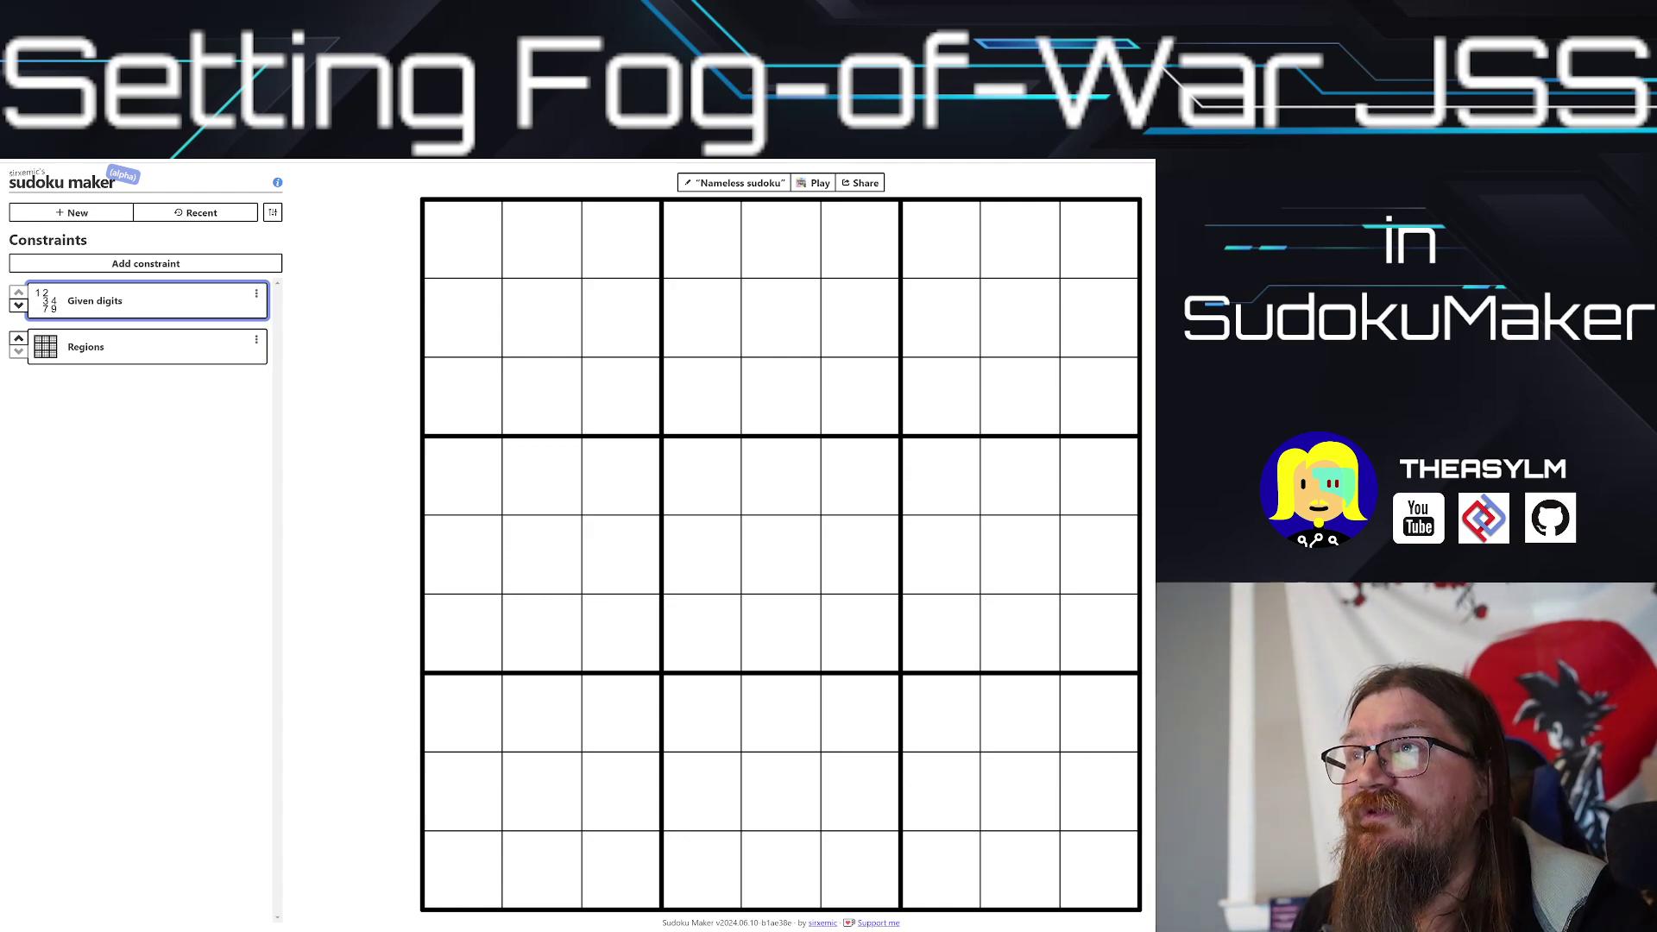
Step: Start a new puzzle of the Custom type and set its grid width to 14 columns
{"action": "left_click", "coordinate": [74, 213]}
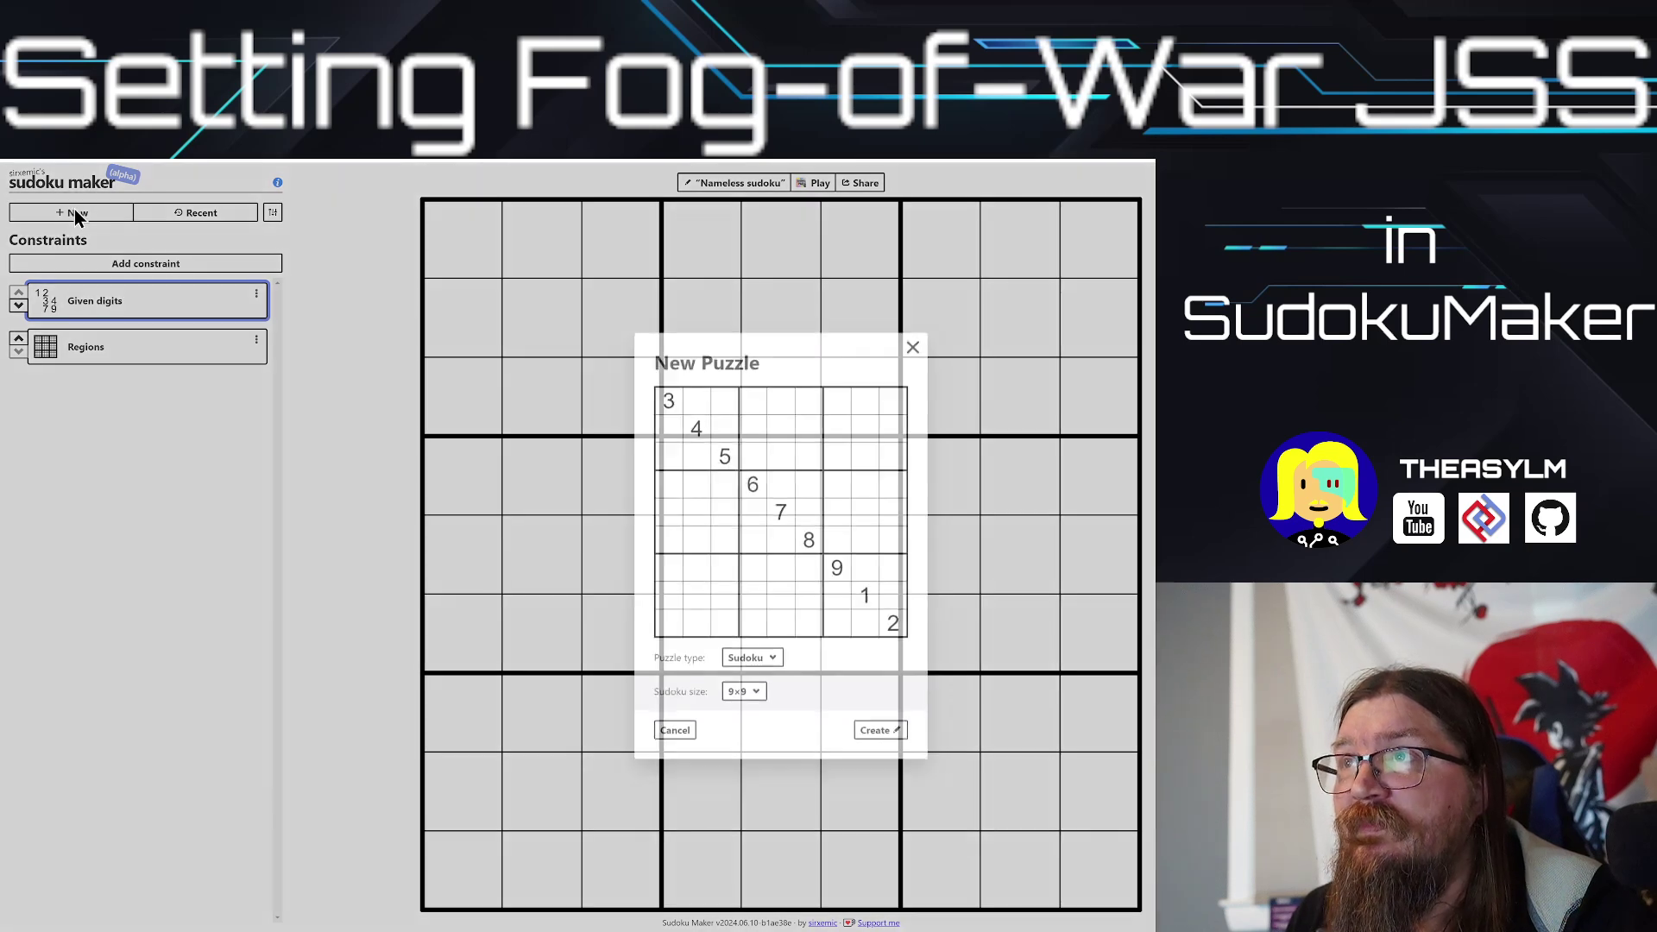
{"action": "left_click", "coordinate": [736, 661]}
{"action": "left_click", "coordinate": [746, 699]}
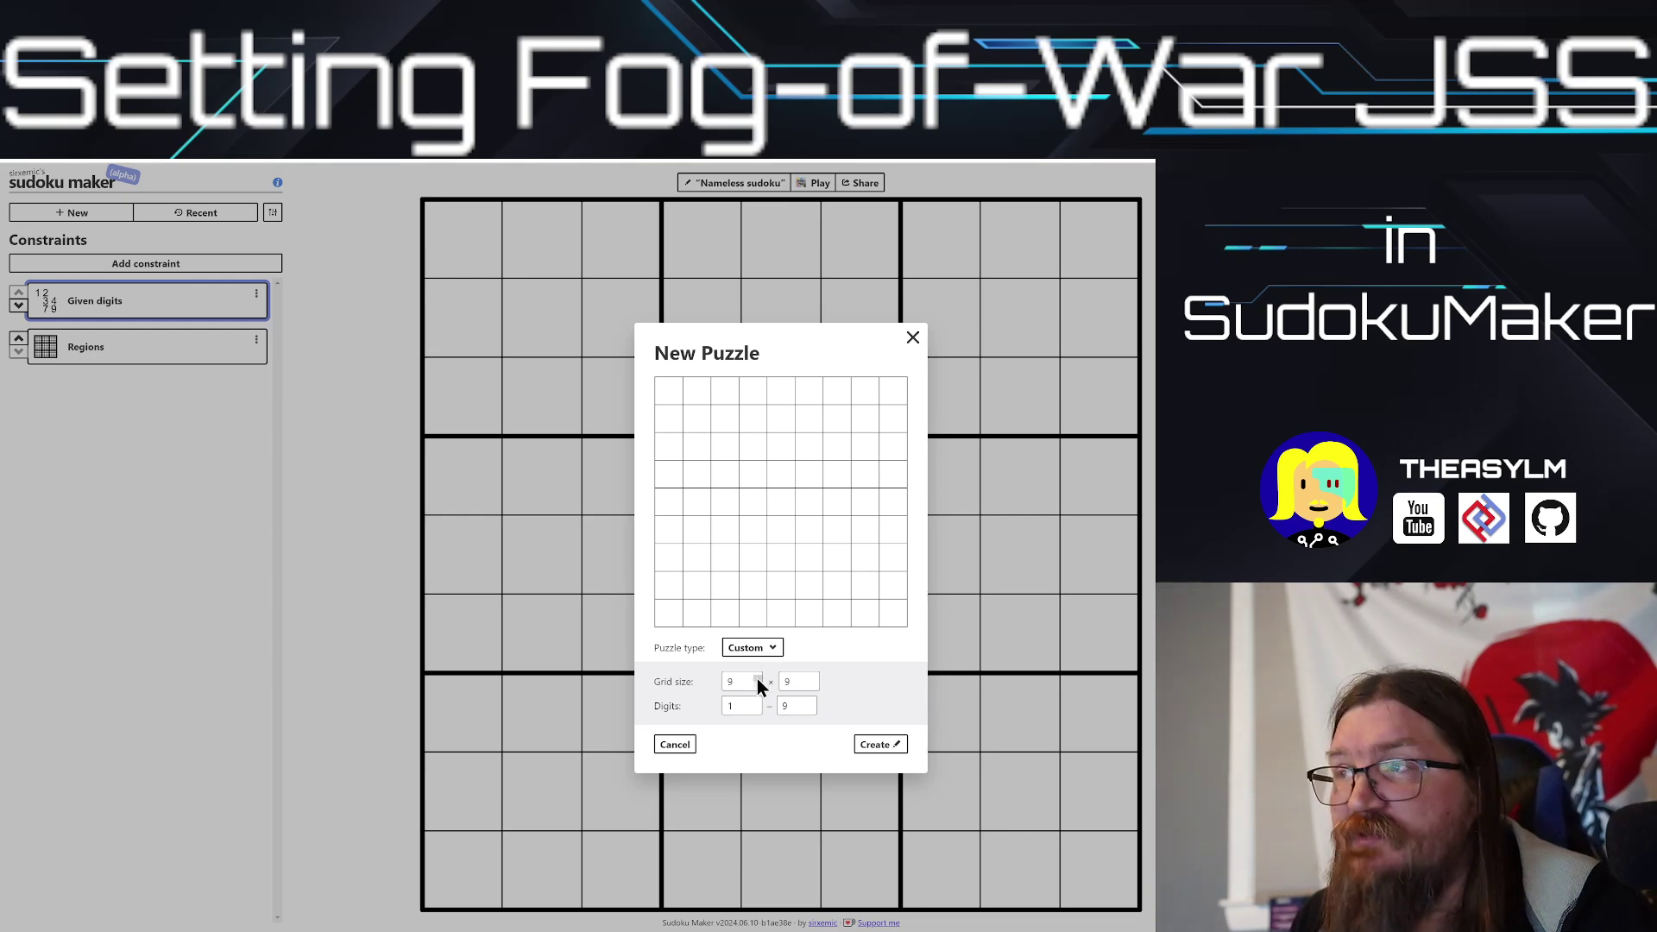
{"action": "left_click", "coordinate": [757, 679]}
{"action": "left_click", "coordinate": [758, 679]}
{"action": "left_click", "coordinate": [757, 678]}
{"action": "left_click", "coordinate": [758, 678]}
{"action": "left_click", "coordinate": [757, 678]}
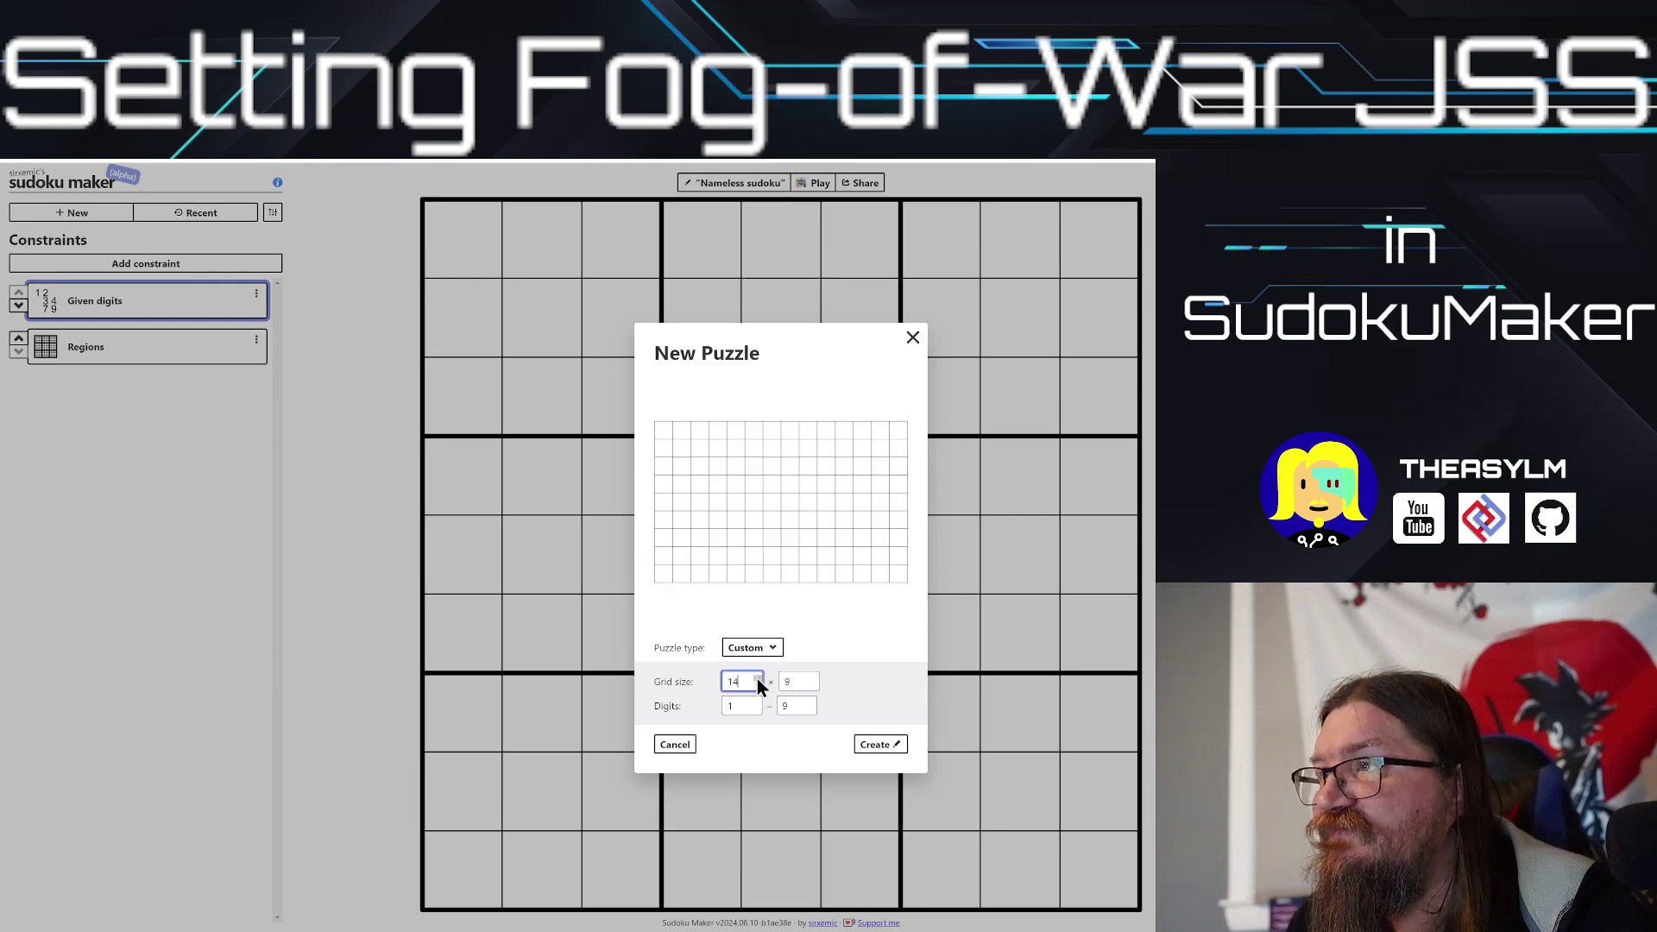
Step: Set the custom grid's height to 14 rows and create the puzzle
{"action": "left_click", "coordinate": [815, 678]}
{"action": "left_click", "coordinate": [816, 678]}
{"action": "left_click", "coordinate": [815, 678]}
{"action": "left_click", "coordinate": [815, 678]}
{"action": "left_click", "coordinate": [815, 678]}
{"action": "left_click", "coordinate": [815, 679]}
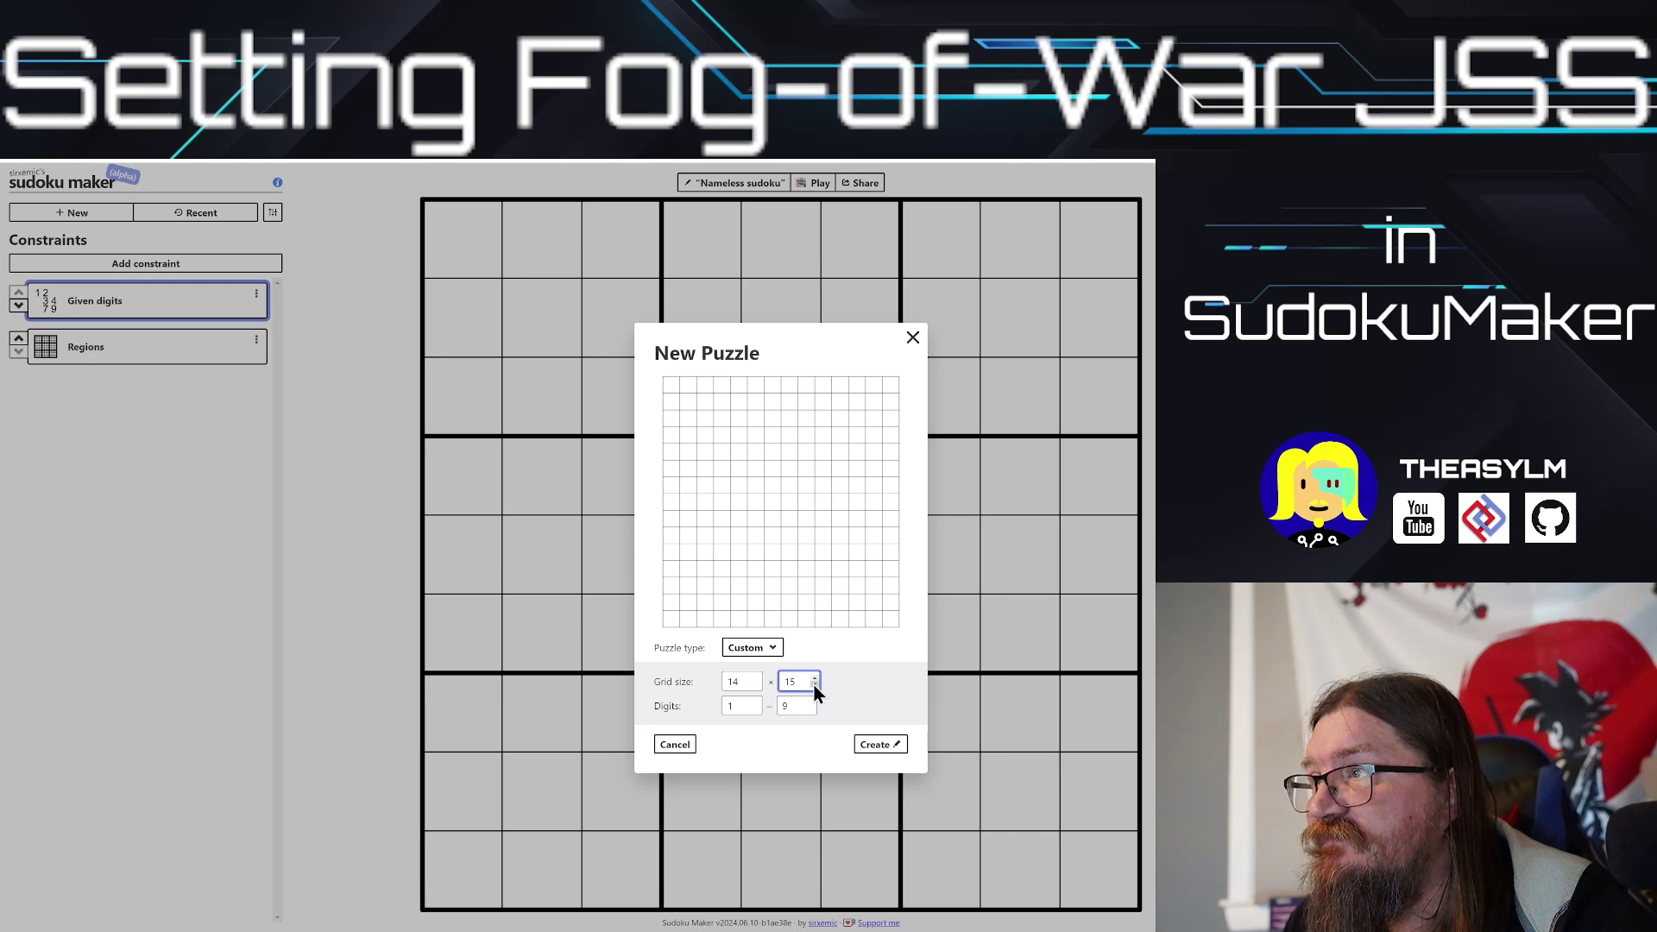
{"action": "left_click", "coordinate": [813, 685]}
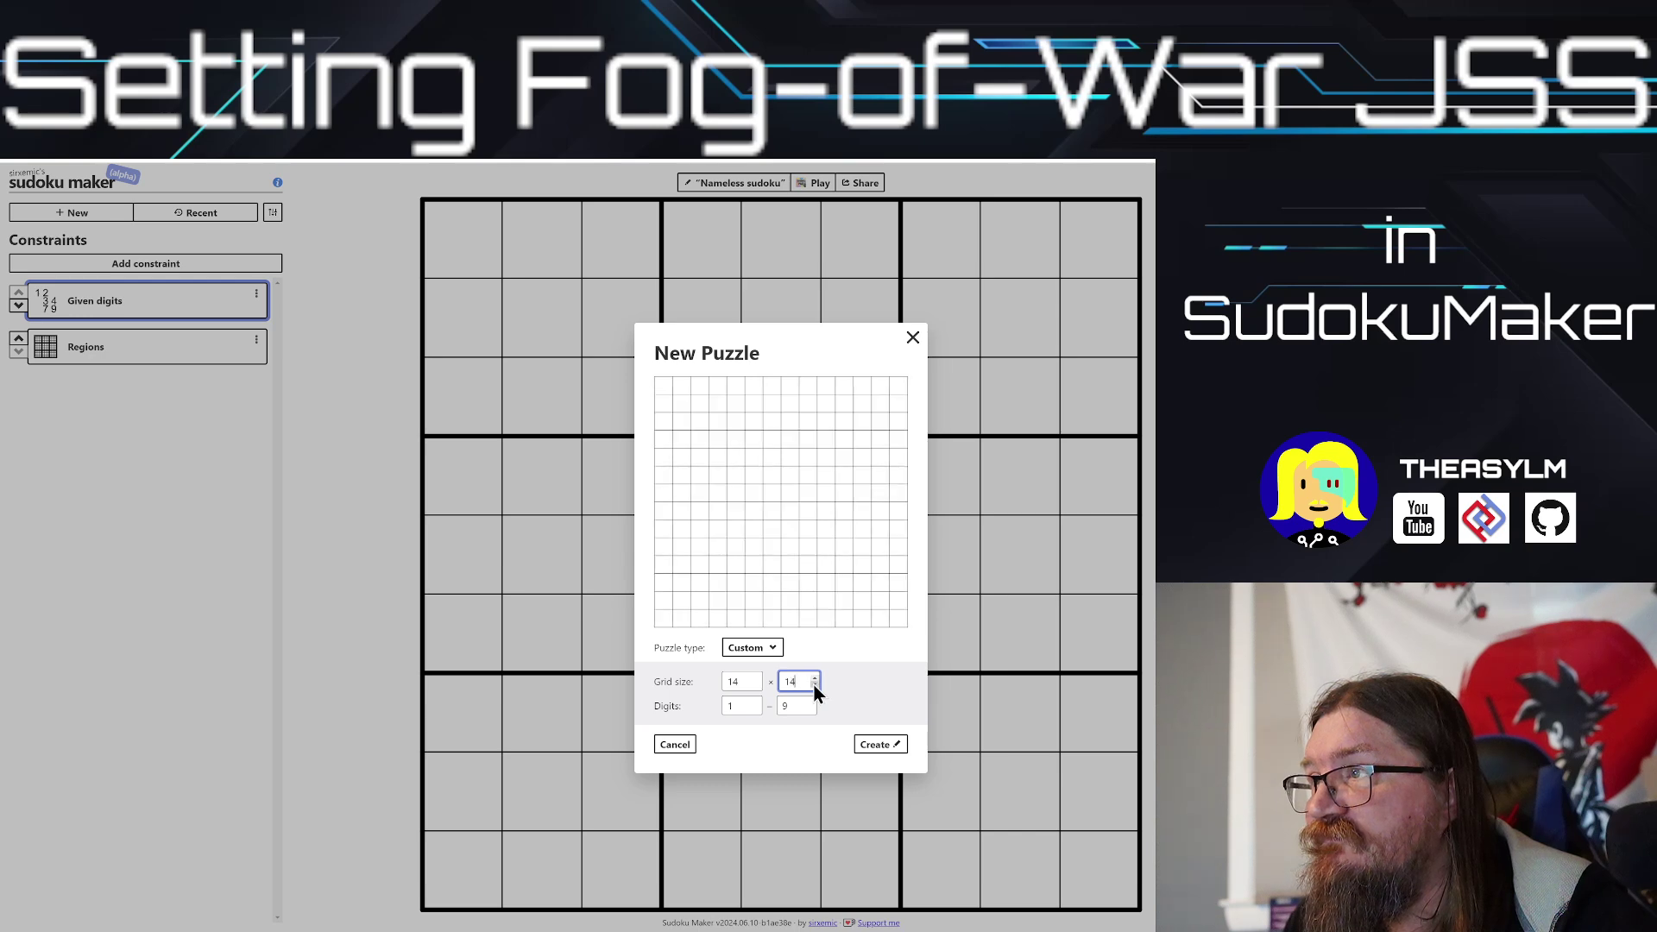
{"action": "left_click", "coordinate": [876, 745]}
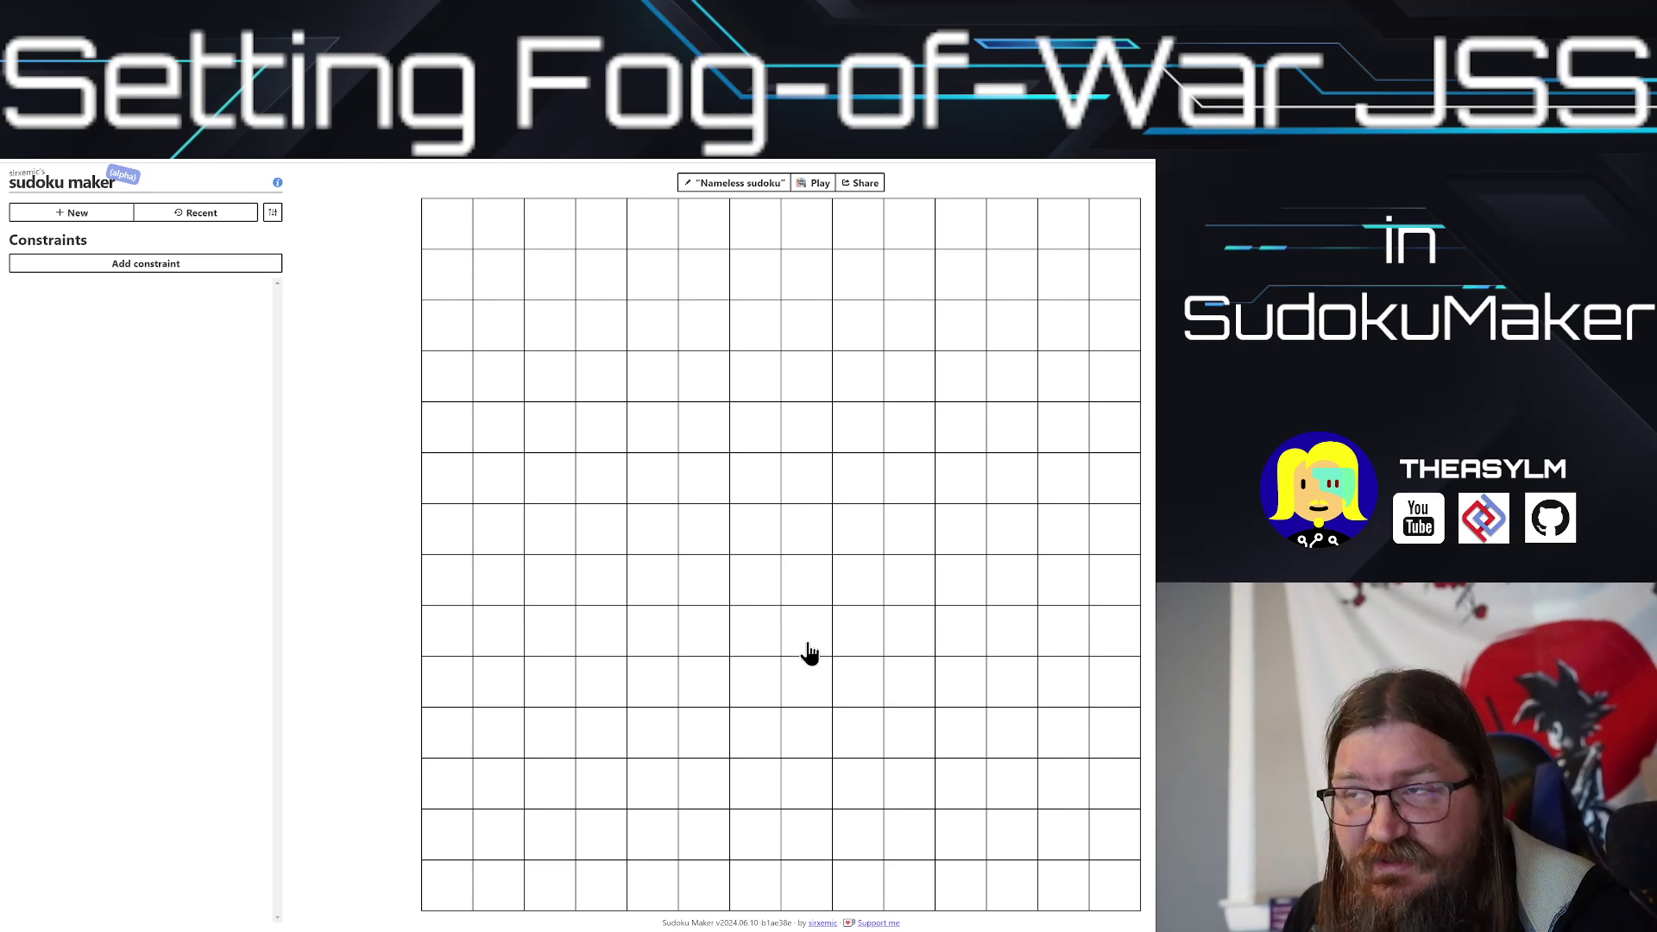
Step: Add a Regions constraint and number the three 3×3 boxes along the grid's bottom edge 1, 2 and 3, going leftward from the bottom-right corner
{"action": "left_click", "coordinate": [184, 264]}
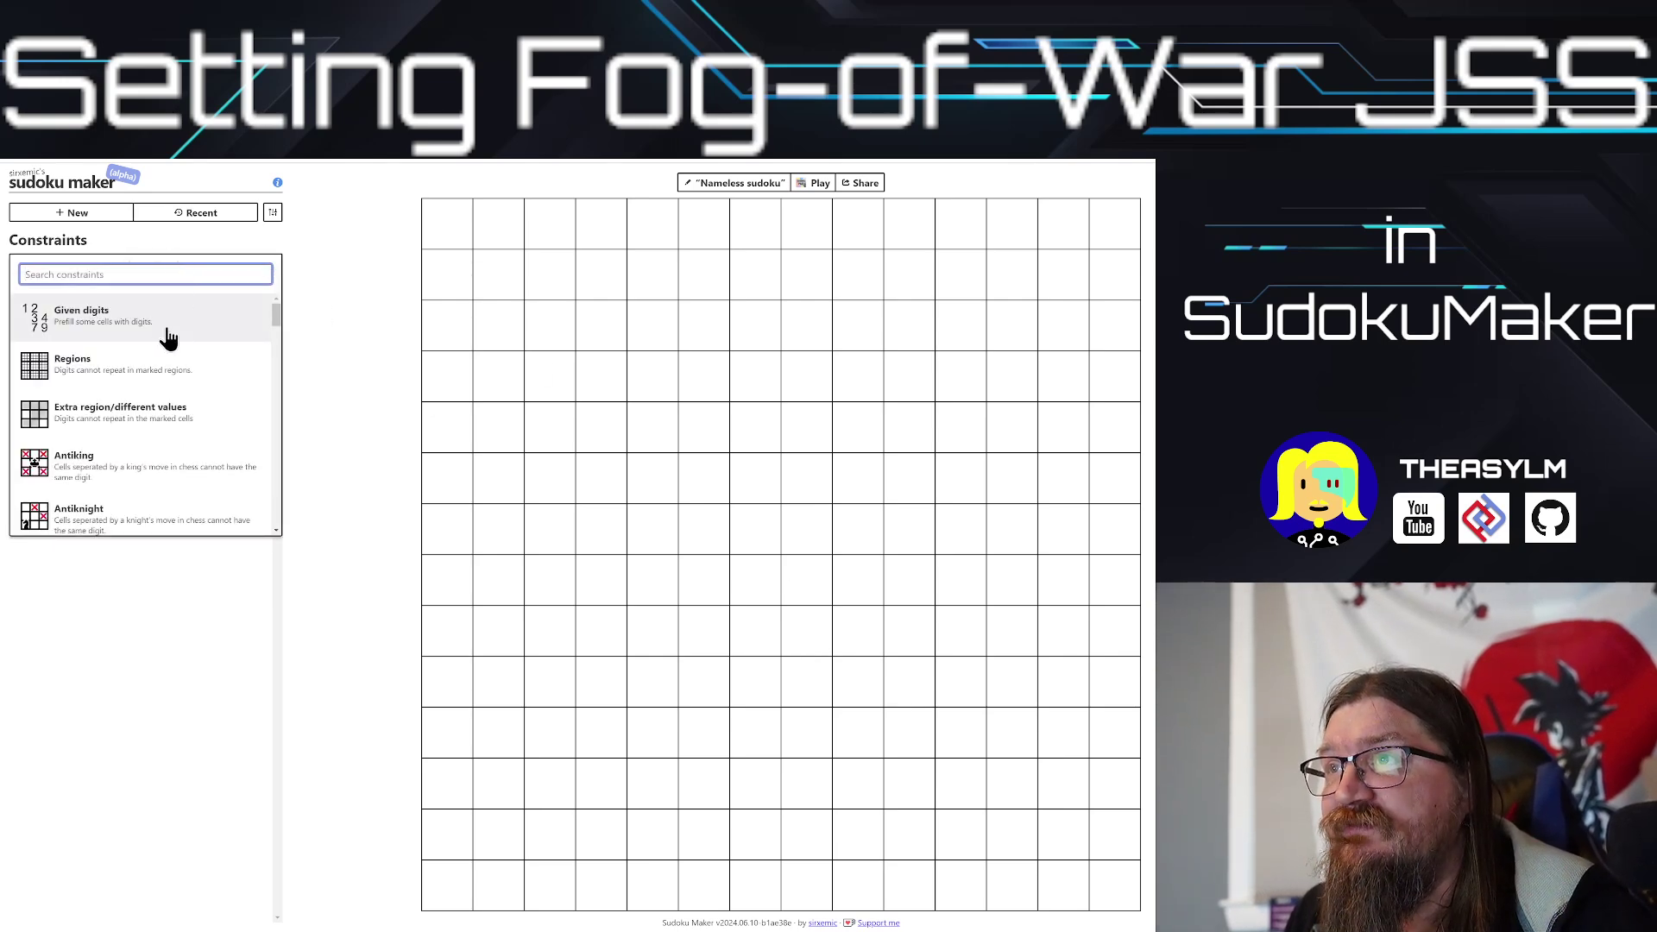
{"action": "left_click", "coordinate": [165, 367]}
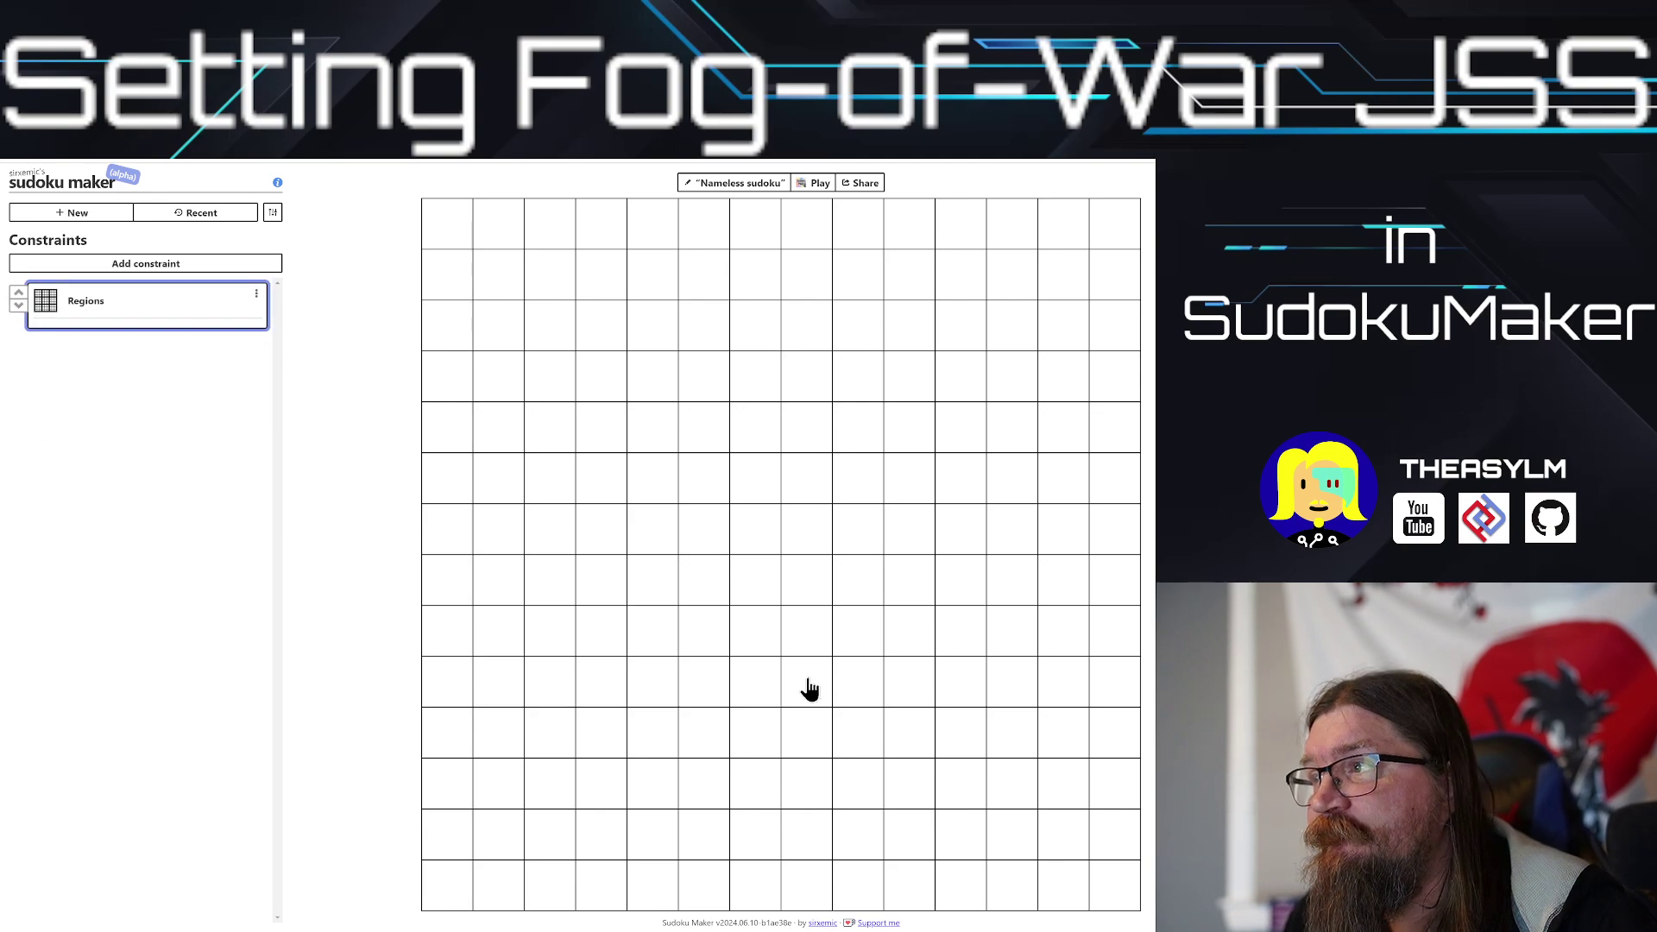
{"action": "mouse_move", "coordinate": [1100, 785]}
{"action": "left_mouse_down"}
{"action": "mouse_move", "coordinate": [1025, 789]}
{"action": "mouse_move", "coordinate": [1117, 846]}
{"action": "mouse_move", "coordinate": [1021, 881]}
{"action": "mouse_move", "coordinate": [1099, 895]}
{"action": "mouse_move", "coordinate": [1081, 886]}
{"action": "left_mouse_up"}
{"action": "mouse_move", "coordinate": [973, 795]}
{"action": "left_mouse_down"}
{"action": "mouse_move", "coordinate": [866, 782]}
{"action": "mouse_move", "coordinate": [840, 820]}
{"action": "mouse_move", "coordinate": [935, 840]}
{"action": "mouse_move", "coordinate": [888, 897]}
{"action": "mouse_move", "coordinate": [958, 898]}
{"action": "mouse_move", "coordinate": [825, 813]}
{"action": "mouse_move", "coordinate": [906, 846]}
{"action": "left_mouse_up"}
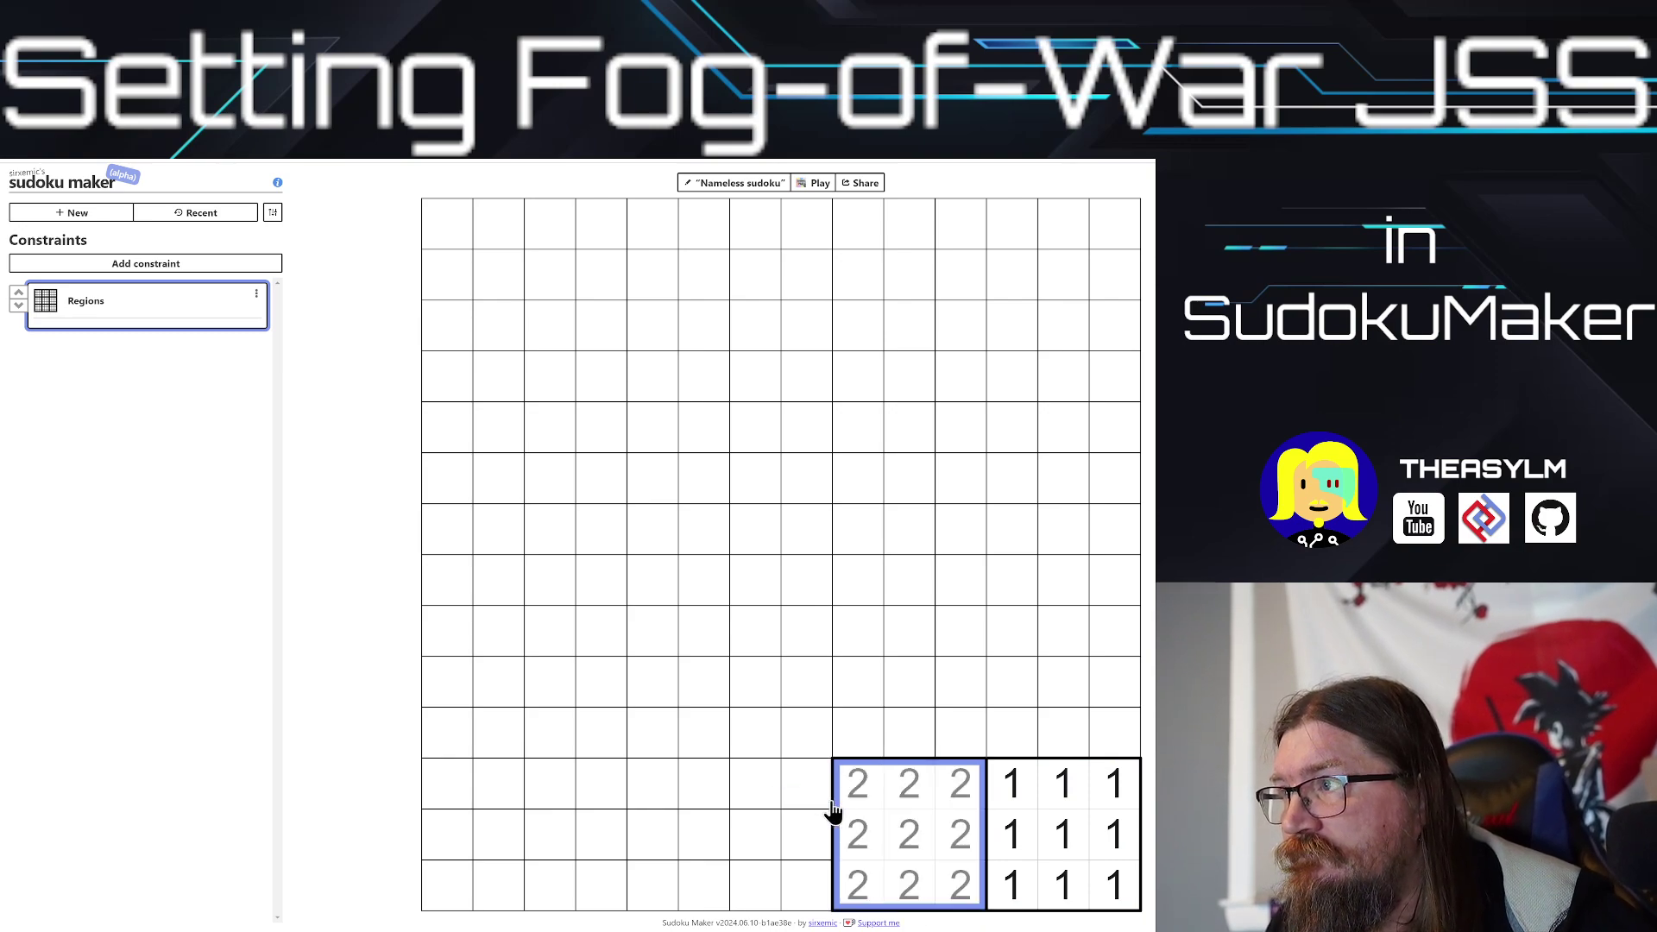
{"action": "mouse_move", "coordinate": [811, 802]}
{"action": "left_mouse_down"}
{"action": "mouse_move", "coordinate": [765, 788]}
{"action": "mouse_move", "coordinate": [707, 828]}
{"action": "mouse_move", "coordinate": [807, 857]}
{"action": "mouse_move", "coordinate": [722, 895]}
{"action": "mouse_move", "coordinate": [704, 877]}
{"action": "left_mouse_up"}
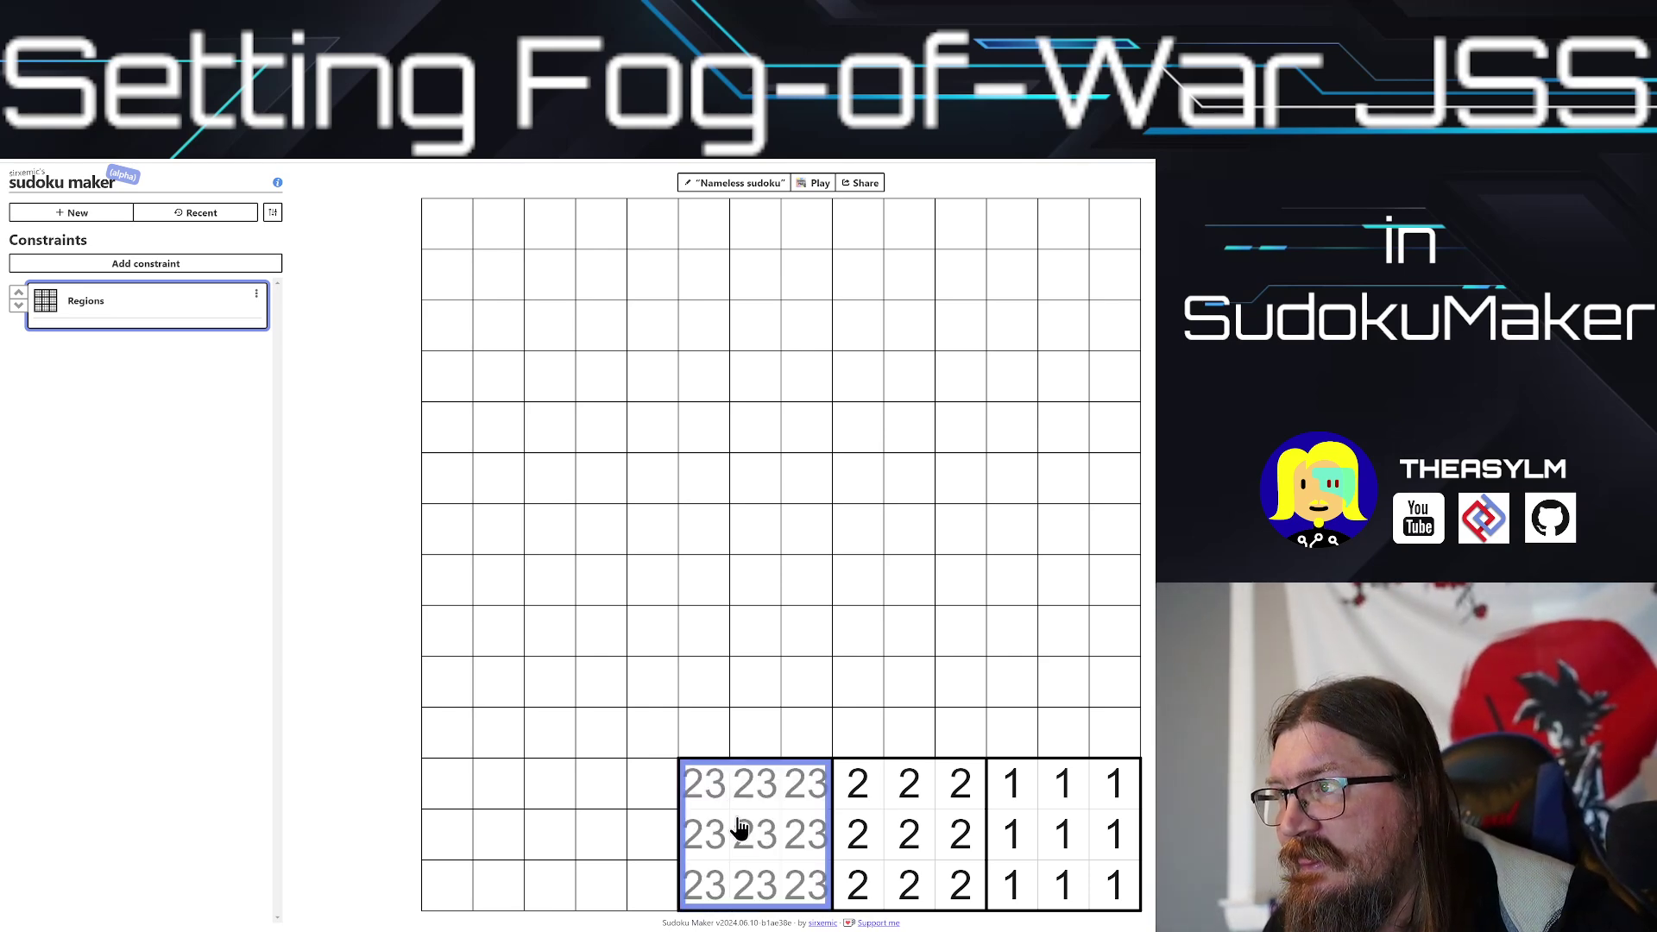
{"action": "key", "text": "2"}
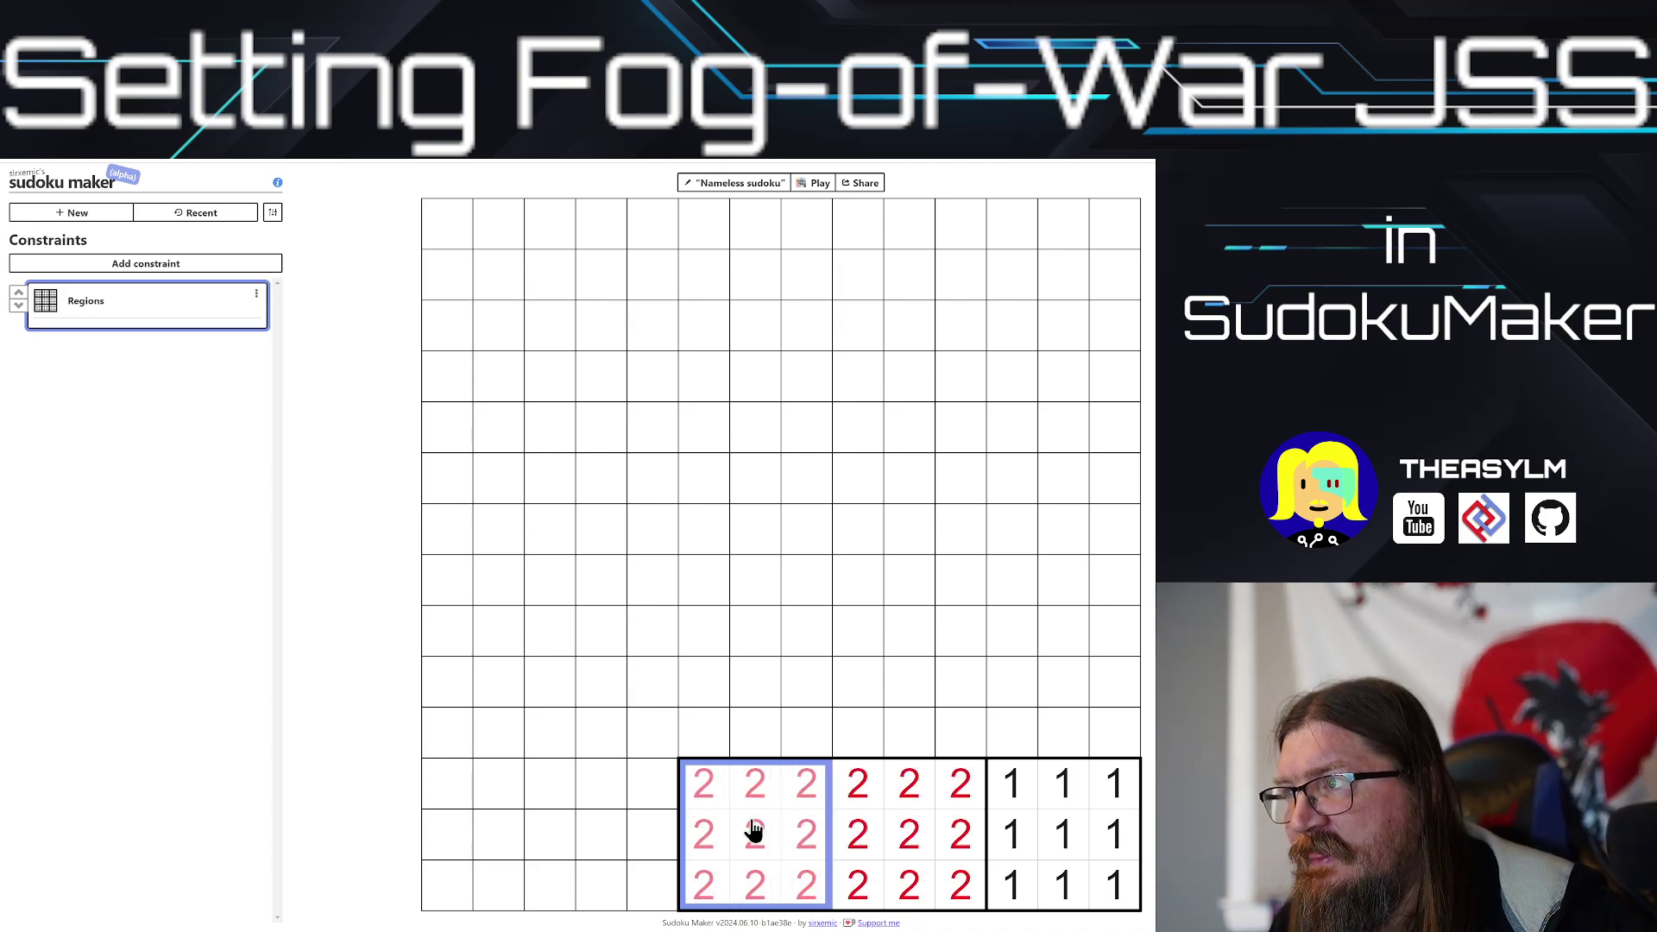
{"action": "key", "text": "BackSpace"}
{"action": "key", "text": "3"}
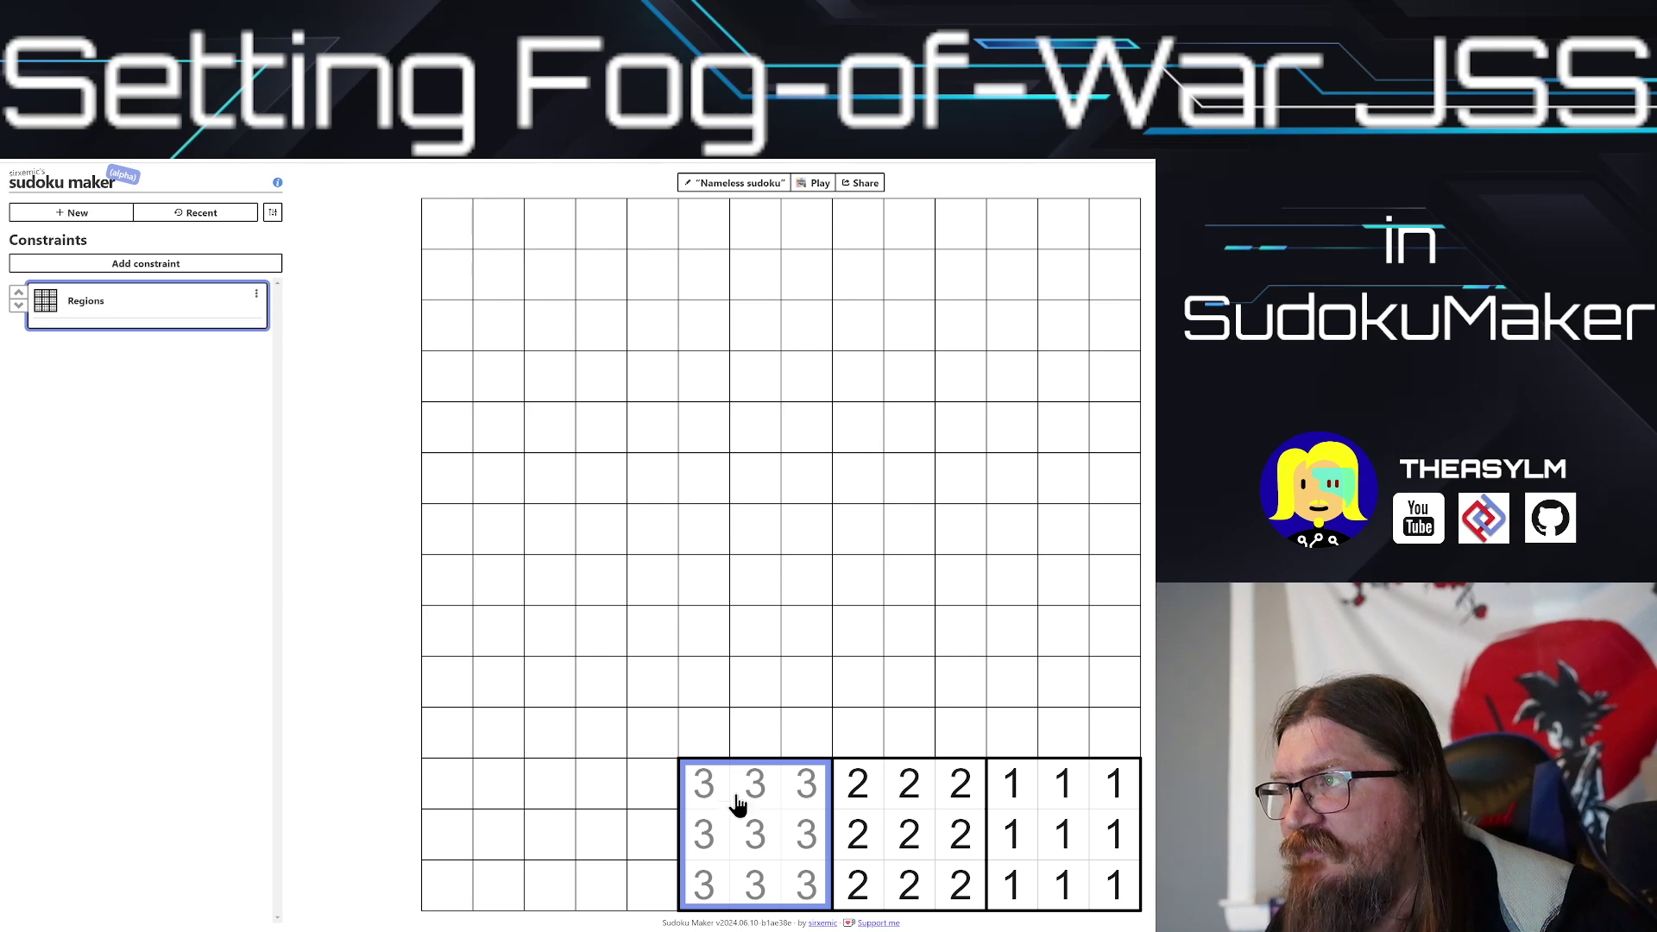
Step: Number the three 3×3 boxes directly above regions 3, 2 and 1 as regions 4, 5 and 6, from left to right
{"action": "mouse_move", "coordinate": [715, 649]}
{"action": "left_mouse_down"}
{"action": "mouse_move", "coordinate": [725, 721]}
{"action": "mouse_move", "coordinate": [785, 655]}
{"action": "mouse_move", "coordinate": [811, 734]}
{"action": "left_mouse_up"}
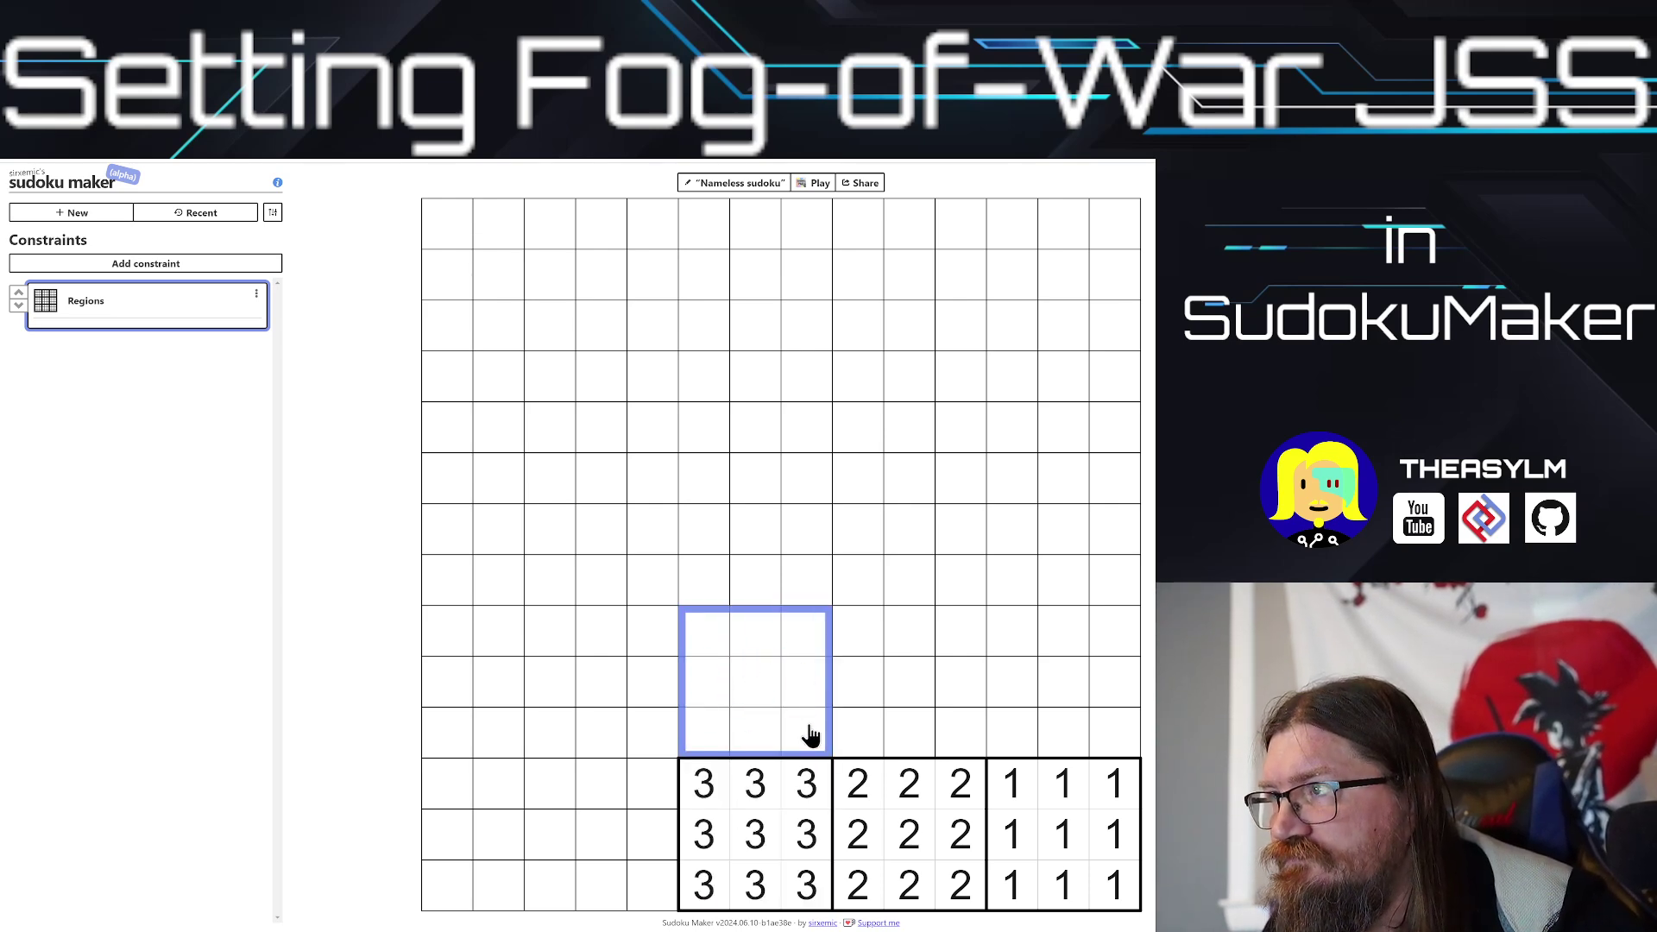
{"action": "key", "text": "4"}
{"action": "mouse_move", "coordinate": [851, 644]}
{"action": "left_mouse_down"}
{"action": "mouse_move", "coordinate": [858, 729]}
{"action": "mouse_move", "coordinate": [900, 727]}
{"action": "mouse_move", "coordinate": [914, 639]}
{"action": "mouse_move", "coordinate": [958, 733]}
{"action": "left_mouse_up"}
{"action": "key", "text": "5"}
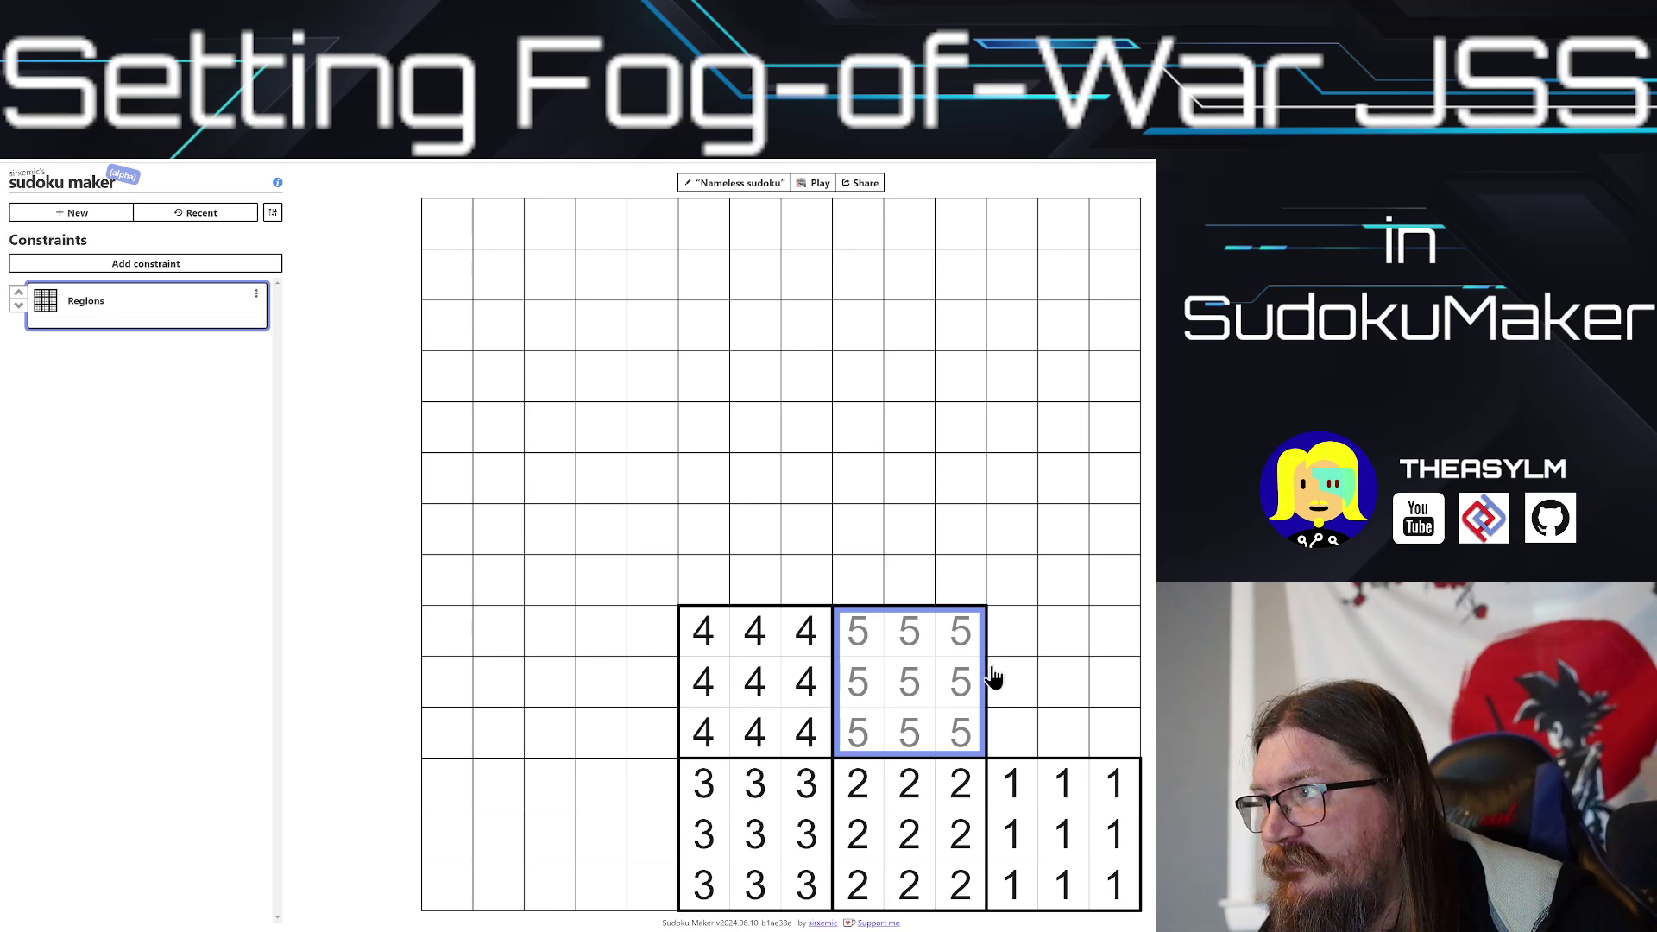
{"action": "mouse_move", "coordinate": [1001, 645]}
{"action": "left_mouse_down"}
{"action": "mouse_move", "coordinate": [1021, 749]}
{"action": "mouse_move", "coordinate": [1058, 661]}
{"action": "mouse_move", "coordinate": [1095, 640]}
{"action": "mouse_move", "coordinate": [1108, 730]}
{"action": "left_mouse_up"}
{"action": "key", "text": "6"}
Step: Number the three 3×3 boxes above regions 6, 5 and 4 as regions 7, 8 and 9, from right to left
{"action": "left_click", "coordinate": [1107, 586]}
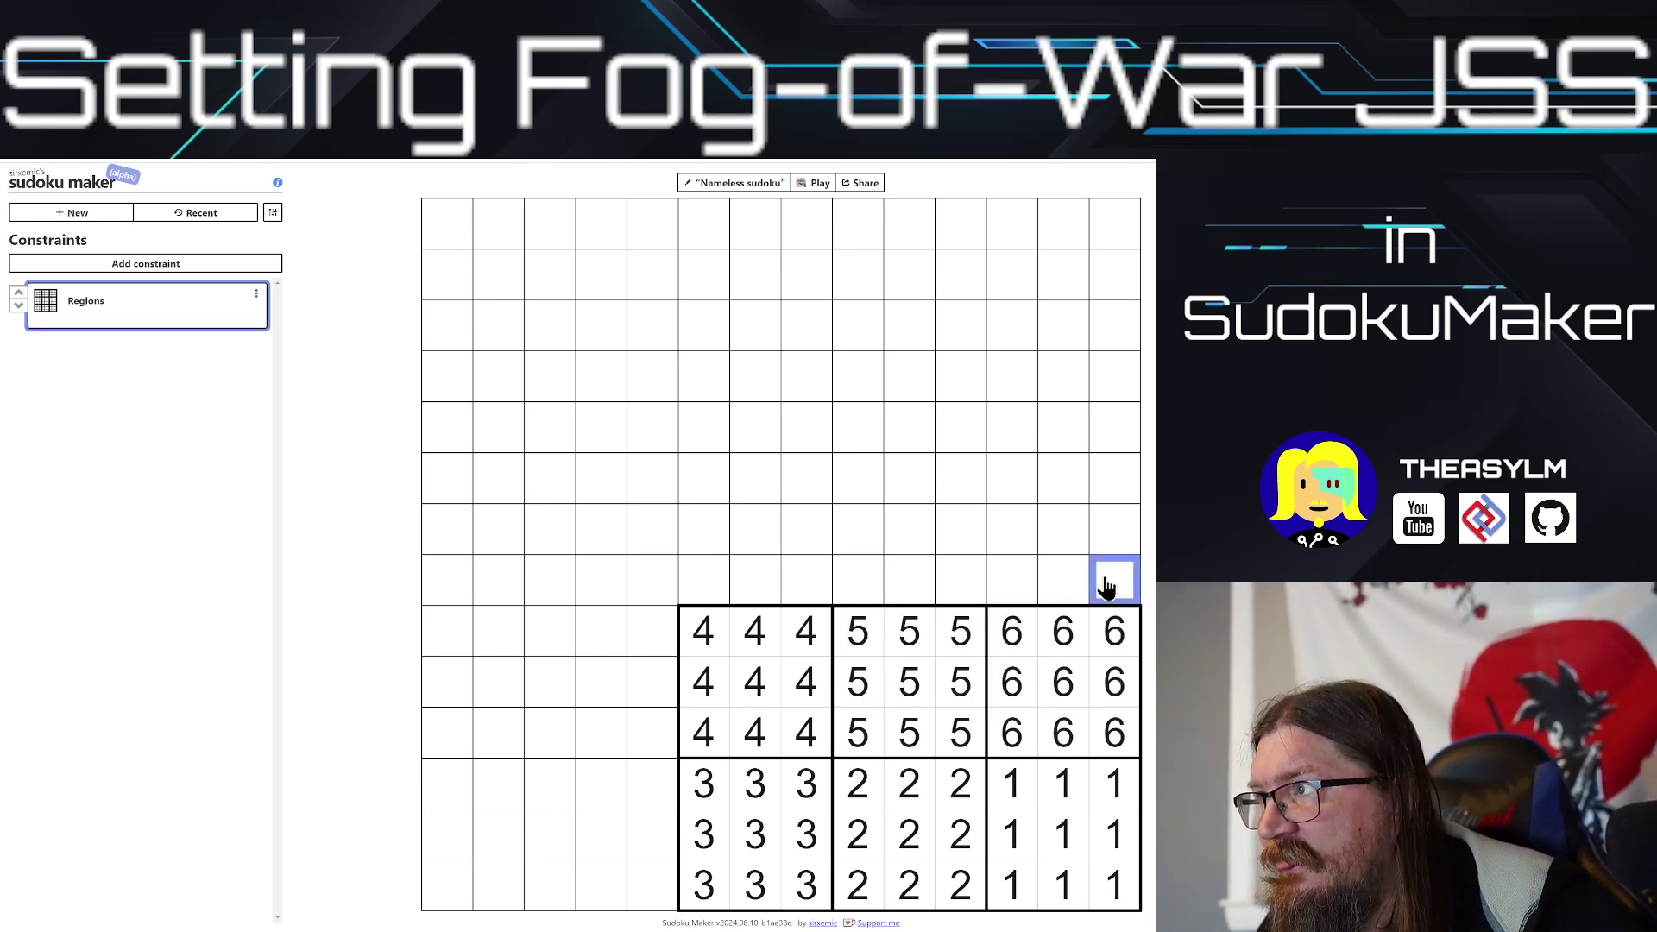
{"action": "mouse_move", "coordinate": [1106, 586]}
{"action": "left_mouse_down"}
{"action": "mouse_move", "coordinate": [1102, 473]}
{"action": "mouse_move", "coordinate": [1061, 562]}
{"action": "mouse_move", "coordinate": [1010, 494]}
{"action": "mouse_move", "coordinate": [953, 473]}
{"action": "mouse_move", "coordinate": [946, 561]}
{"action": "mouse_move", "coordinate": [895, 491]}
{"action": "mouse_move", "coordinate": [850, 505]}
{"action": "mouse_move", "coordinate": [857, 573]}
{"action": "left_mouse_up"}
{"action": "key", "text": "7"}
{"action": "key", "text": "8"}
{"action": "mouse_move", "coordinate": [821, 492]}
{"action": "left_mouse_down"}
{"action": "mouse_move", "coordinate": [789, 571]}
{"action": "mouse_move", "coordinate": [748, 478]}
{"action": "mouse_move", "coordinate": [702, 510]}
{"action": "mouse_move", "coordinate": [750, 585]}
{"action": "left_mouse_up"}
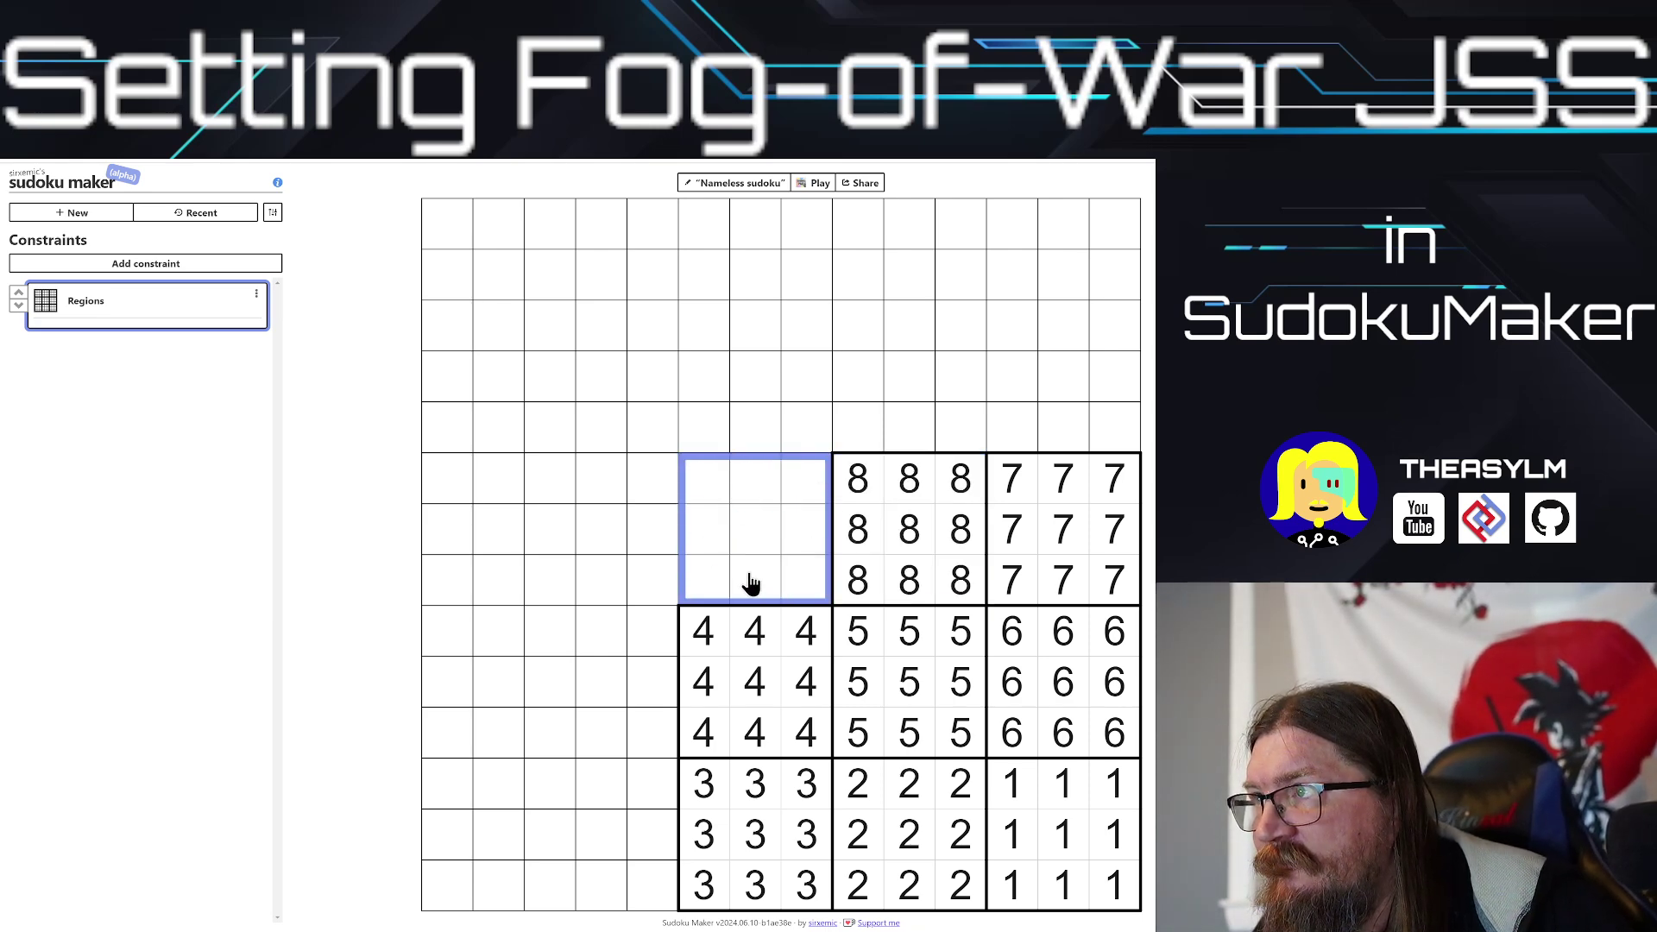
{"action": "key", "text": "9"}
{"action": "left_click", "coordinate": [818, 442]}
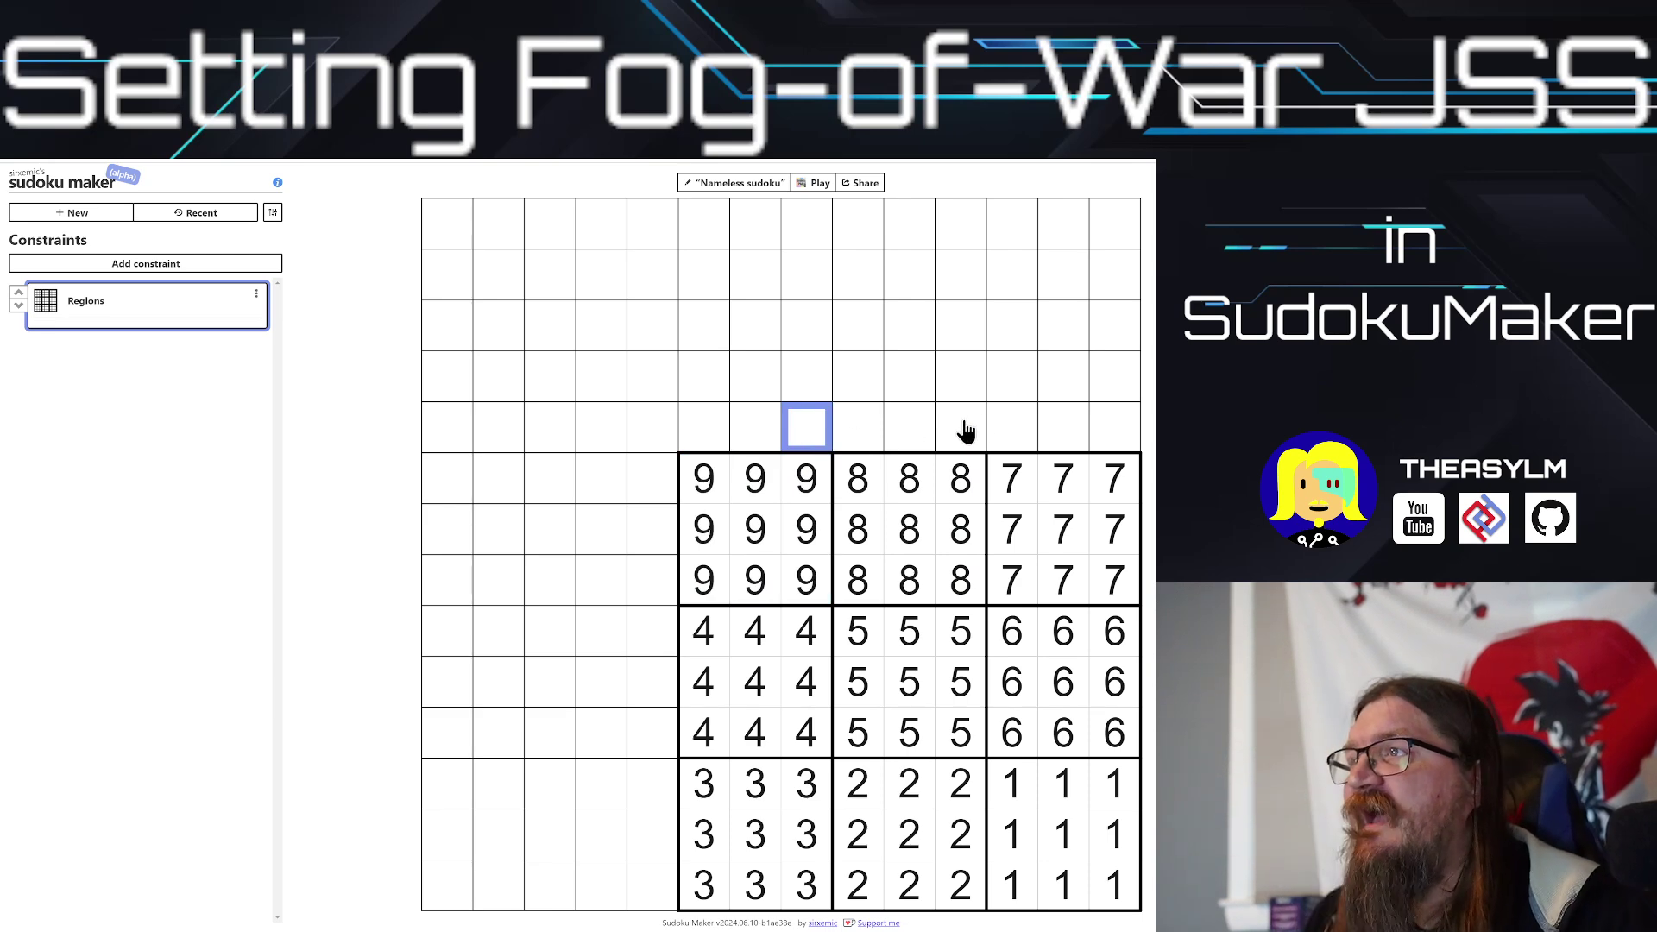
{"action": "mouse_move", "coordinate": [1001, 424]}
{"action": "left_mouse_down"}
{"action": "mouse_move", "coordinate": [981, 400]}
{"action": "mouse_move", "coordinate": [740, 325]}
{"action": "mouse_move", "coordinate": [705, 386]}
{"action": "left_mouse_up"}
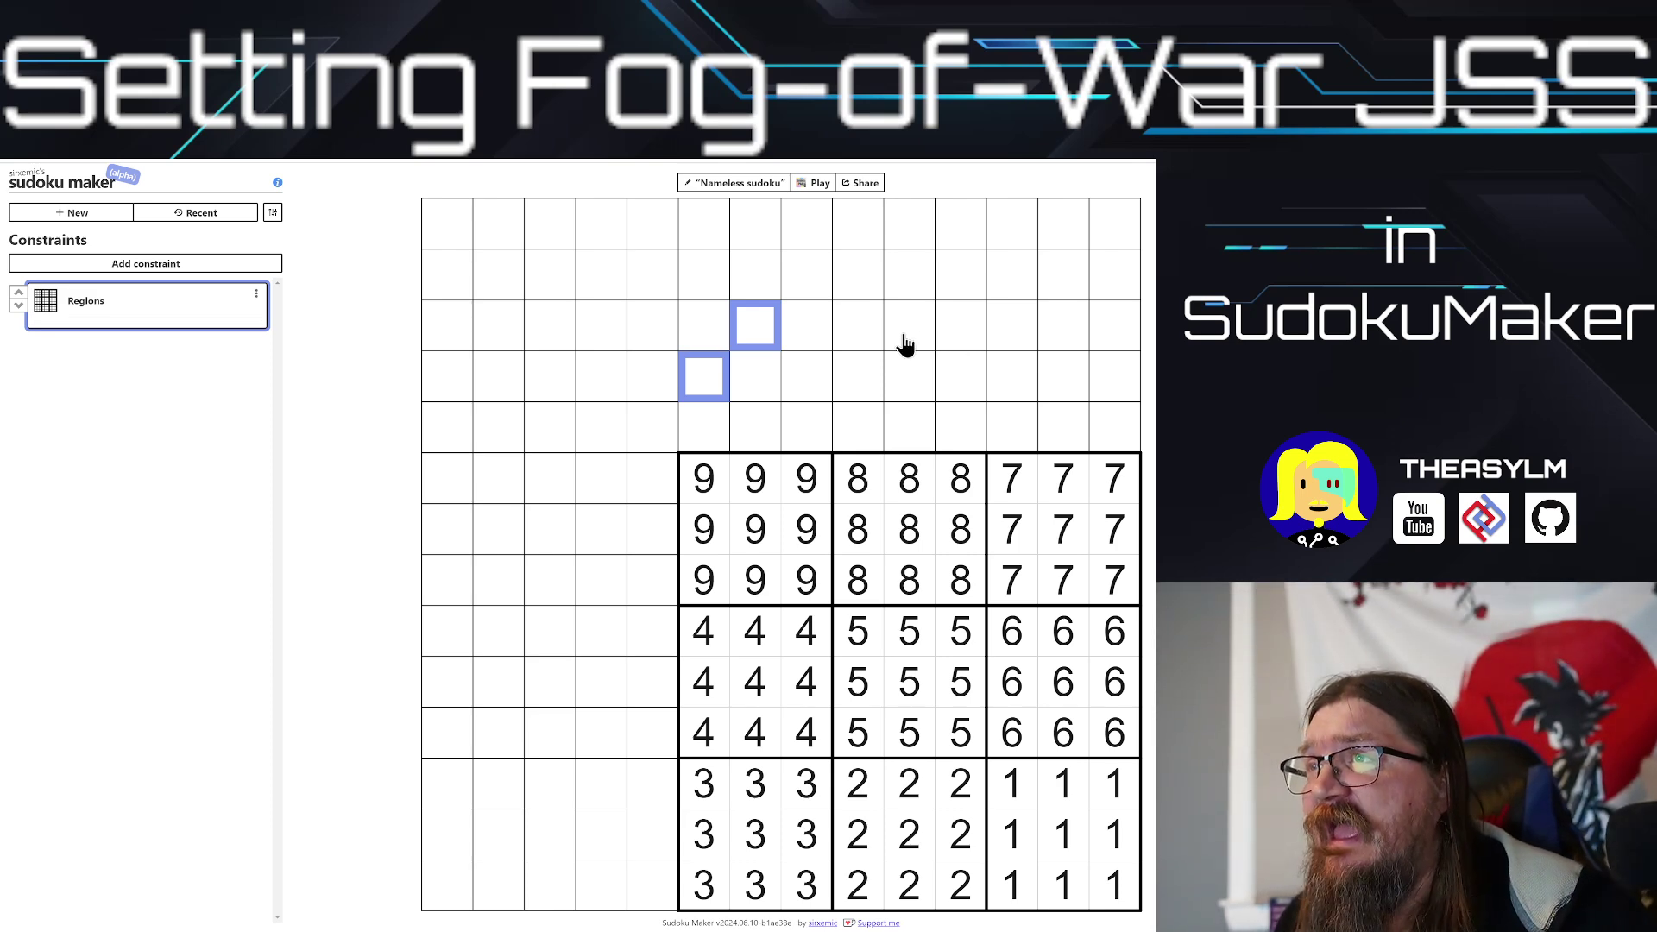
Step: Add a Cosmetic symbols constraint and configure a rectangle symbol with width 85 and height 85
{"action": "left_click", "coordinate": [241, 266]}
{"action": "scroll", "coordinate": [170, 387], "scroll_direction": "down", "scroll_amount": 15}
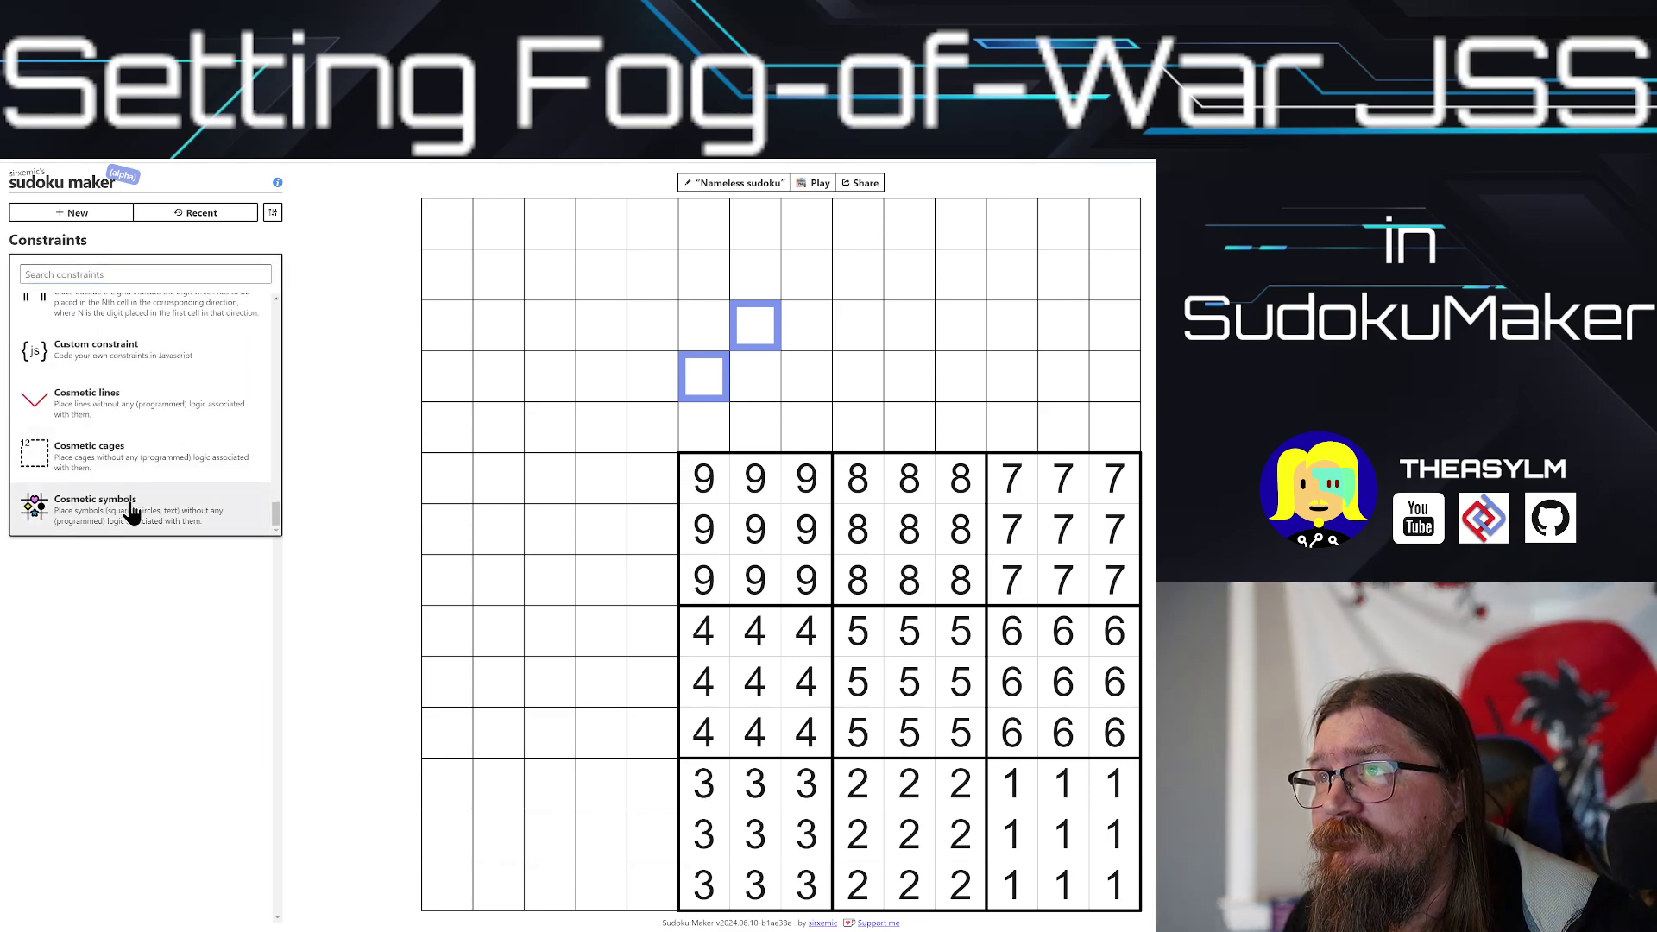
{"action": "left_click", "coordinate": [132, 511]}
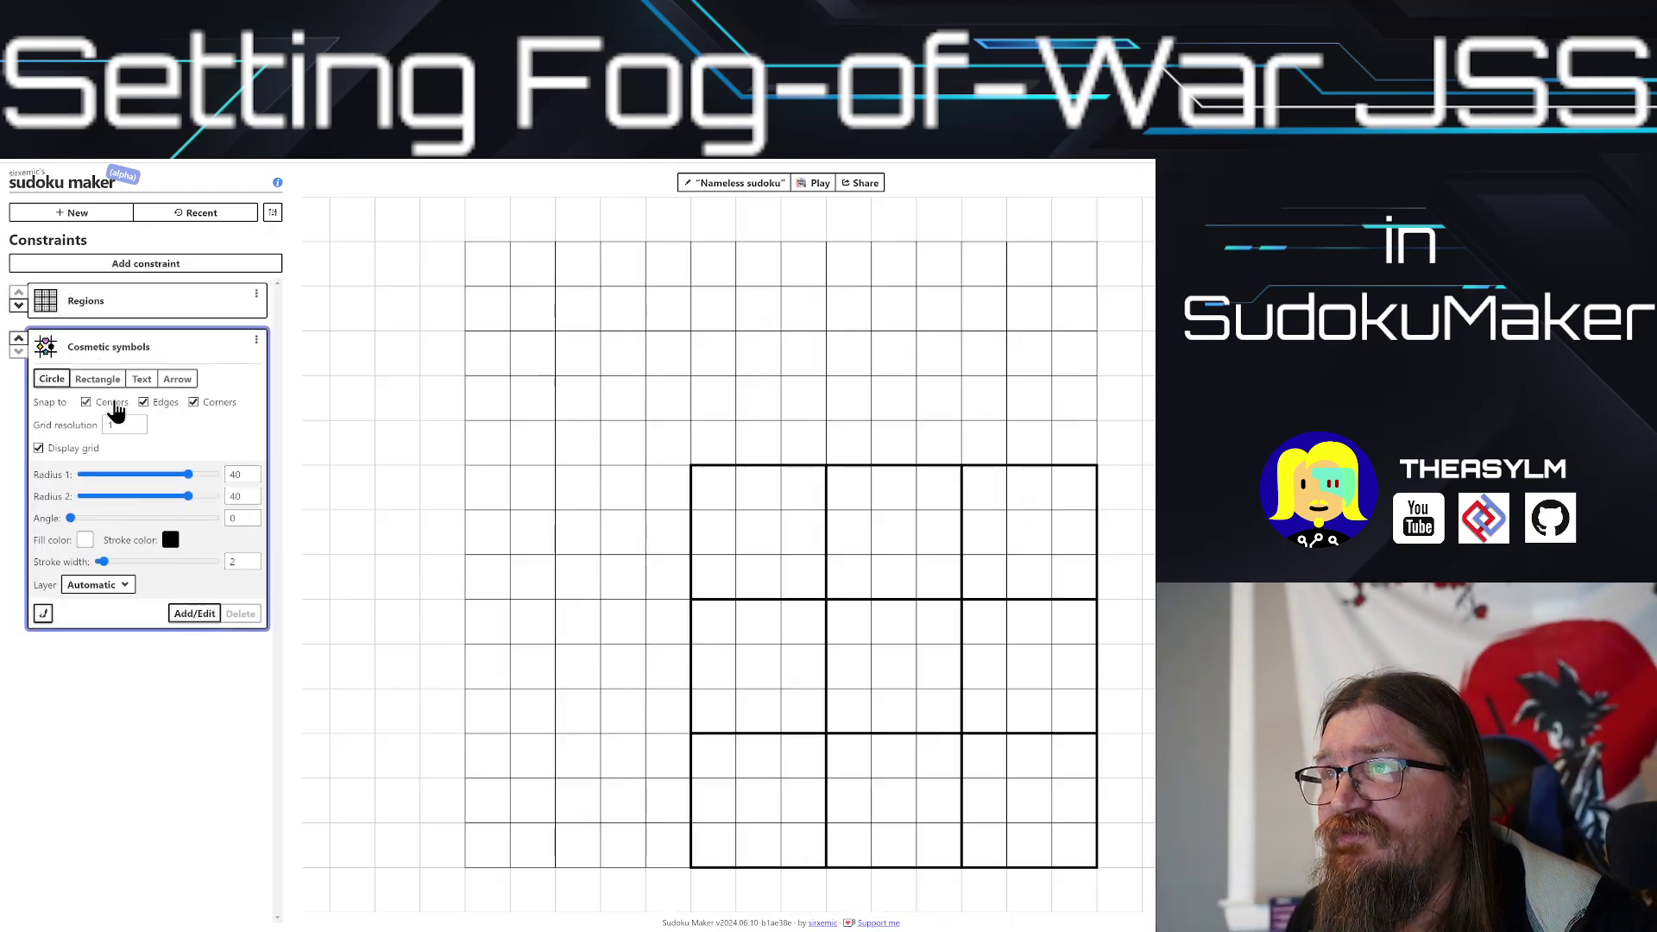
{"action": "left_click", "coordinate": [94, 383]}
{"action": "left_click_drag", "start_coordinate": [144, 474], "coordinate": [201, 490]}
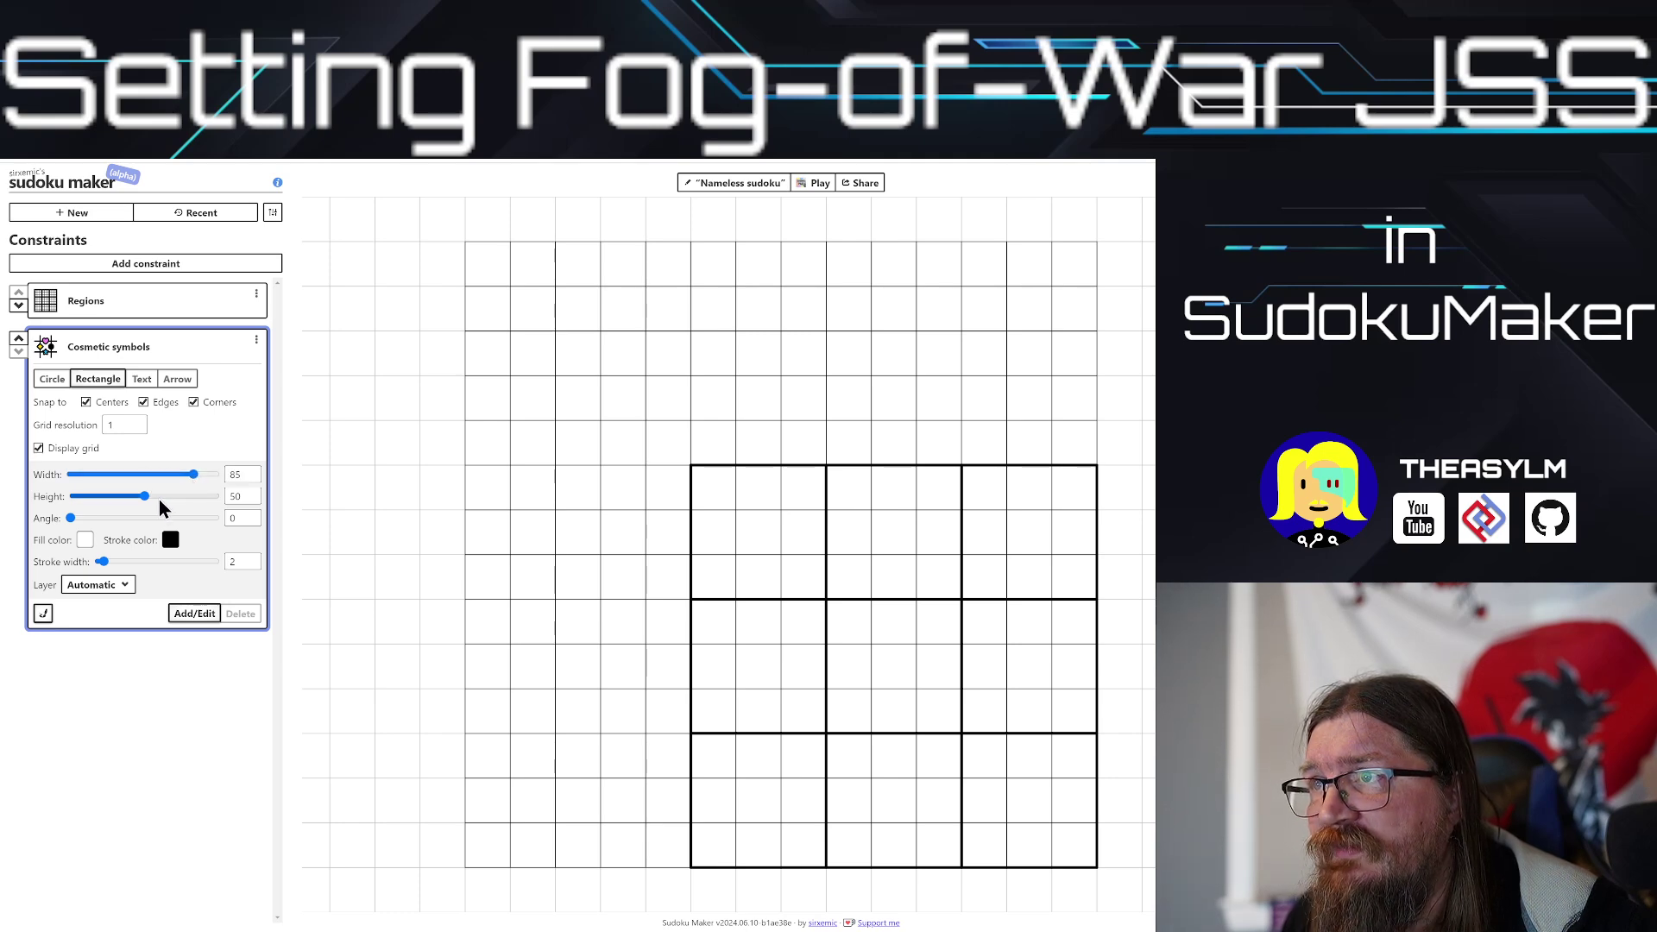
{"action": "left_click", "coordinate": [194, 497]}
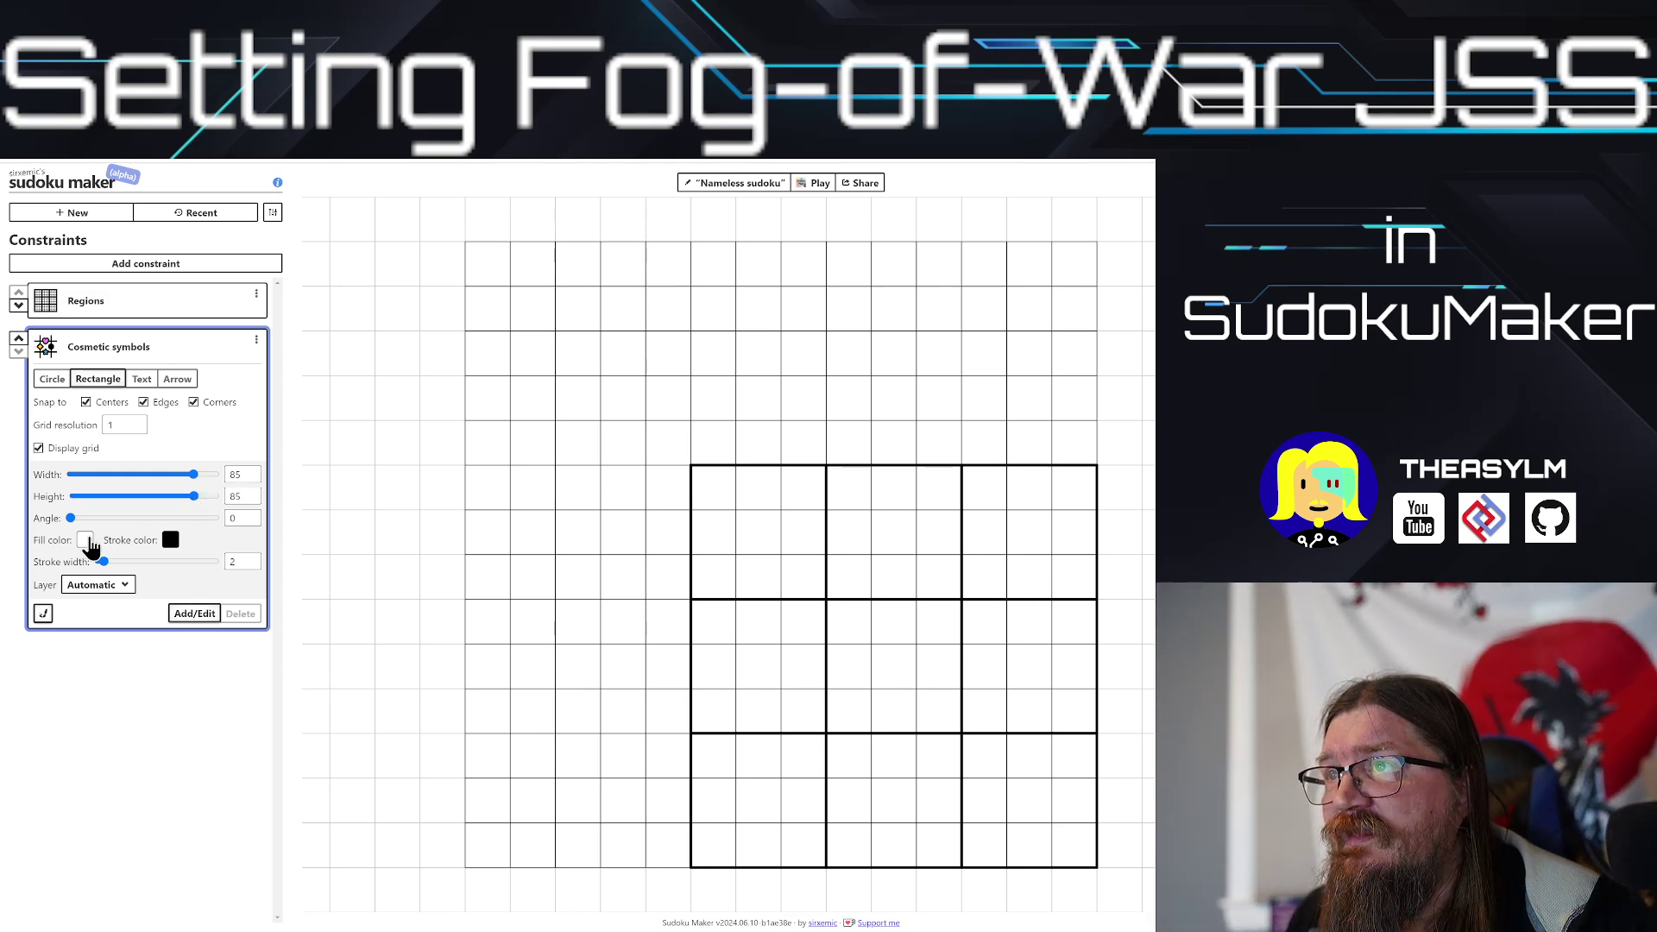
Step: Set both the fill colour and the stroke colour of the rectangle symbol to red, hex ff0000
{"action": "left_click", "coordinate": [86, 542]}
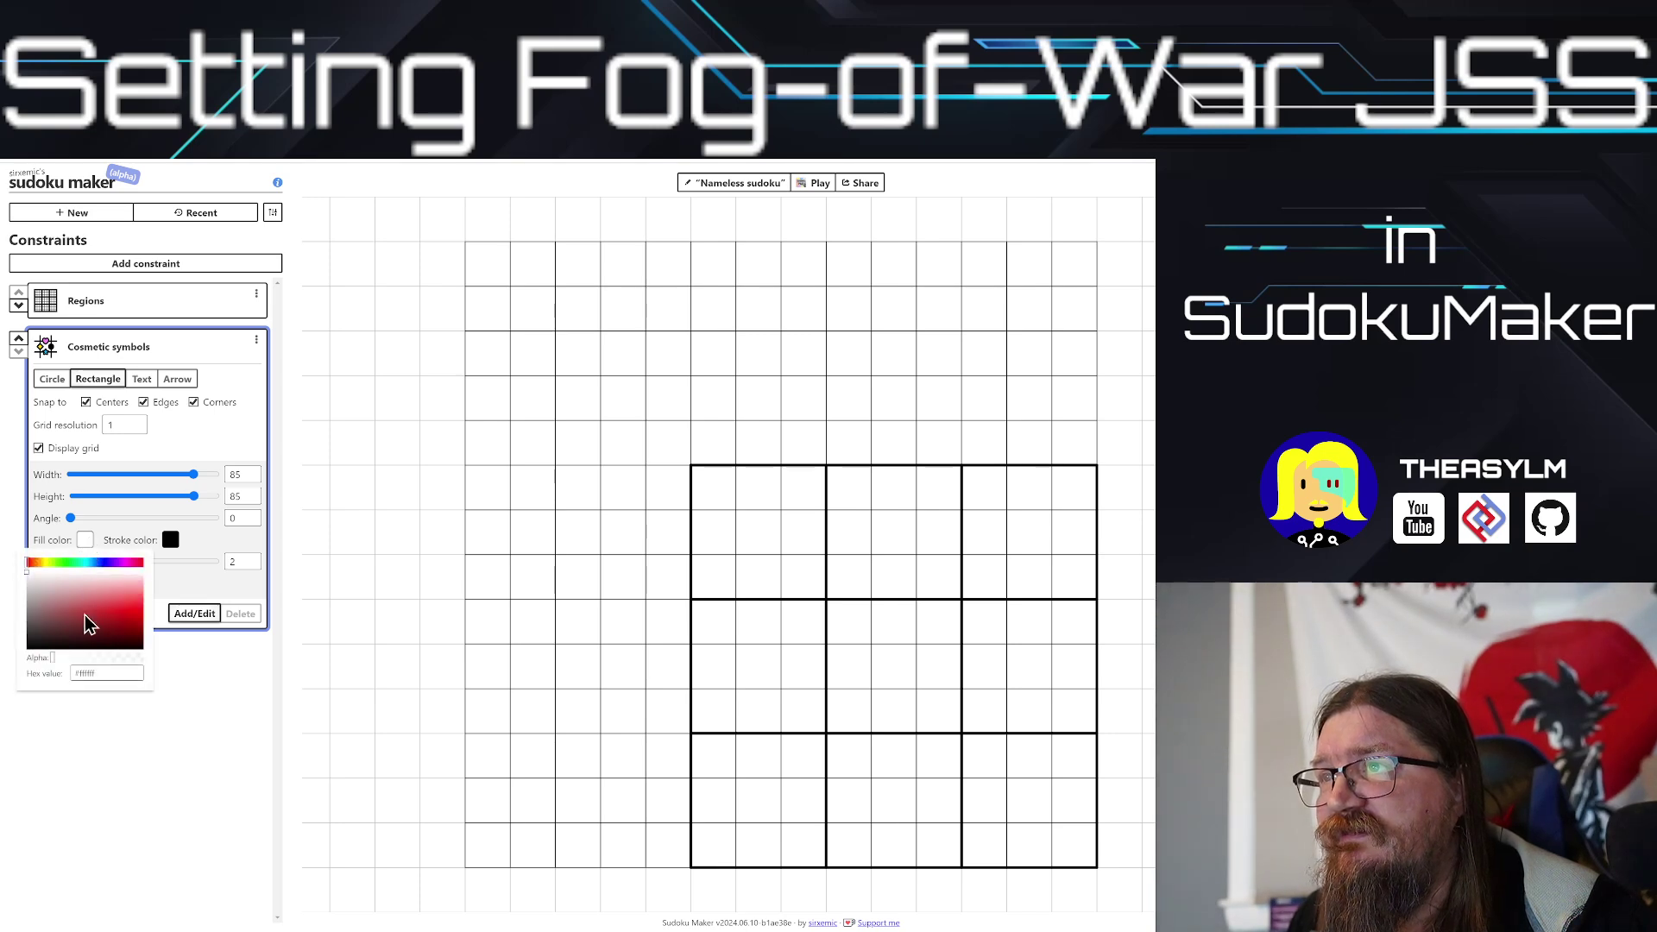
{"action": "left_click_drag", "start_coordinate": [82, 673], "coordinate": [225, 691]}
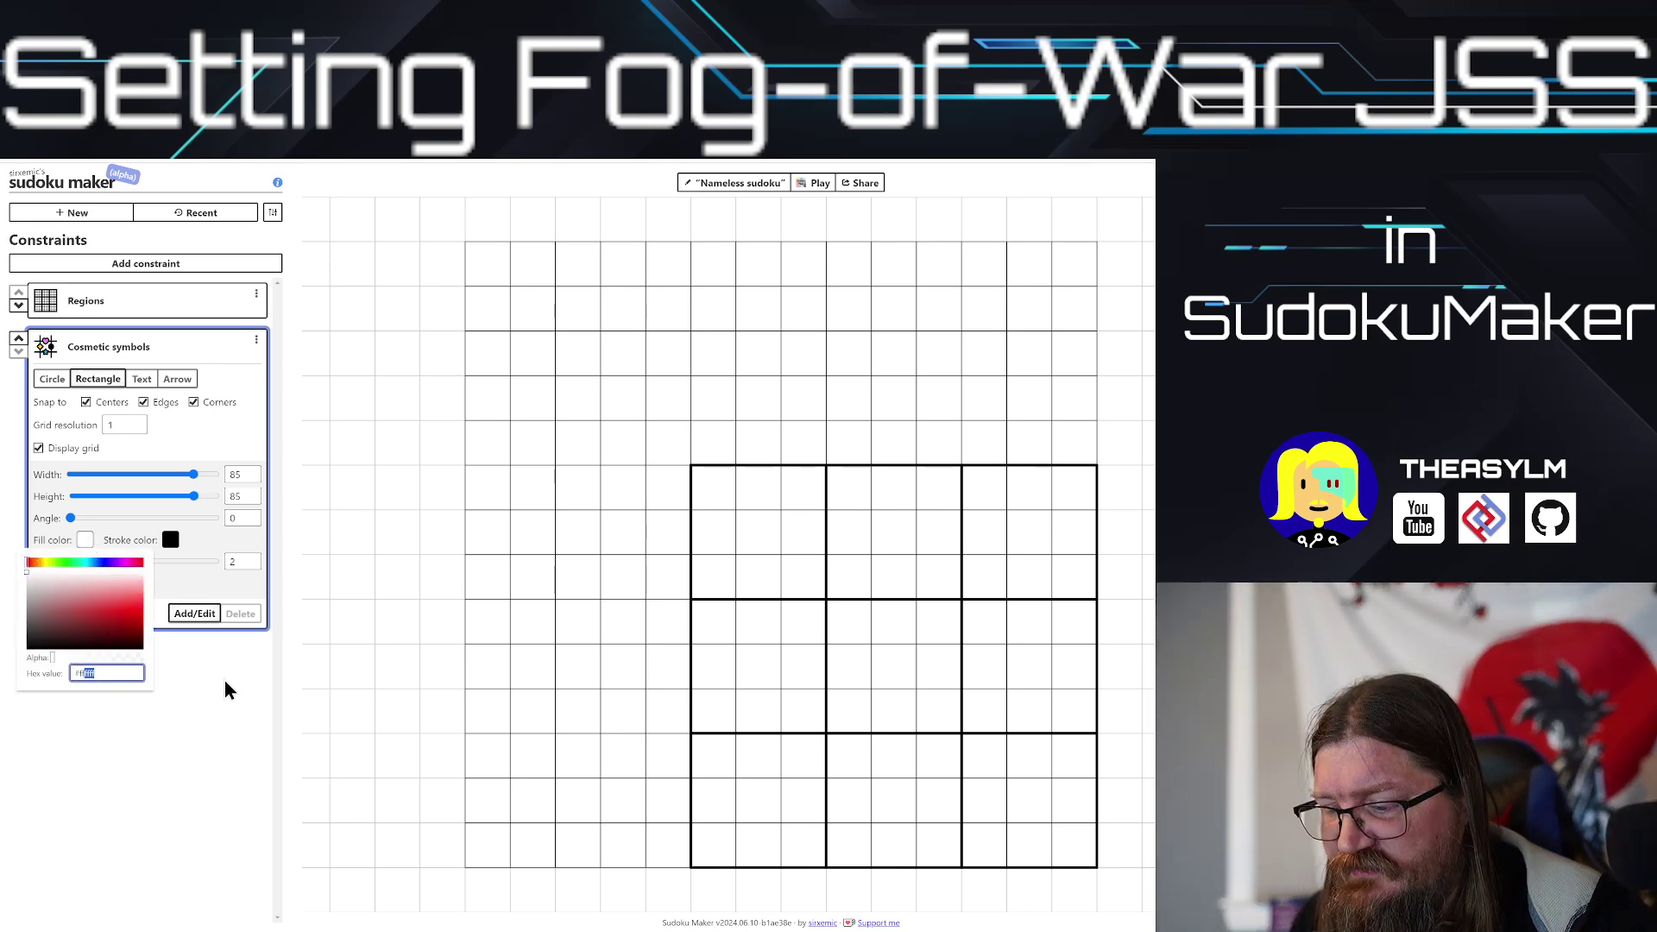
{"action": "type", "text": "0000"}
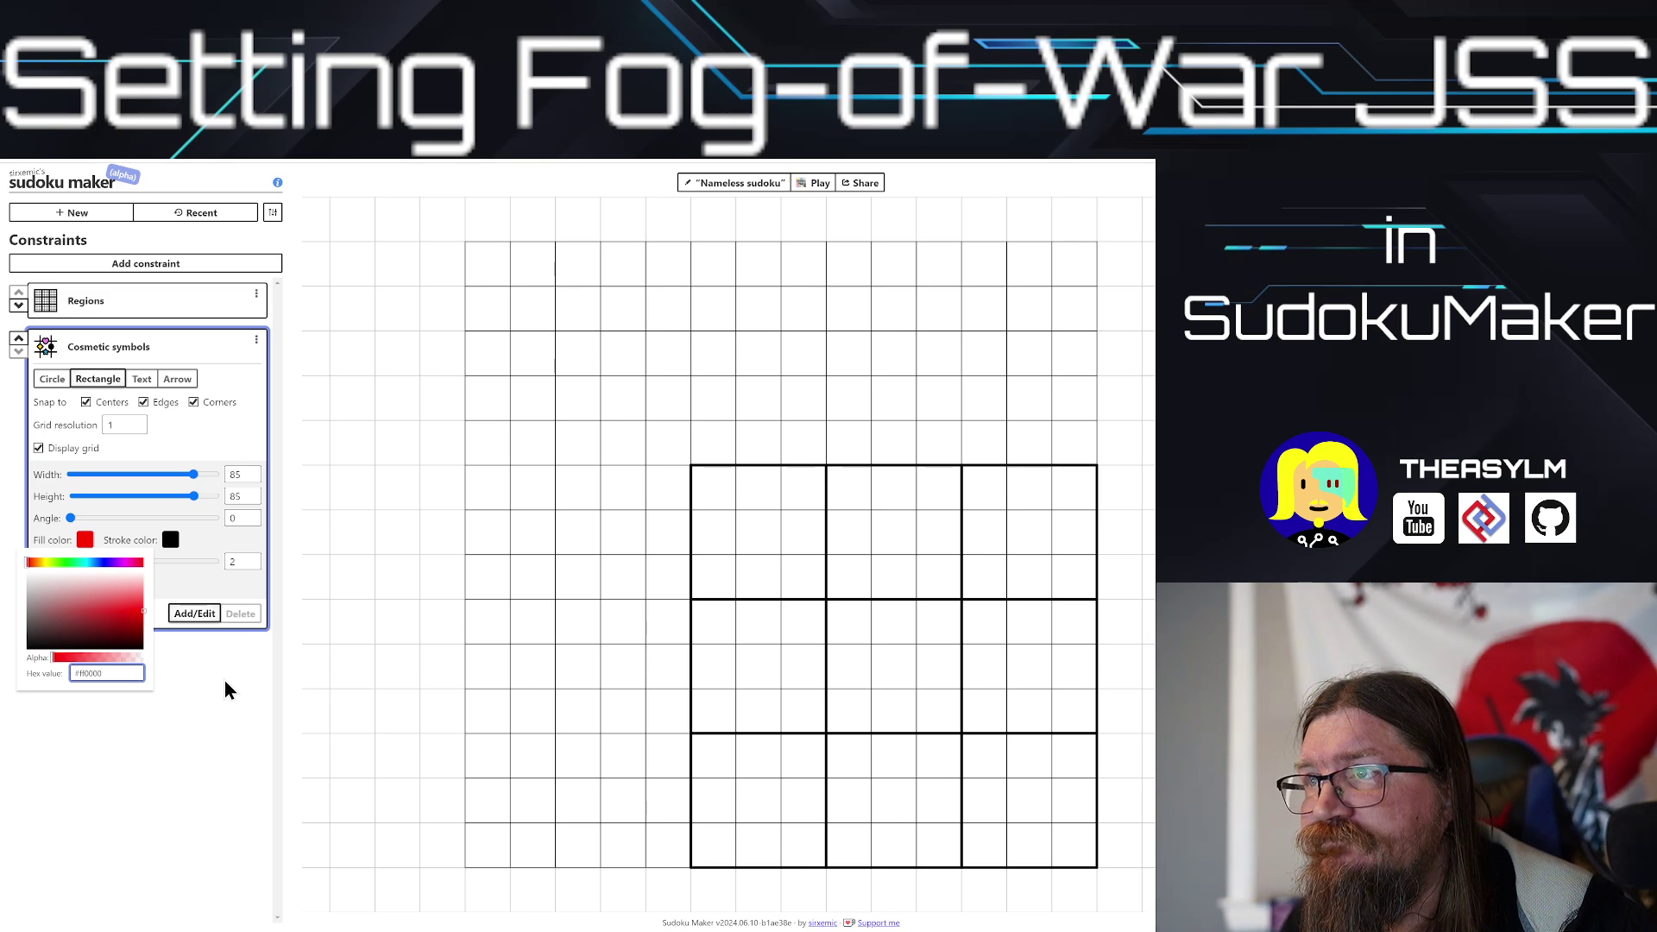
{"action": "left_click", "coordinate": [170, 540]}
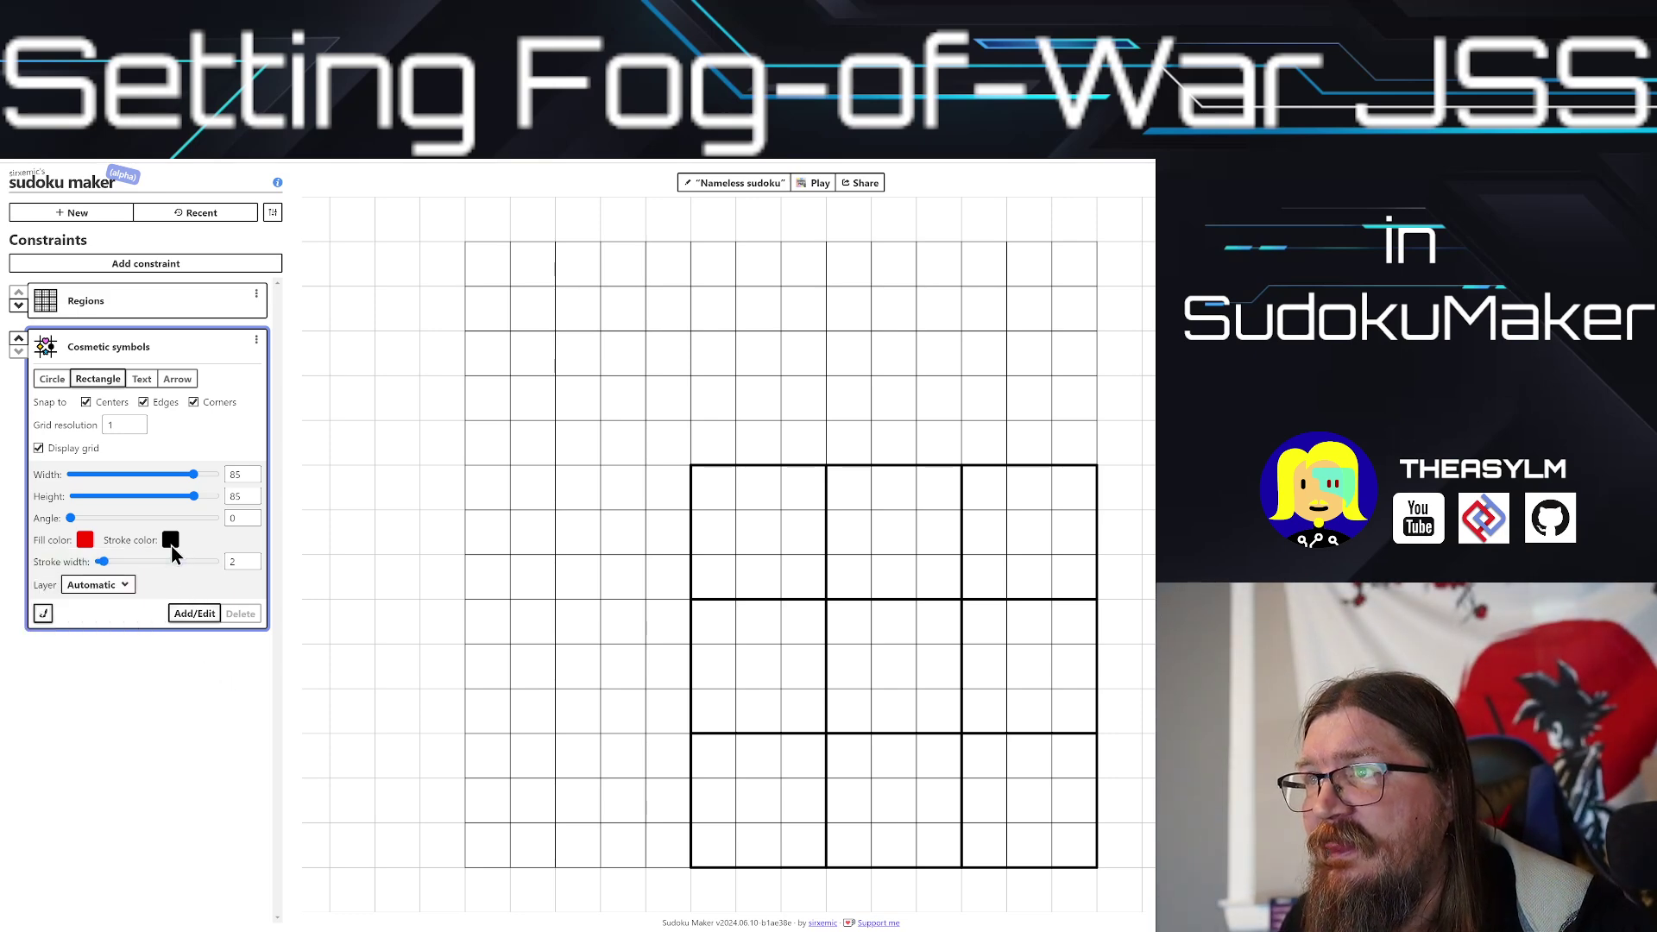
{"action": "left_click", "coordinate": [170, 541]}
{"action": "left_click_drag", "start_coordinate": [176, 669], "coordinate": [235, 677]}
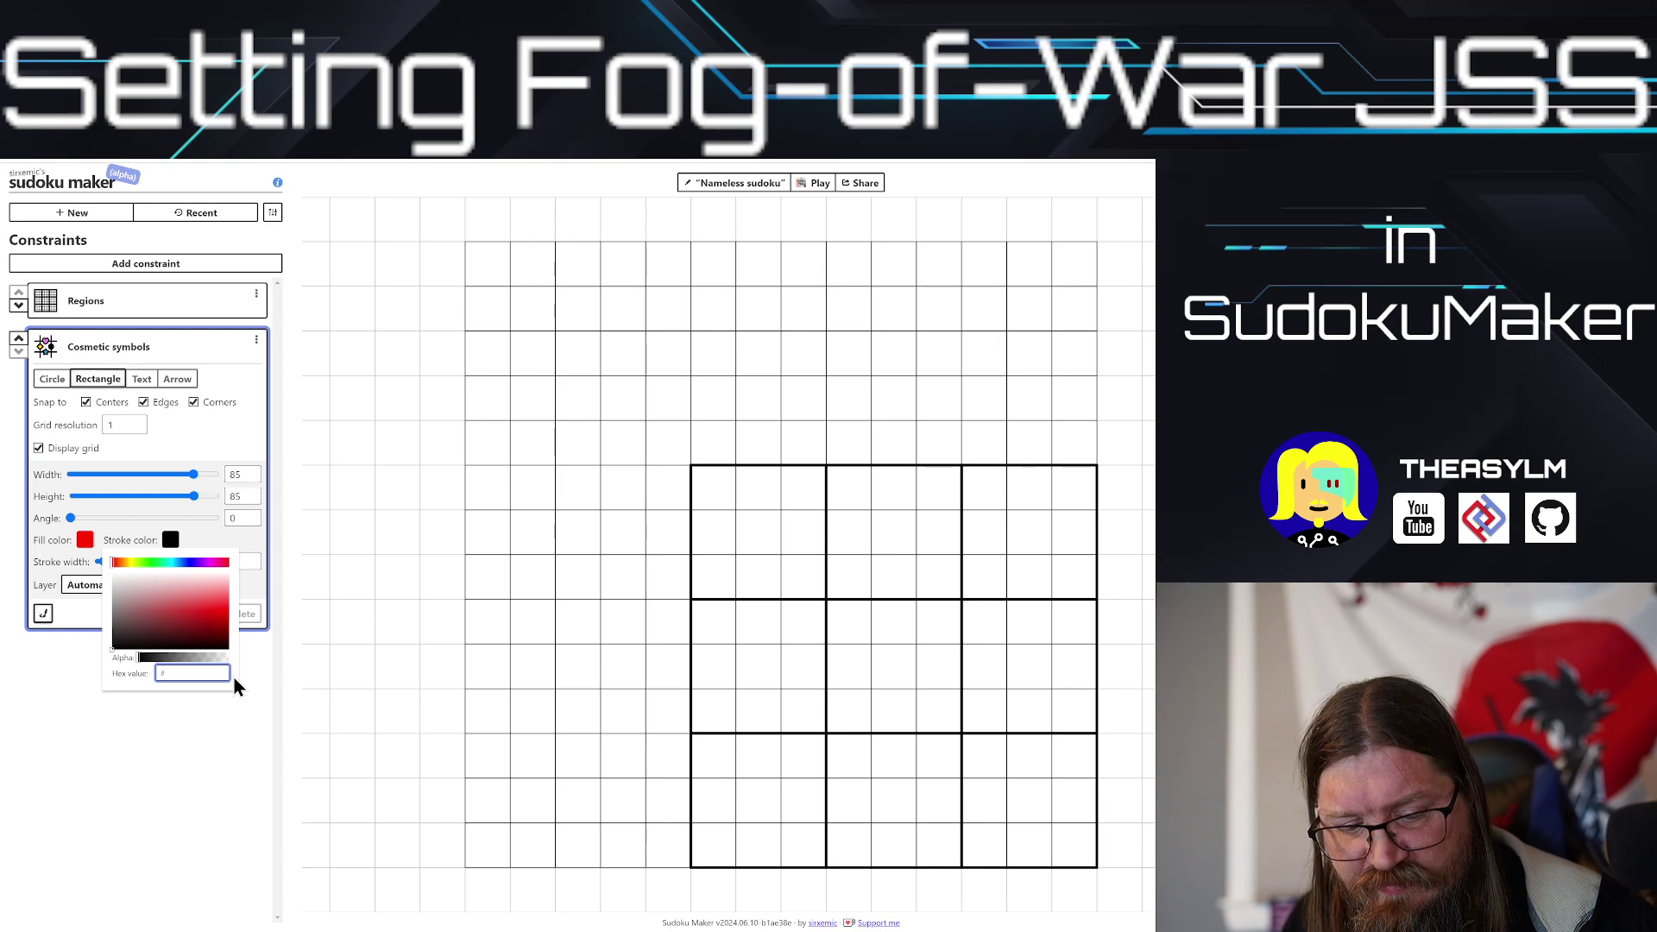
{"action": "type", "text": "ff0000"}
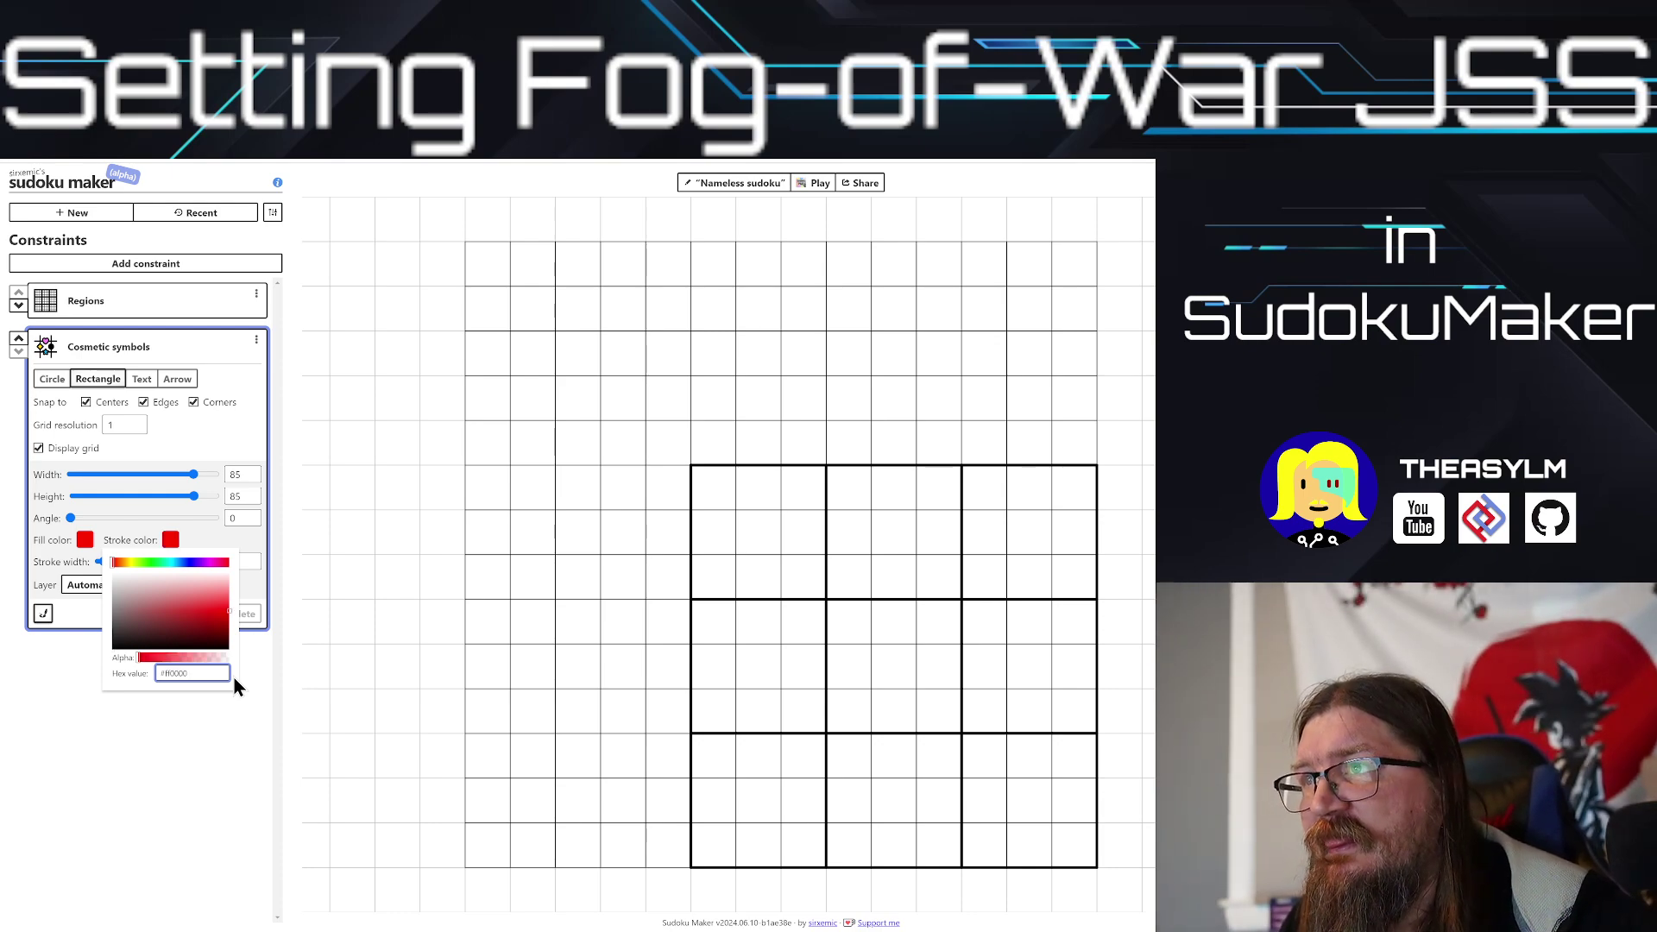
{"action": "left_click", "coordinate": [250, 728]}
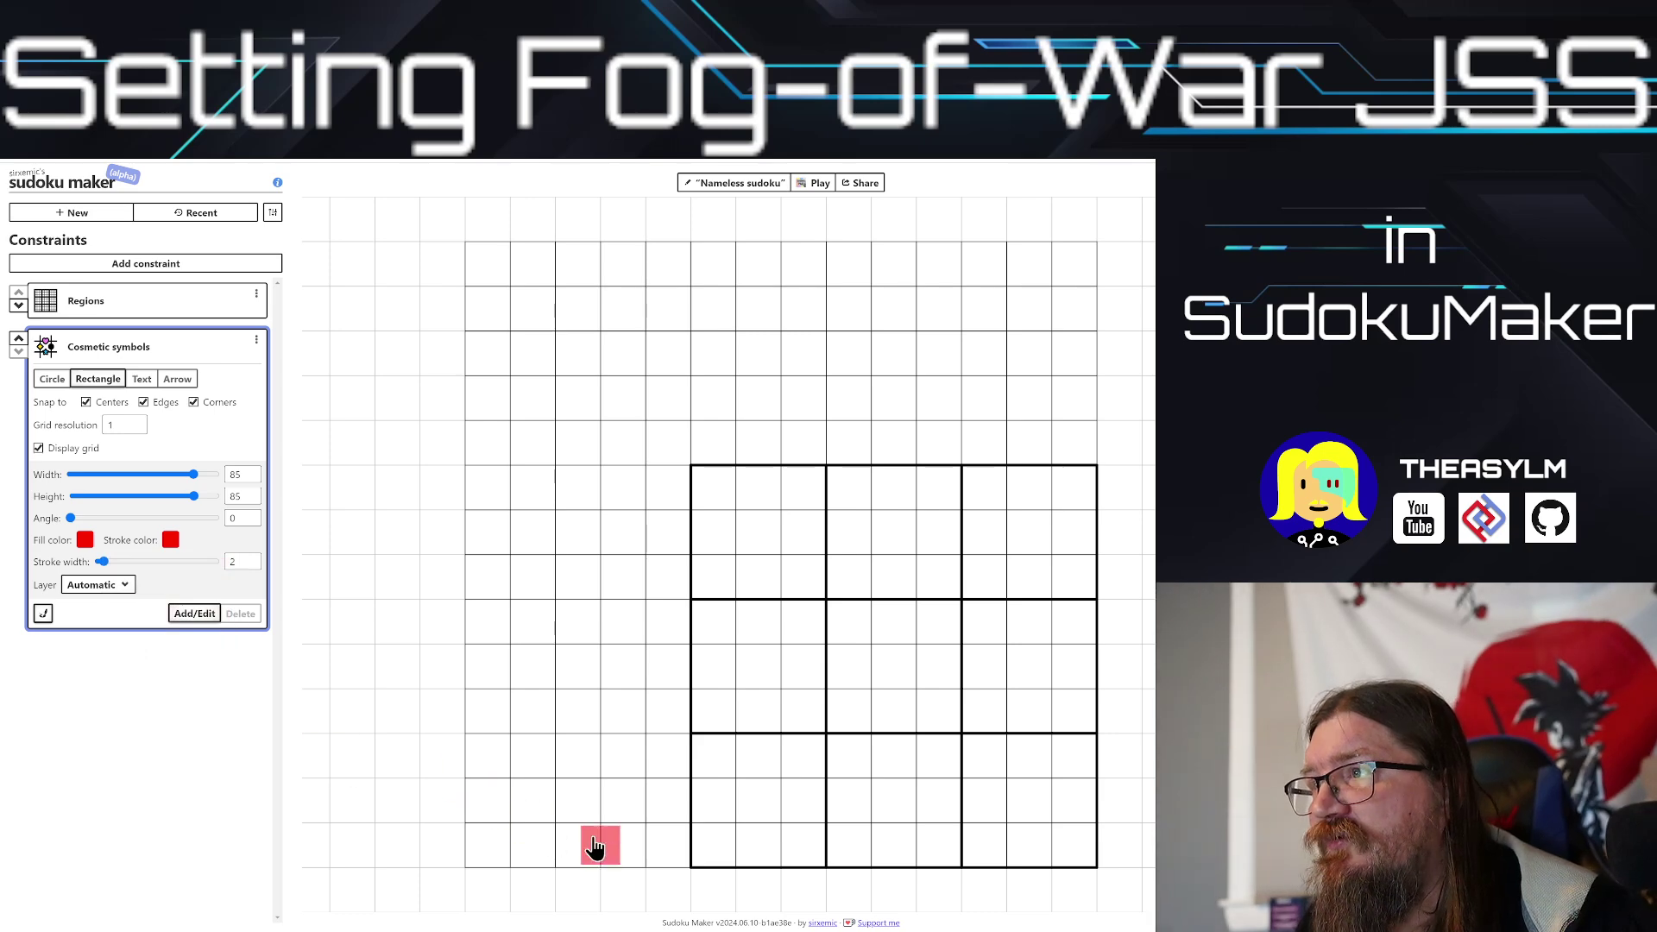
Step: Place red squares left of the 9×9 block's three bottom rows, starting beside the block: two, three and one, from the bottom row up
{"action": "left_click", "coordinate": [668, 848]}
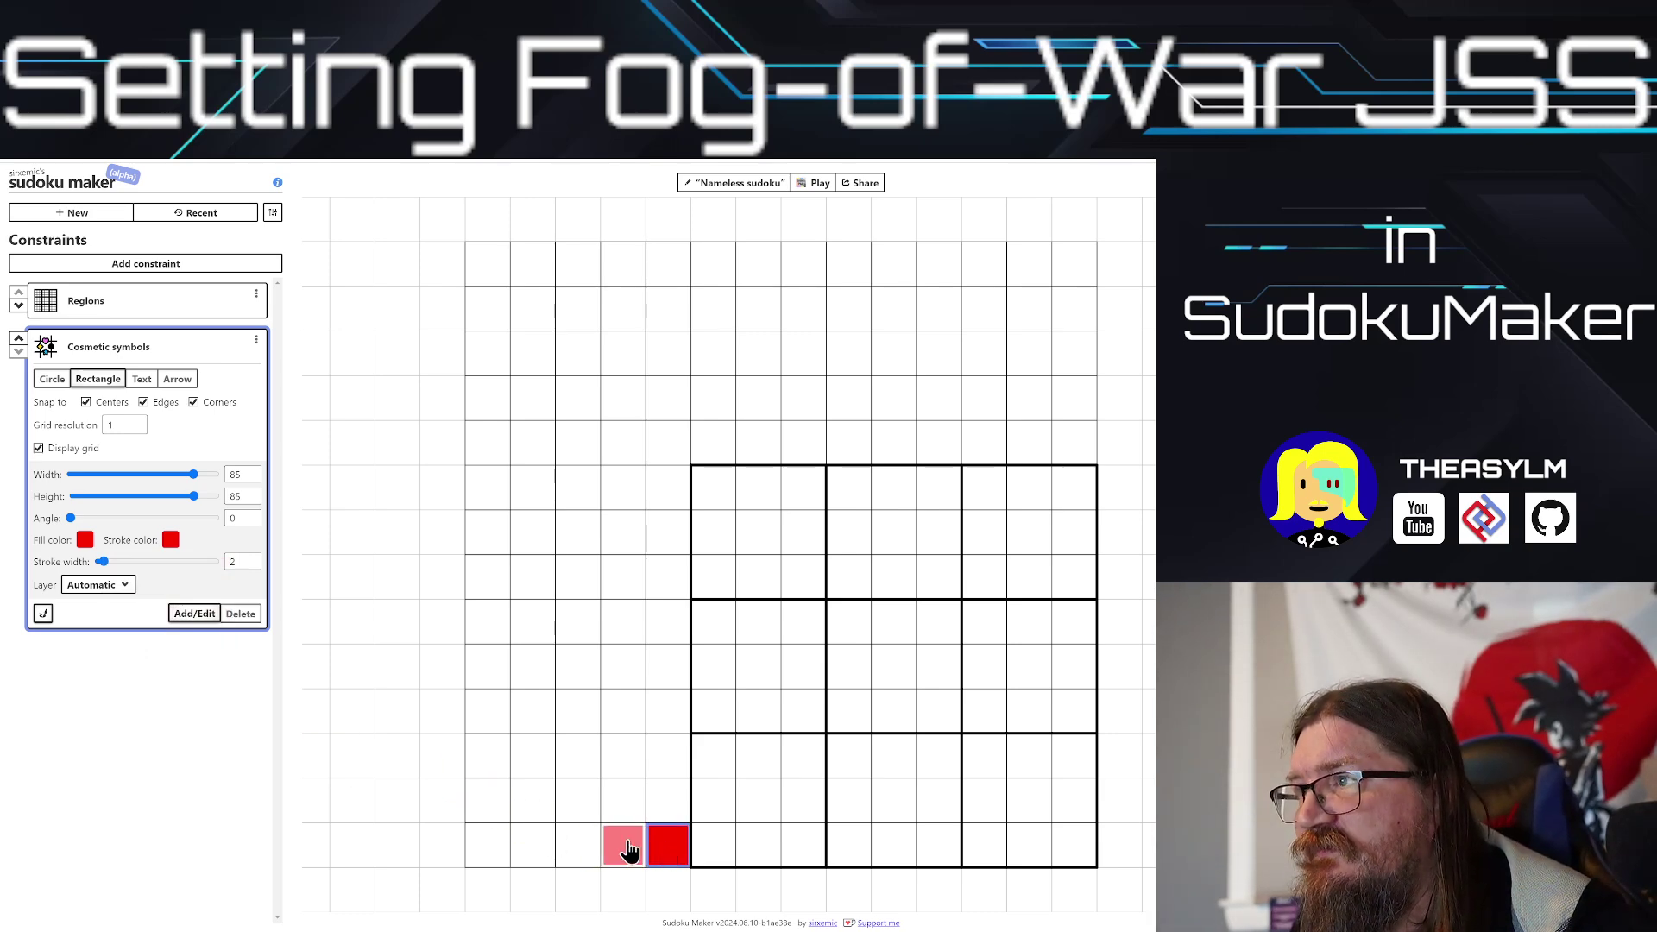
{"action": "left_click", "coordinate": [624, 848]}
{"action": "left_click", "coordinate": [666, 807]}
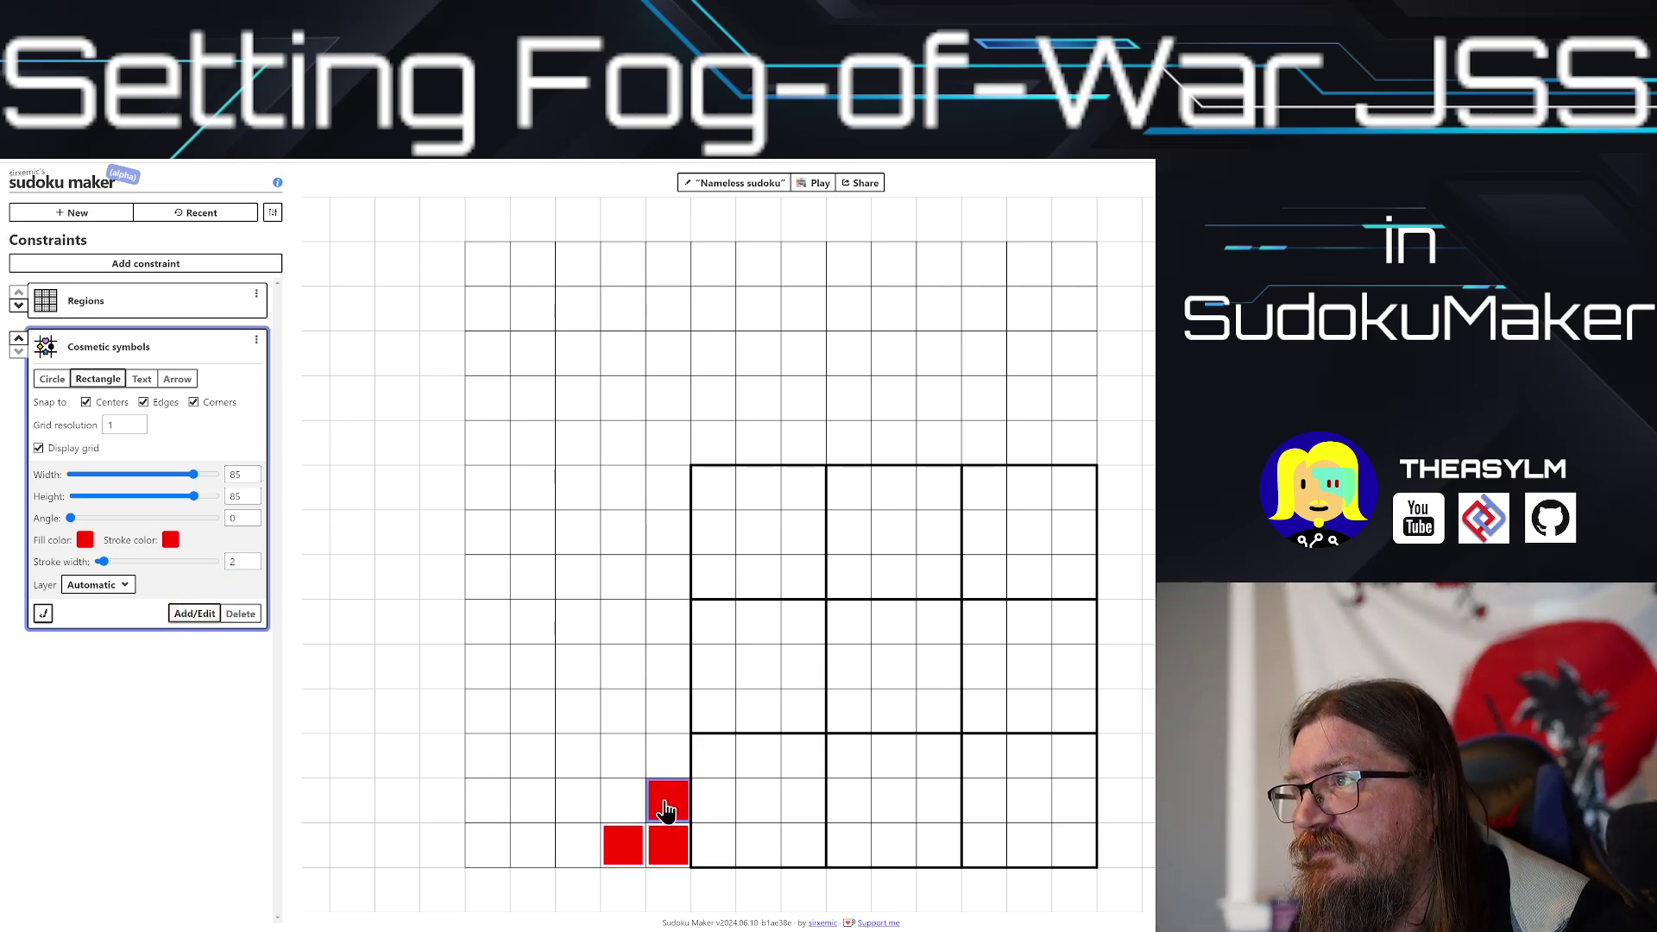
{"action": "left_click", "coordinate": [625, 805]}
{"action": "left_click", "coordinate": [579, 803]}
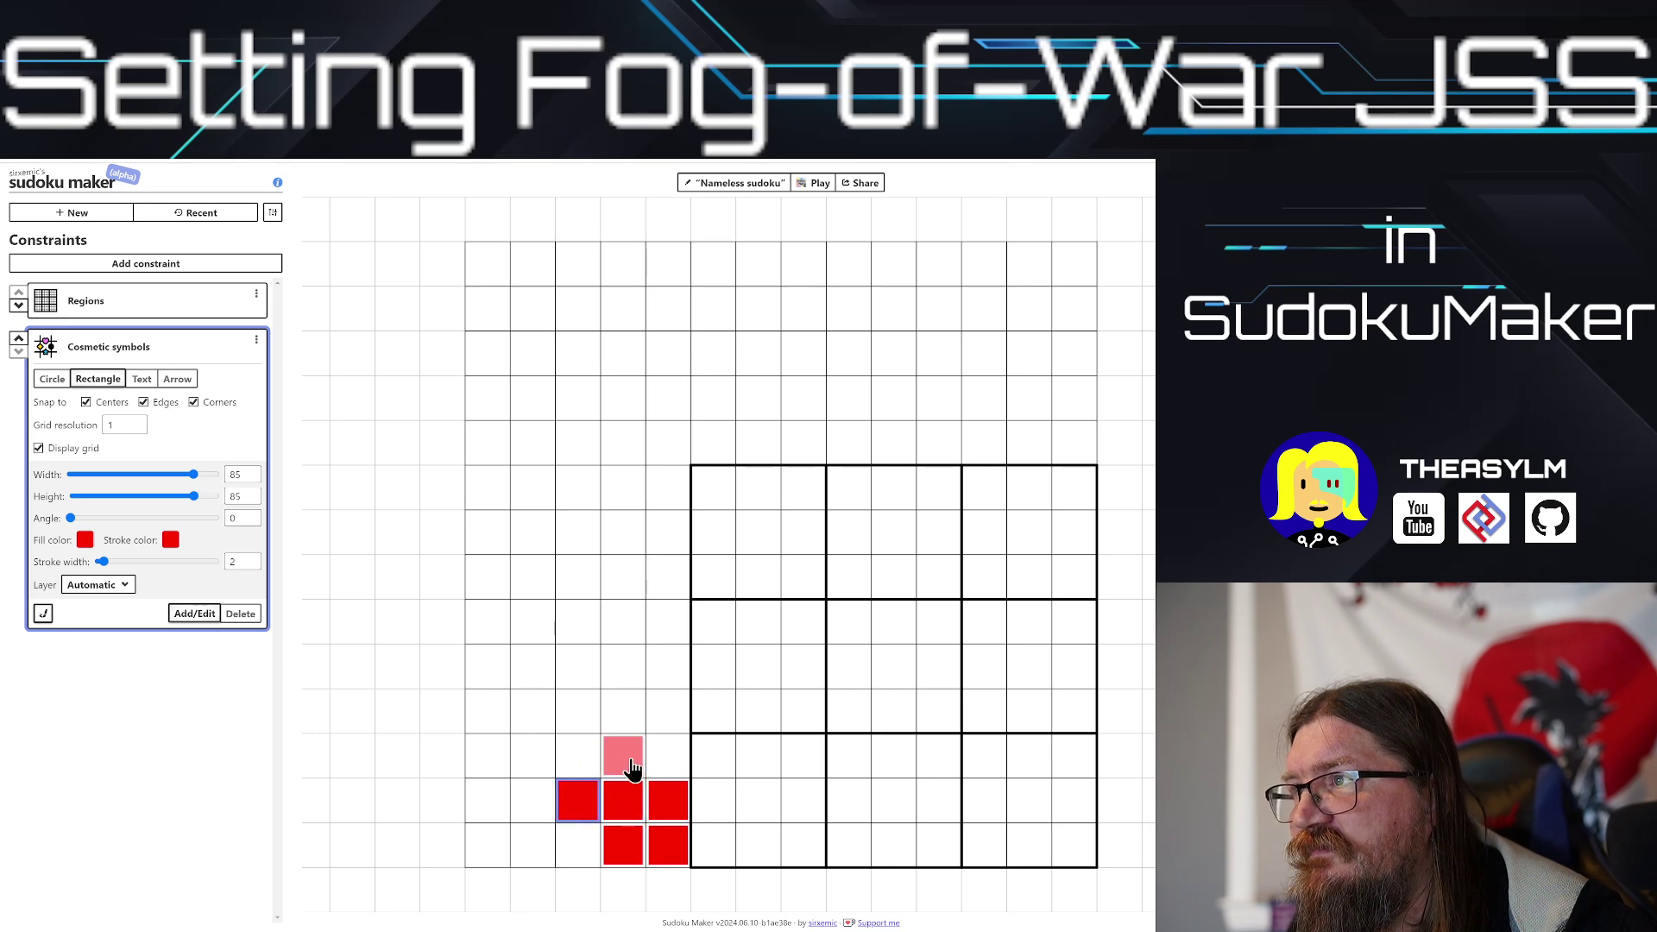
{"action": "left_click", "coordinate": [667, 758]}
Step: Place two red squares left of the 9×9 block's fourth row from the bottom and five left of its fifth row, starting beside the block
{"action": "left_click", "coordinate": [665, 718]}
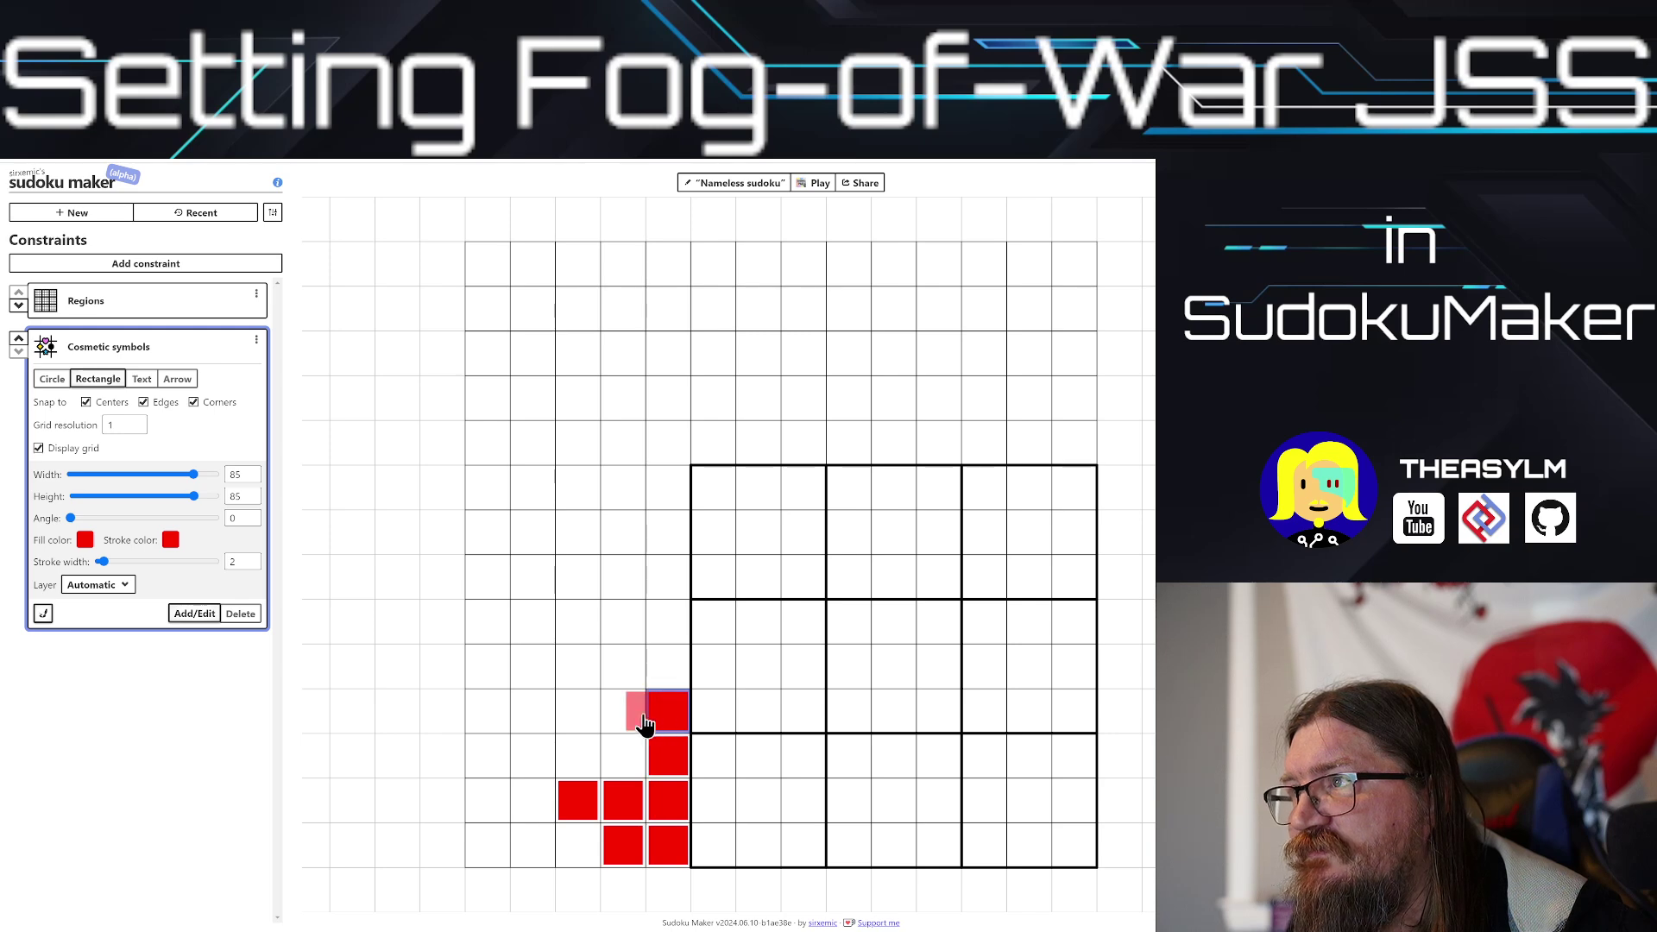
{"action": "left_click", "coordinate": [623, 715]}
{"action": "left_click", "coordinate": [667, 671]}
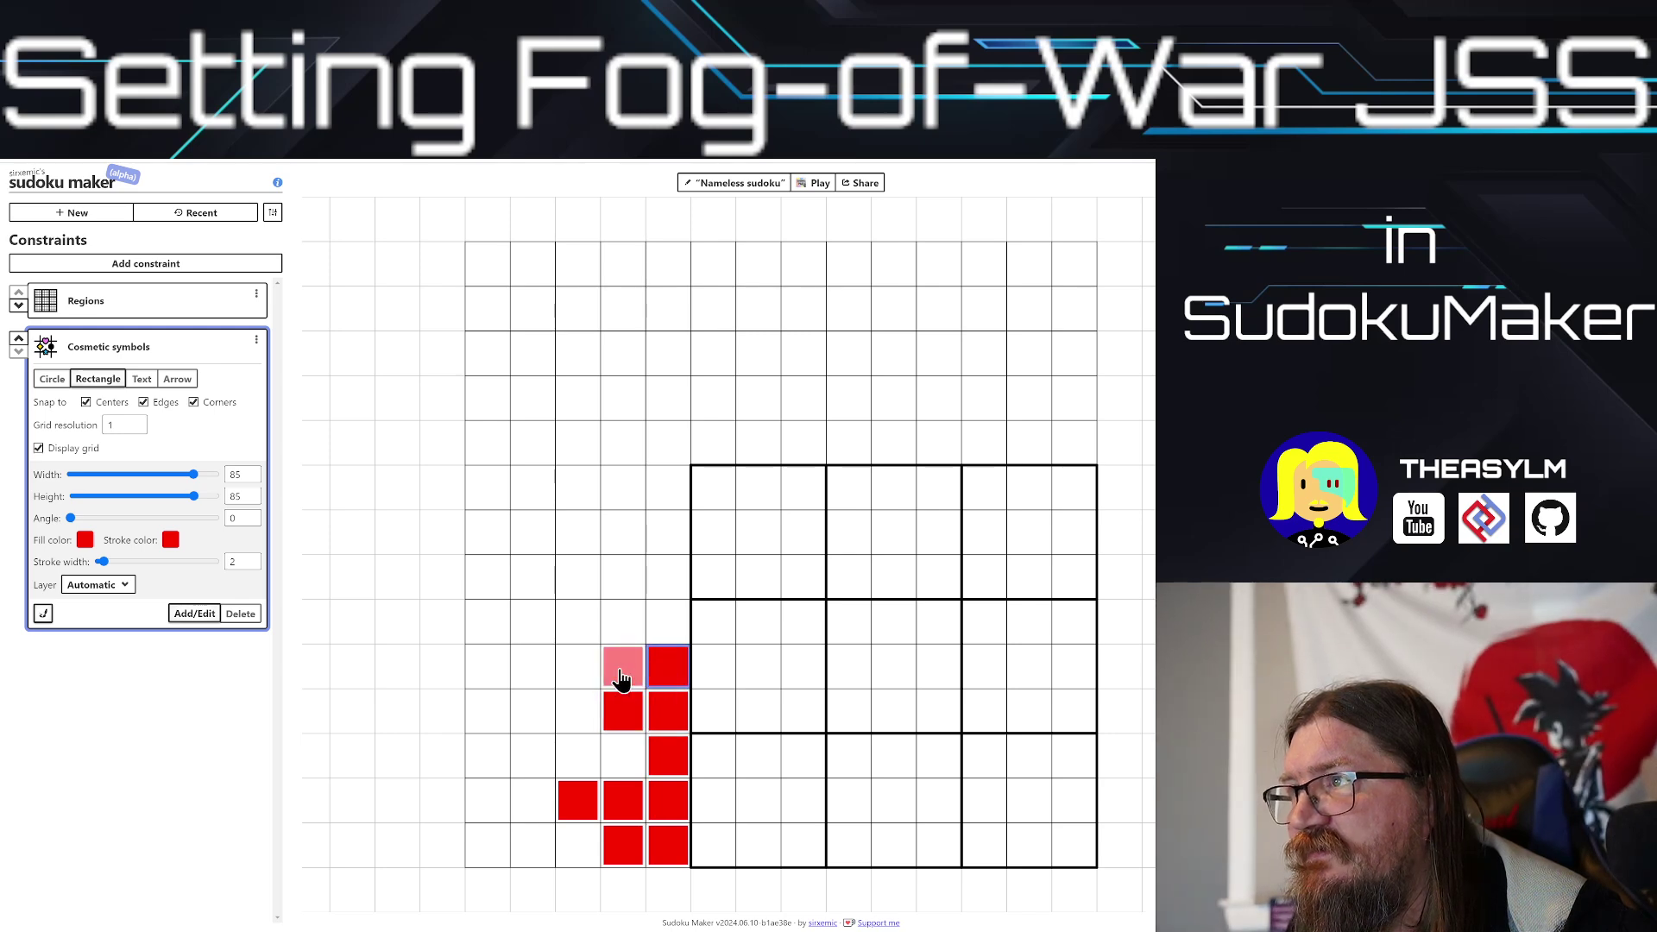
{"action": "left_click", "coordinate": [620, 676]}
{"action": "left_click", "coordinate": [577, 677]}
{"action": "left_click", "coordinate": [532, 680]}
{"action": "left_click", "coordinate": [491, 678]}
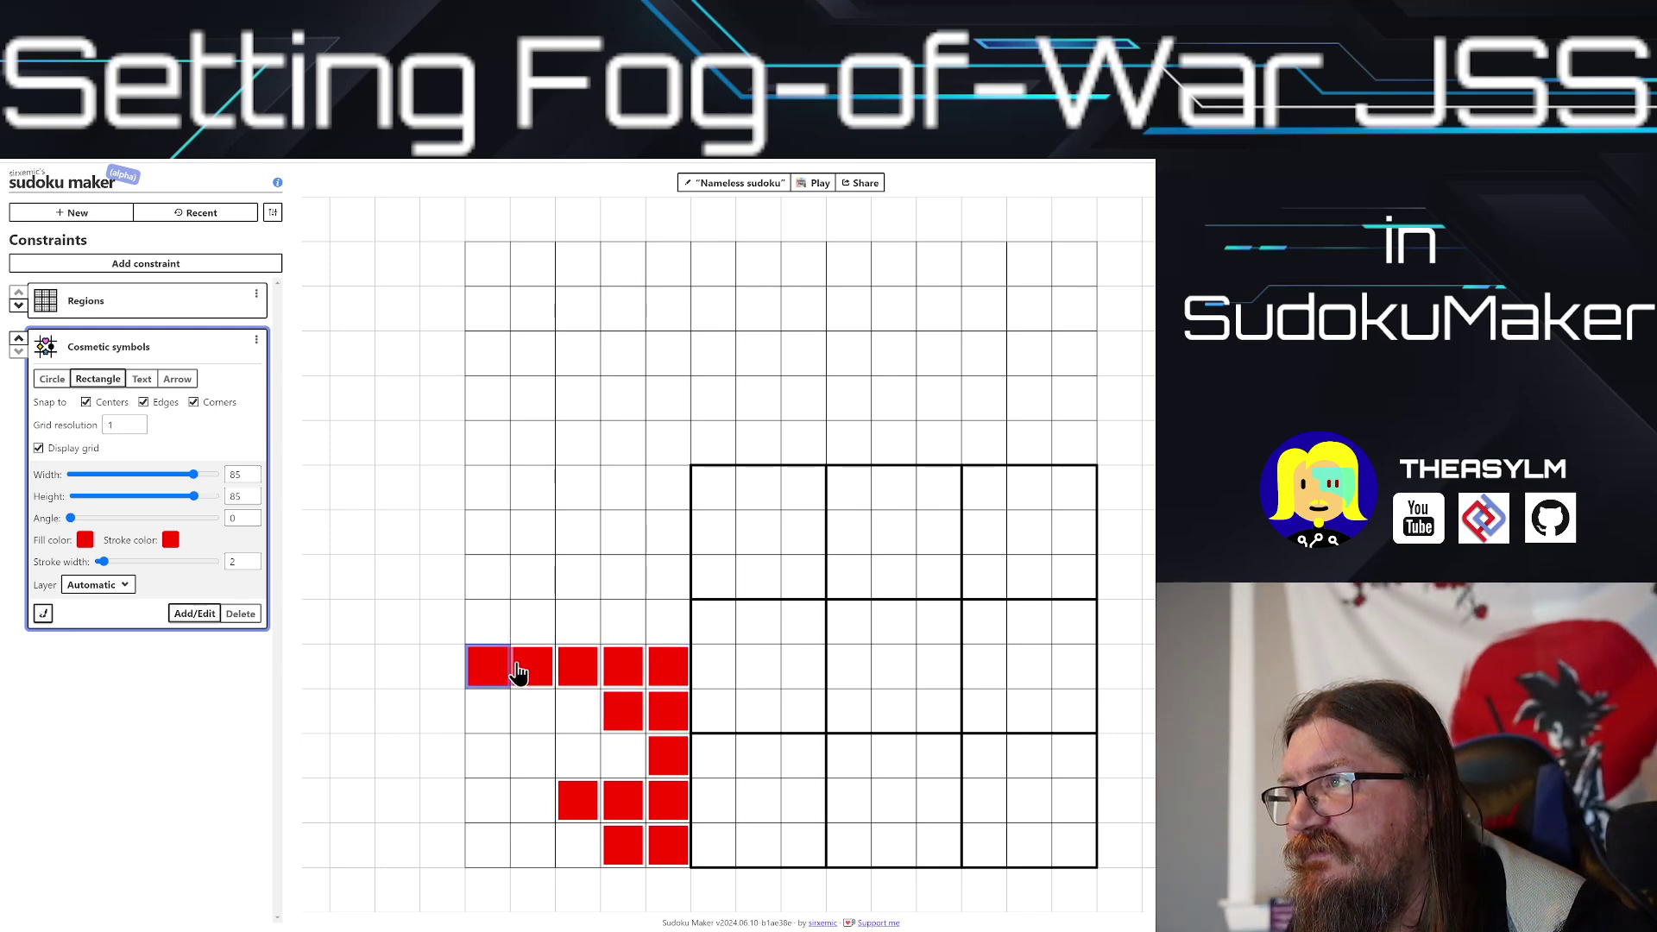
Step: Place red squares left of the 9×9 block's fourth, third and second rows from the top: two, three and one respectively
{"action": "left_click", "coordinate": [664, 635]}
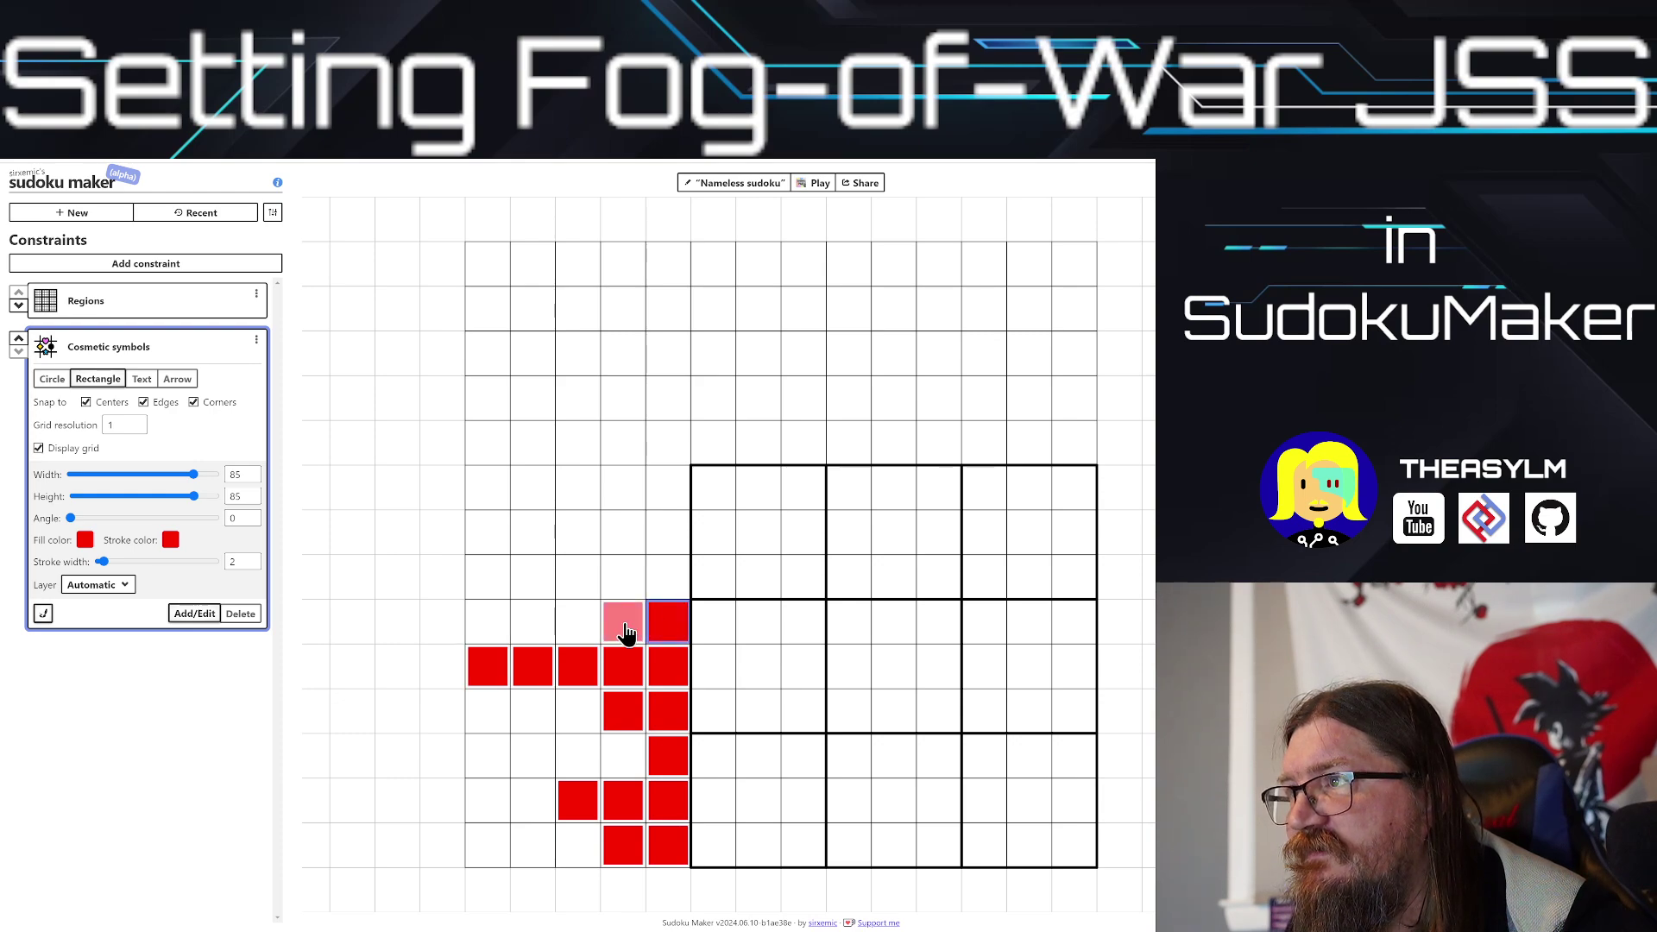
{"action": "left_click", "coordinate": [627, 634]}
{"action": "left_click", "coordinate": [615, 597]}
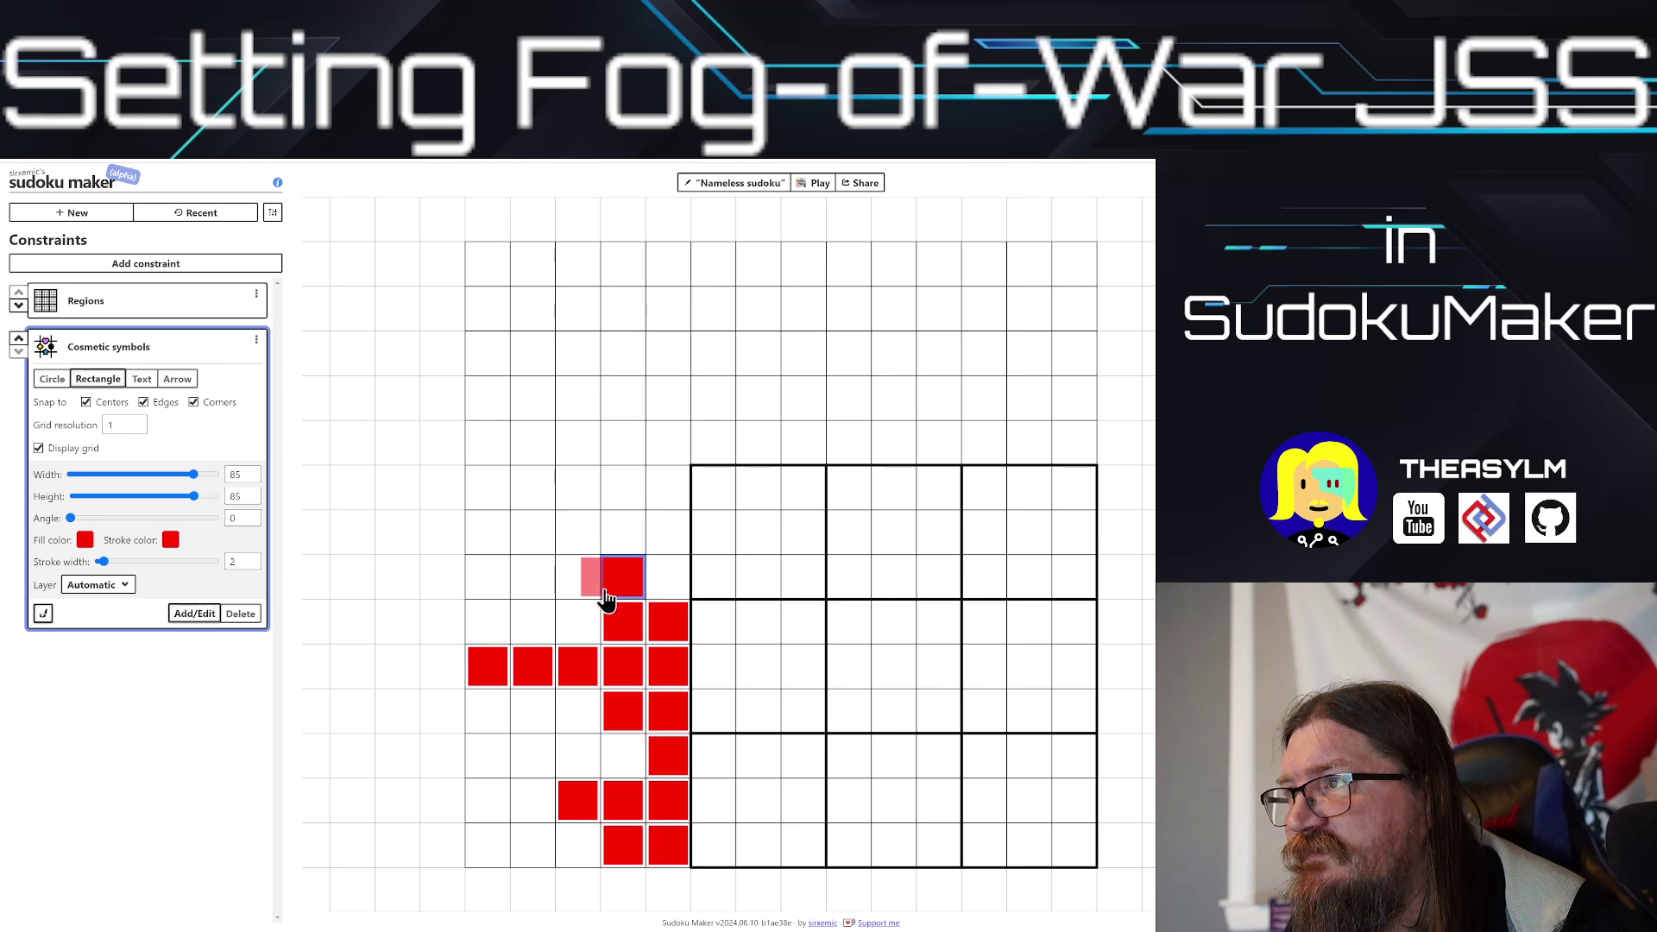
{"action": "left_click", "coordinate": [575, 592]}
{"action": "left_click", "coordinate": [665, 582]}
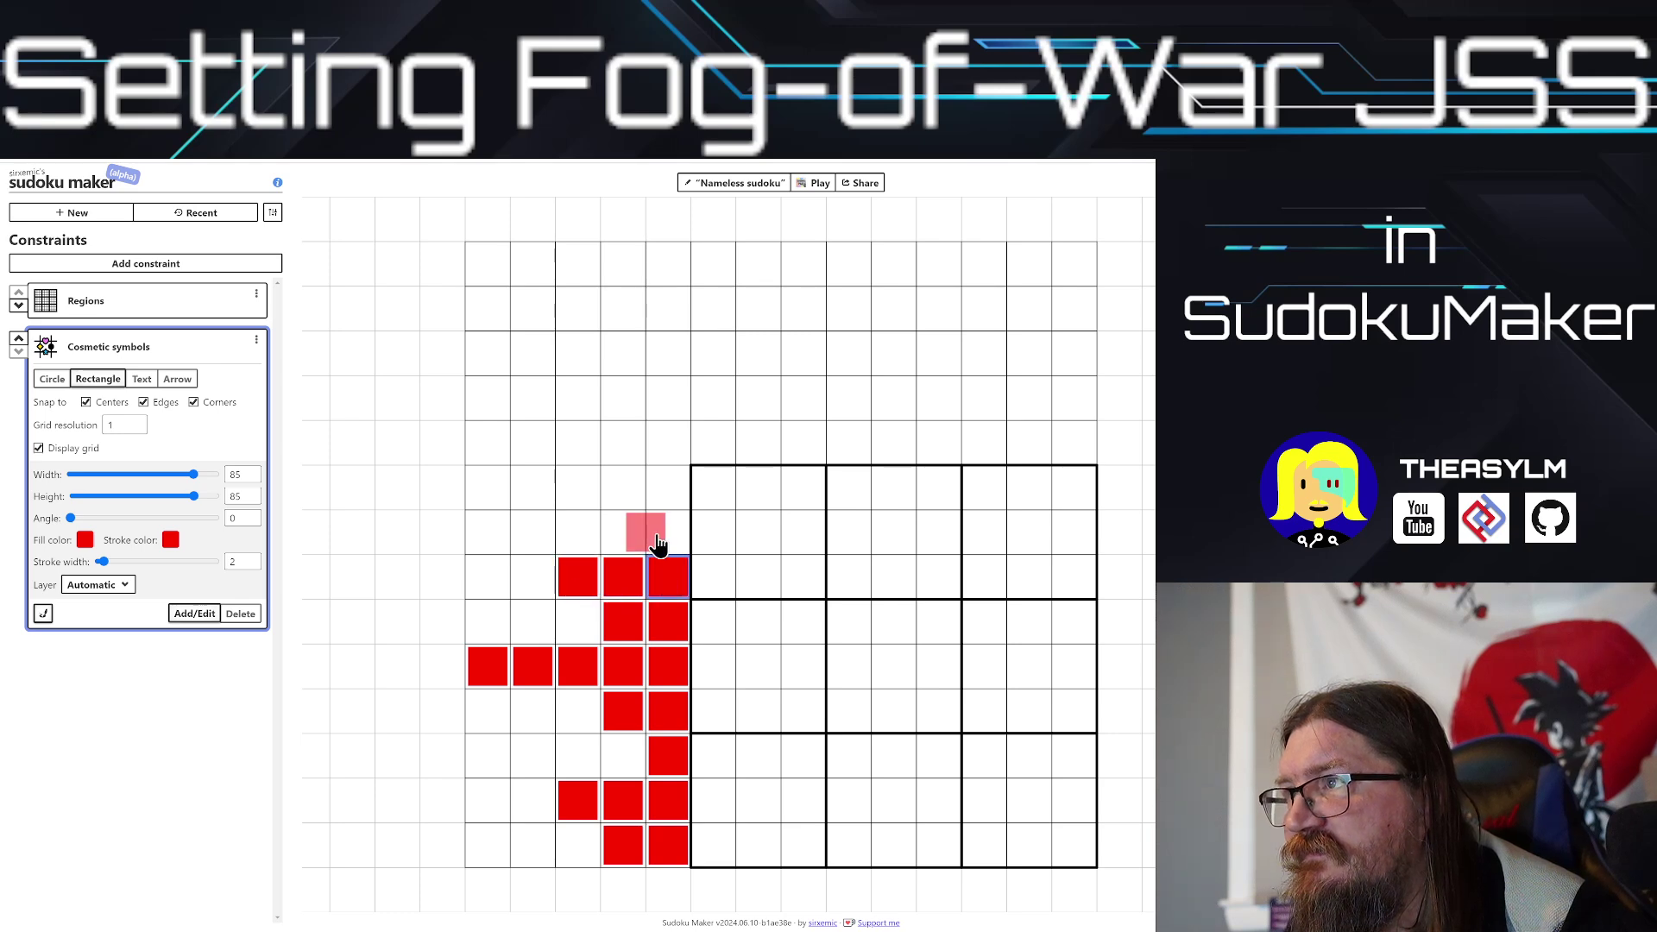
{"action": "left_click", "coordinate": [669, 535]}
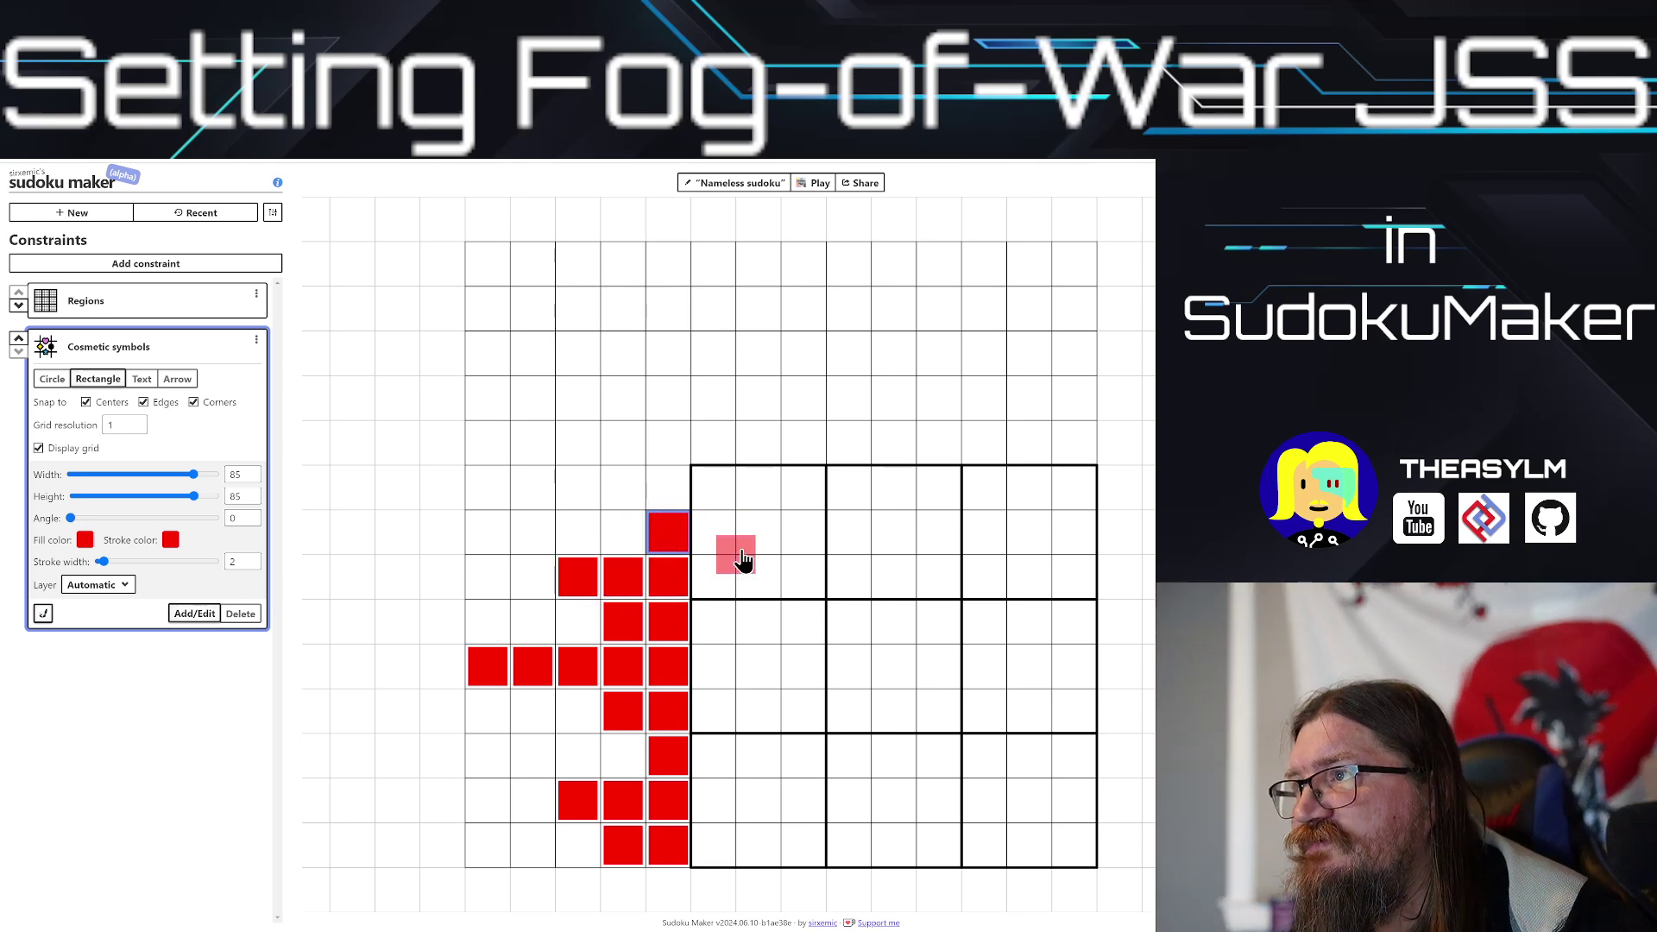
Step: Stack red squares above the 9×9 block's first three columns: one, two and three high, from left to right
{"action": "left_click", "coordinate": [718, 445]}
{"action": "left_click", "coordinate": [755, 442]}
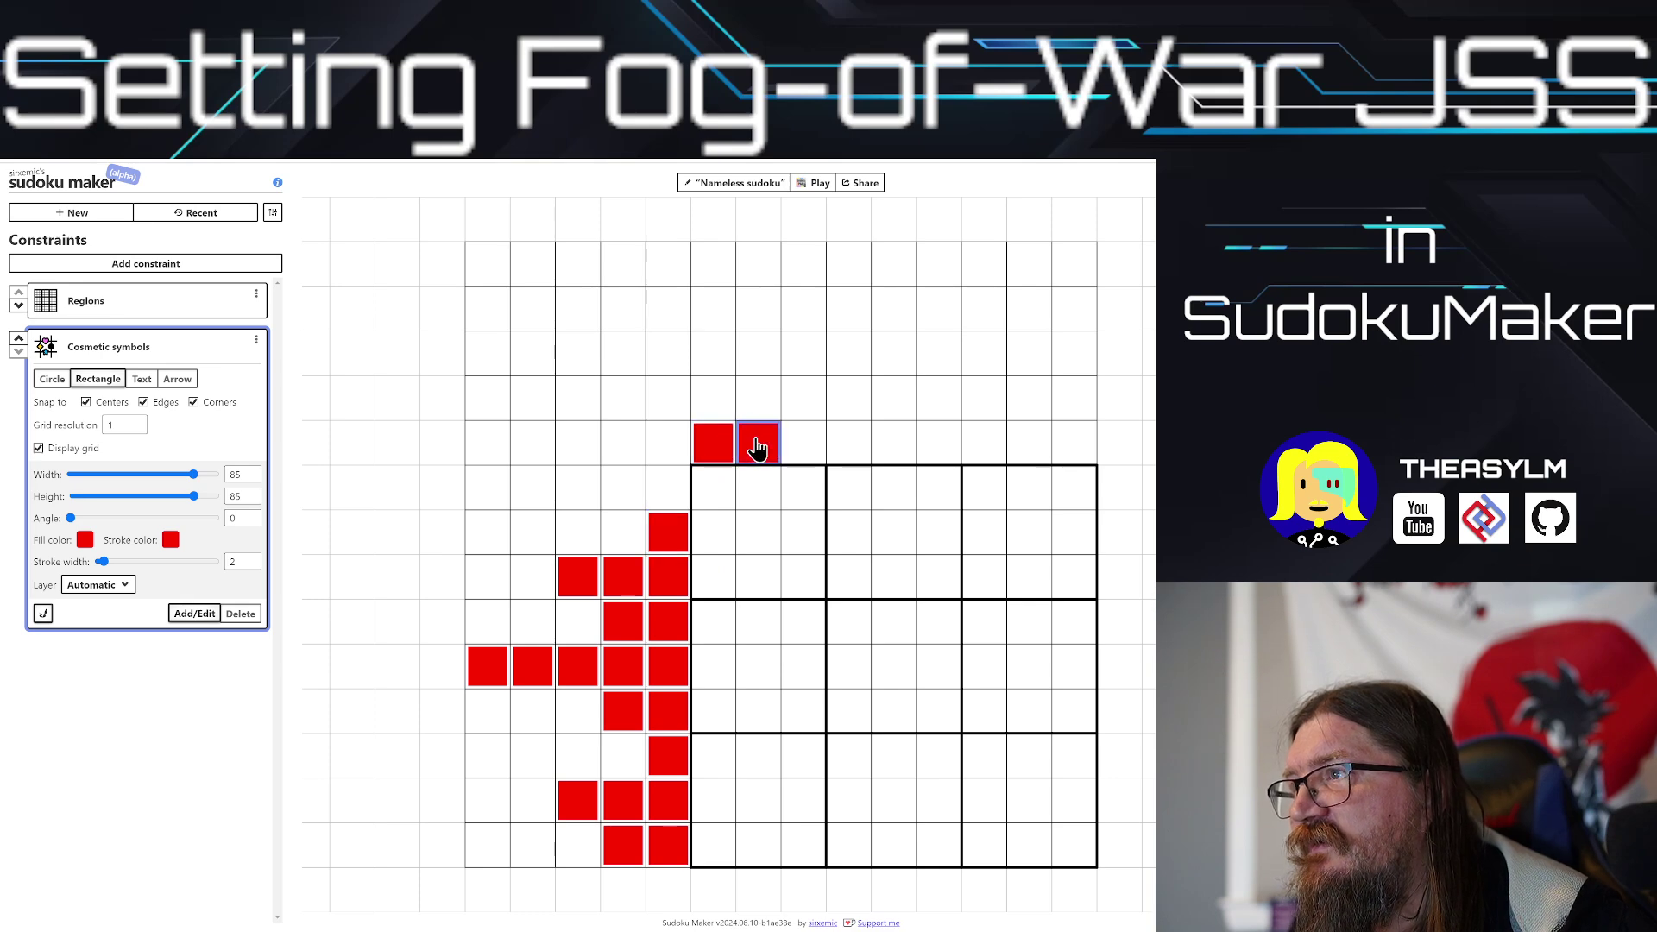
{"action": "left_click", "coordinate": [804, 445]}
{"action": "left_click", "coordinate": [802, 402]}
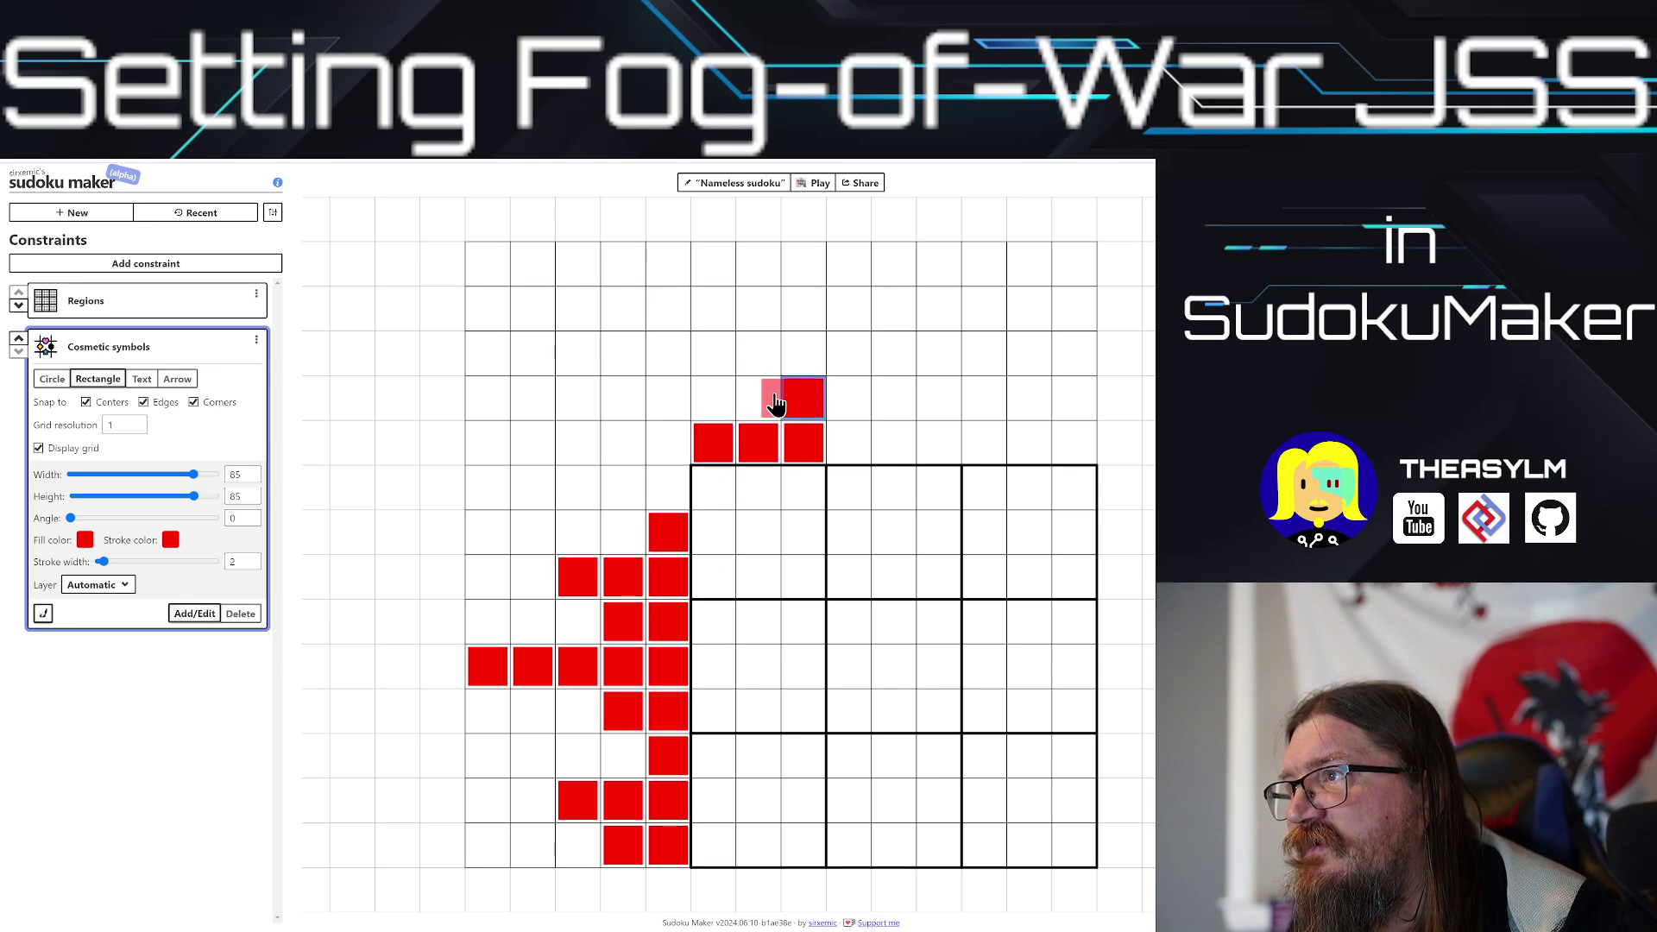
{"action": "left_click", "coordinate": [774, 399]}
{"action": "key", "text": "ctrl+z"}
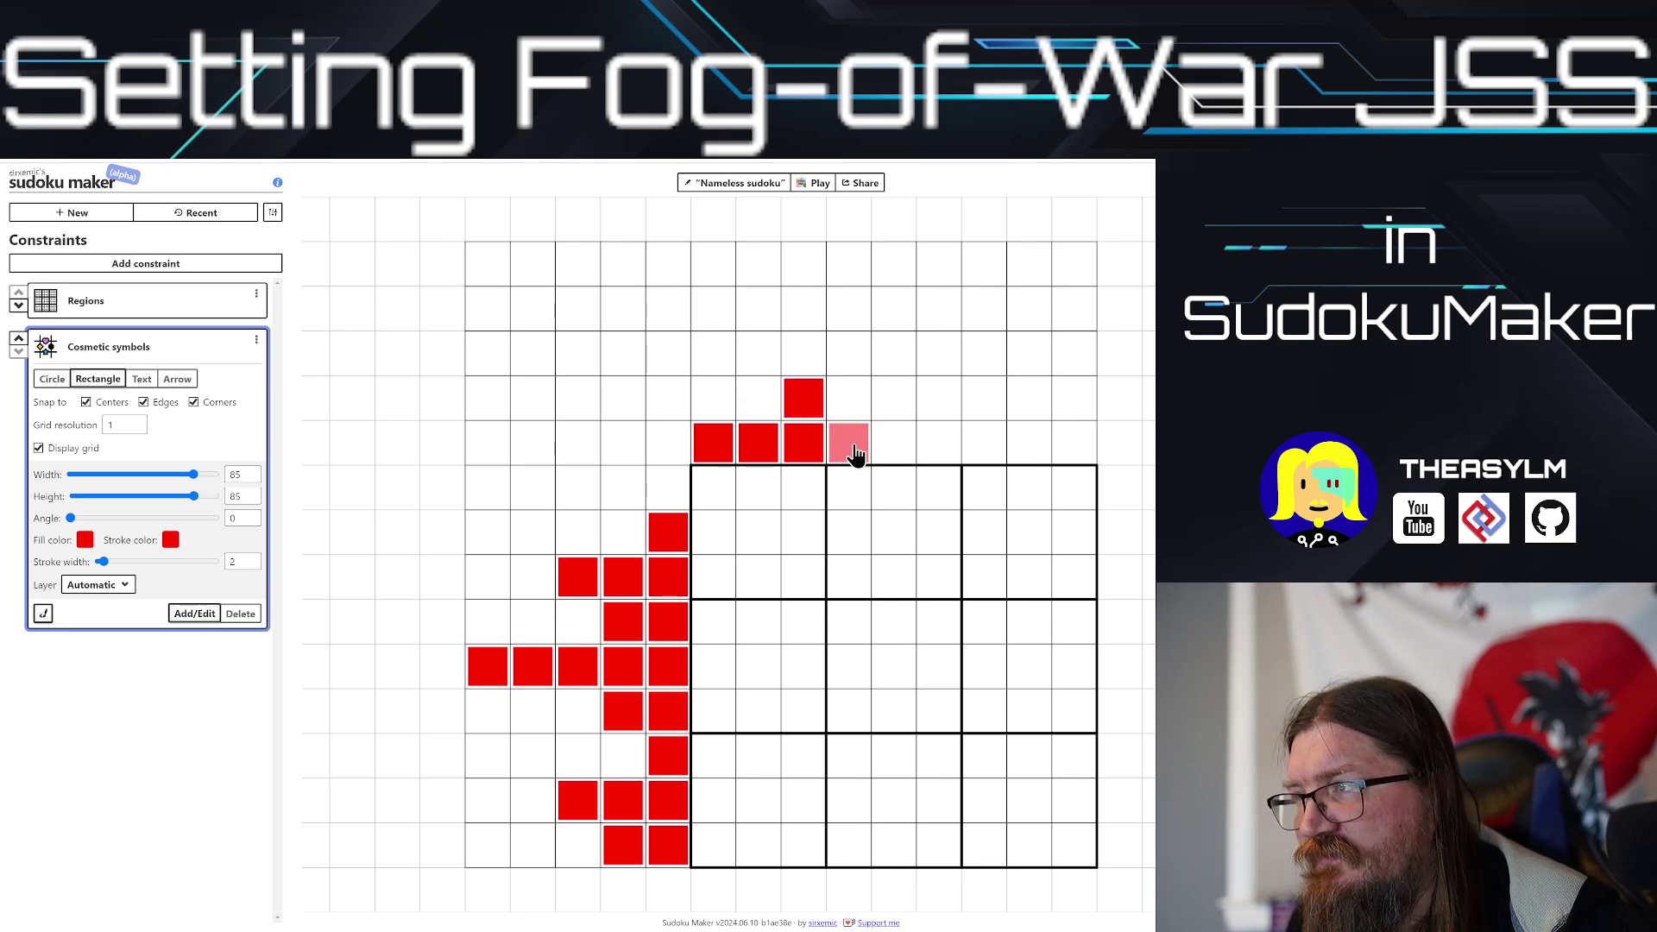
{"action": "left_click", "coordinate": [759, 399]}
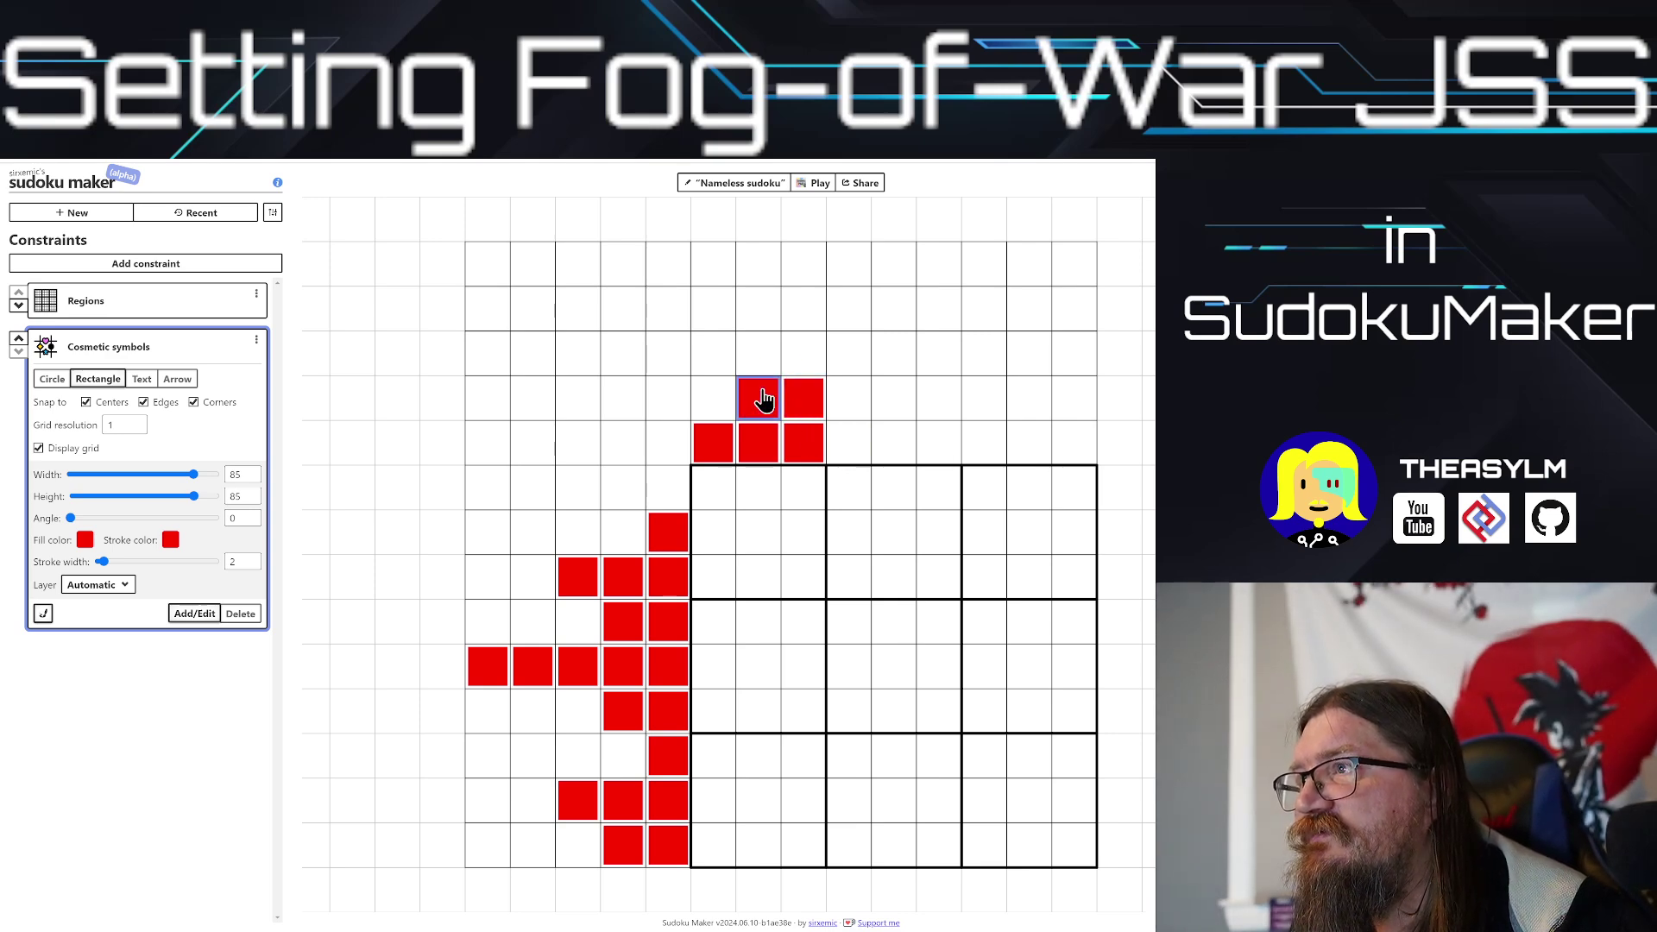
{"action": "left_click", "coordinate": [802, 360]}
Step: Stack four red squares above the fourth column of the 9×9 block, undoing any that land off the cell centres
{"action": "left_click", "coordinate": [857, 434]}
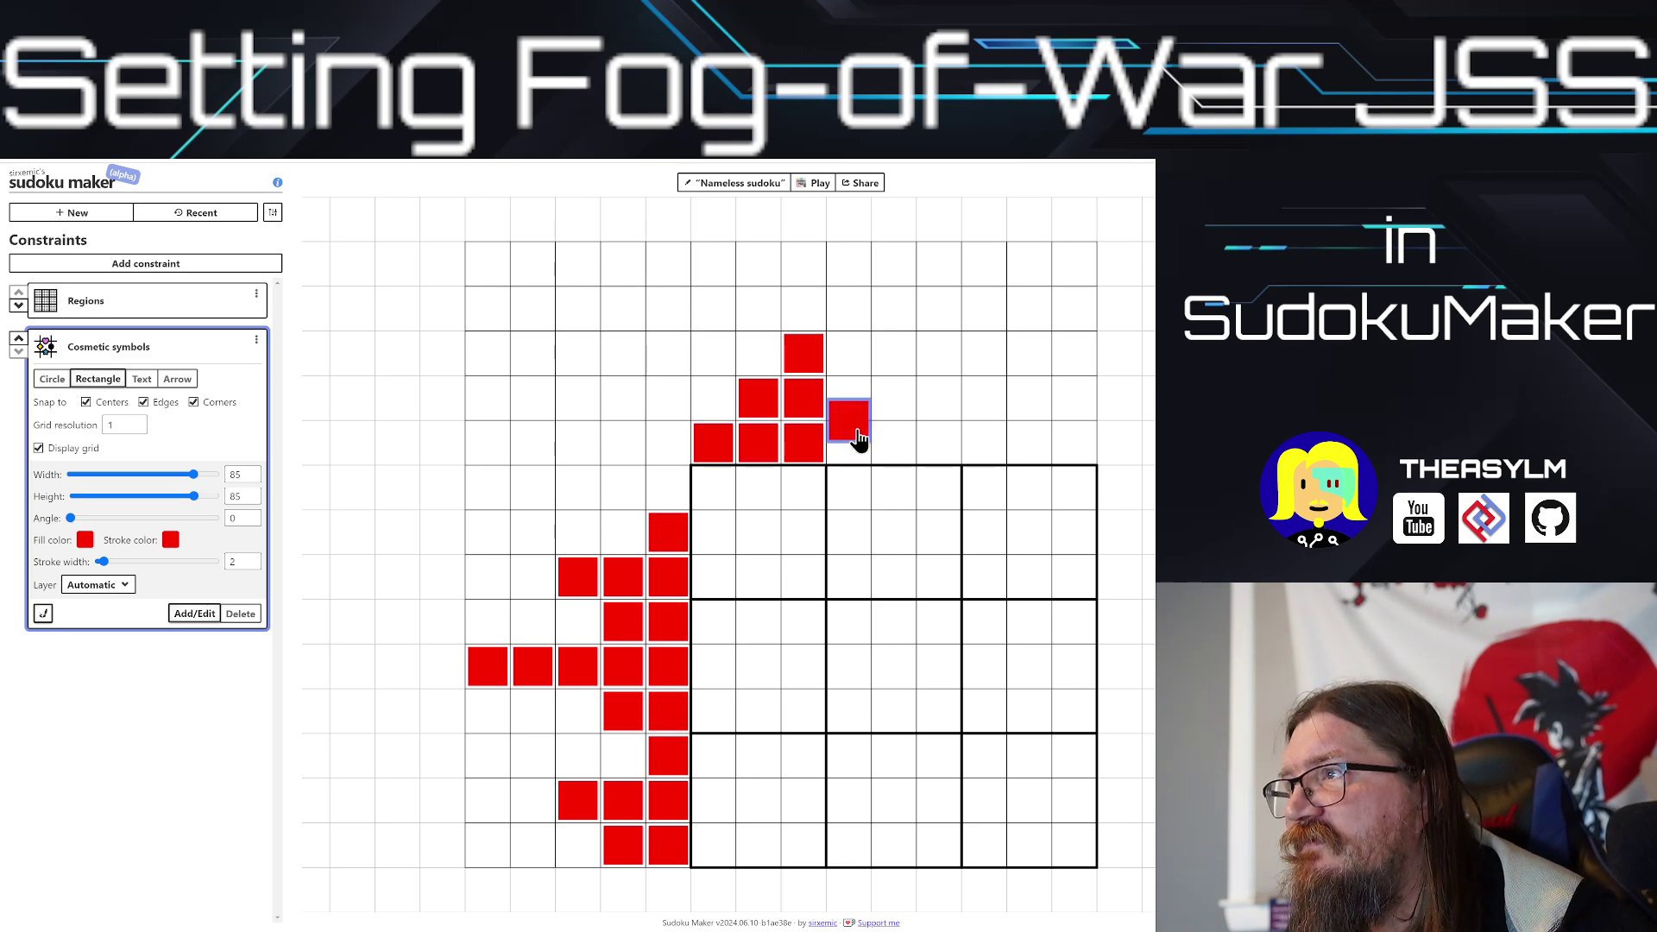
{"action": "key", "text": "ctrl+z"}
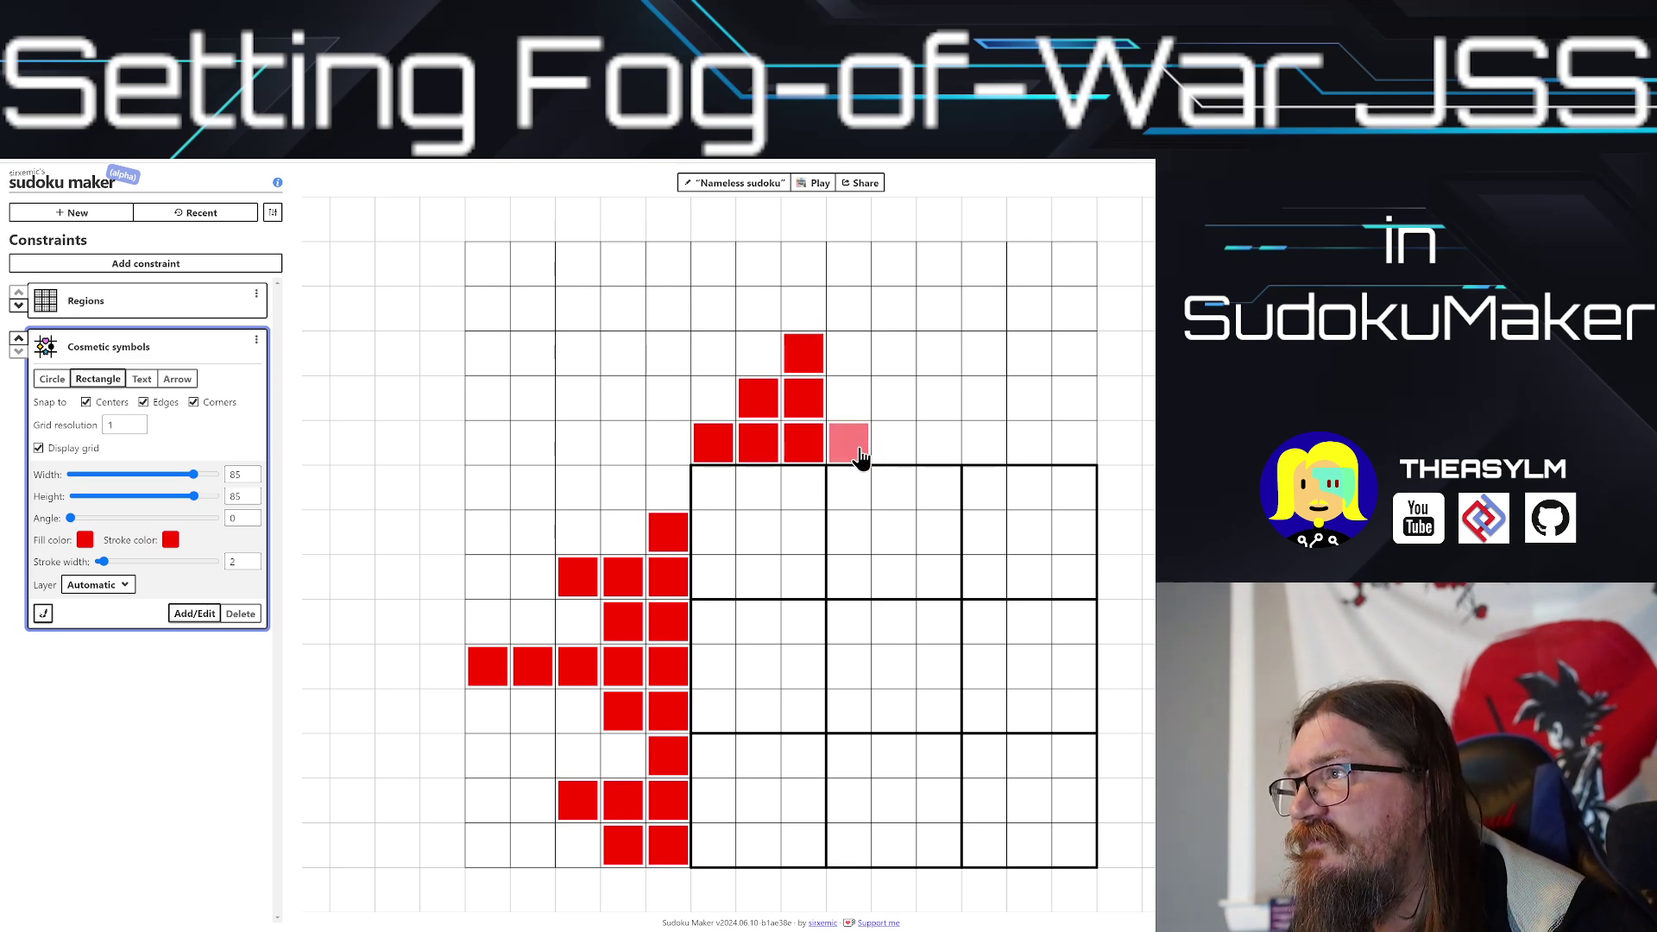
{"action": "left_click", "coordinate": [863, 459]}
{"action": "key", "text": "ctrl+z"}
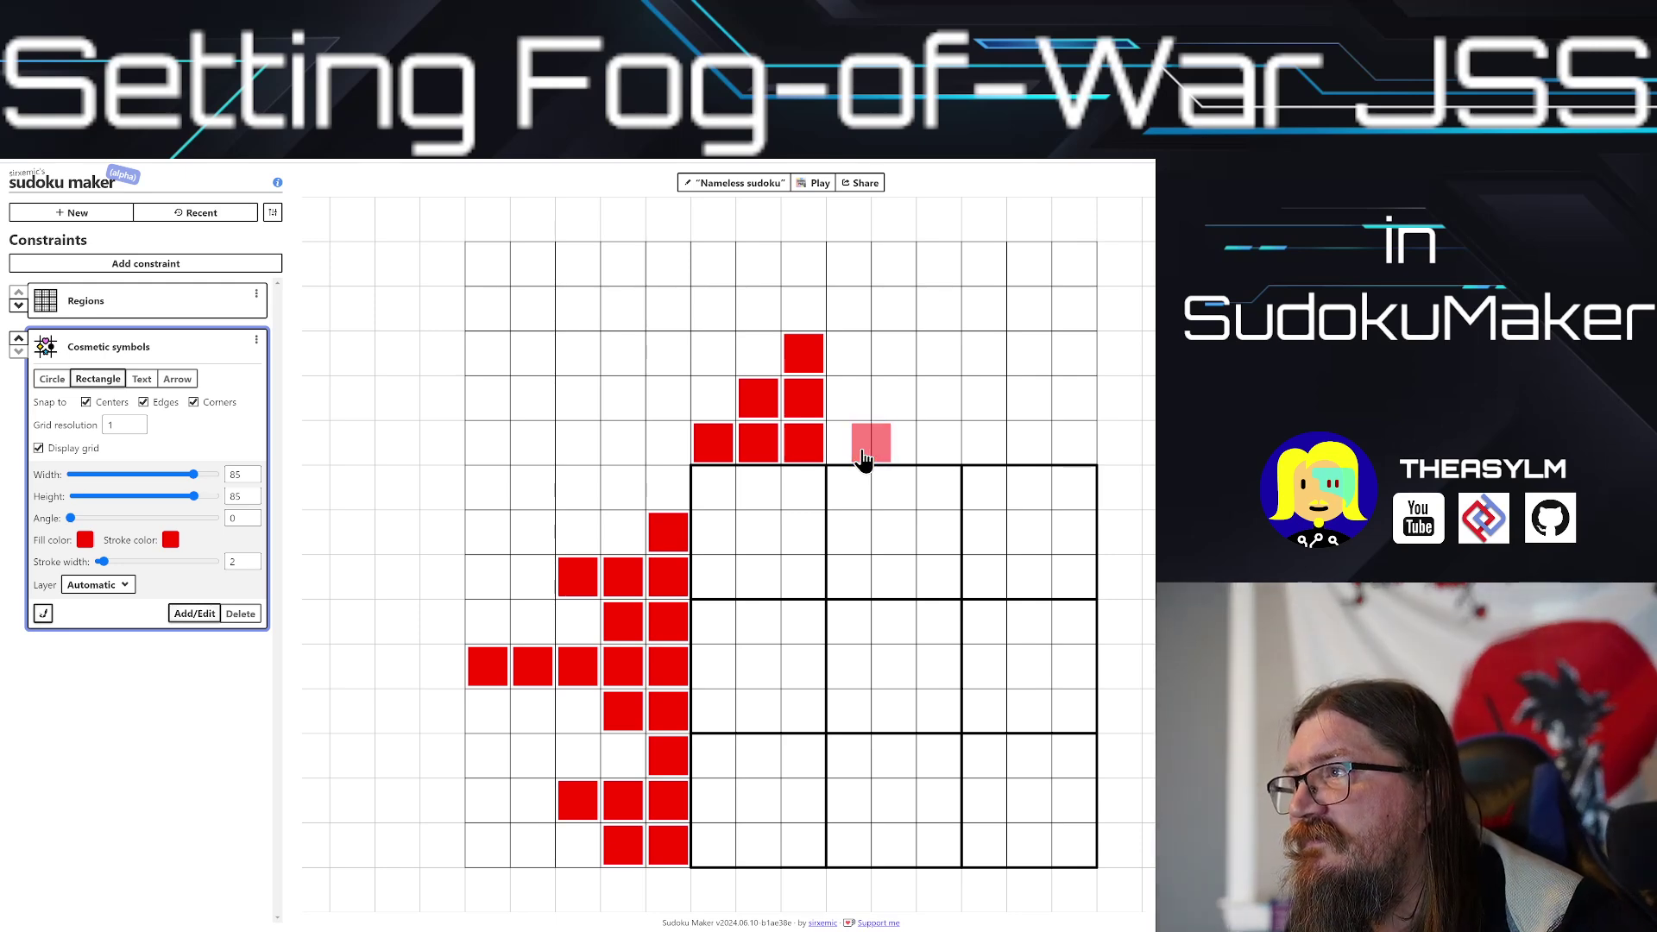
{"action": "left_click", "coordinate": [854, 444]}
{"action": "left_click", "coordinate": [855, 402]}
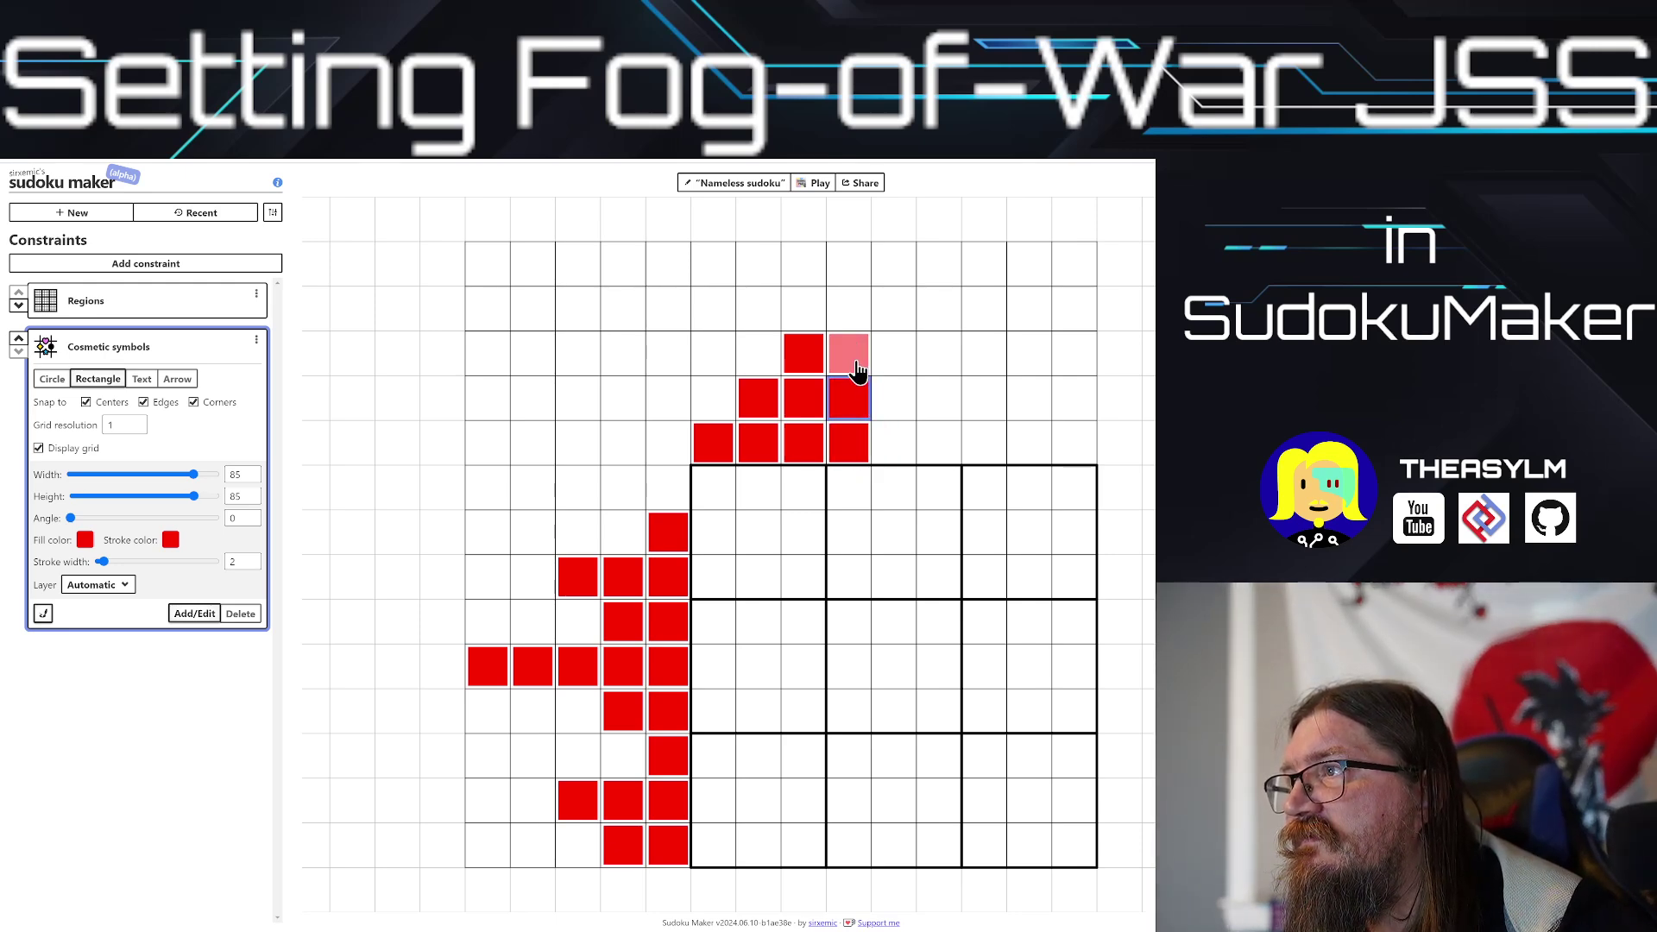
{"action": "left_click", "coordinate": [858, 369]}
{"action": "left_click", "coordinate": [857, 321]}
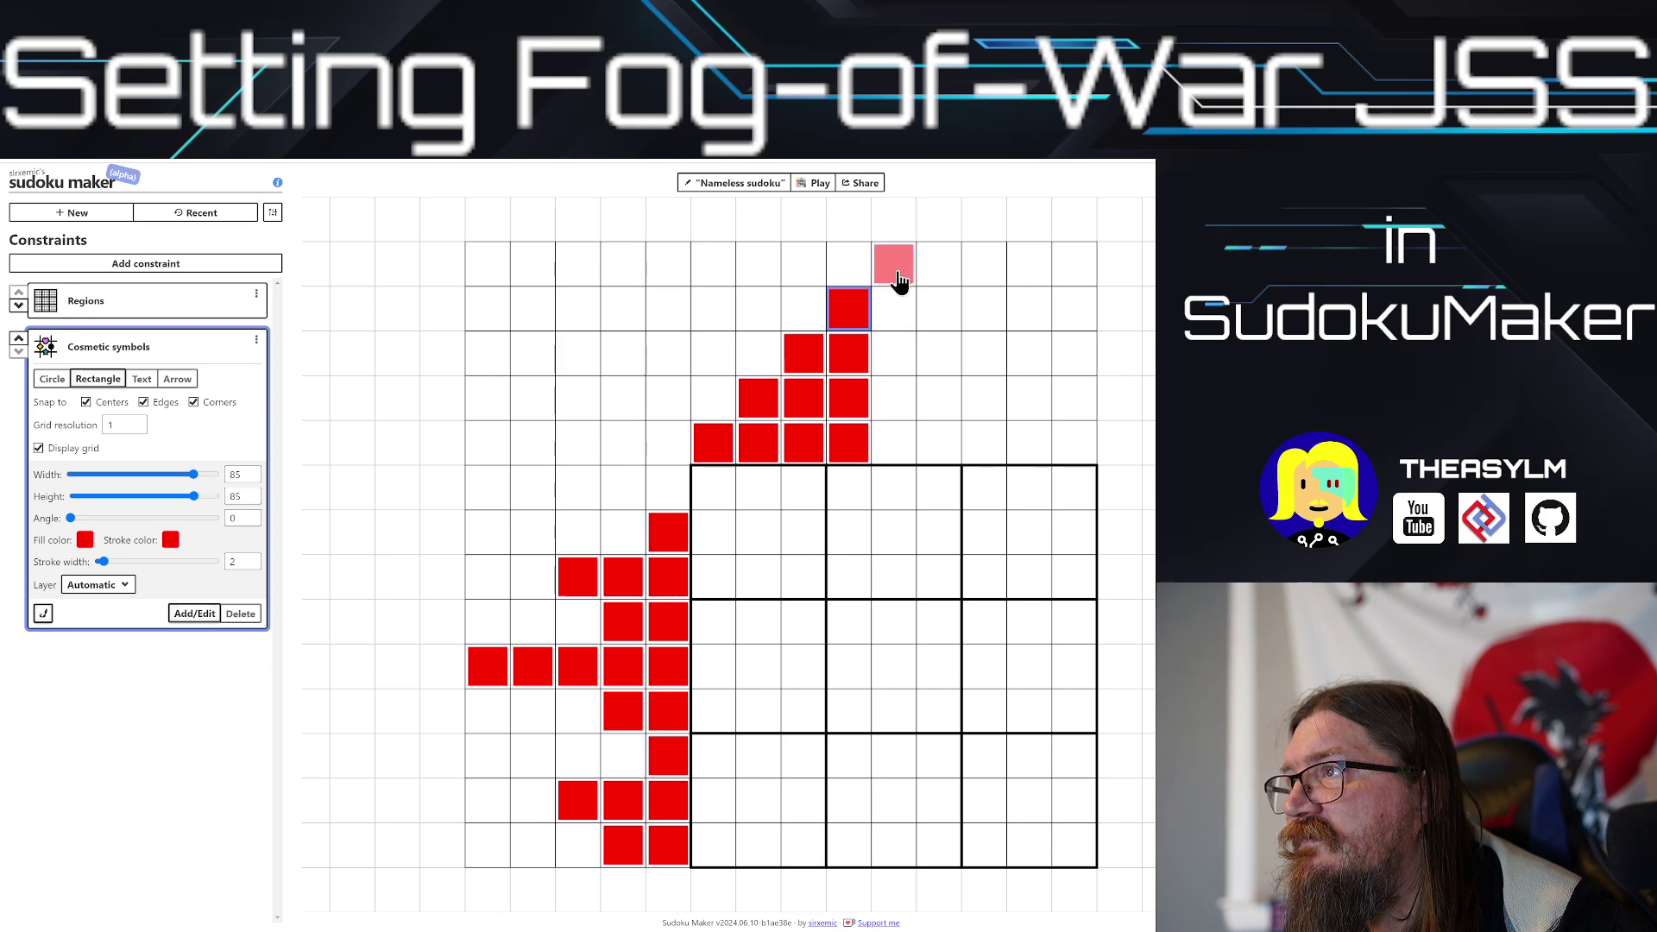
Step: Fill all five cells above the fifth column of the 9×9 block with red squares
{"action": "left_click", "coordinate": [898, 280]}
{"action": "left_click", "coordinate": [902, 300]}
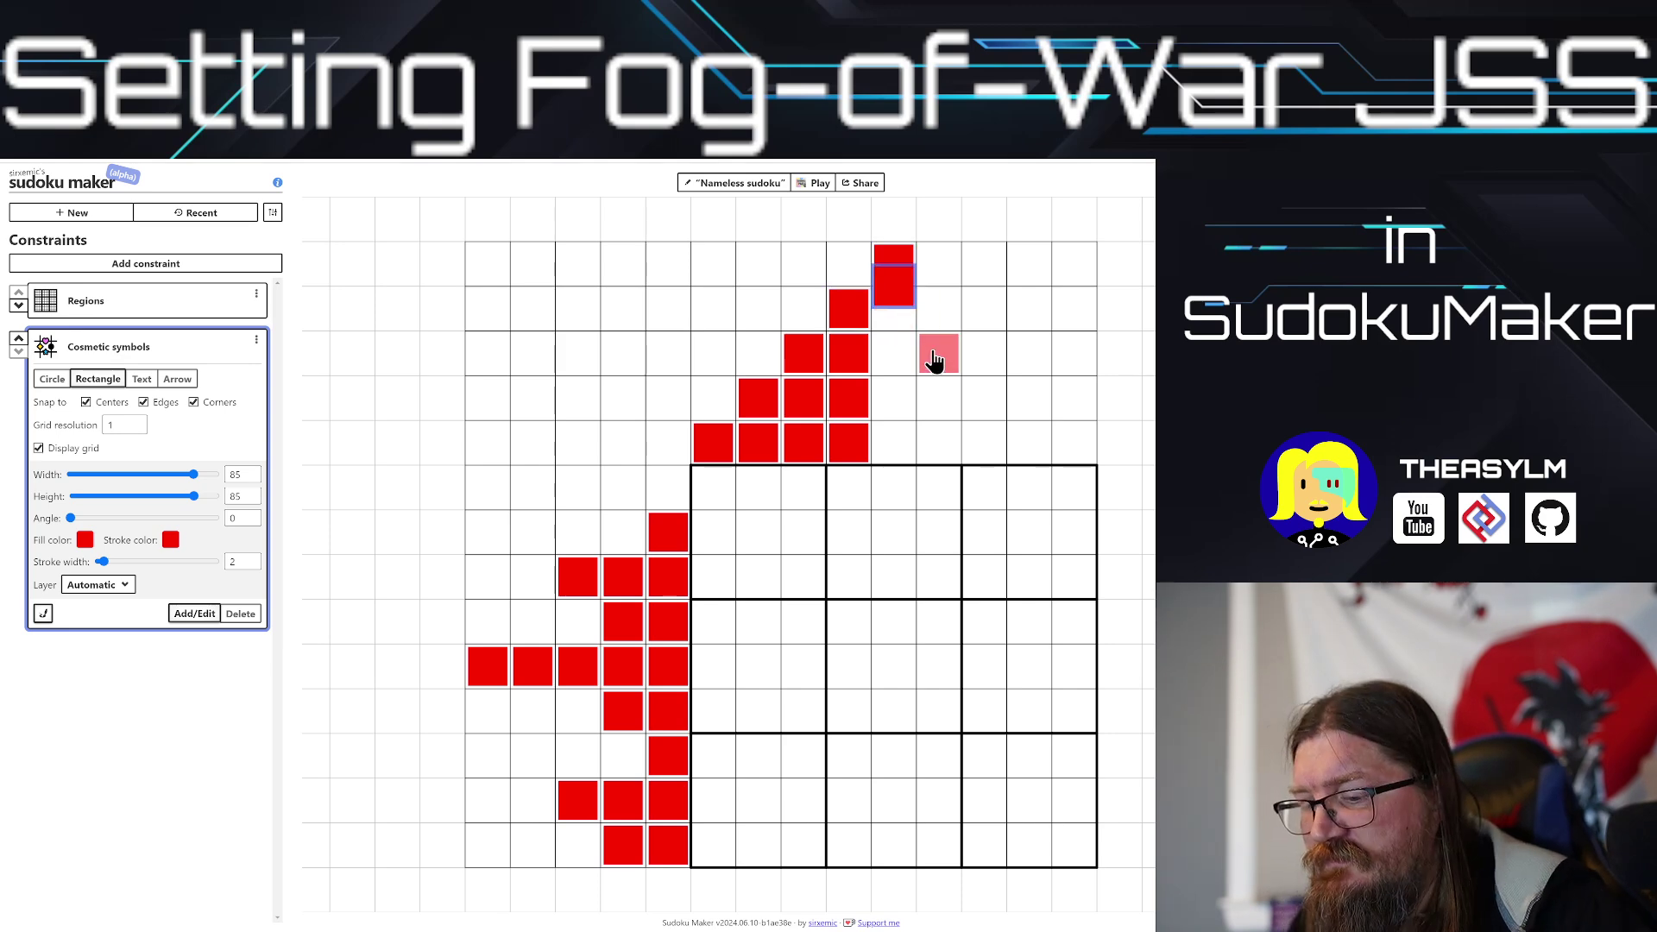
{"action": "left_click", "coordinate": [902, 322]}
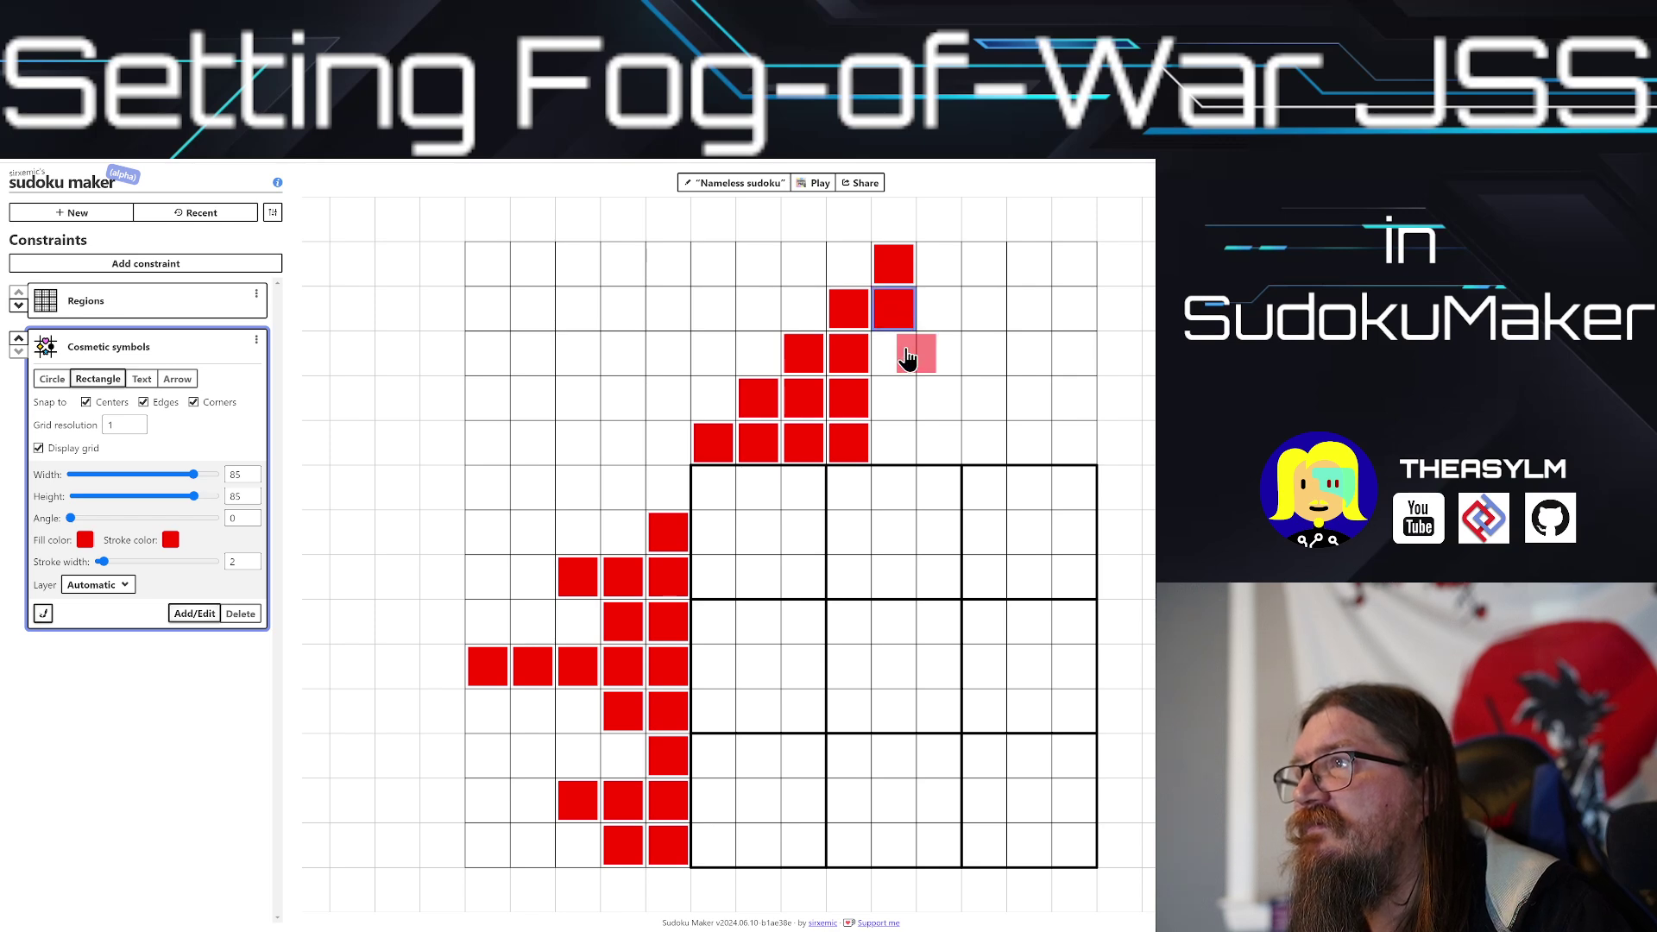
{"action": "left_click", "coordinate": [899, 367]}
{"action": "left_click", "coordinate": [898, 402]}
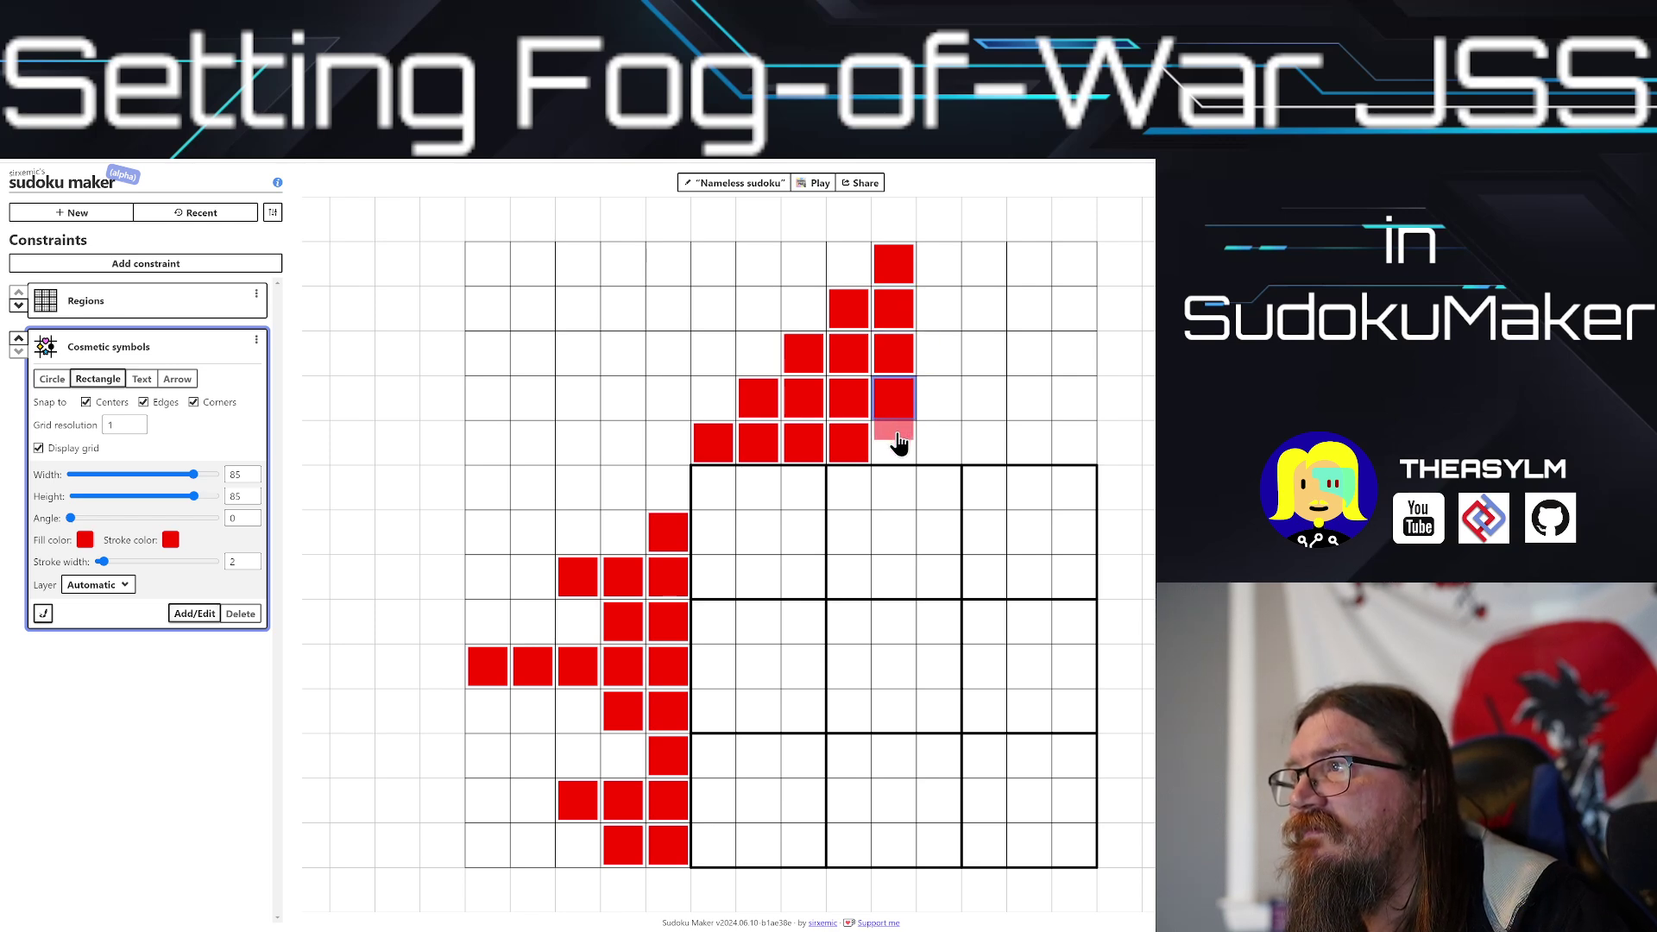
{"action": "left_click", "coordinate": [898, 444]}
Step: Stack red squares two, three, two and one high above the 9×9 block's last four columns, and finish editing the cosmetic symbols
{"action": "left_click", "coordinate": [940, 446]}
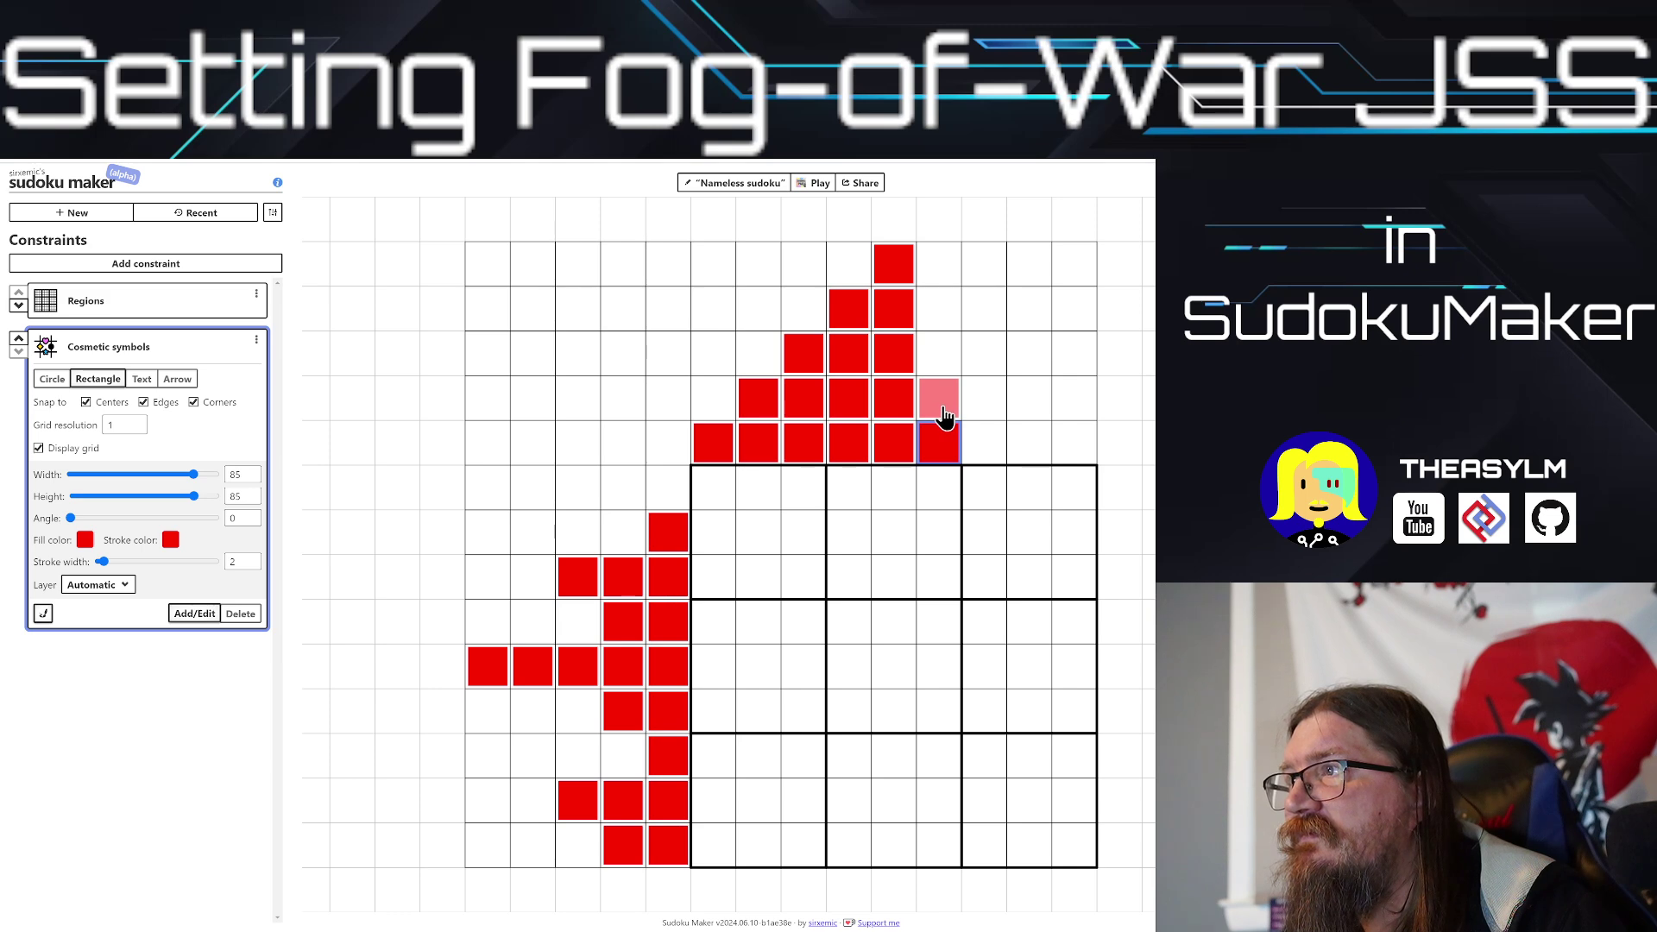
{"action": "left_click", "coordinate": [945, 417]}
{"action": "left_click", "coordinate": [984, 407]}
{"action": "left_click", "coordinate": [977, 366]}
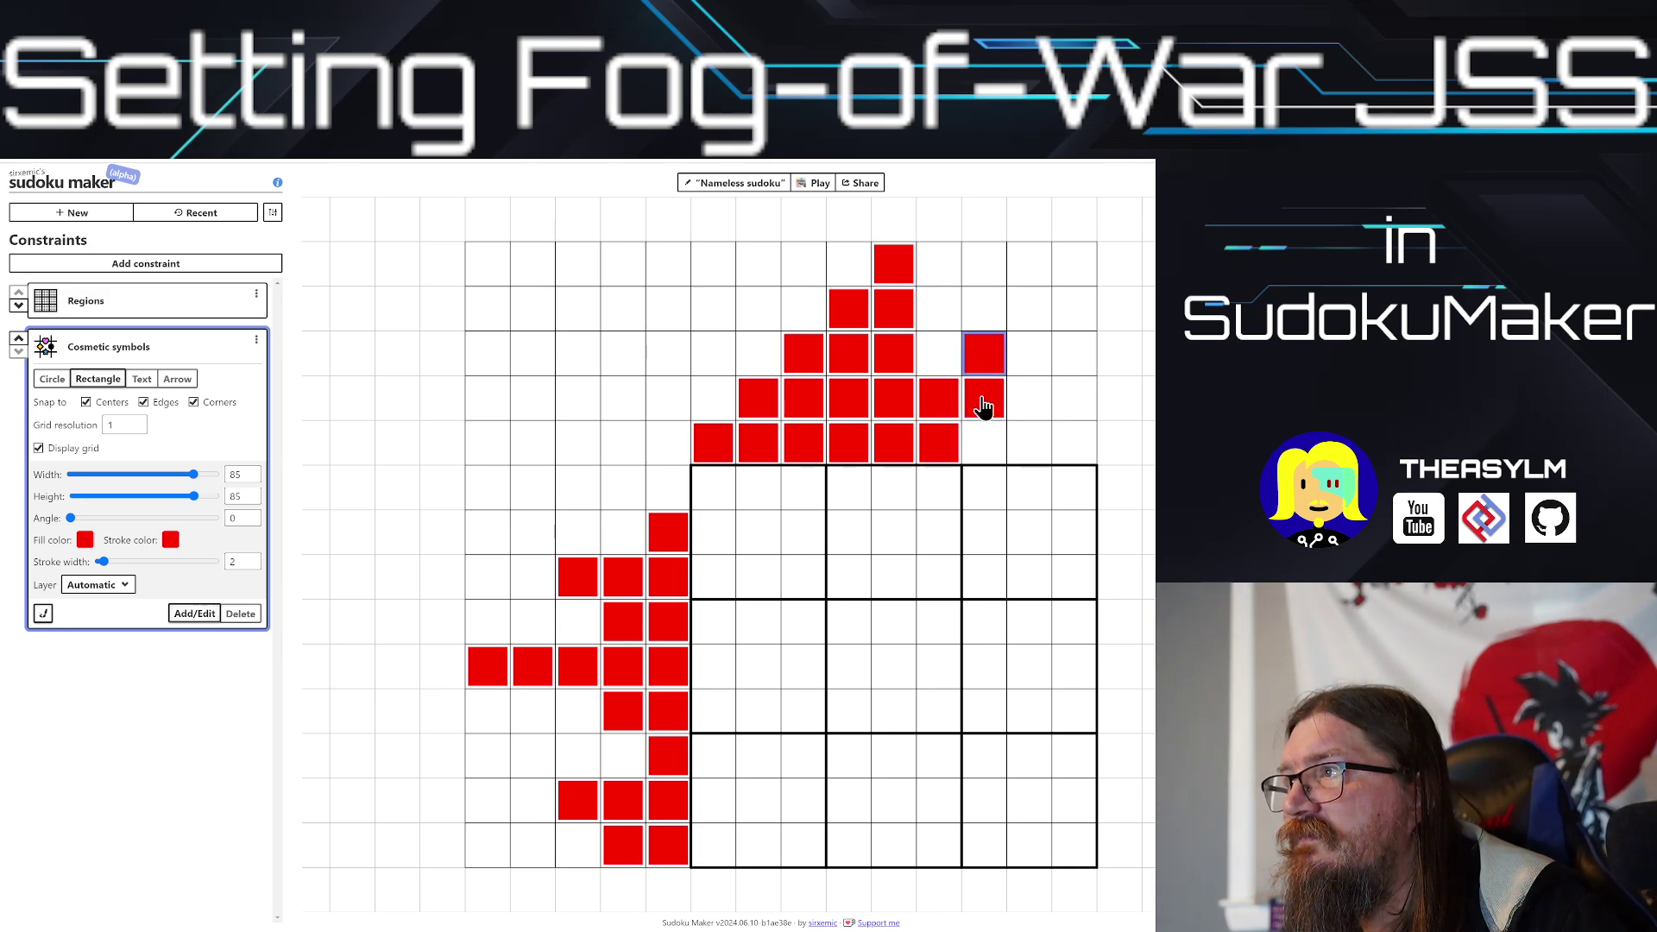
{"action": "left_click", "coordinate": [984, 440]}
{"action": "left_click", "coordinate": [1027, 449]}
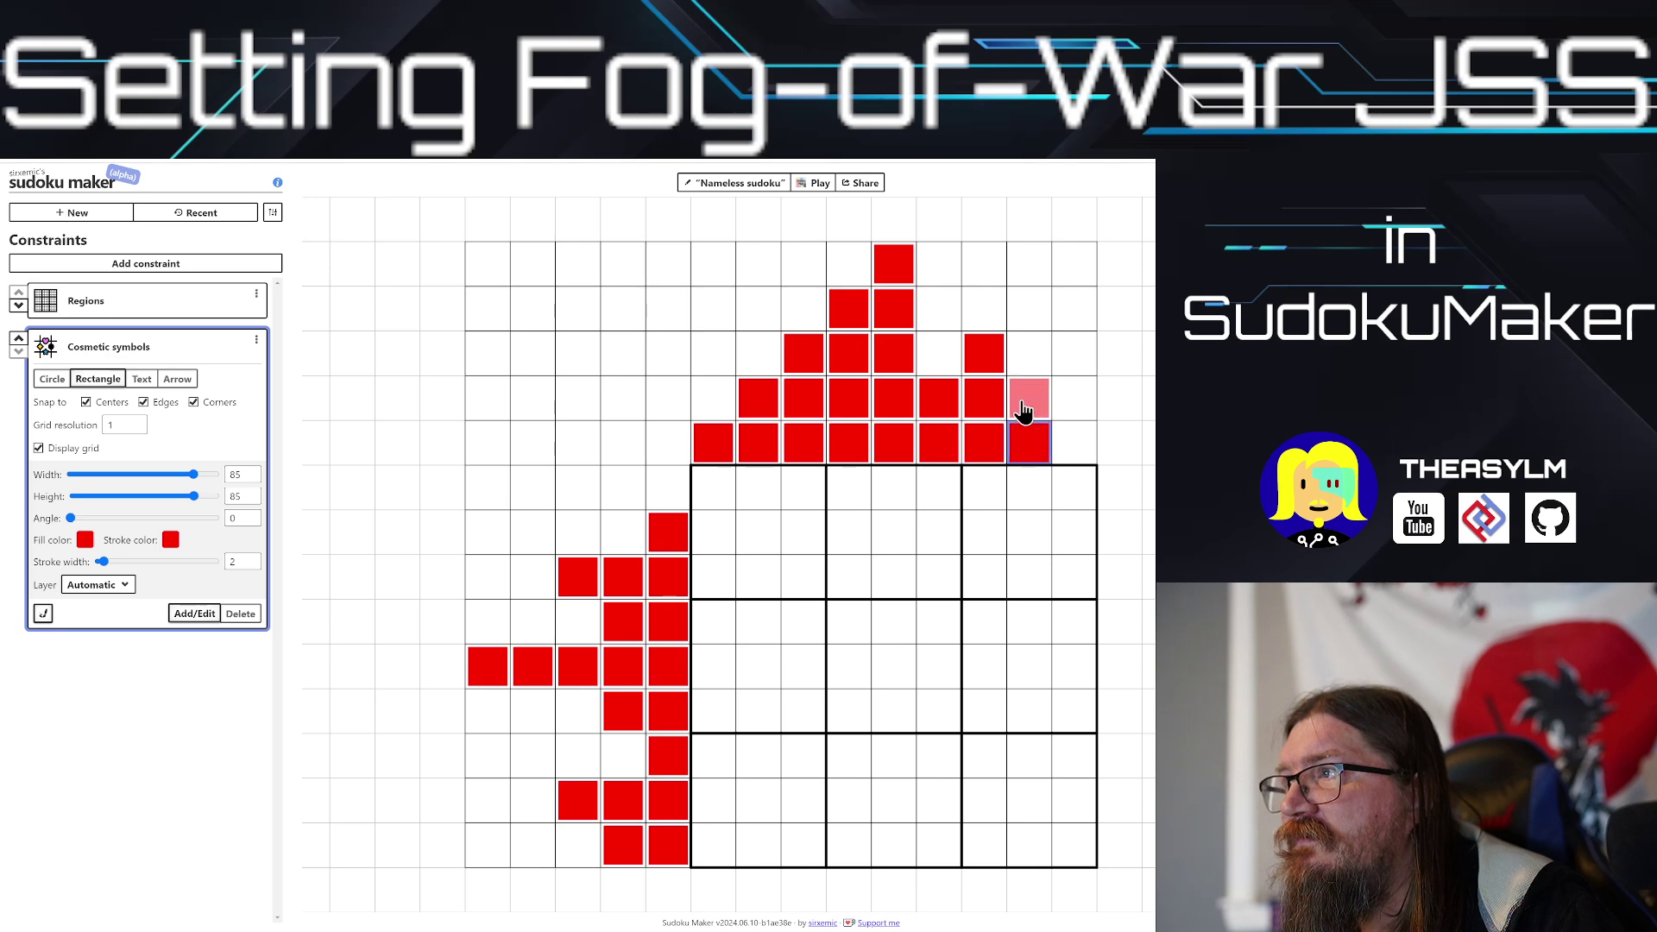
{"action": "left_click", "coordinate": [1025, 408]}
{"action": "left_click", "coordinate": [1070, 441]}
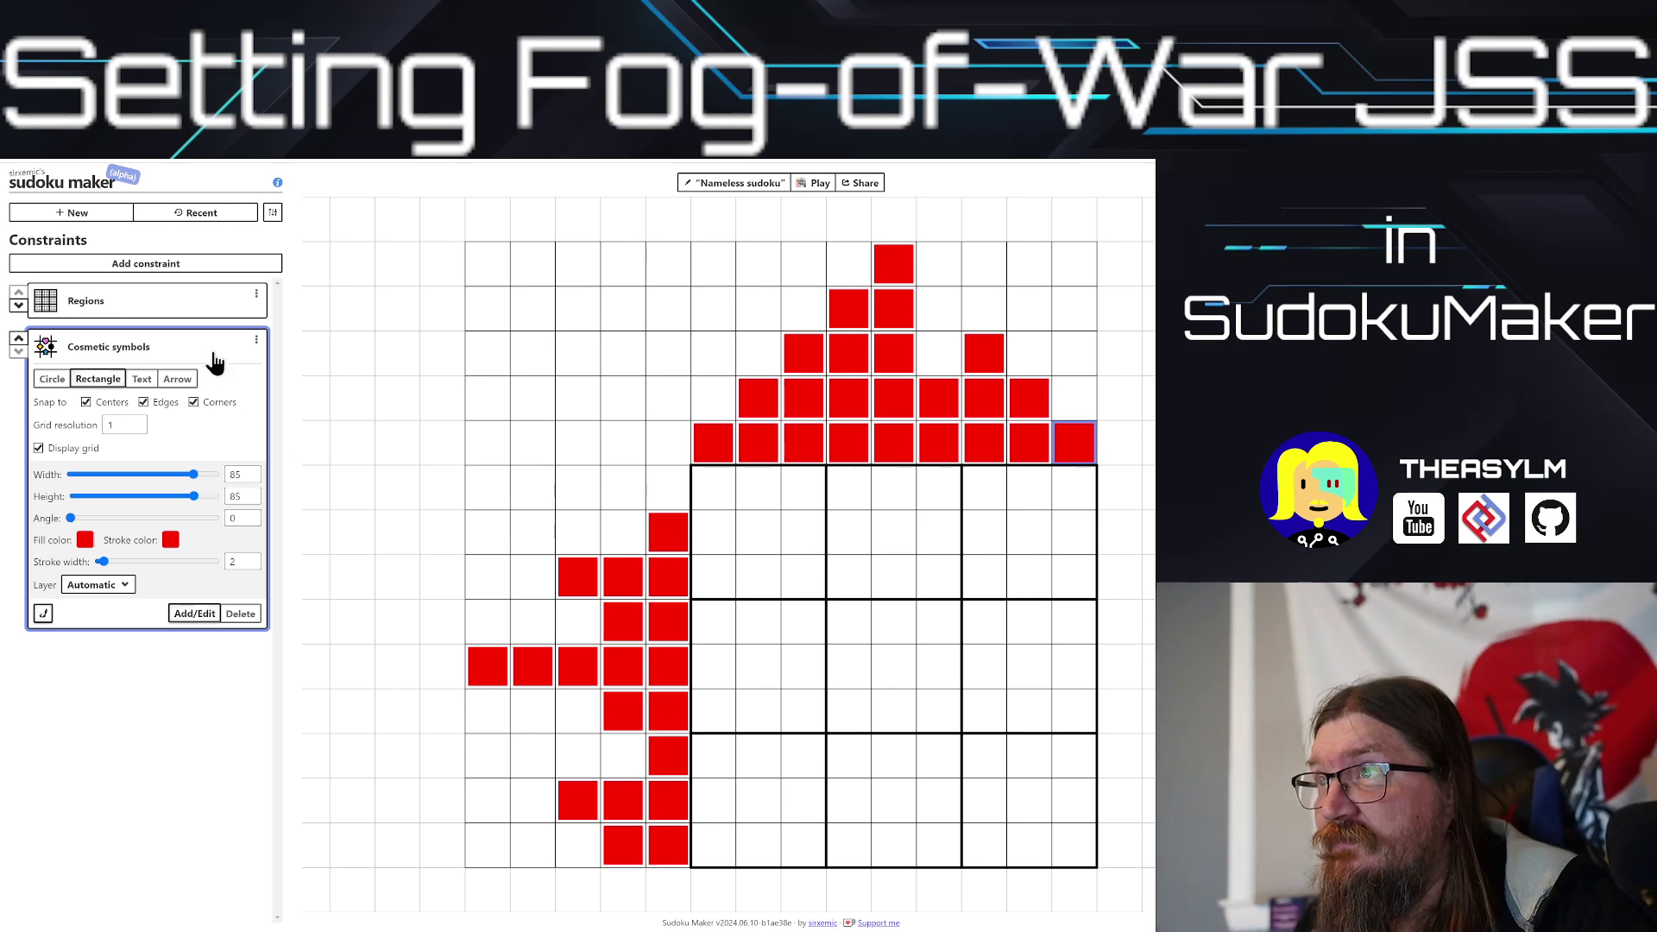
{"action": "left_click", "coordinate": [212, 354]}
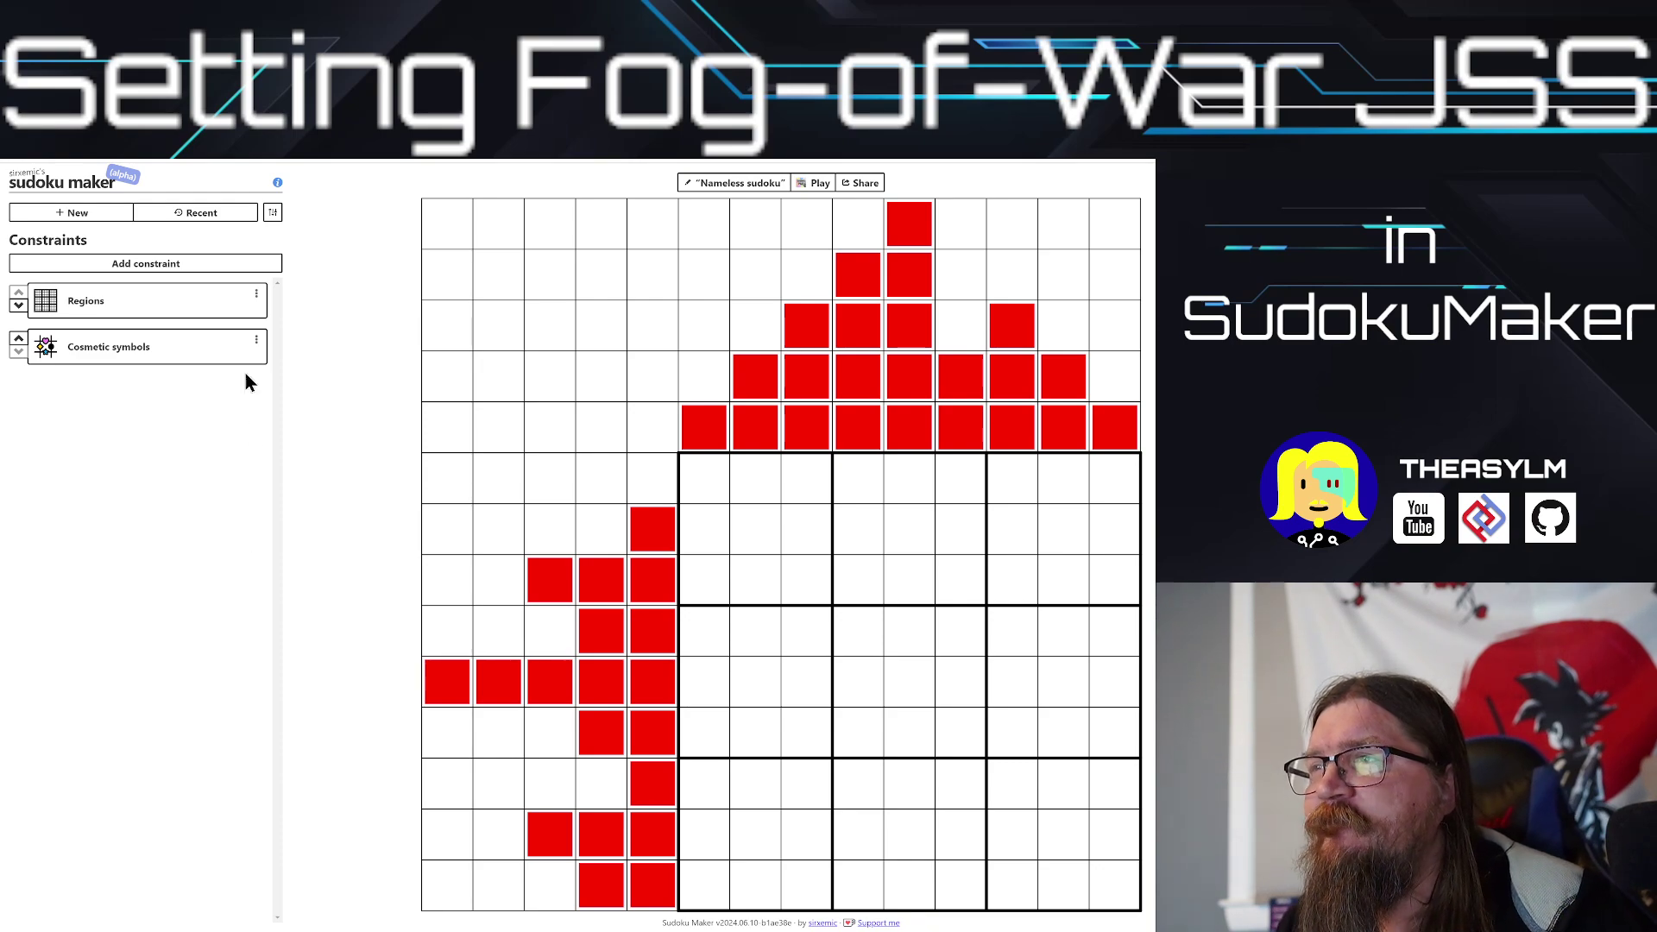
Step: Add a Cosmetic cages constraint to the puzzle
{"action": "left_click", "coordinate": [225, 264]}
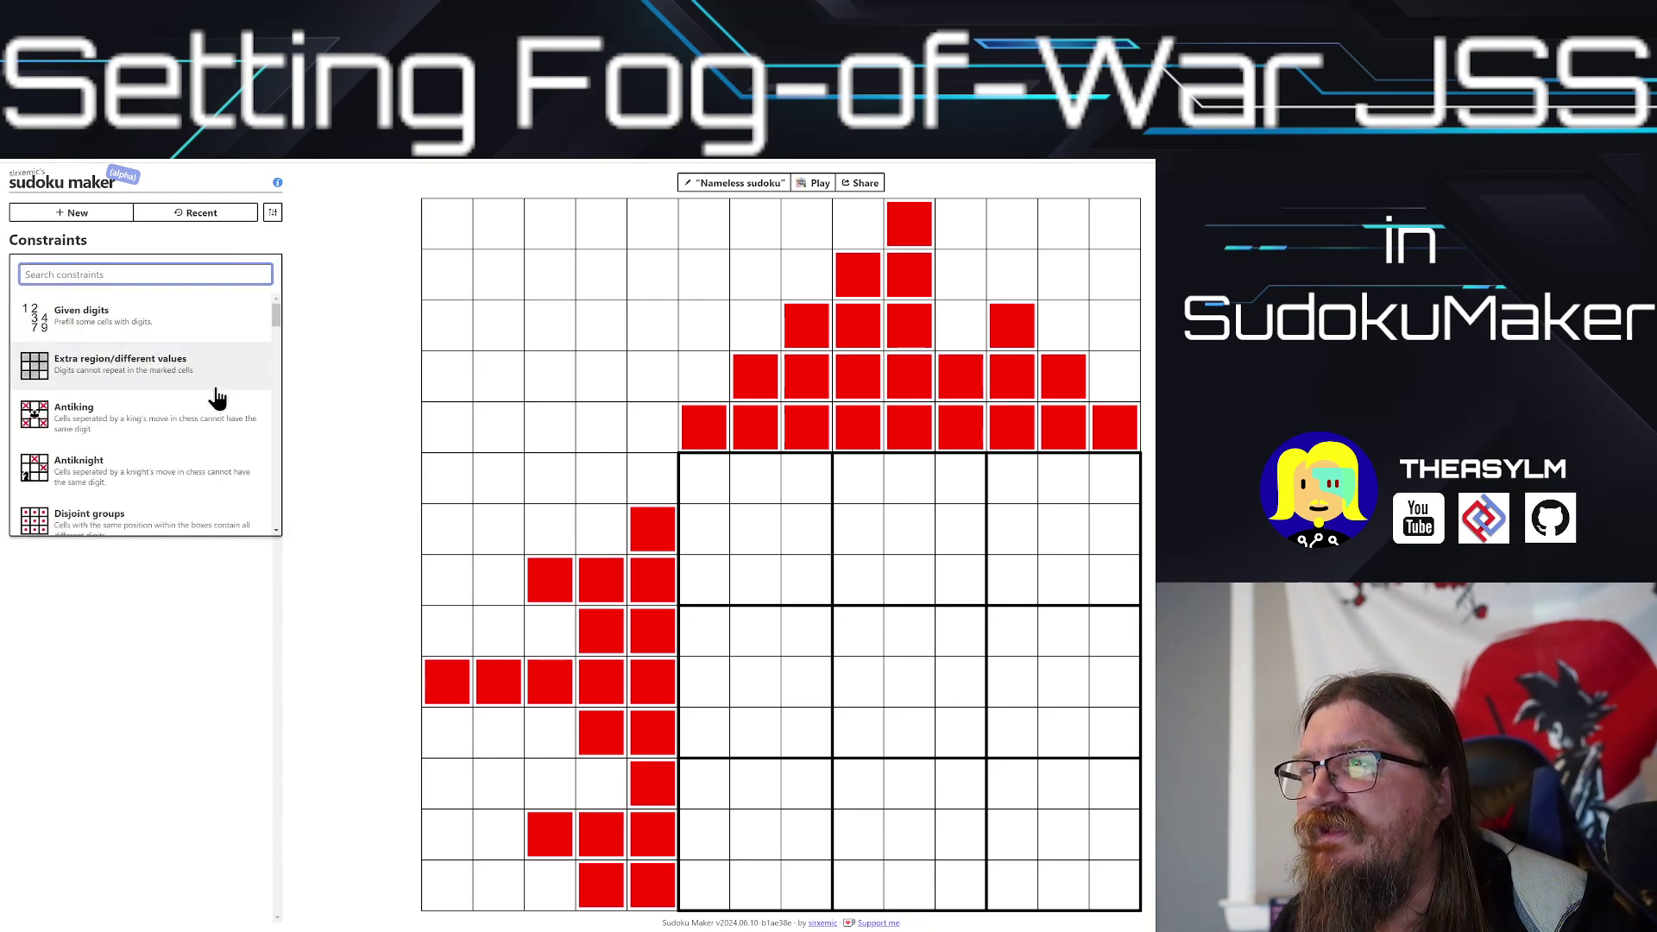
{"action": "scroll", "coordinate": [220, 394], "scroll_direction": "down", "scroll_amount": 5}
{"action": "scroll", "coordinate": [220, 394], "scroll_direction": "down", "scroll_amount": 3}
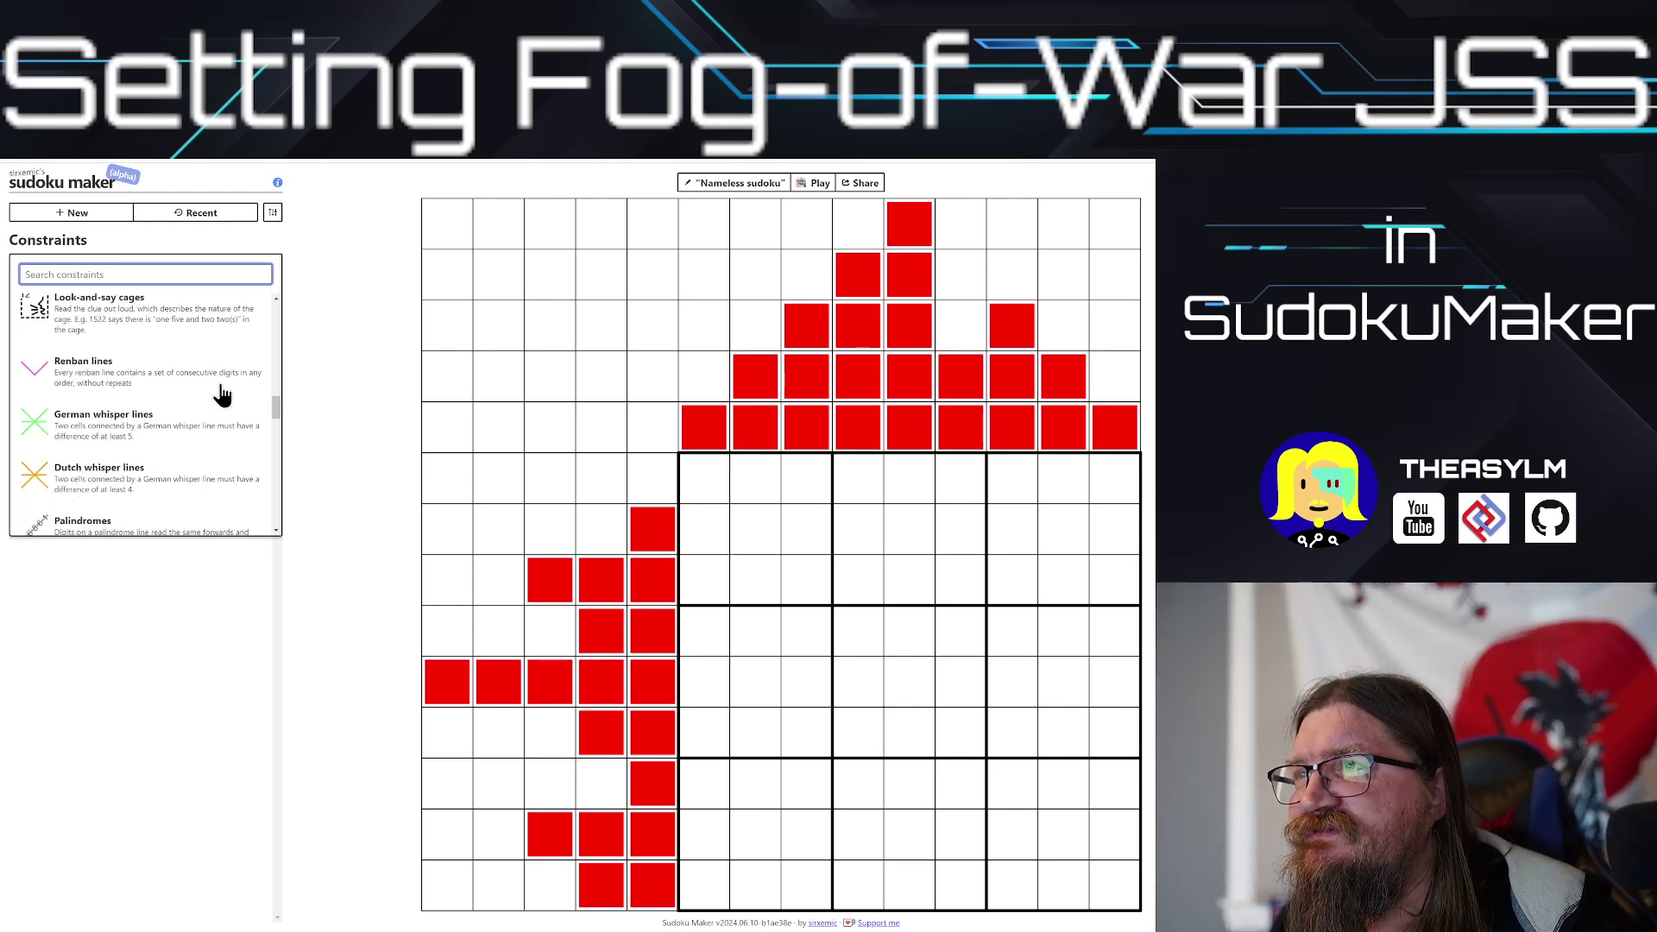
{"action": "scroll", "coordinate": [221, 391], "scroll_direction": "up", "scroll_amount": 2}
{"action": "scroll", "coordinate": [223, 386], "scroll_direction": "down", "scroll_amount": 6}
{"action": "scroll", "coordinate": [224, 386], "scroll_direction": "down", "scroll_amount": 5}
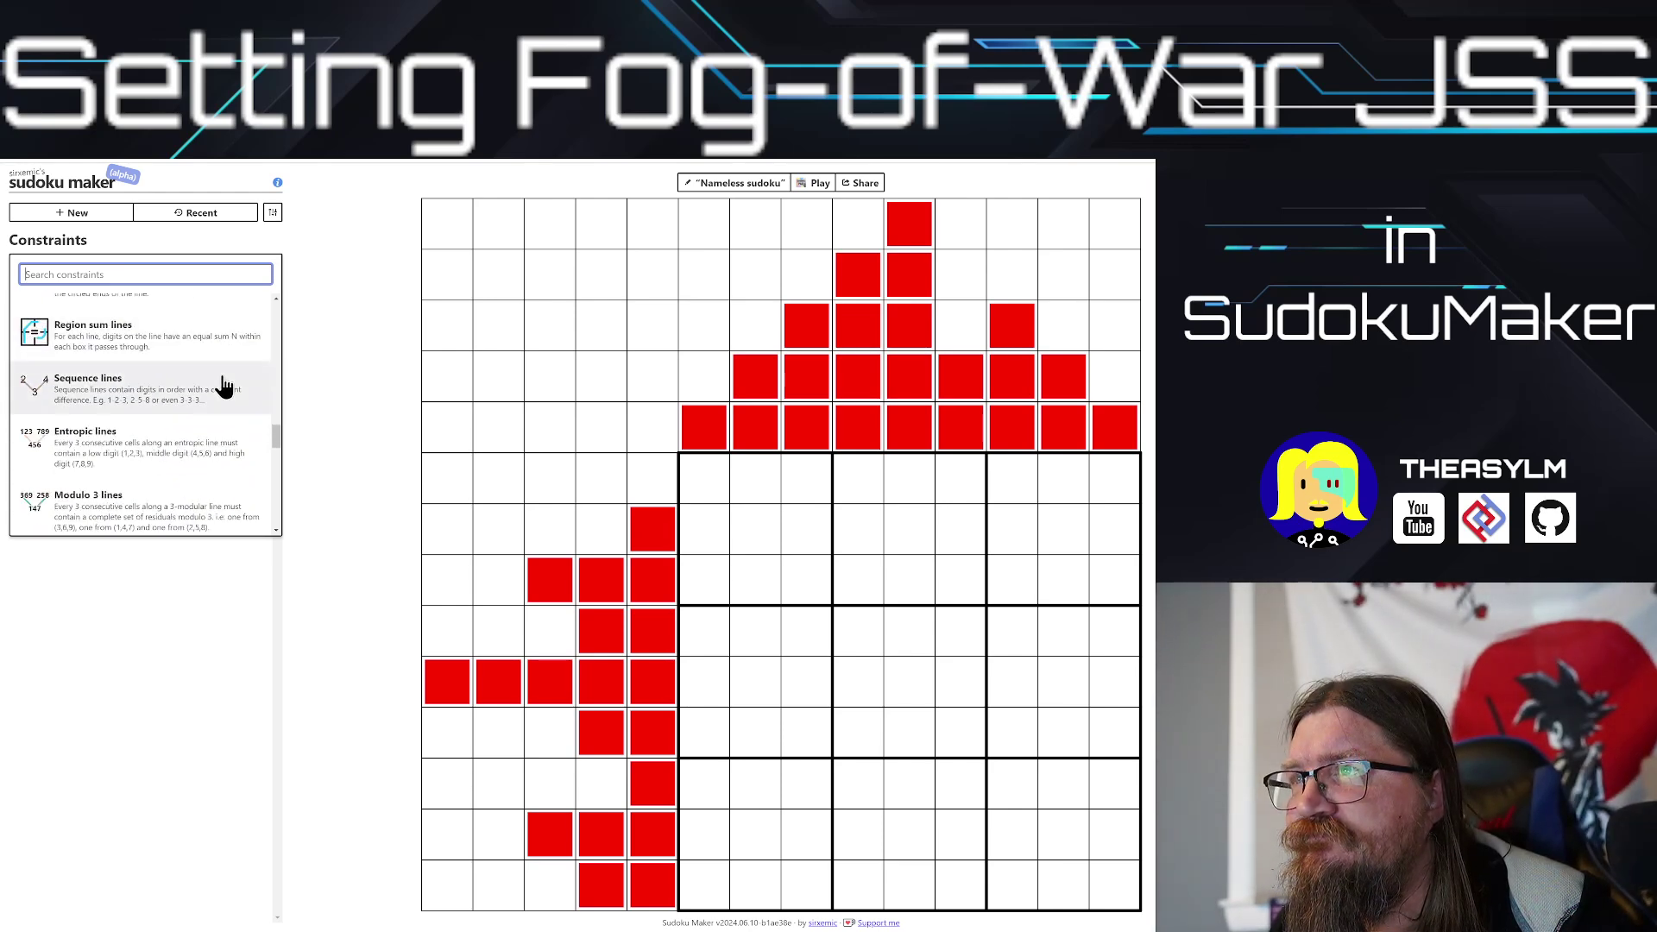
{"action": "scroll", "coordinate": [224, 379], "scroll_direction": "down", "scroll_amount": 3}
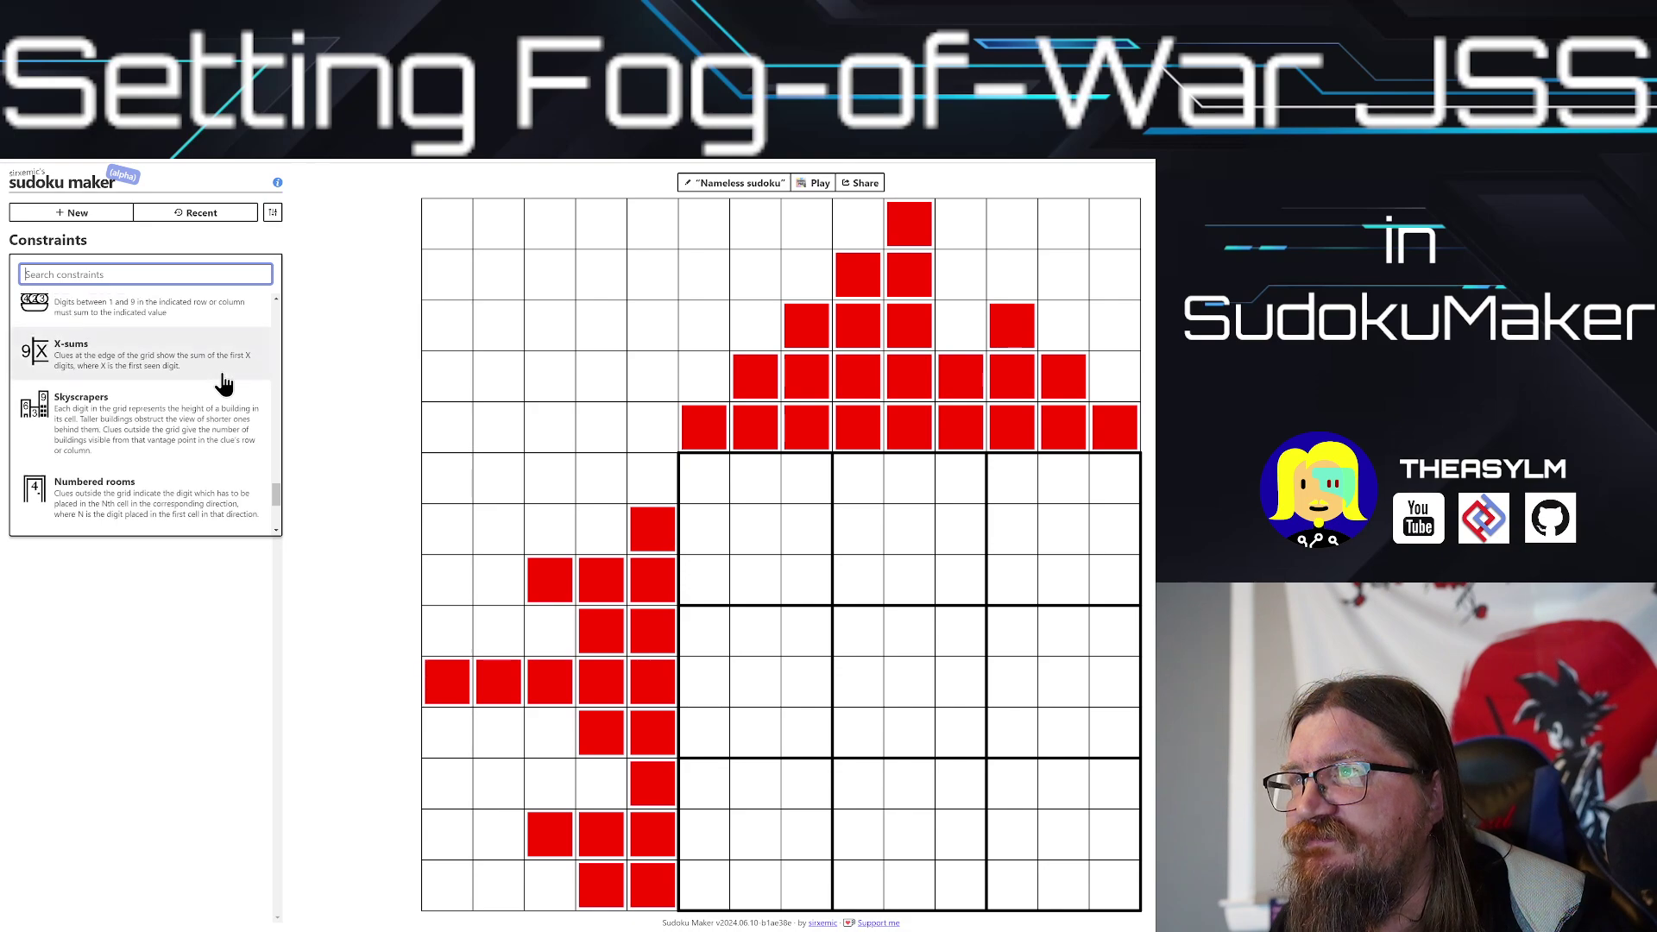
{"action": "left_click", "coordinate": [200, 453]}
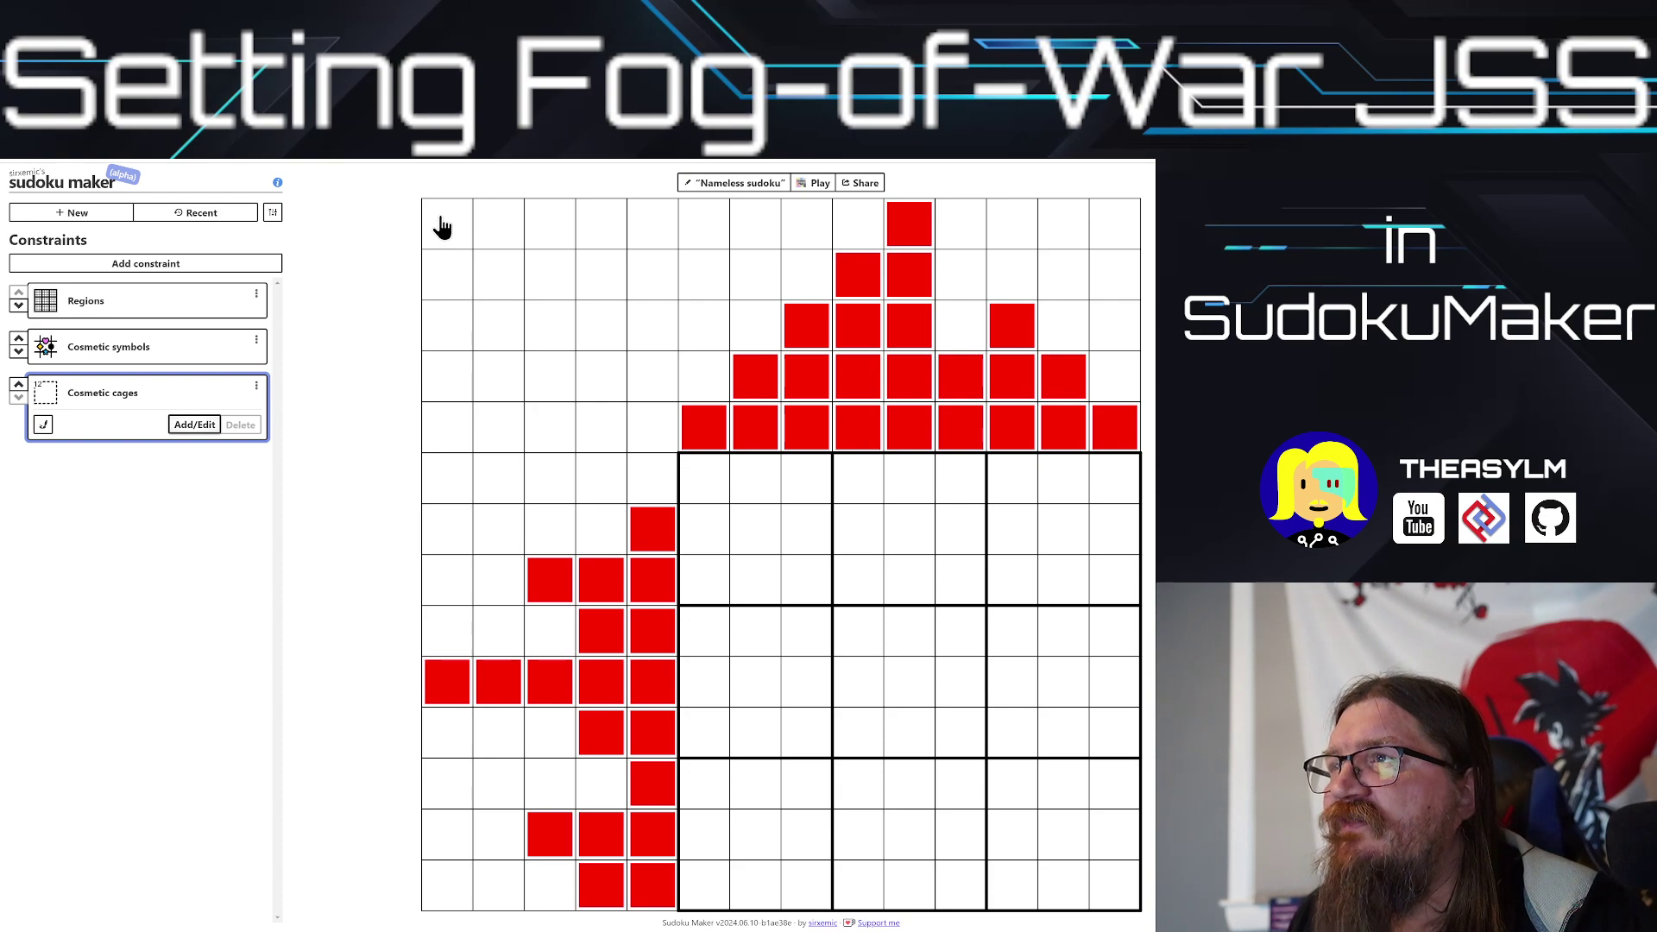
Step: Draw a cosmetic cage over the empty 5×5 corner in the grid's upper left and label it FOGLIGHT
{"action": "mouse_move", "coordinate": [442, 226]}
{"action": "left_mouse_down"}
{"action": "mouse_move", "coordinate": [633, 231]}
{"action": "mouse_move", "coordinate": [651, 433]}
{"action": "mouse_move", "coordinate": [598, 428]}
{"action": "mouse_move", "coordinate": [595, 281]}
{"action": "mouse_move", "coordinate": [544, 277]}
{"action": "mouse_move", "coordinate": [544, 411]}
{"action": "mouse_move", "coordinate": [495, 429]}
{"action": "mouse_move", "coordinate": [503, 311]}
{"action": "mouse_move", "coordinate": [443, 270]}
{"action": "mouse_move", "coordinate": [442, 425]}
{"action": "left_mouse_up"}
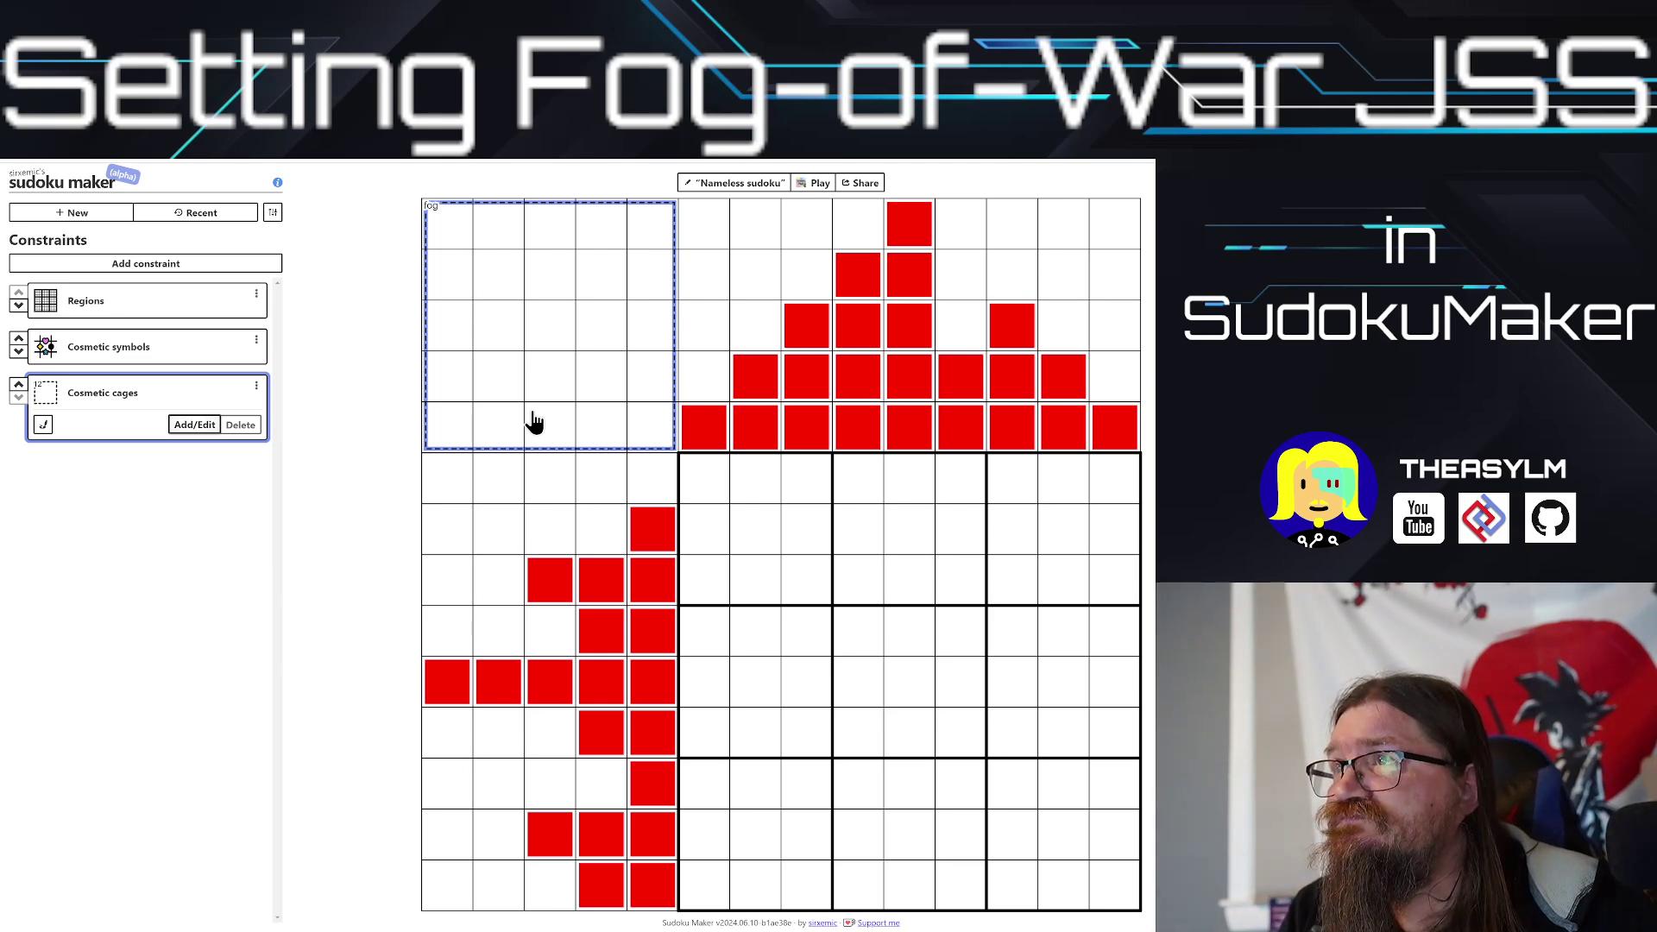
{"action": "key", "text": "BackSpace"}
{"action": "key", "text": "BackSpace"}
{"action": "key", "text": "BackSpace"}
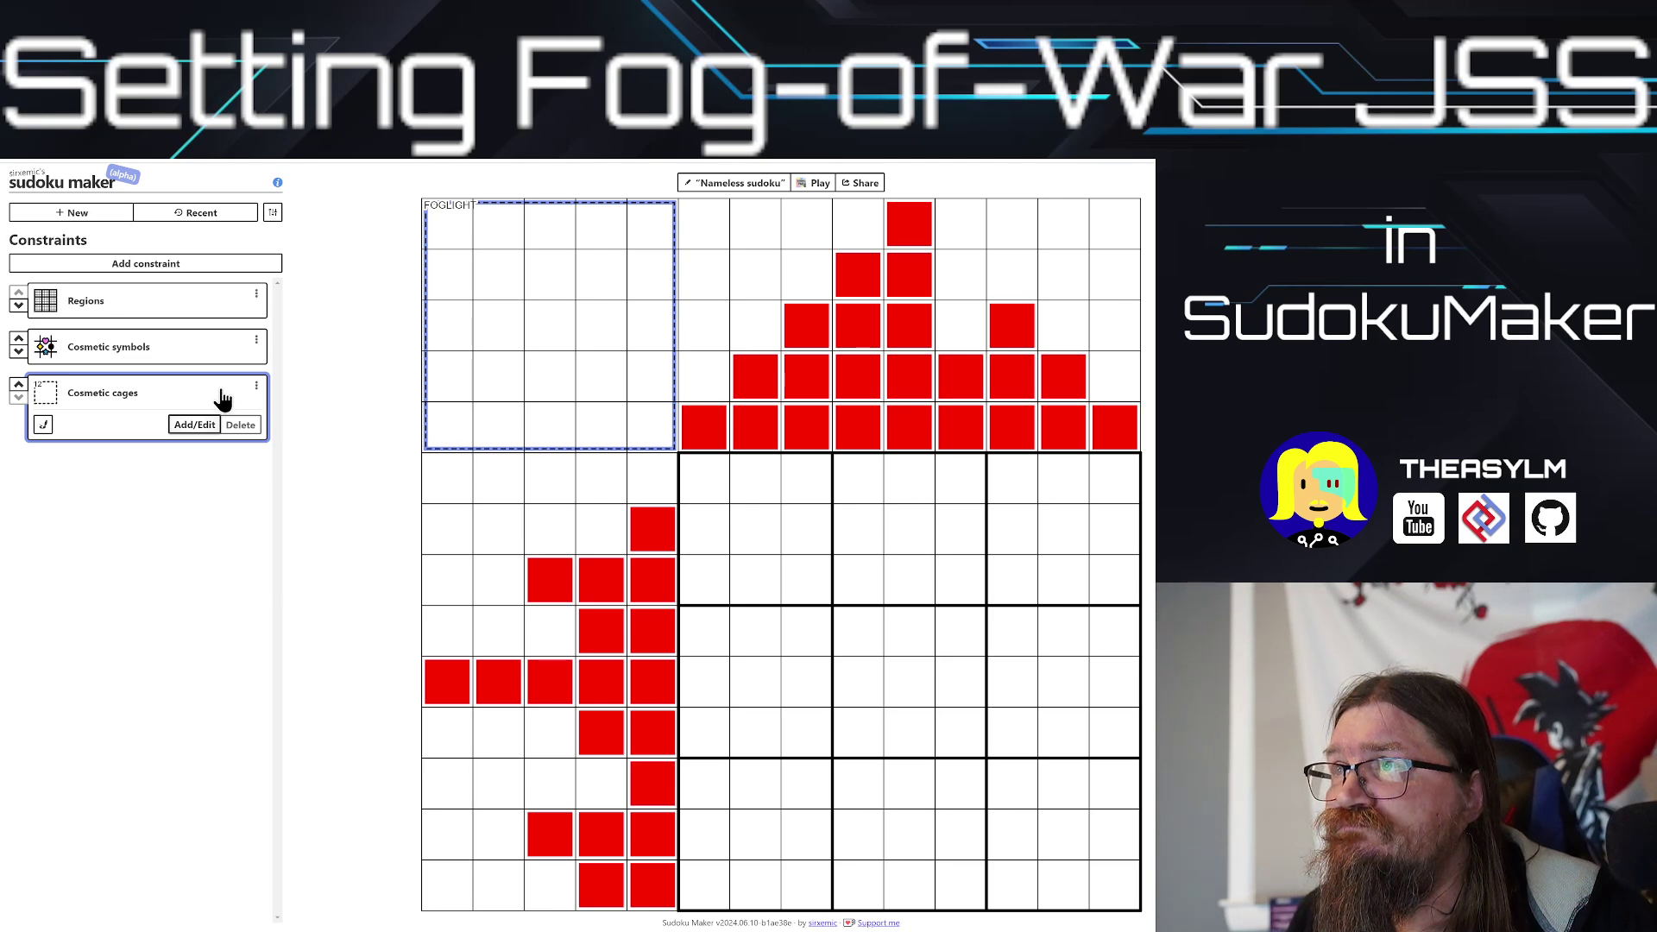
{"action": "left_click", "coordinate": [245, 413]}
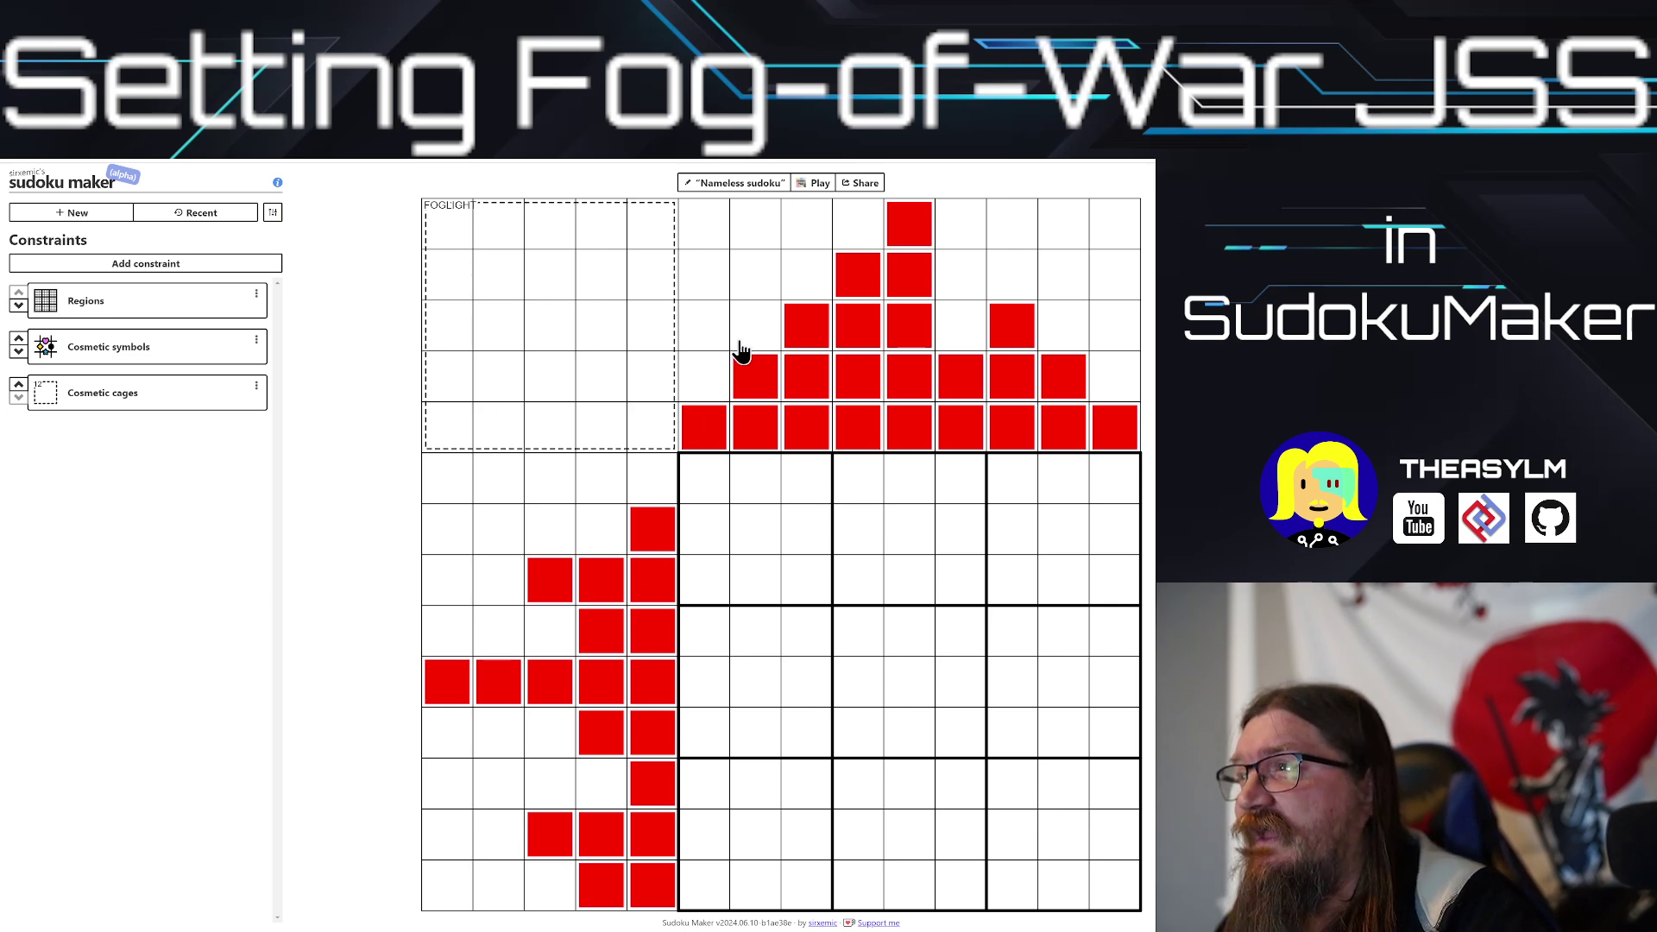
Step: Playtest the puzzle to check how the FOGLIGHT cage lifts the fog, and return to the editor
{"action": "left_click", "coordinate": [815, 183]}
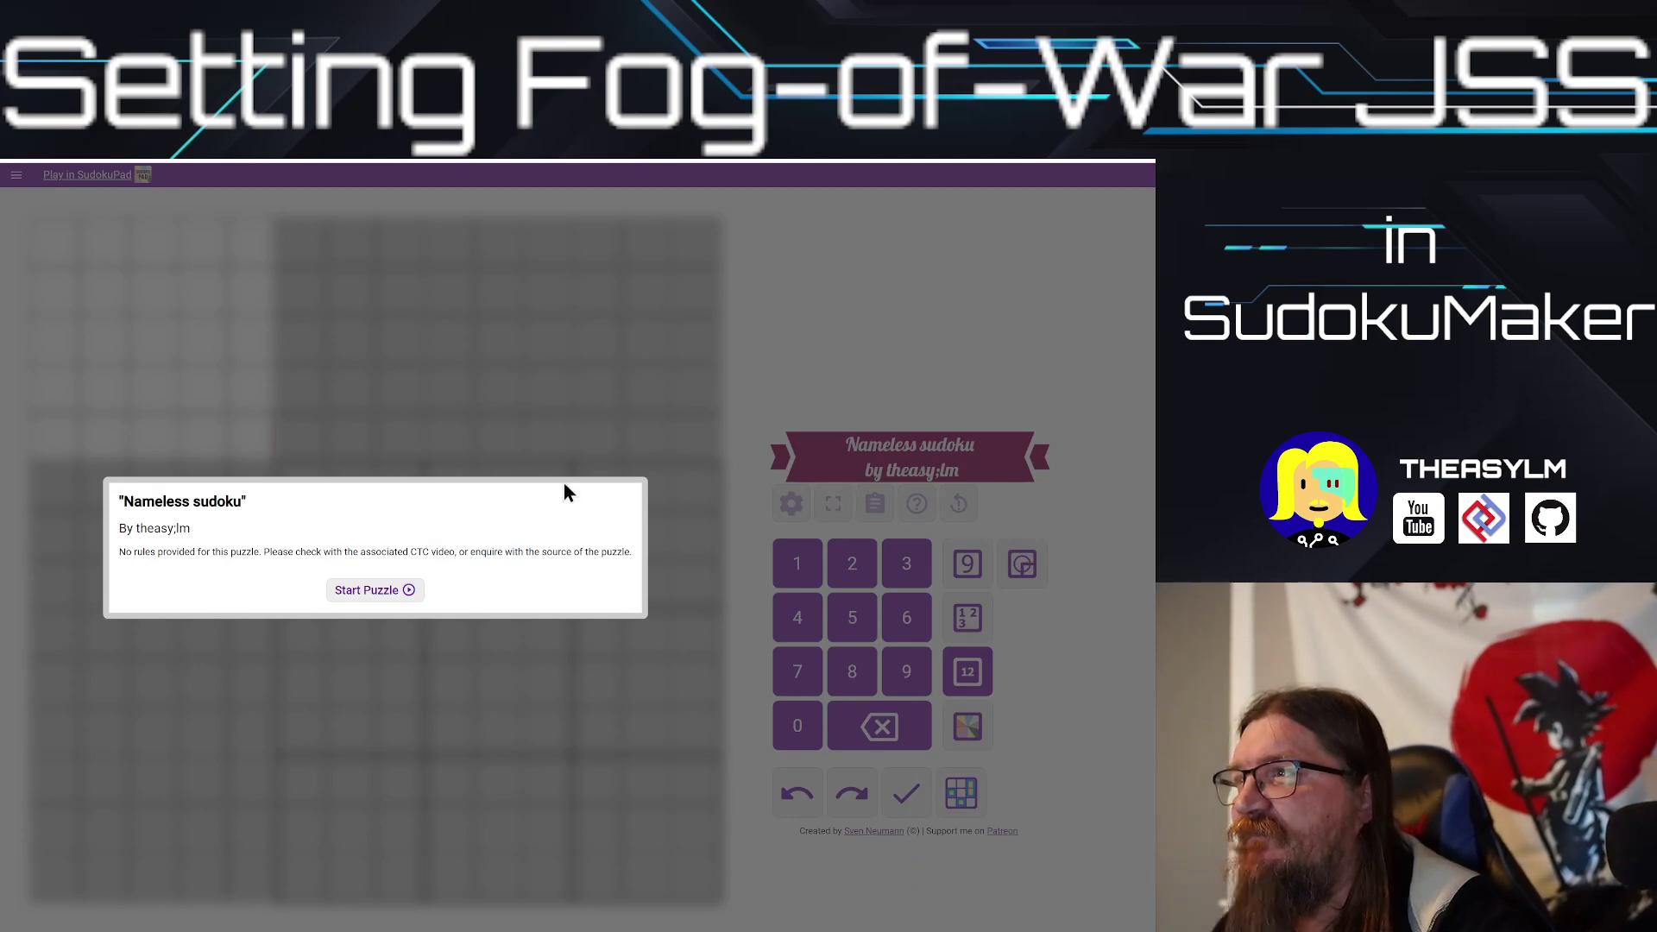
{"action": "left_click", "coordinate": [366, 589]}
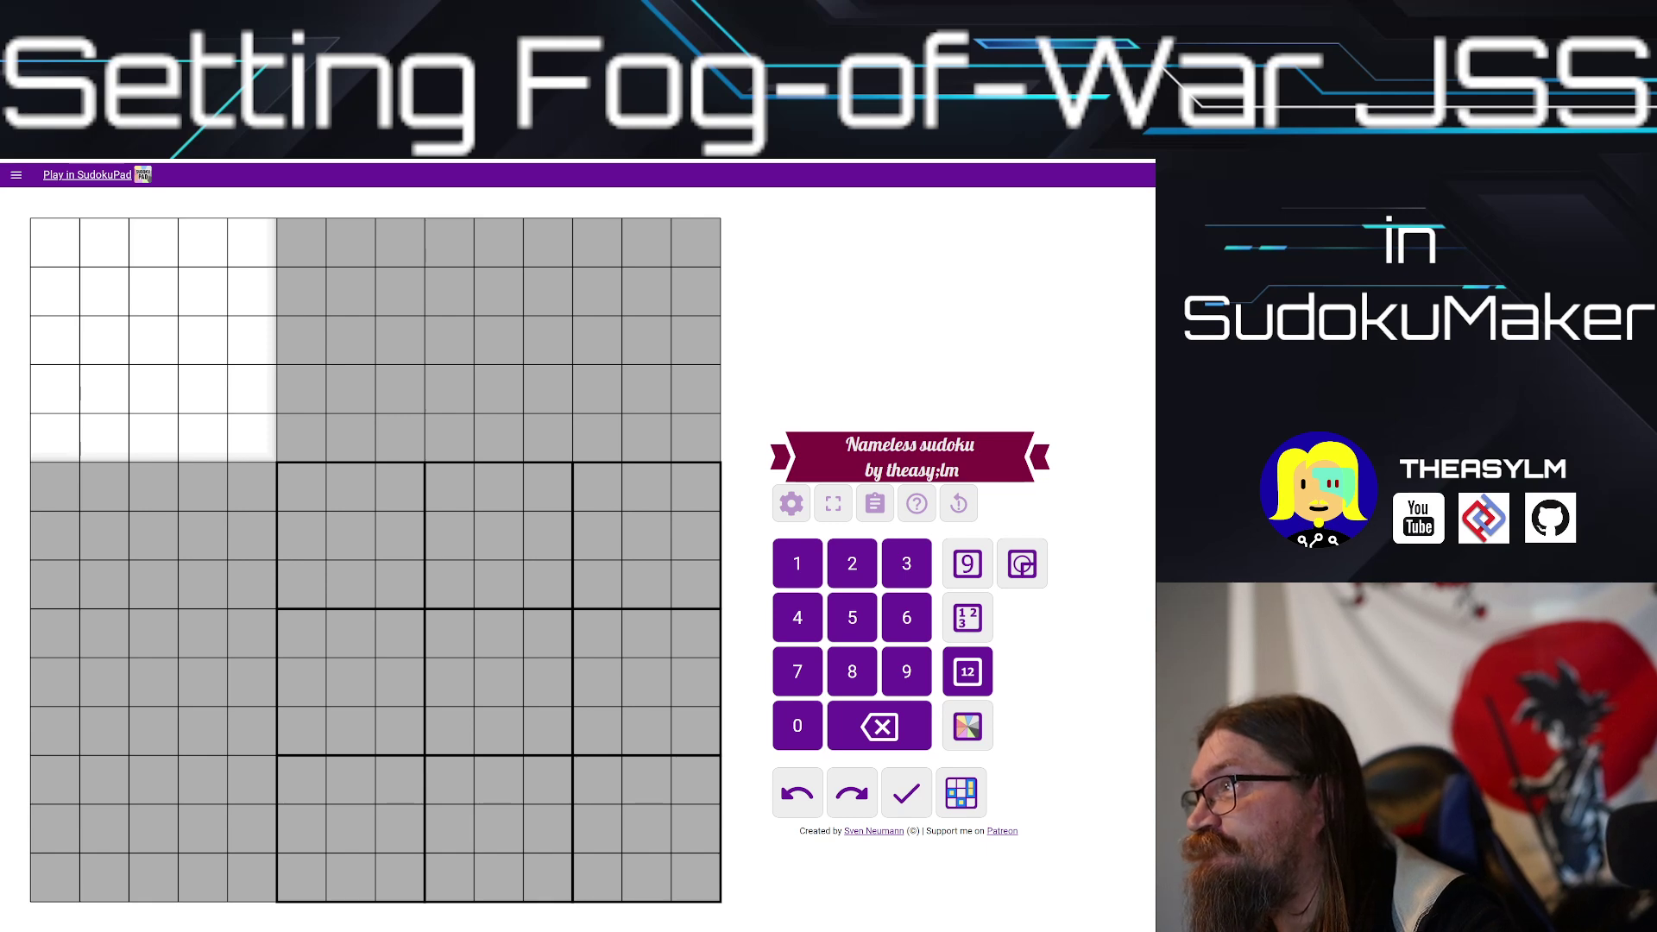
{"action": "key", "text": "ctrl+w"}
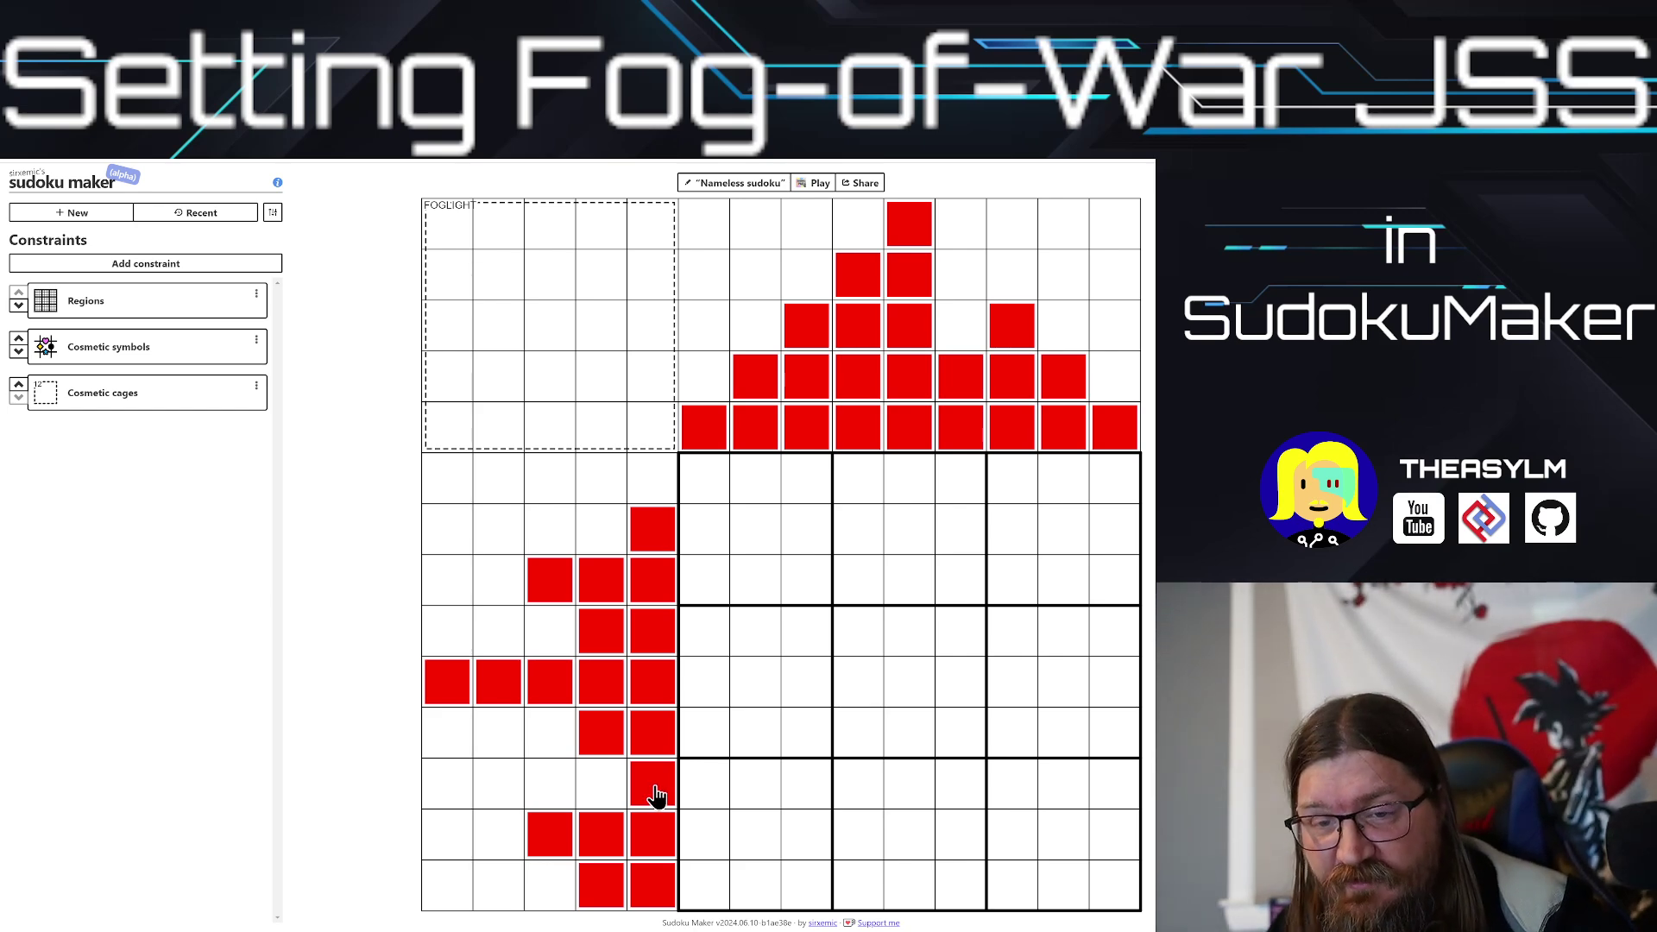
Step: Add a second Cosmetic symbols constraint to the puzzle
{"action": "left_click", "coordinate": [203, 264]}
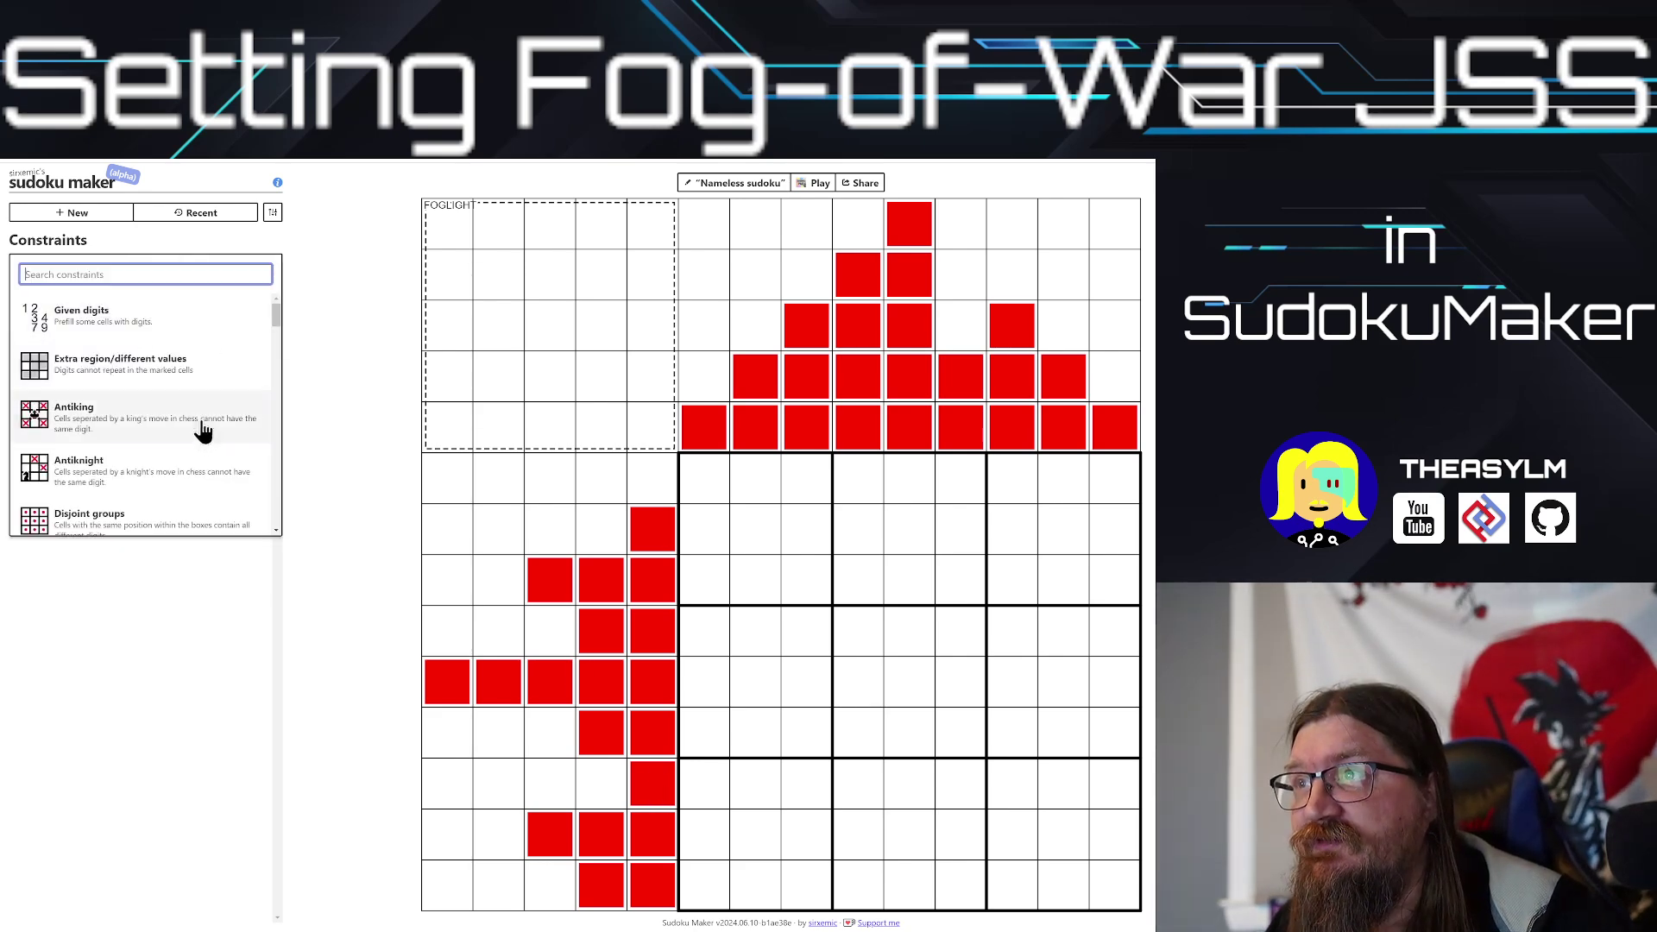
{"action": "scroll", "coordinate": [204, 431], "scroll_direction": "down", "scroll_amount": 10}
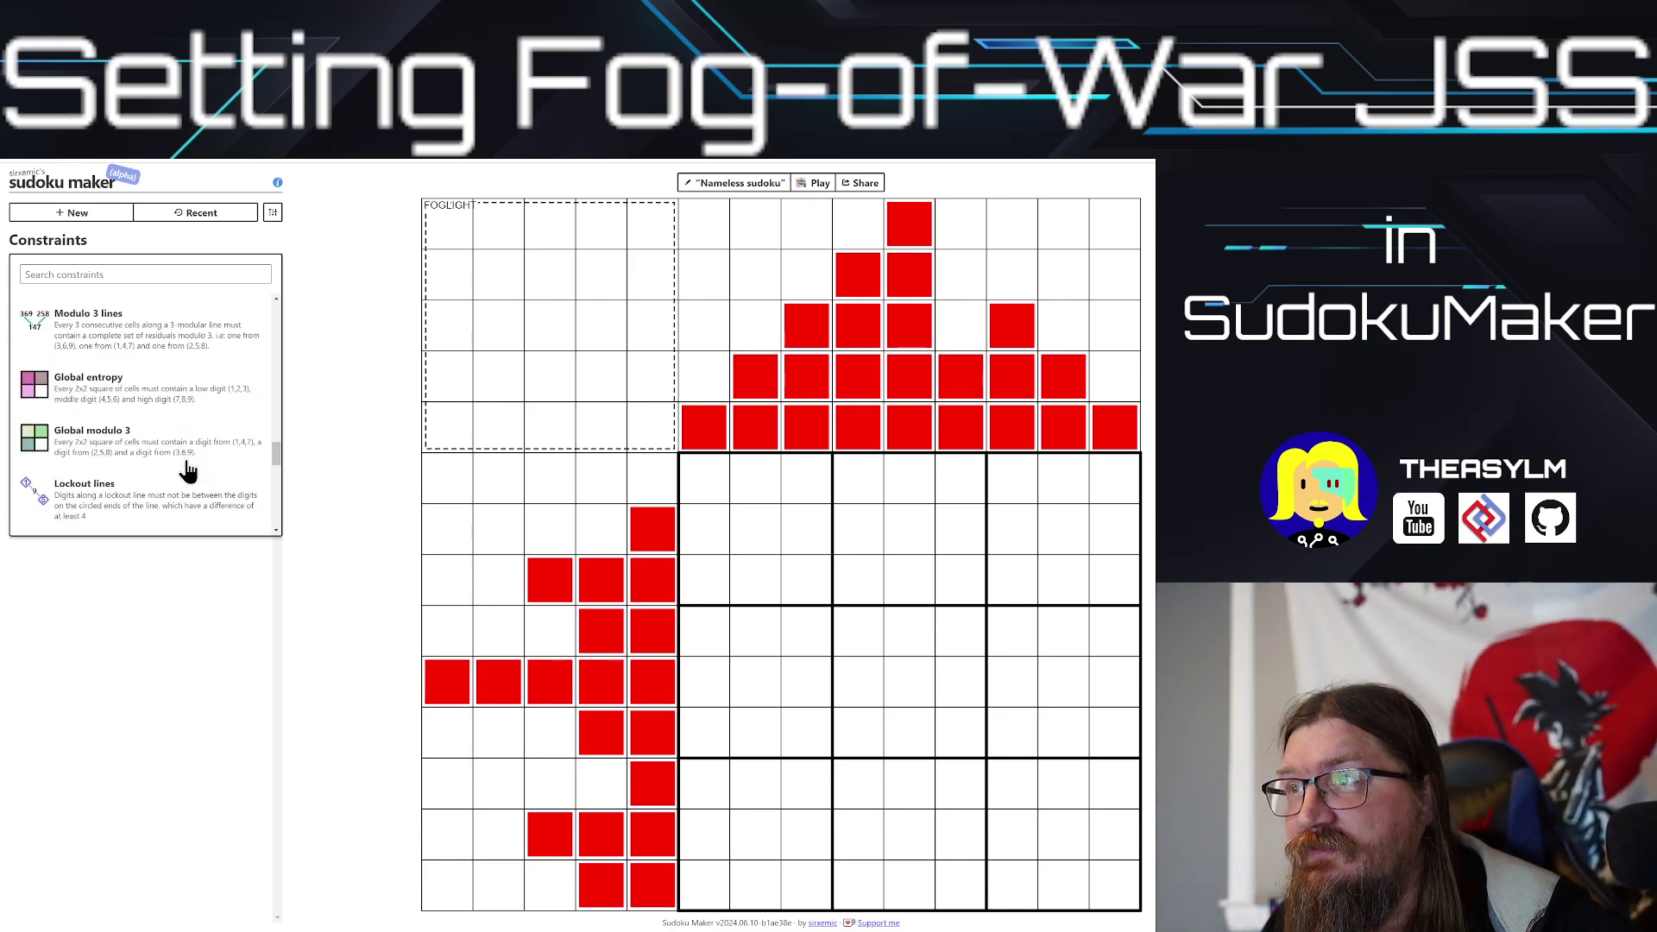
{"action": "scroll", "coordinate": [187, 471], "scroll_direction": "down", "scroll_amount": 5}
{"action": "left_click", "coordinate": [178, 507]}
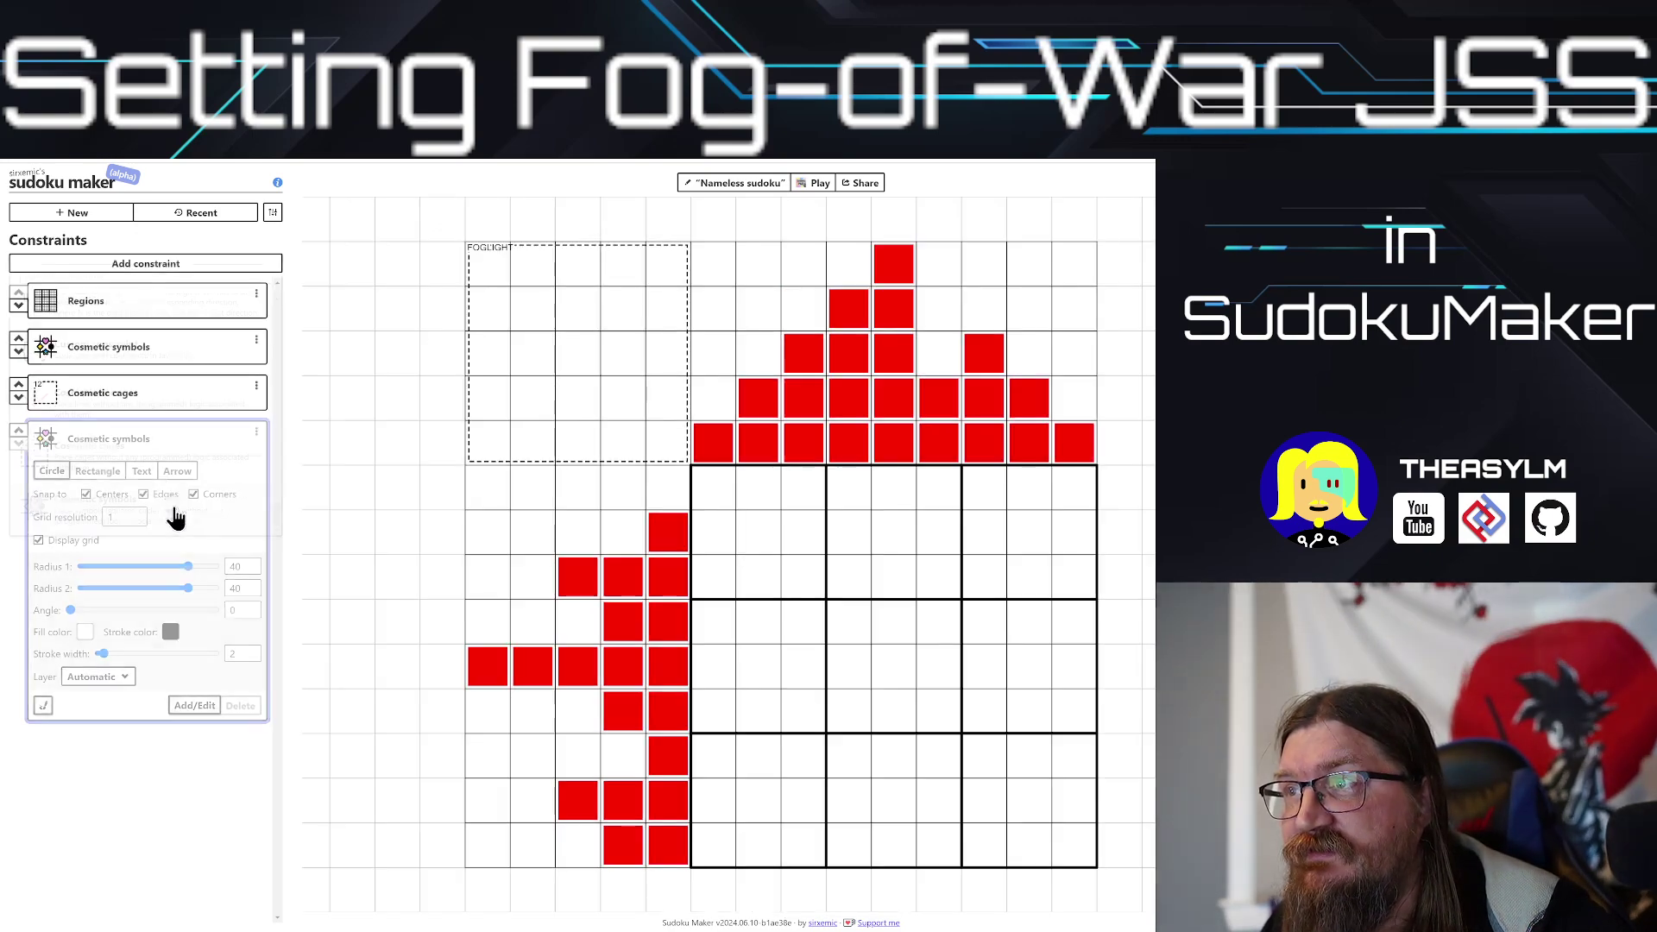
Step: Configure the new cosmetic symbols as text with size 36 and stroke color #000000
{"action": "left_click", "coordinate": [142, 471]}
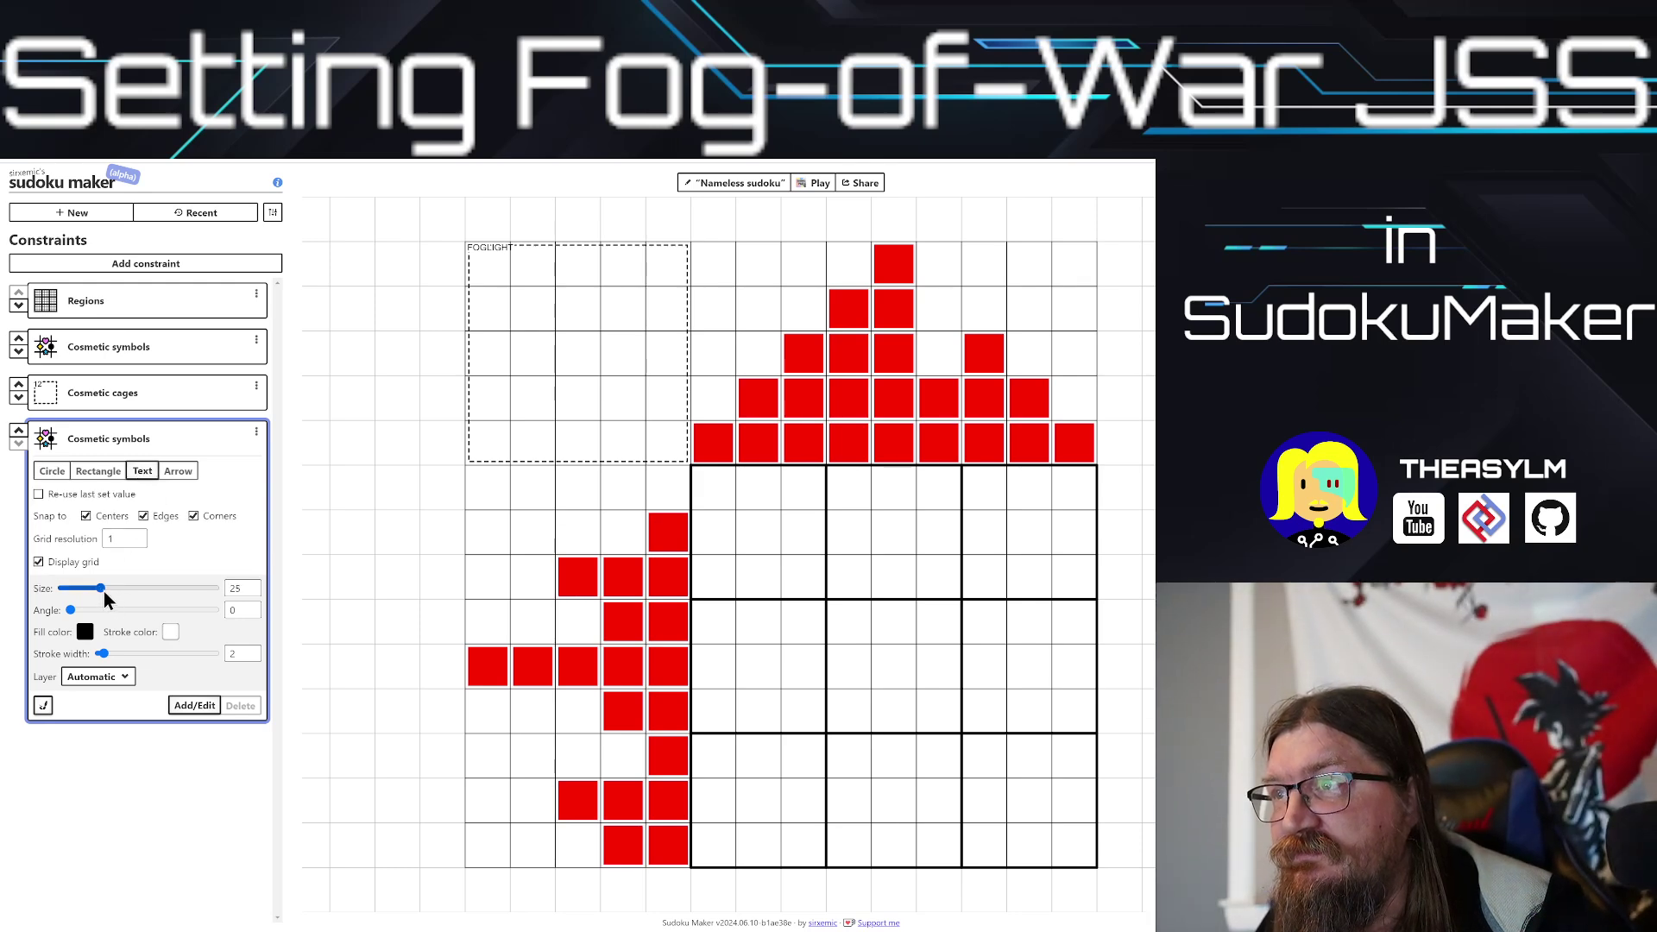
{"action": "left_click_drag", "start_coordinate": [100, 588], "coordinate": [117, 591]}
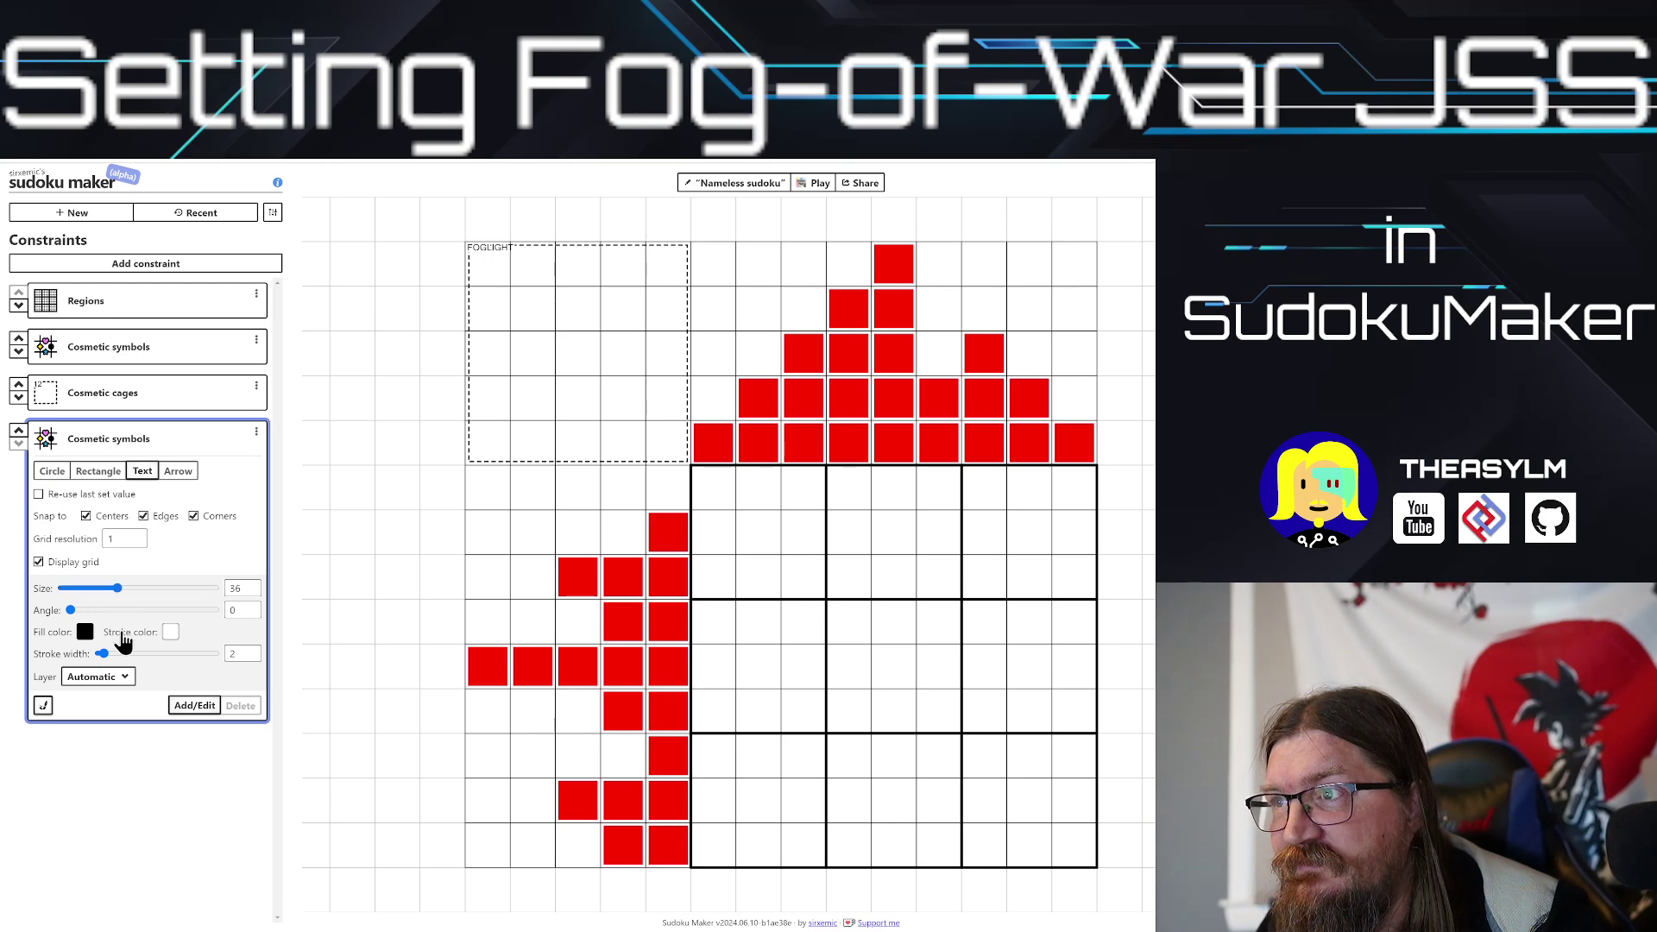
{"action": "left_click", "coordinate": [170, 632]}
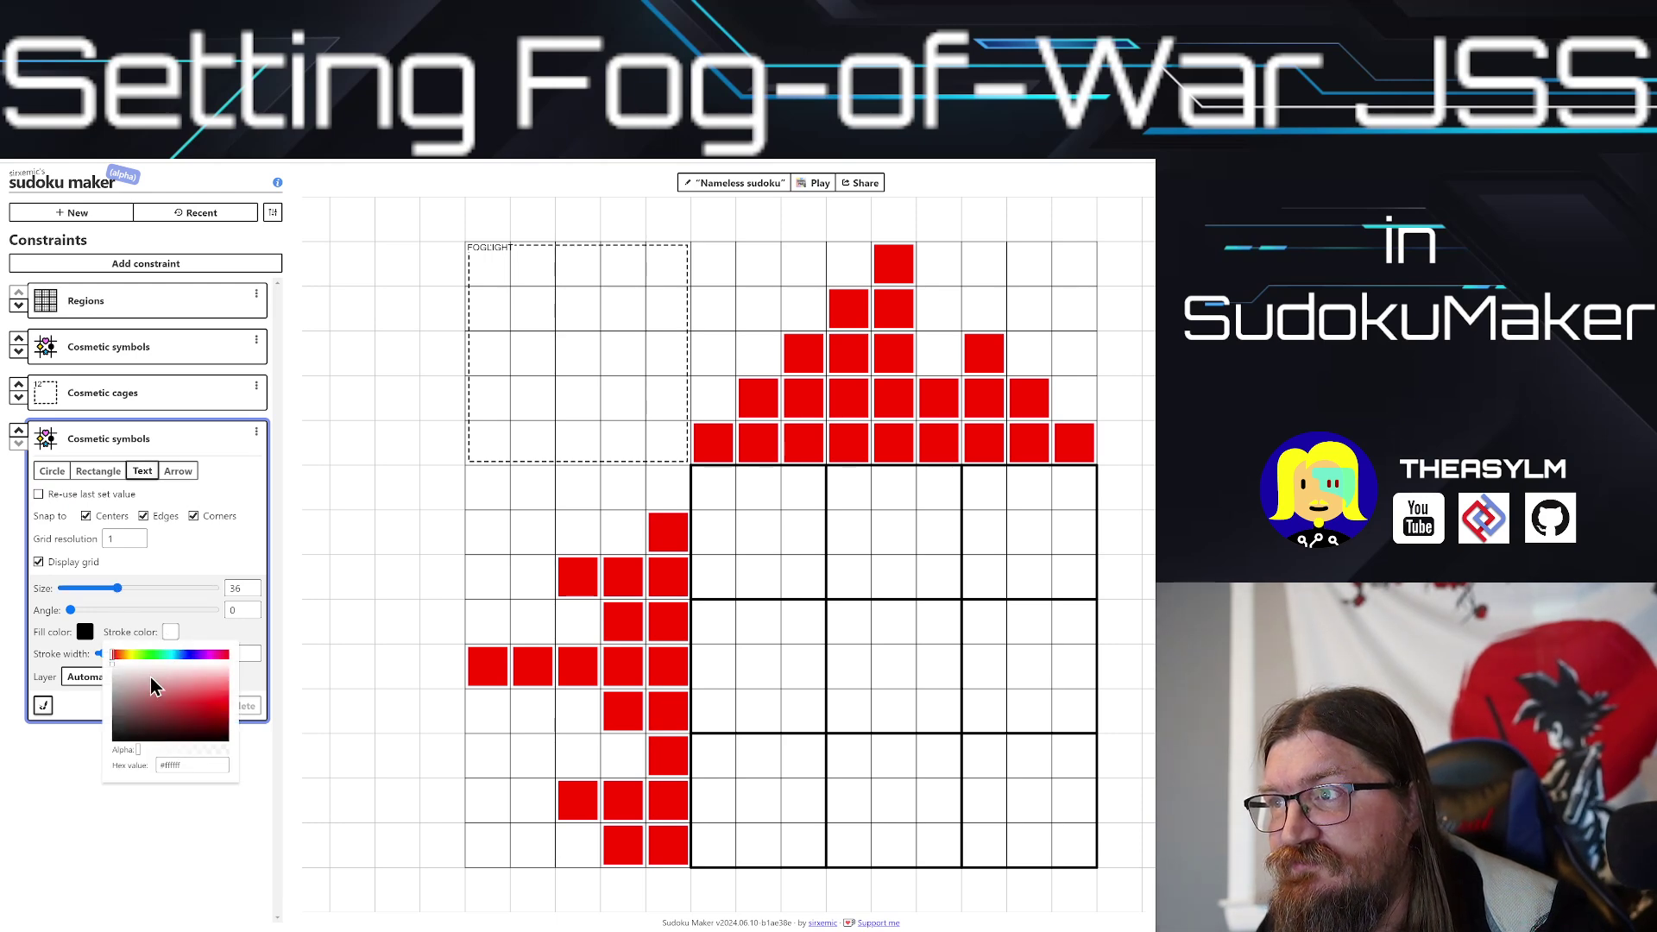
{"action": "left_click", "coordinate": [167, 764]}
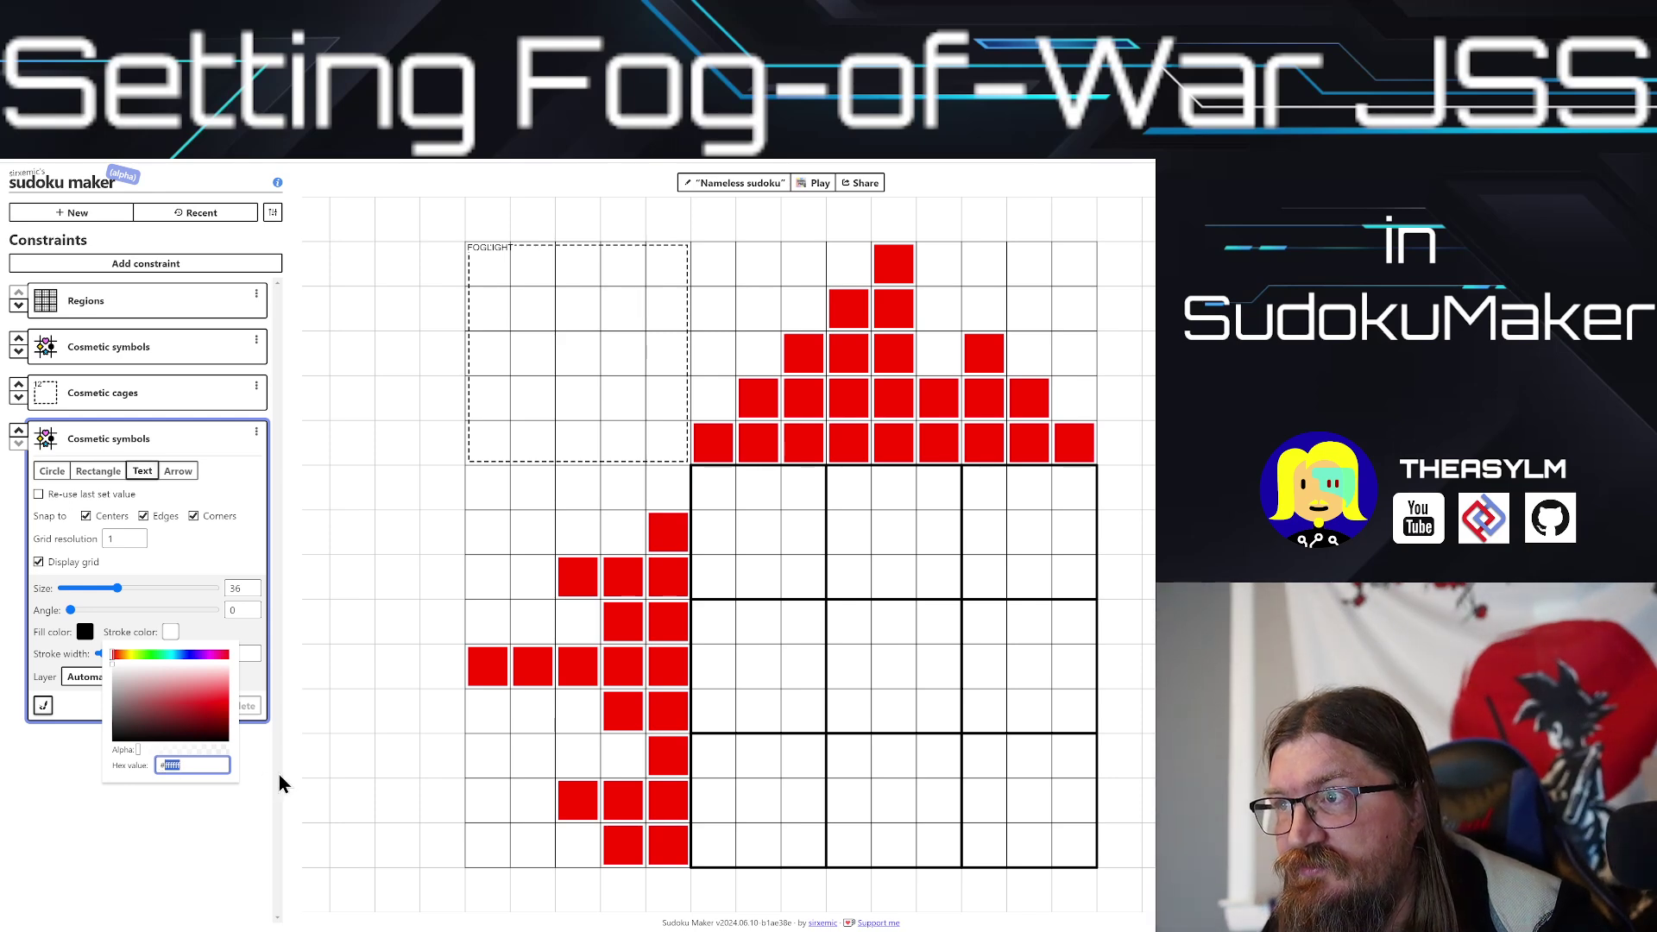
{"action": "type", "text": "000000"}
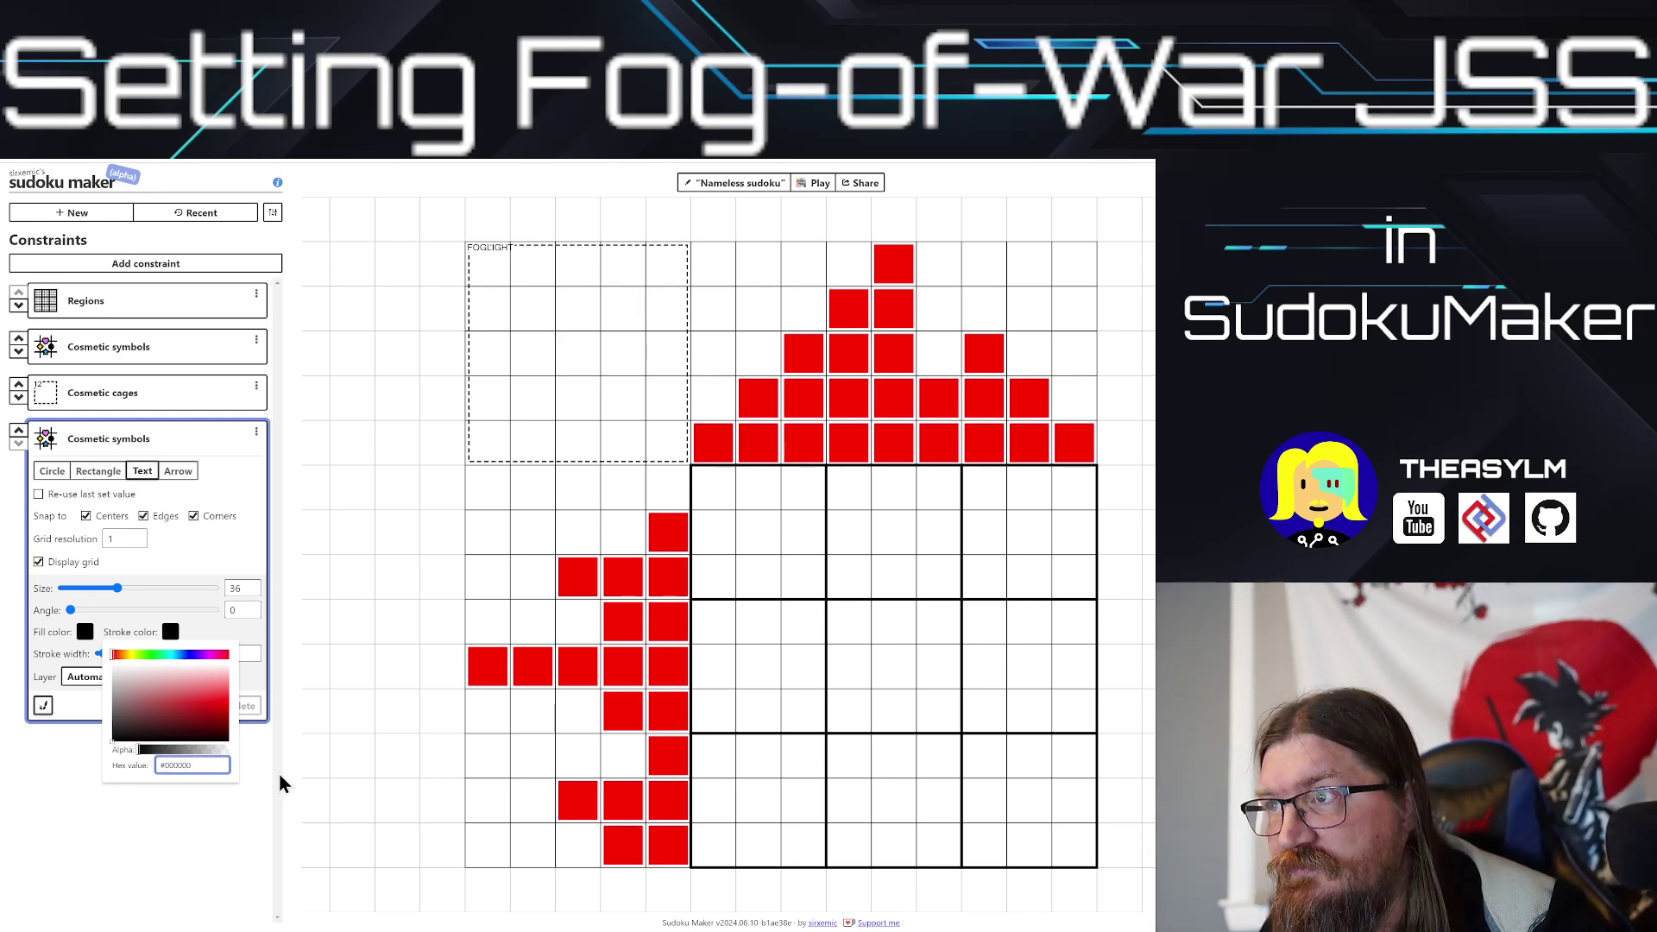
{"action": "left_click", "coordinate": [256, 858]}
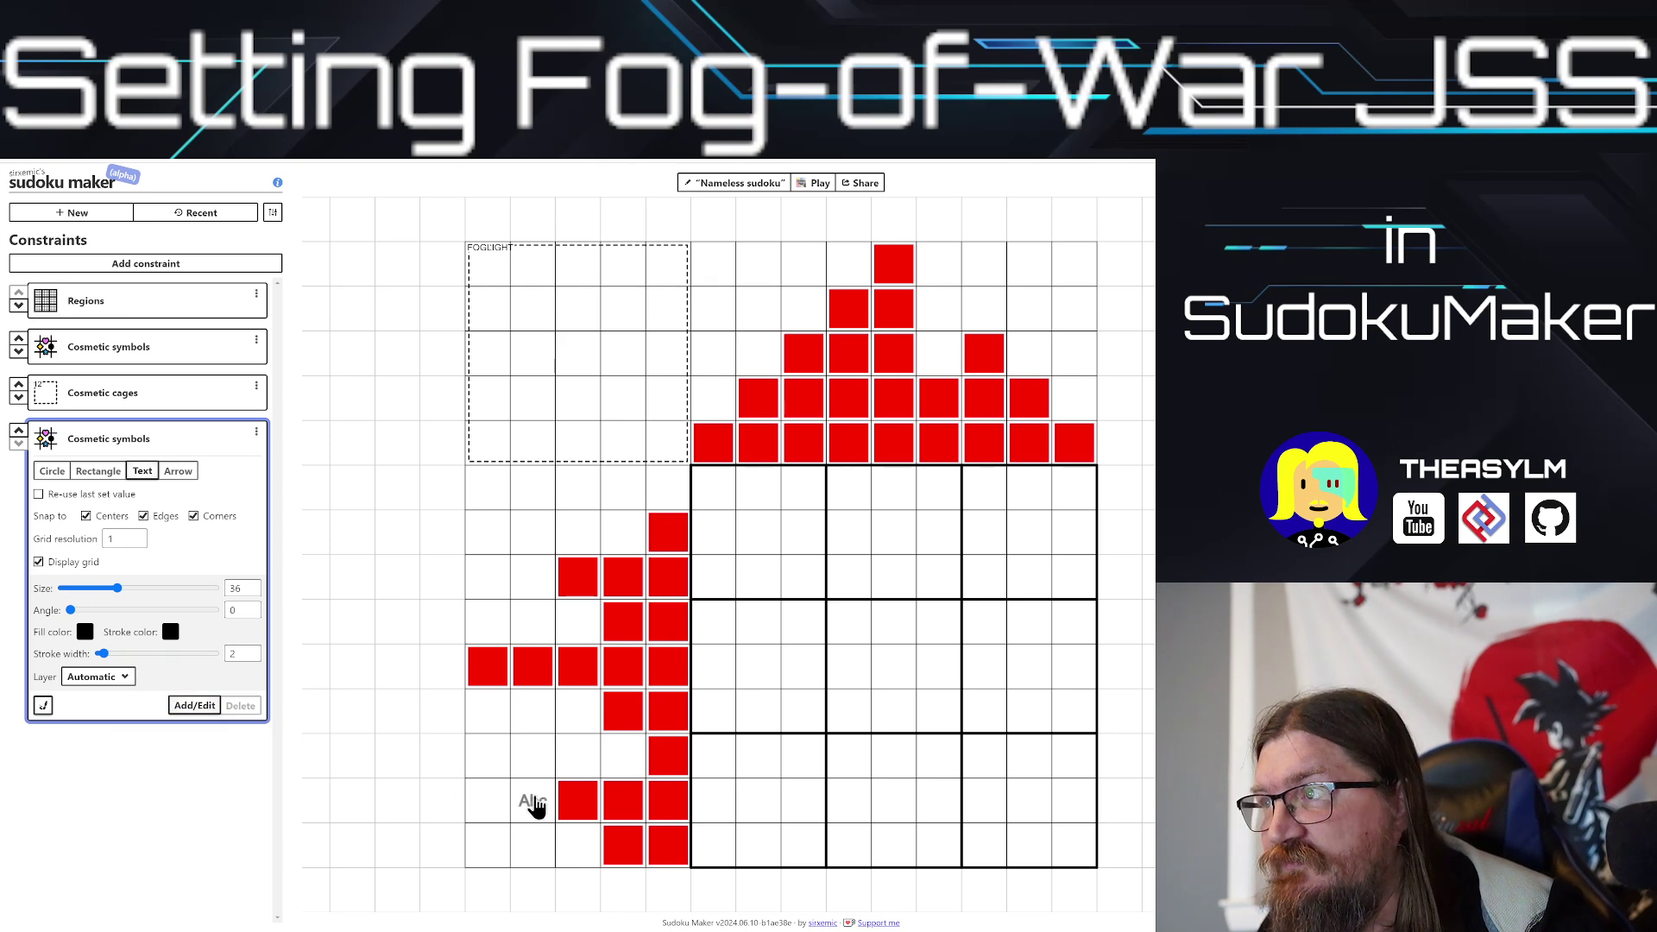
Step: Place the text 45 on the red square beside the block's seventh row and 2 on the one above its first column, and finish editing
{"action": "left_click", "coordinate": [665, 761]}
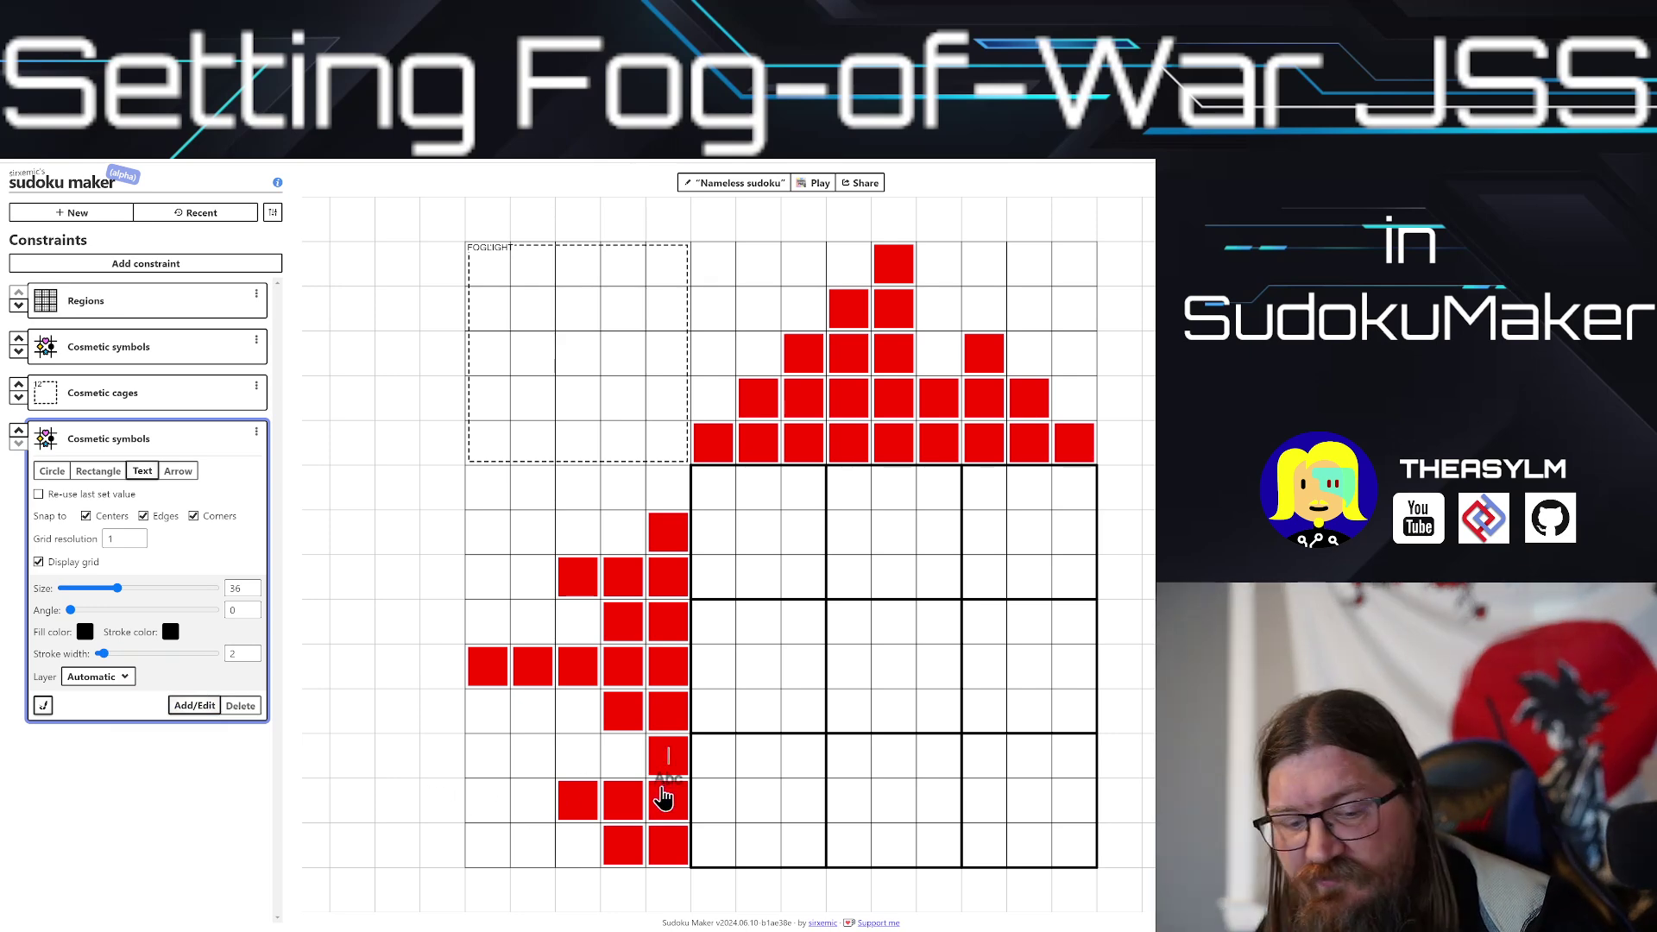
{"action": "type", "text": "45"}
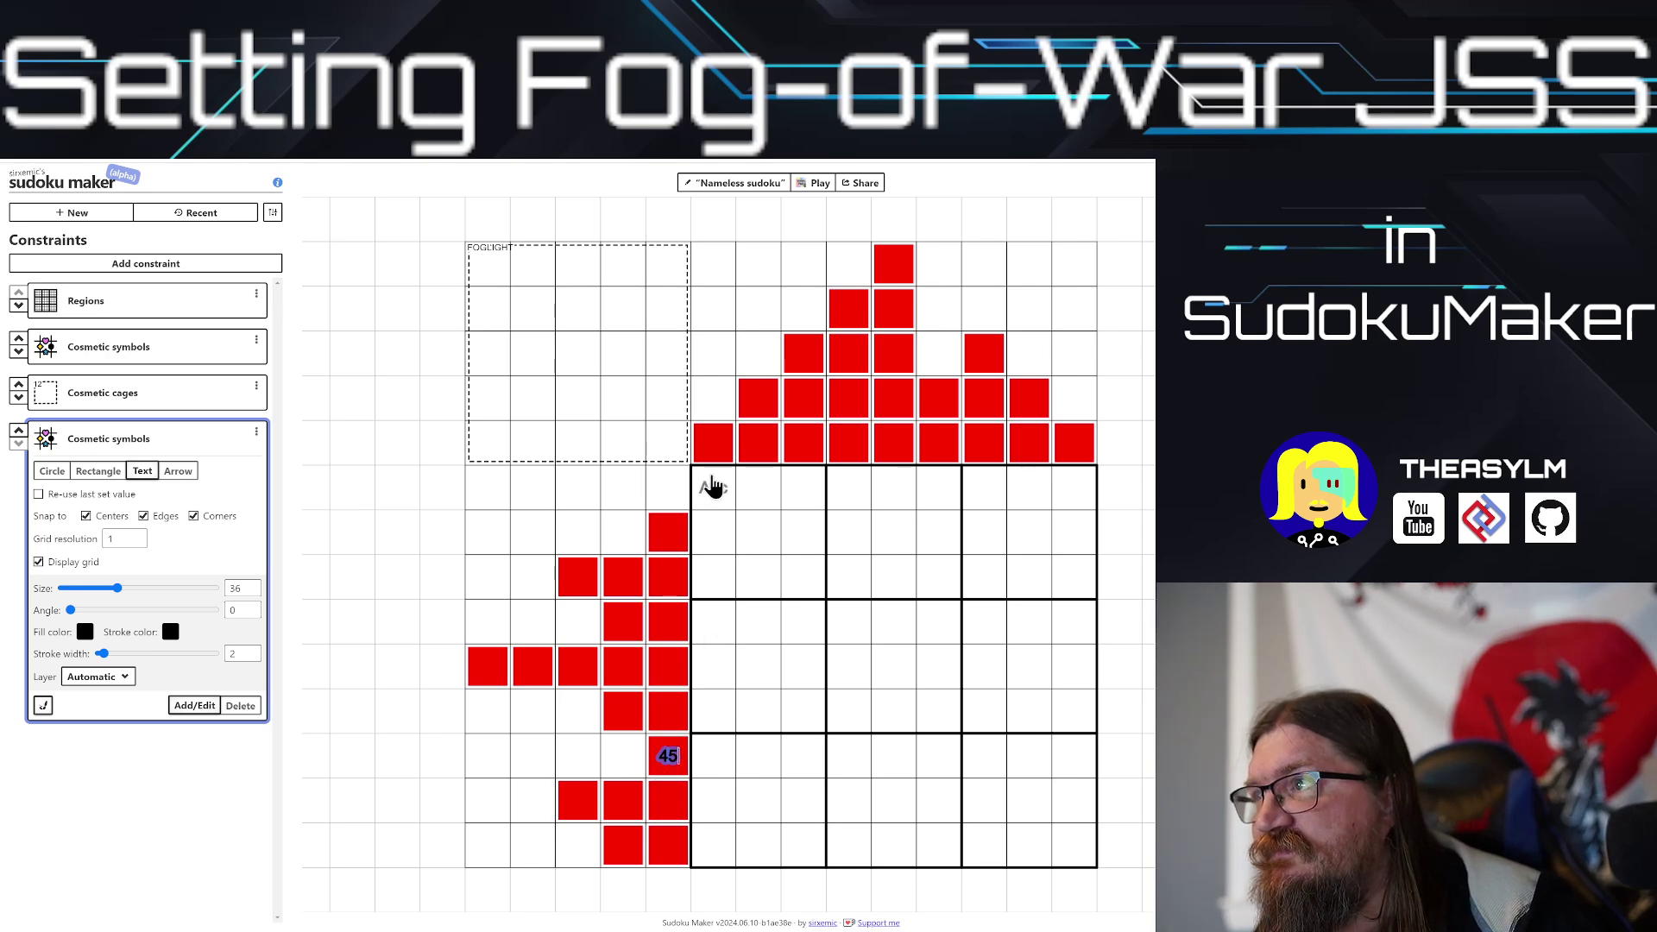
{"action": "key", "text": "Escape"}
{"action": "left_click", "coordinate": [714, 457]}
{"action": "type", "text": "2"}
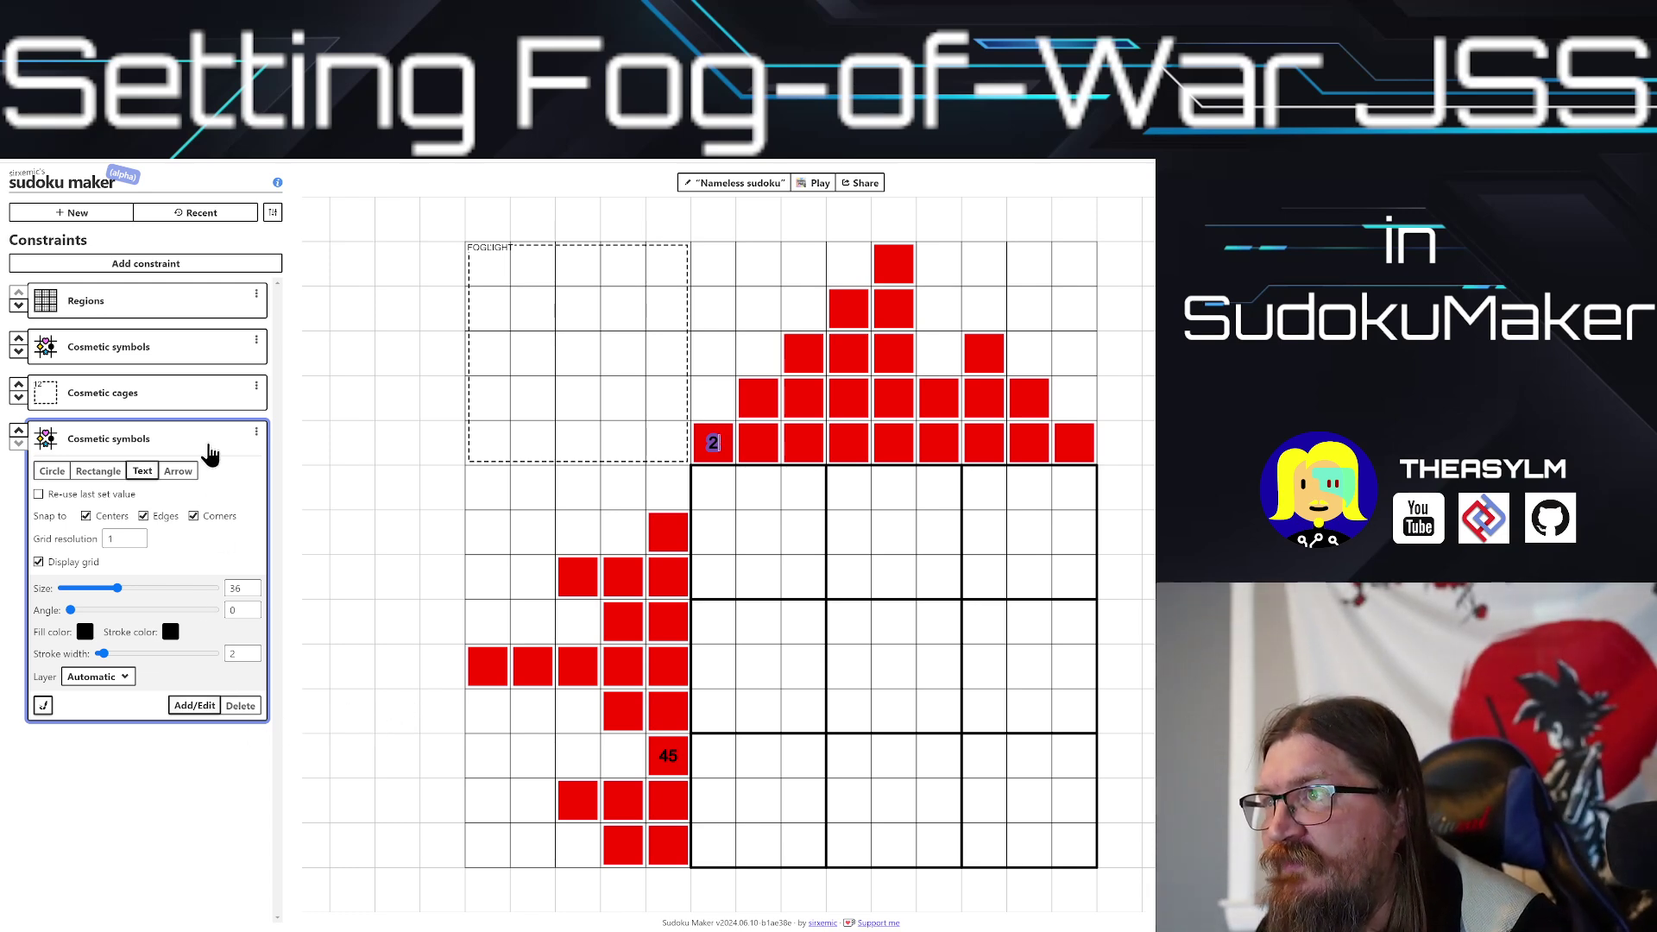
{"action": "left_click", "coordinate": [201, 438]}
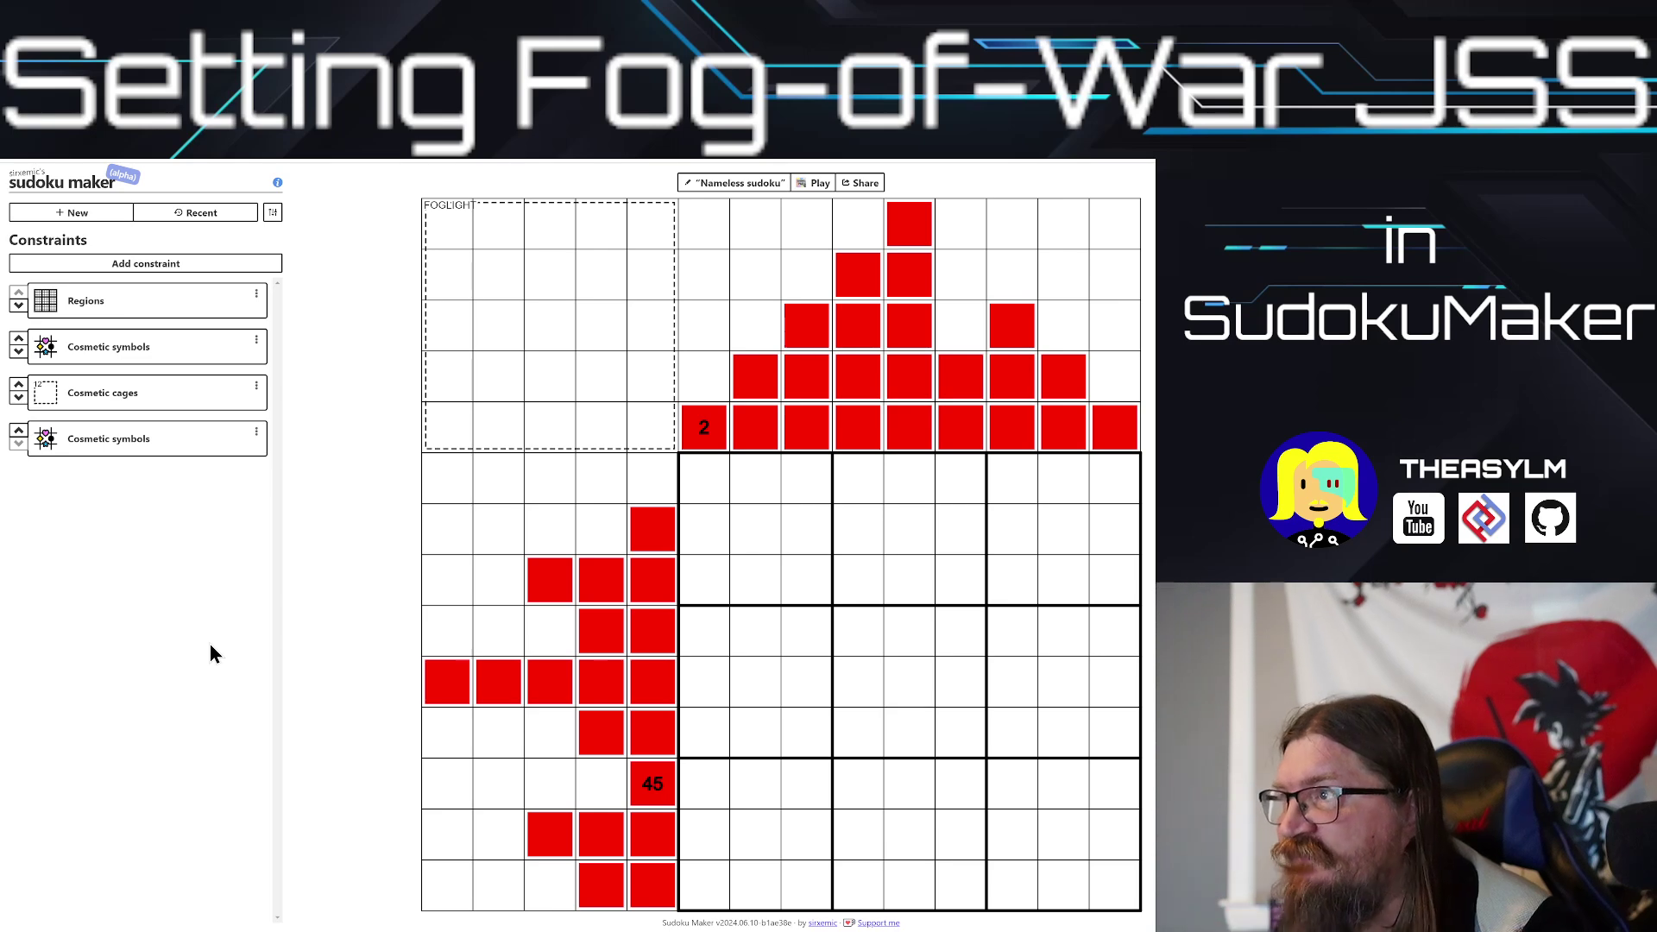
Step: Playtest the puzzle again to check the fog over the text clues, and return to the editor
{"action": "left_click", "coordinate": [812, 183]}
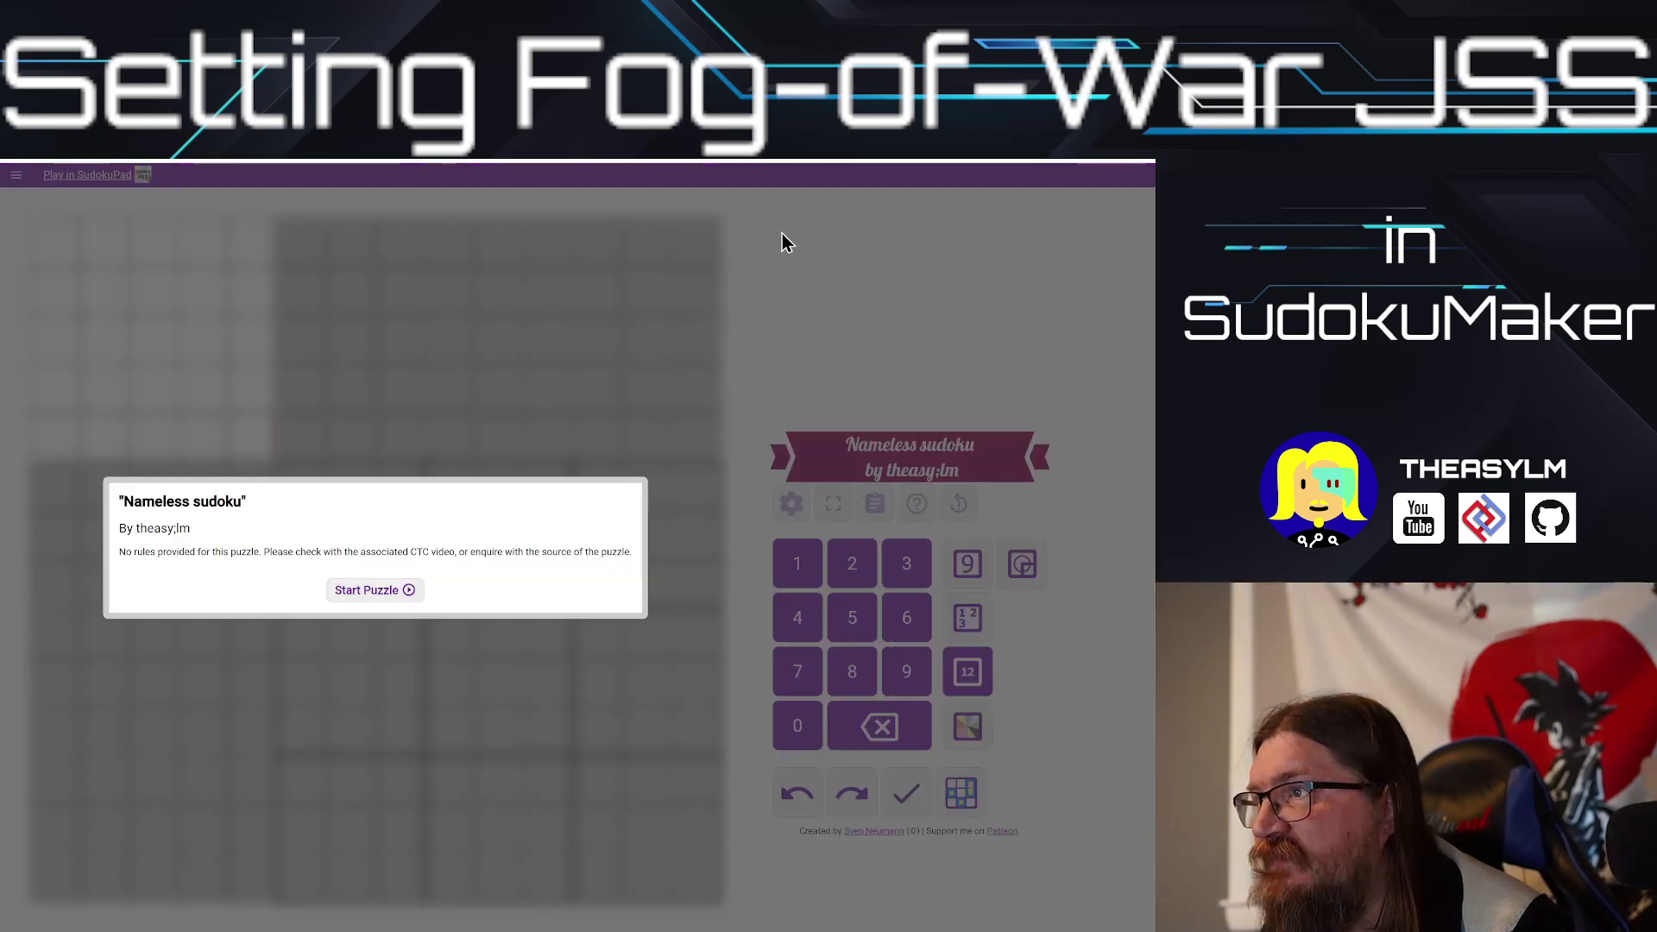
{"action": "left_click", "coordinate": [374, 590]}
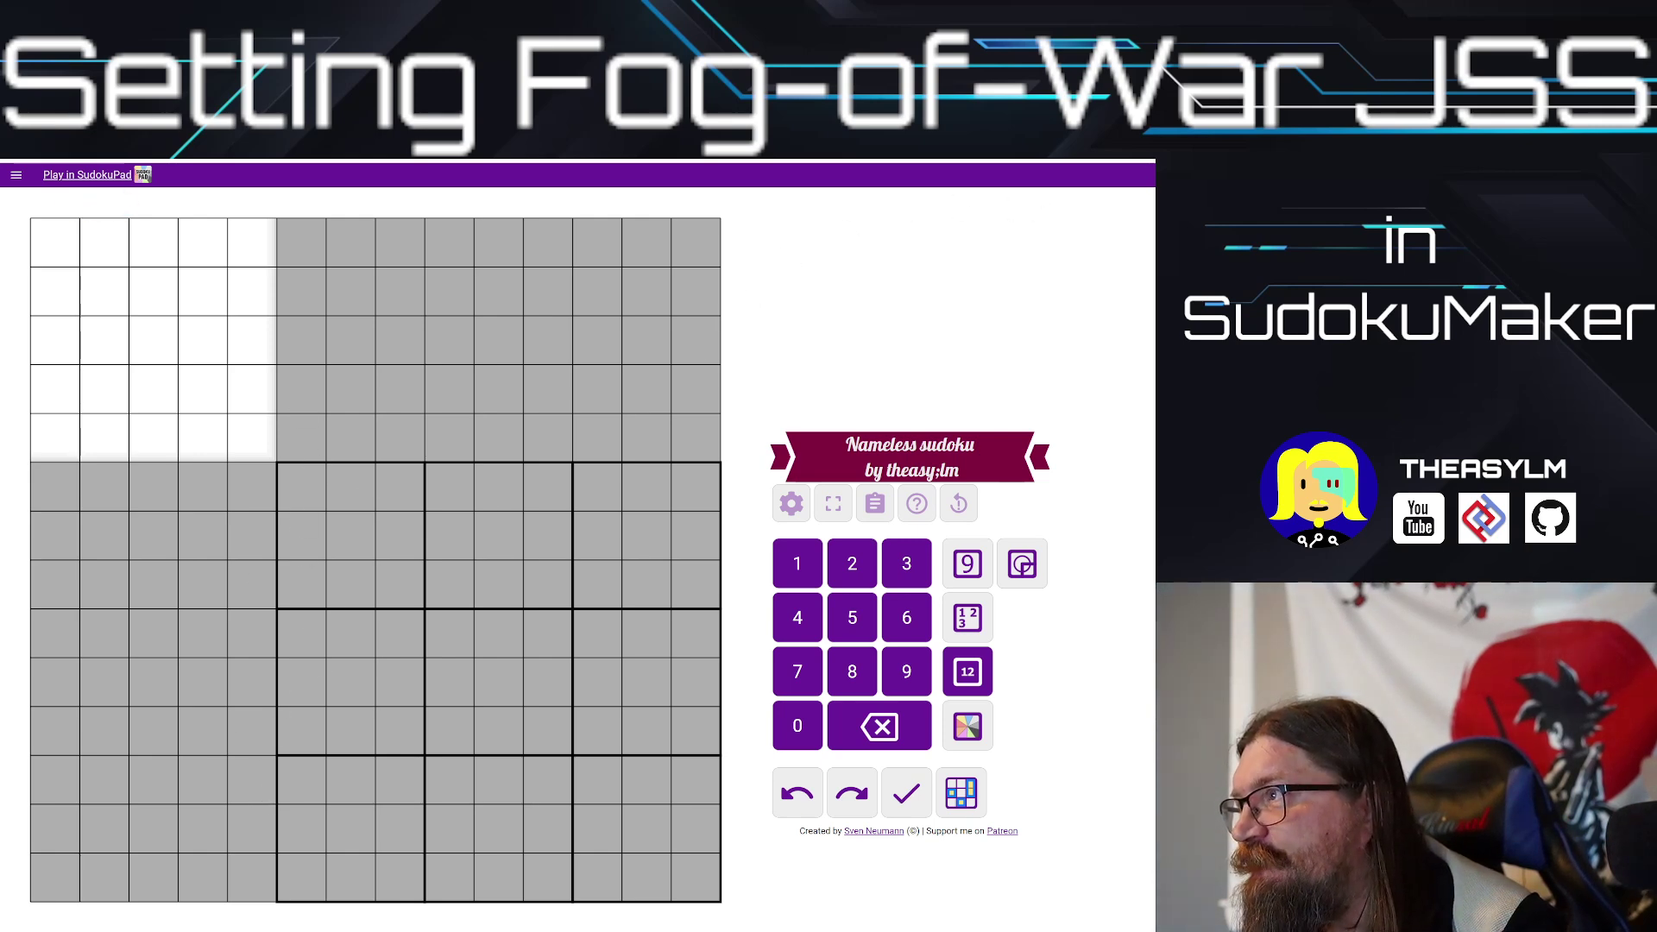
{"action": "key", "text": "ctrl+w"}
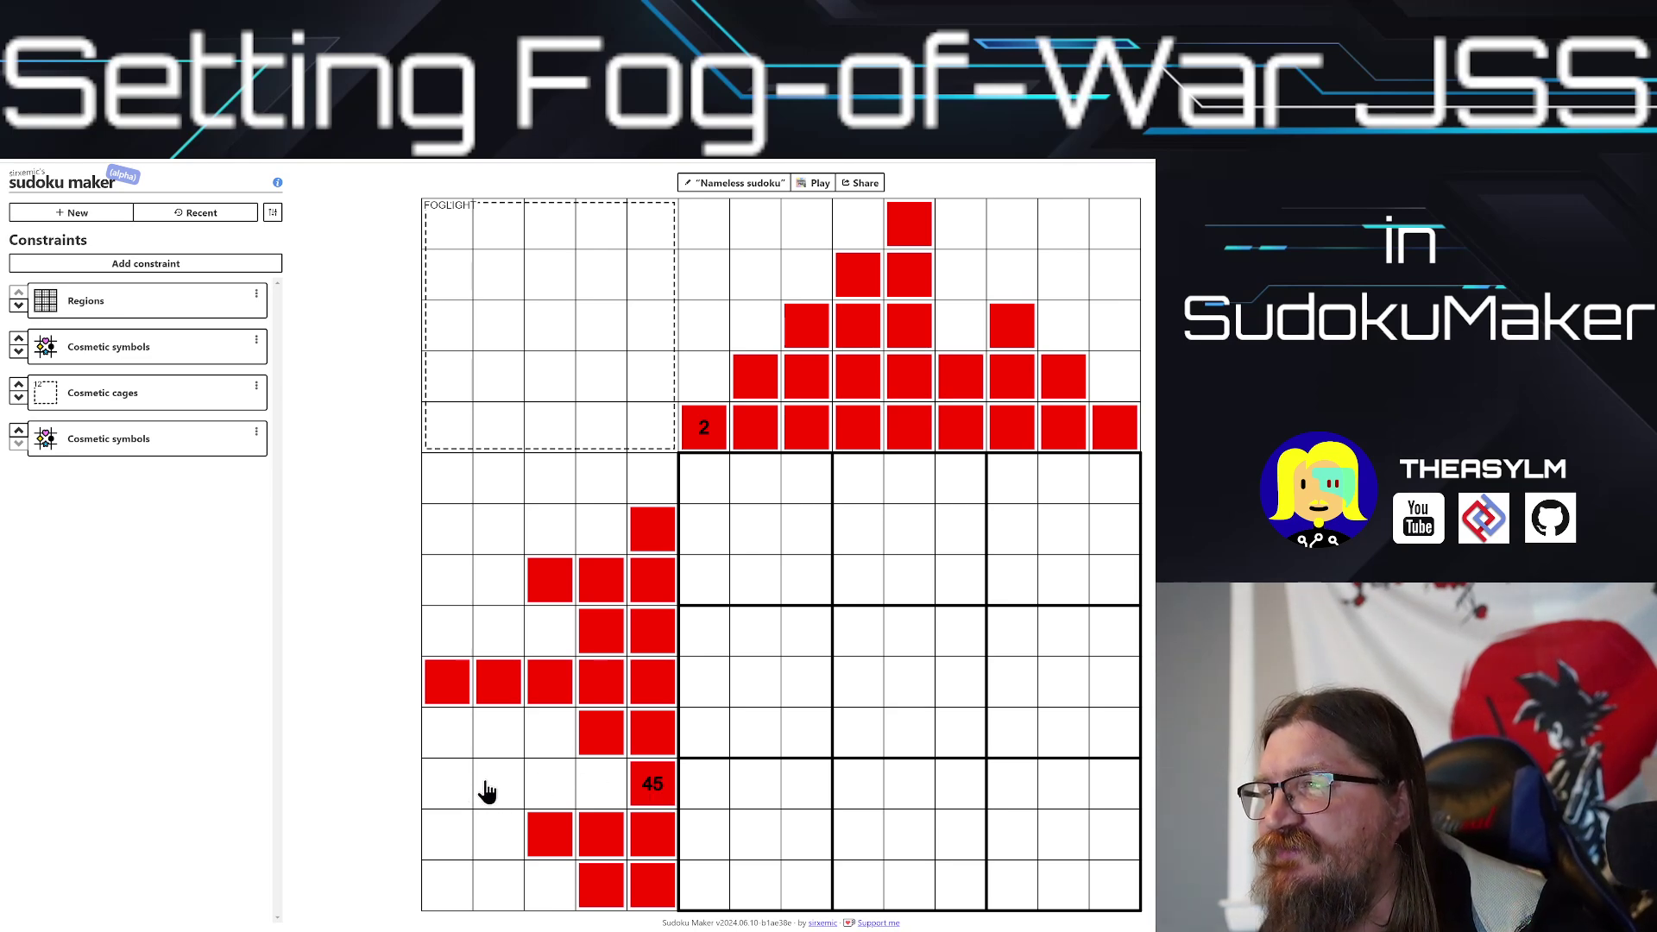
{"action": "left_click_drag", "start_coordinate": [492, 791], "coordinate": [467, 787]}
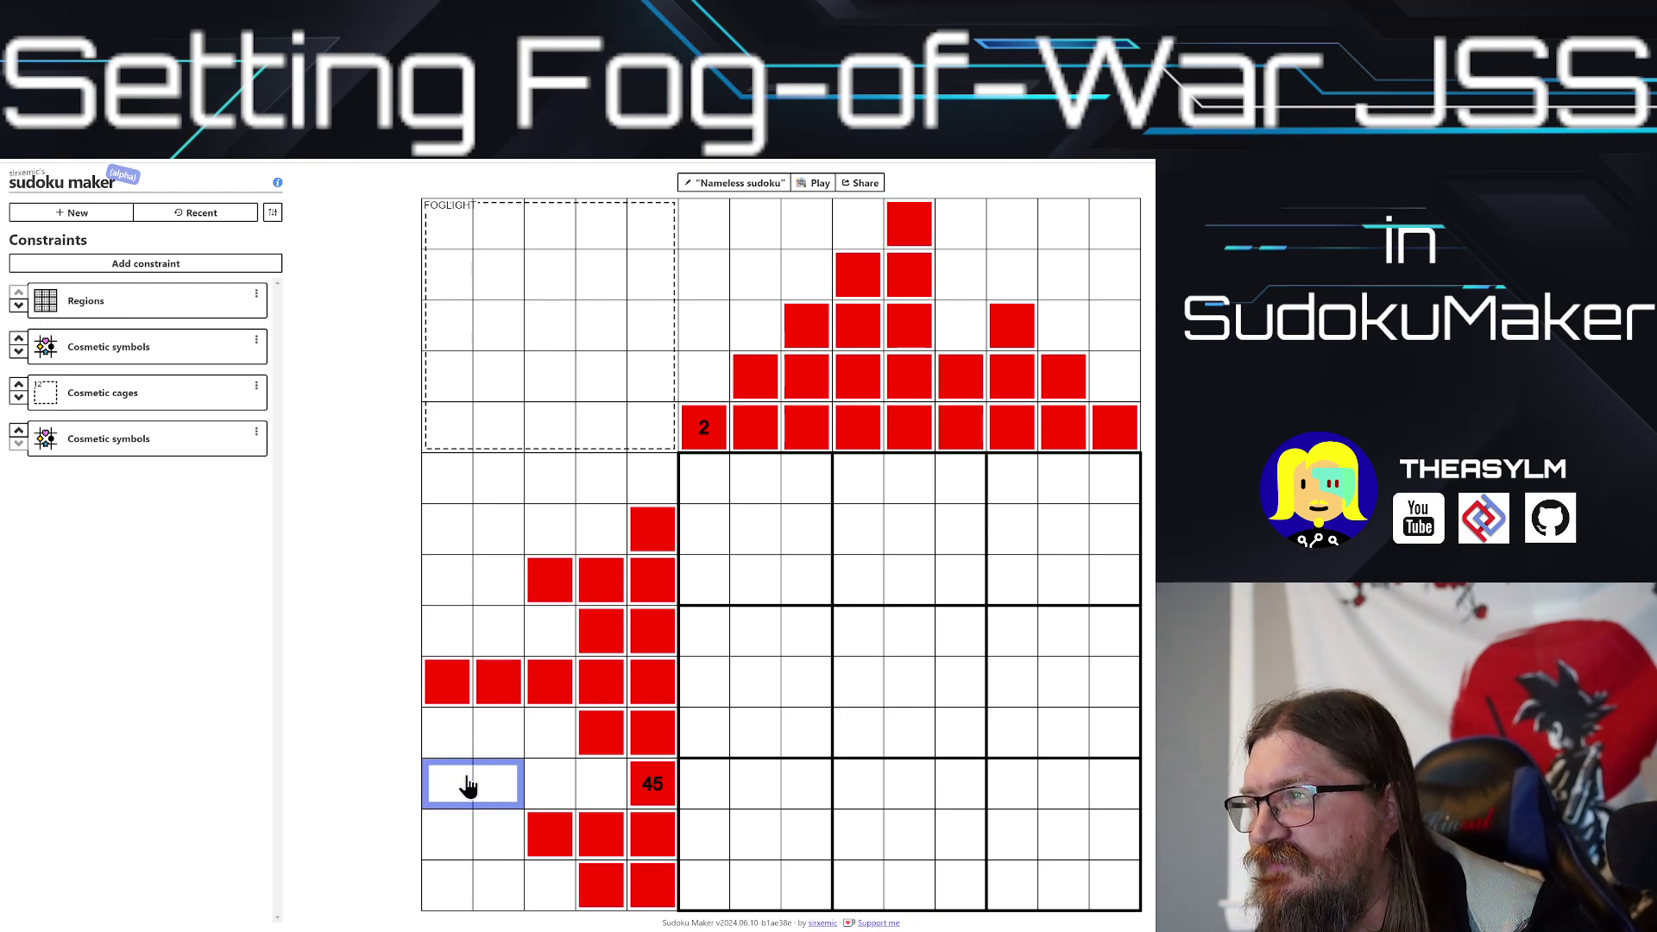
{"action": "left_click", "coordinate": [491, 789]}
{"action": "left_click", "coordinate": [464, 790]}
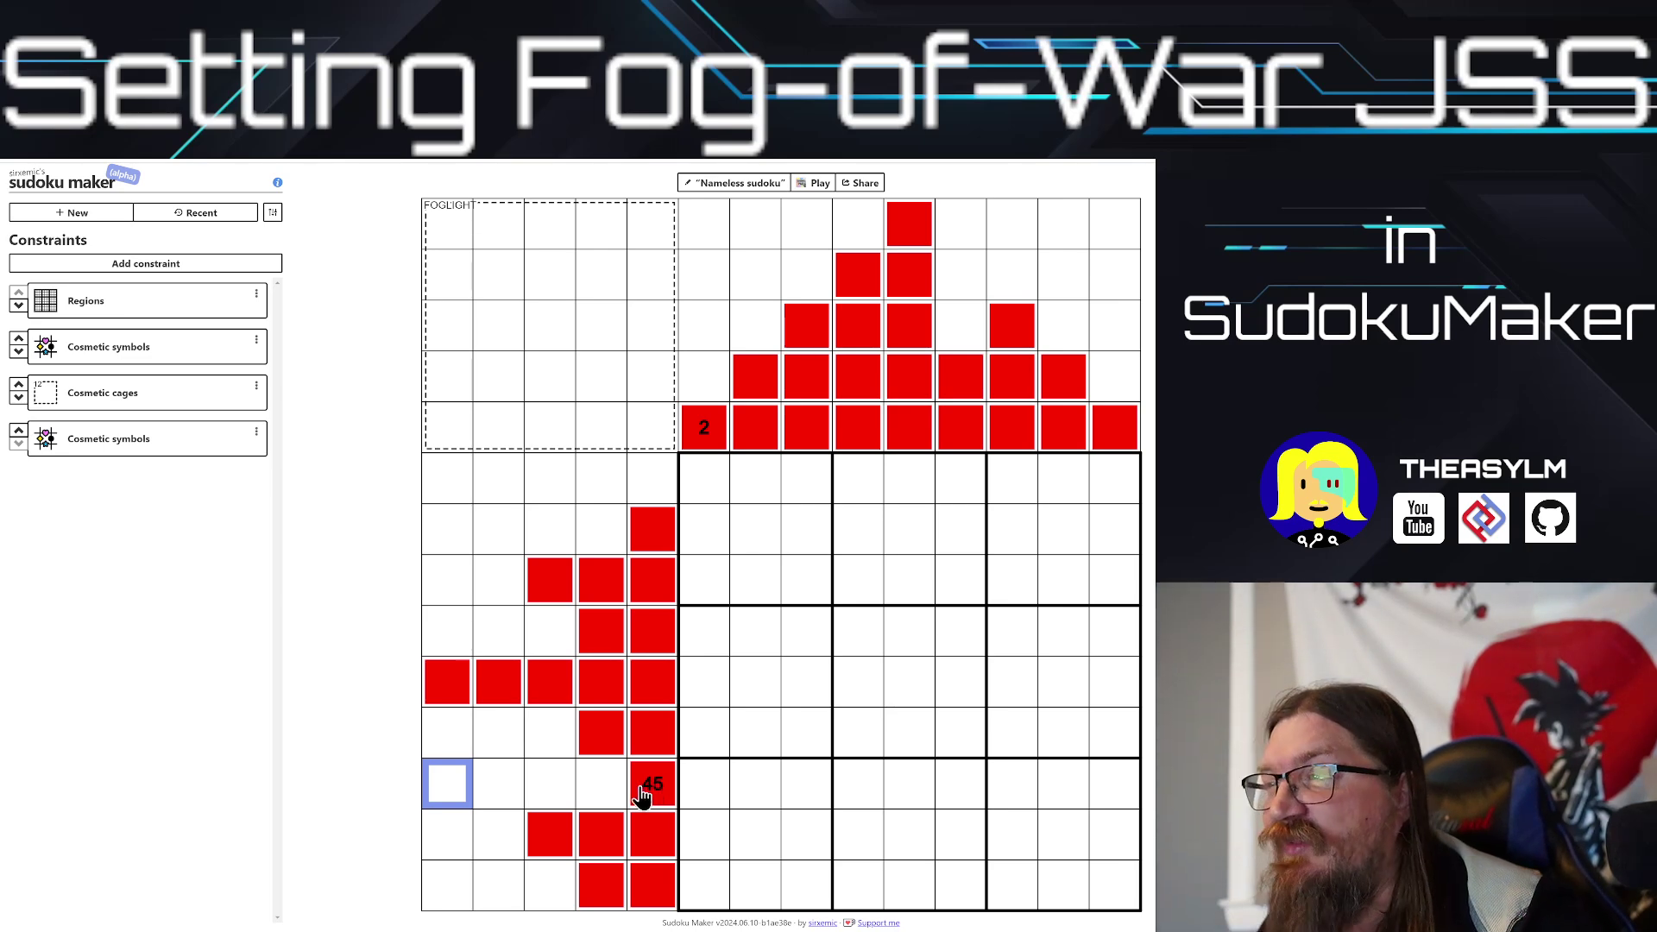
{"action": "left_click", "coordinate": [173, 313]}
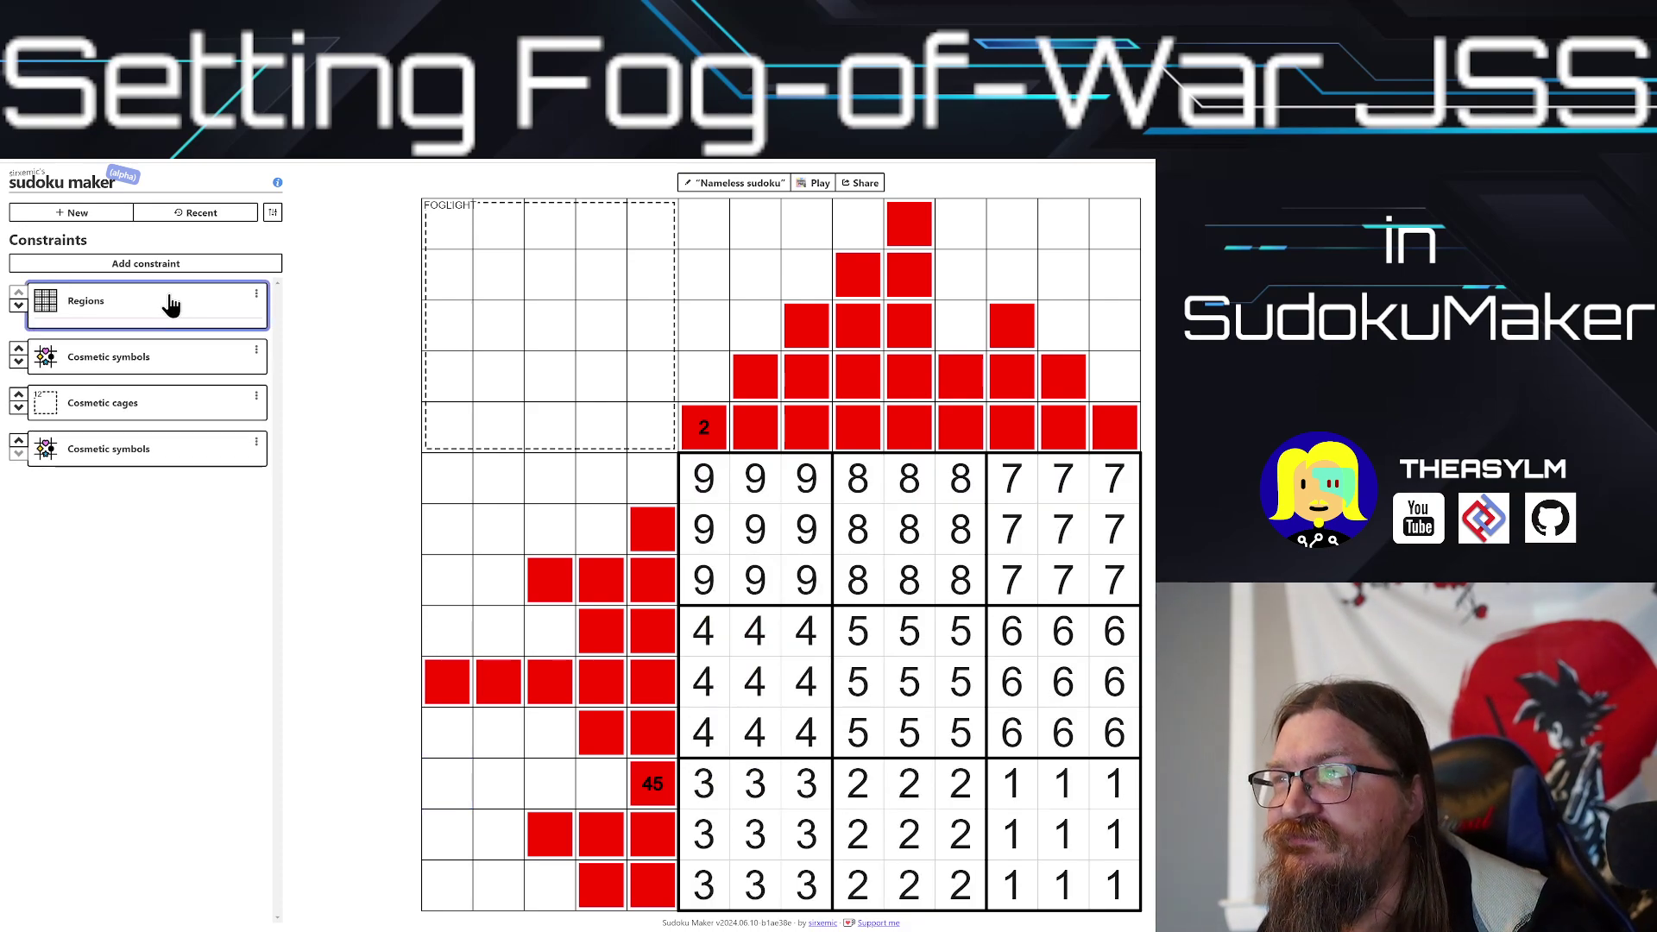
Step: Draw a one-cell cosmetic cage in the leftmost grid cell of the 45 clue's row and label it FOGLIGHT
{"action": "left_click", "coordinate": [153, 402]}
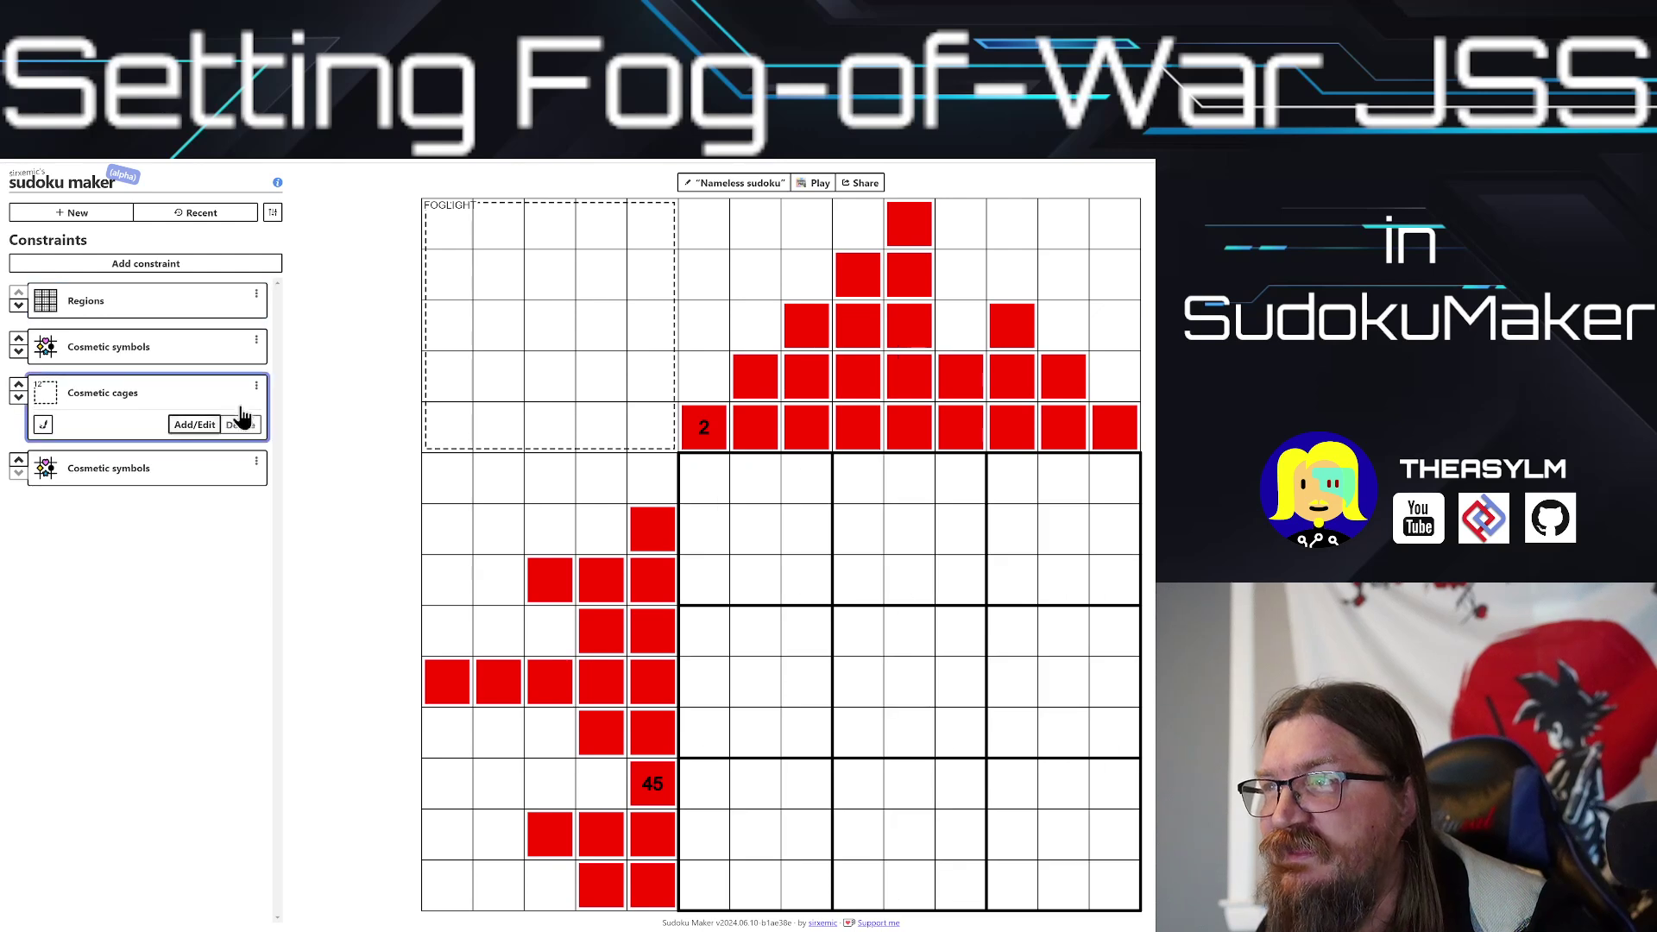
{"action": "left_click", "coordinate": [445, 781]}
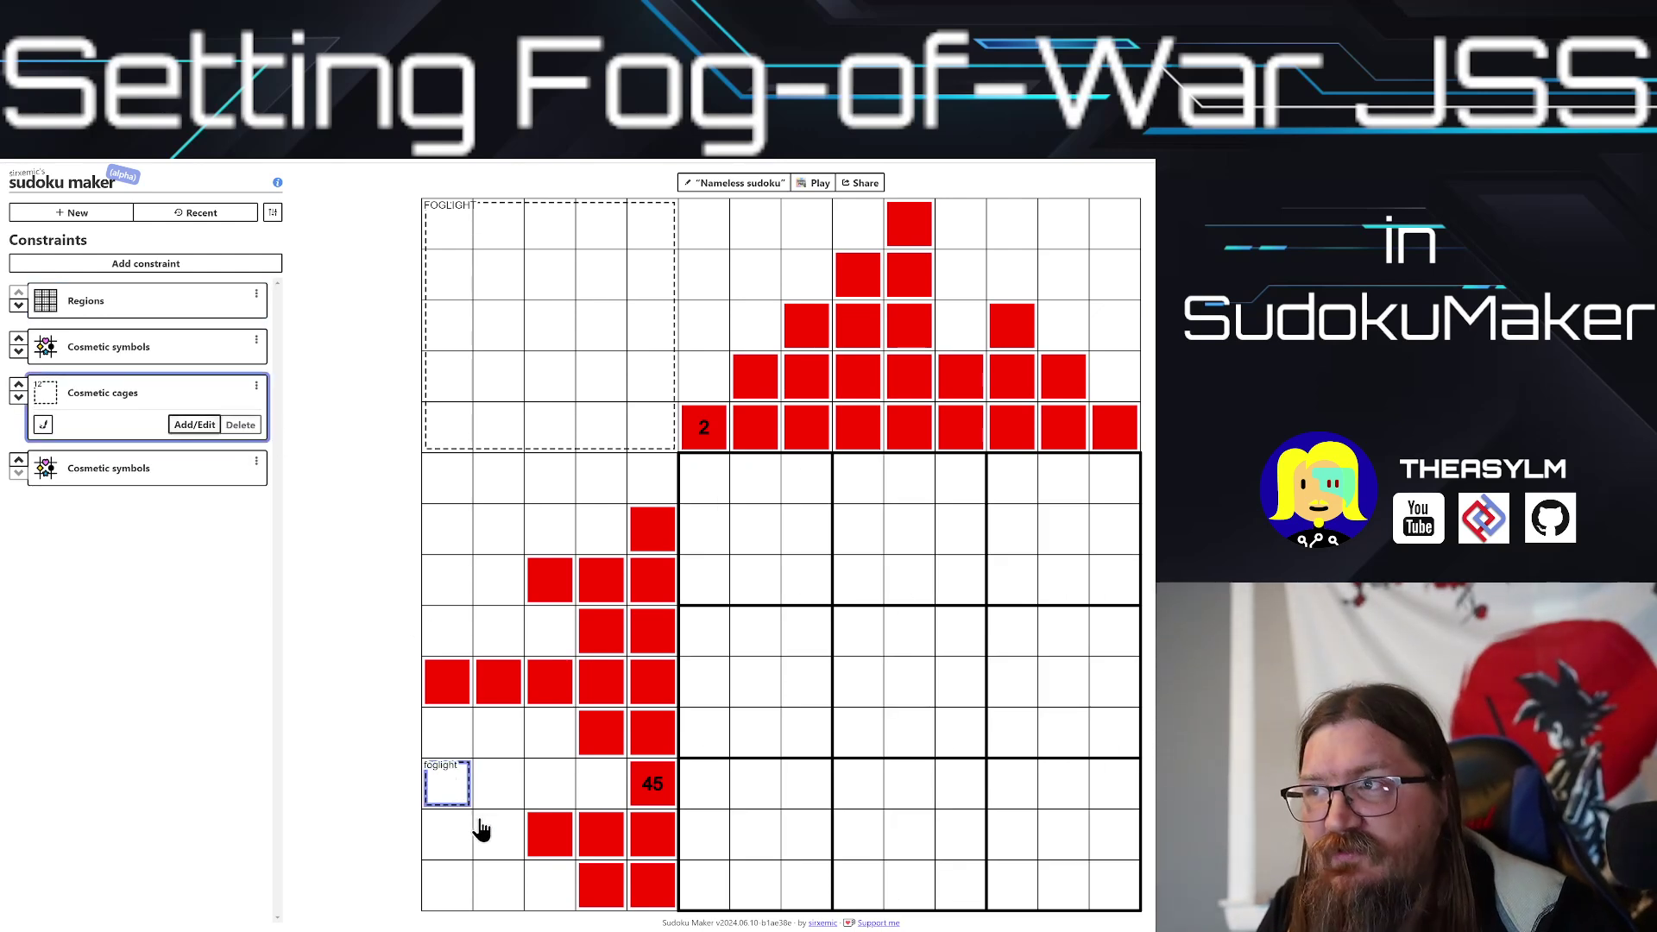
{"action": "key", "text": "BackSpace"}
{"action": "key", "text": "BackSpace"}
{"action": "key", "text": "BackSpace"}
{"action": "key", "text": "BackSpace"}
{"action": "key", "text": "BackSpace"}
{"action": "key", "text": "BackSpace"}
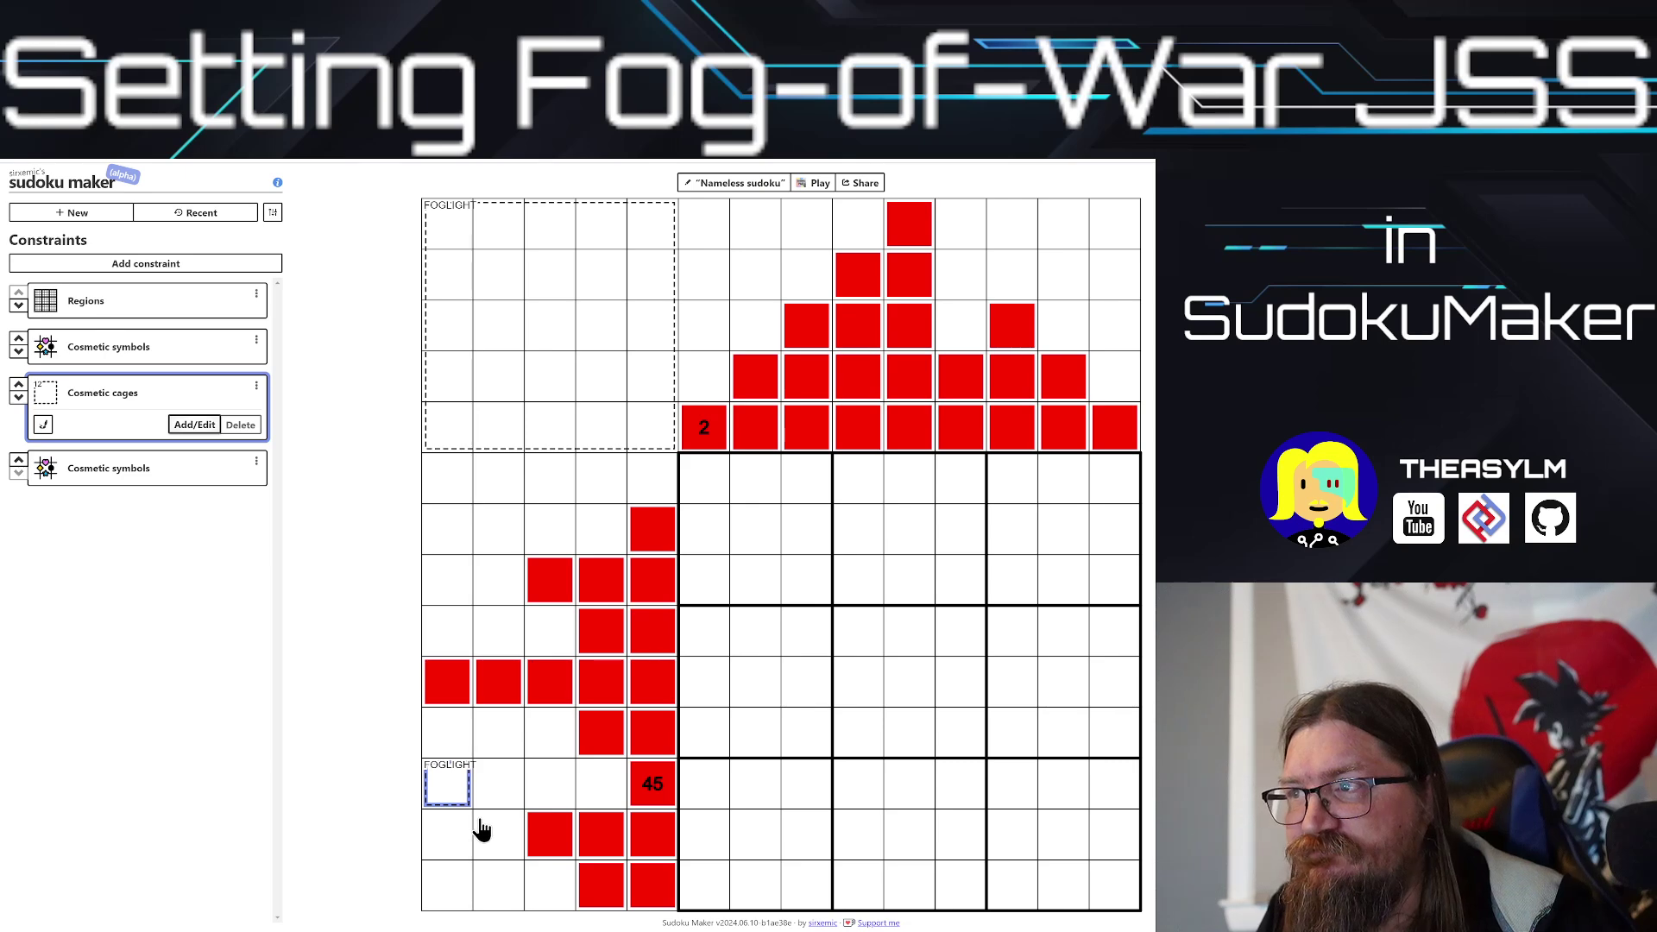
Step: Draw one-cell cosmetic cages on the 45 and 2 clue squares, label both FOGLIGHT, and finish editing the cages
{"action": "left_click", "coordinate": [649, 798]}
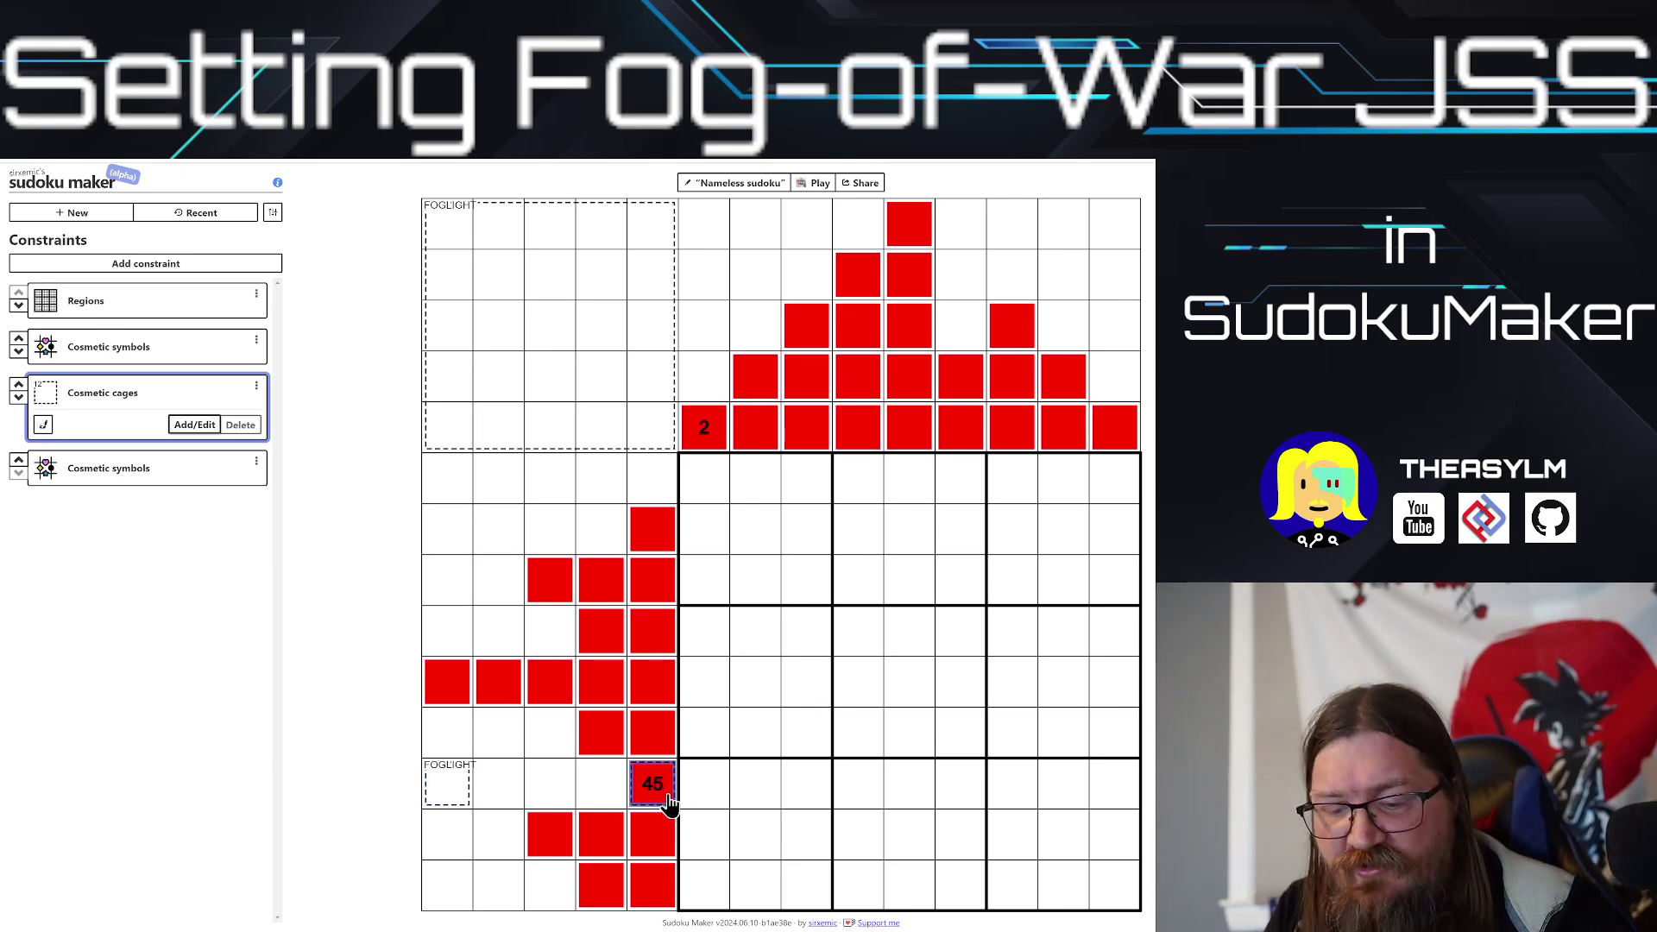
{"action": "type", "text": "fog"}
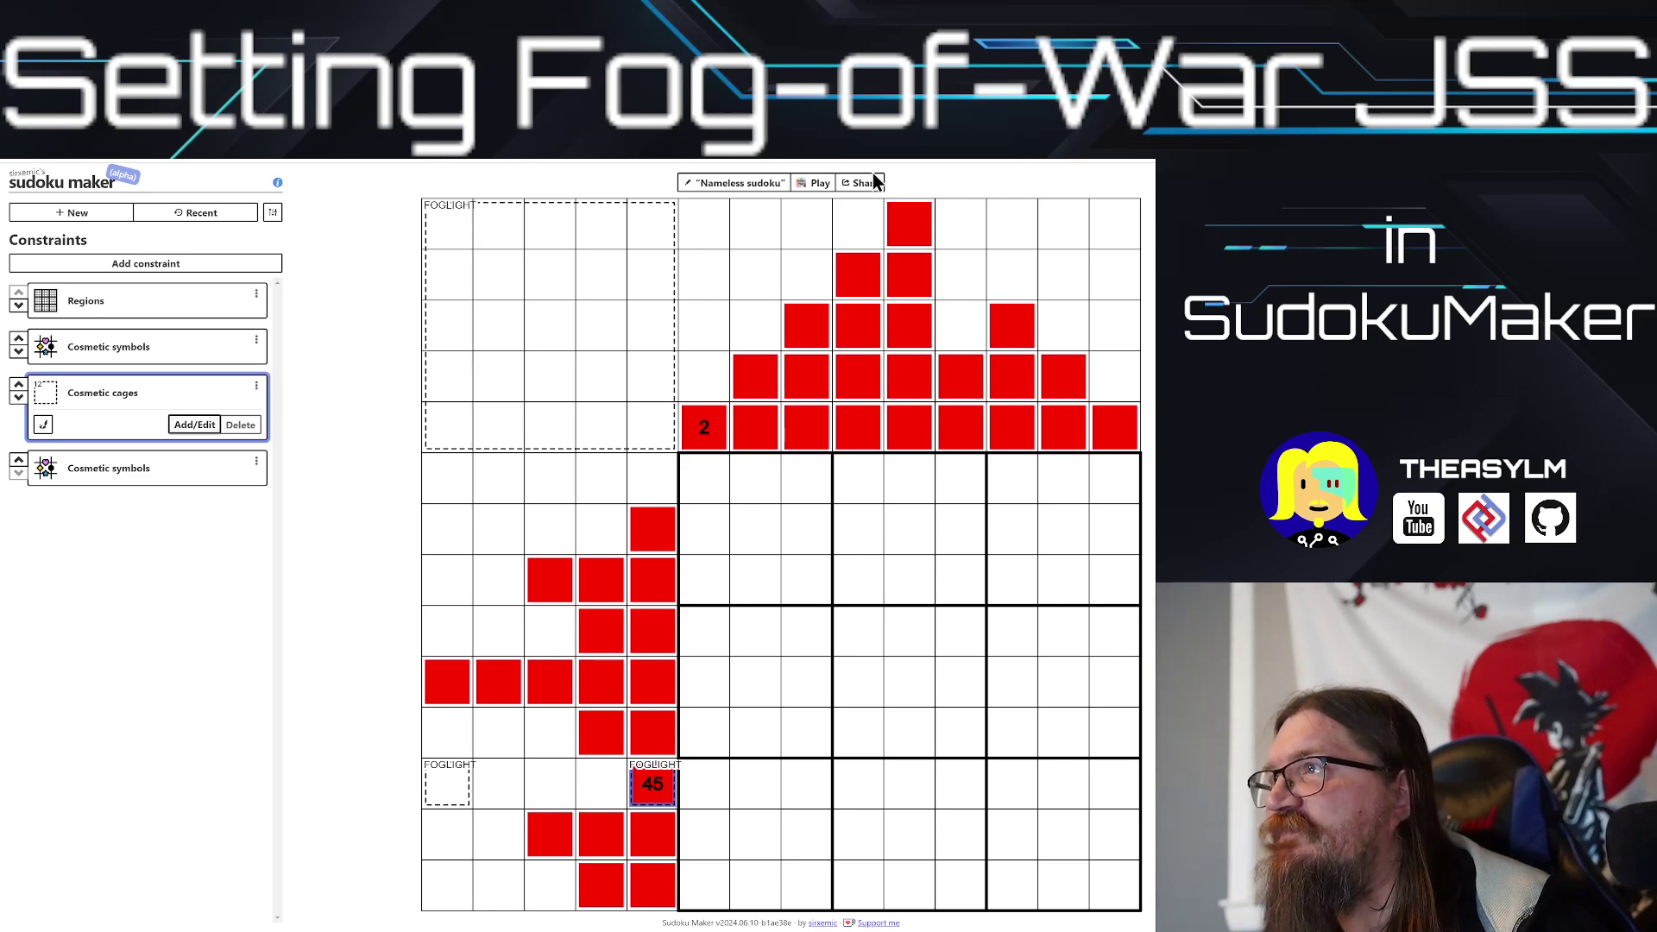
{"action": "left_click", "coordinate": [704, 430]}
{"action": "type", "text": "FOGLIGH"}
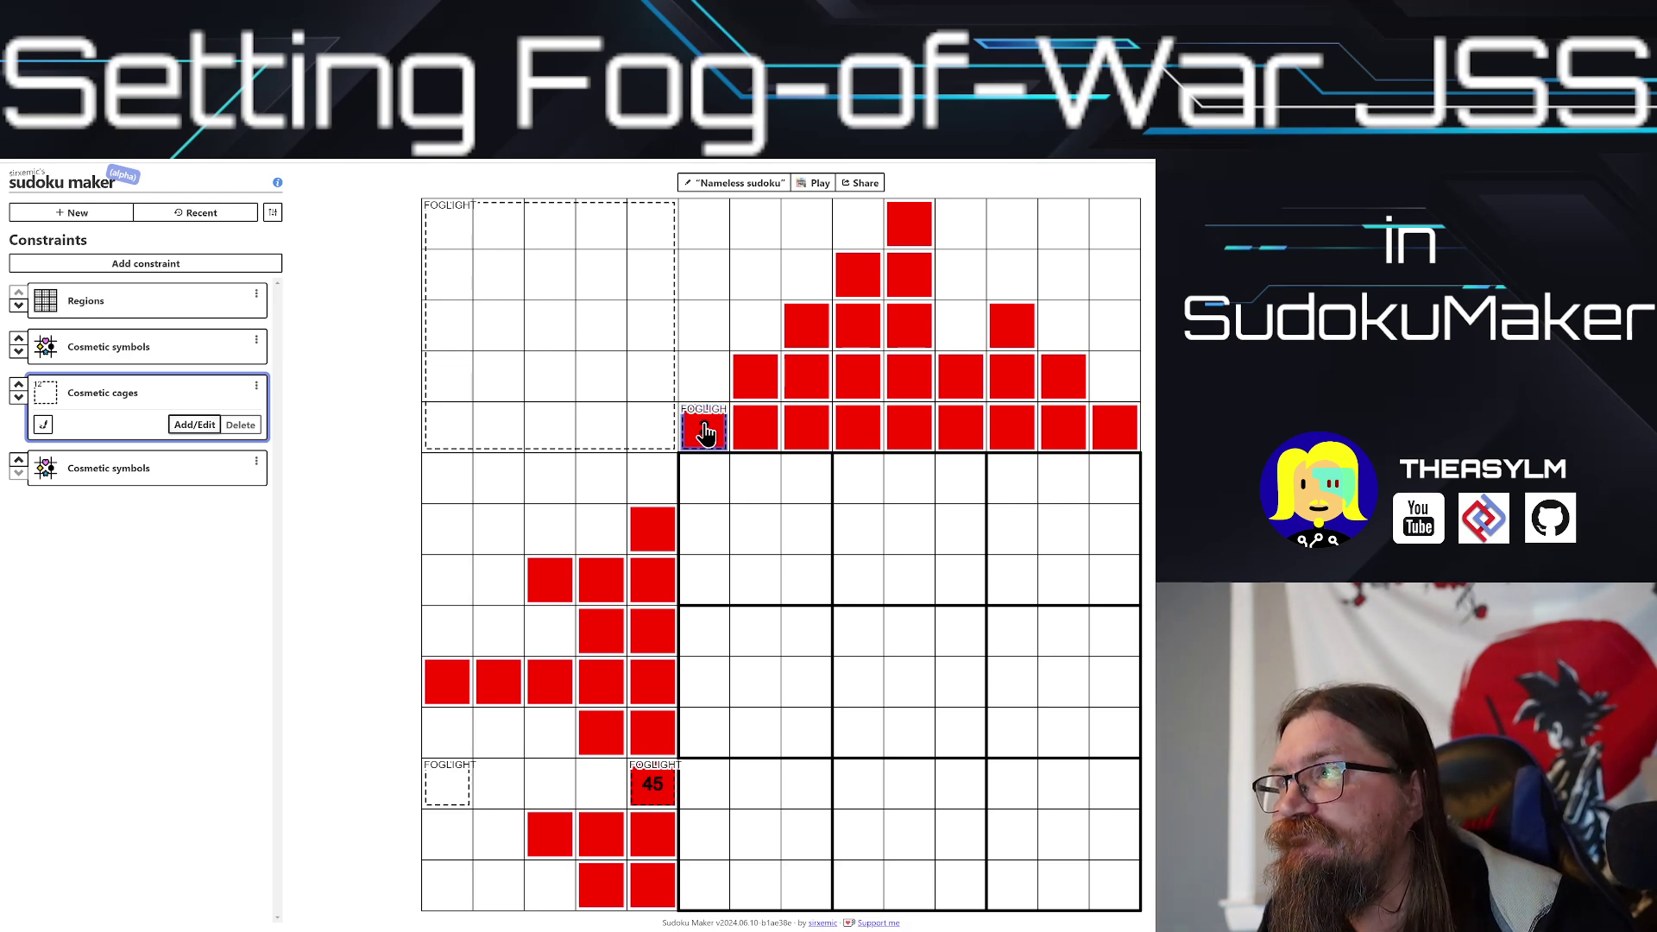
{"action": "key", "text": "BackSpace"}
{"action": "key", "text": "BackSpace"}
{"action": "key", "text": "BackSpace"}
{"action": "key", "text": "BackSpace"}
{"action": "type", "text": "FO"}
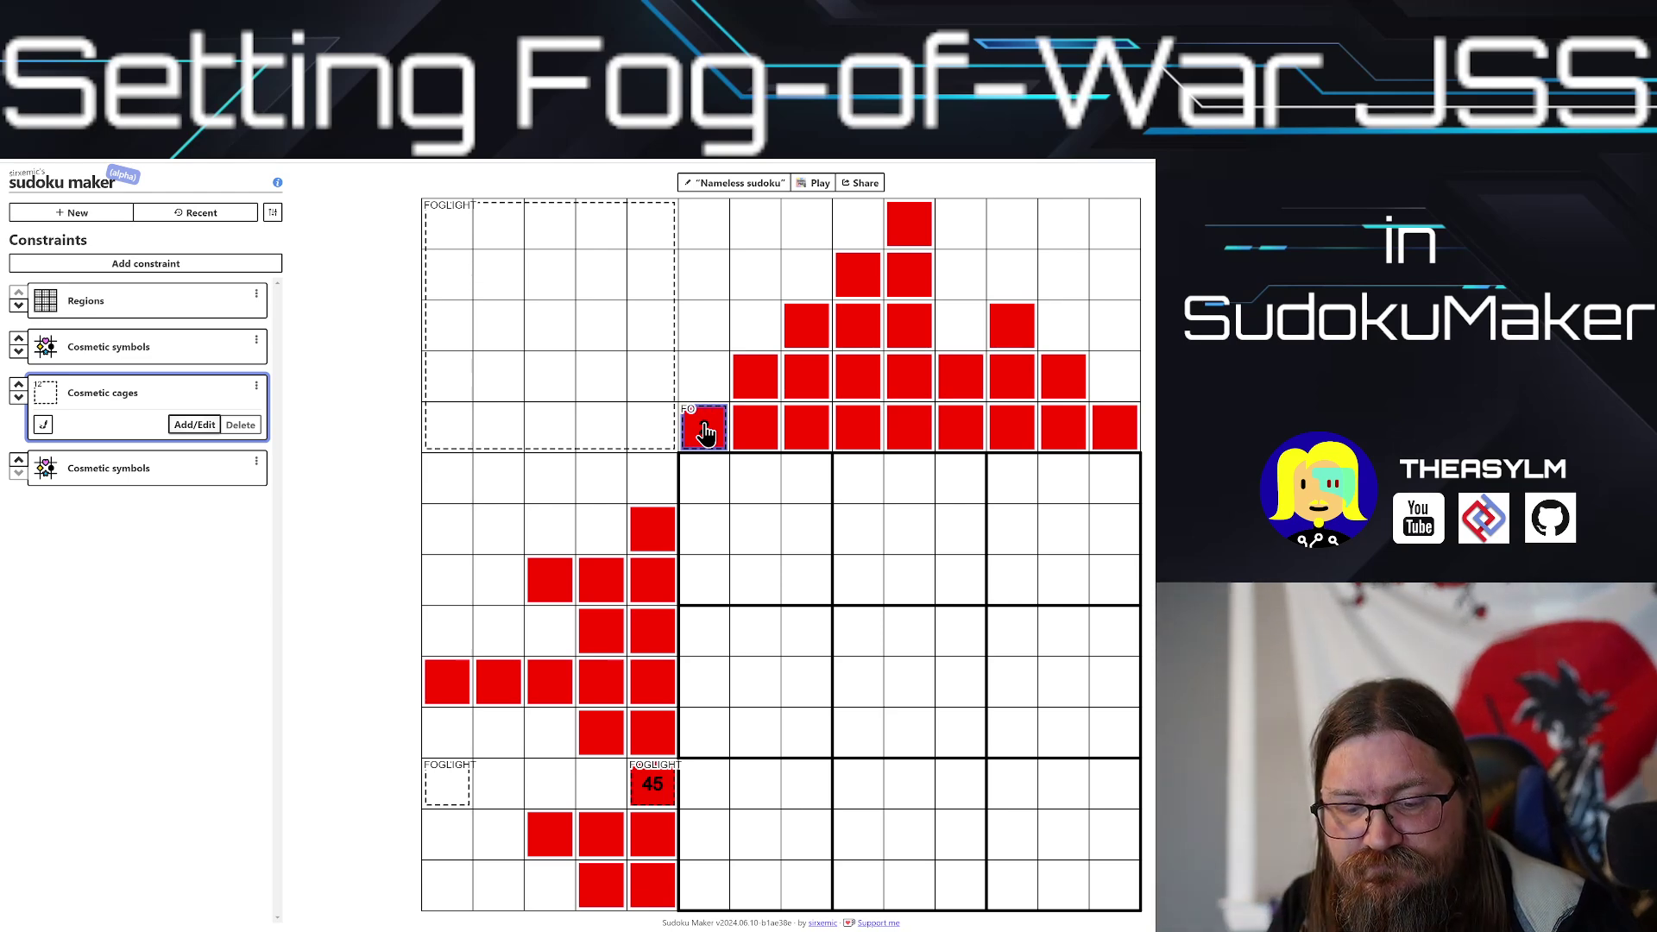
{"action": "type", "text": "GLIH"}
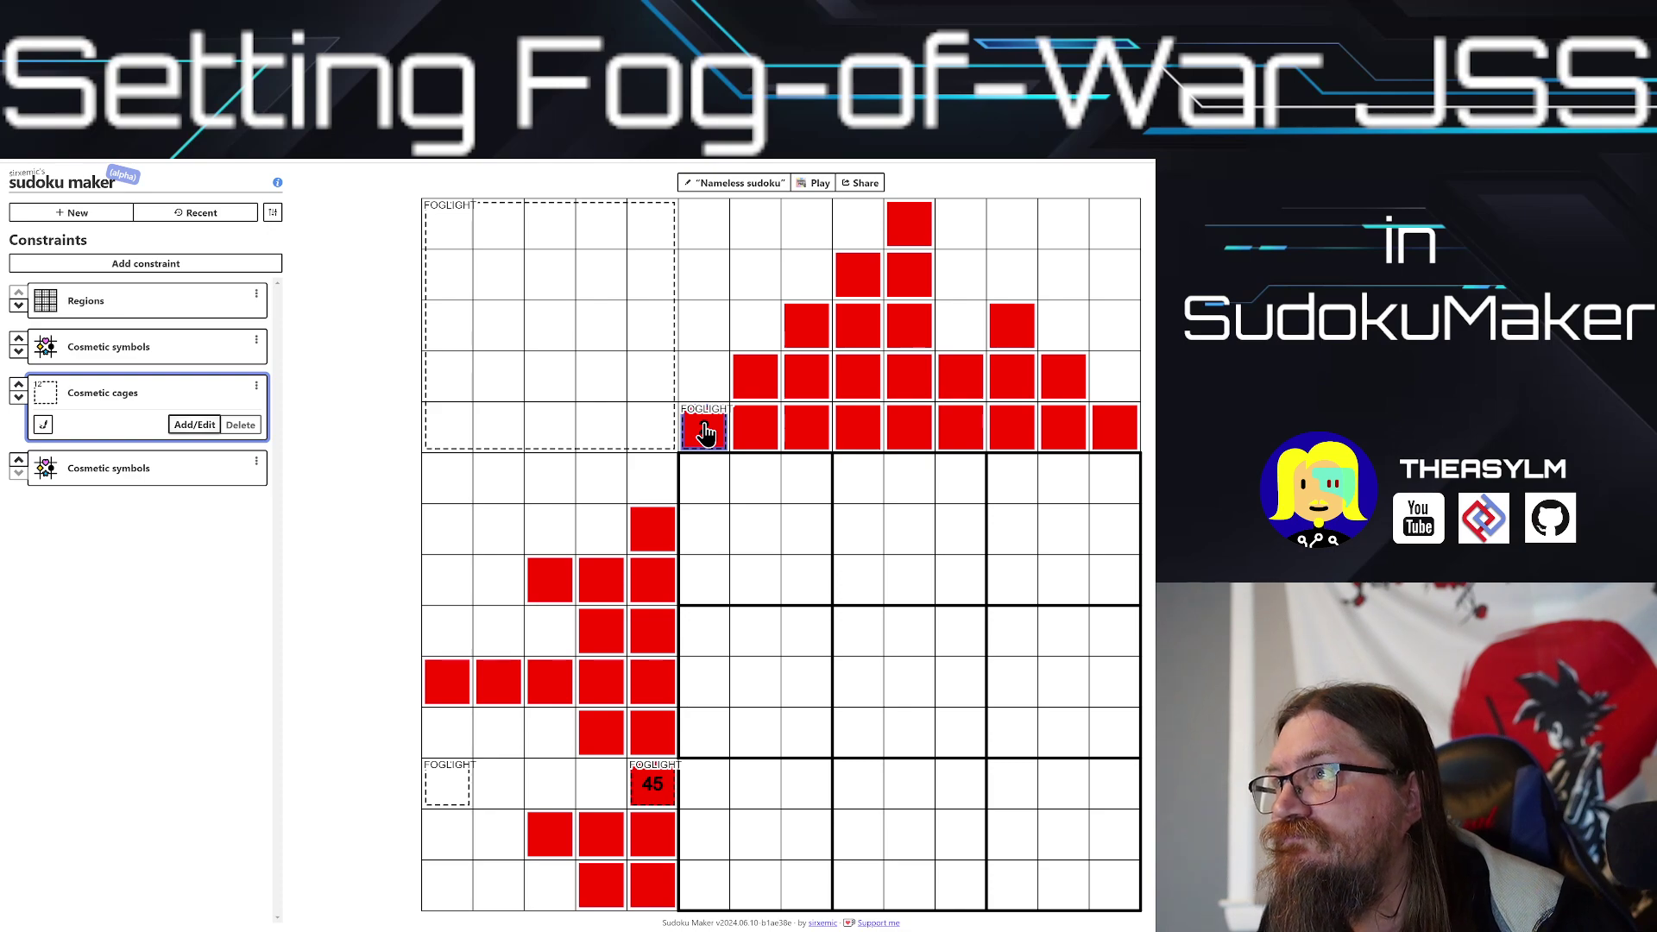
{"action": "type", "text": "2"}
{"action": "left_click", "coordinate": [231, 394]}
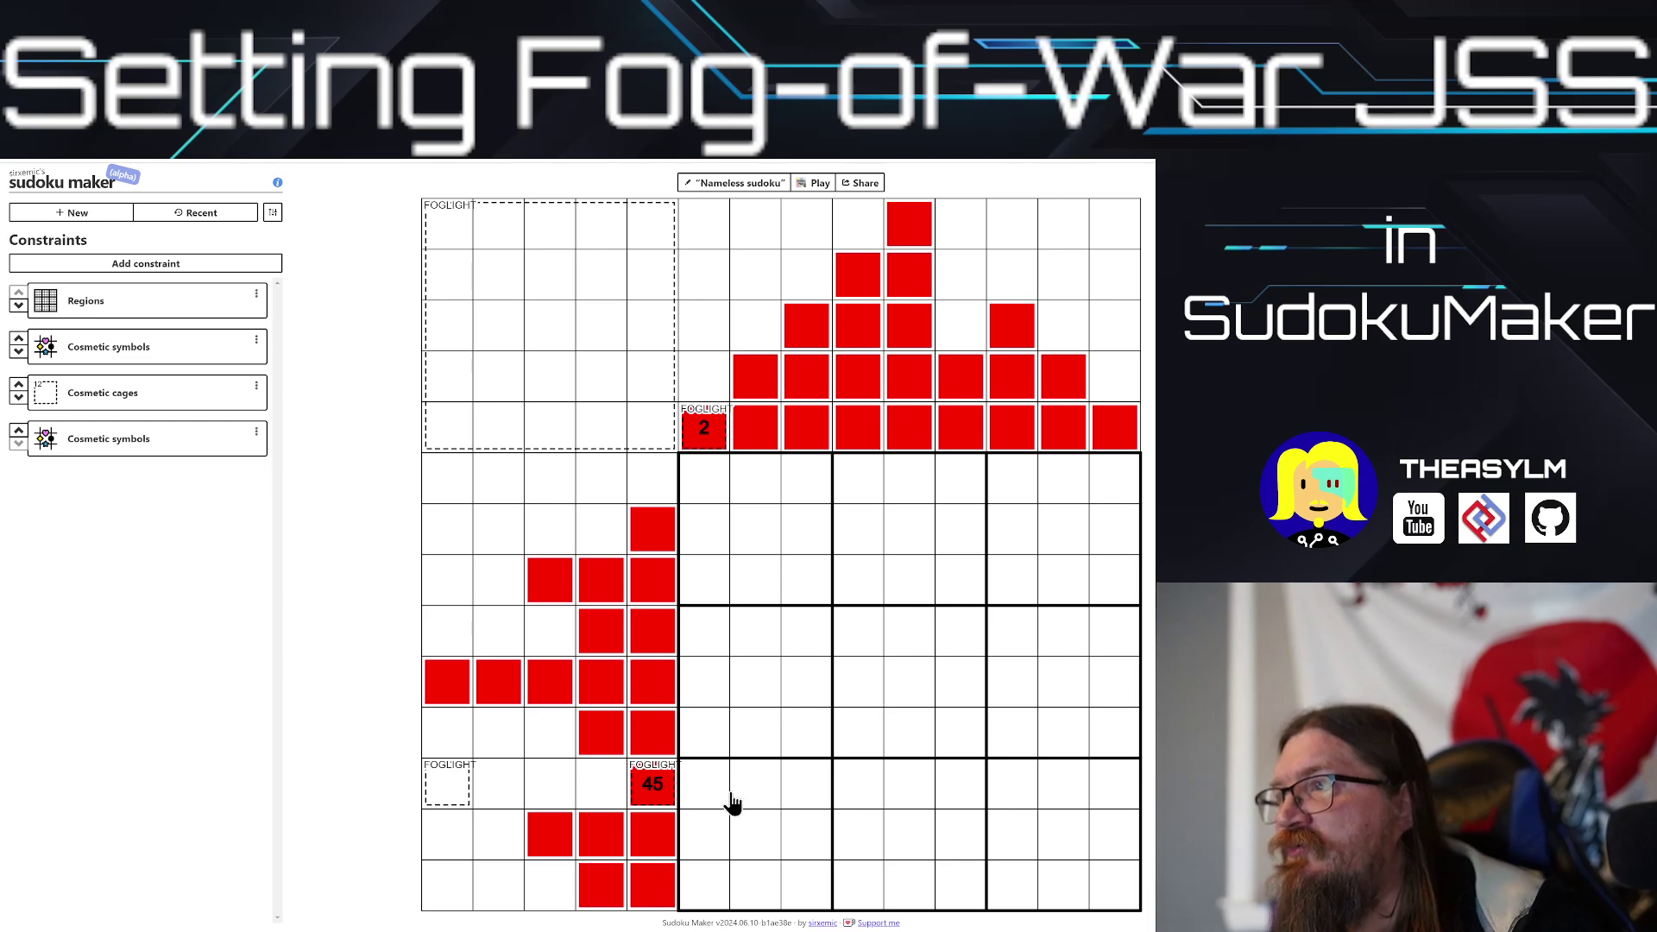
Step: Enter the digit 2 in the 9×9 block's first cell beside the 45 clue
{"action": "left_click", "coordinate": [705, 784]}
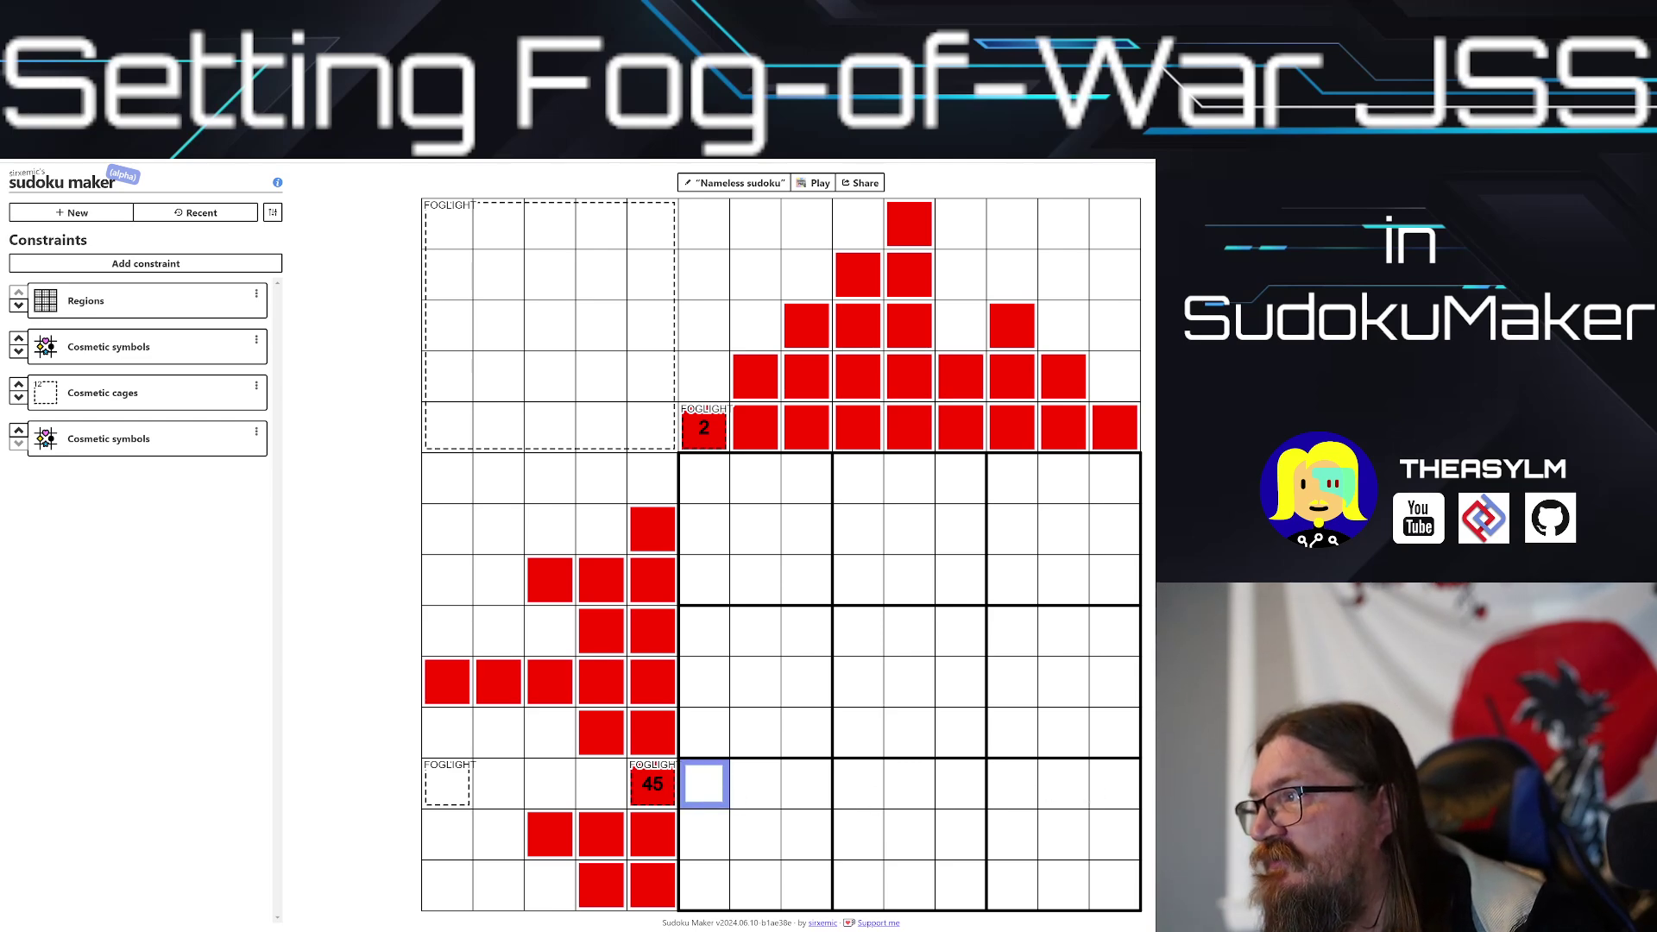
{"action": "type", "text": "2"}
{"action": "key", "text": "Escape"}
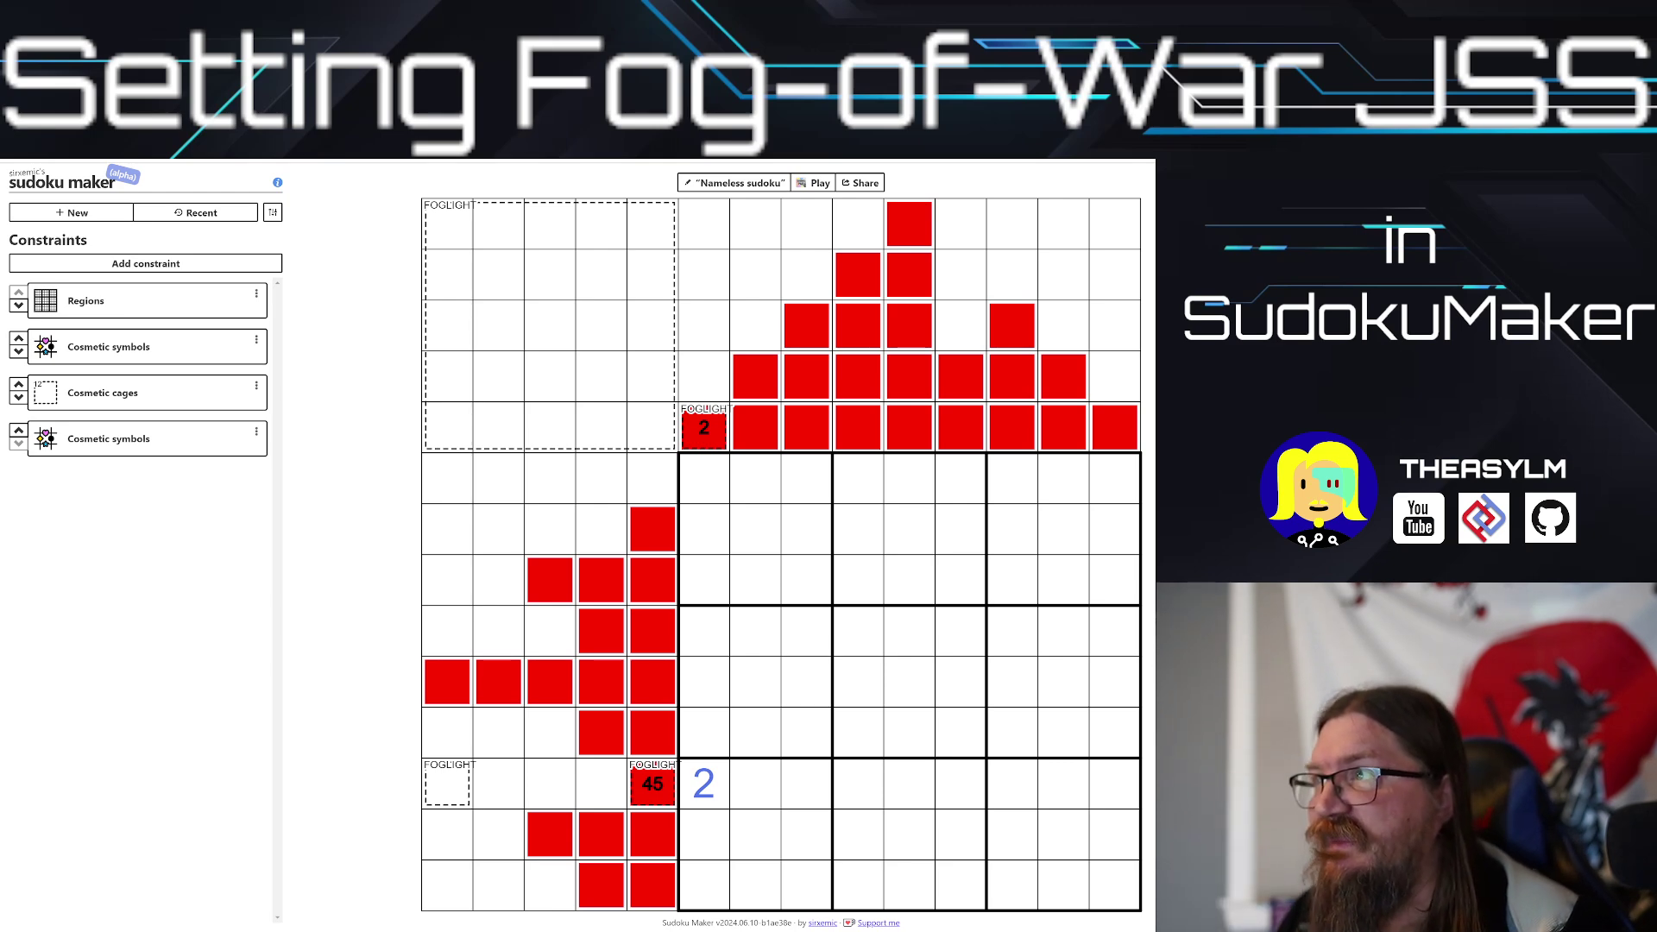
Step: Start a playtest to examine which cells and clues the added FOGLIGHT cages reveal
{"action": "left_click", "coordinate": [819, 190]}
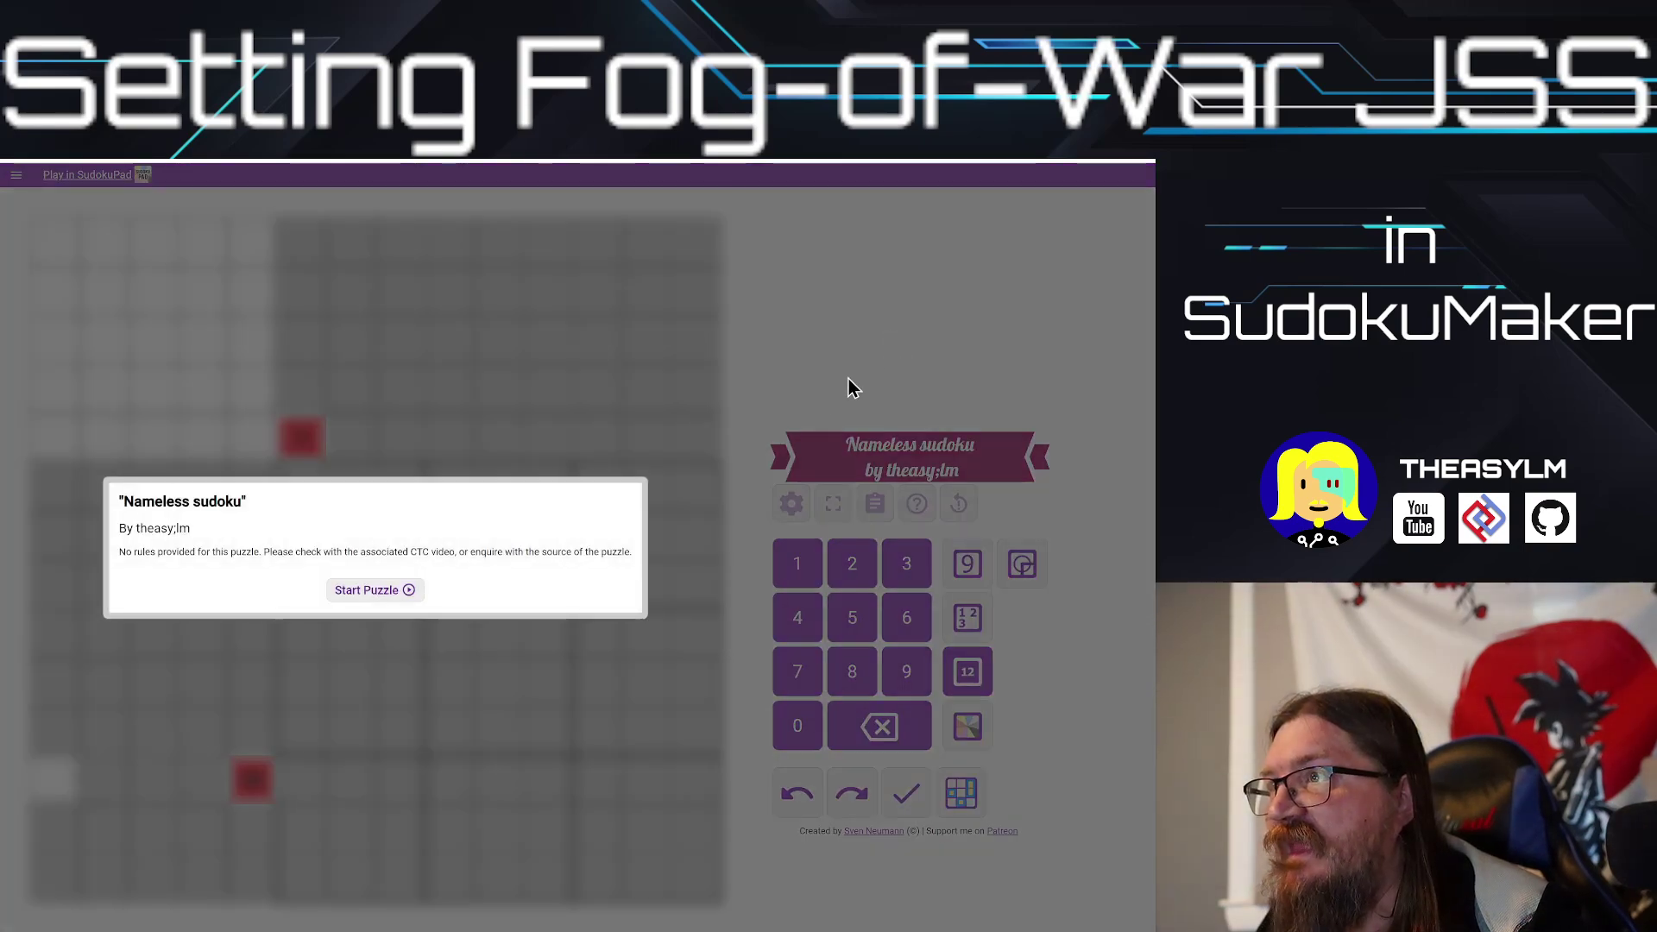
{"action": "left_click", "coordinate": [379, 591]}
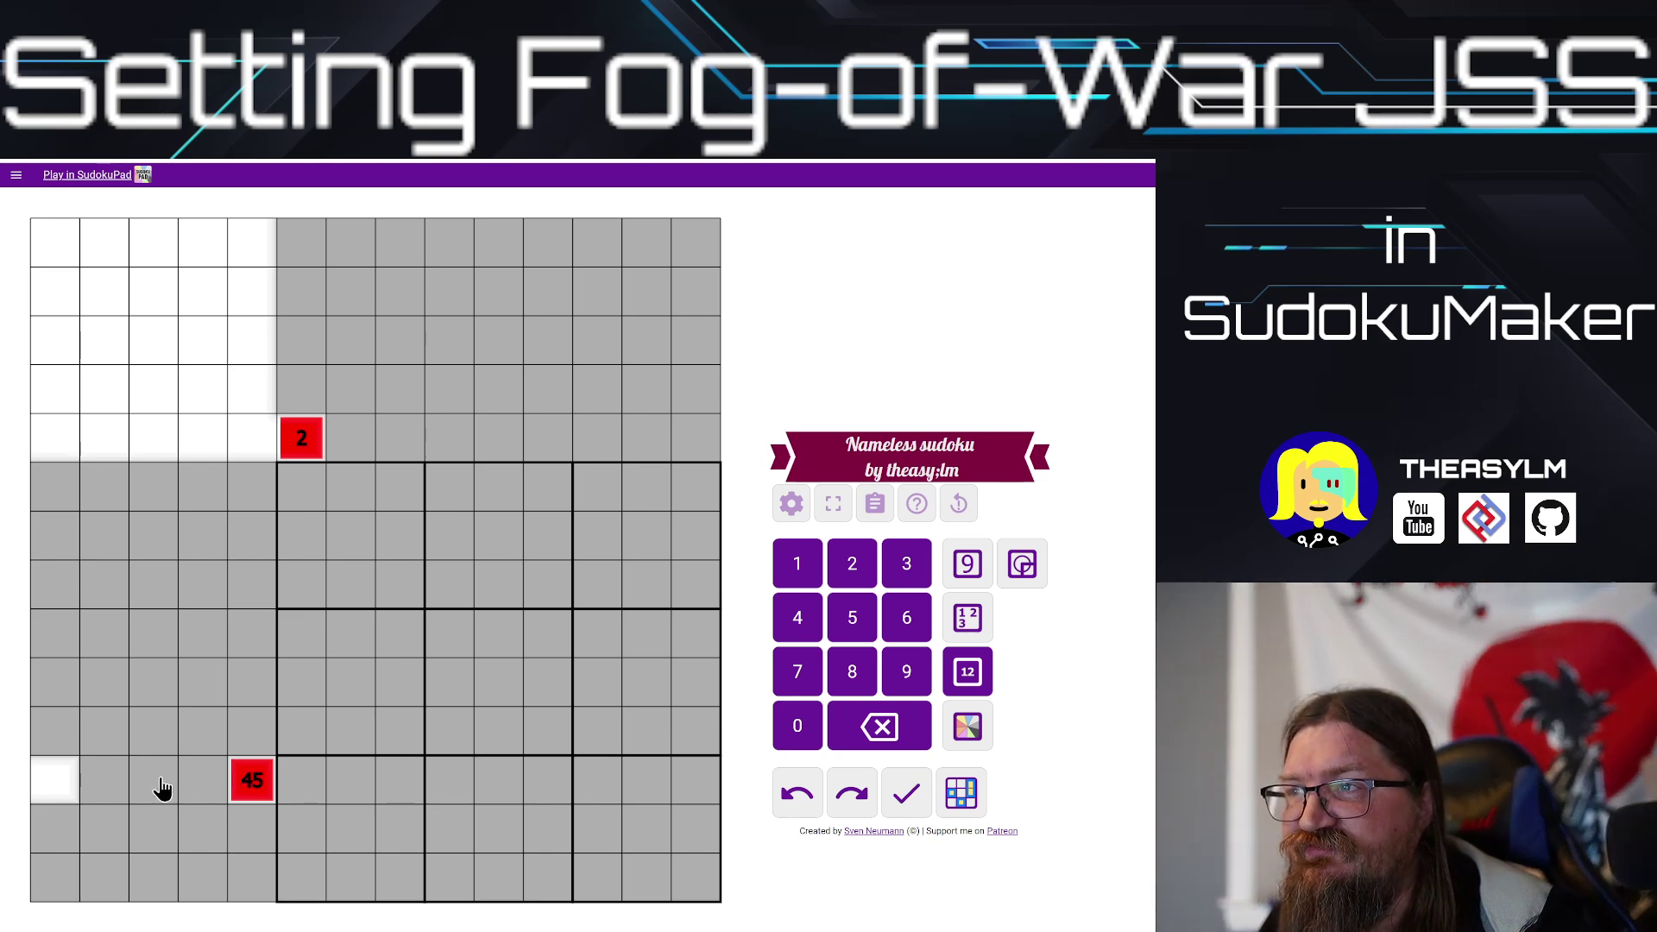
Step: Enter the digit 2 in the playtest's 9×9 block cell beside the 45 clue to test how it clears fog
{"action": "left_click", "coordinate": [307, 792]}
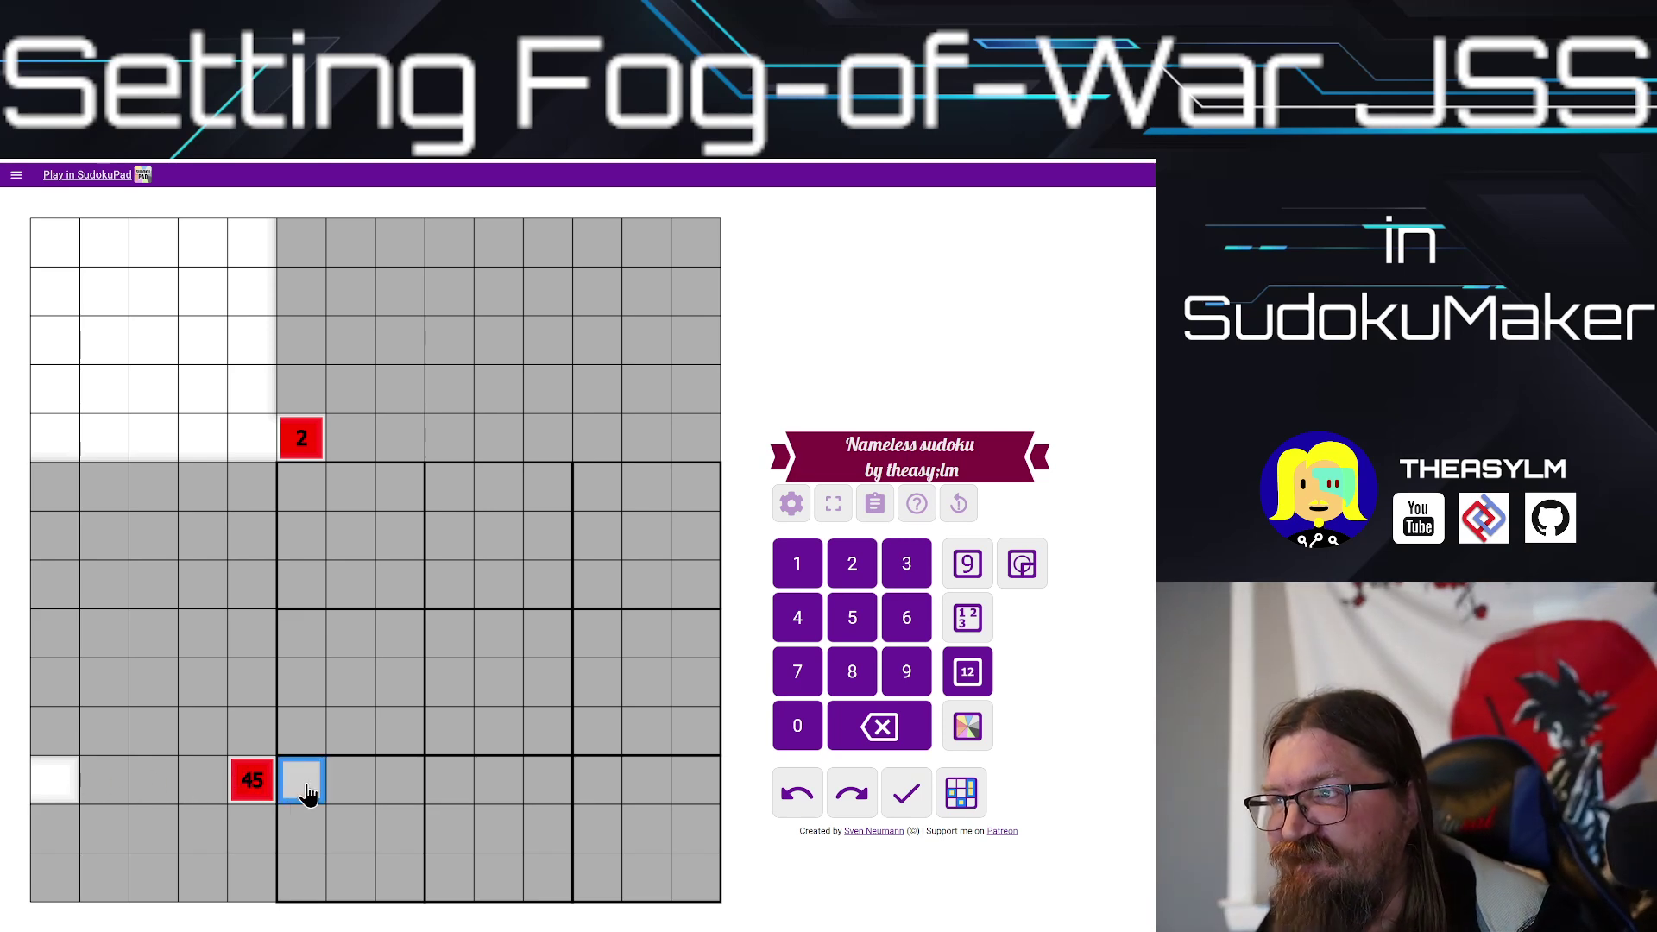
{"action": "left_click_drag", "start_coordinate": [306, 792], "coordinate": [716, 792]}
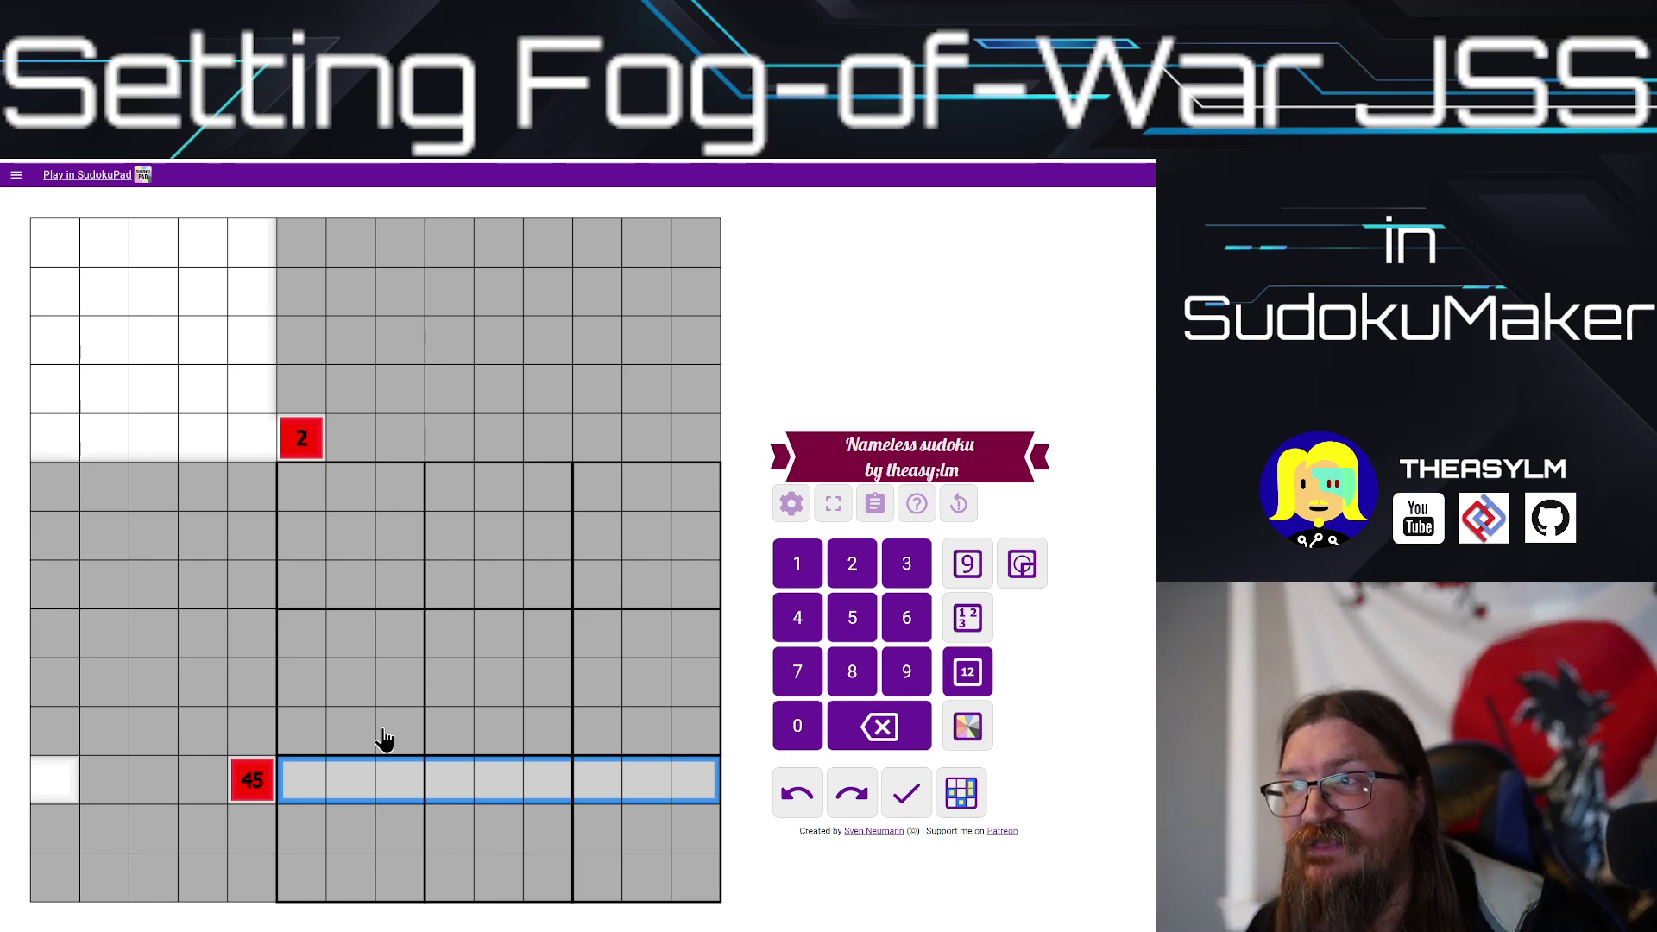
{"action": "left_click", "coordinate": [319, 782]}
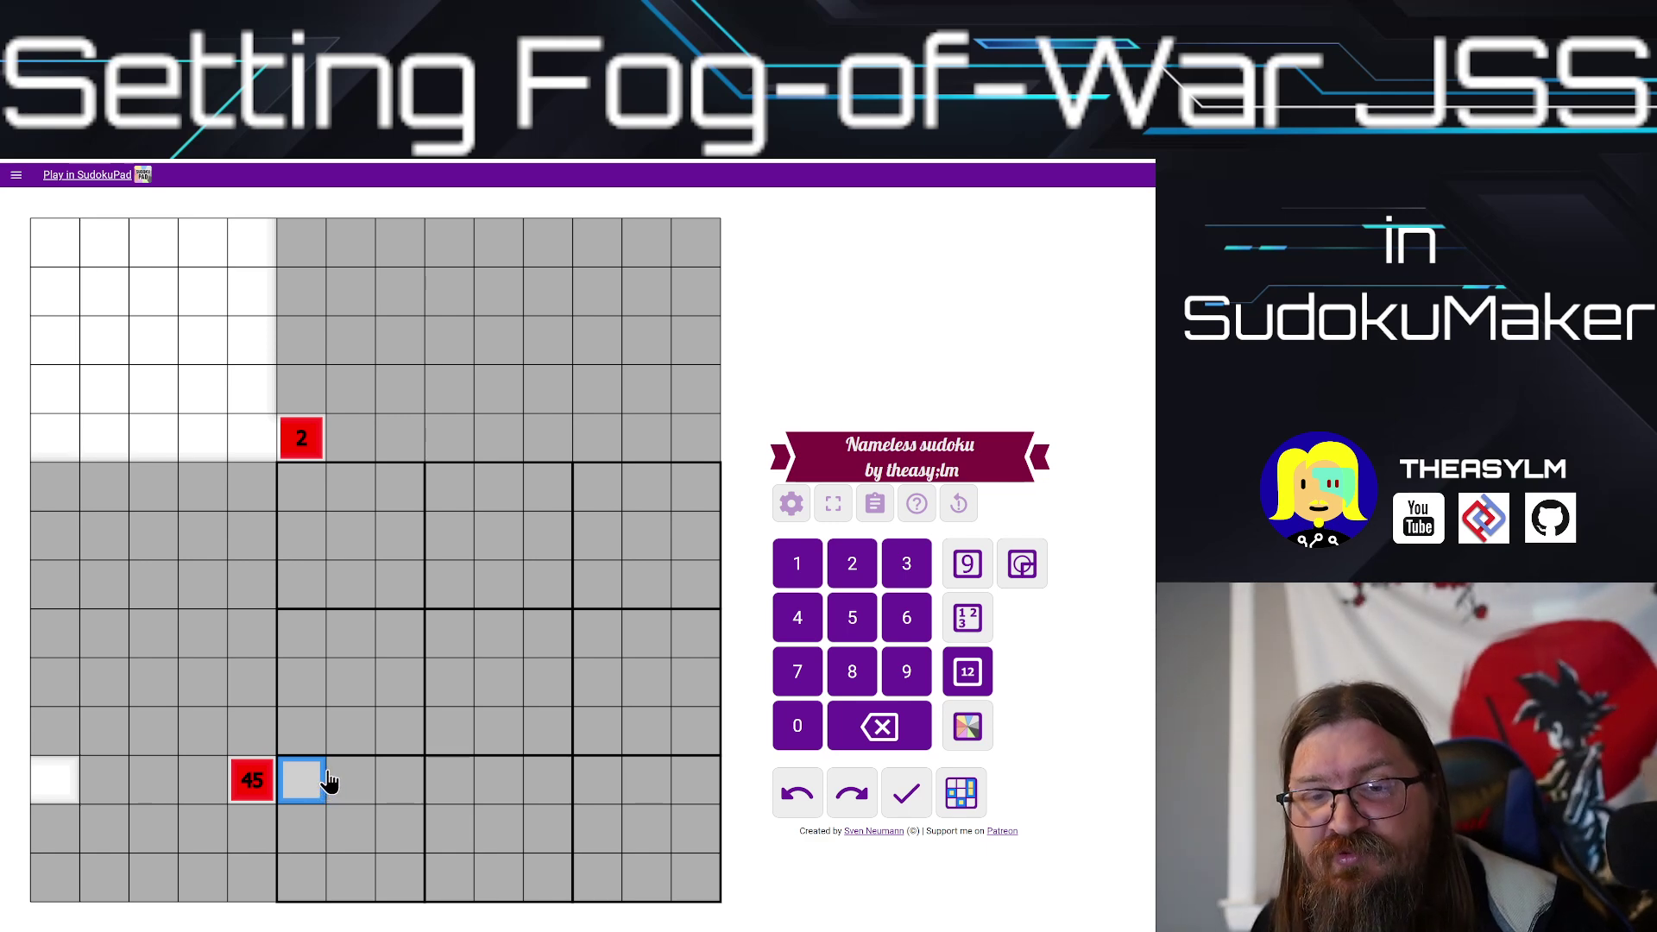
{"action": "key", "text": "2"}
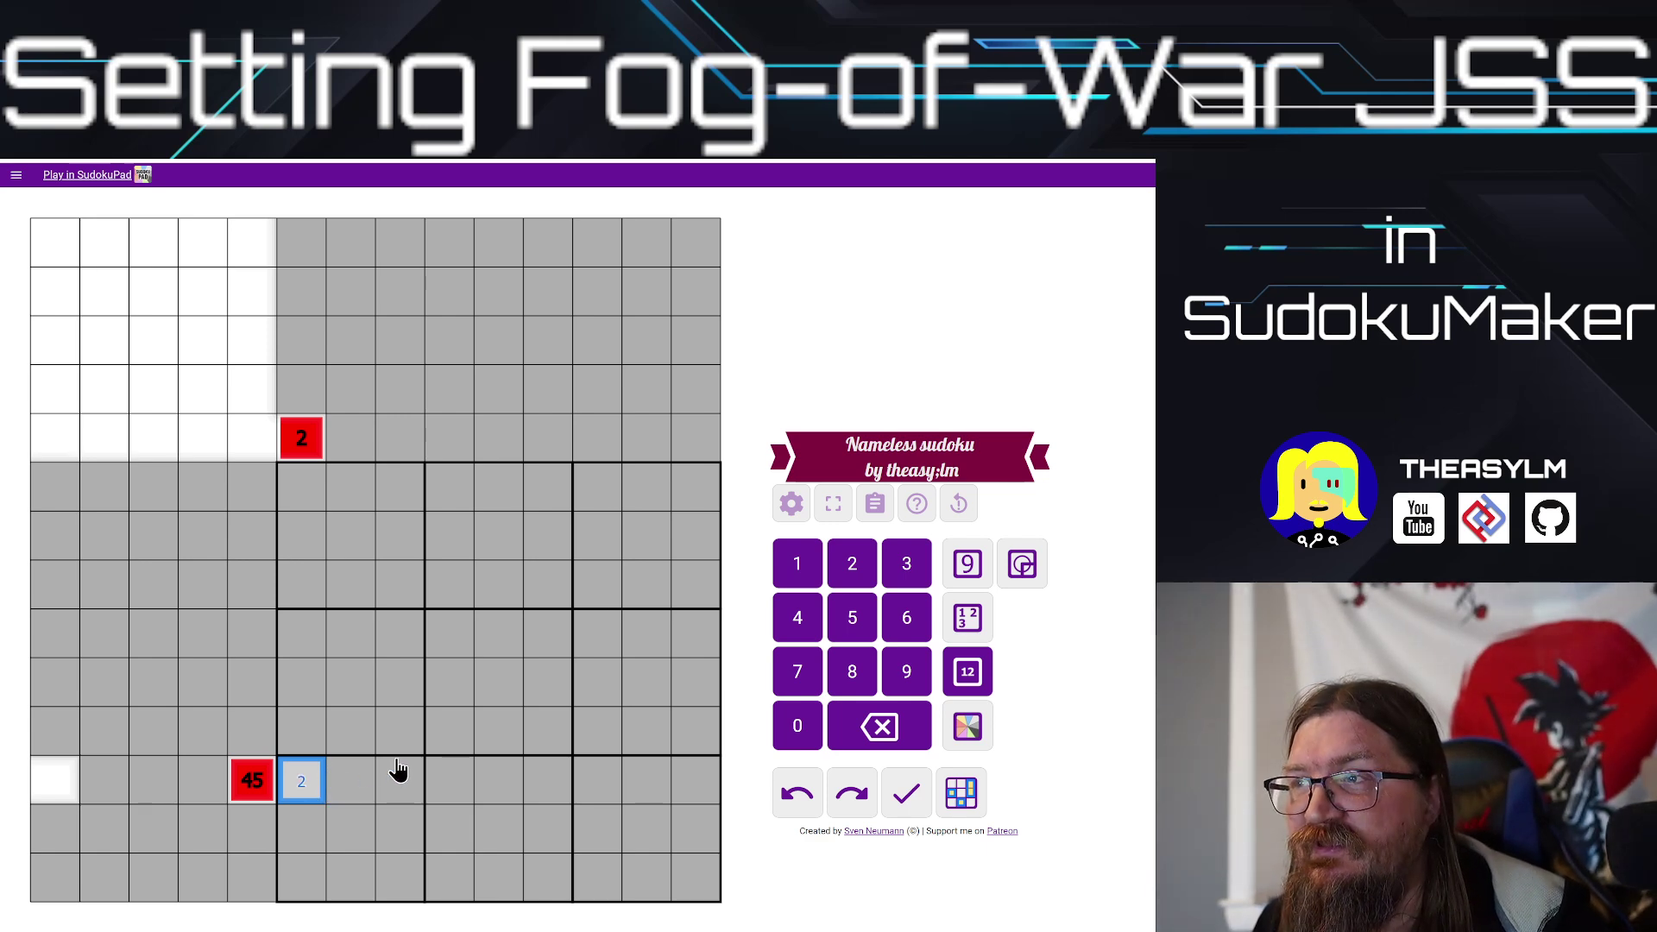
{"action": "key", "text": "z"}
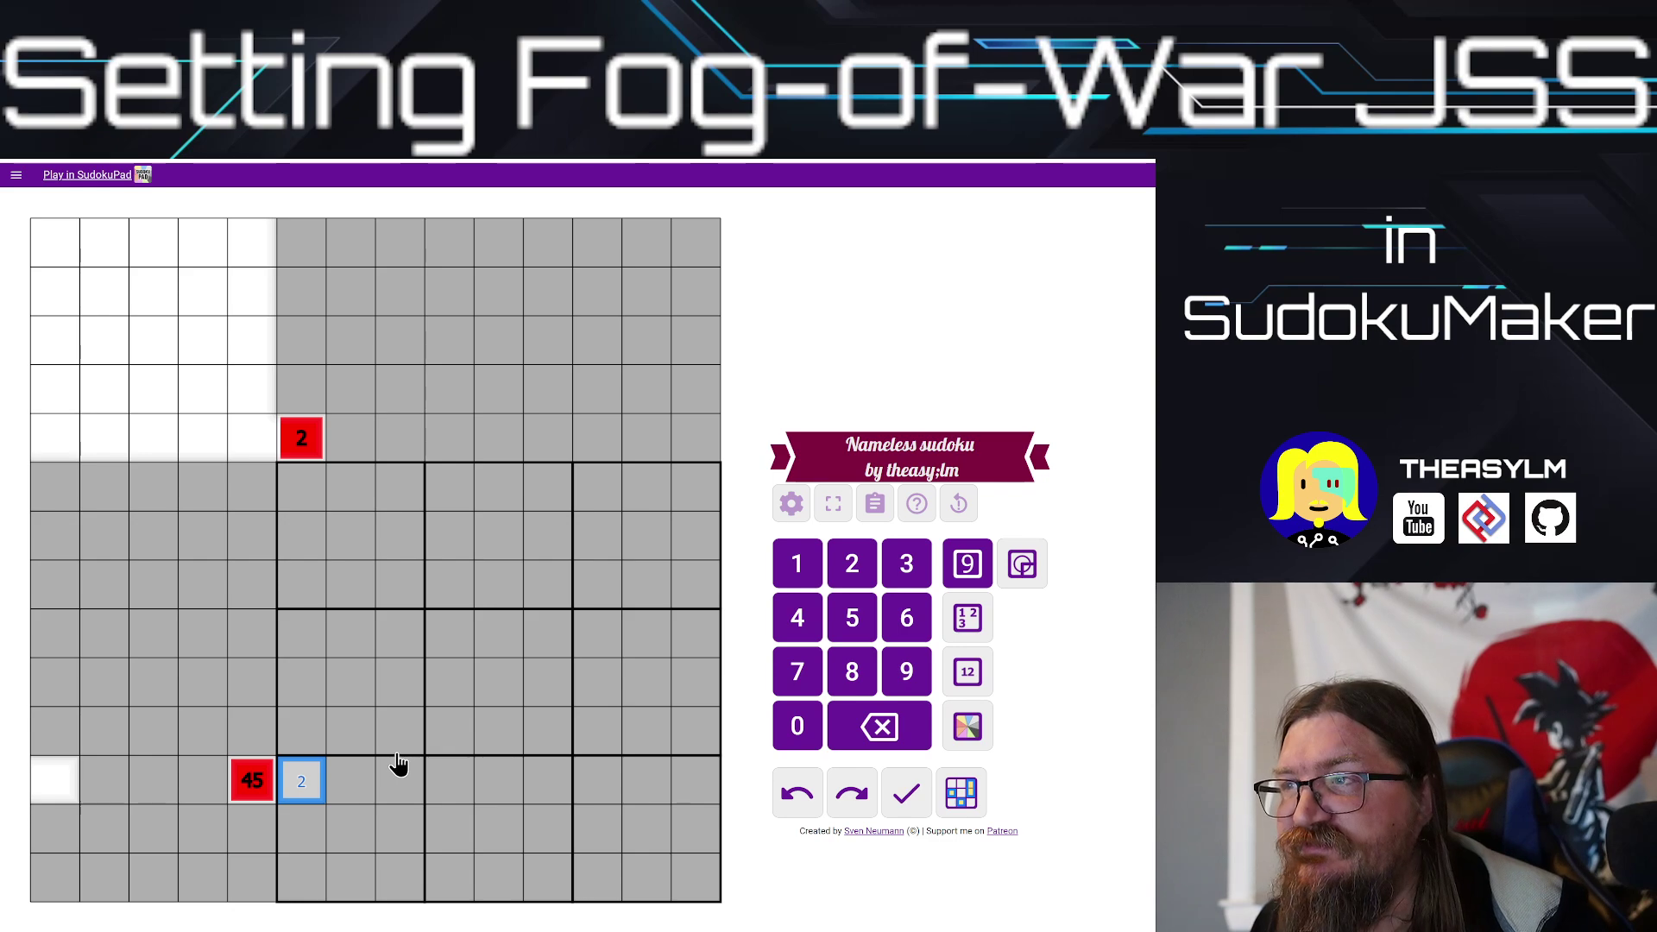
{"action": "key", "text": "2"}
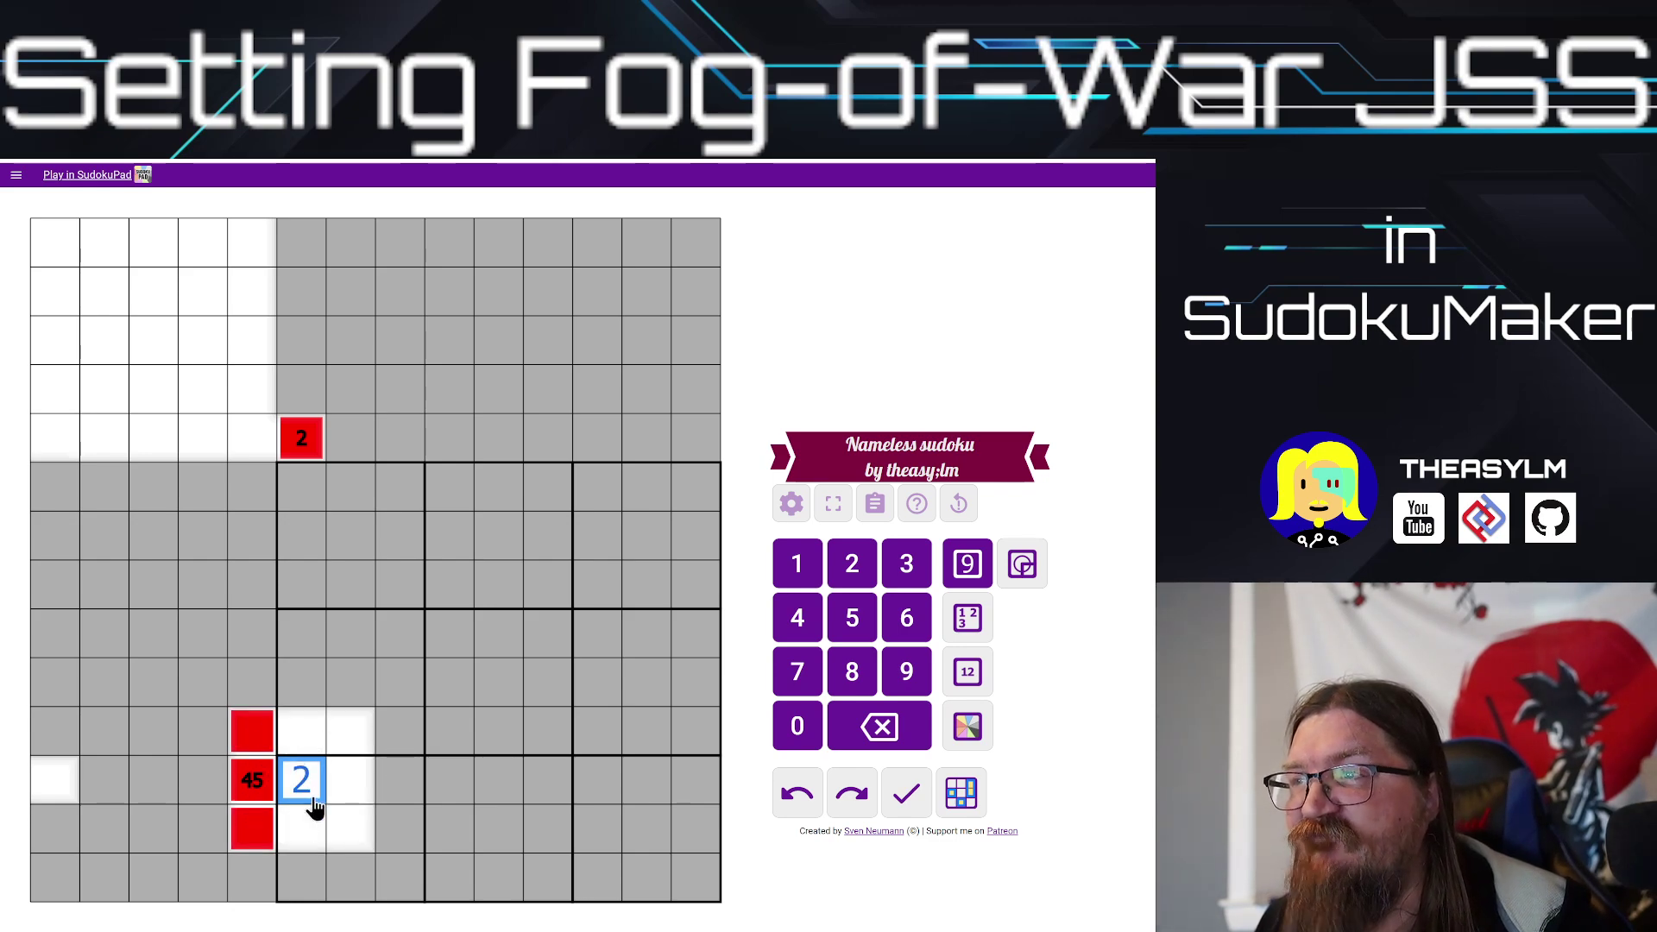
Step: Examine the clue squares around the 45 clue and the still-fogged cells in its row
{"action": "left_click", "coordinate": [252, 742]}
{"action": "left_click_drag", "start_coordinate": [253, 742], "coordinate": [251, 820]}
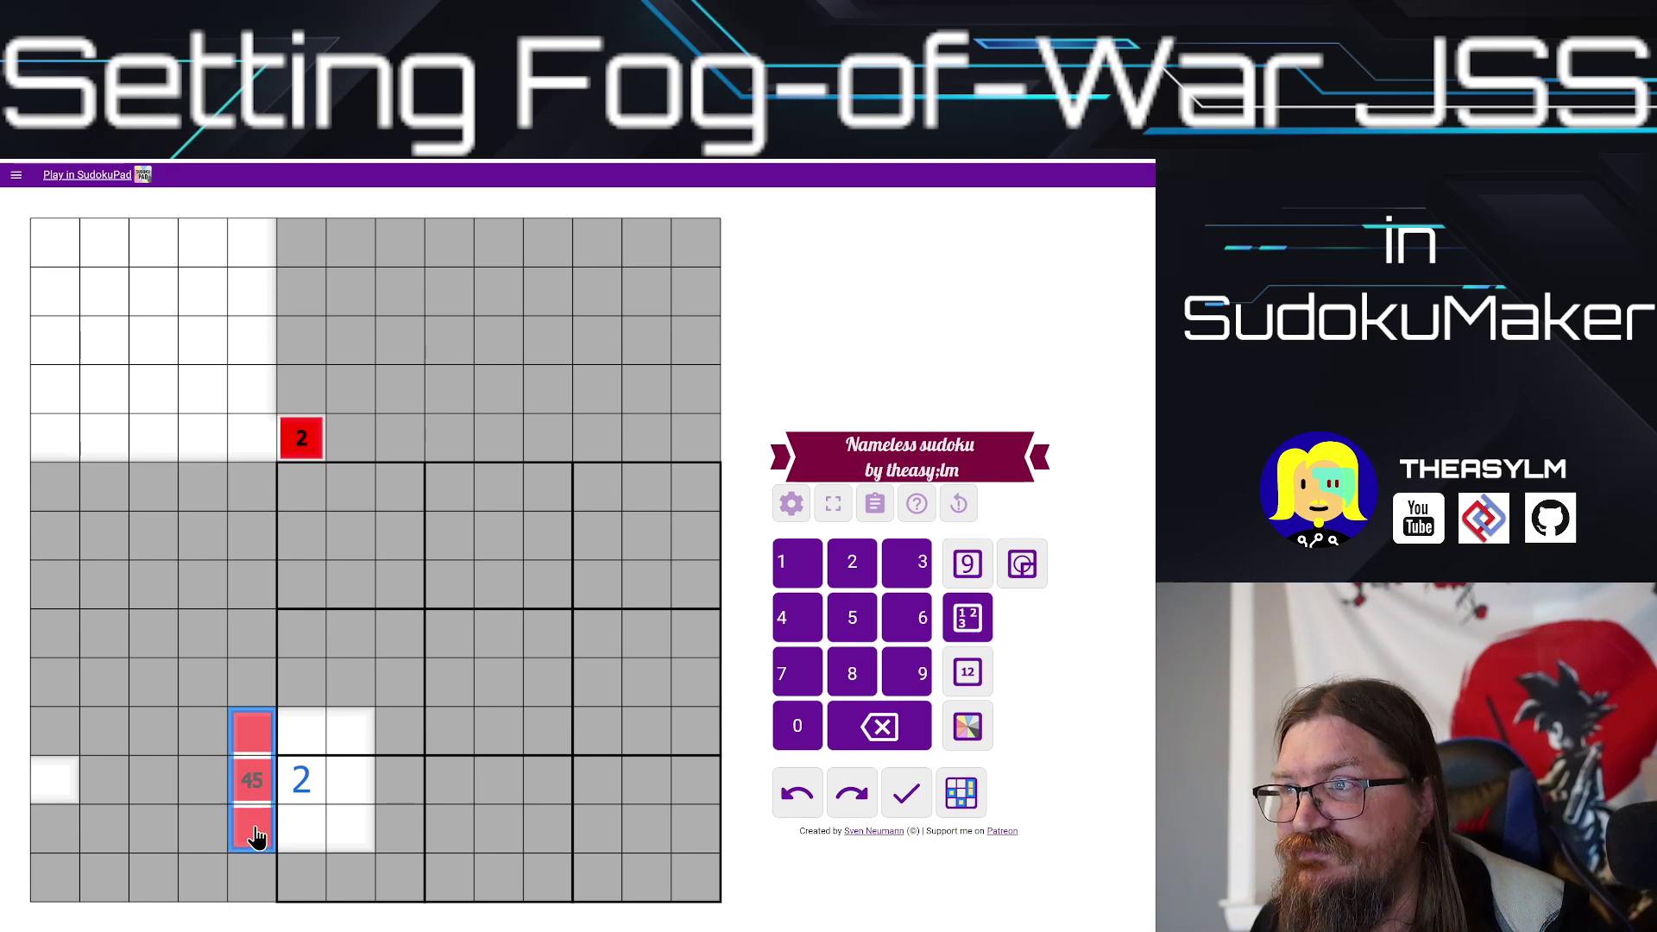
{"action": "left_click", "coordinate": [263, 830]}
{"action": "left_click", "coordinate": [384, 787]}
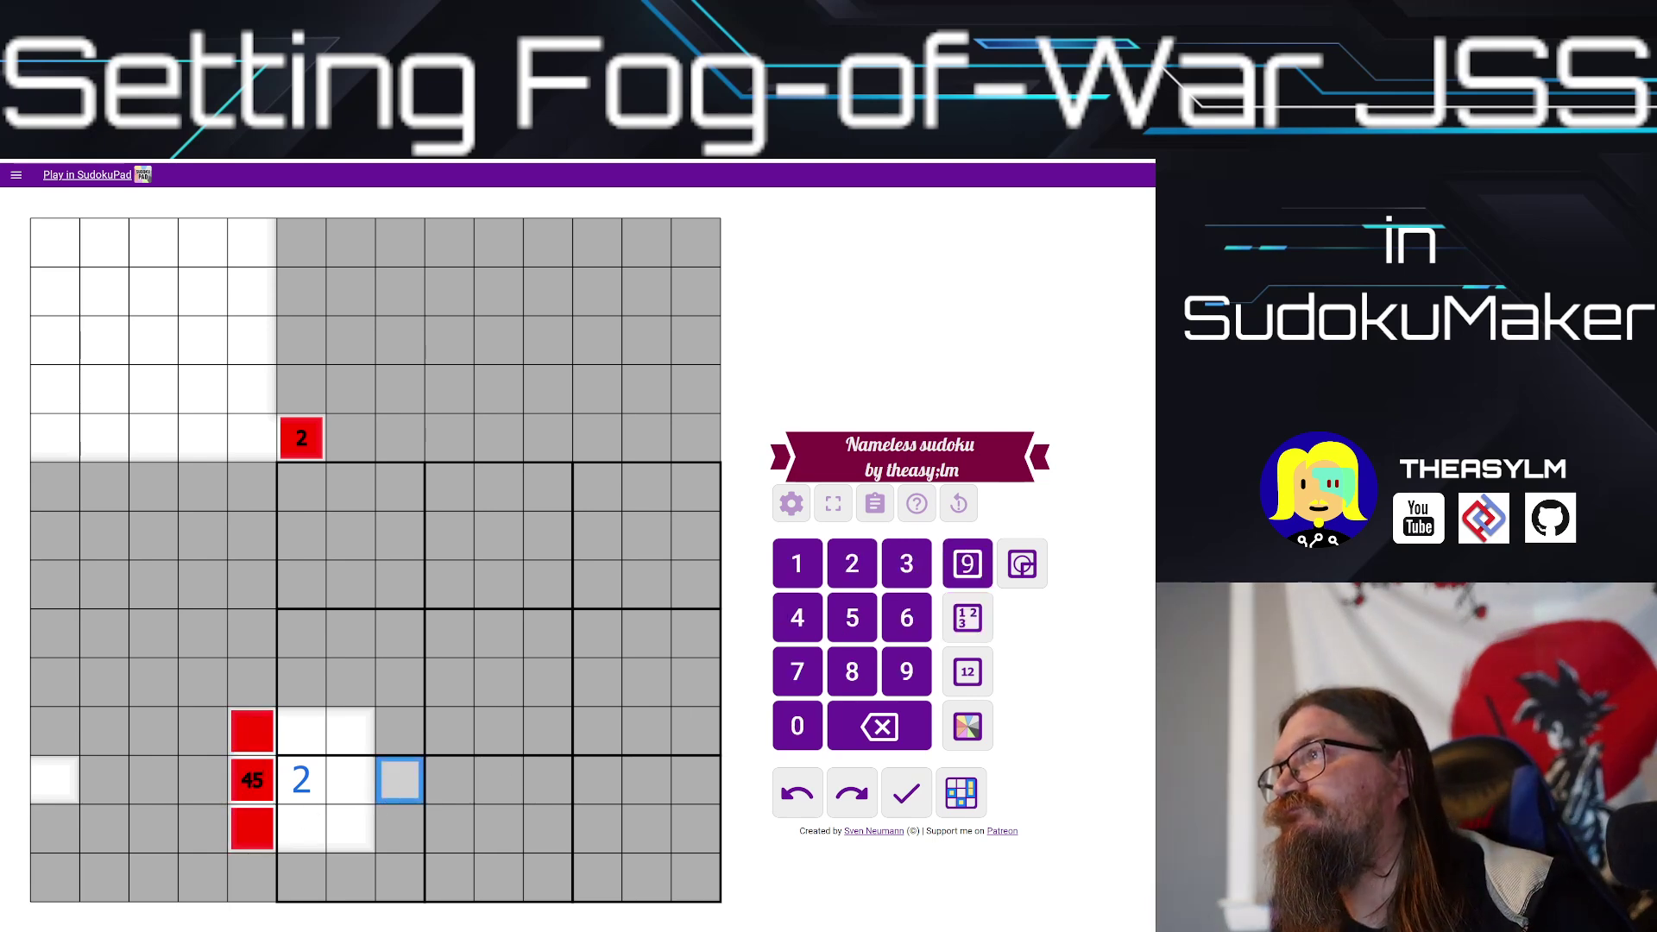
Step: Switch back to Sudoku Maker, delete the 2 clue's separate FOGLIGHT cage, and extend the corner FOGLIGHT cage over that clue's column
{"action": "key", "text": "ctrl+shift+Tab"}
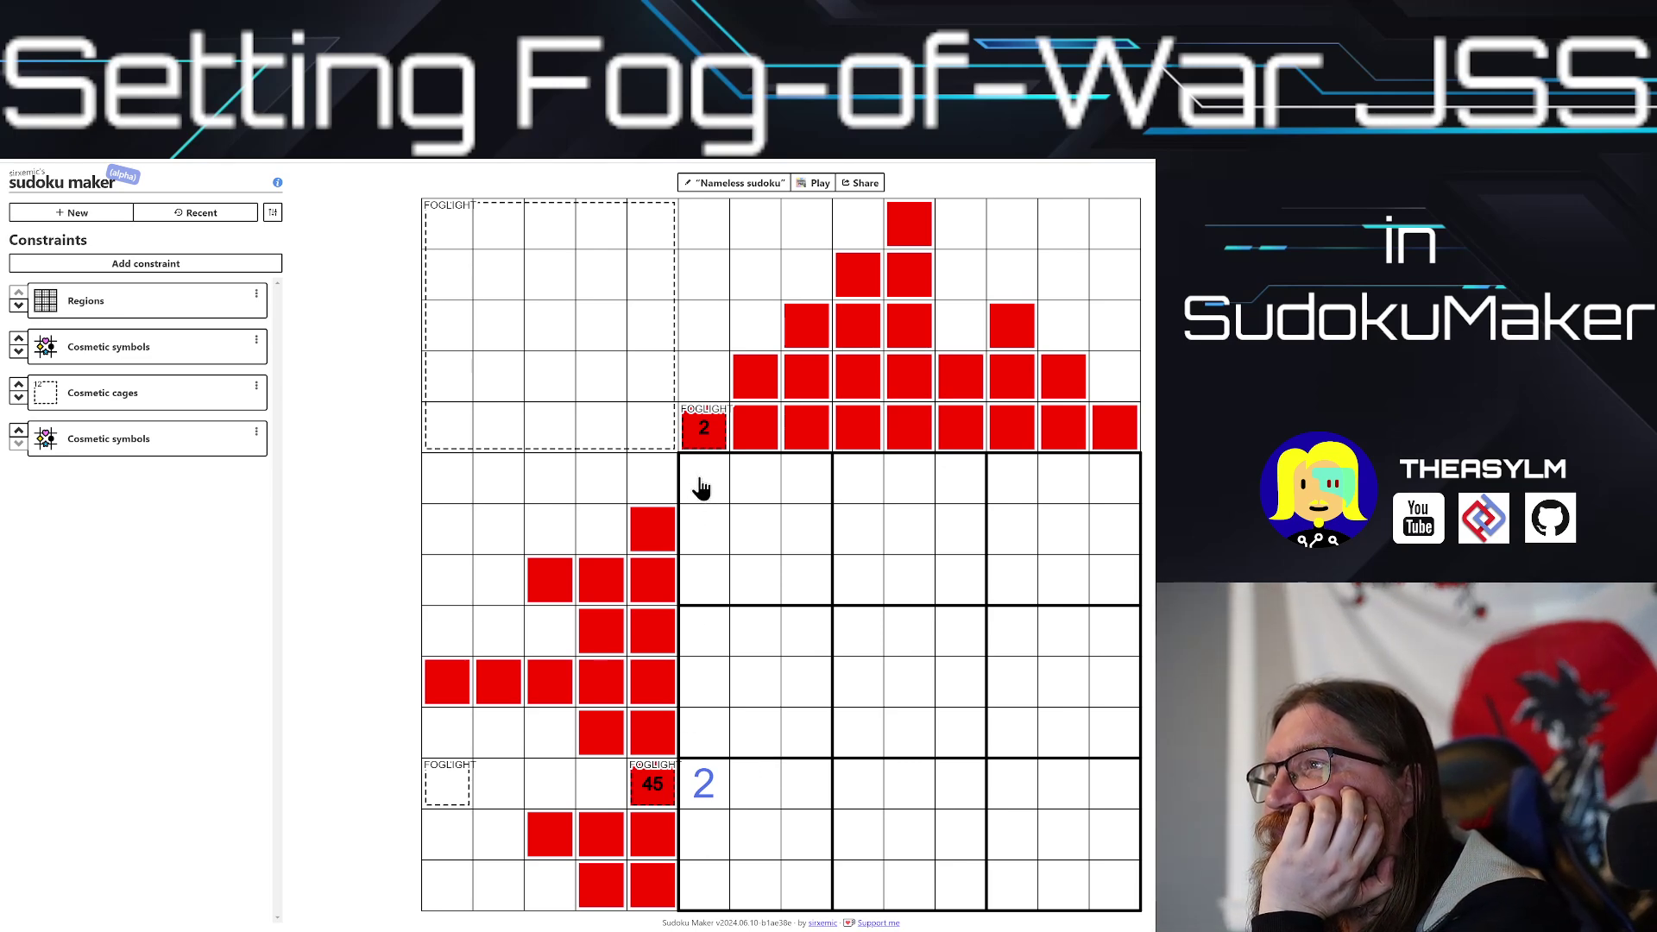
{"action": "left_click", "coordinate": [173, 390]}
{"action": "left_click_drag", "start_coordinate": [708, 423], "coordinate": [699, 230]}
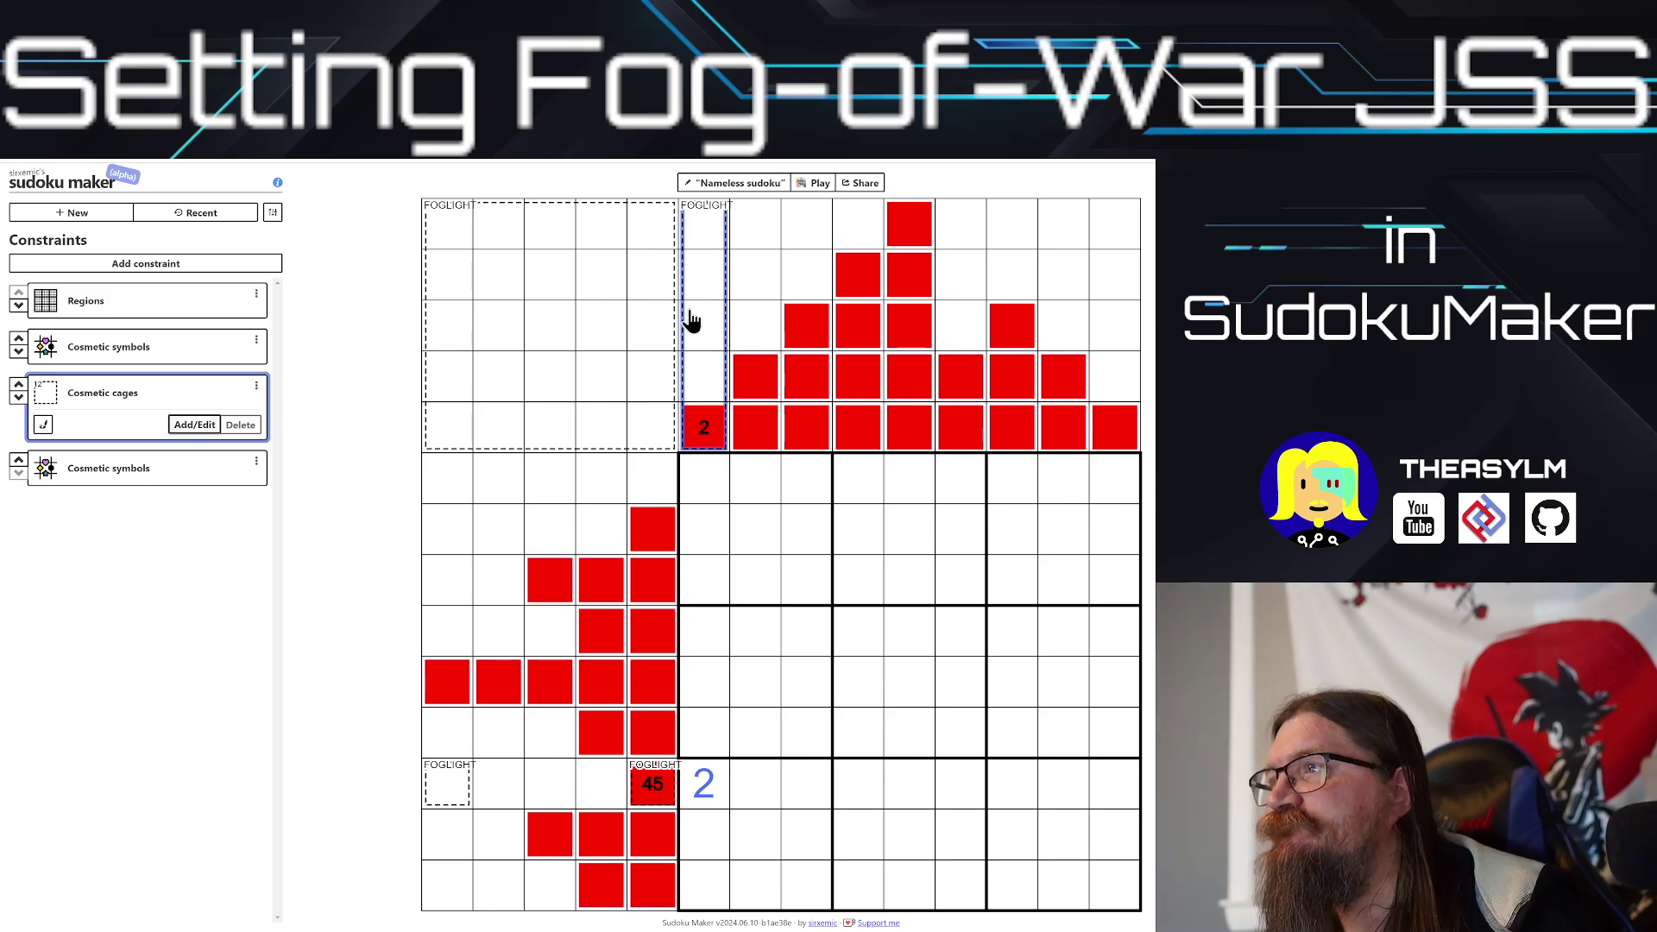
{"action": "key", "text": "Delete"}
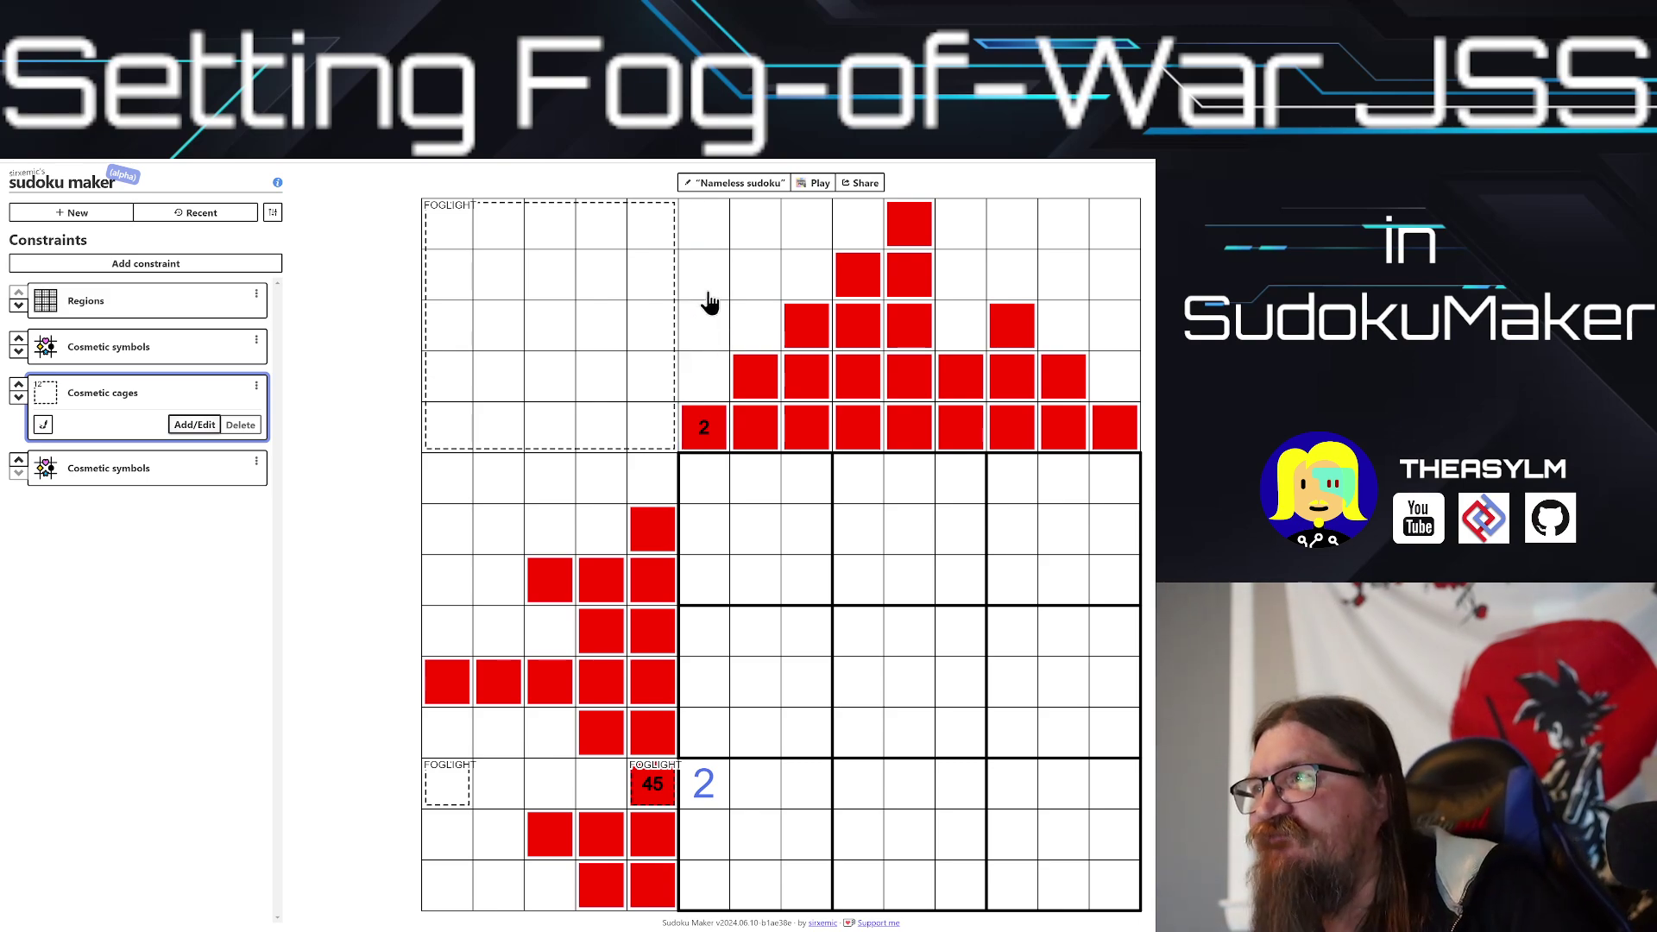
{"action": "mouse_move", "coordinate": [654, 245]}
{"action": "left_mouse_down"}
{"action": "mouse_move", "coordinate": [693, 229]}
{"action": "mouse_move", "coordinate": [708, 423]}
{"action": "left_mouse_up"}
{"action": "key", "text": "2"}
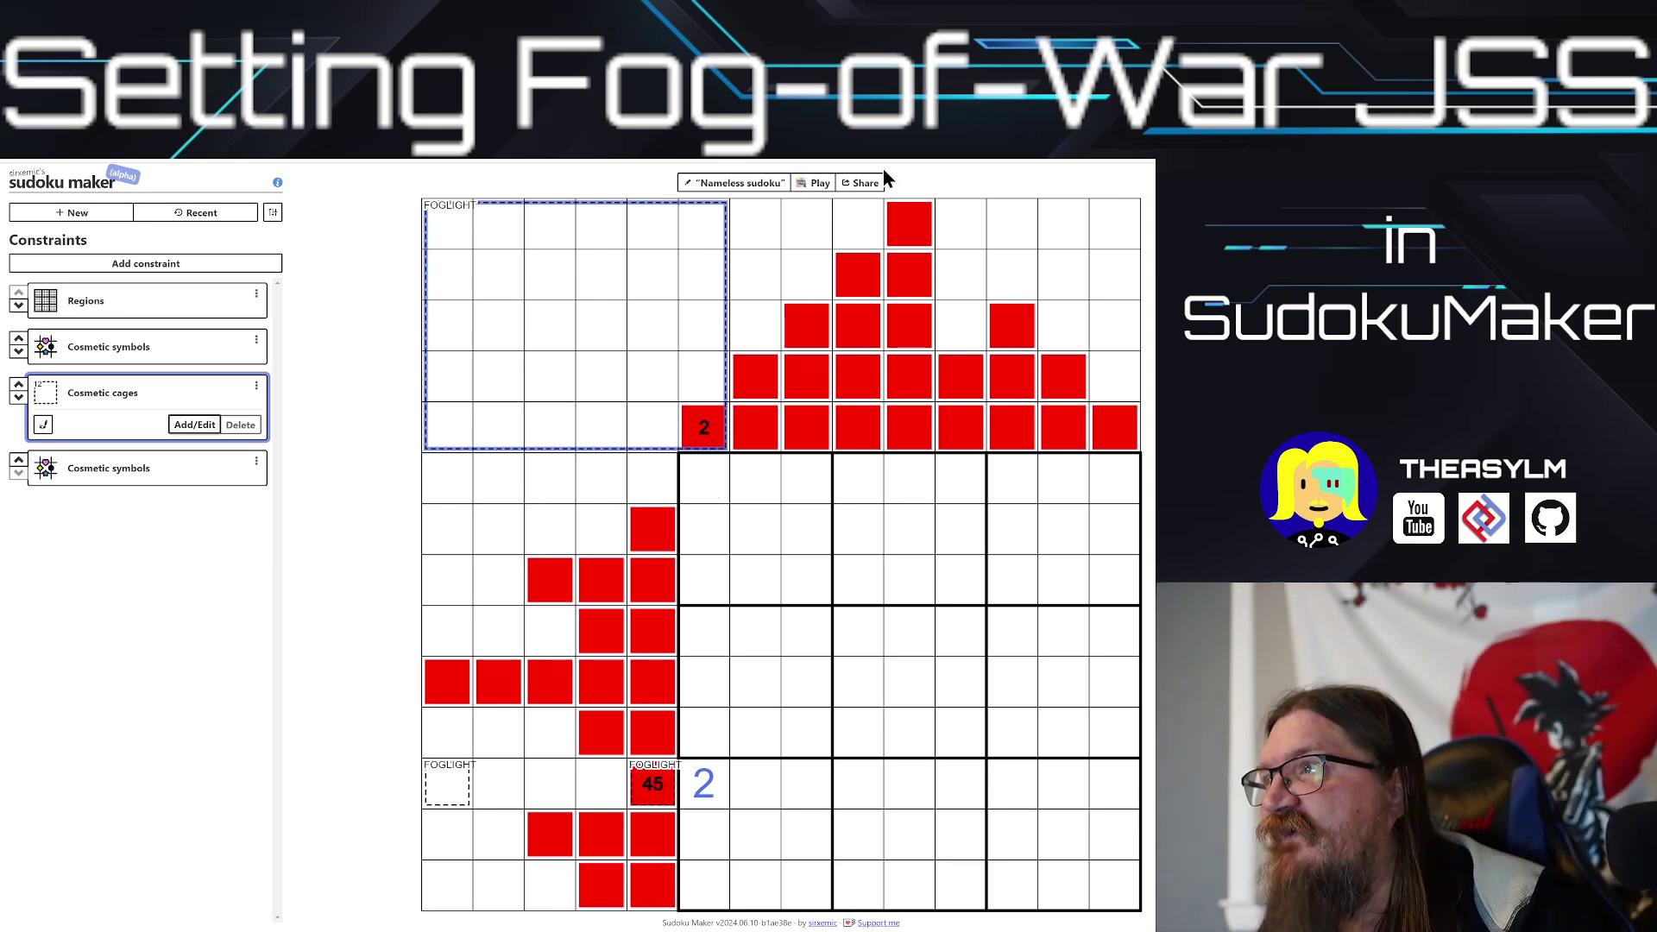
Step: Playtest the enlarged FOGLIGHT cage and enter 2 in the block cell beside the 45 clue
{"action": "left_click", "coordinate": [816, 183]}
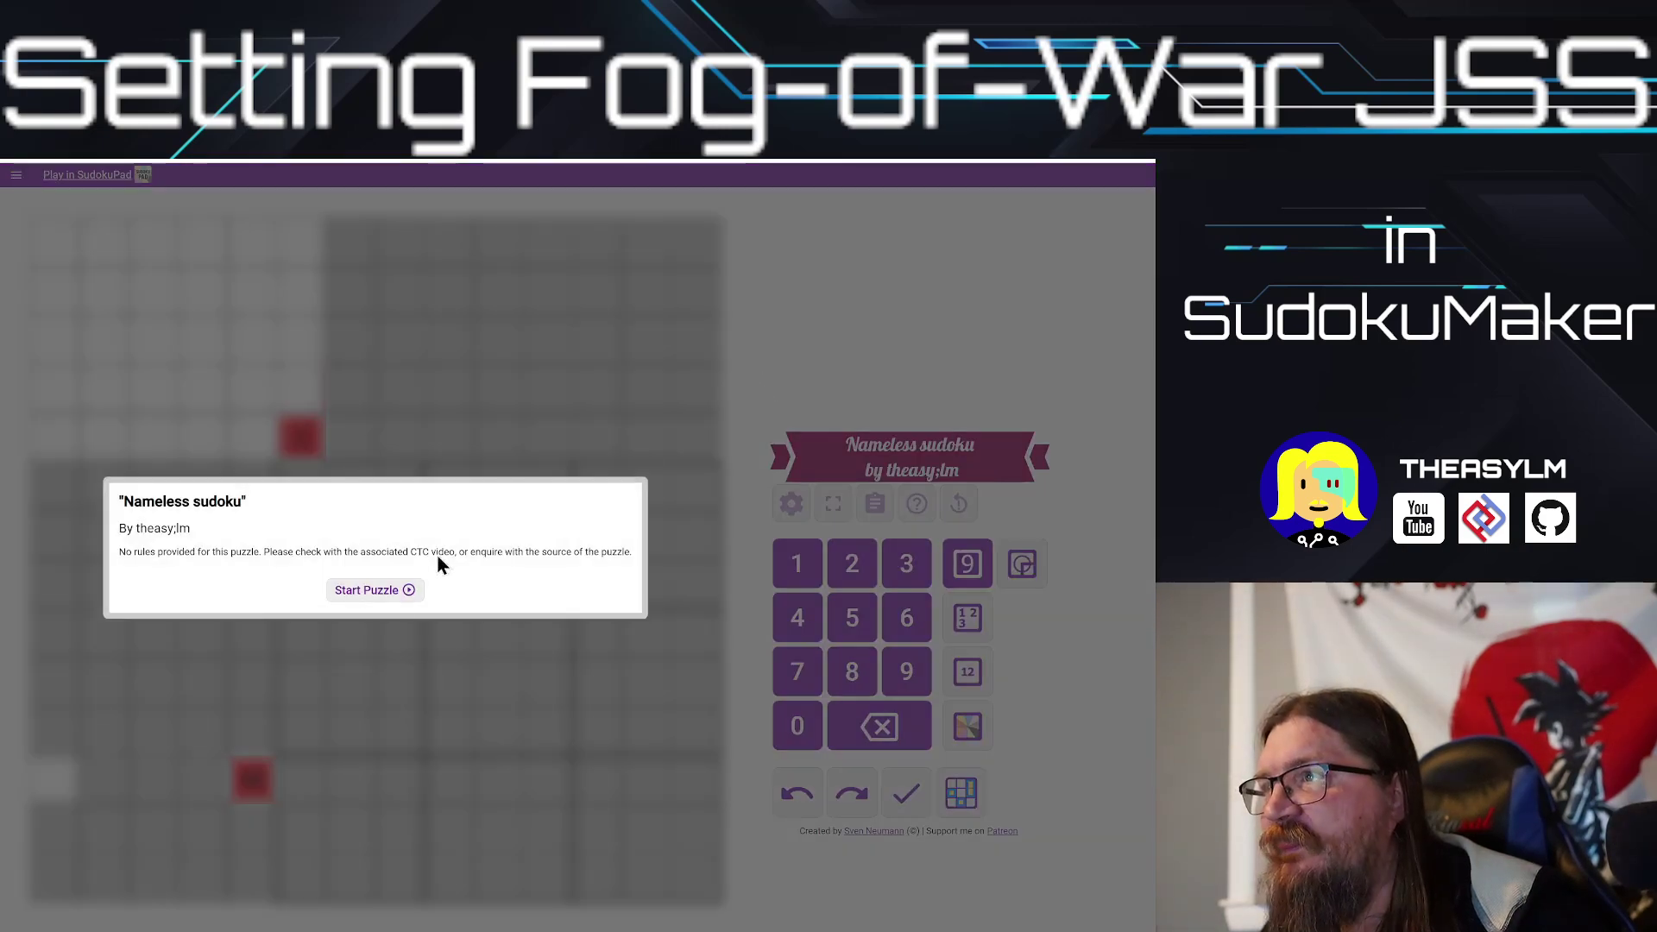
{"action": "left_click", "coordinate": [385, 589]}
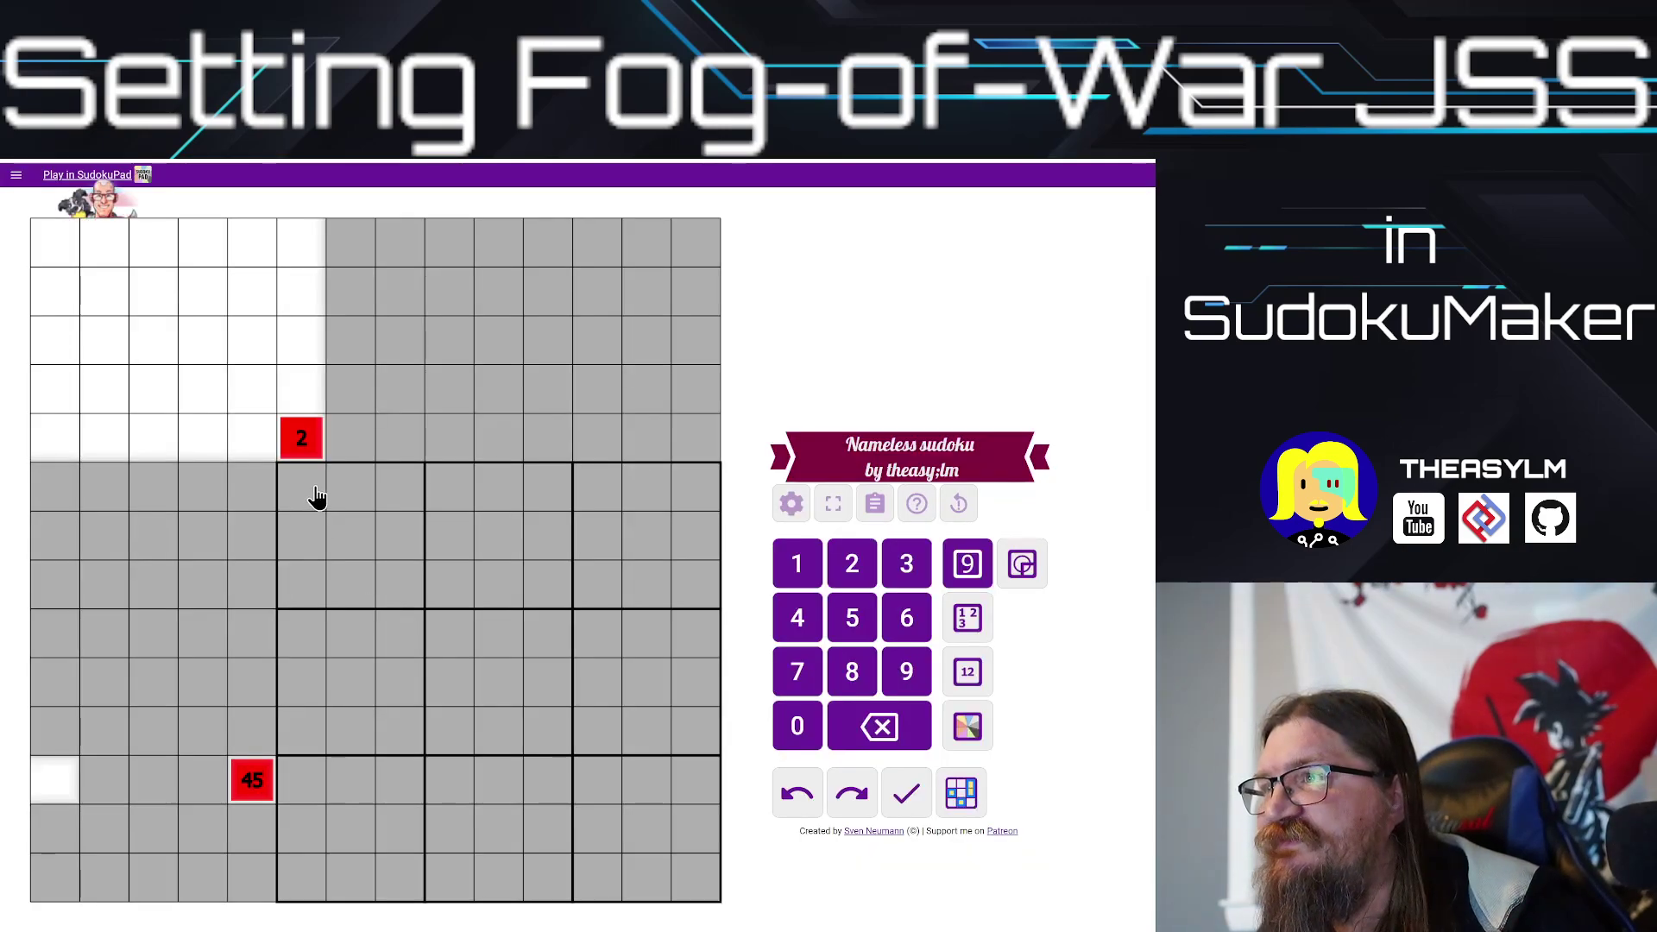
{"action": "mouse_move", "coordinate": [300, 770]}
{"action": "left_mouse_down"}
{"action": "mouse_move", "coordinate": [688, 780]}
{"action": "mouse_move", "coordinate": [414, 788]}
{"action": "left_mouse_up"}
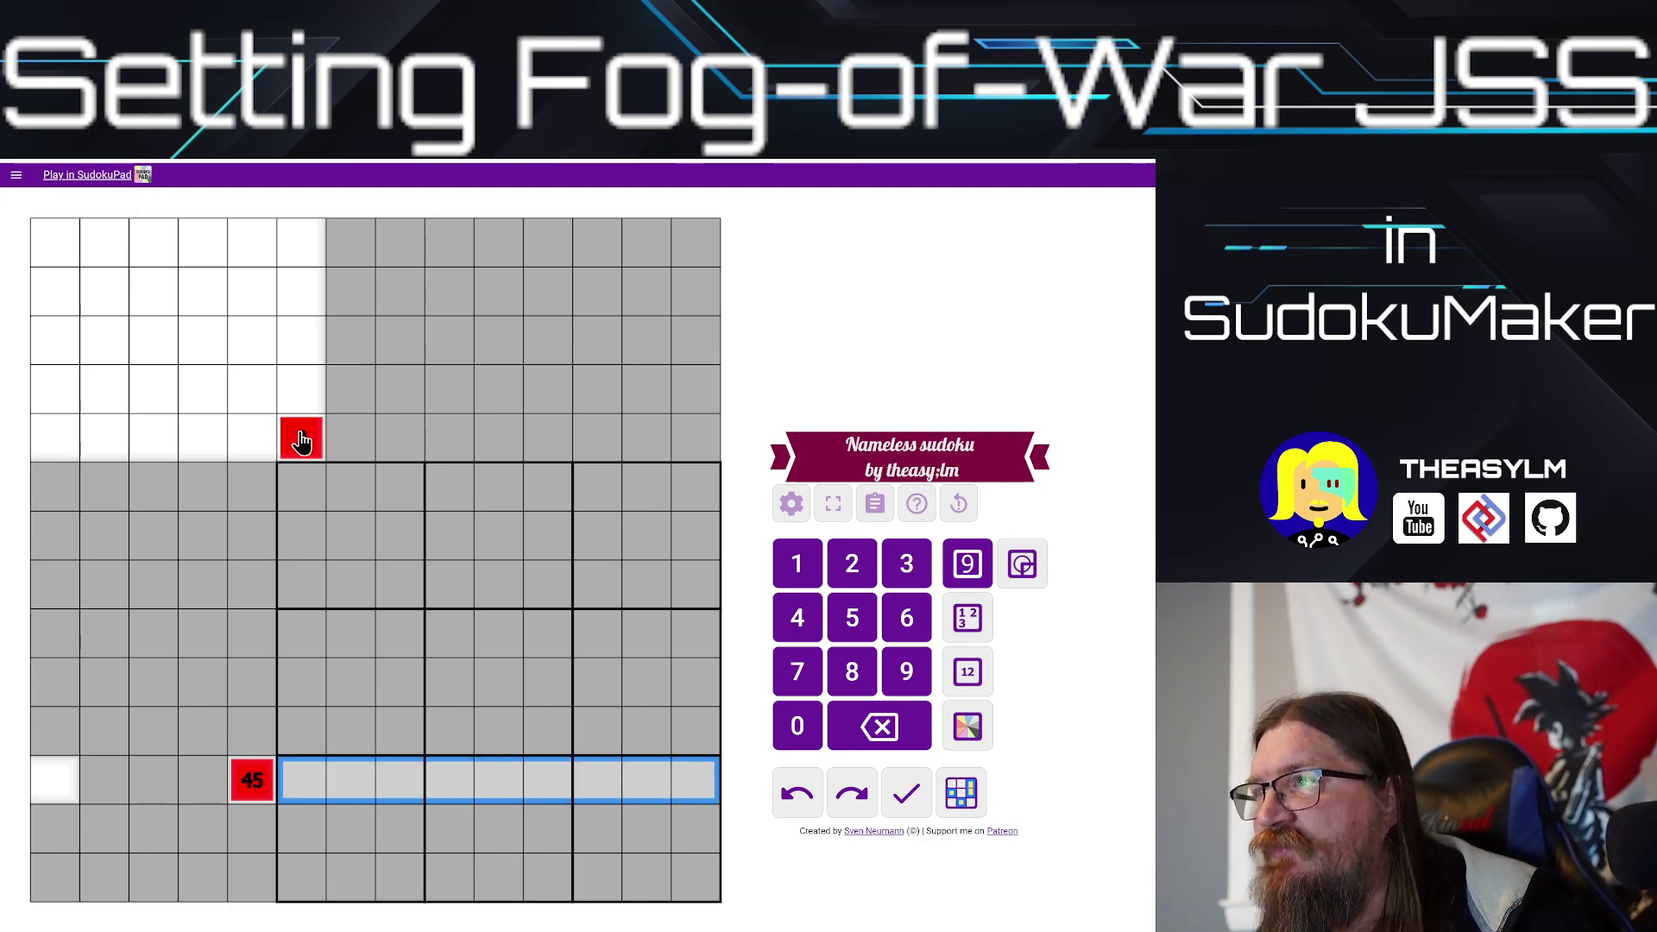
{"action": "left_click", "coordinate": [300, 439]}
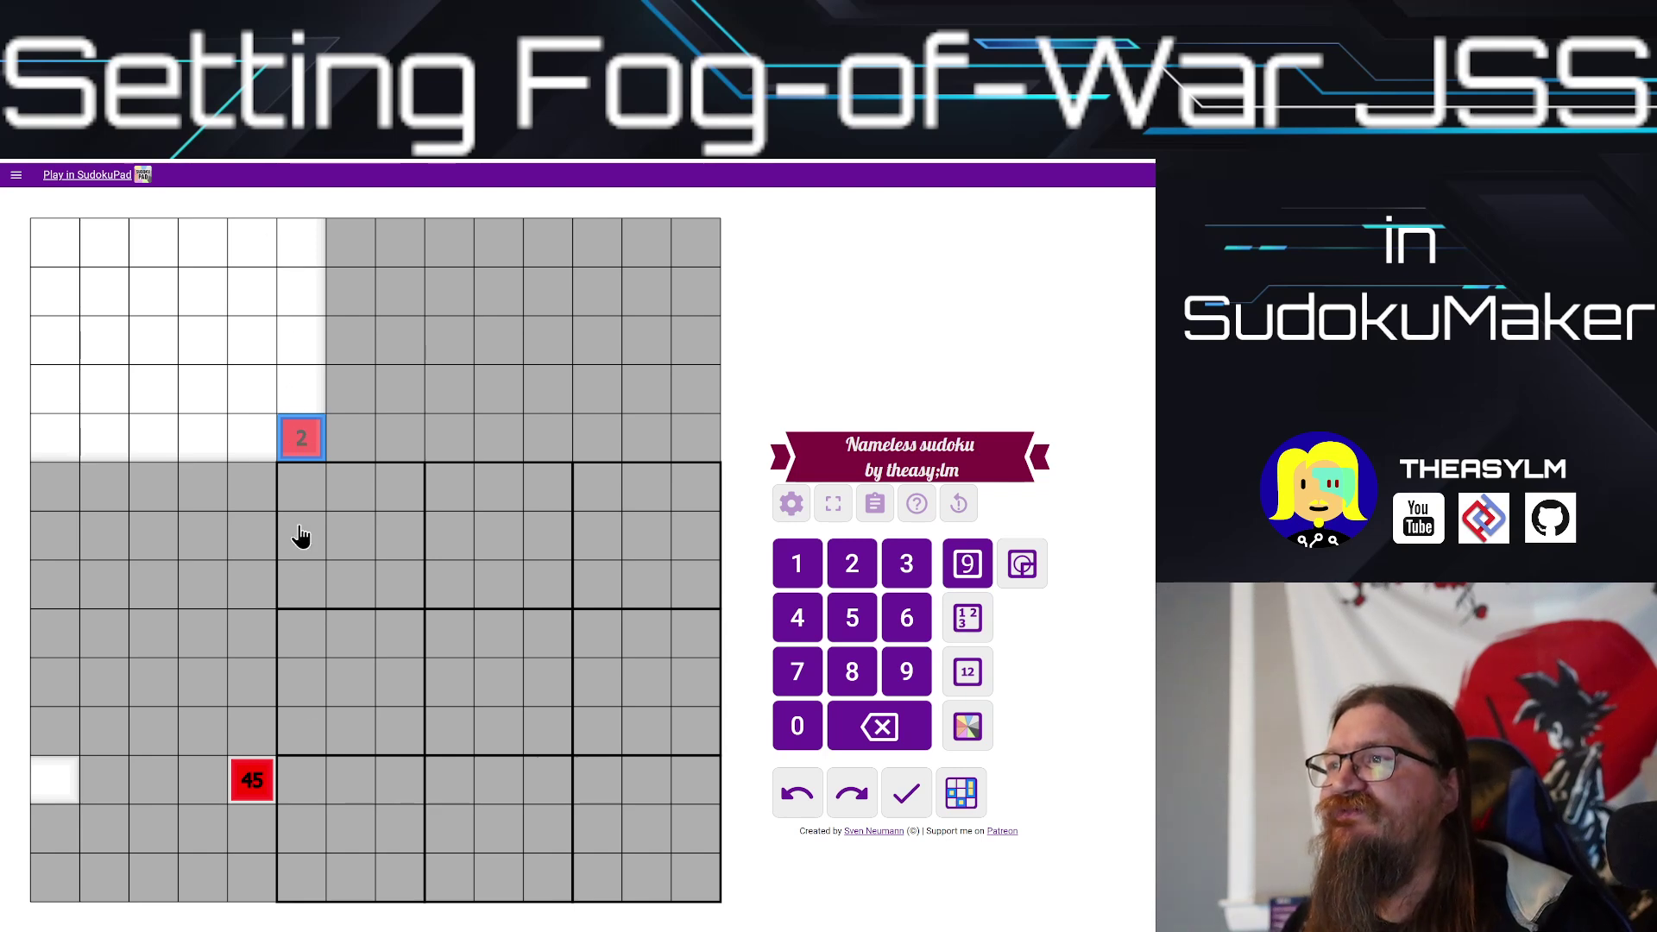
{"action": "left_click", "coordinate": [301, 781]}
{"action": "key", "text": "2"}
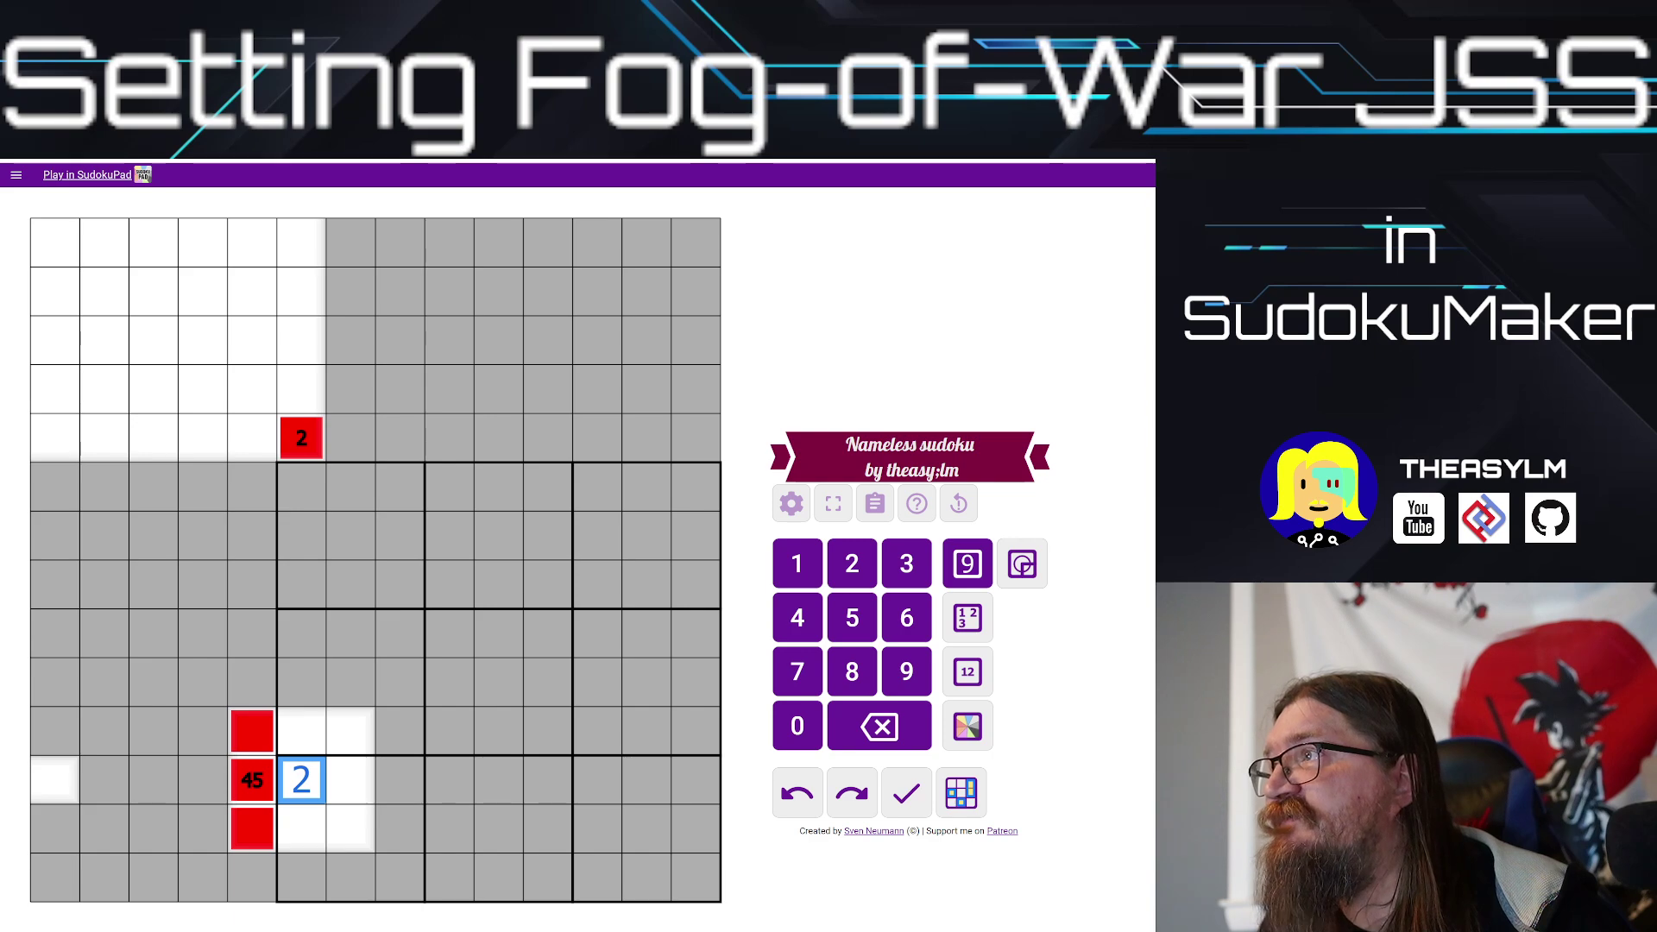
Step: Return to Sudoku Maker, finish editing the cages, and examine the region assignments against the FOGLIGHT cells outside the 9×9 block
{"action": "left_click", "coordinate": [828, 129]}
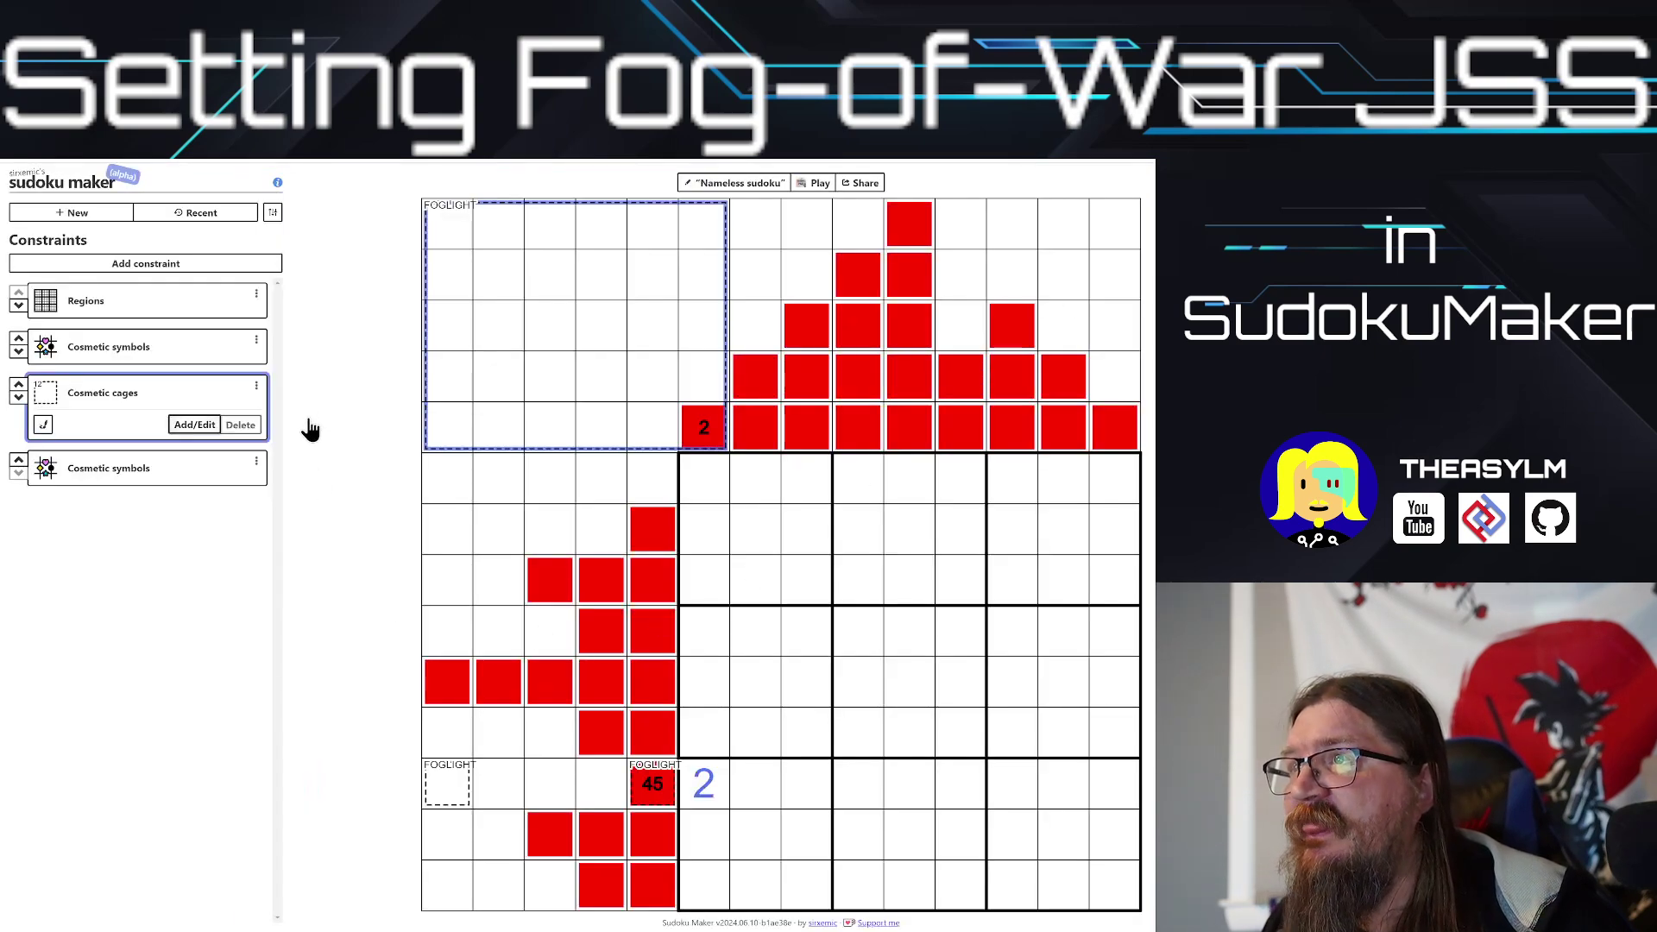
{"action": "left_click", "coordinate": [207, 397]}
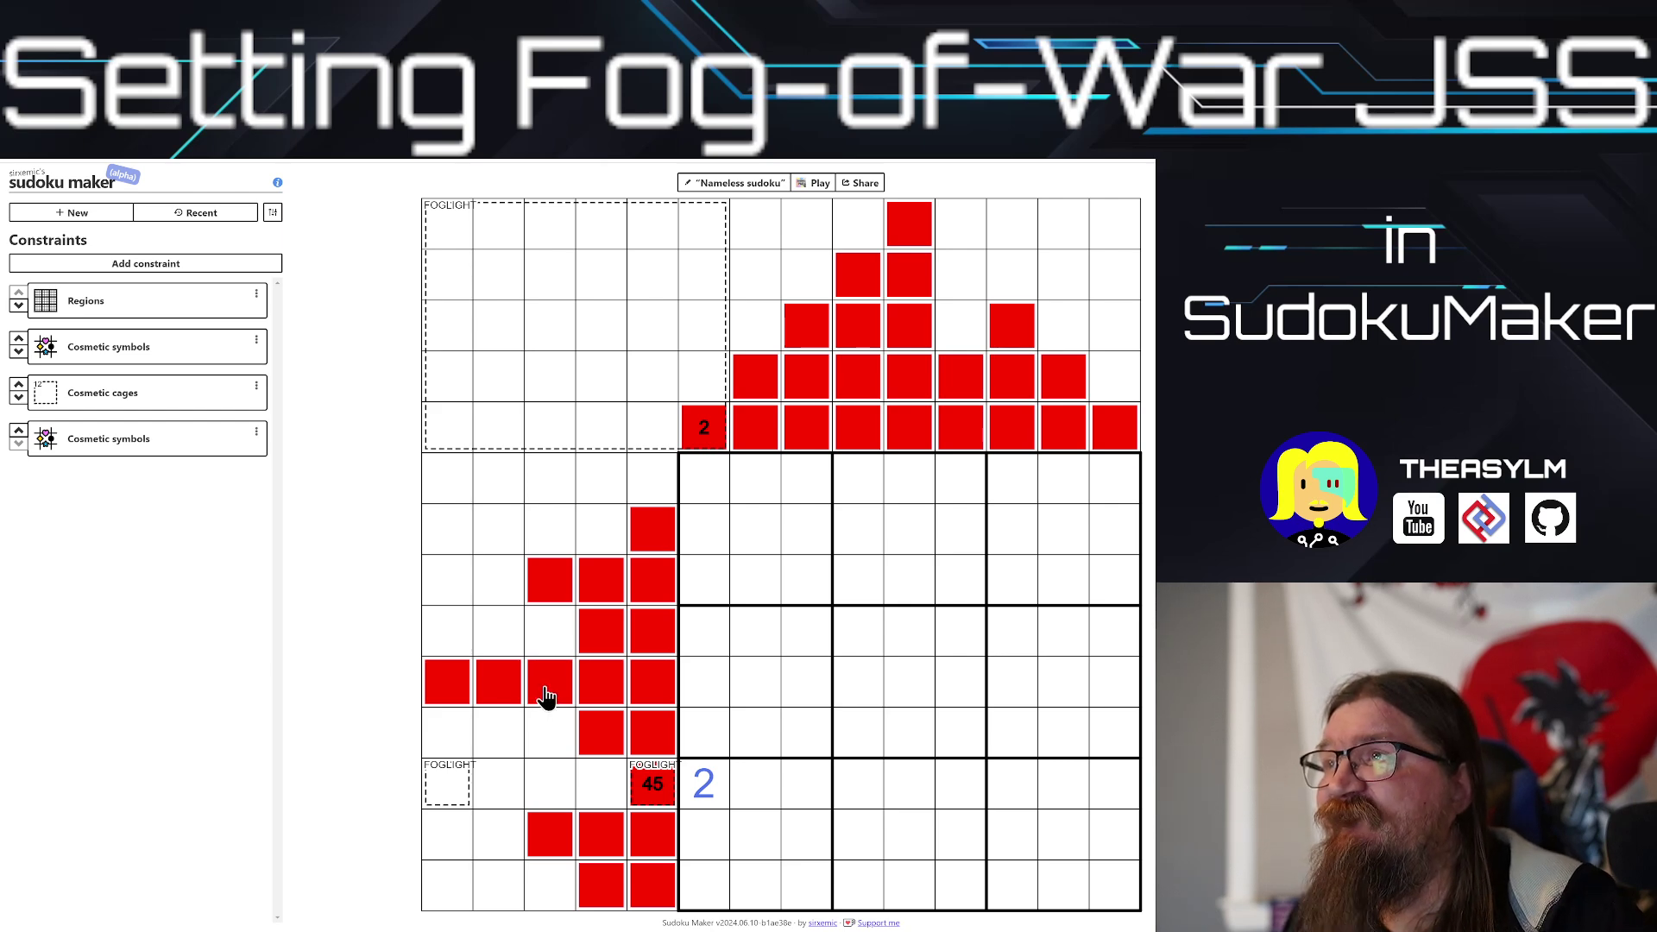
{"action": "left_click", "coordinate": [505, 321]}
{"action": "left_click", "coordinate": [503, 393]}
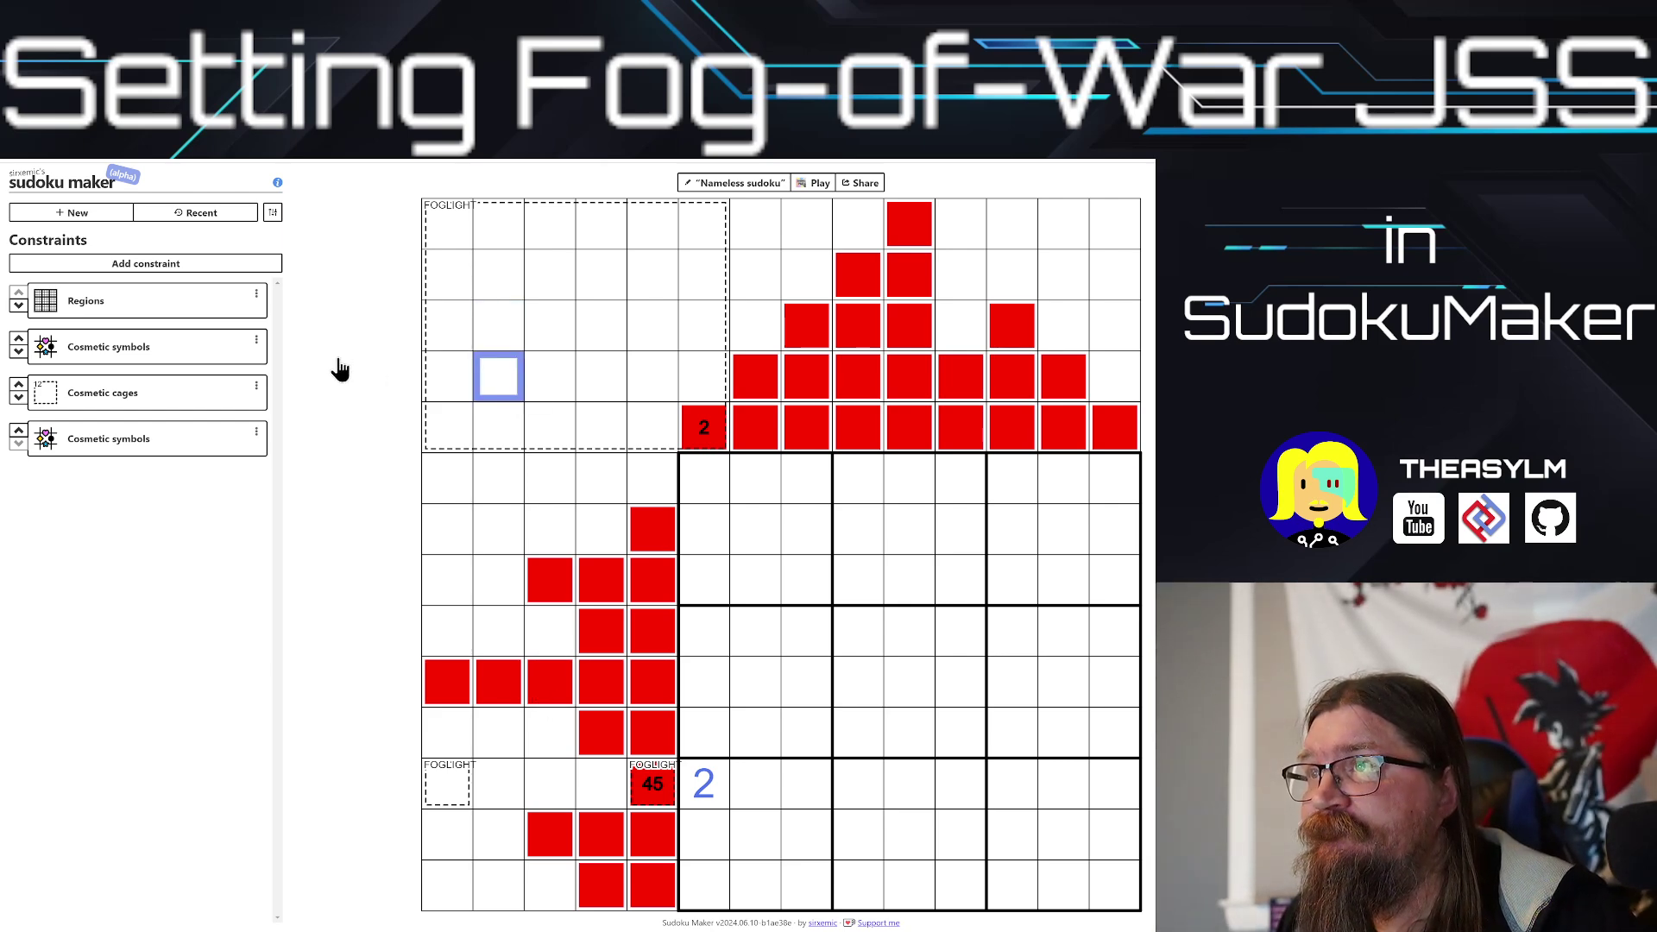
{"action": "left_click", "coordinate": [175, 311]}
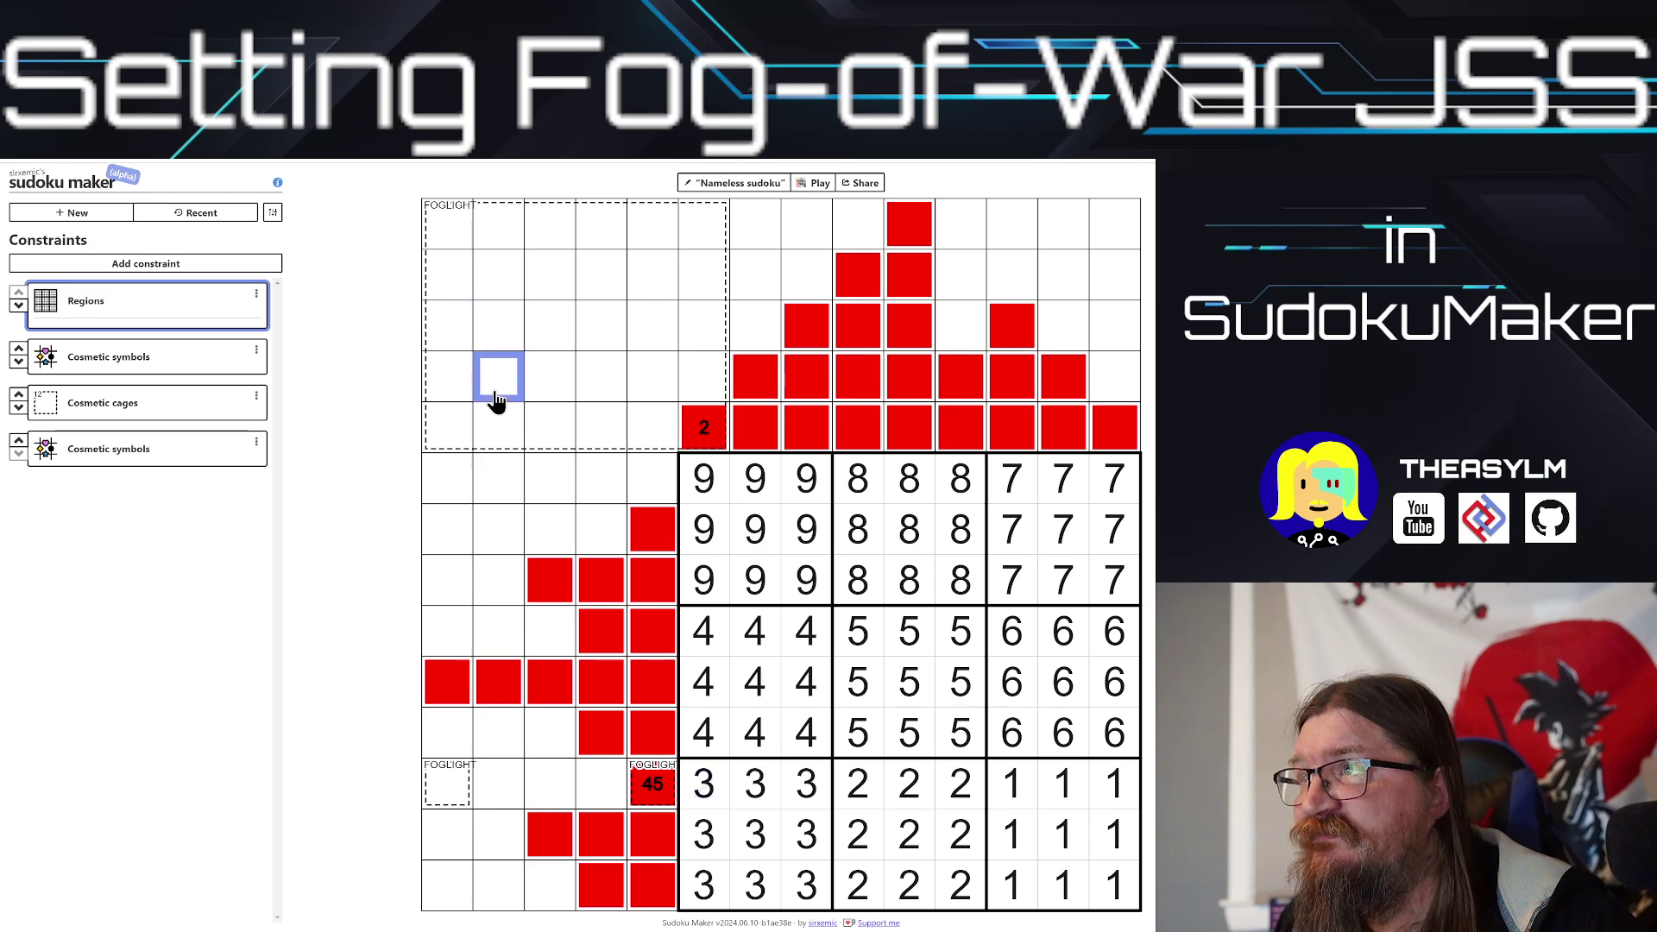
{"action": "left_click", "coordinate": [493, 436]}
{"action": "left_click", "coordinate": [444, 790]}
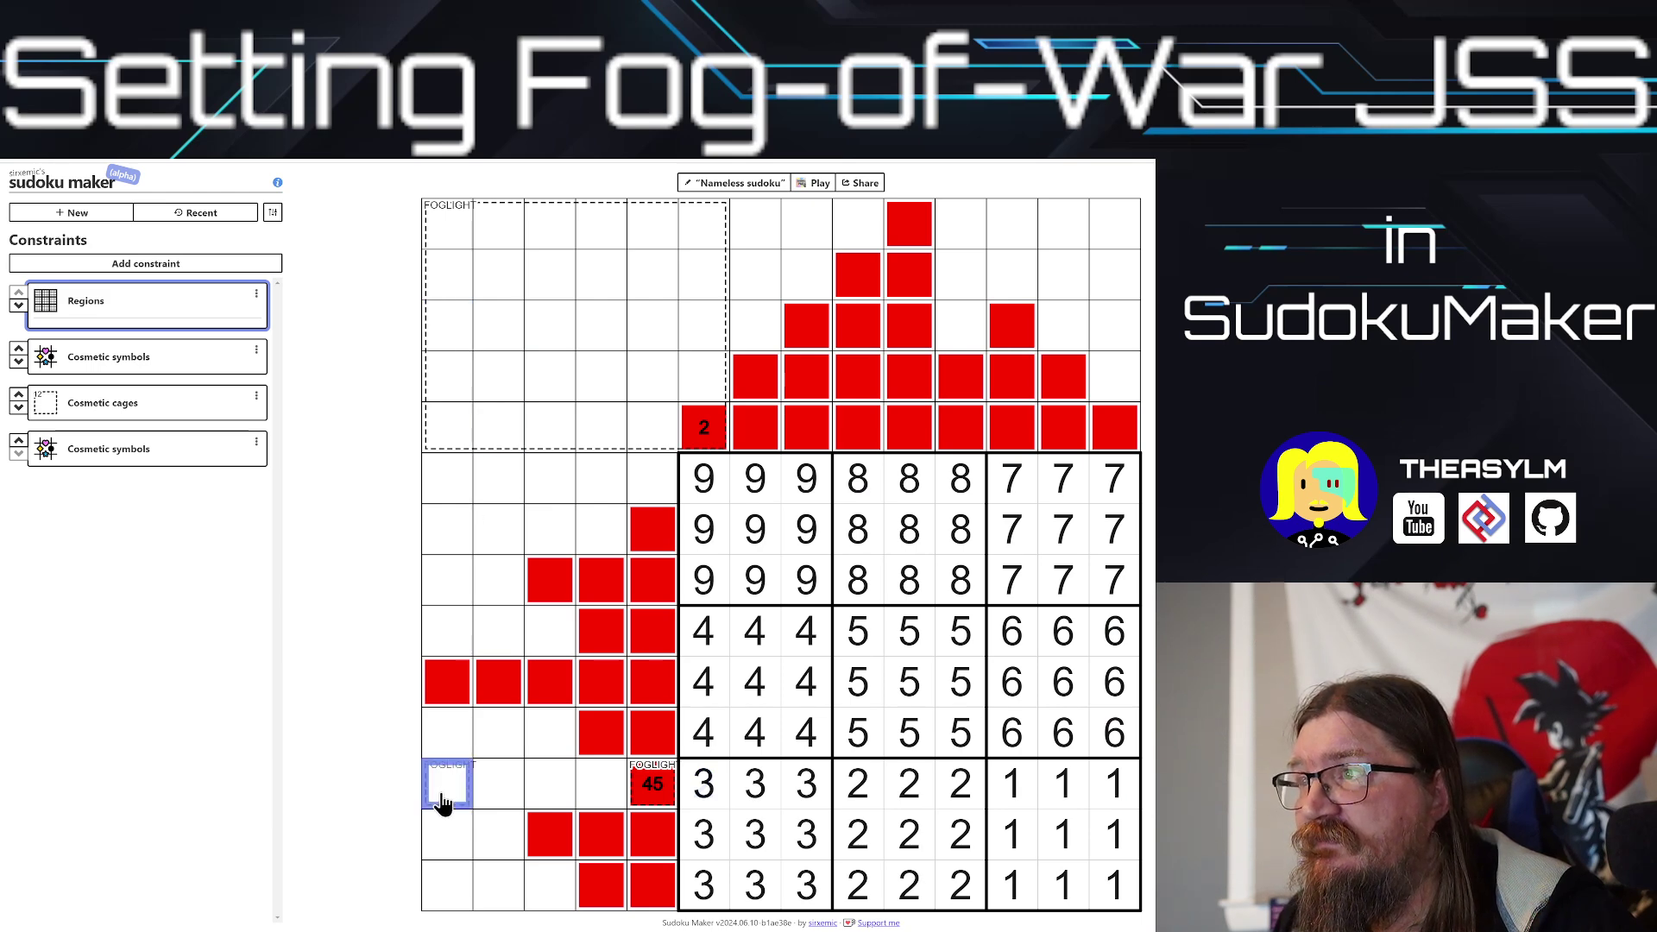
{"action": "left_click", "coordinate": [654, 787]}
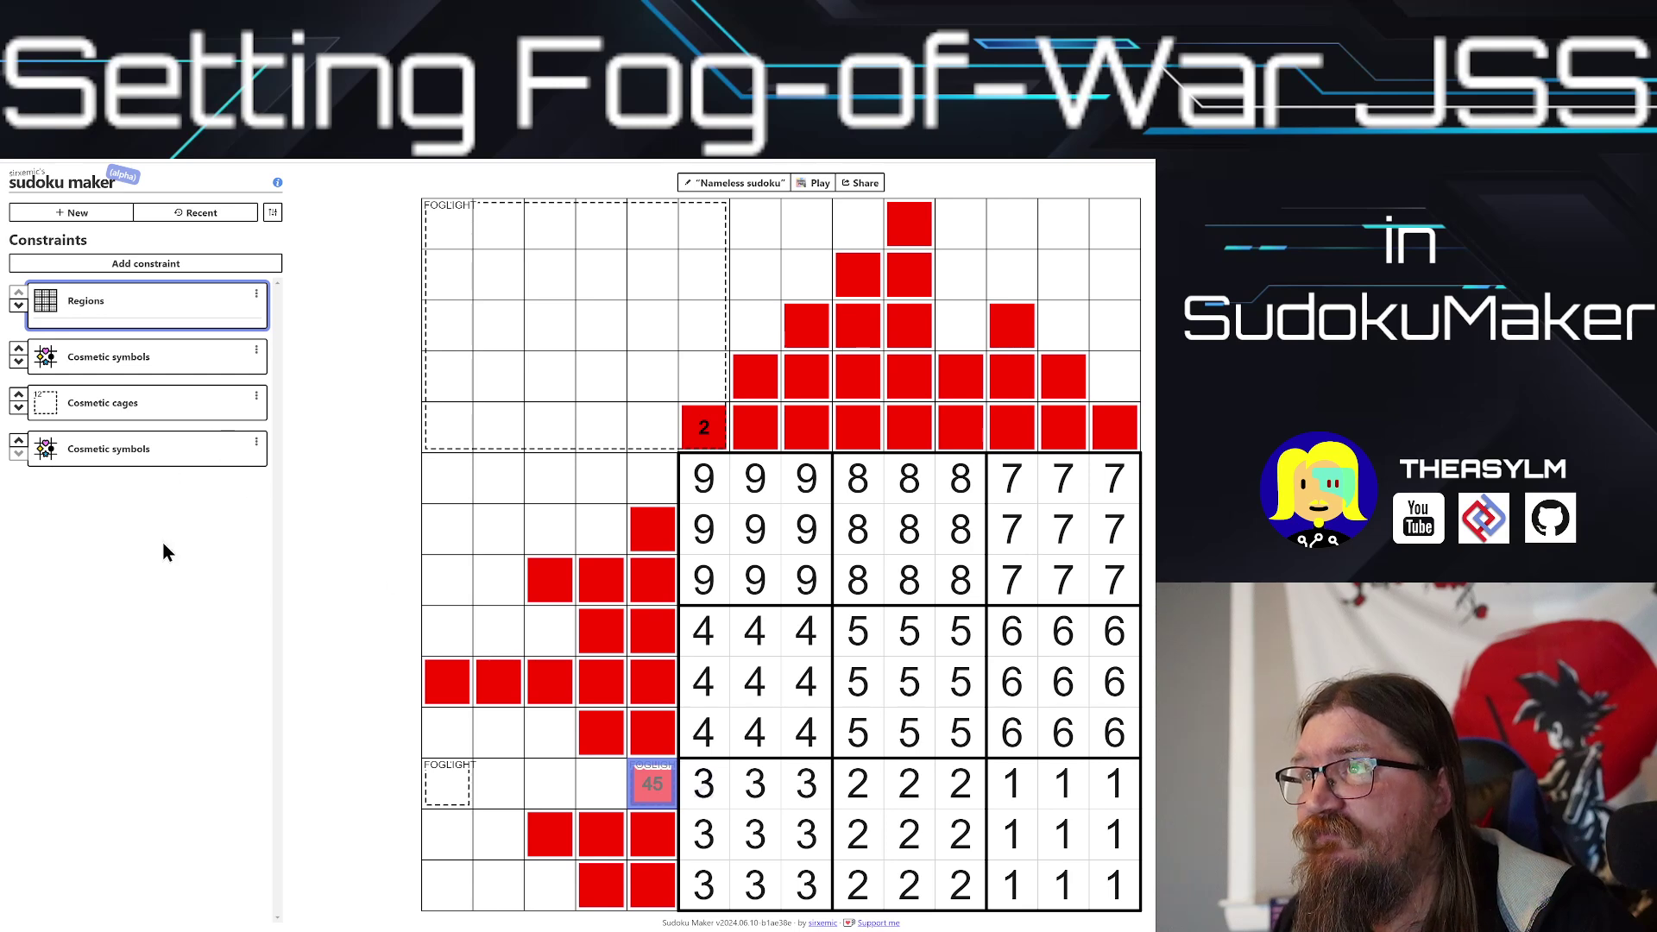
{"action": "left_click", "coordinate": [158, 304]}
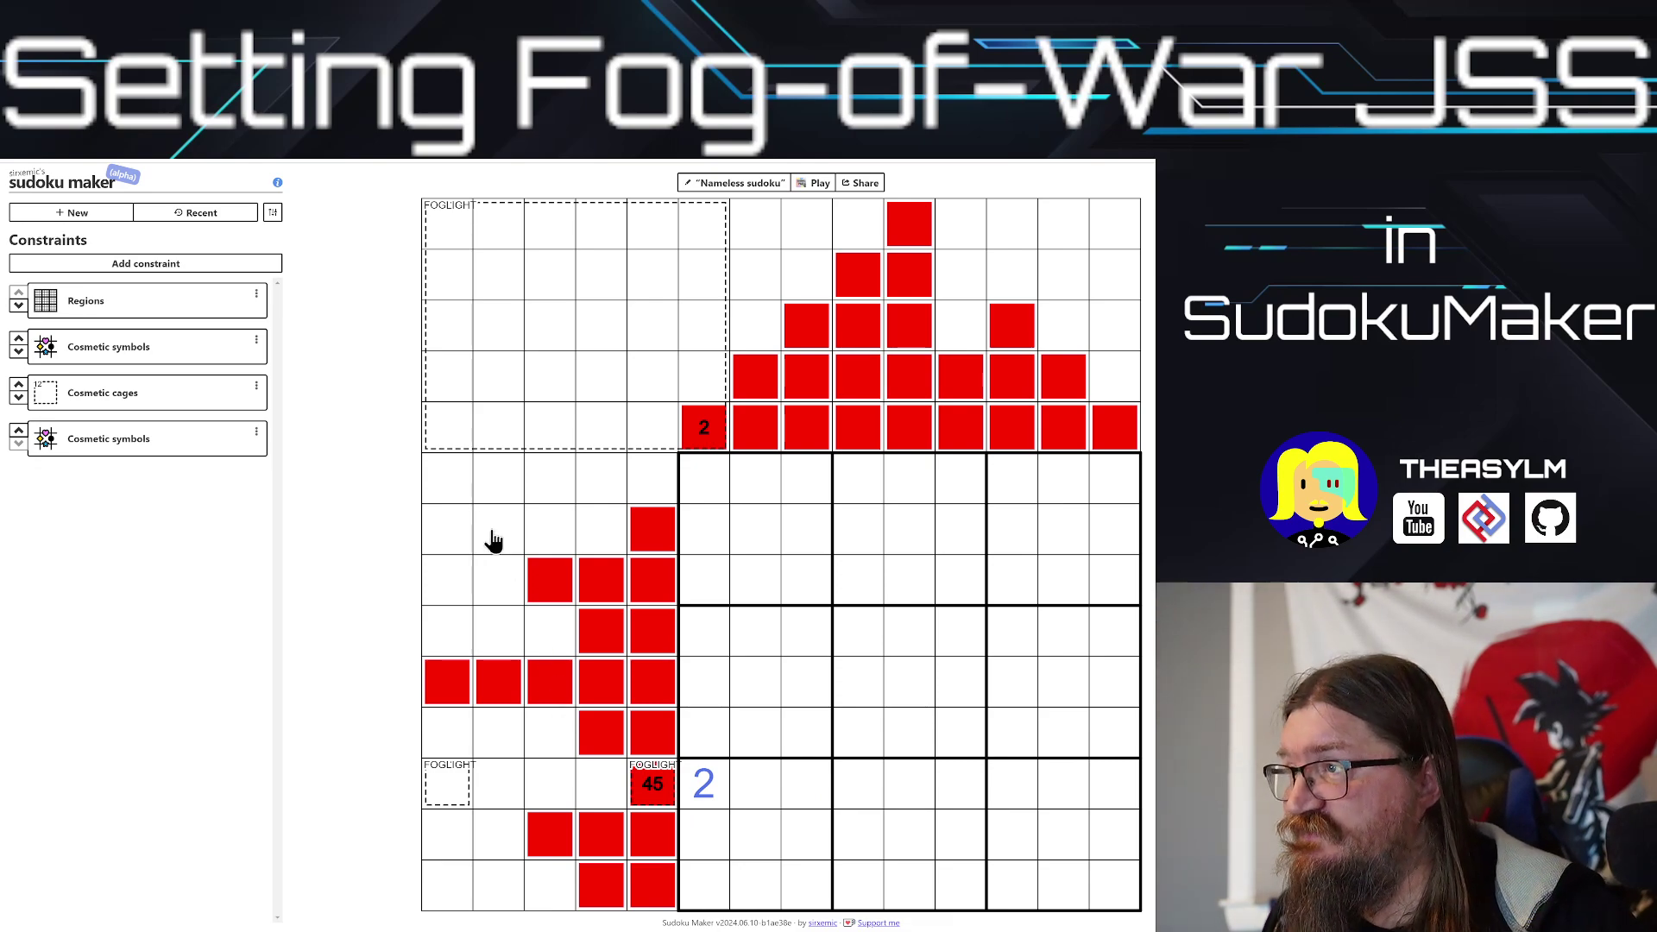
Step: Add a second cosmetic cages constraint with one-cell cages labelled A on the digit 2 cell and the clue square above 45
{"action": "left_click", "coordinate": [239, 260]}
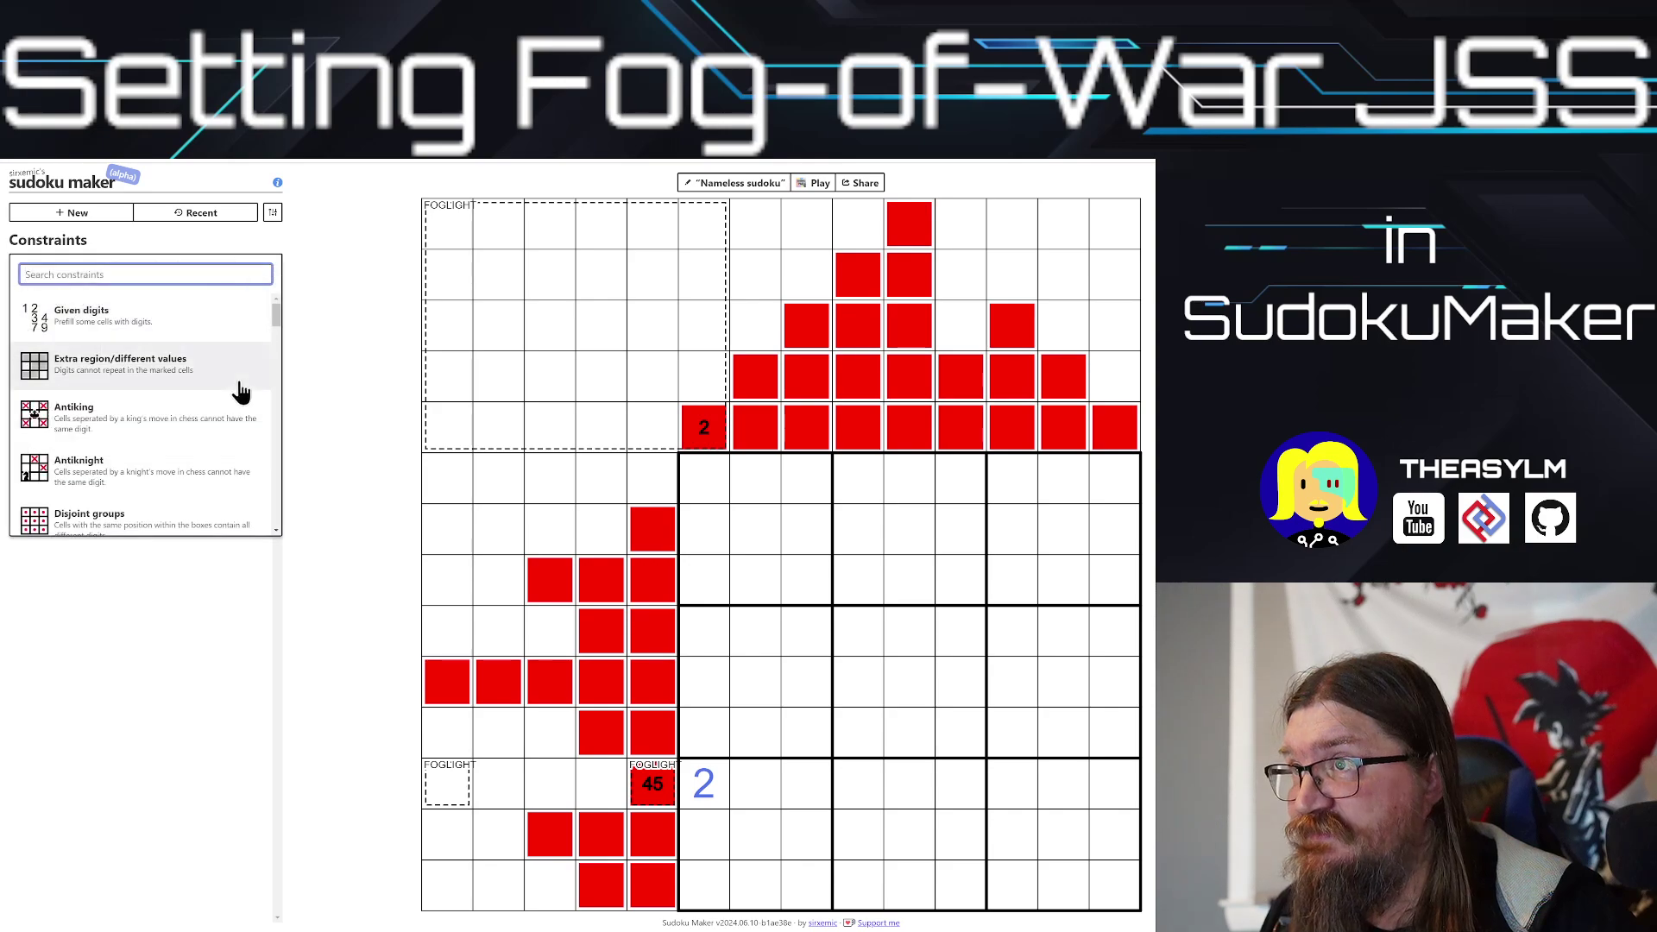
{"action": "scroll", "coordinate": [241, 397], "scroll_direction": "down", "scroll_amount": 15}
{"action": "scroll", "coordinate": [244, 401], "scroll_direction": "down", "scroll_amount": 5}
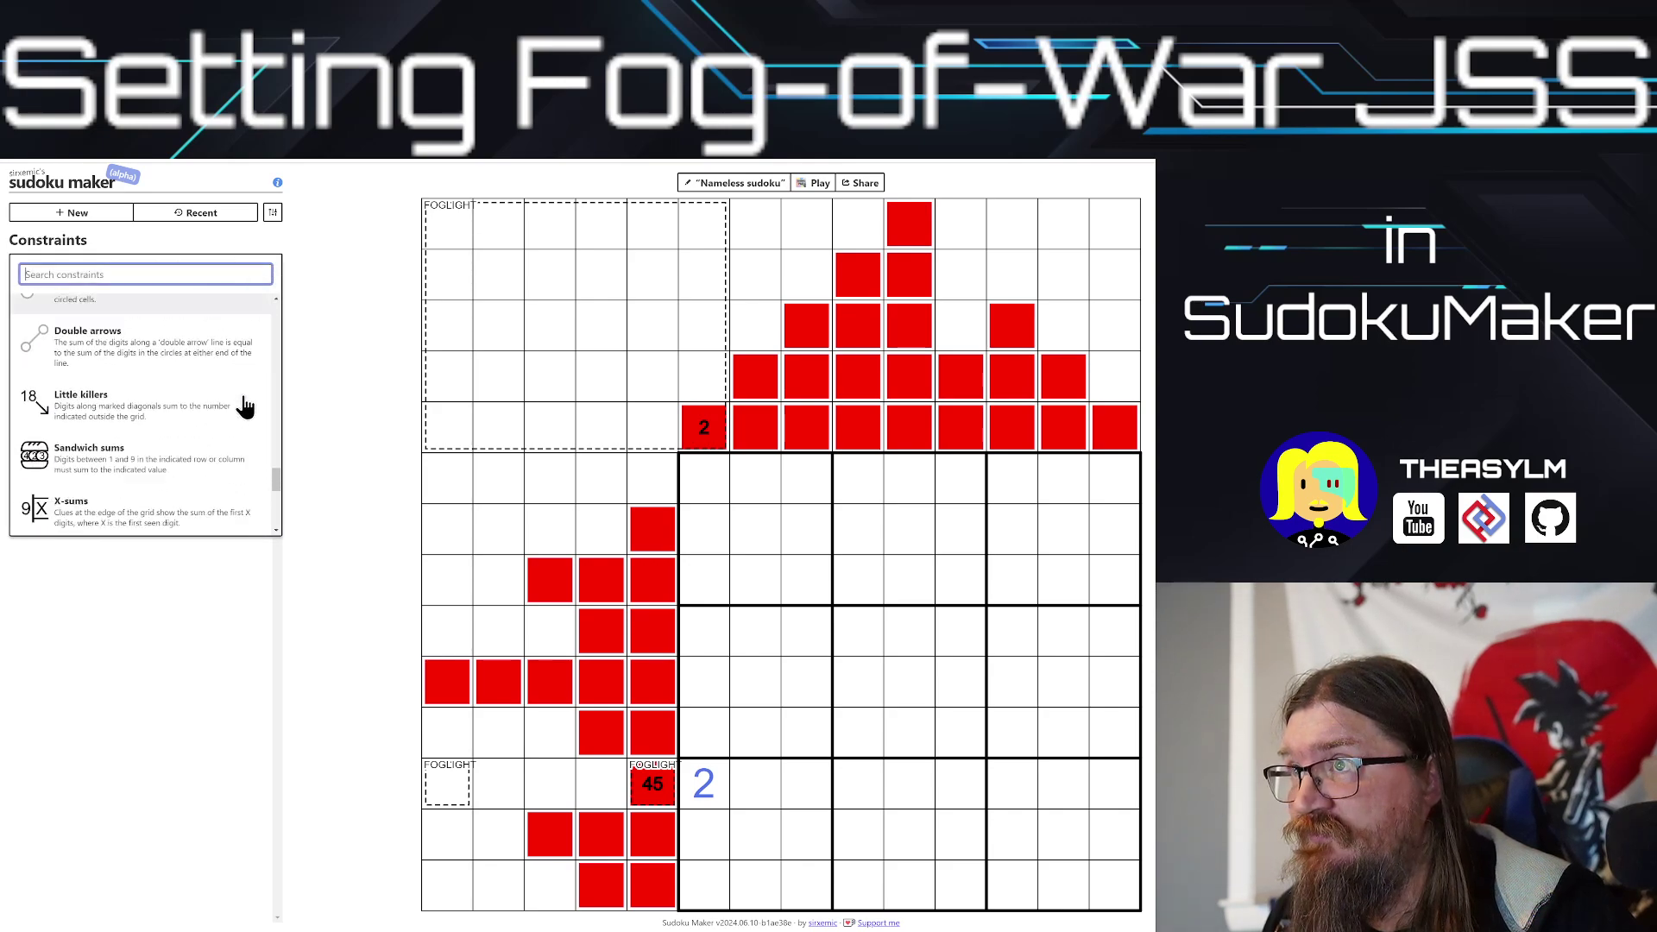
{"action": "left_click", "coordinate": [200, 469]}
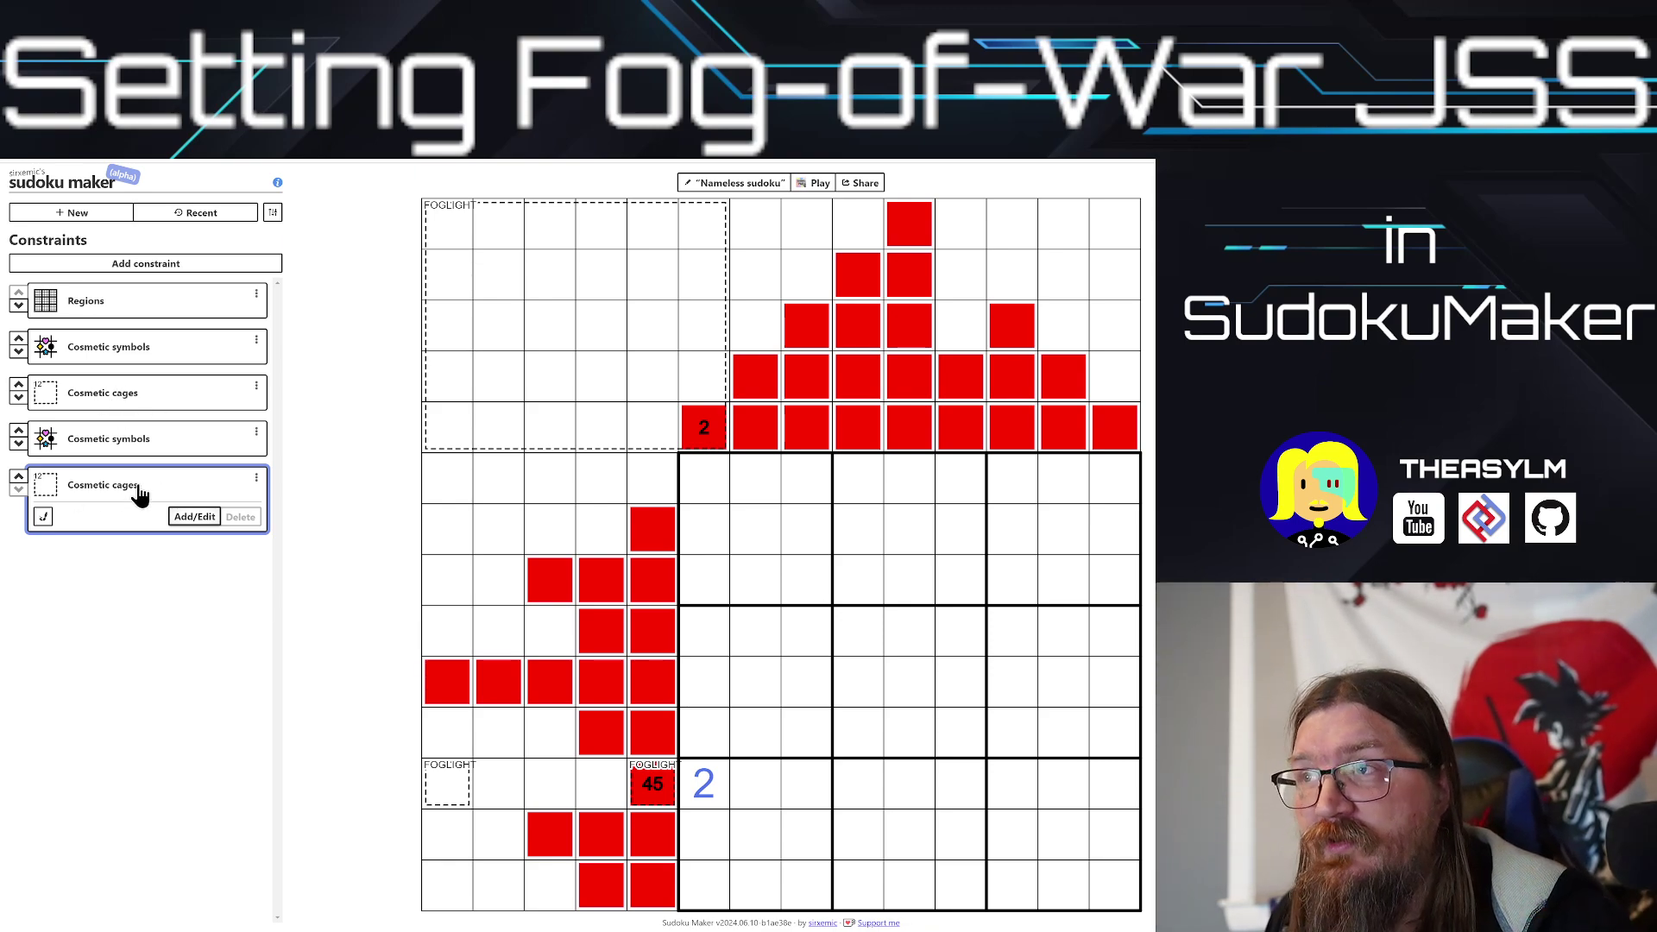
{"action": "left_click", "coordinate": [703, 789]}
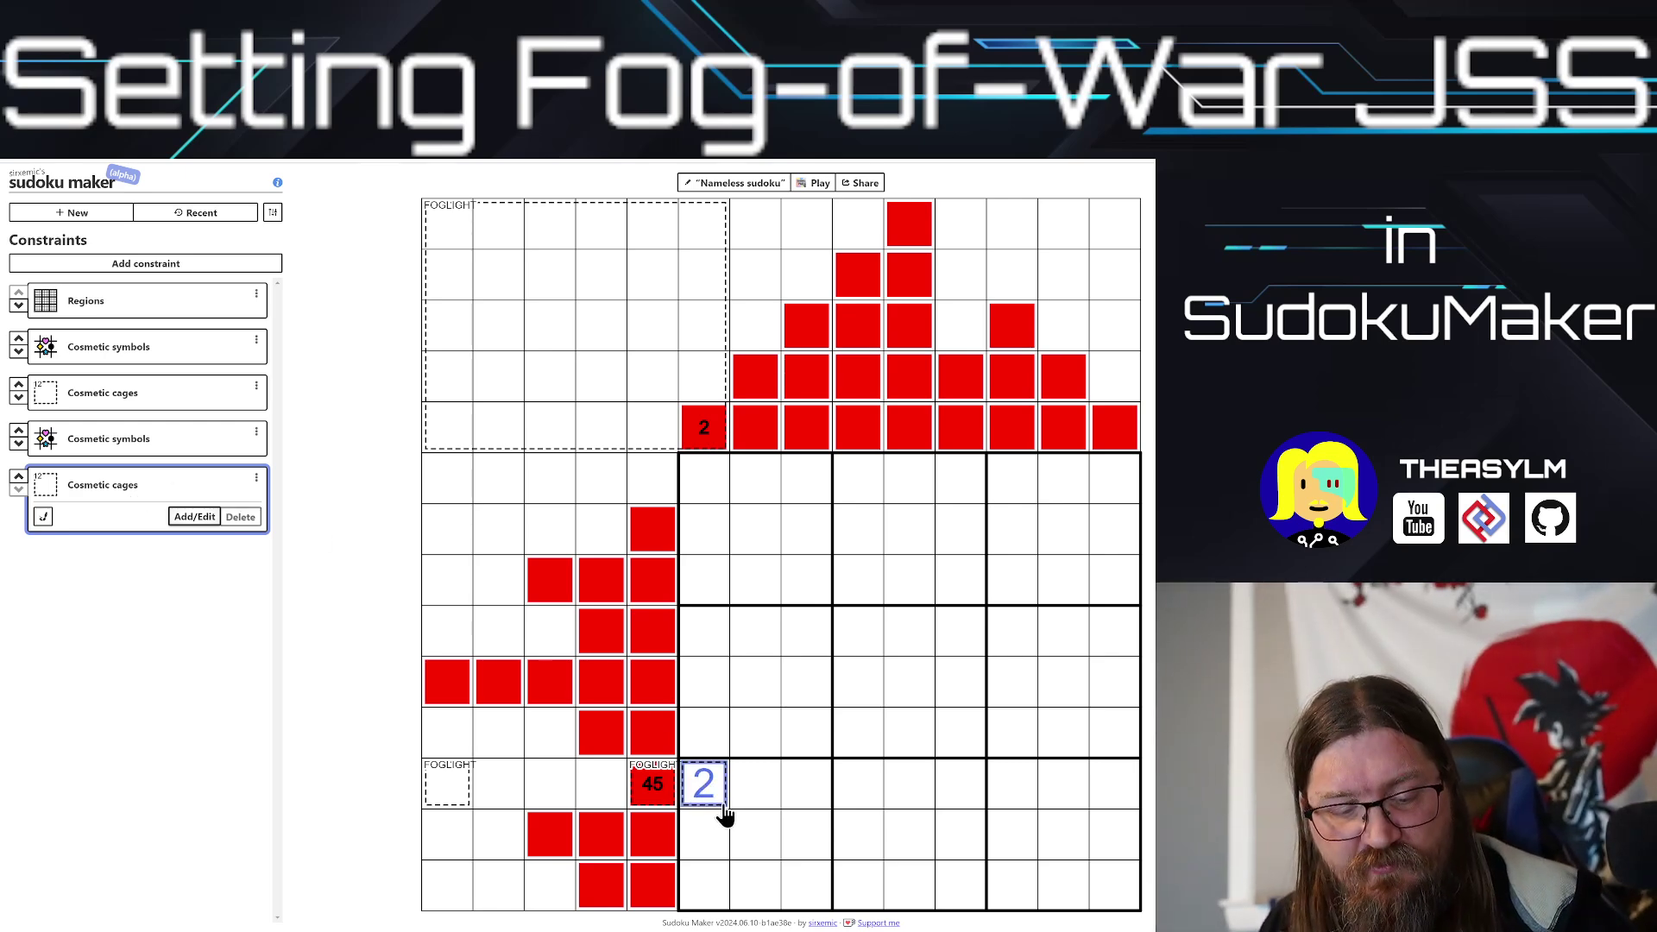
{"action": "left_click", "coordinate": [661, 743]}
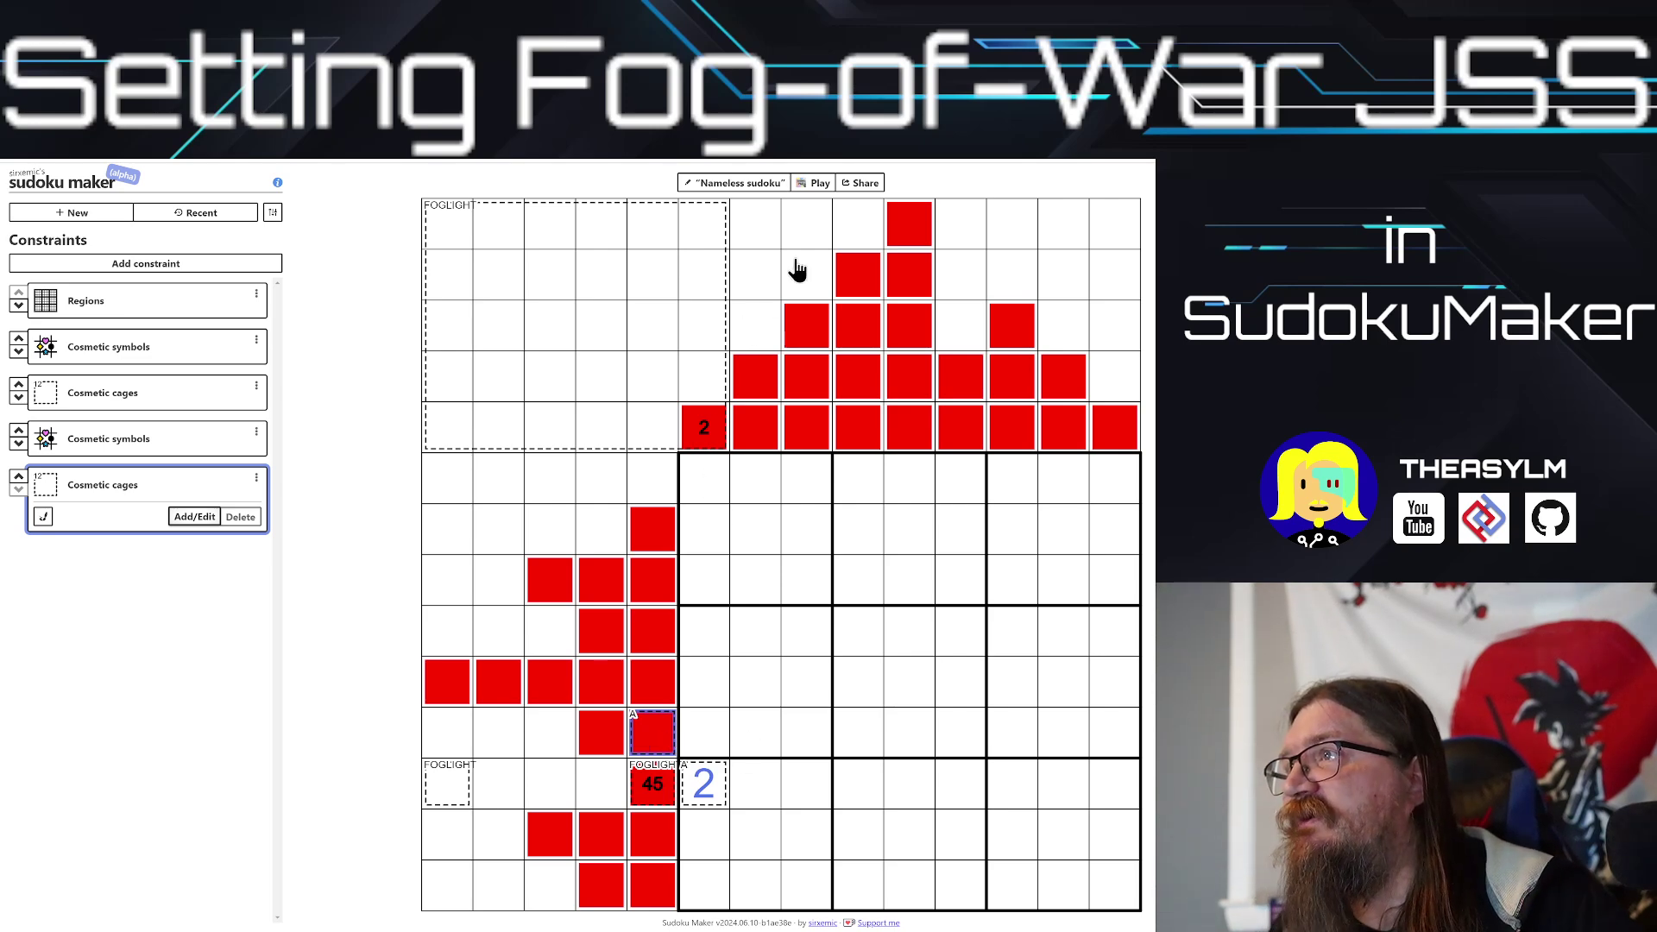
Step: Playtest the new A cages by colouring the 45 clue's nine-cell row red and entering 2 in its first cell
{"action": "left_click", "coordinate": [815, 186]}
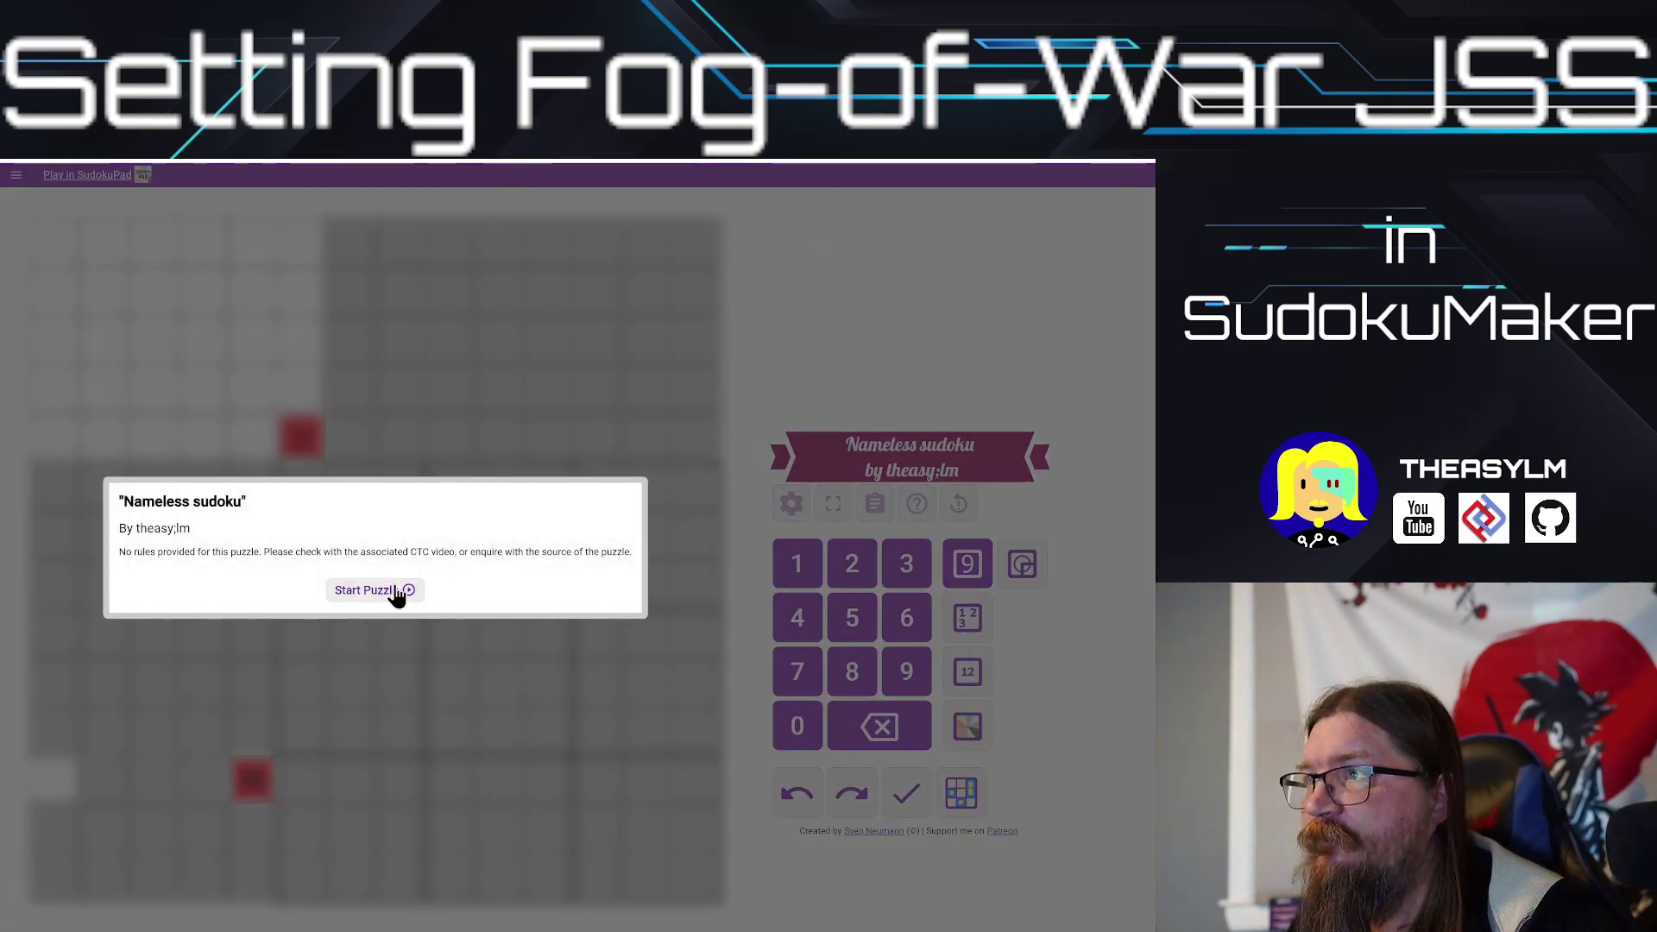
{"action": "left_click", "coordinate": [396, 592]}
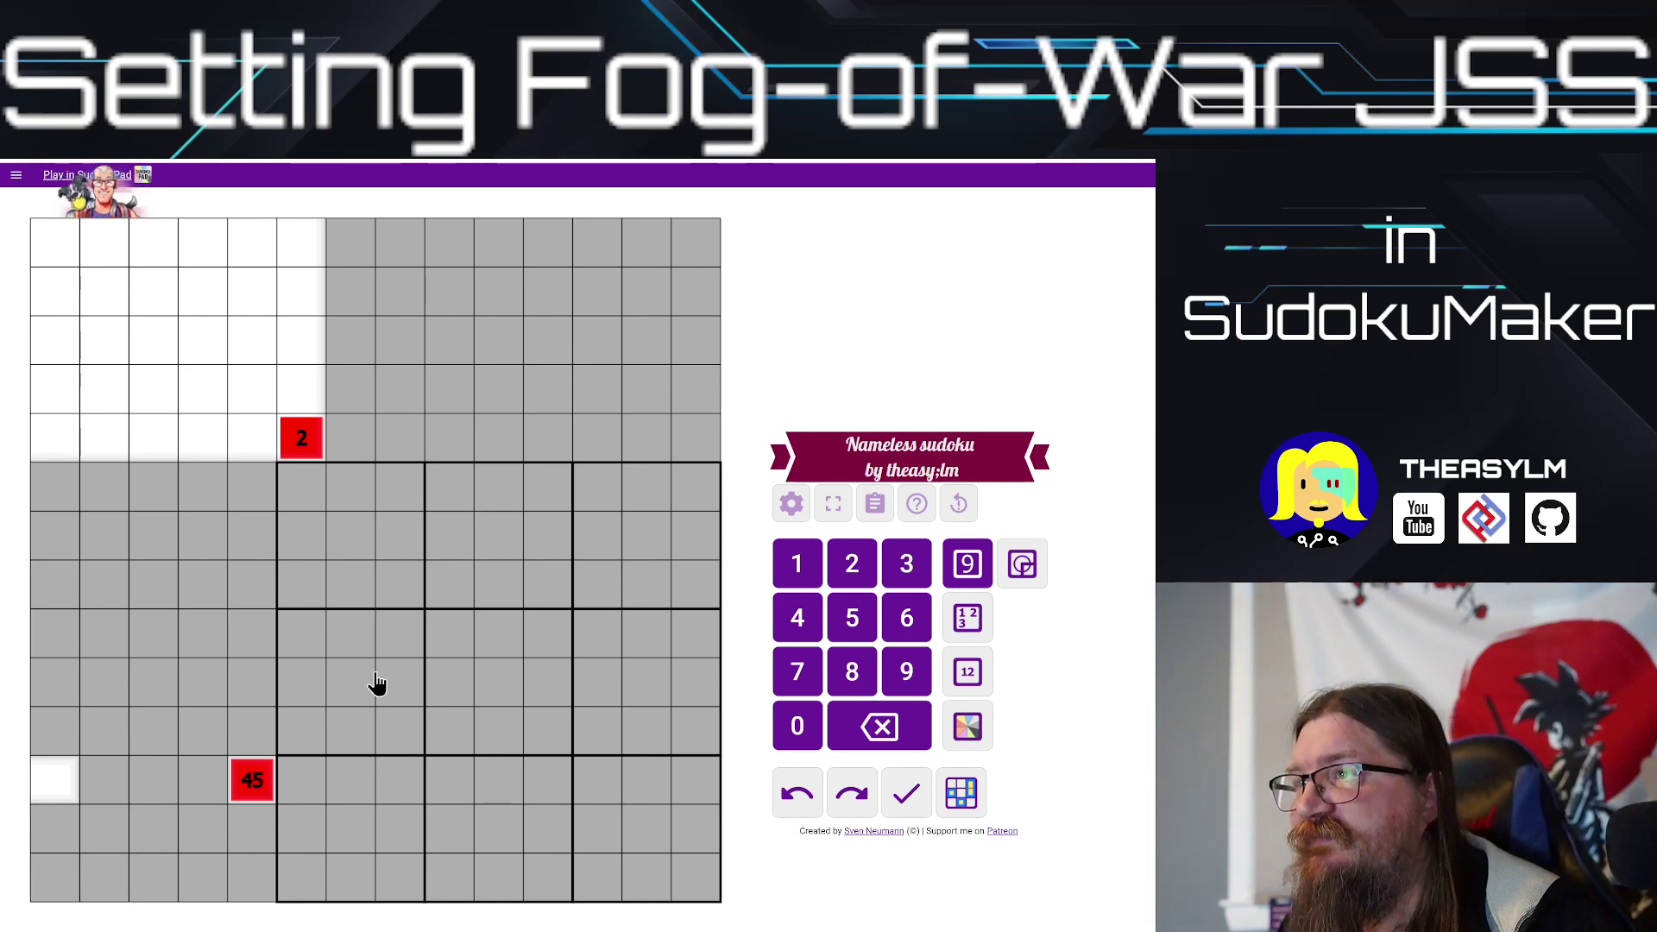
{"action": "left_click_drag", "start_coordinate": [314, 780], "coordinate": [691, 799]}
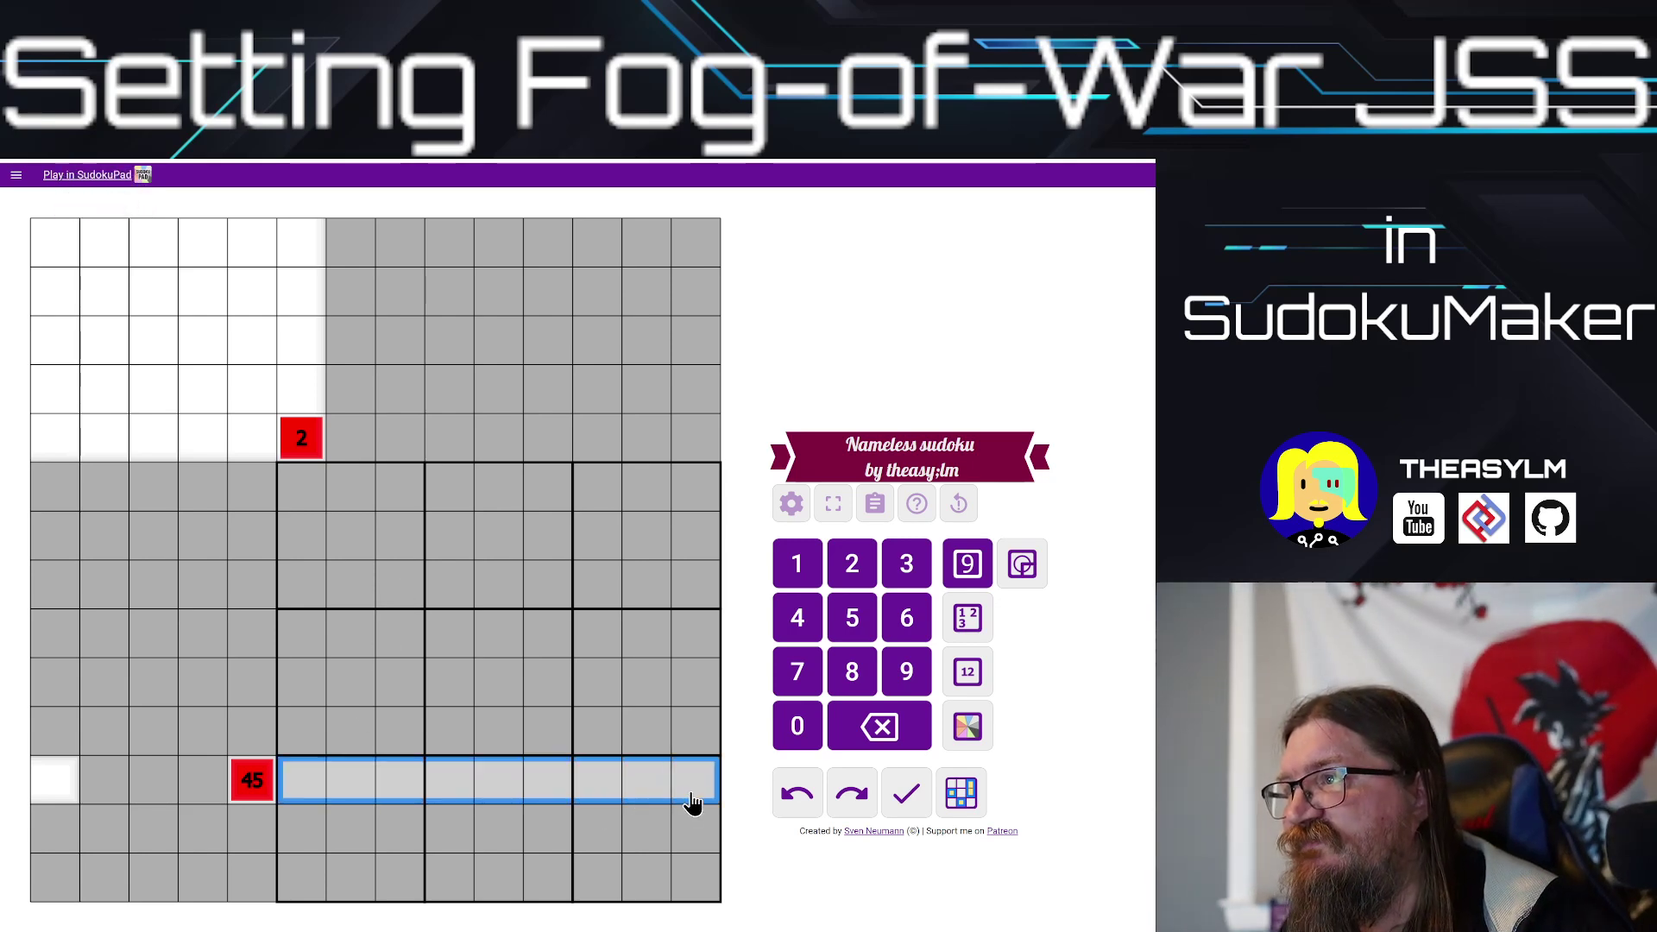
{"action": "left_click", "coordinate": [967, 726]}
{"action": "left_click", "coordinate": [797, 563]}
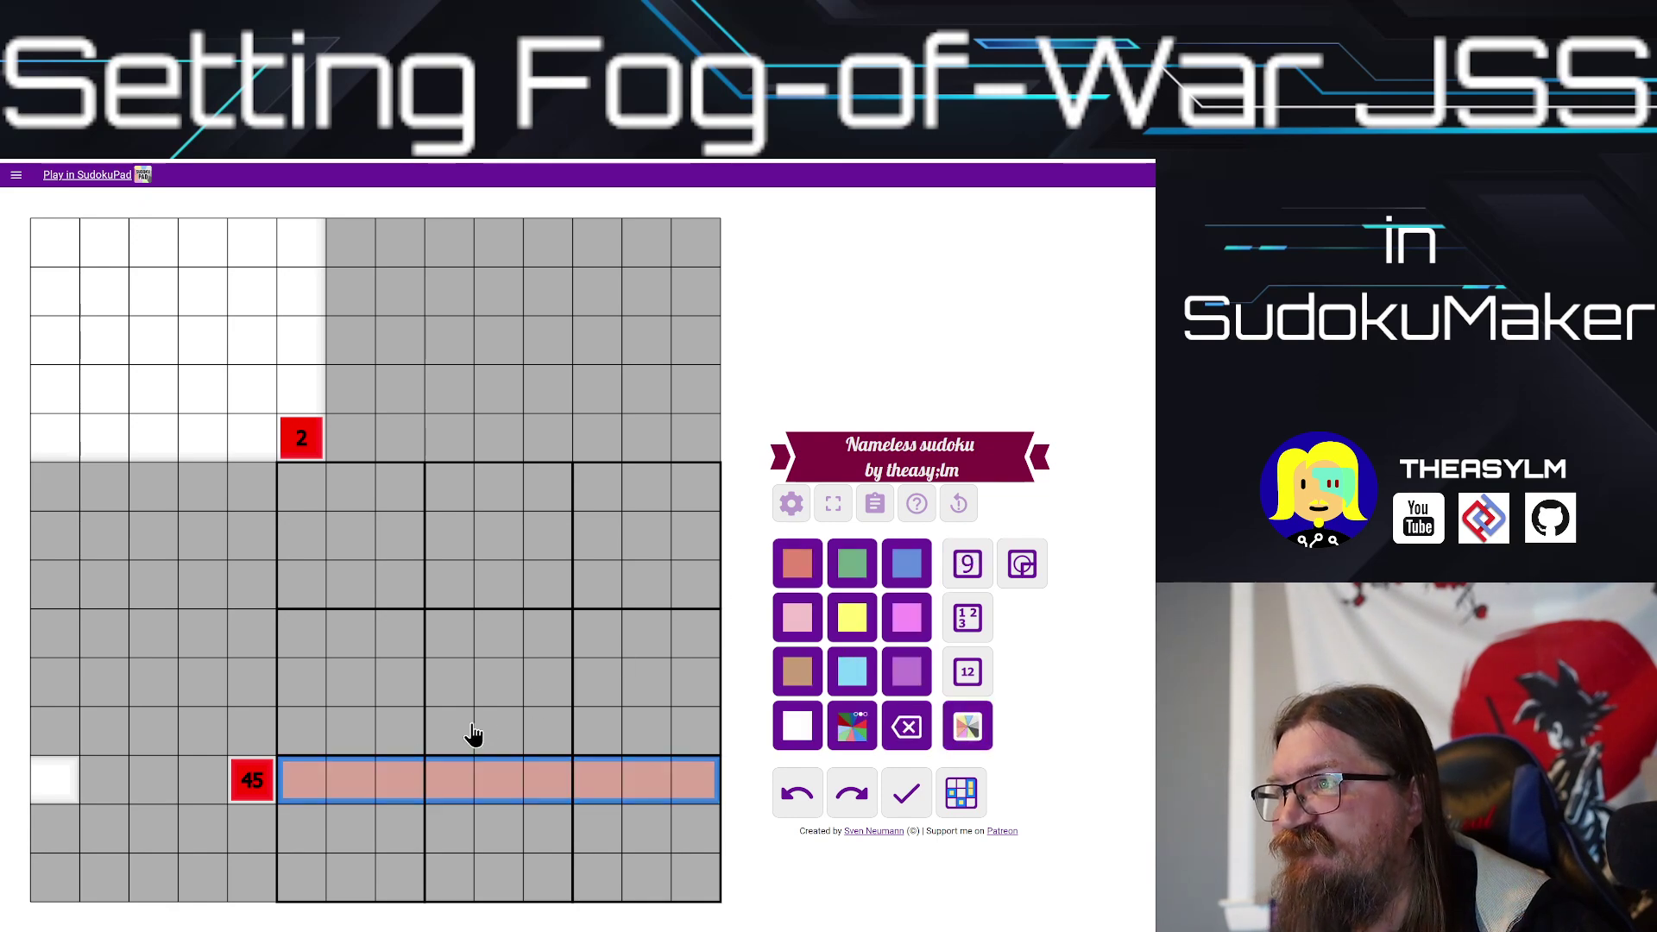
{"action": "left_click", "coordinate": [321, 785]}
{"action": "left_click", "coordinate": [967, 565]}
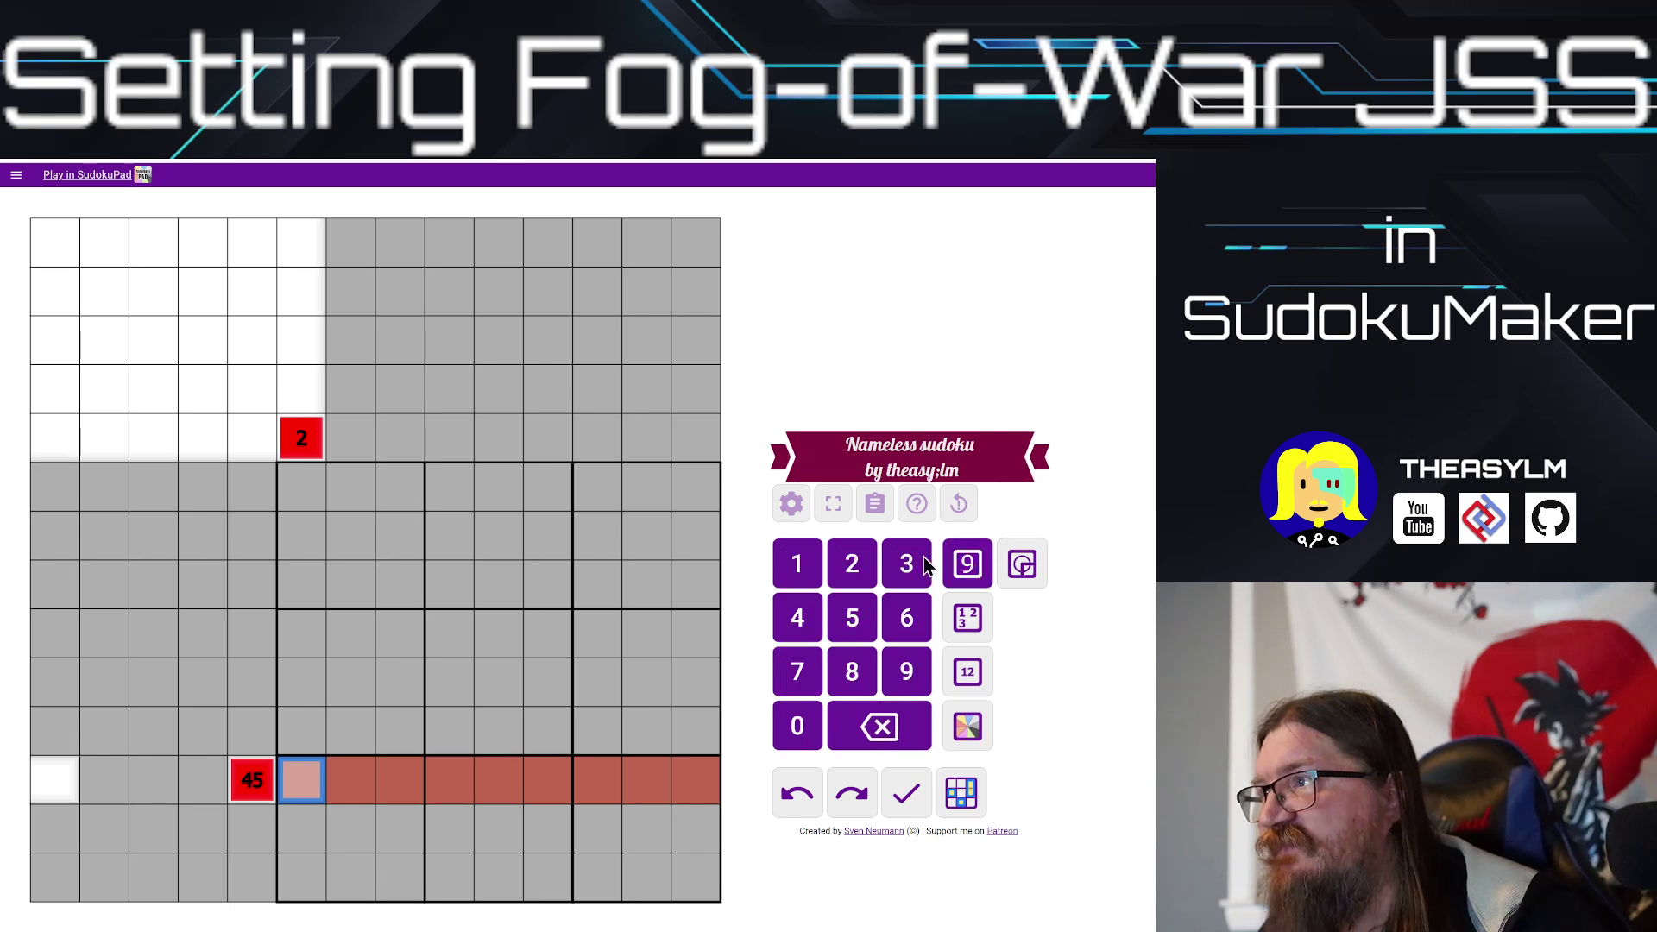
{"action": "left_click", "coordinate": [851, 563]}
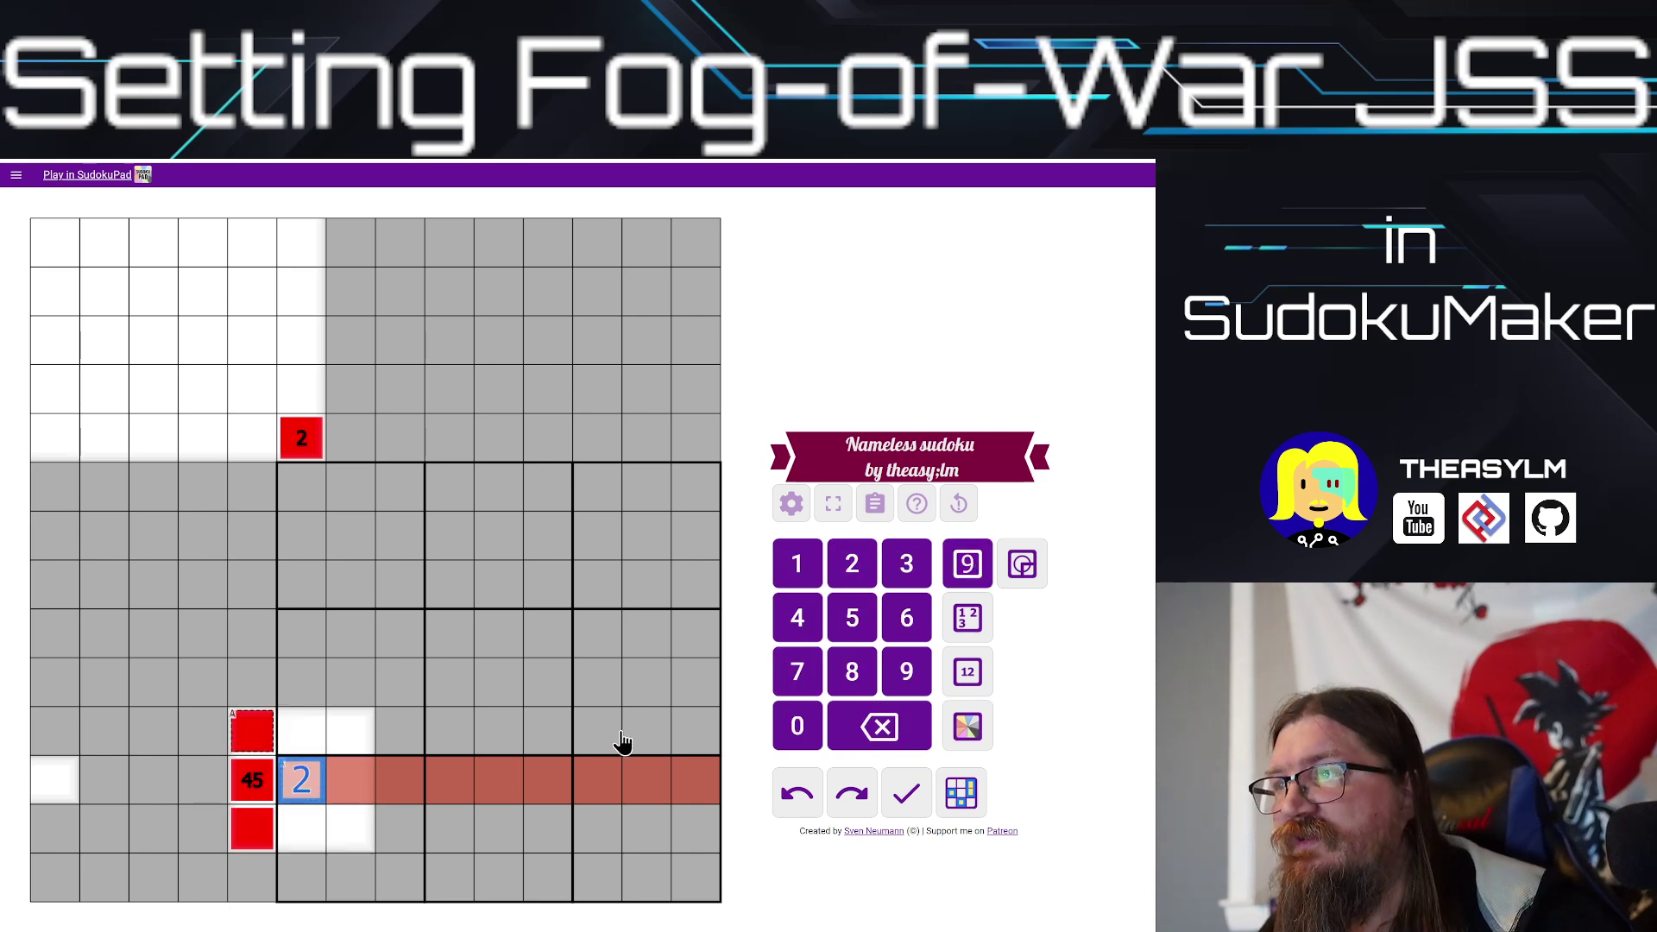
Step: Check the two A-cage cells beside and above the 45 clue in the playtest, and return to Sudoku Maker
{"action": "left_click", "coordinate": [298, 785]}
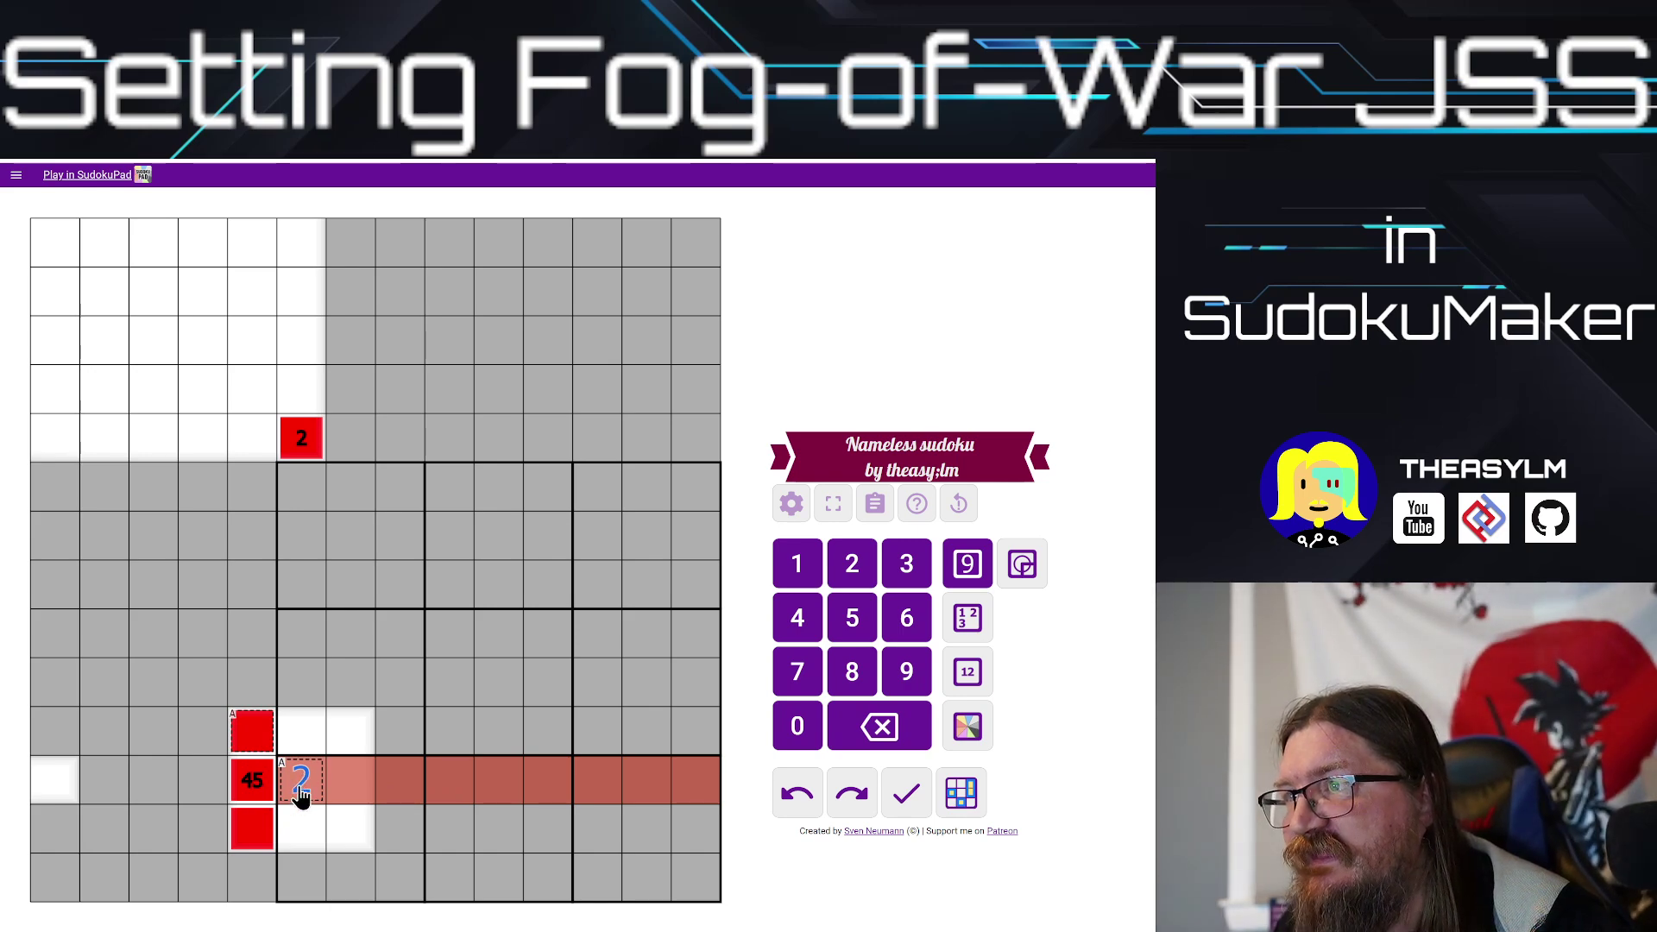
{"action": "left_click", "coordinate": [252, 742]}
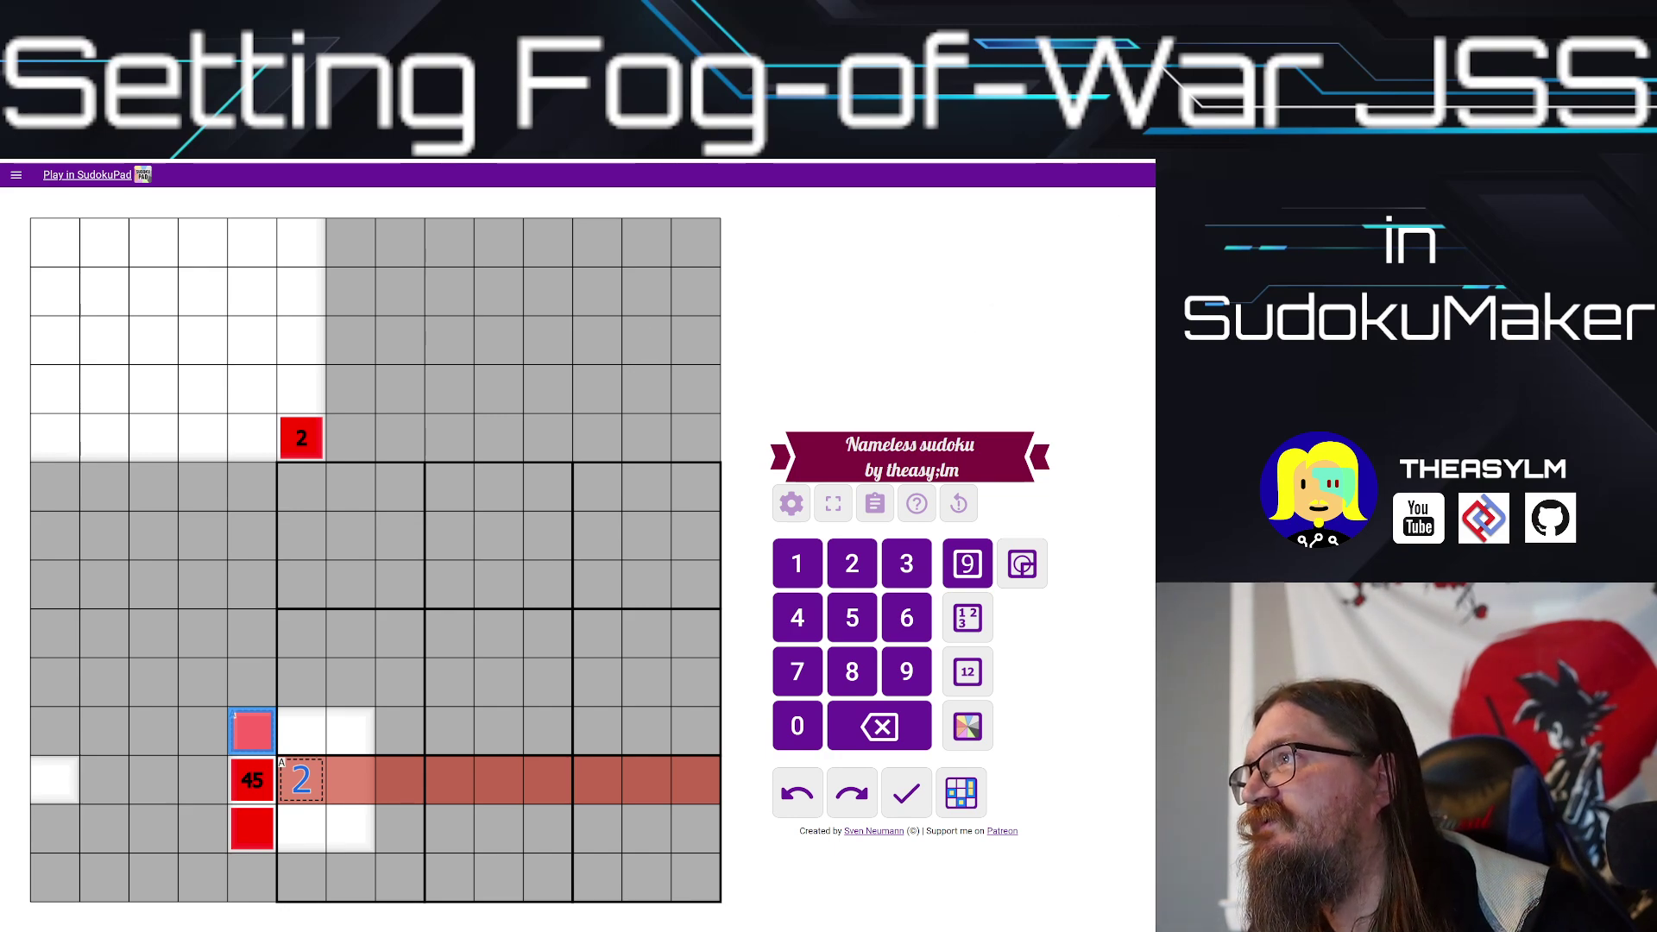
{"action": "key", "text": "ctrl+w"}
{"action": "type", "text": "22"}
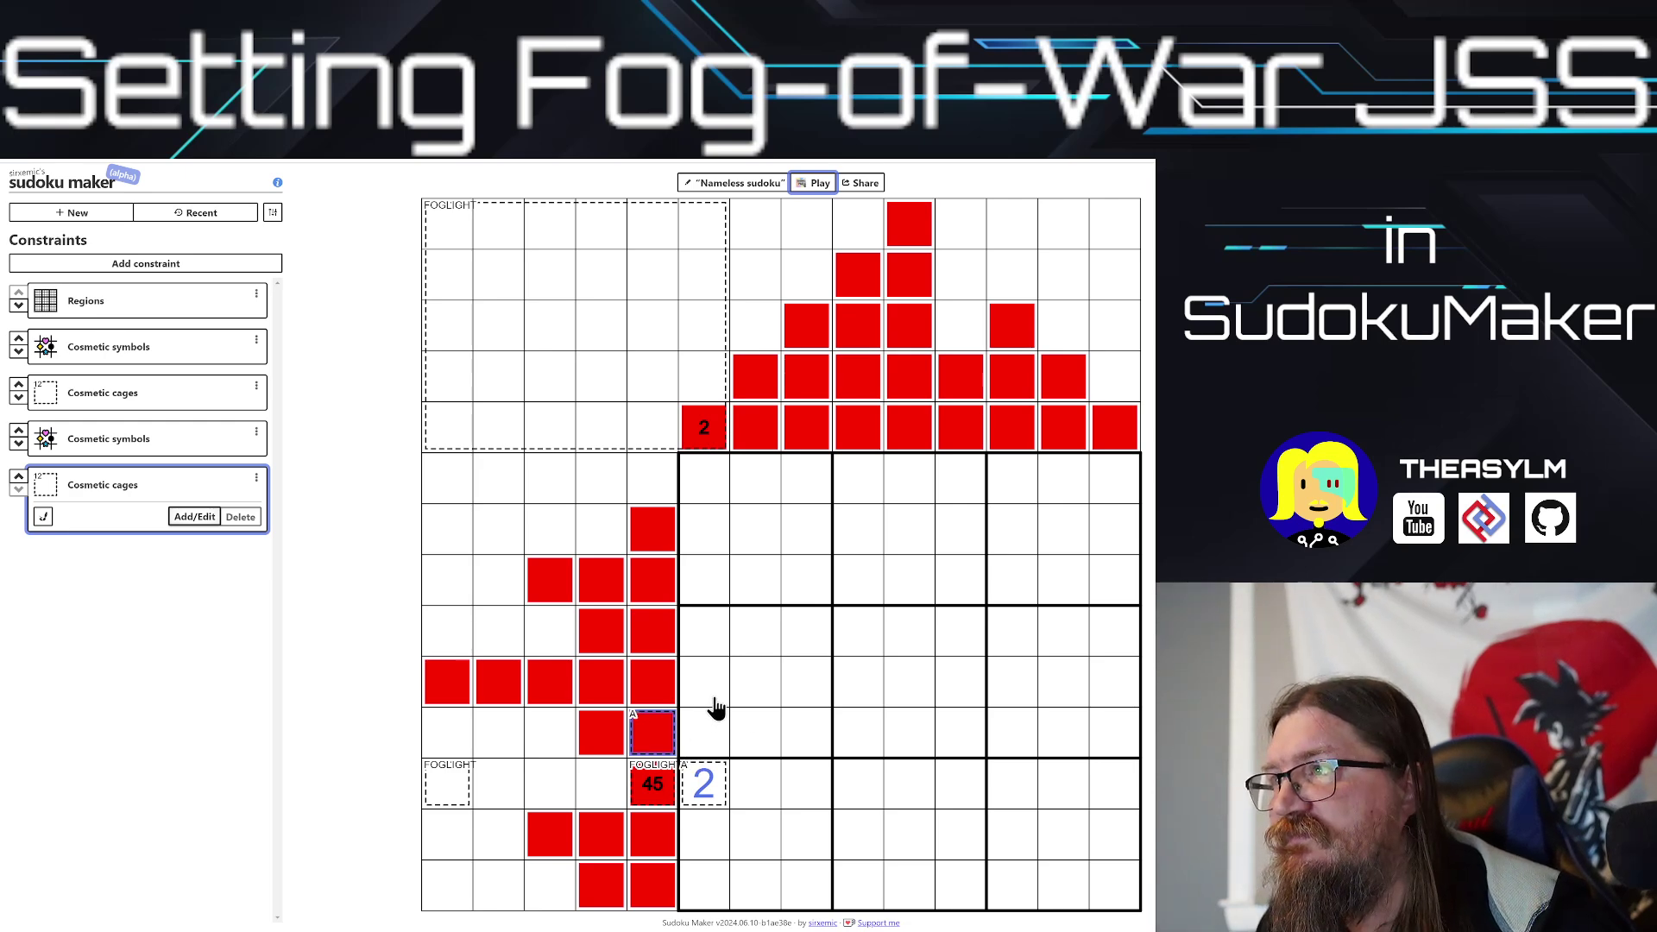
Step: Finish editing the A cages and enter the digit 2 in the A clue square above 45
{"action": "left_click", "coordinate": [250, 508]}
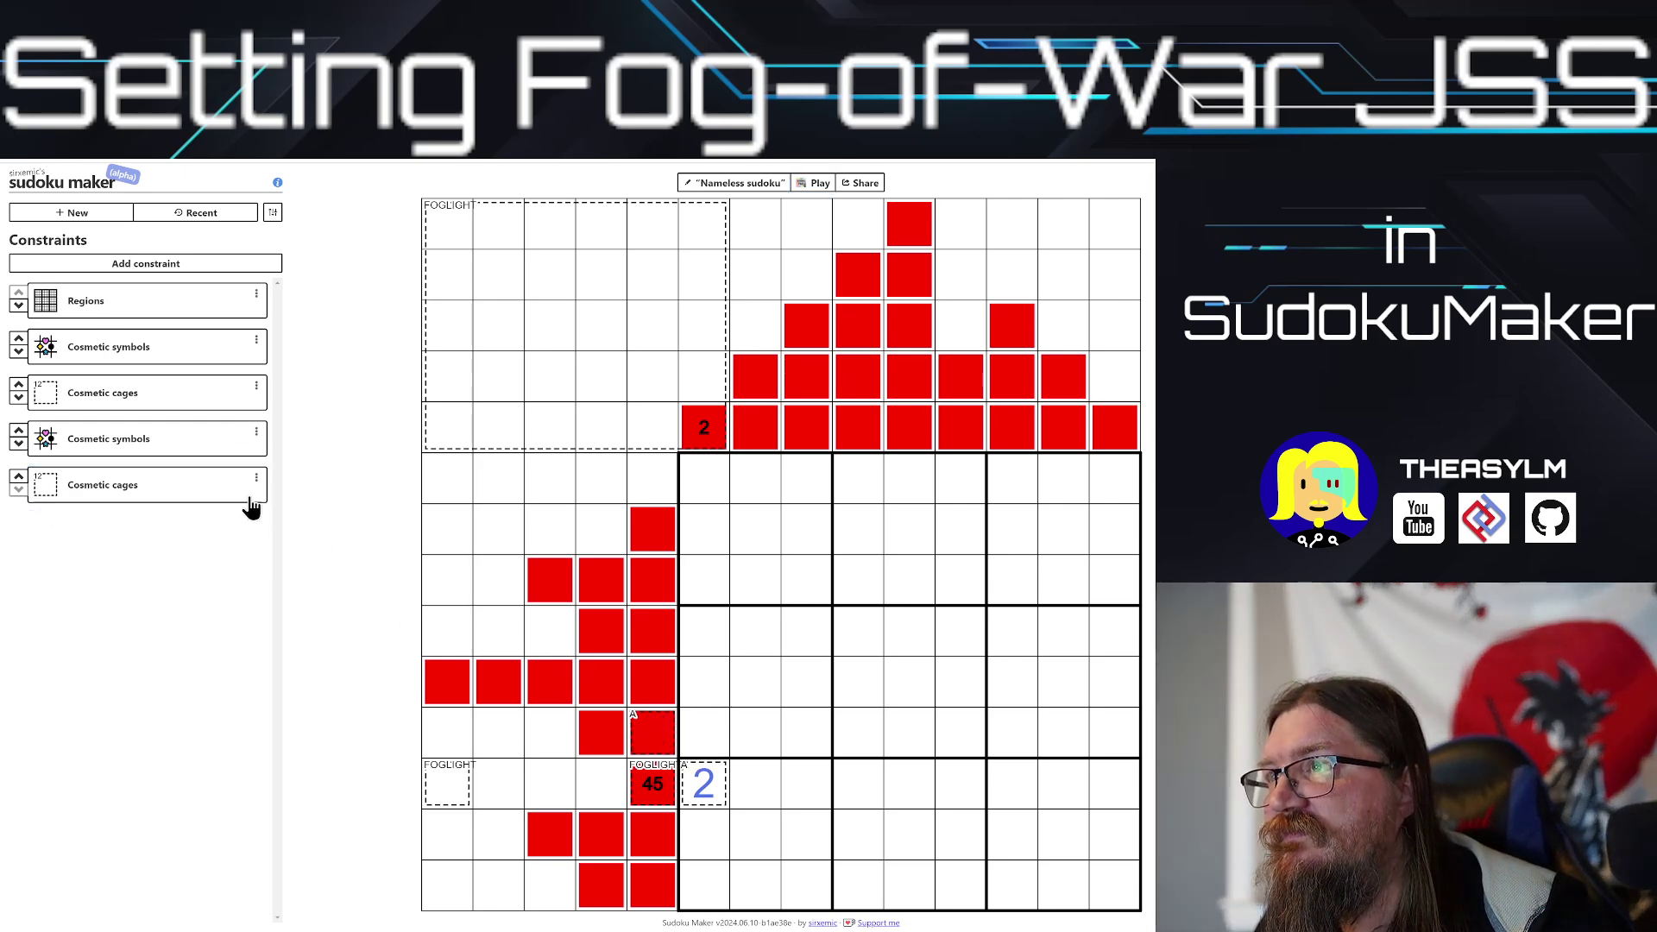
{"action": "left_click", "coordinate": [651, 733]}
{"action": "type", "text": "2"}
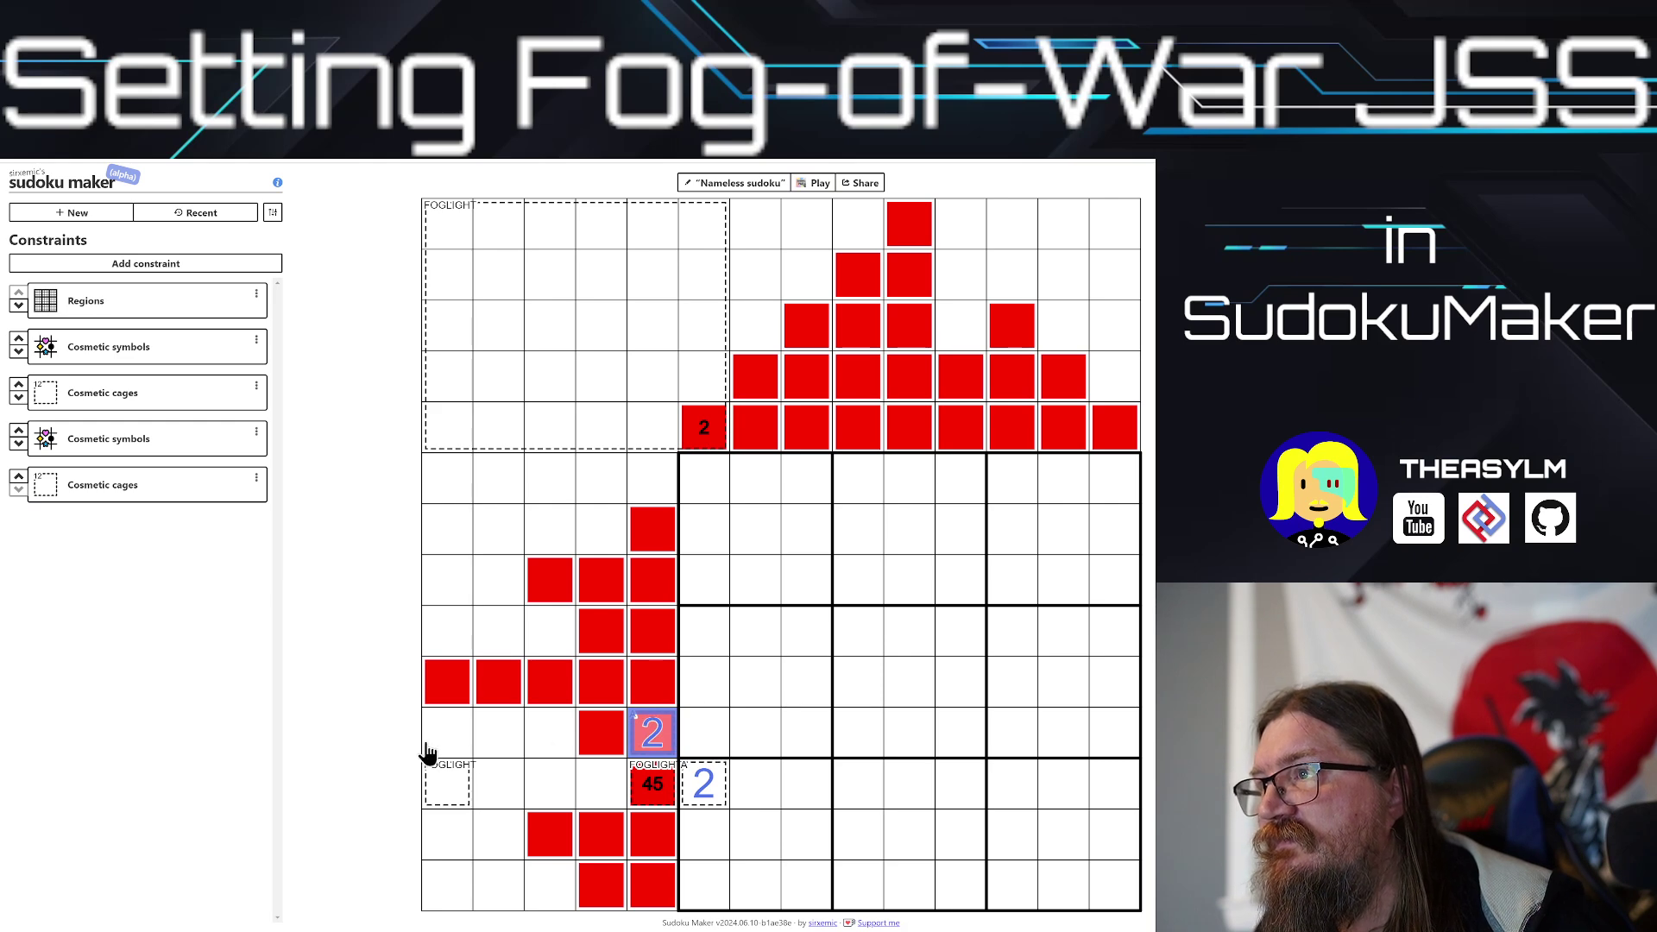
{"action": "left_click", "coordinate": [310, 716]}
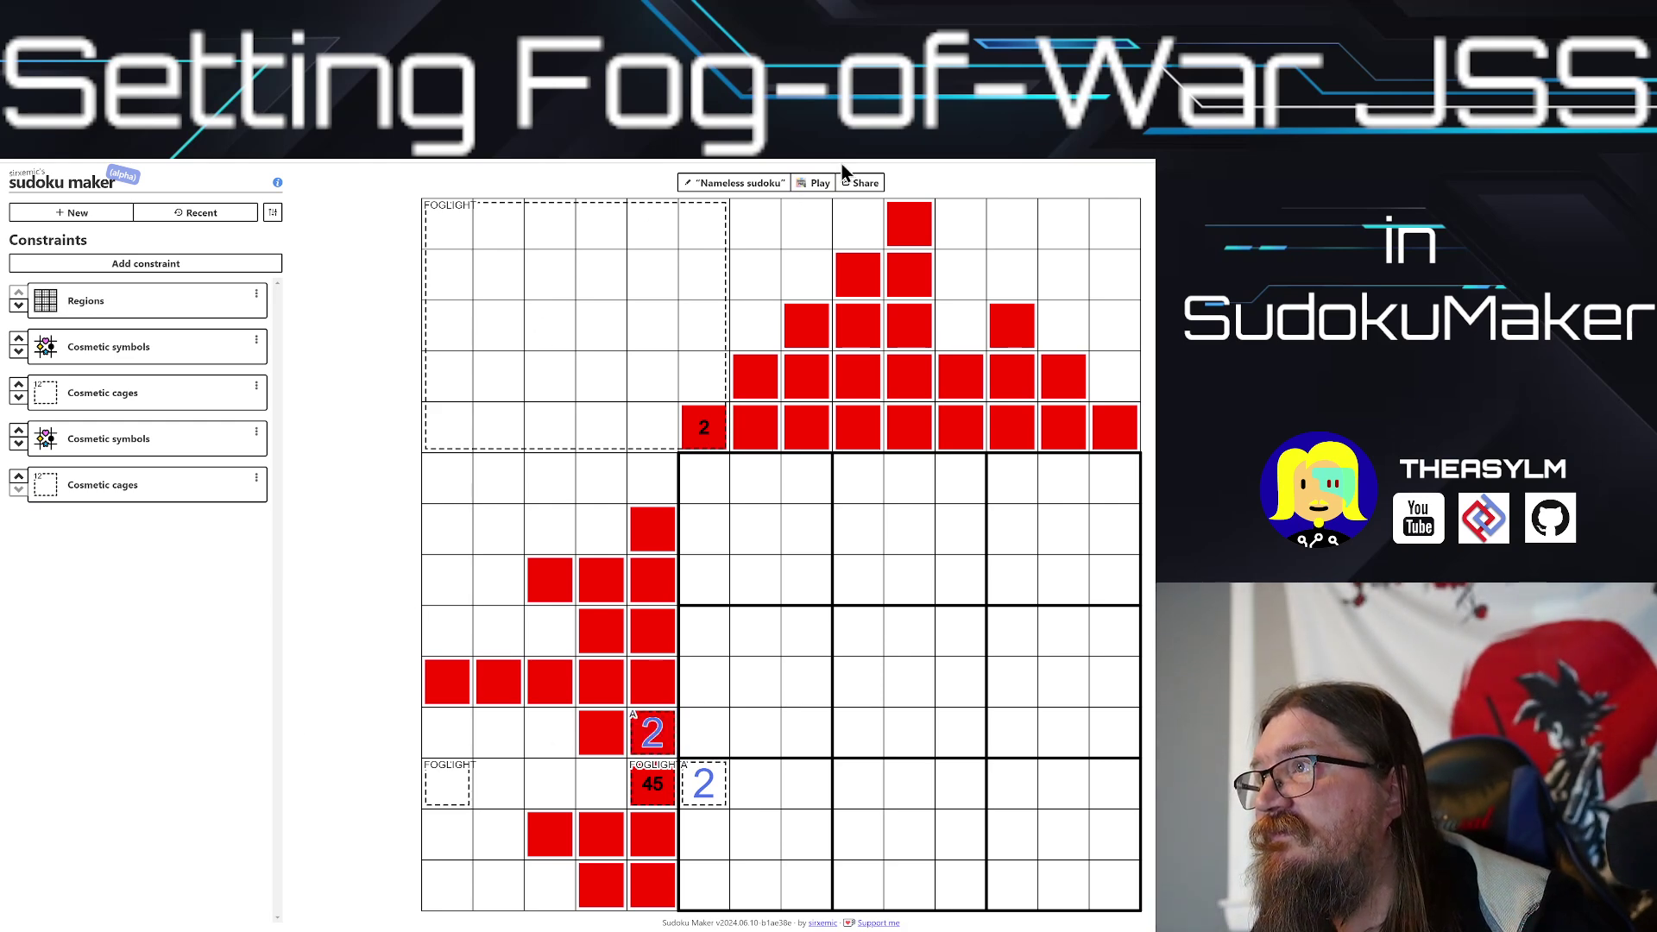
Step: Resume the playtest, enter 2 in the clue square above 45 to test its fog, and return to Sudoku Maker
{"action": "left_click", "coordinate": [820, 183]}
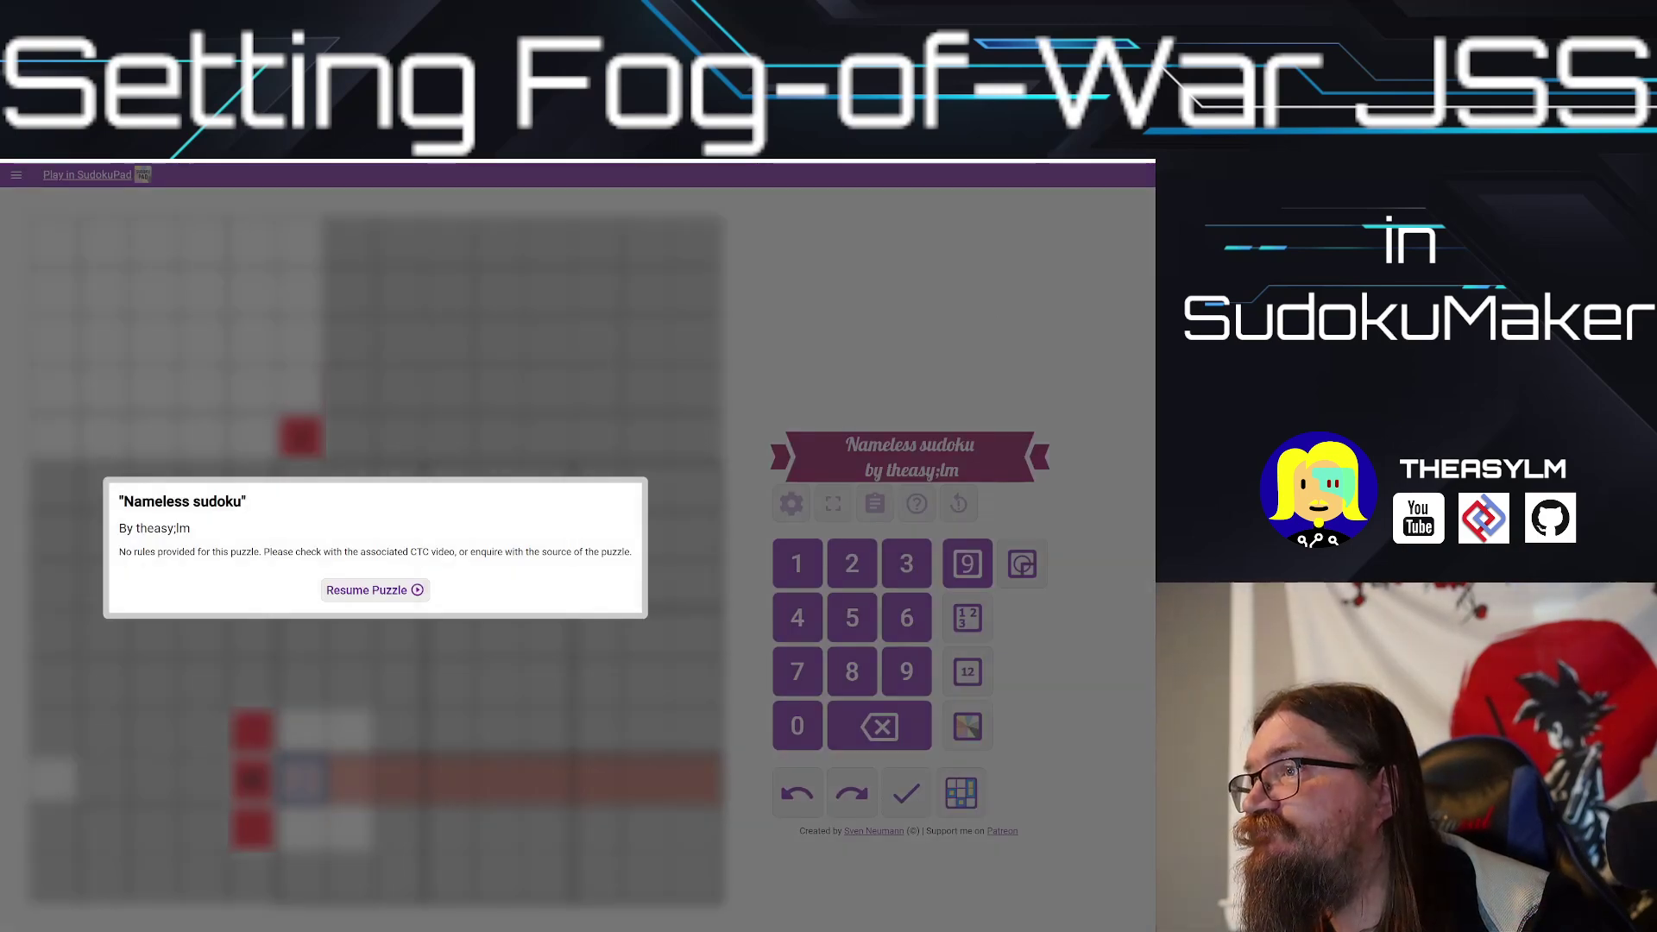
{"action": "left_click", "coordinate": [385, 604]}
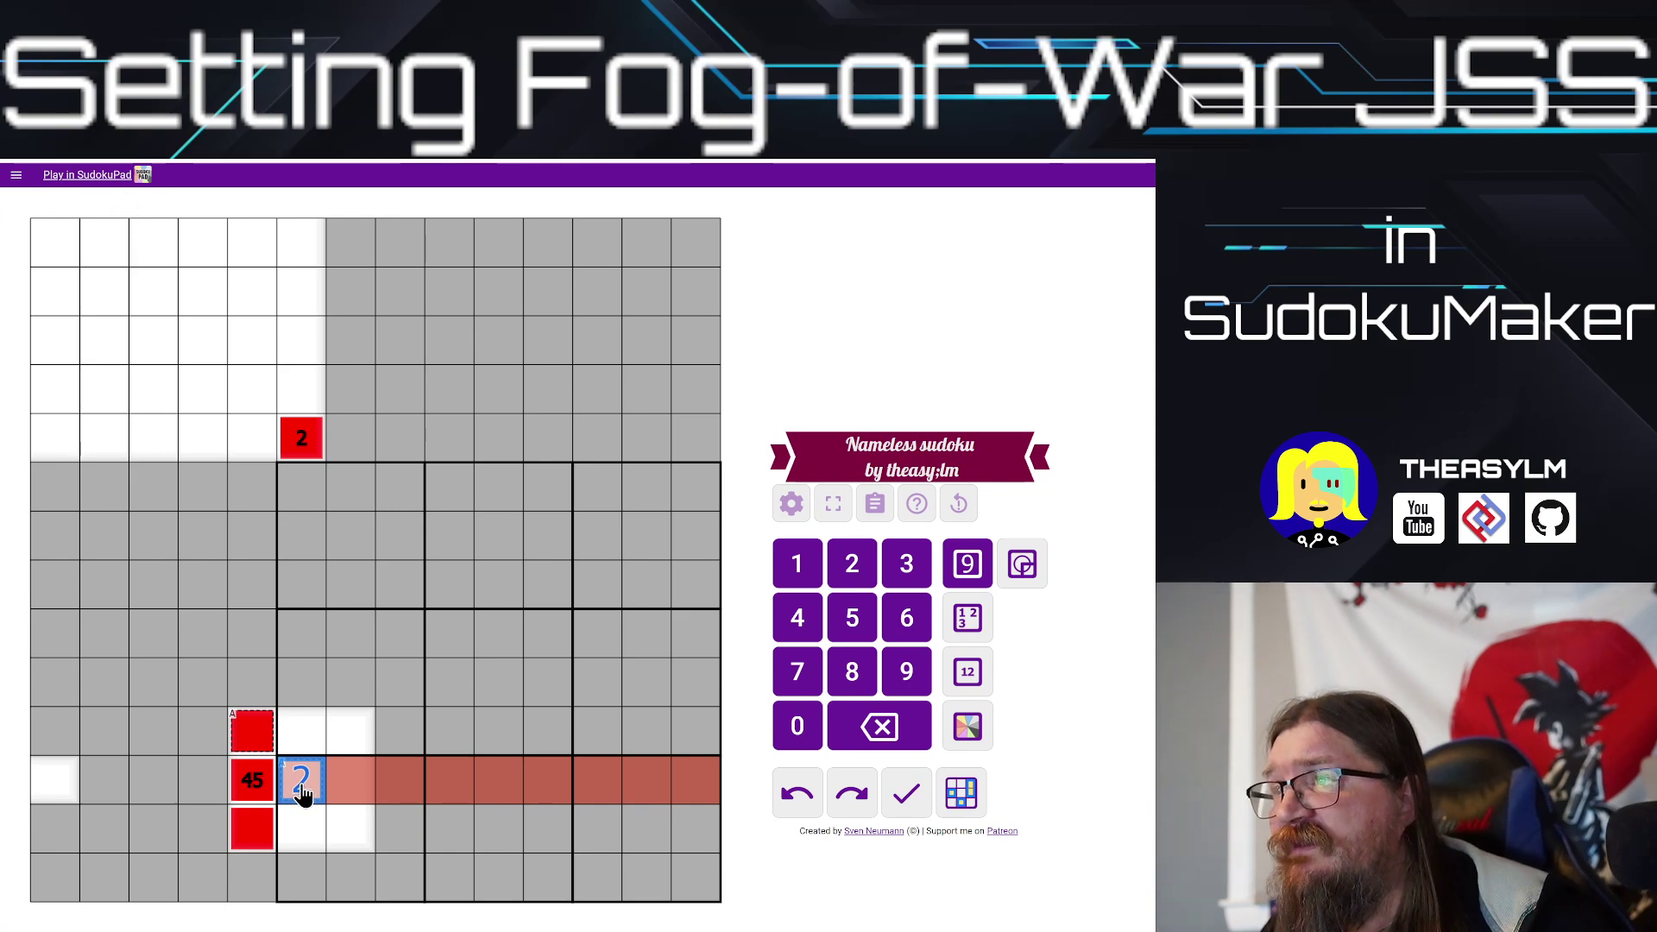
{"action": "left_click", "coordinate": [251, 744]}
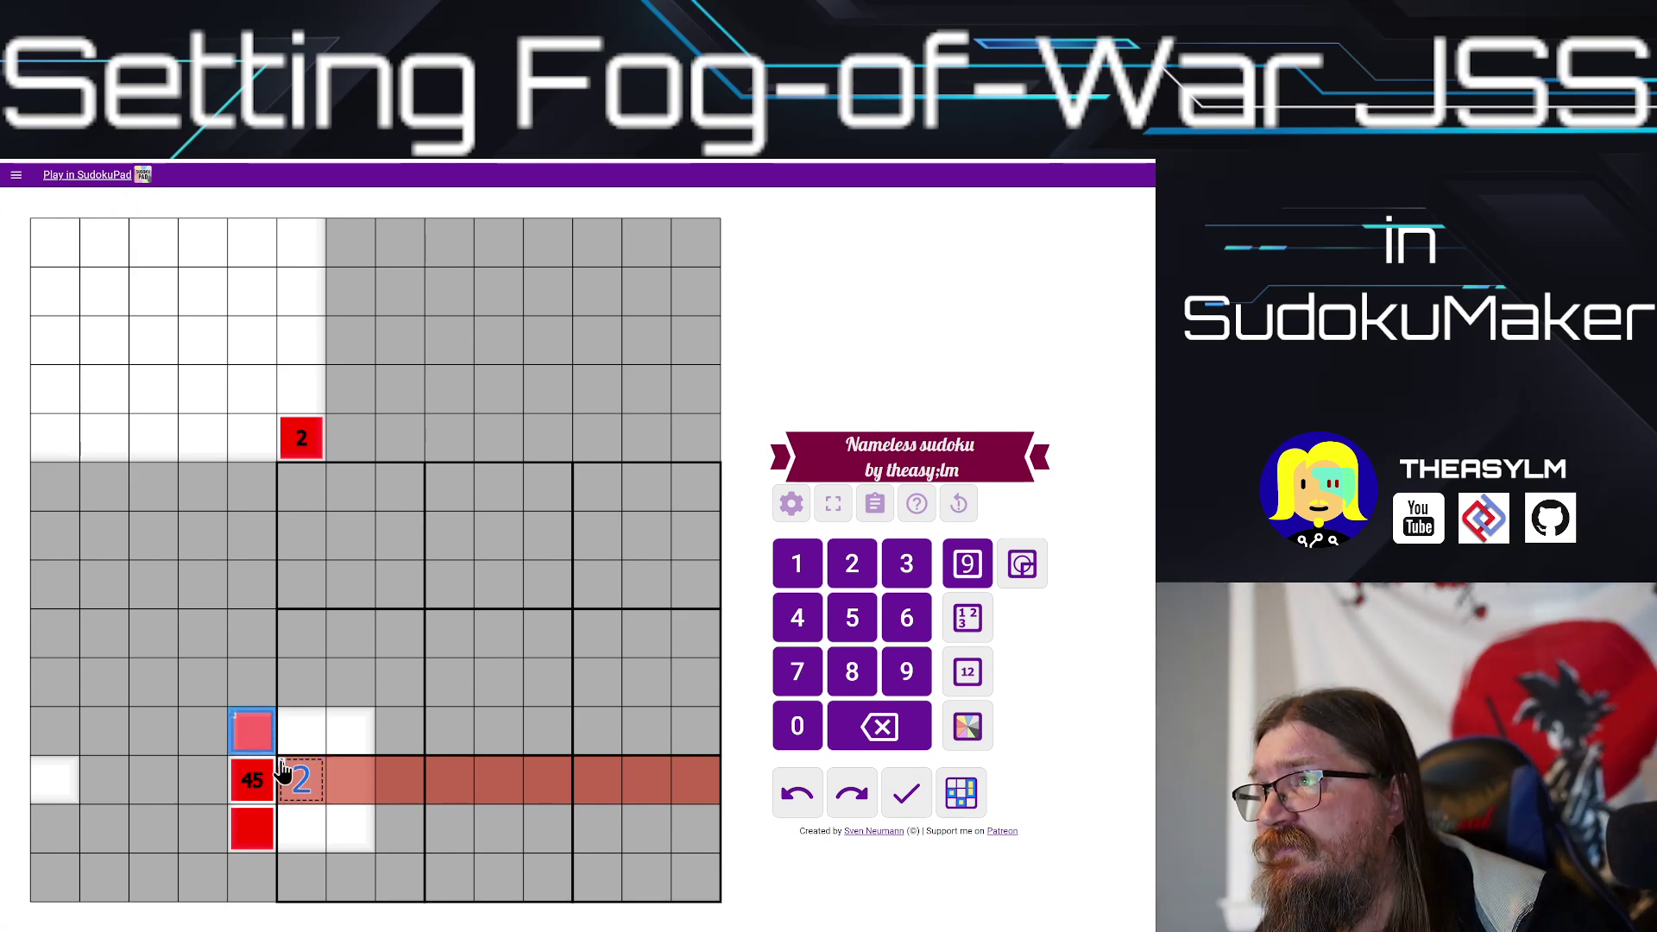
{"action": "key", "text": "2"}
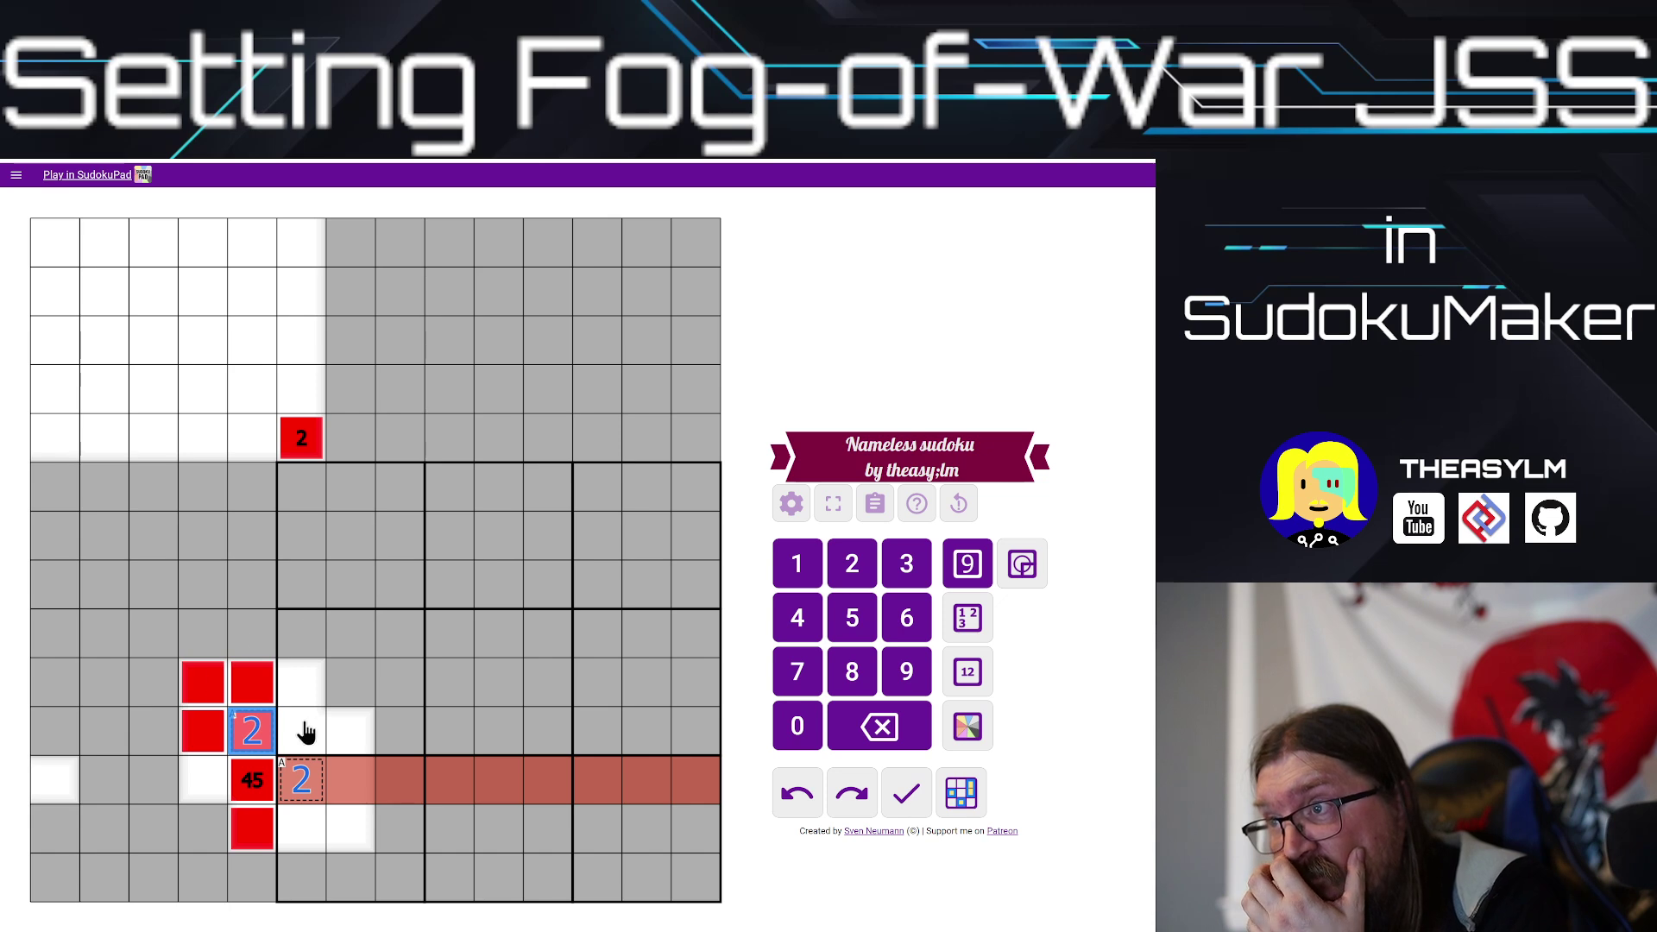
{"action": "left_click", "coordinate": [204, 691]}
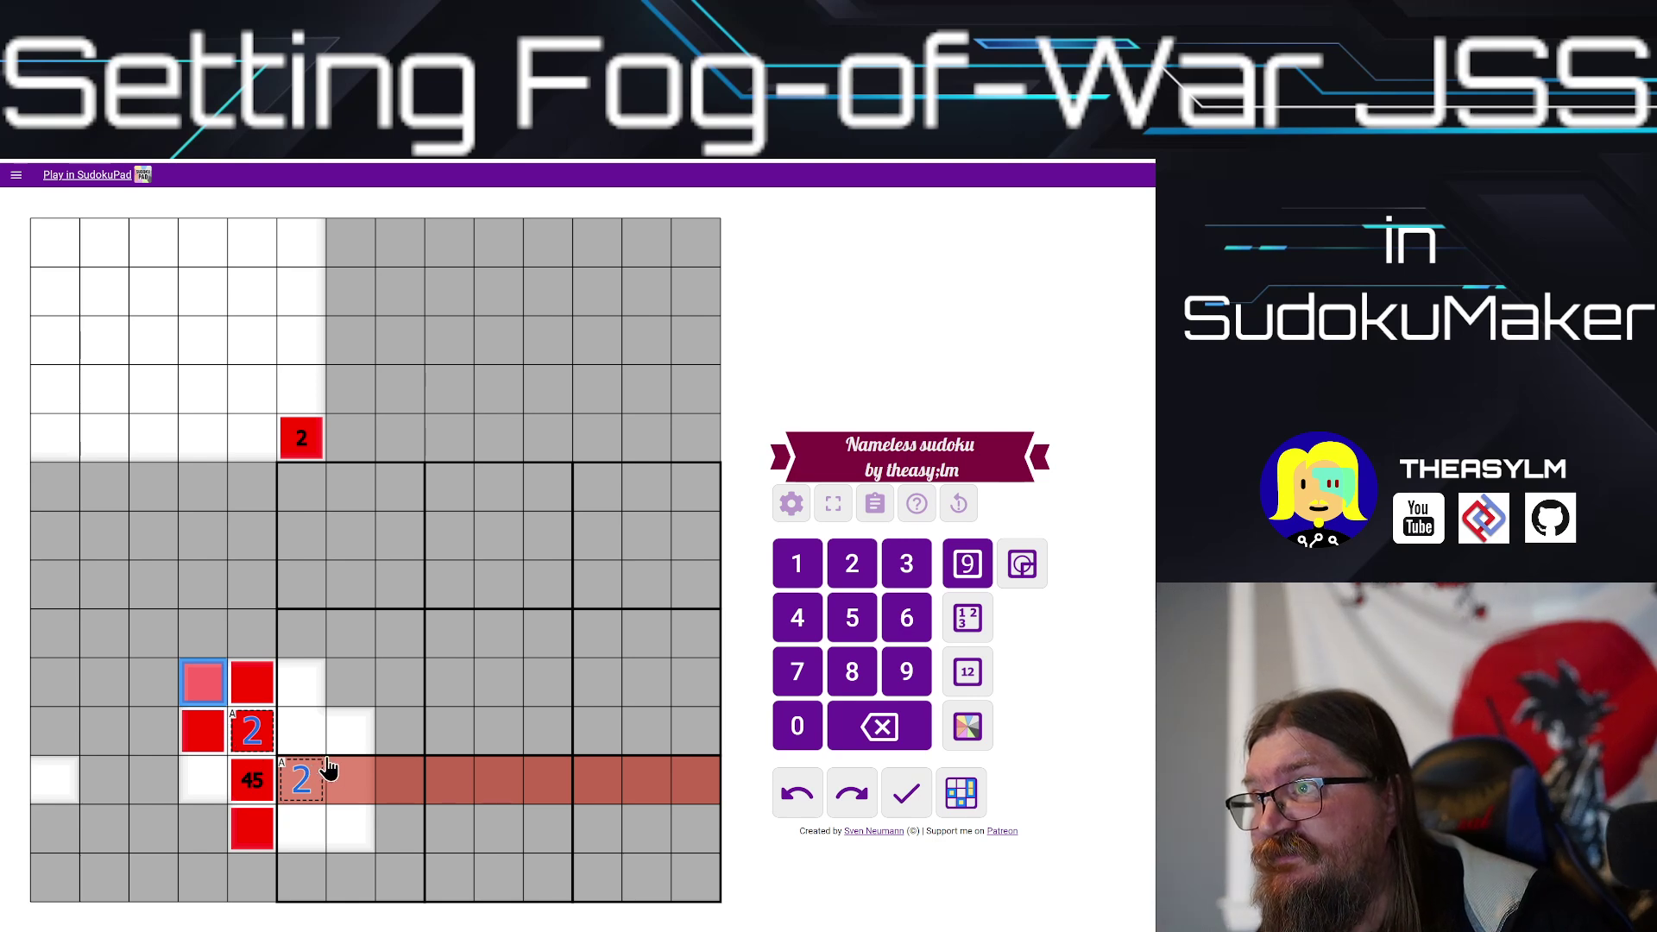
{"action": "left_click", "coordinate": [963, 727]}
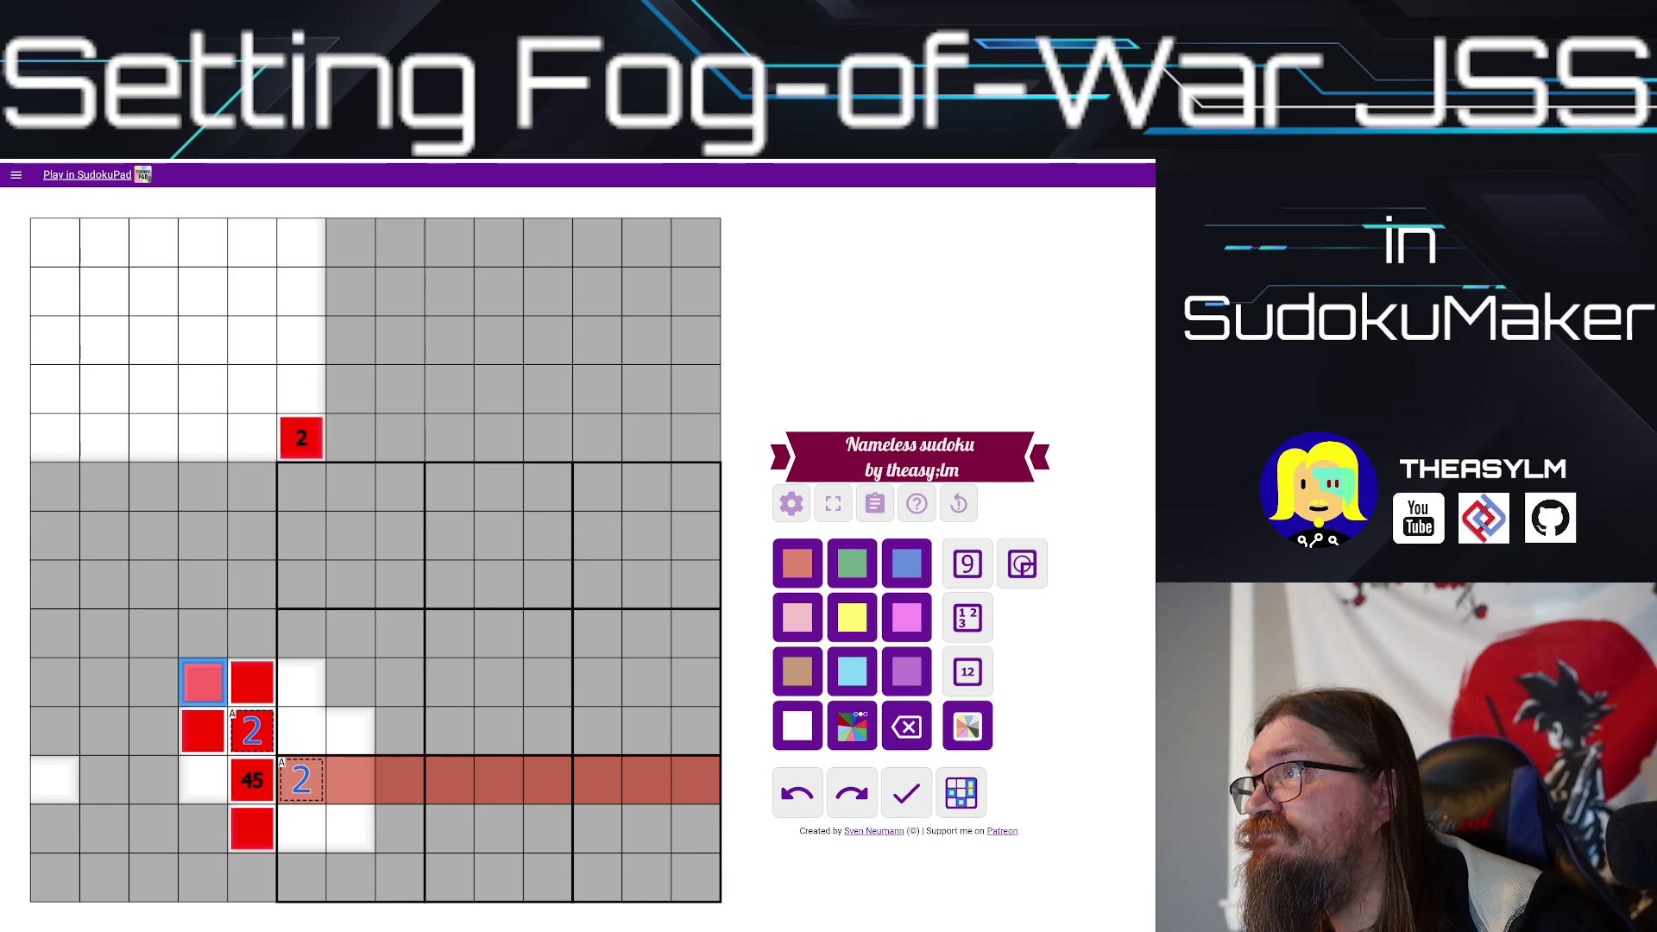
{"action": "left_click", "coordinate": [1096, 130]}
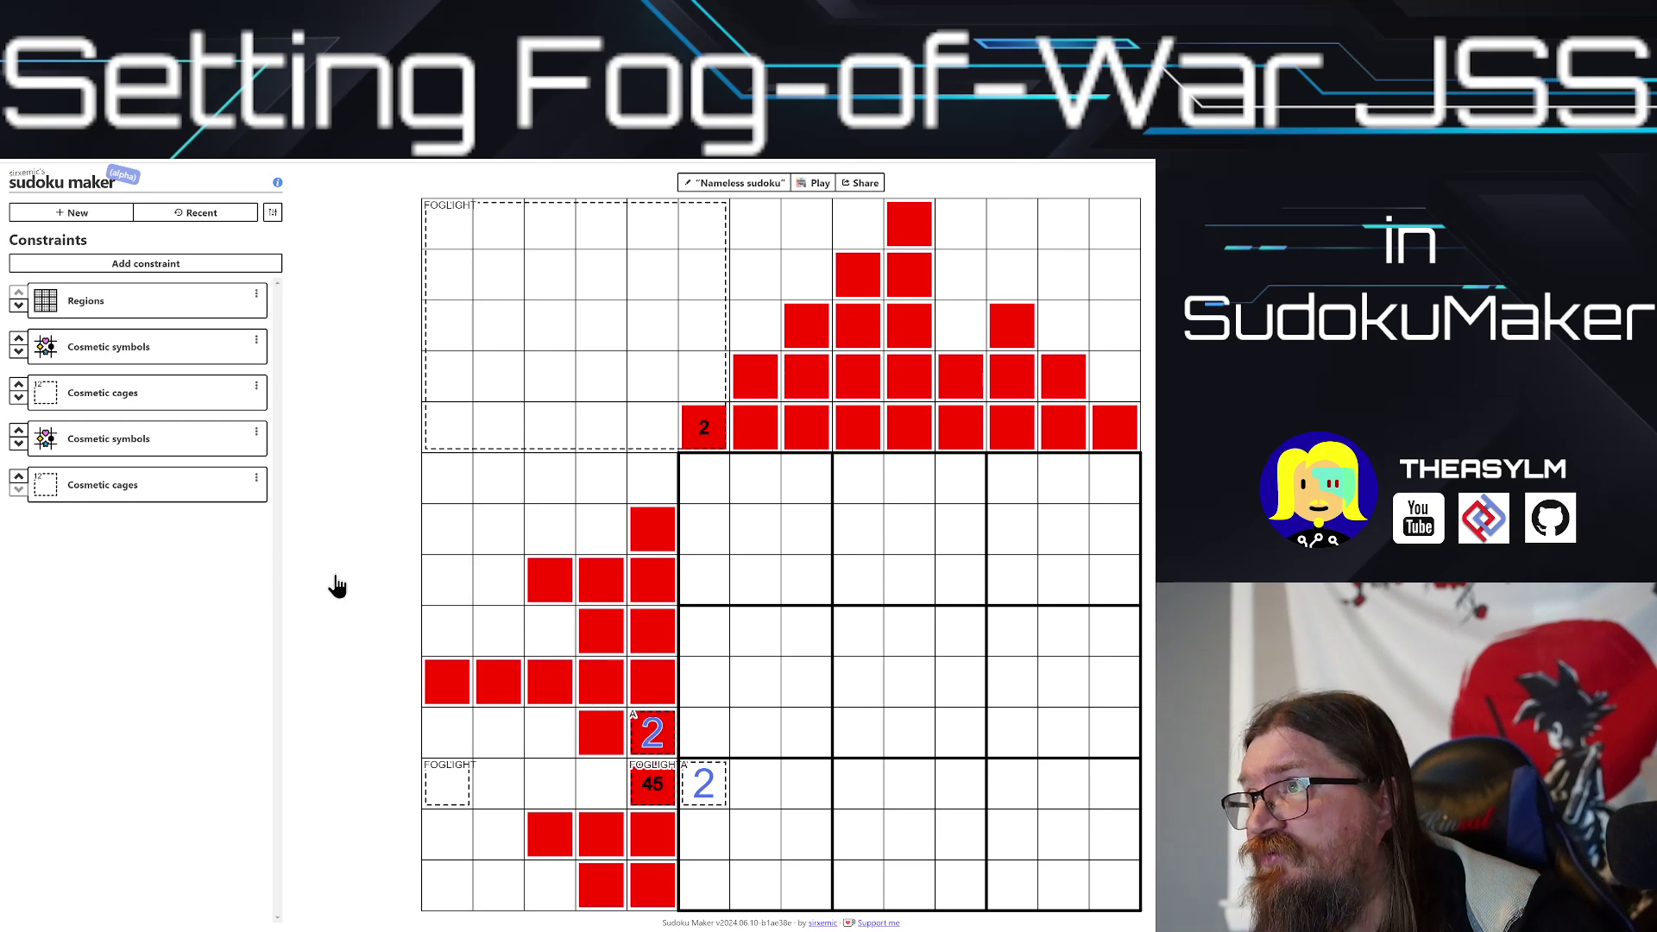
Step: Add a one-cell cosmetic cage labelled B on the clue square diagonally up and left of the A clue square
{"action": "left_click", "coordinate": [137, 489]}
{"action": "left_click", "coordinate": [602, 686]}
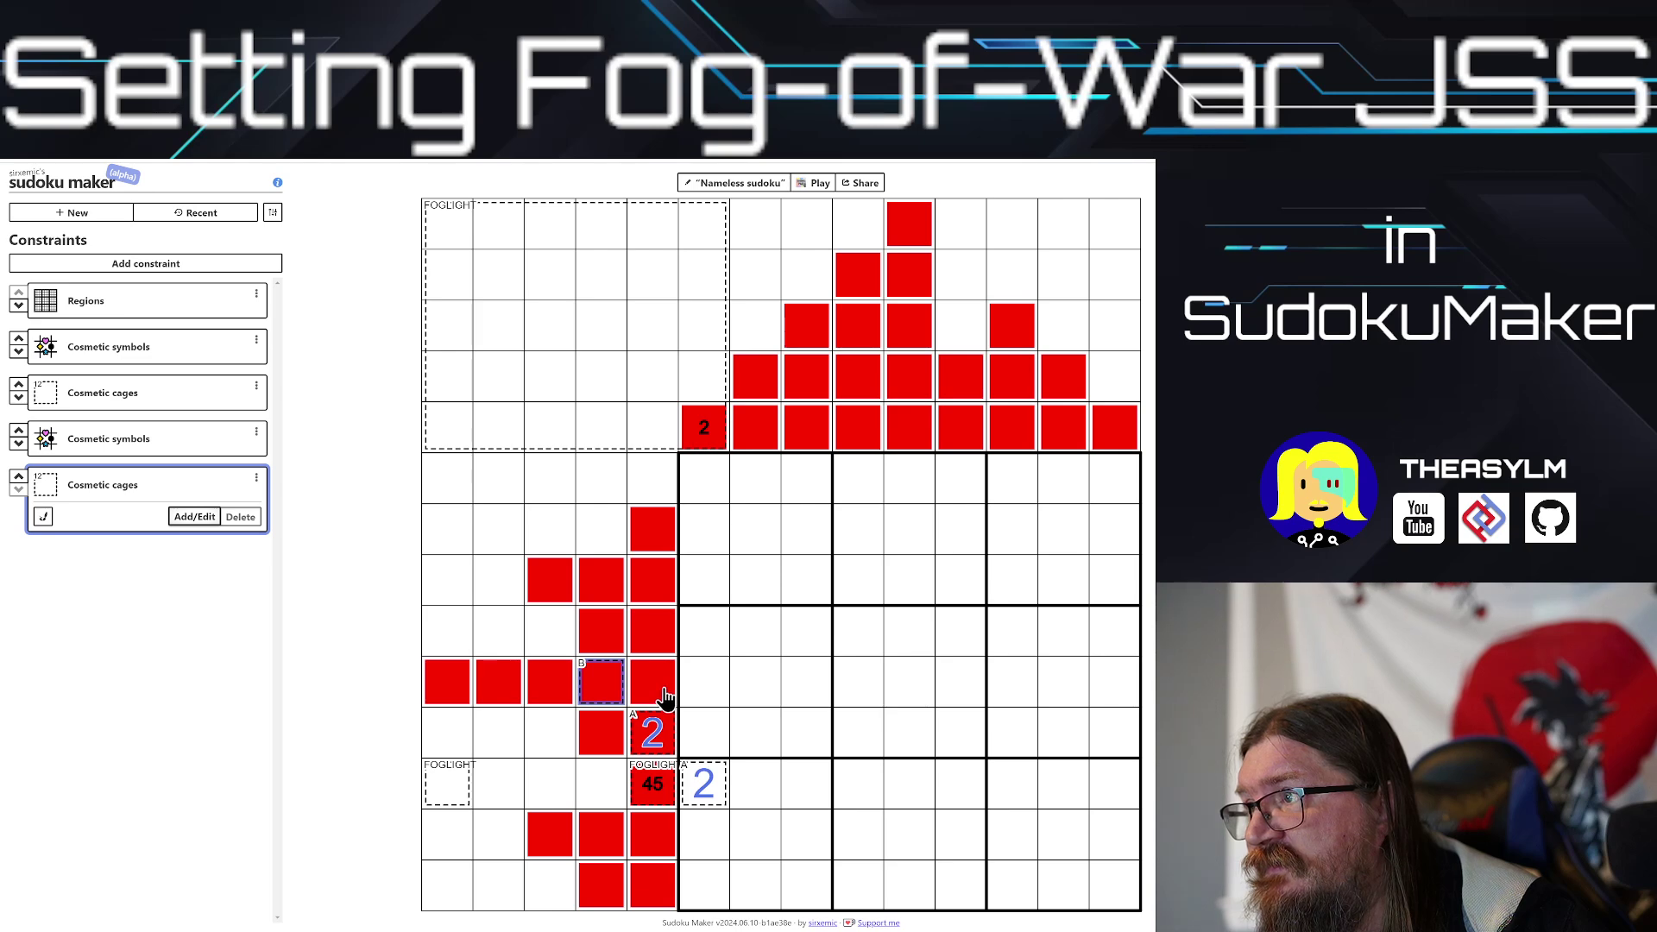
{"action": "left_click", "coordinate": [601, 736]}
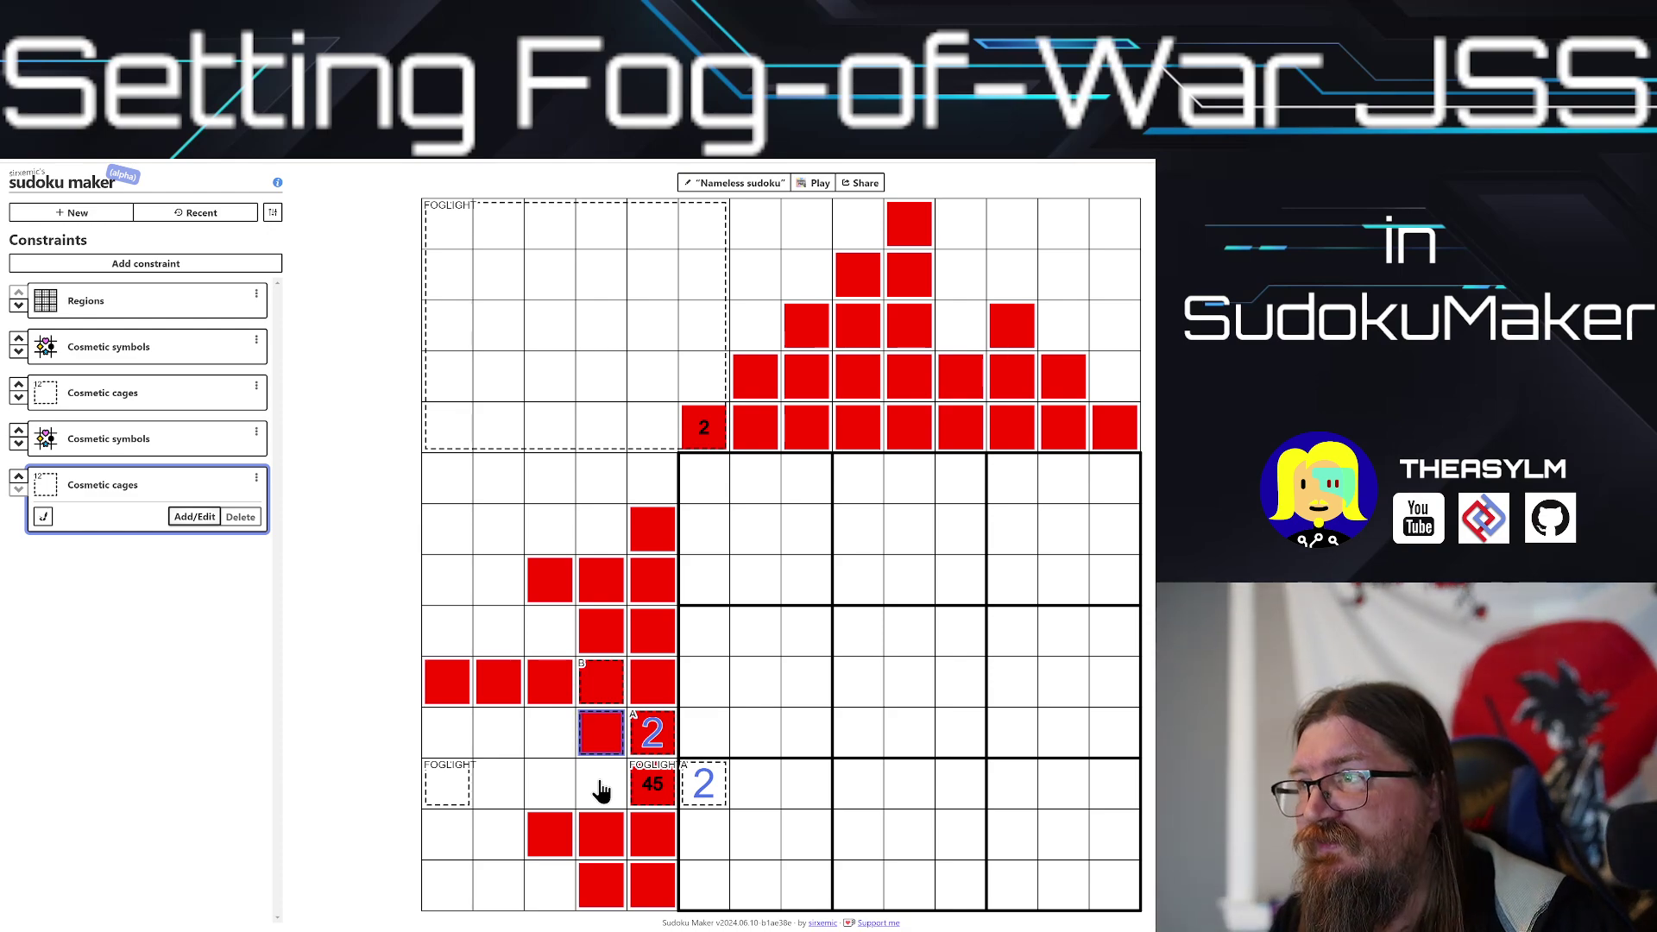
{"action": "key", "text": "Escape"}
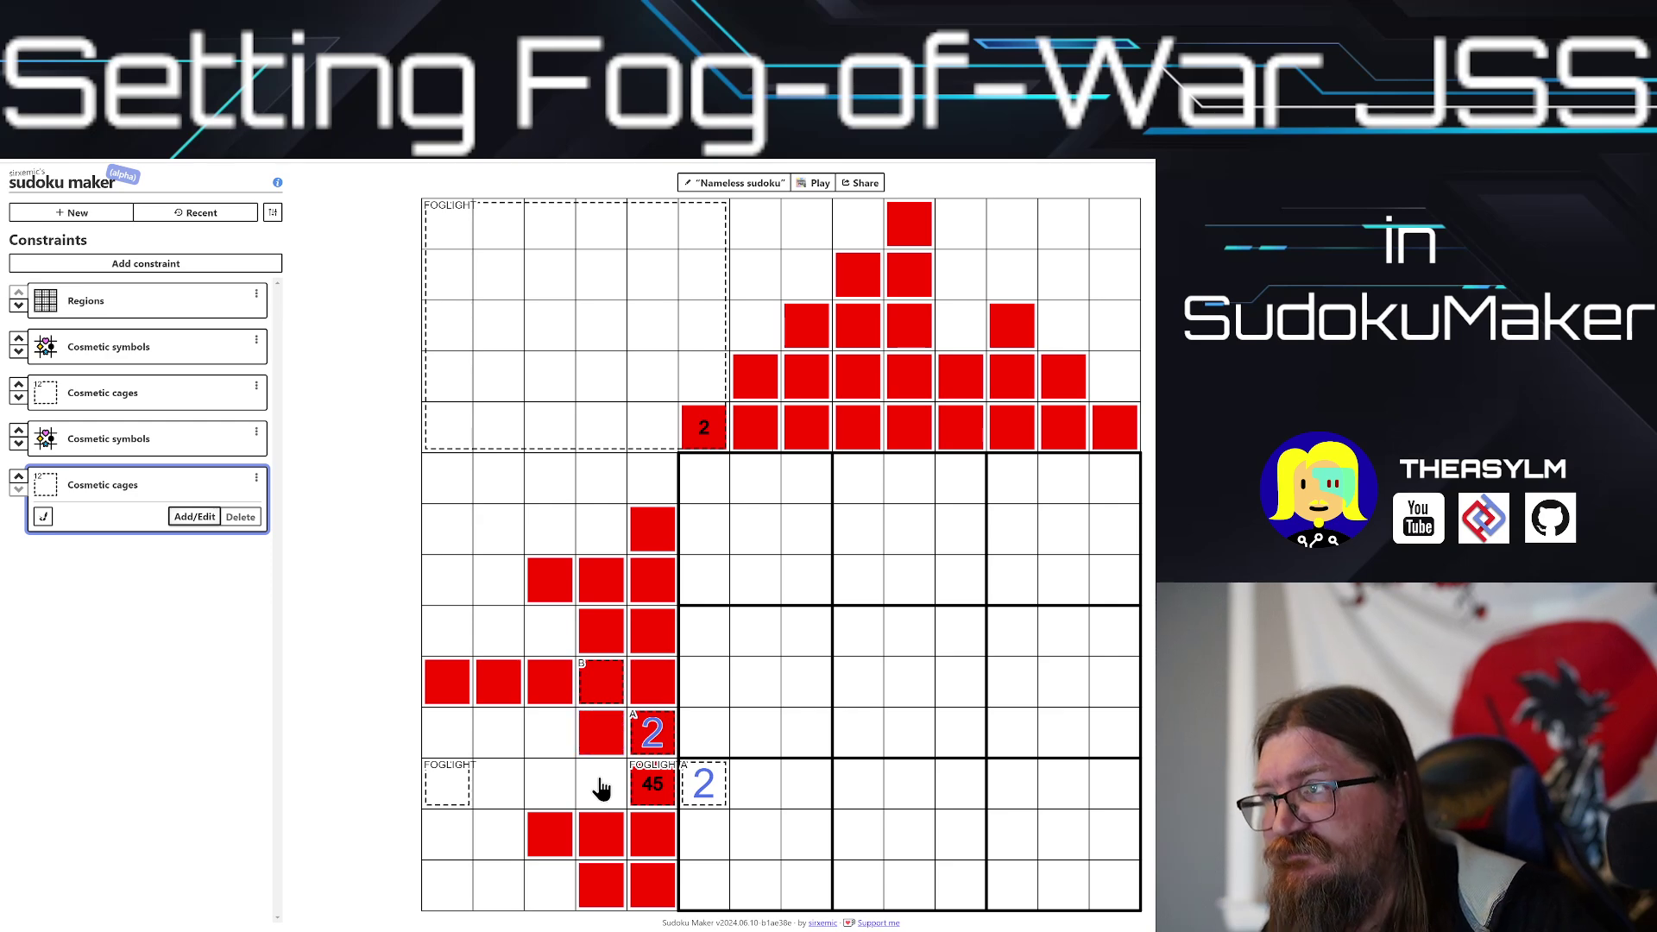
Step: Label the clue square left of the A clue square 42, and add a B cage on the eighth block cell of that row
{"action": "left_click", "coordinate": [183, 440]}
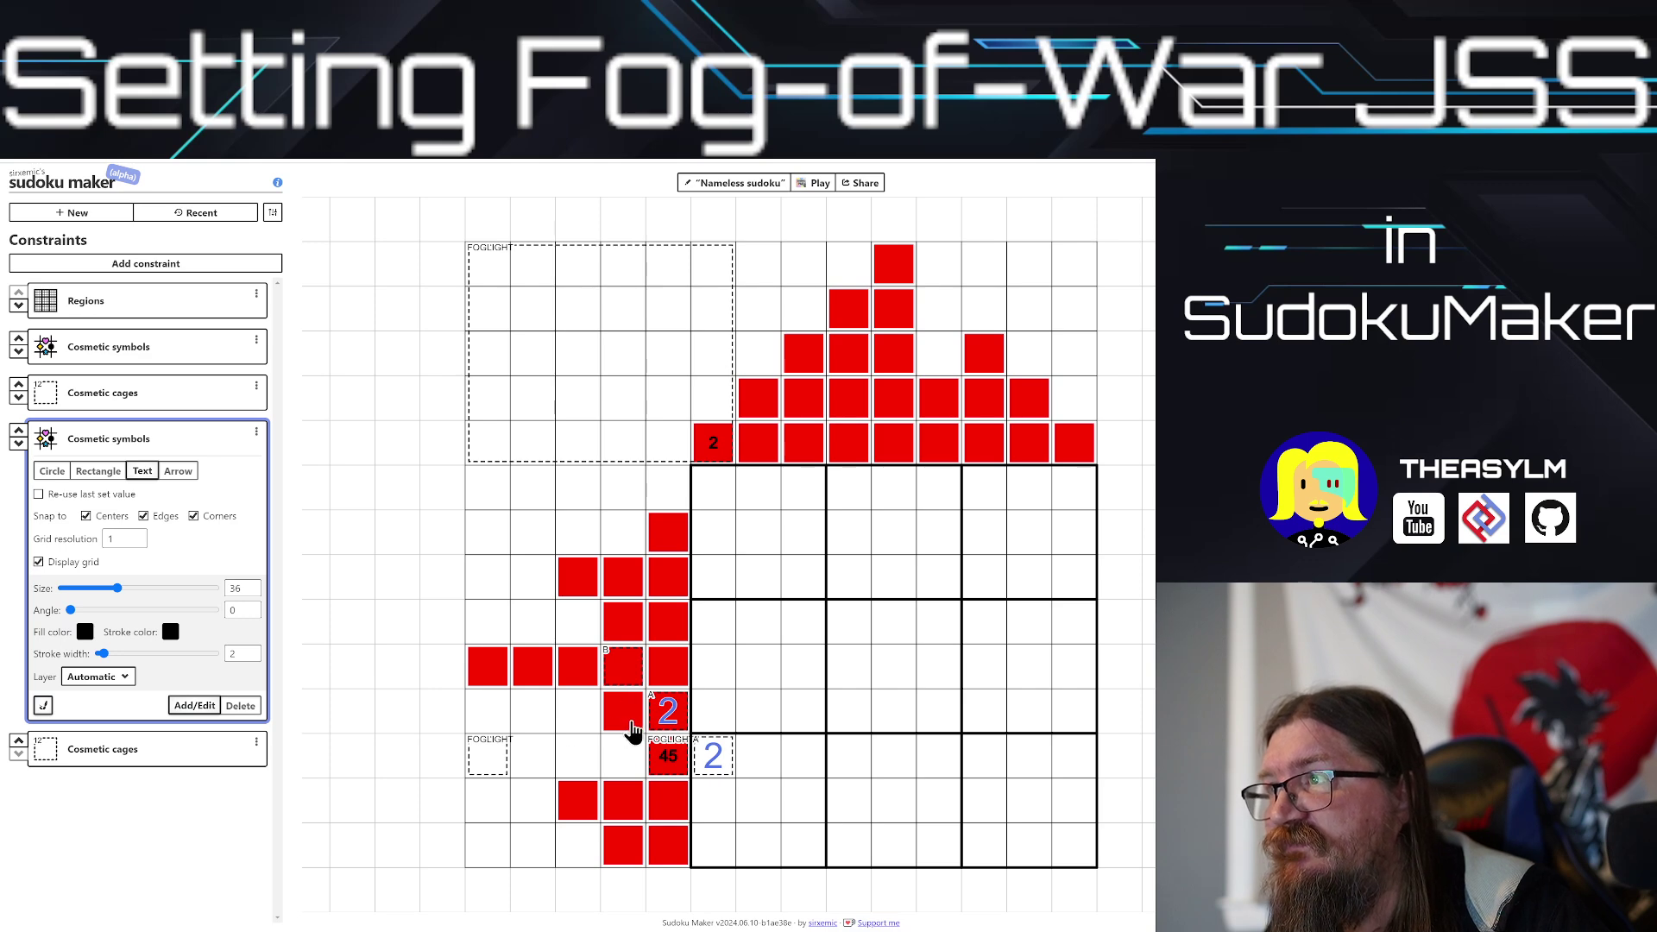
{"action": "left_click", "coordinate": [630, 723]}
{"action": "type", "text": "42"}
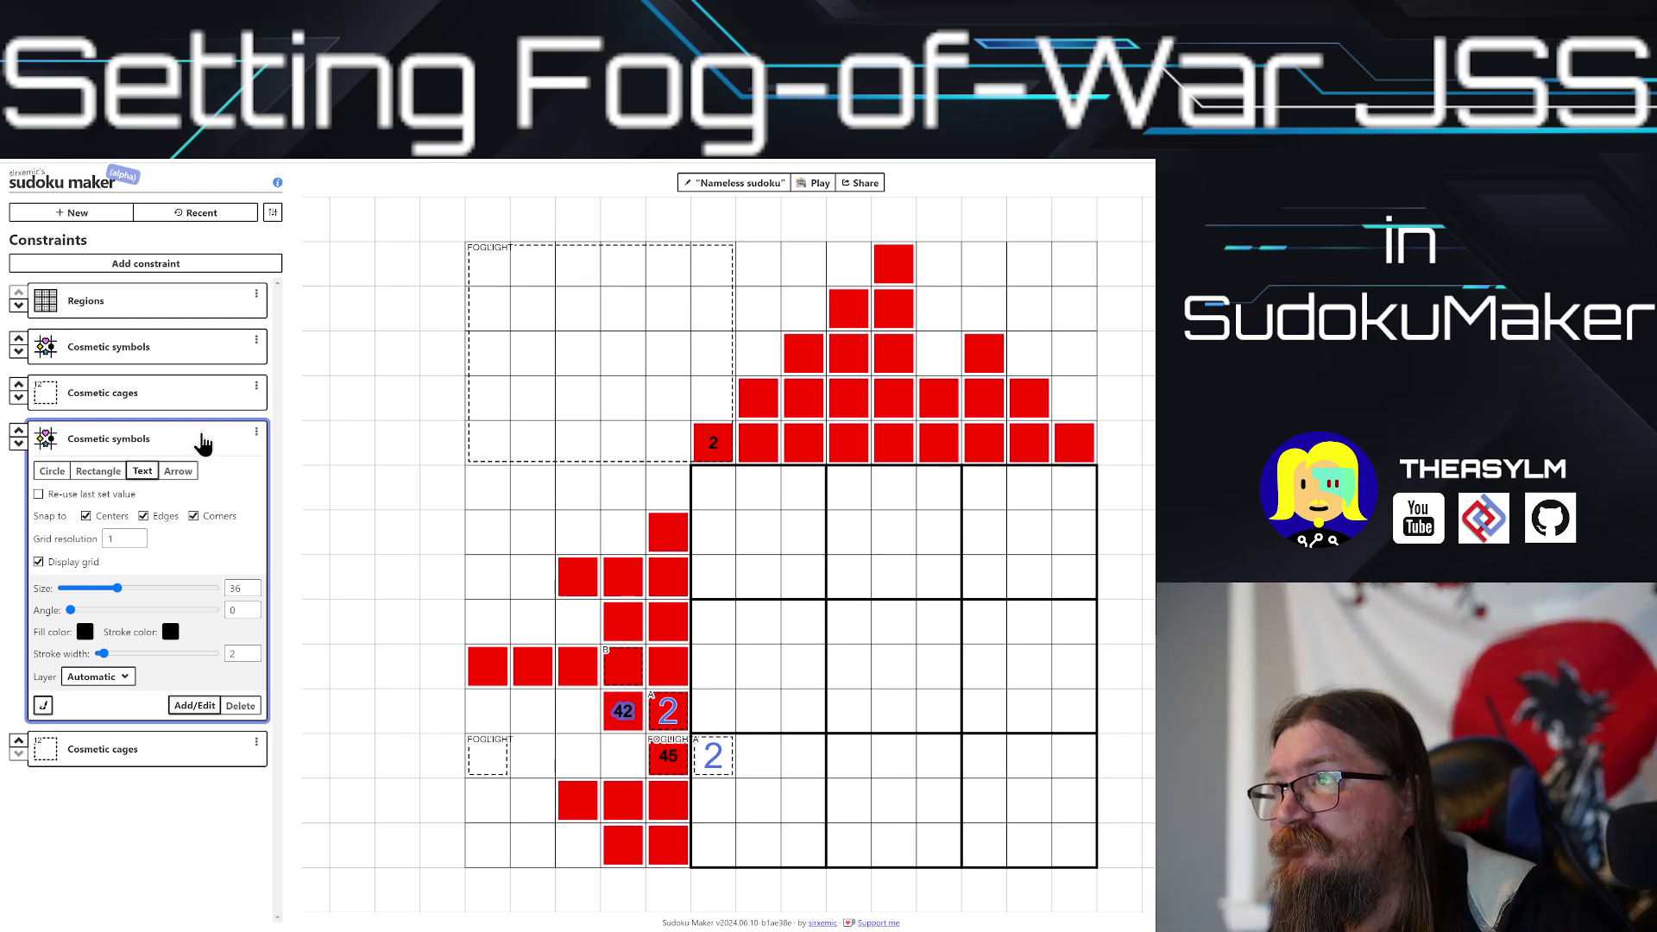
{"action": "left_click", "coordinate": [199, 438]}
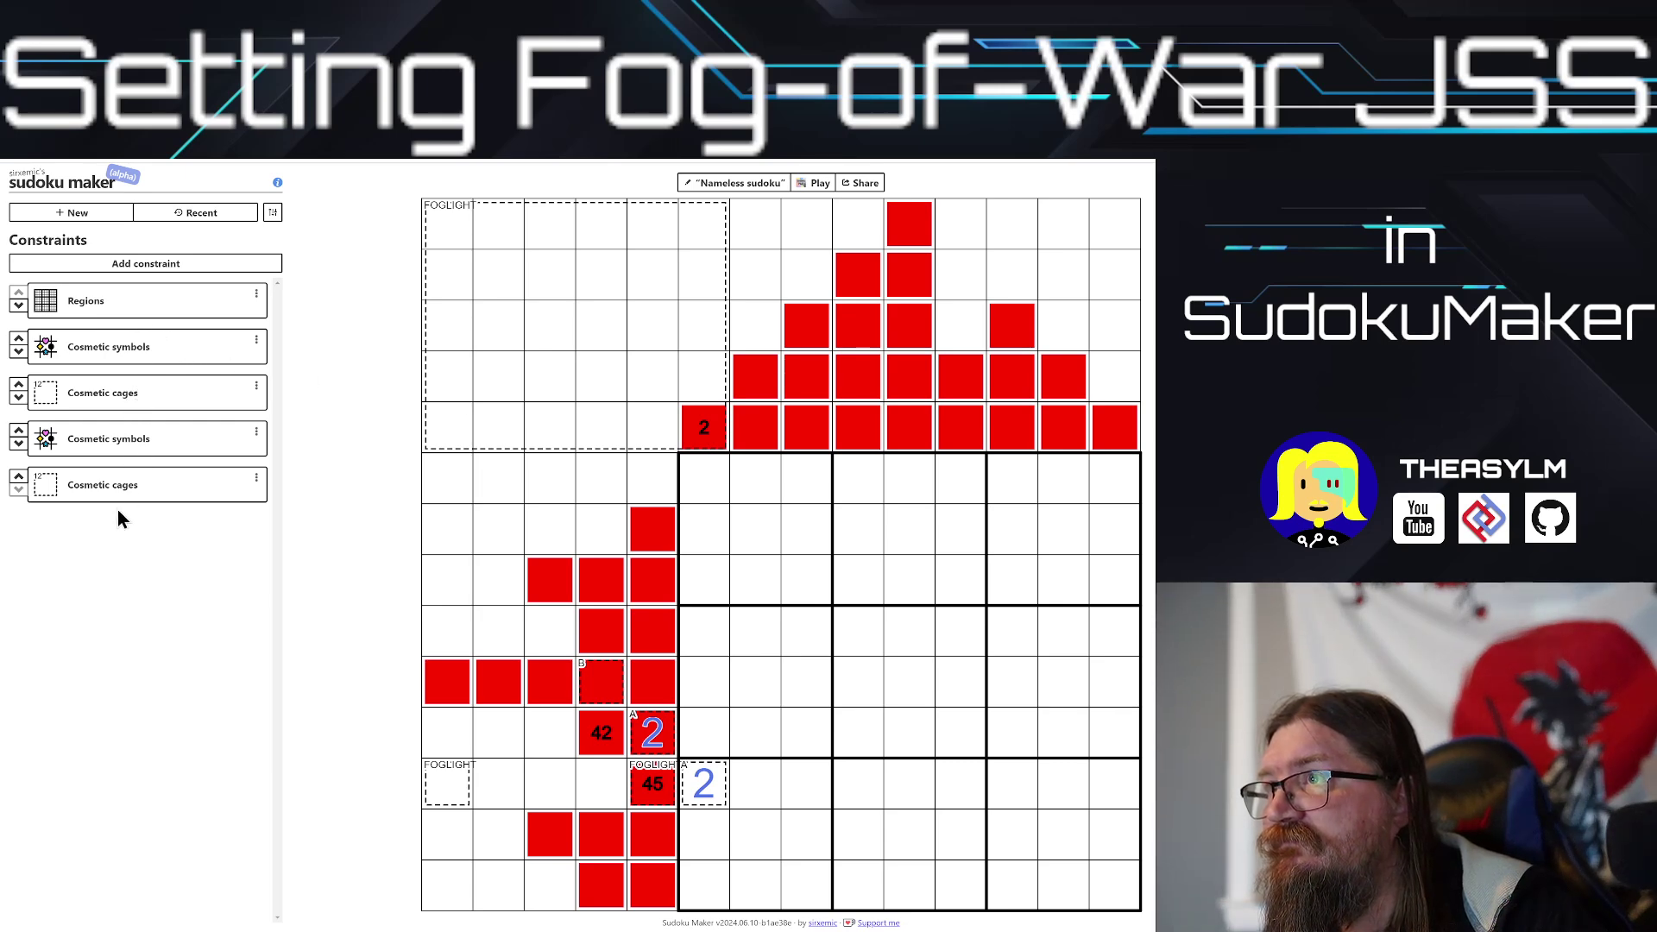
{"action": "left_click", "coordinate": [101, 487]}
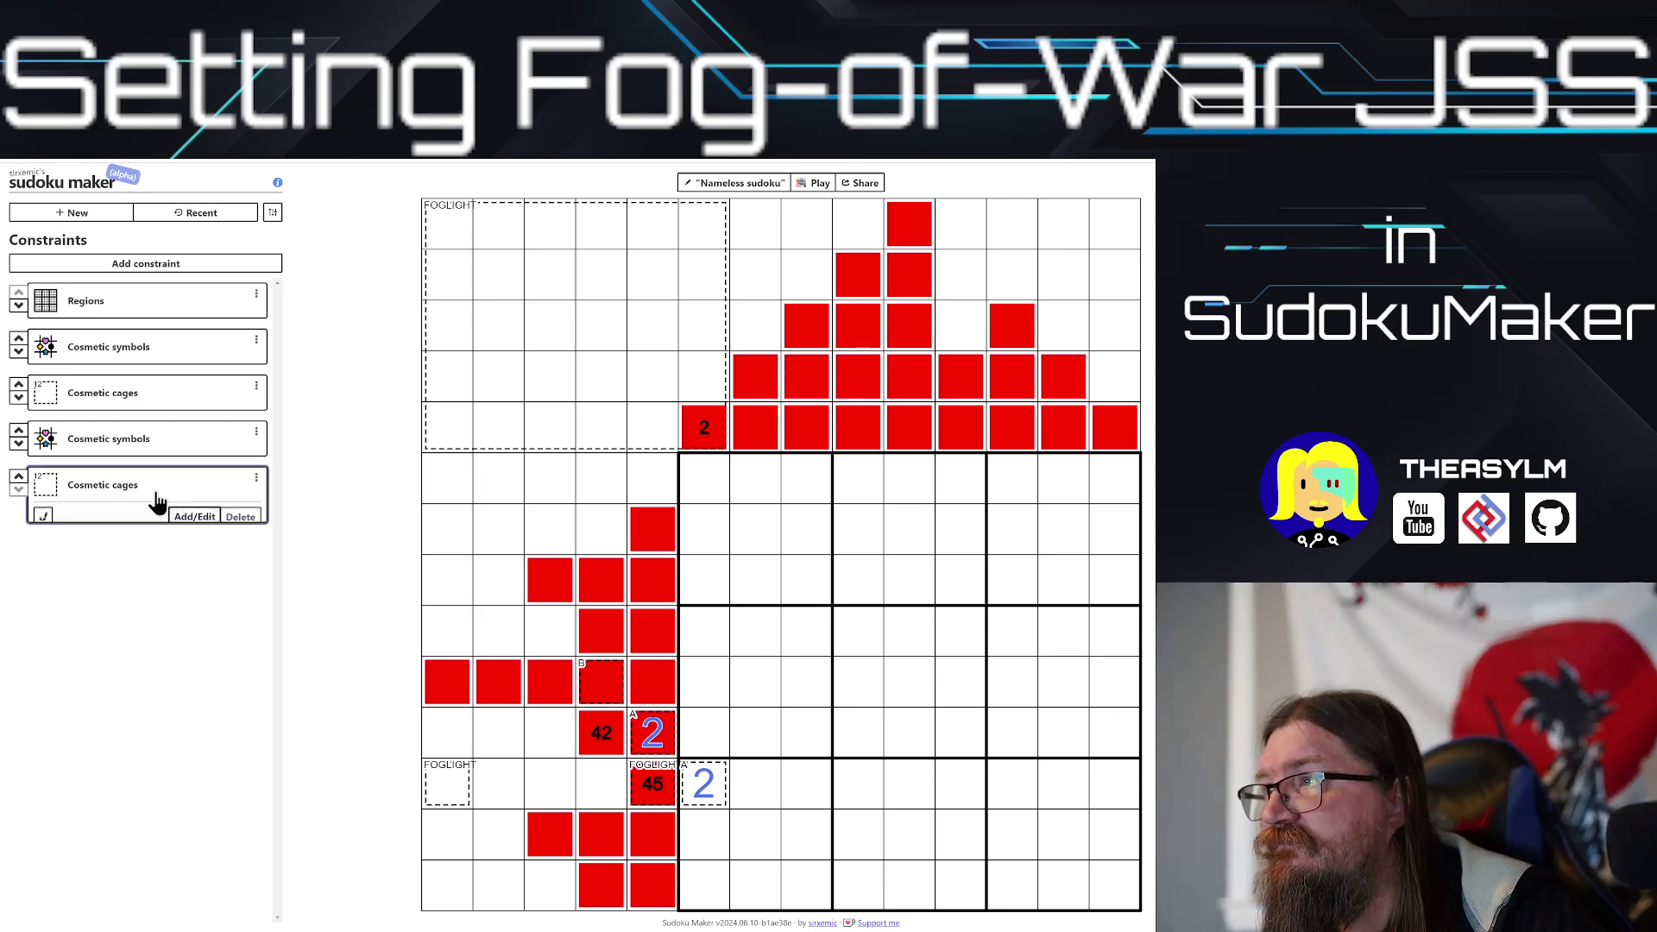
{"action": "left_click", "coordinate": [1058, 741]}
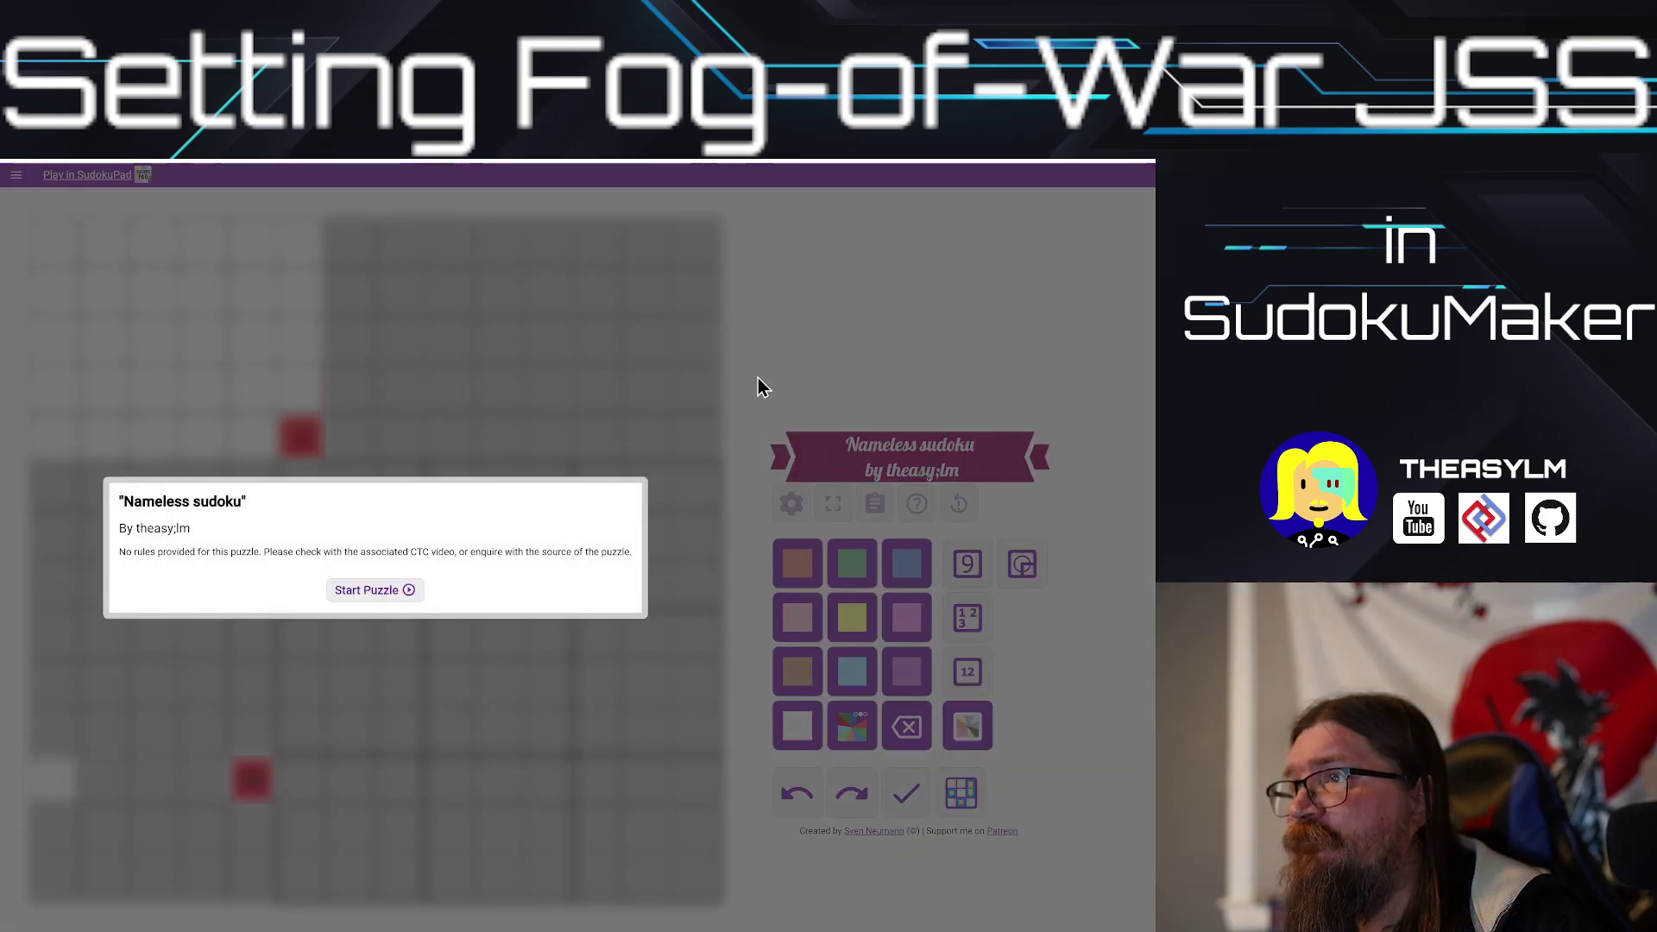
Step: Start a new playtest and enter 2 in both the block cell beside 45 and the clue square above 45
{"action": "left_click", "coordinate": [396, 586]}
{"action": "left_click", "coordinate": [306, 783]}
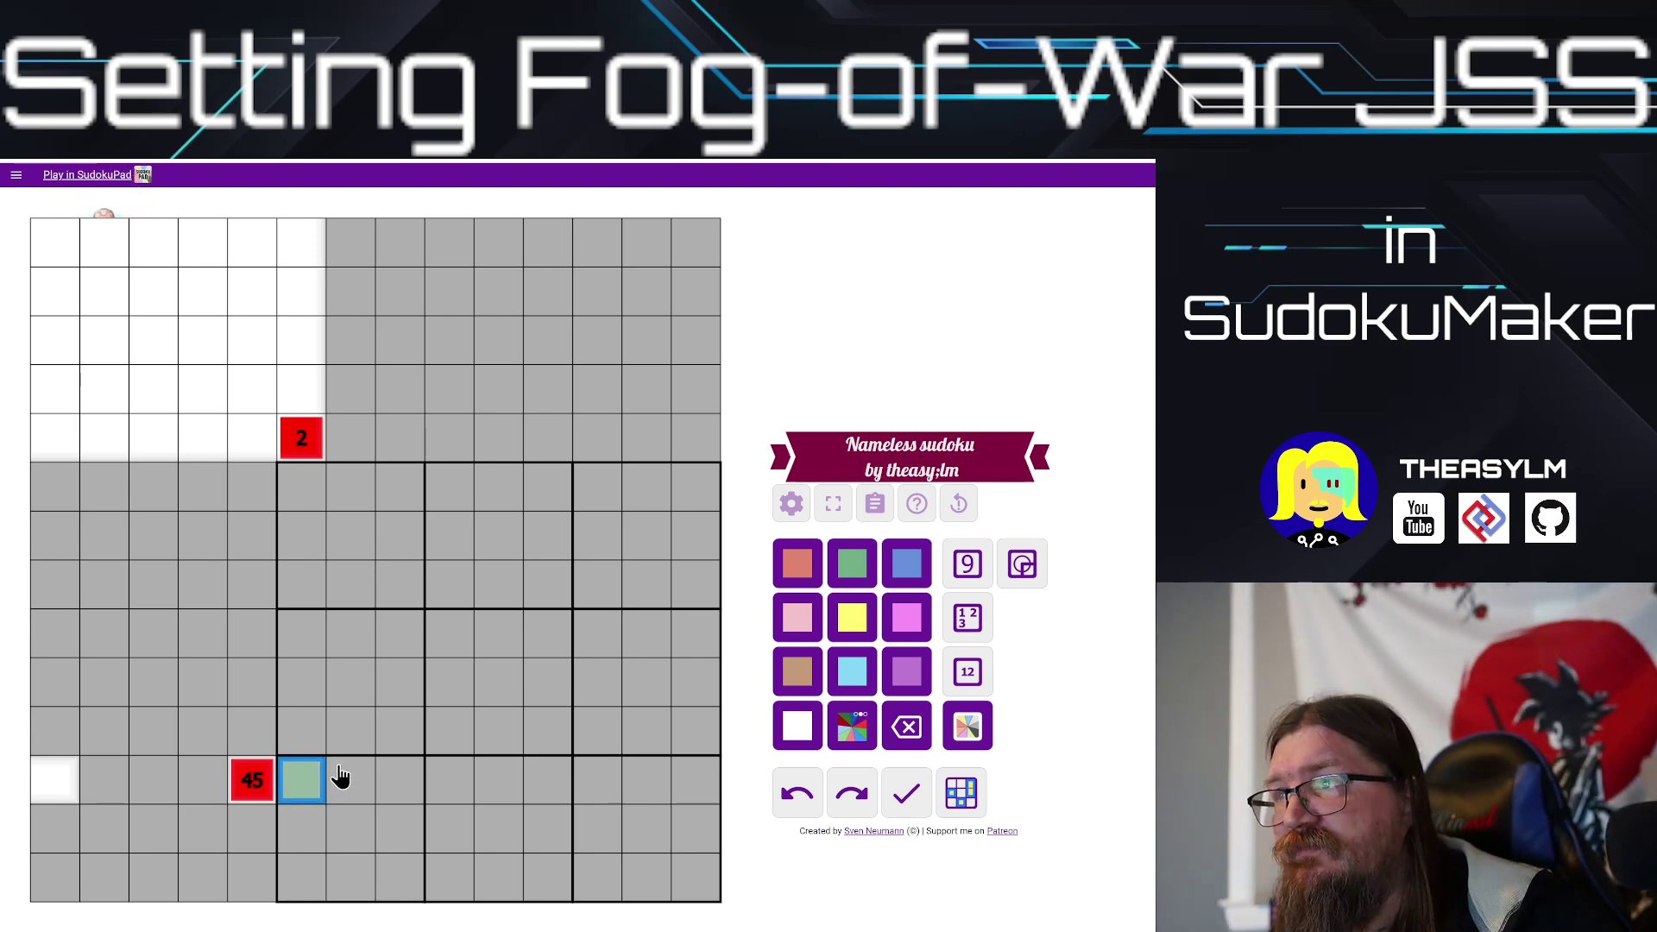
{"action": "left_click", "coordinate": [968, 563]}
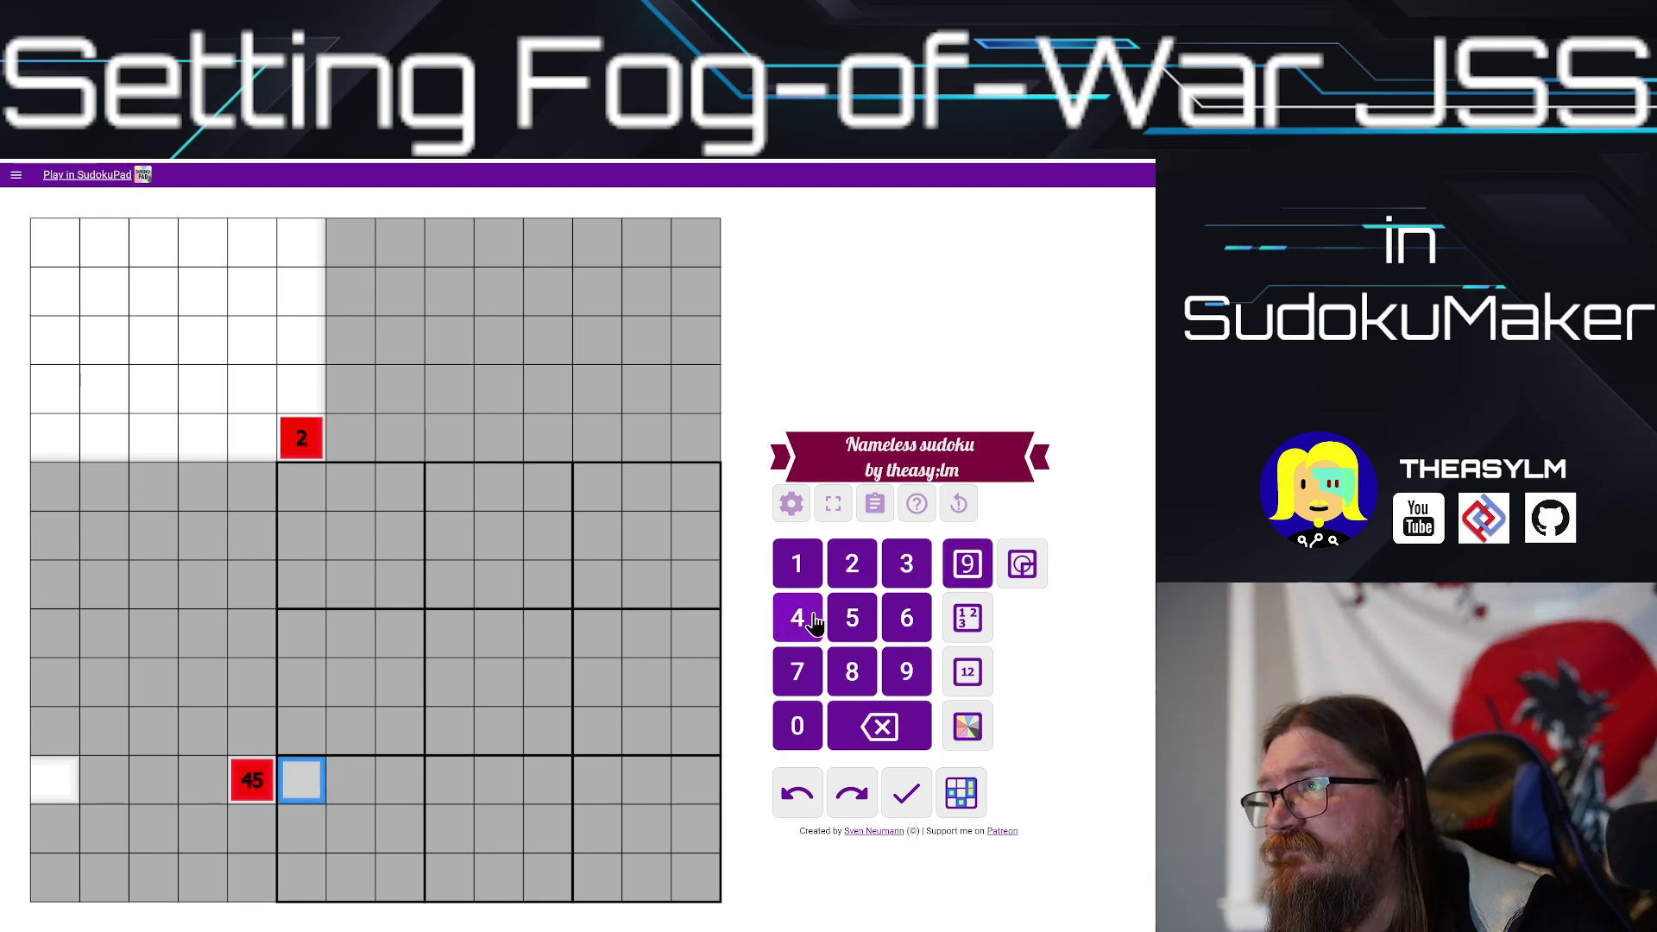
{"action": "key", "text": "2"}
{"action": "left_click", "coordinate": [263, 731]}
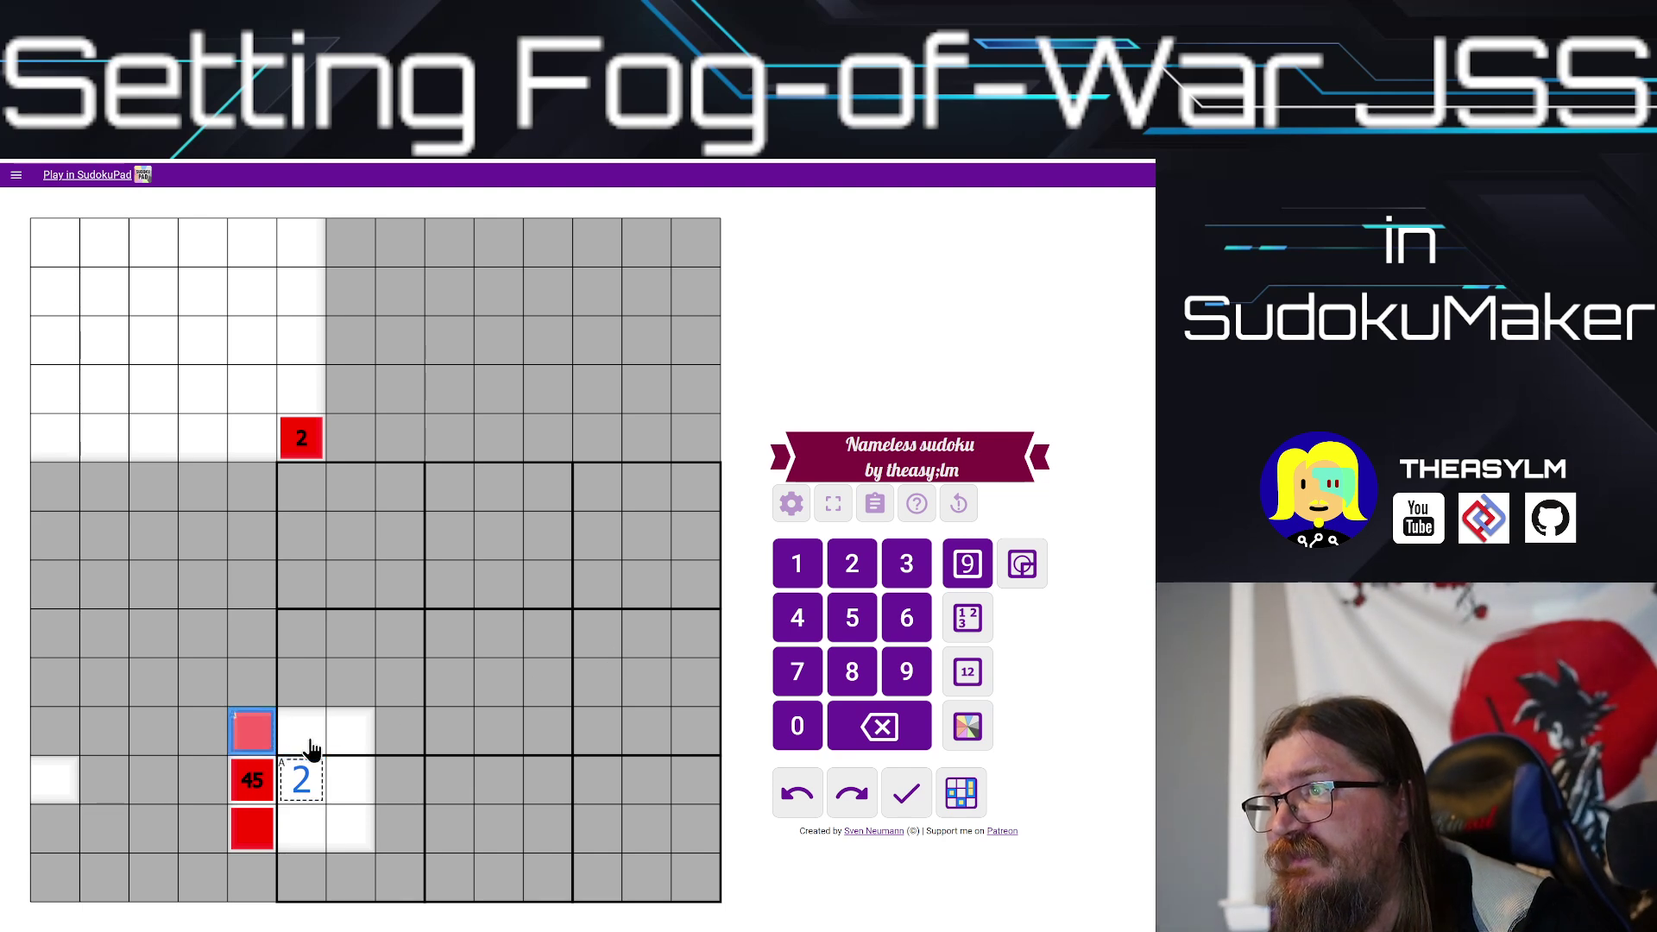
{"action": "key", "text": "2"}
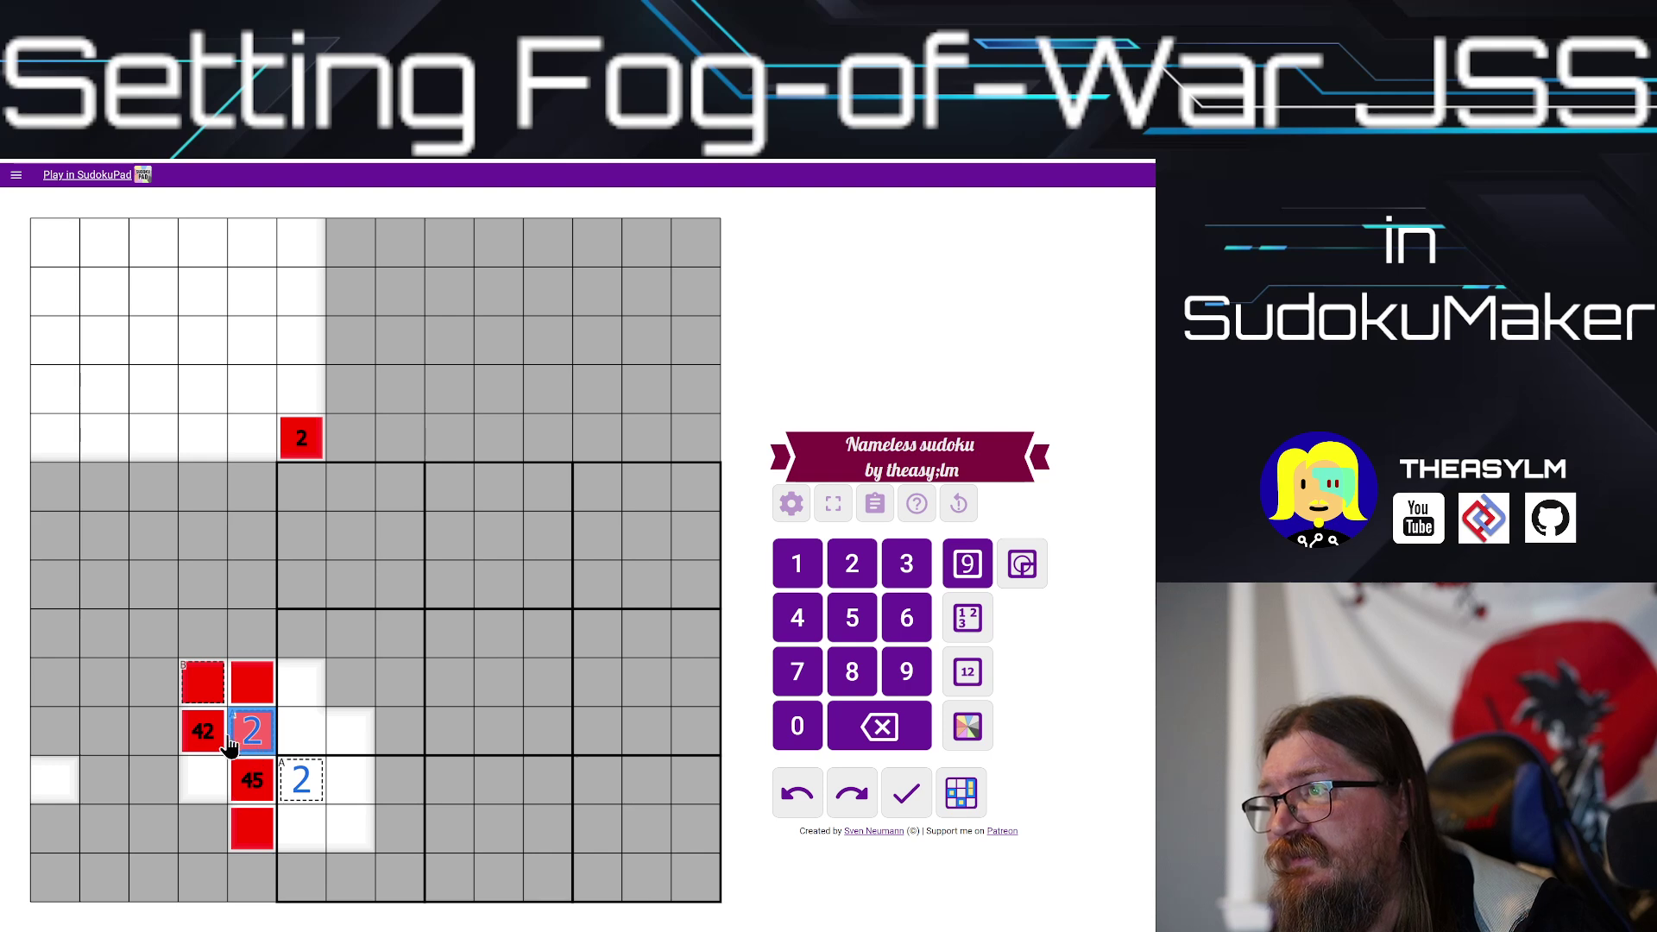
Step: Enter 1 in the eighth block cell of the 42 clue's row and in the B clue square above 42
{"action": "left_click_drag", "start_coordinate": [289, 747], "coordinate": [578, 747]}
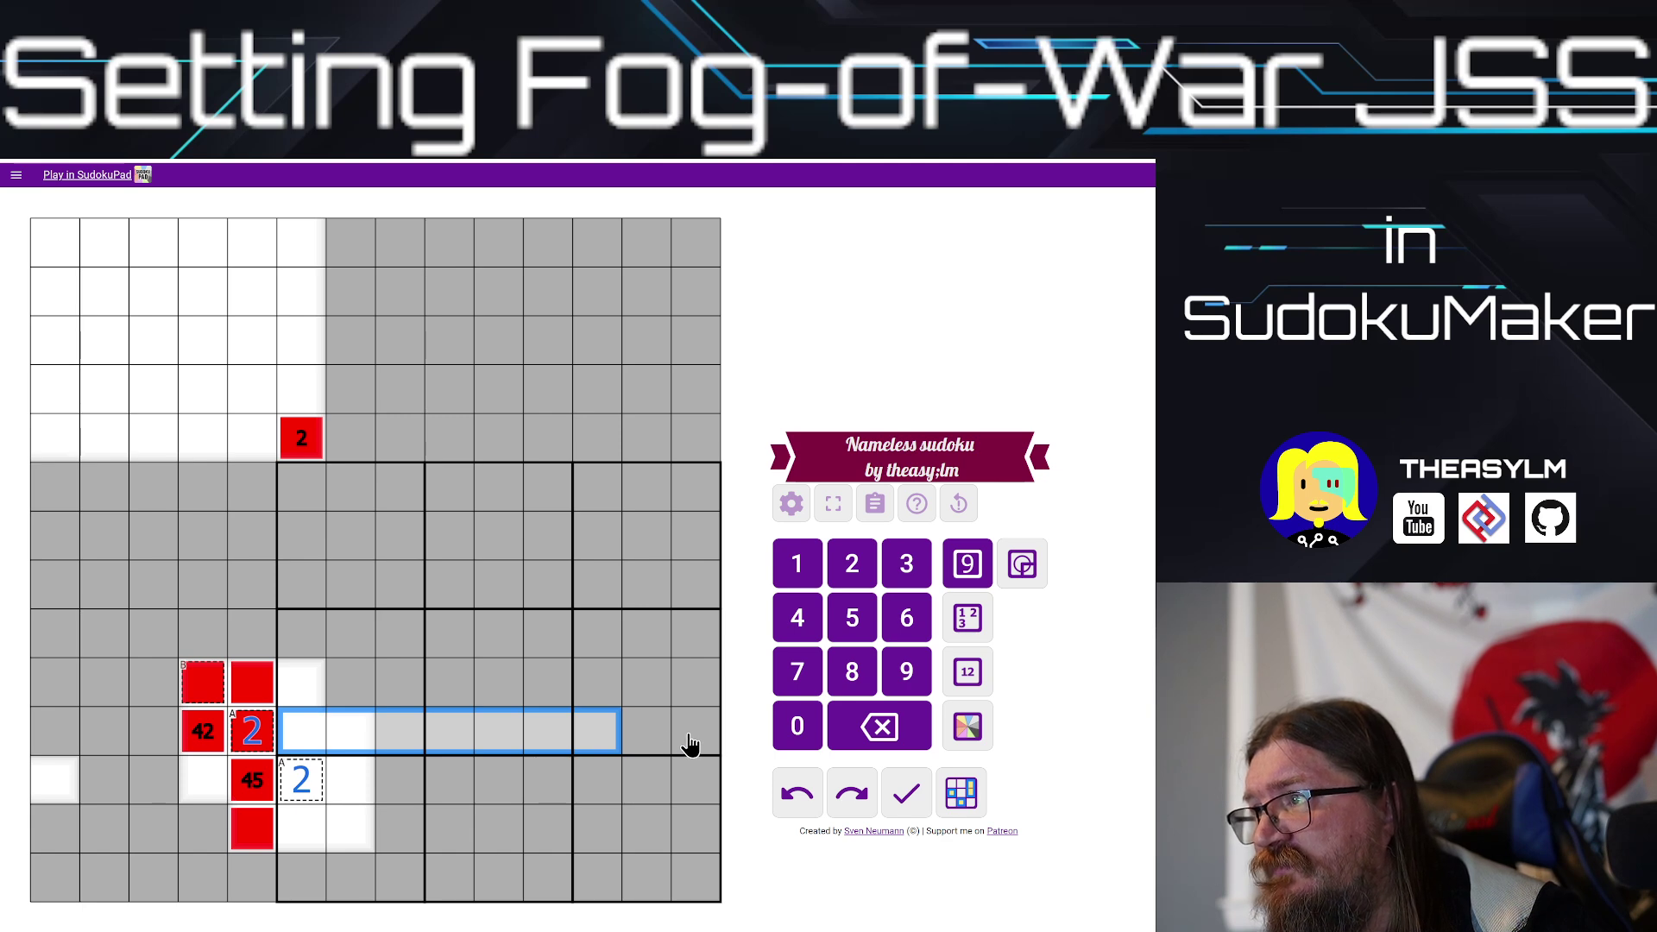
{"action": "left_click", "coordinate": [649, 736]}
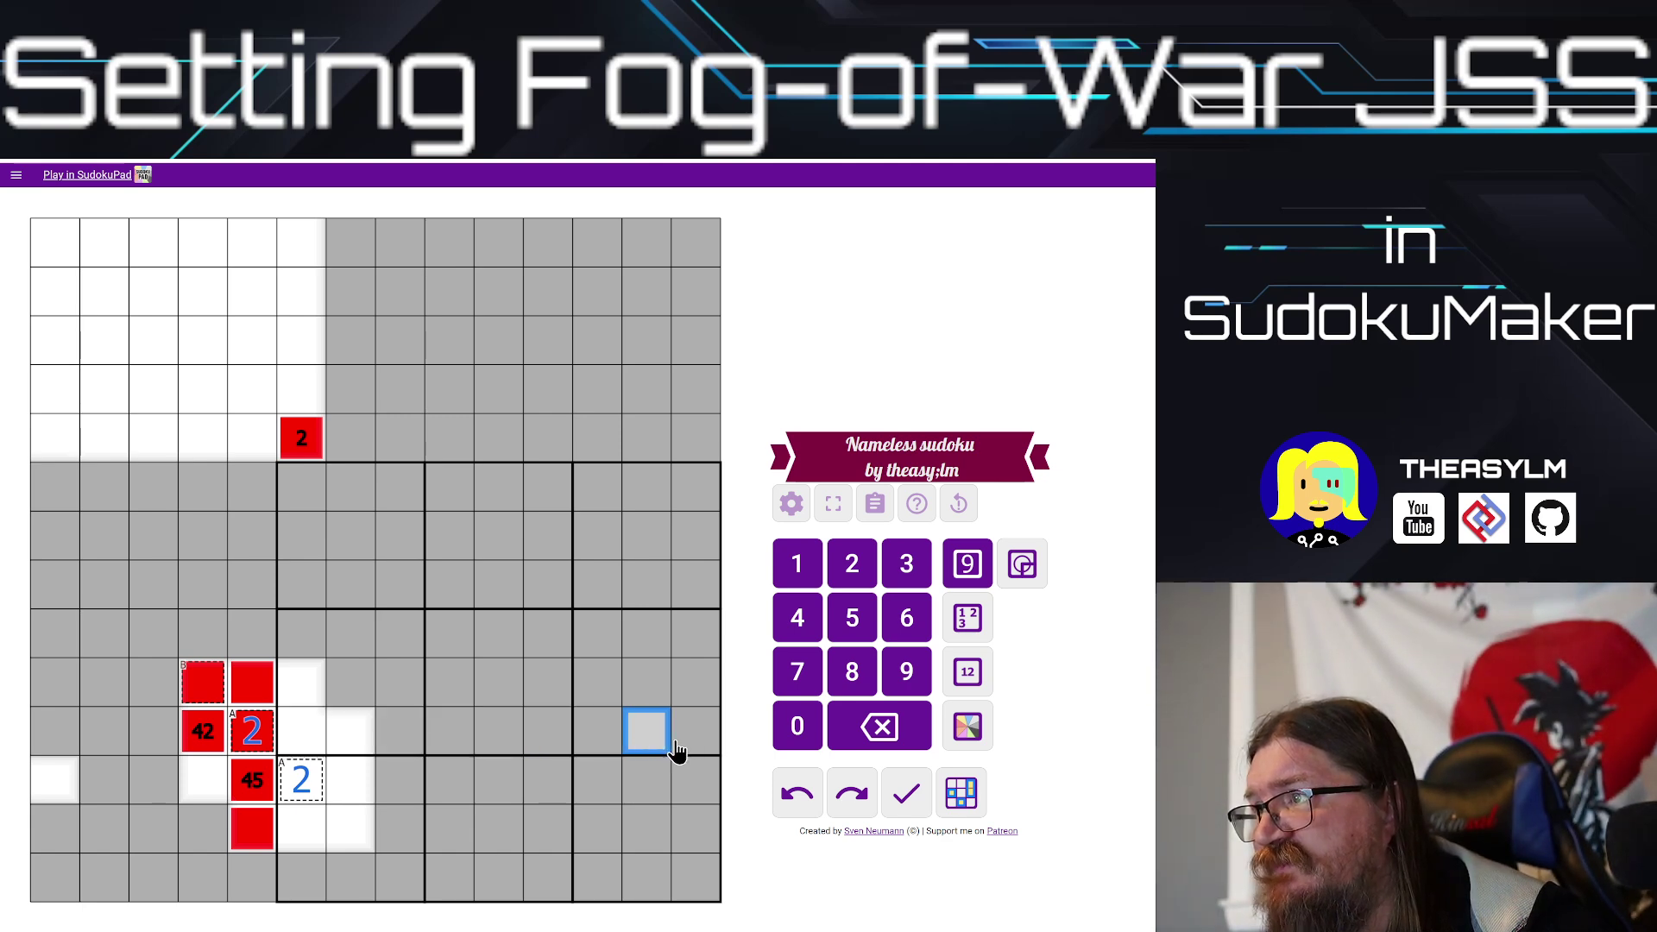
{"action": "key", "text": "1"}
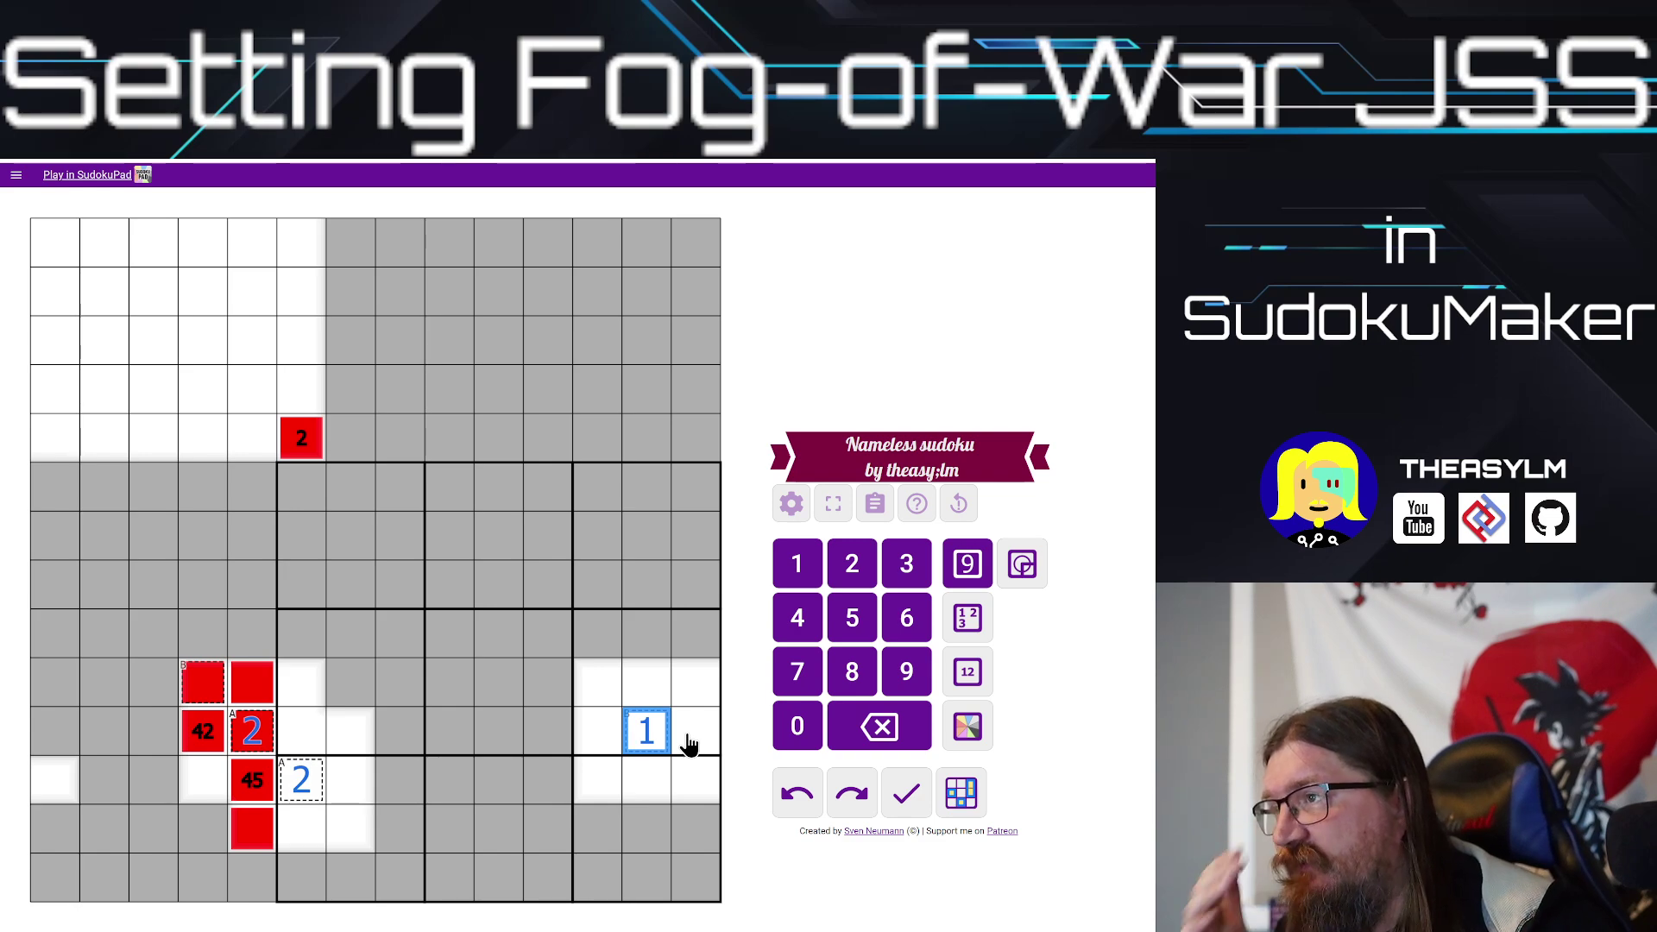
{"action": "left_click", "coordinate": [203, 682]}
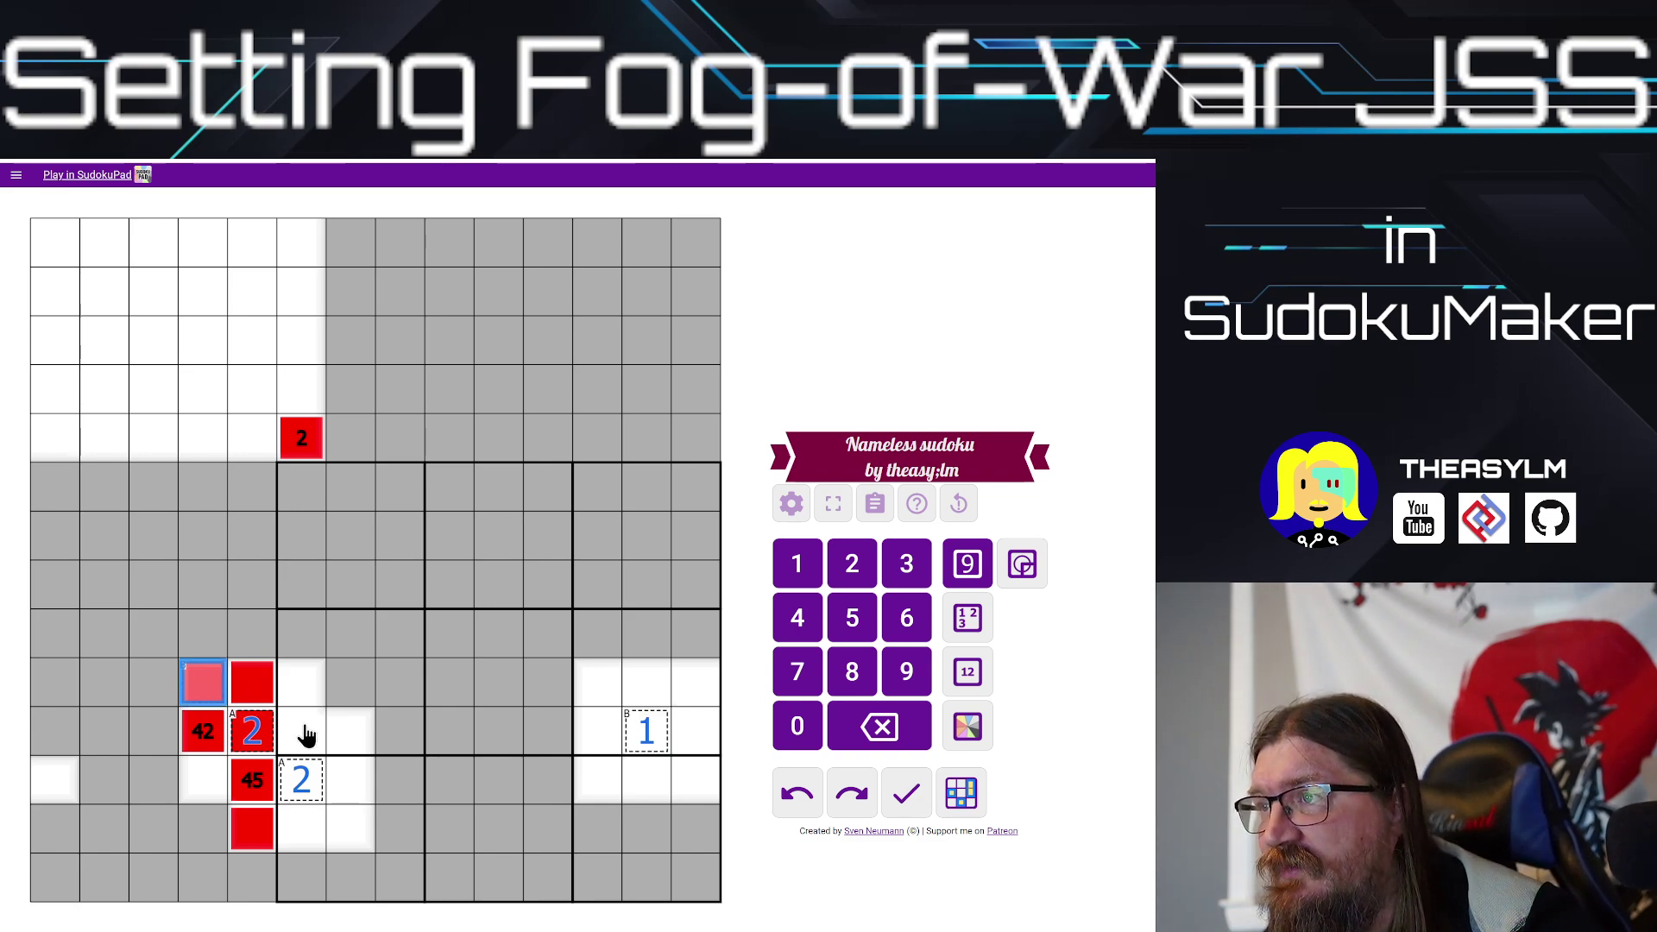
{"action": "key", "text": "1"}
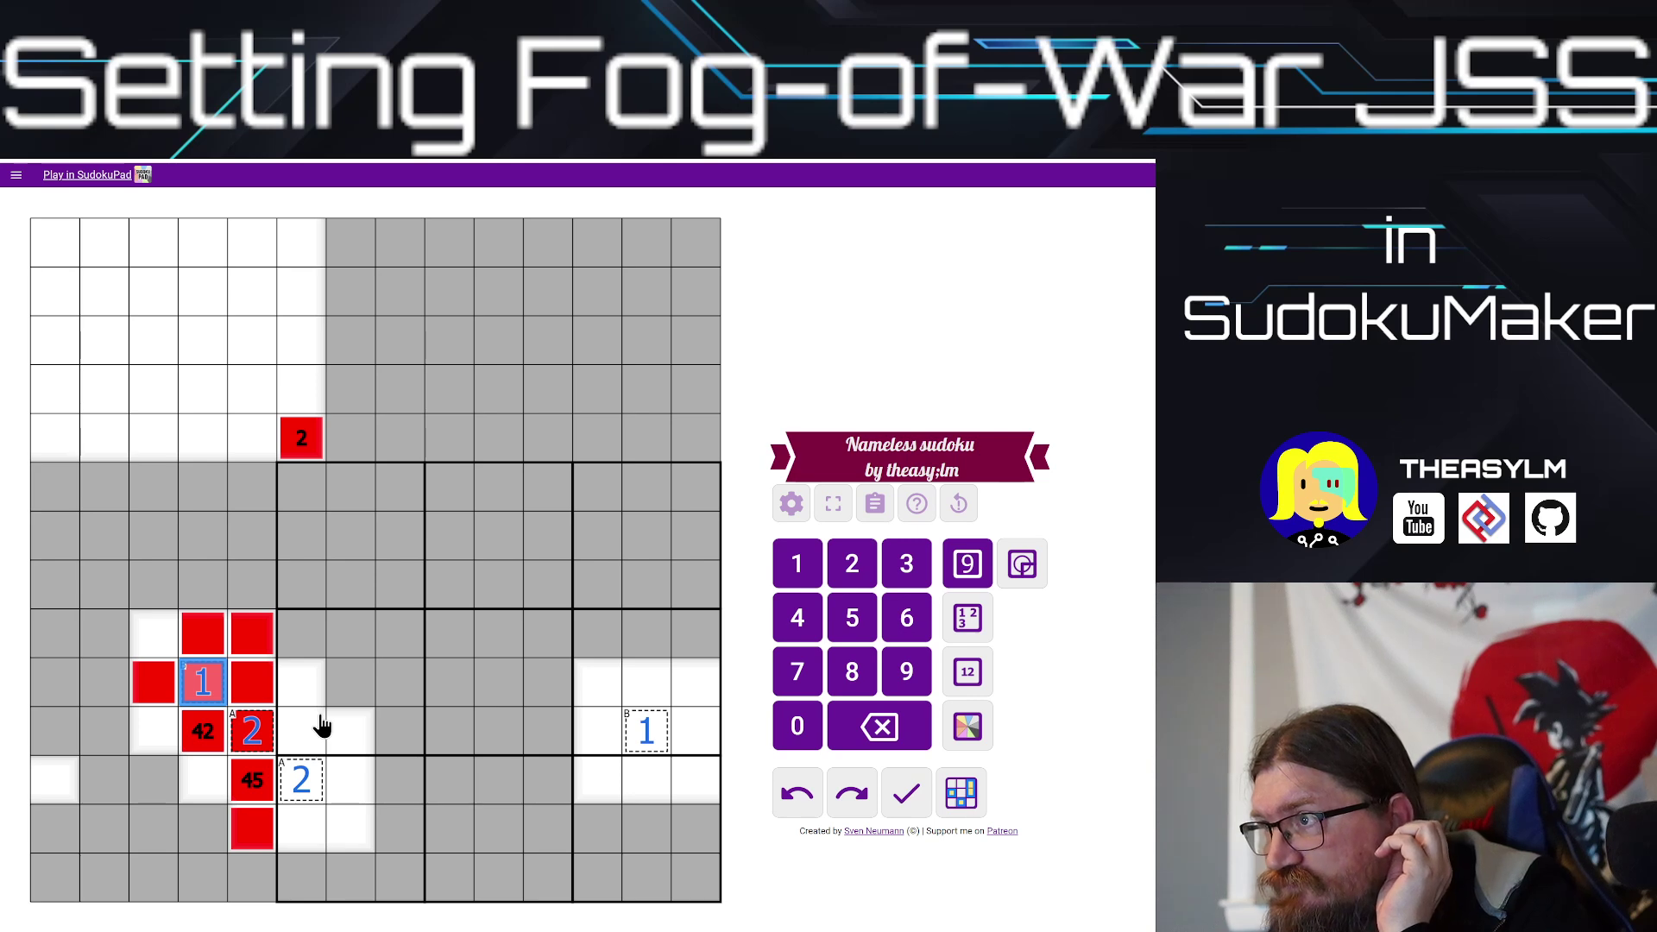
Step: Check the neighbouring clue squares and fogged cells, and enter 7 in the clue square directly below 45
{"action": "left_click", "coordinate": [251, 695]}
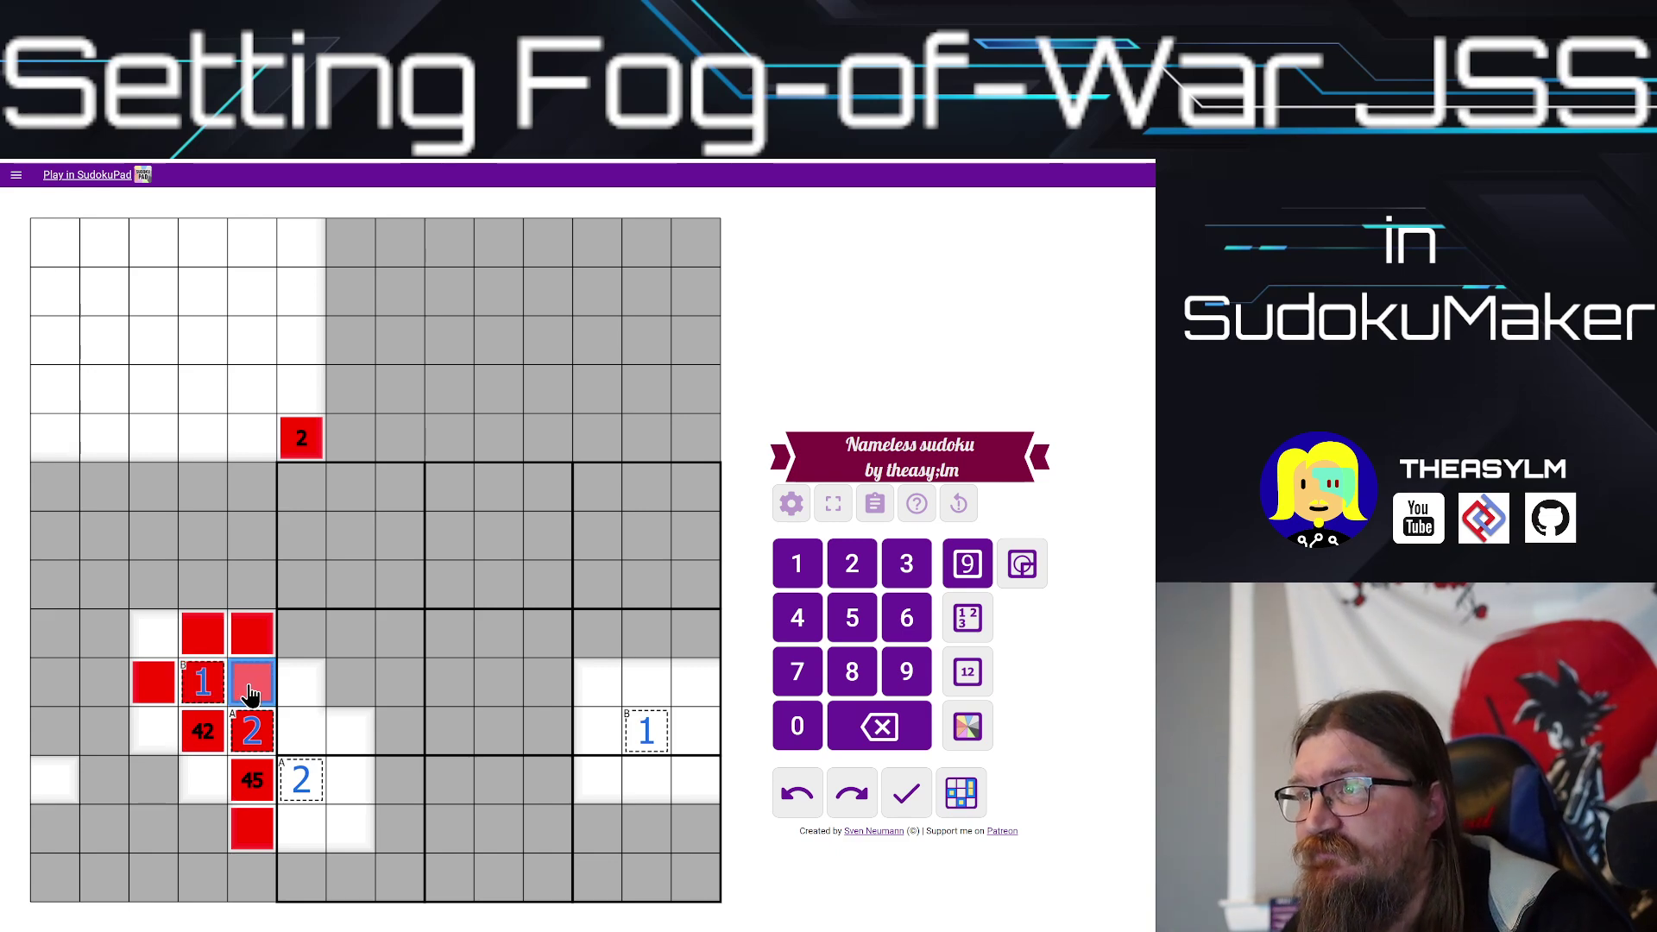
{"action": "left_click", "coordinate": [151, 683]}
{"action": "left_click", "coordinate": [242, 690]}
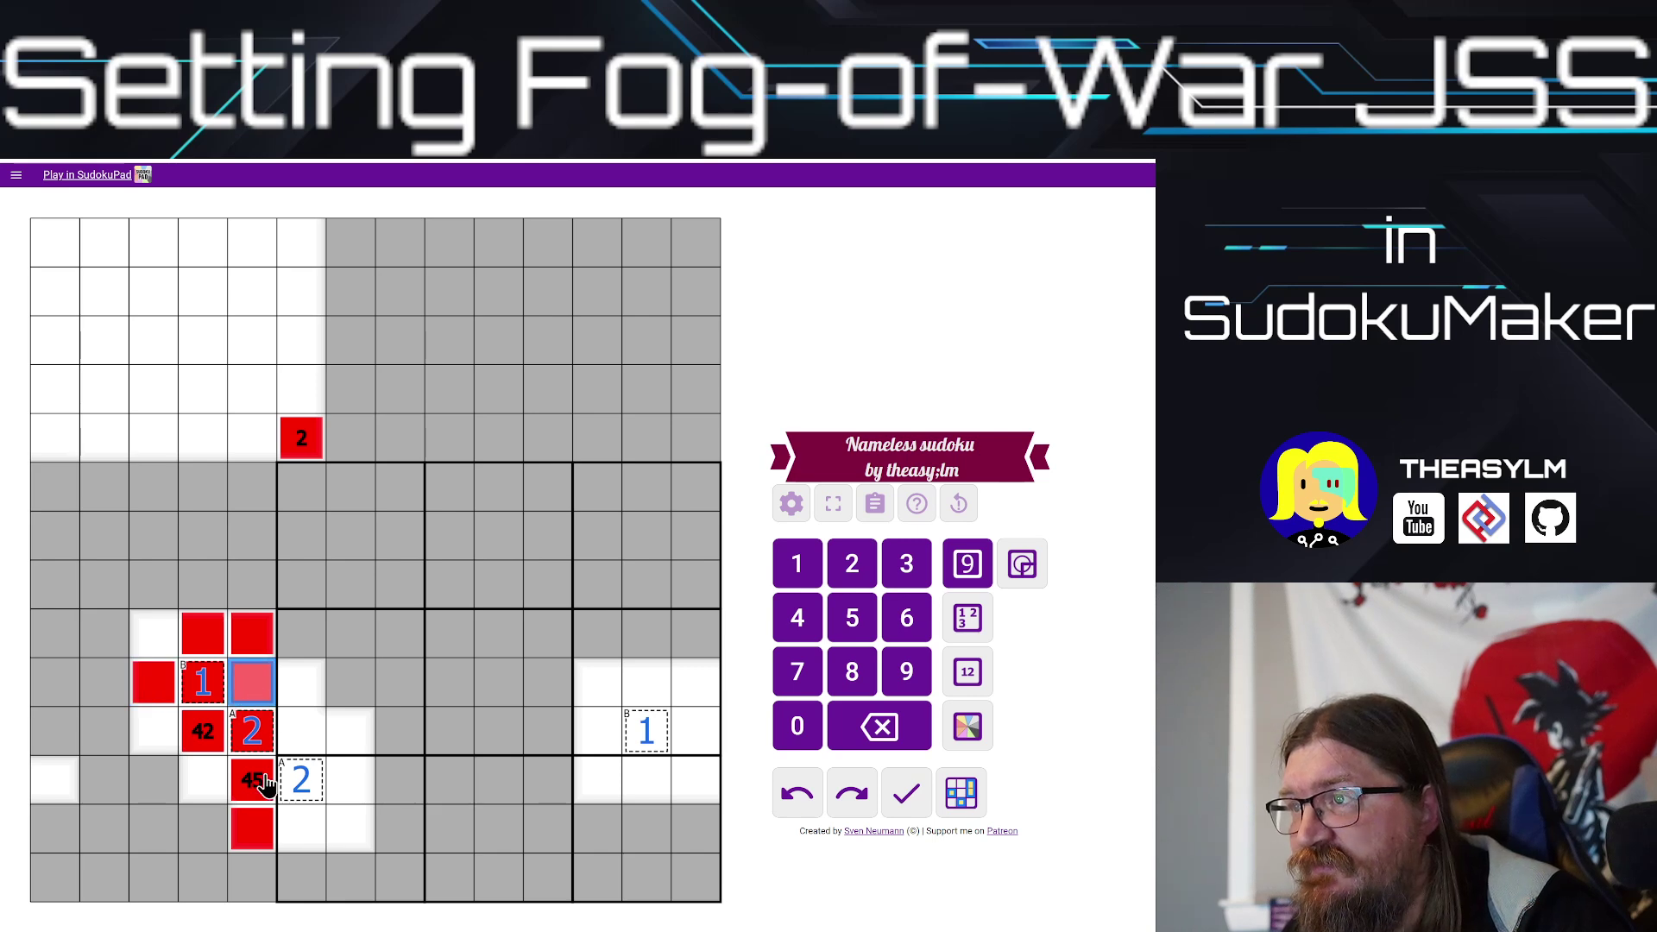
{"action": "left_click", "coordinate": [256, 844]}
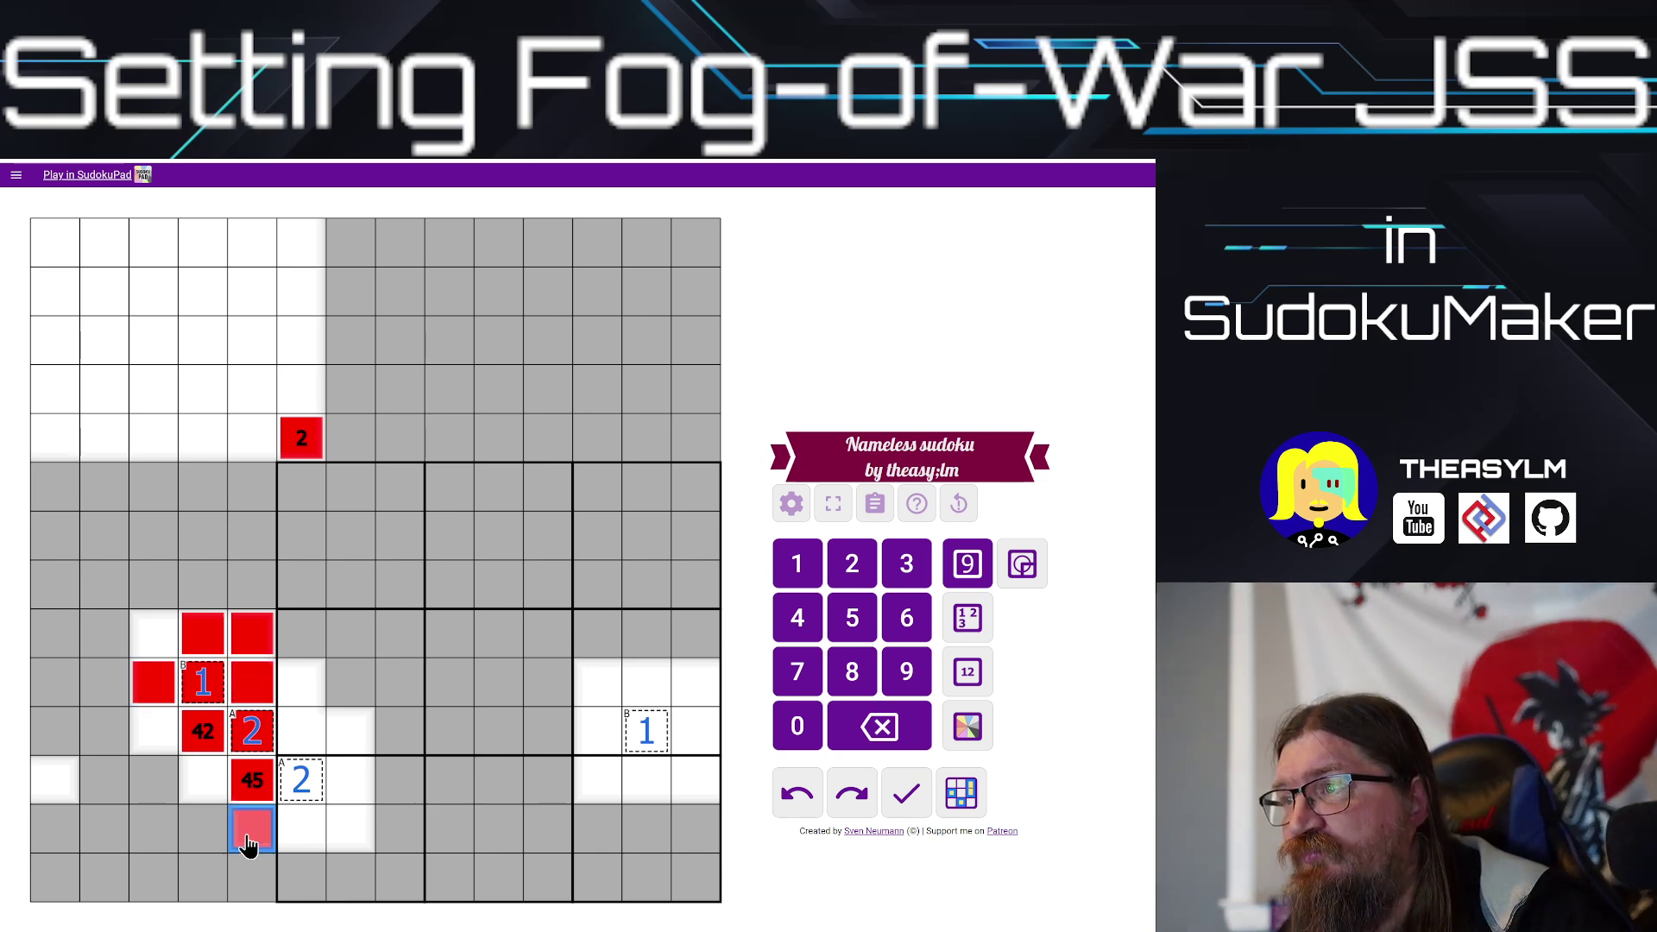
{"action": "mouse_move", "coordinate": [214, 835]}
{"action": "left_mouse_down"}
{"action": "mouse_move", "coordinate": [181, 840]}
{"action": "mouse_move", "coordinate": [178, 867]}
{"action": "mouse_move", "coordinate": [239, 889]}
{"action": "left_mouse_up"}
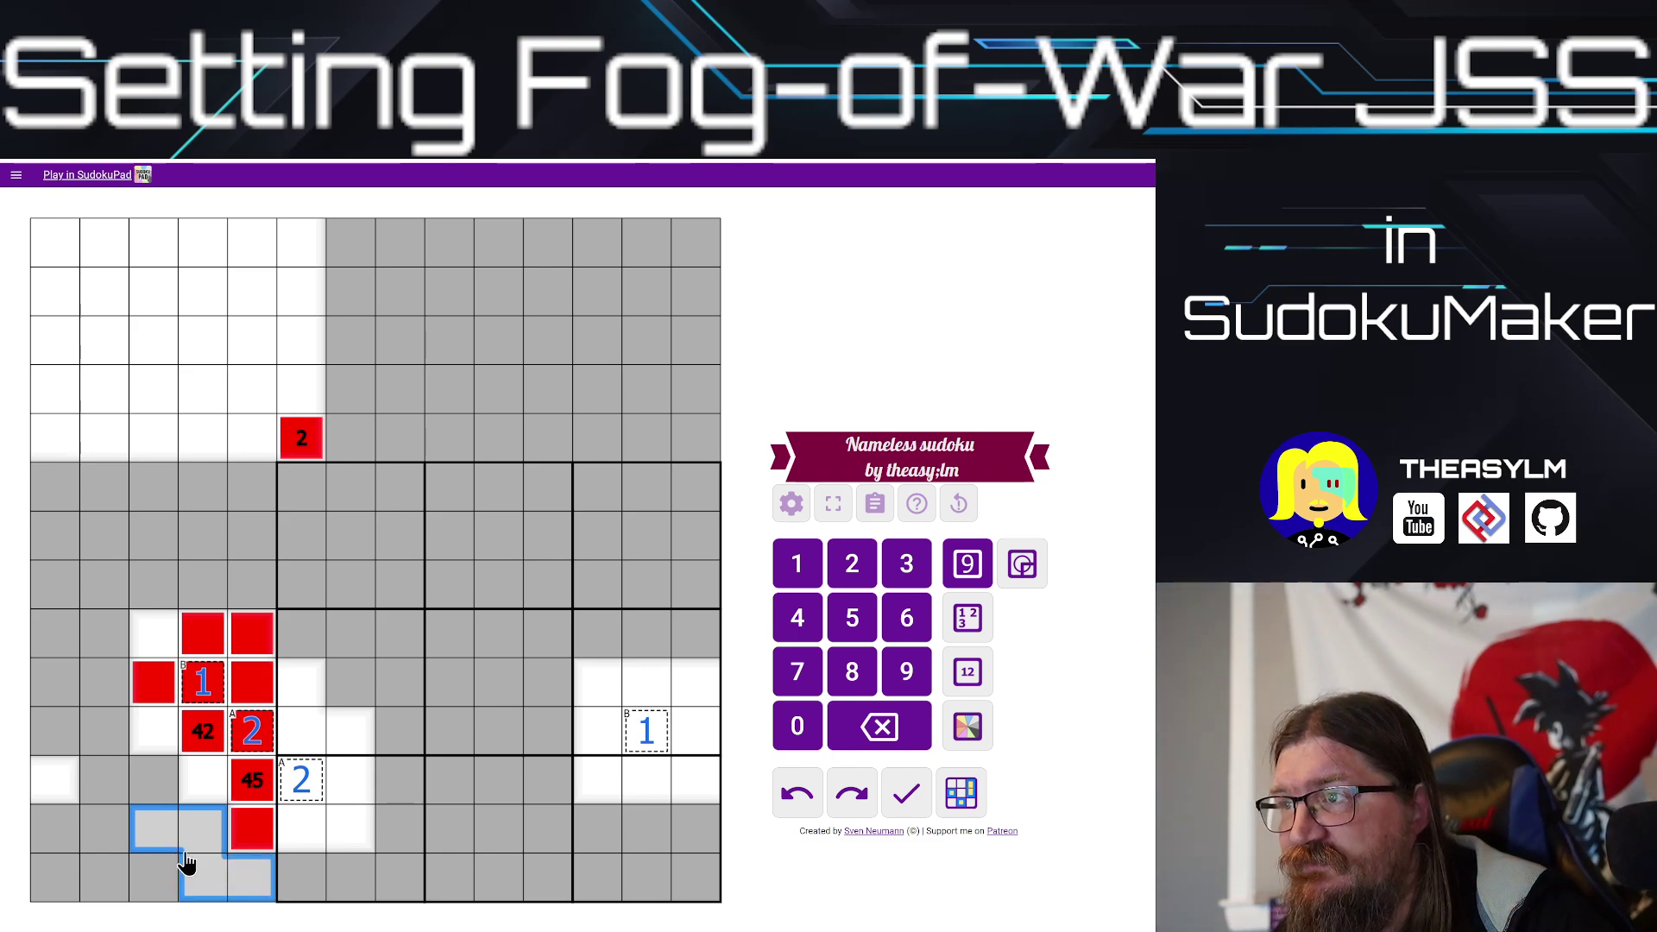
{"action": "left_click", "coordinate": [260, 848]}
{"action": "key", "text": "7"}
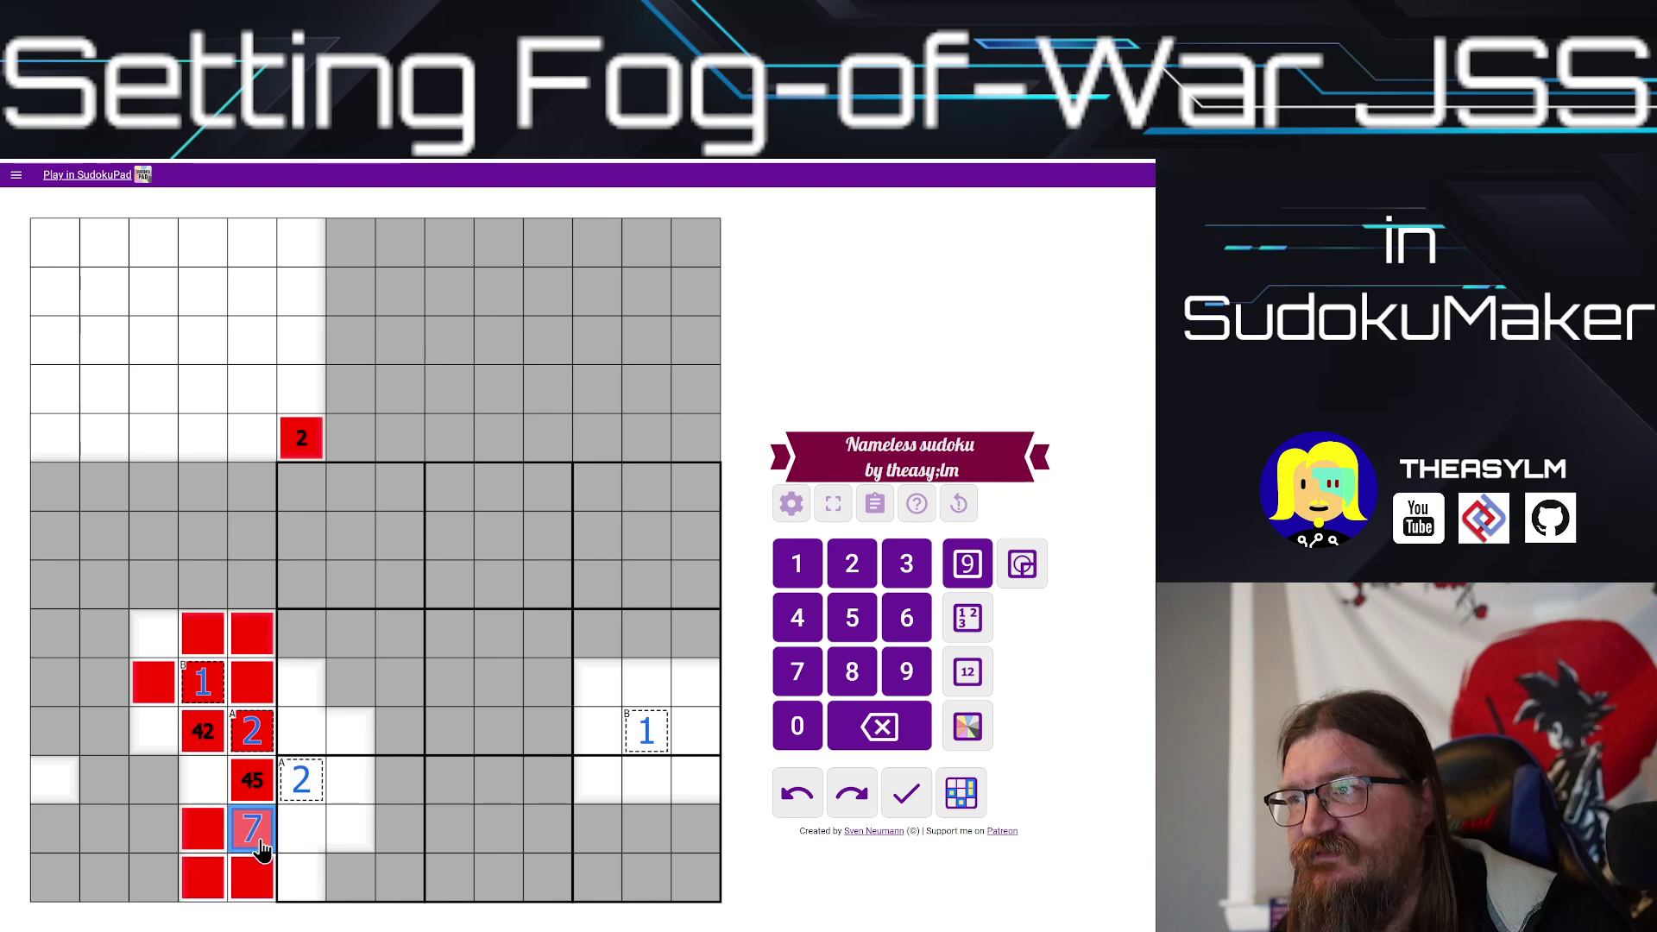
Step: Enter 4 and 6 in the two clue squares left of the 7, and select the two fogged cells in the grid's bottom-left corner
{"action": "left_click", "coordinate": [213, 835]}
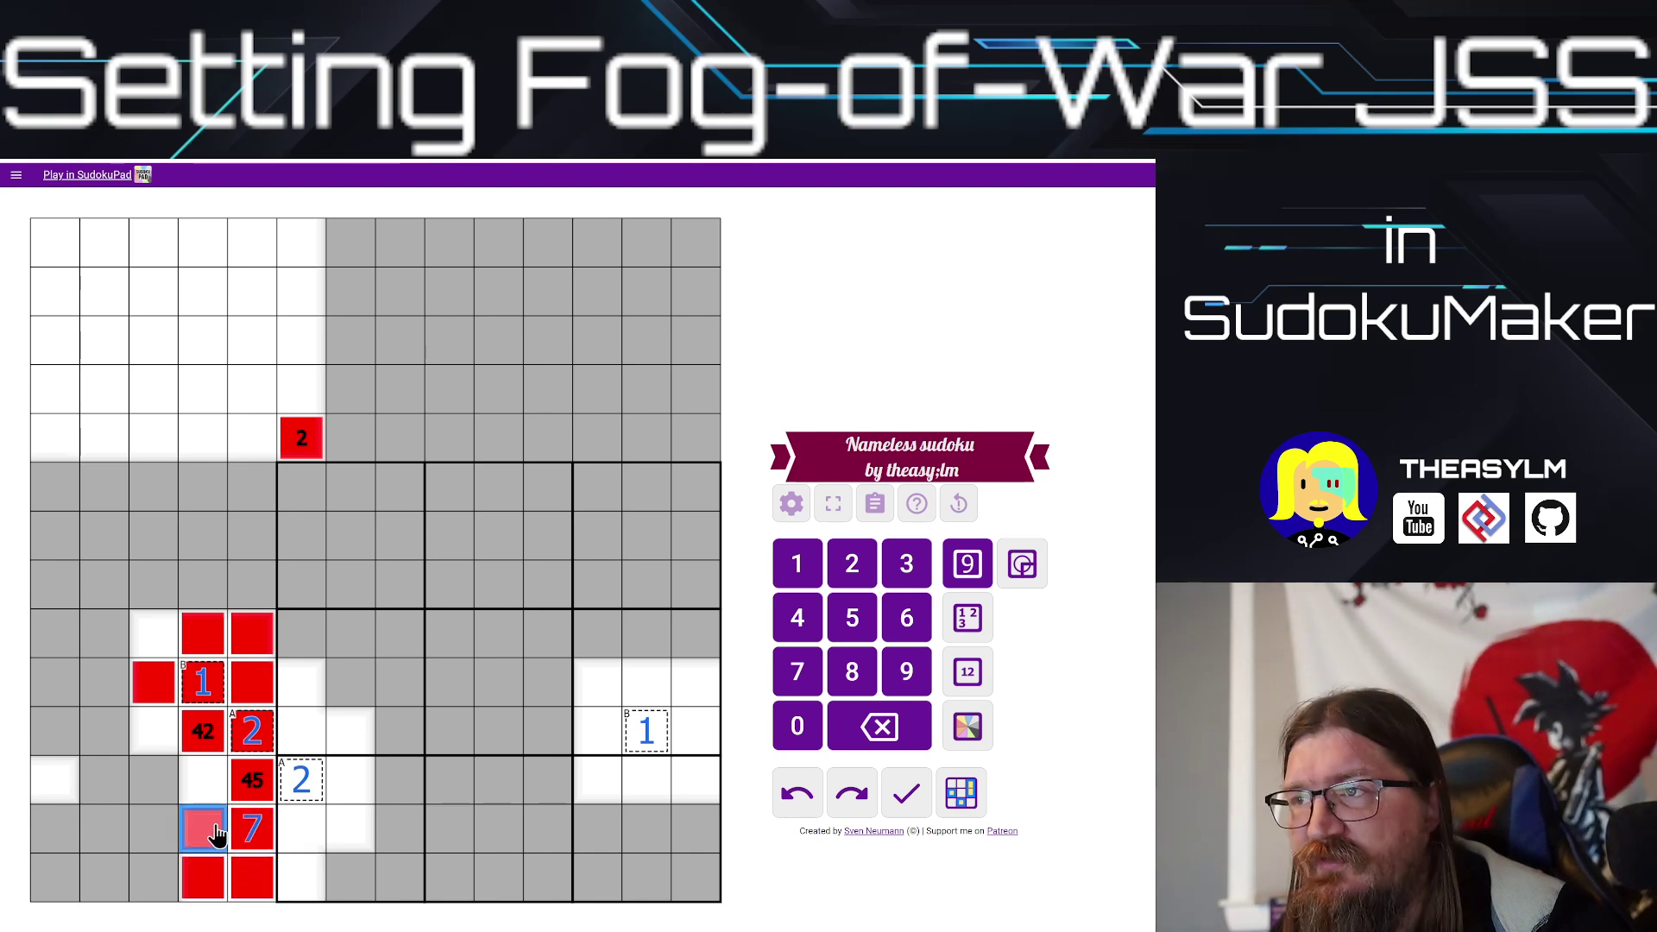
{"action": "key", "text": "4"}
{"action": "left_click", "coordinate": [151, 830]}
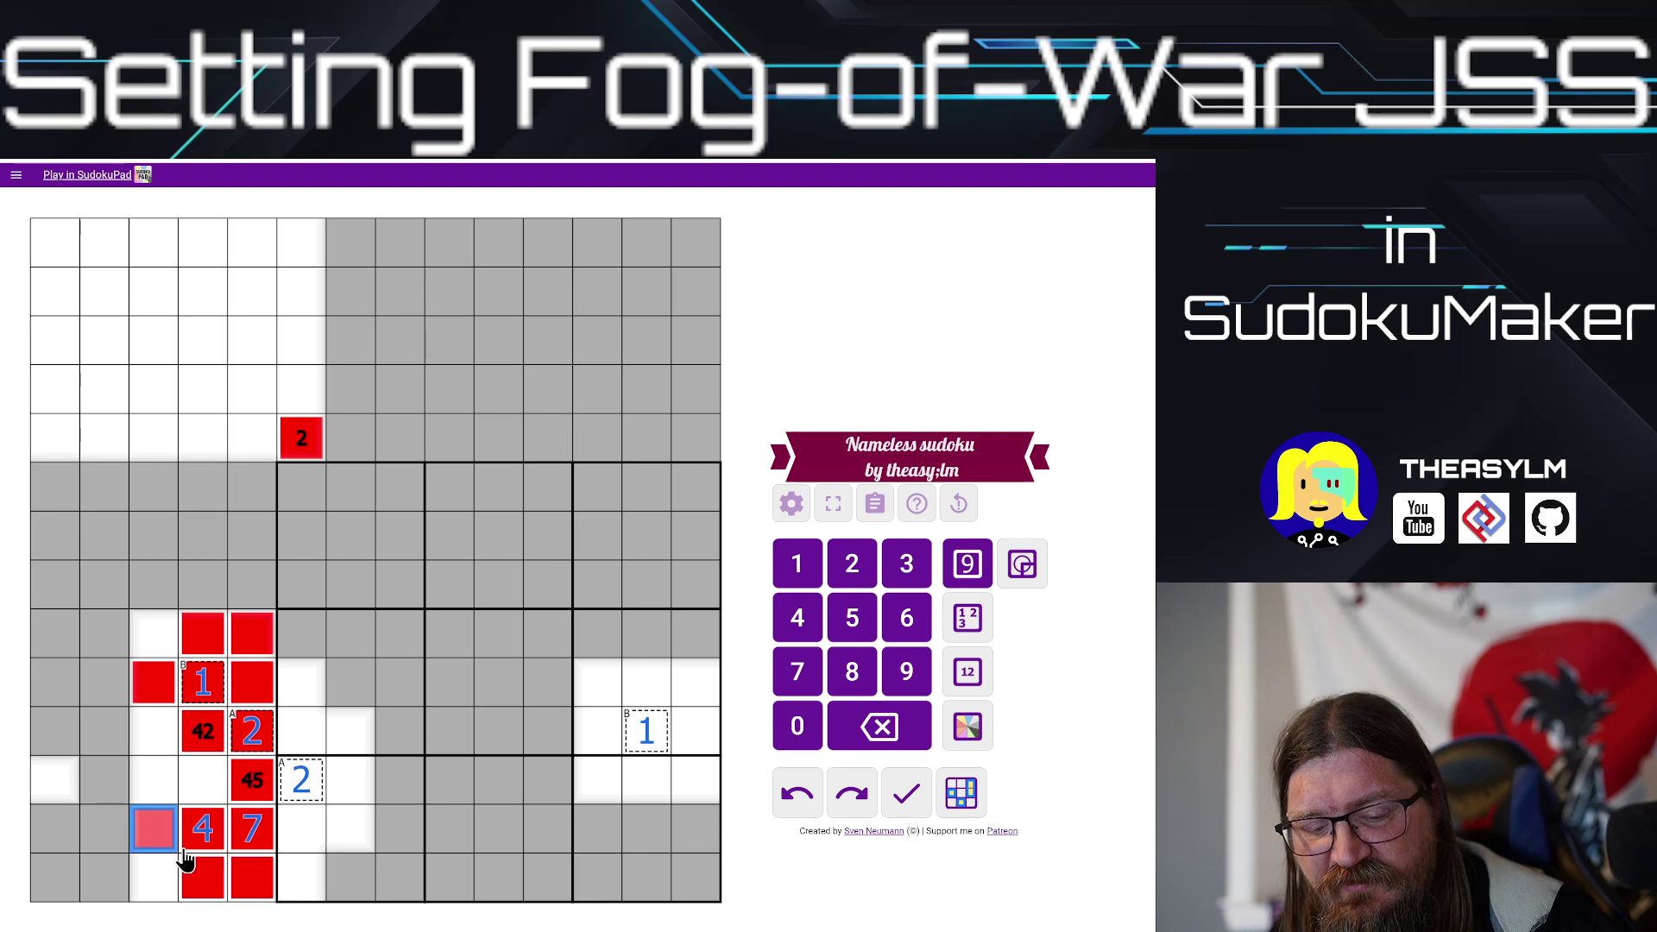
{"action": "key", "text": "6"}
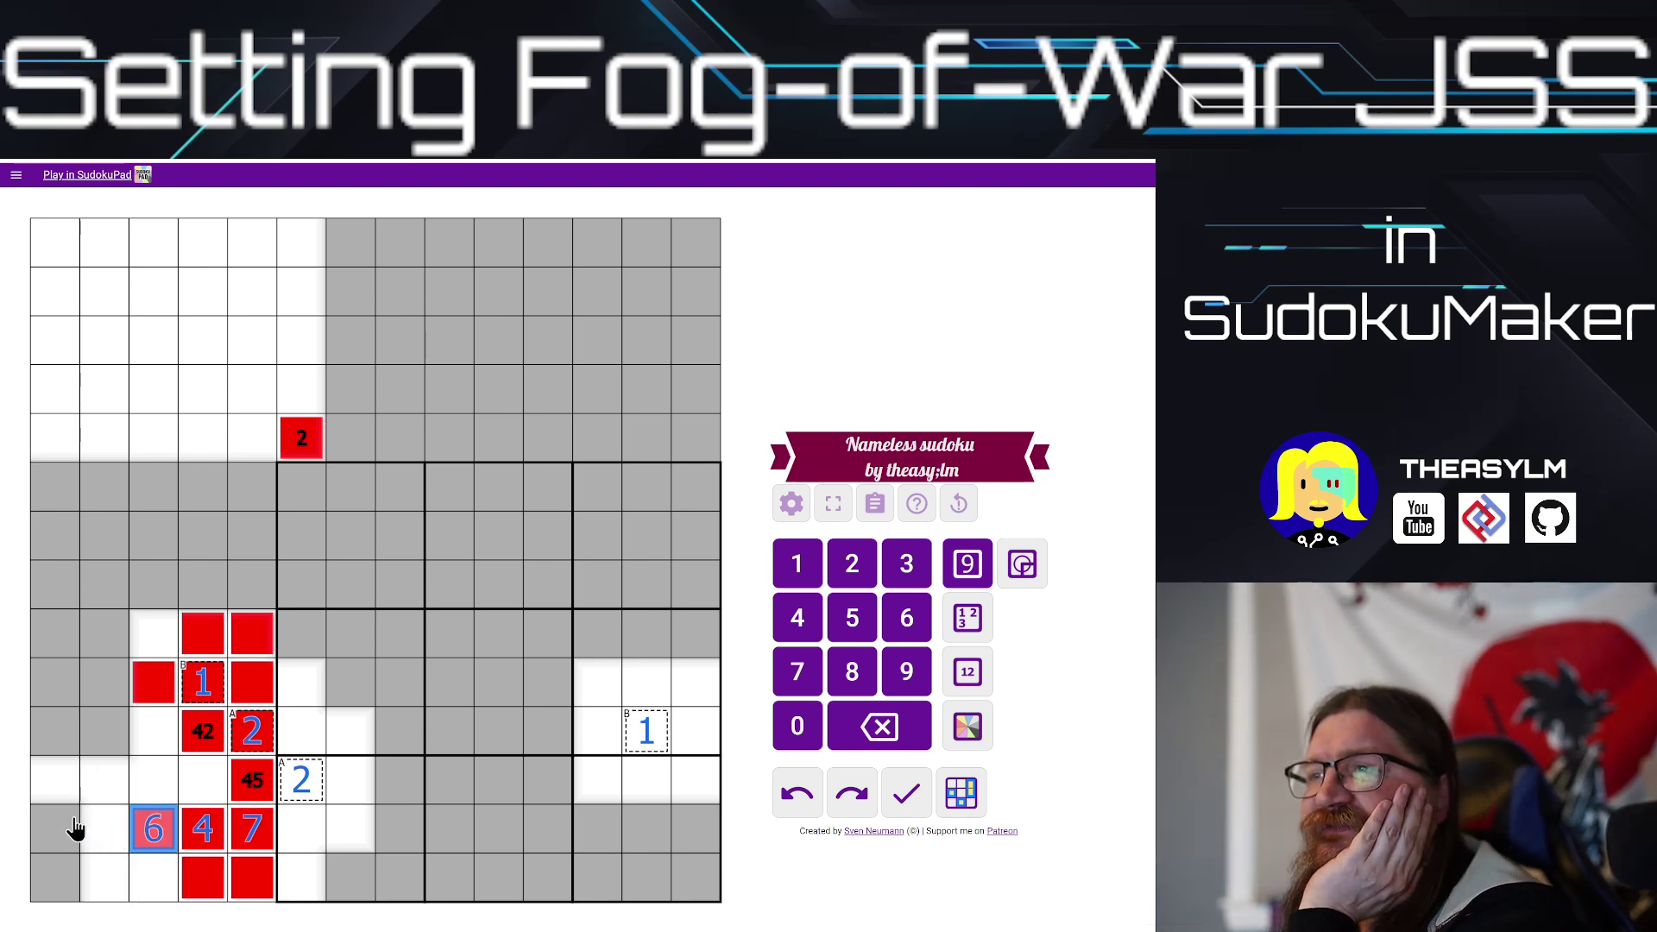
{"action": "left_click_drag", "start_coordinate": [69, 829], "coordinate": [68, 875]}
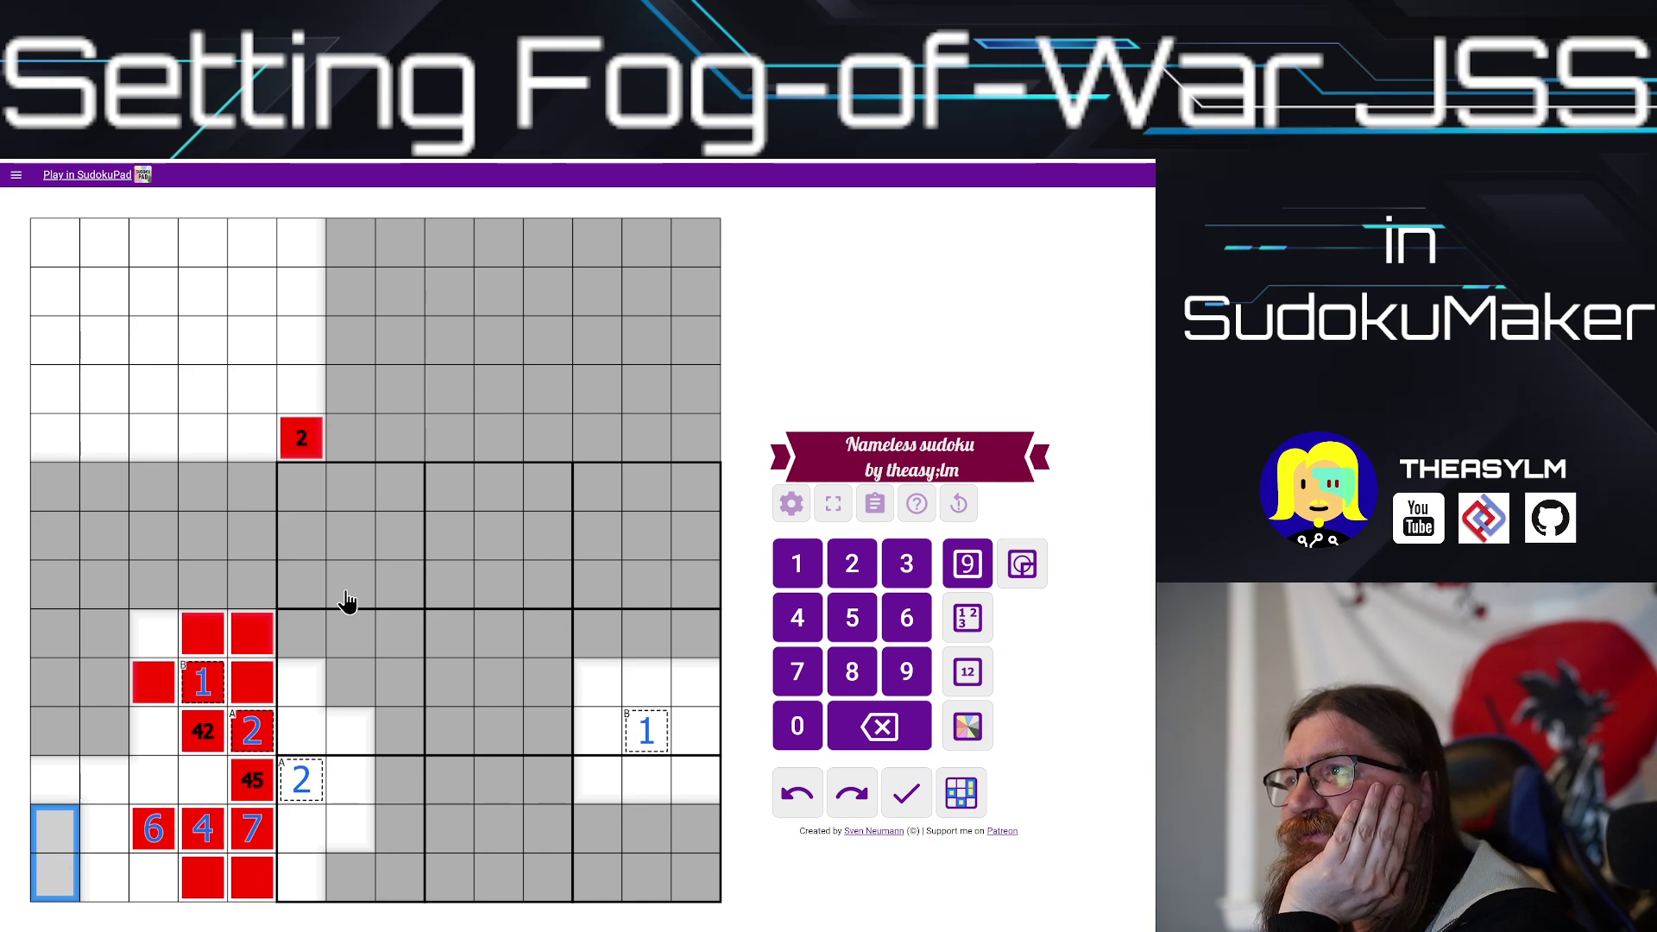
Step: Return to the puzzle editor and extend the FOGLIGHT cage at the start of the 45 clue's row down to the grid's bottom row
{"action": "left_click", "coordinate": [1079, 148]}
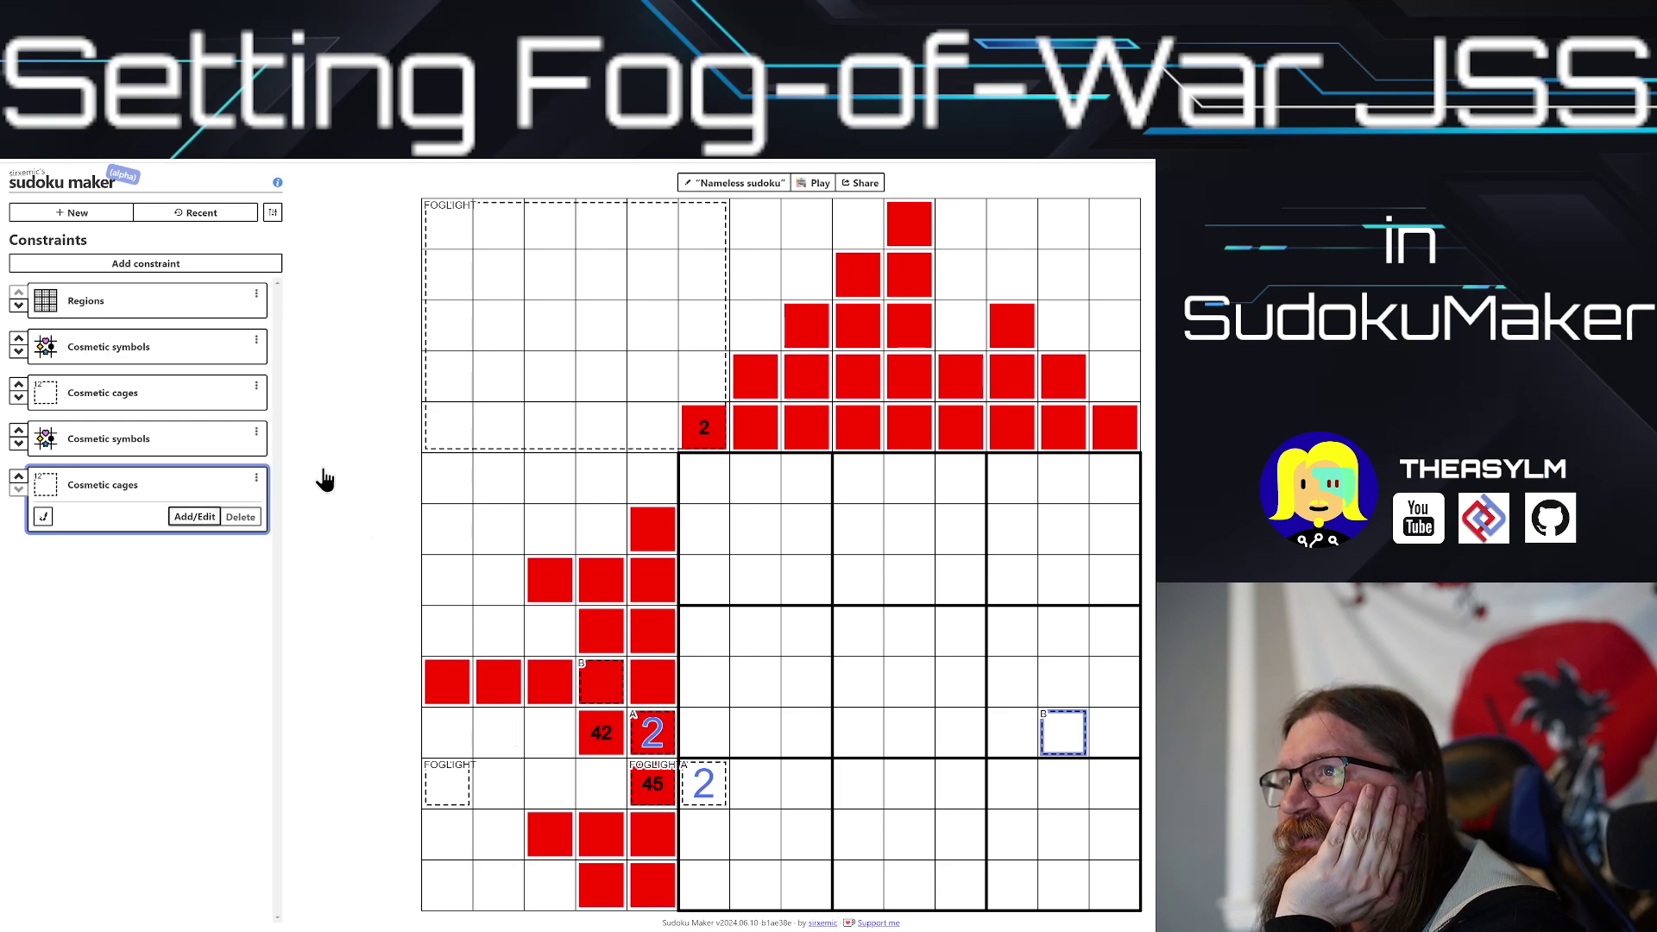
{"action": "left_click", "coordinate": [169, 397]}
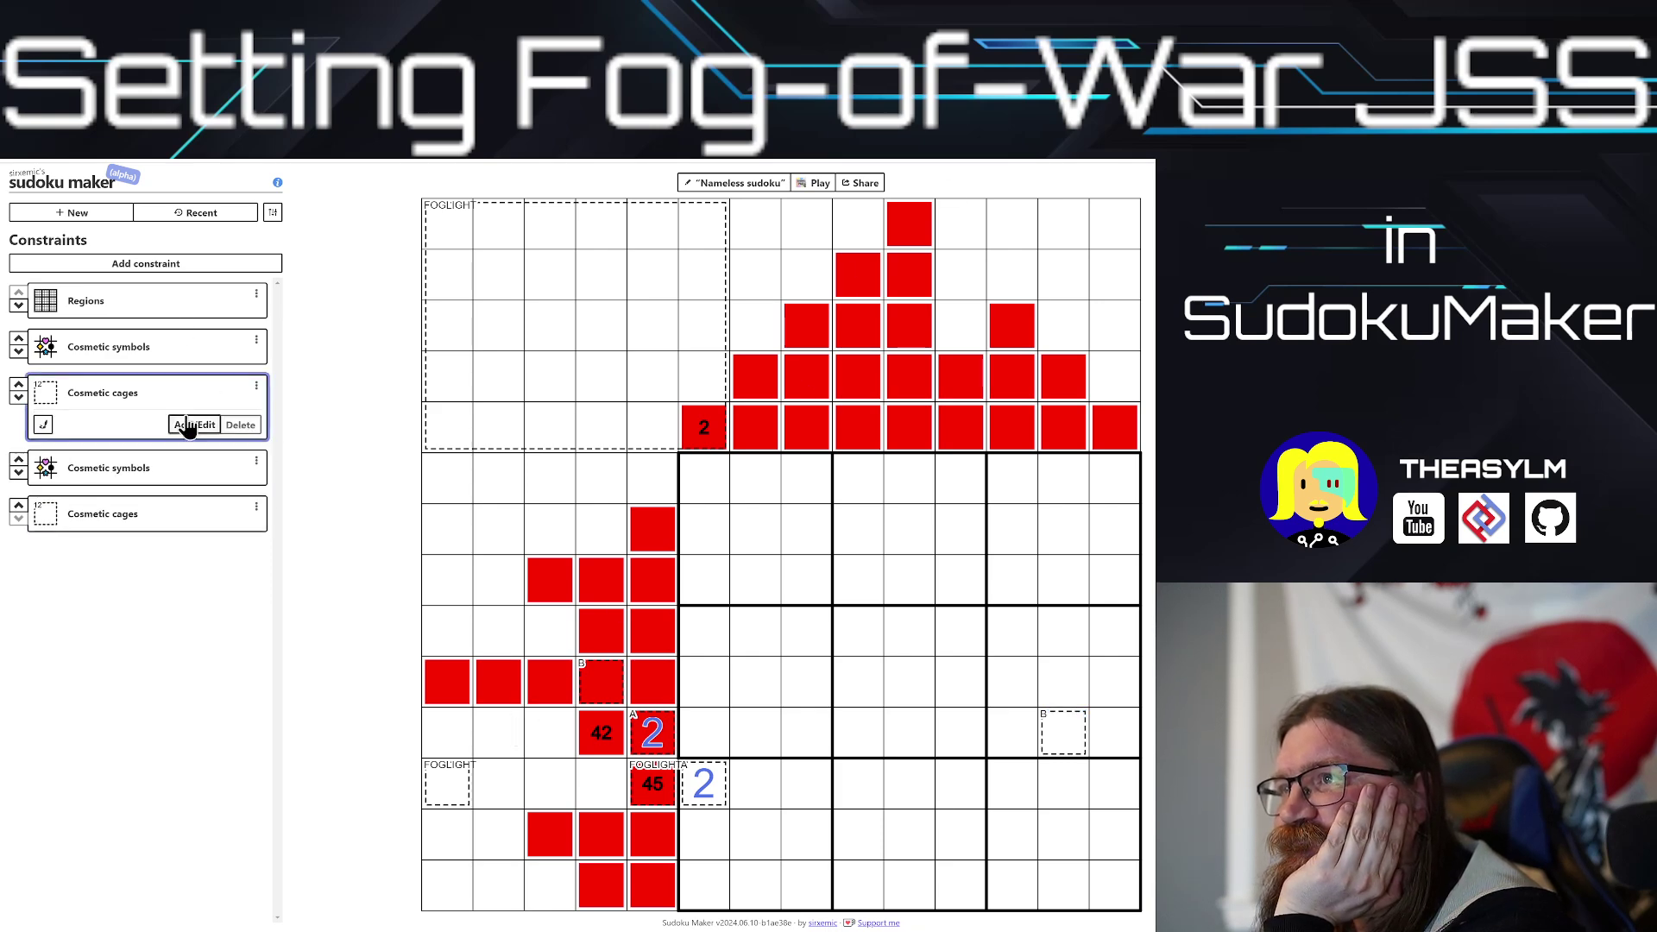
{"action": "left_click_drag", "start_coordinate": [443, 788], "coordinate": [444, 887]}
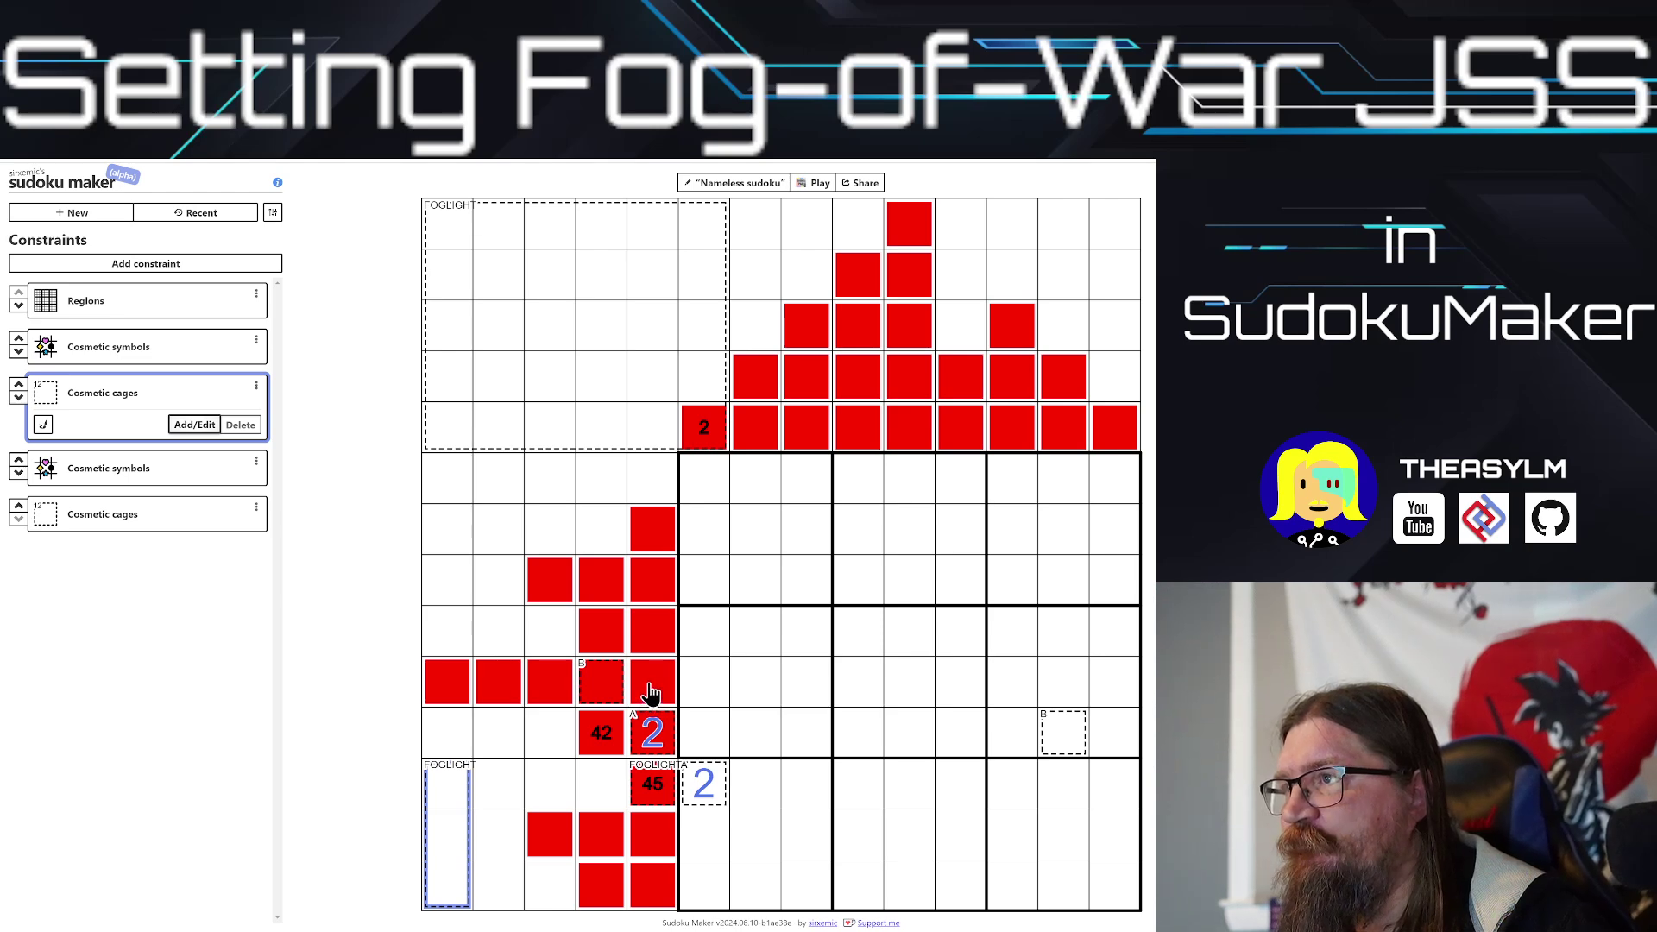
{"action": "mouse_move", "coordinate": [464, 485]}
{"action": "left_mouse_down"}
{"action": "mouse_move", "coordinate": [448, 477]}
{"action": "mouse_move", "coordinate": [551, 495]}
{"action": "left_mouse_up"}
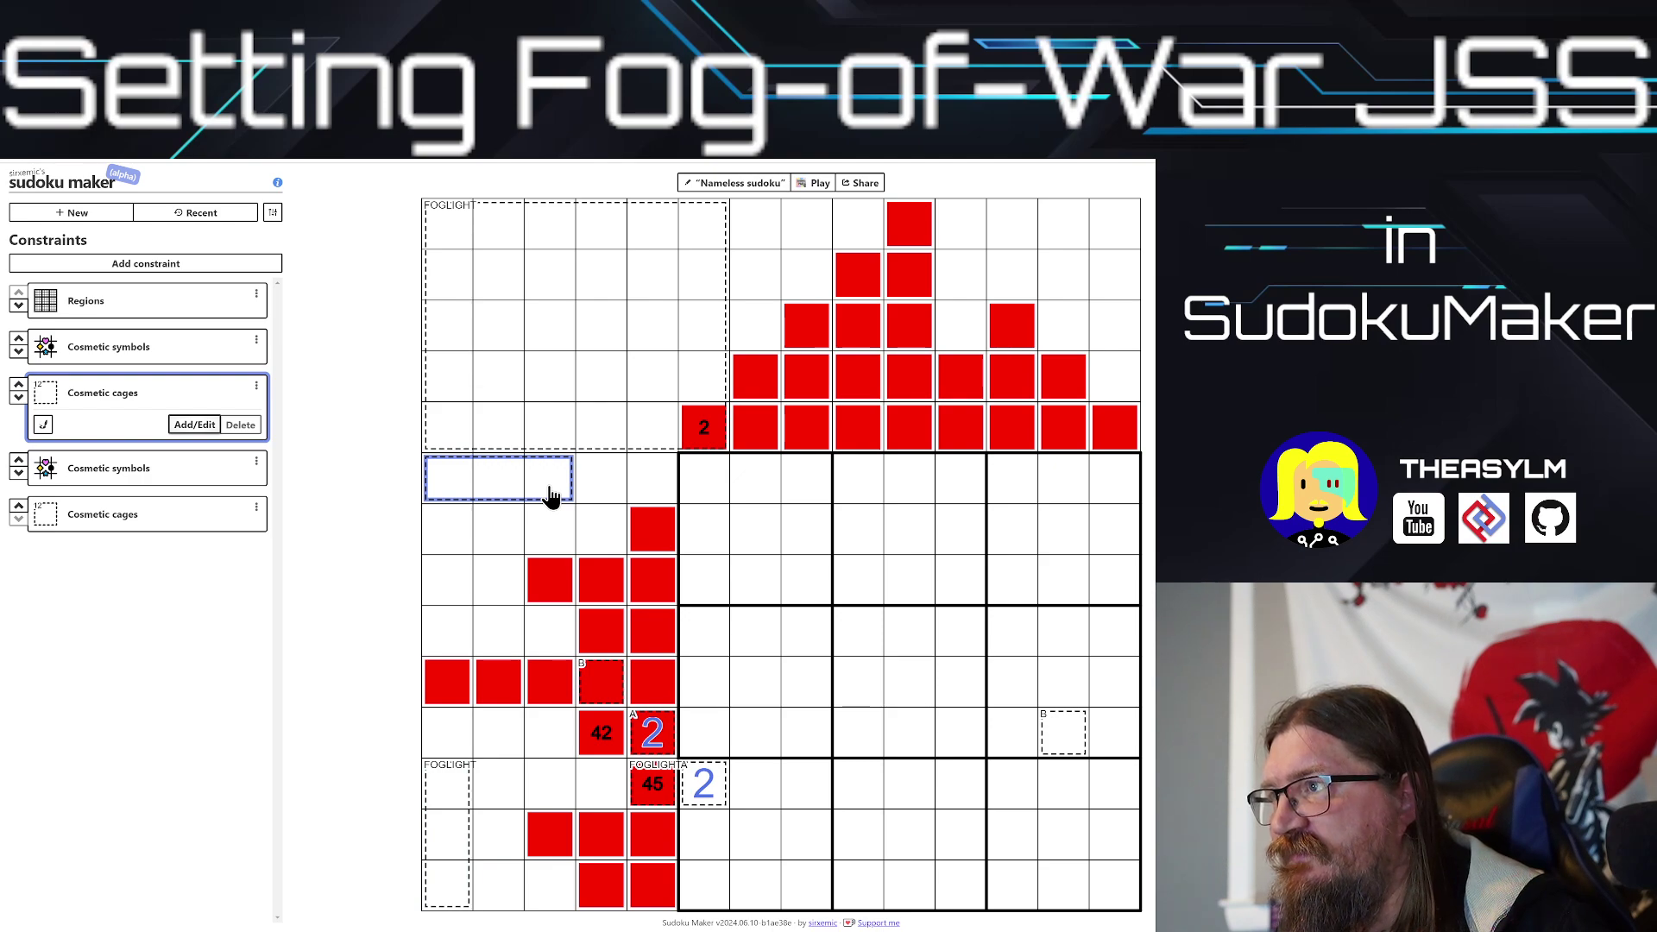
{"action": "left_click", "coordinate": [549, 493]}
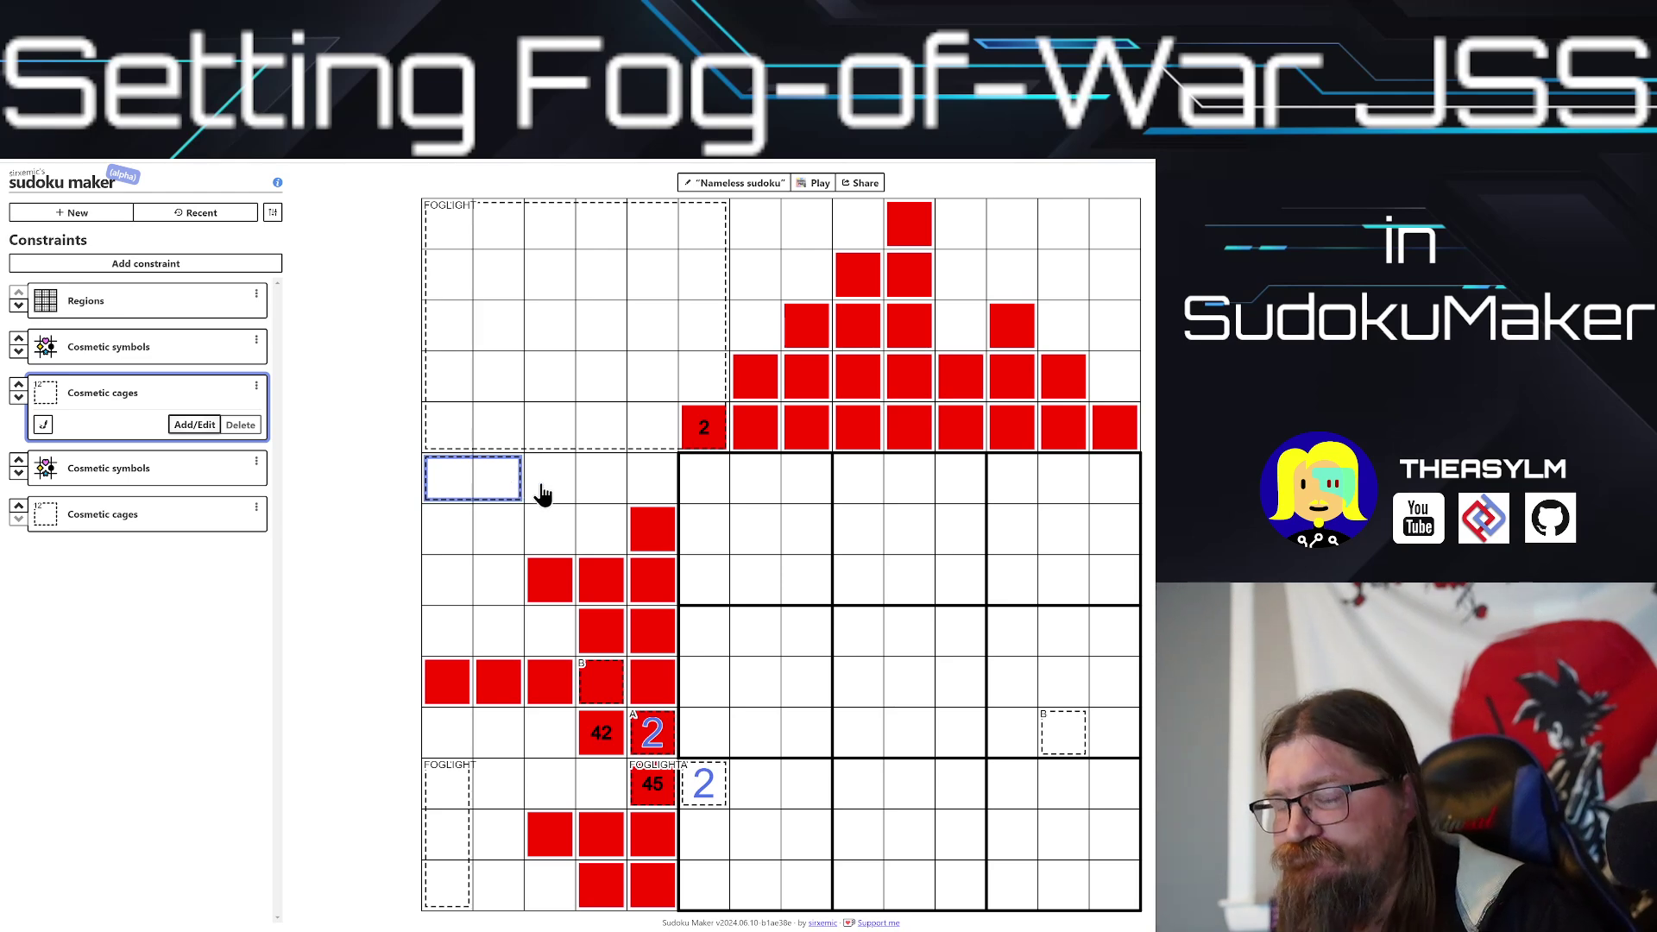
{"action": "key", "text": "Delete"}
Step: Extend the large FOGLIGHT cage over the first three cells of row 6, the first cells of rows 7 and 8, and the seventh cell of row 1
{"action": "left_click", "coordinate": [500, 427]}
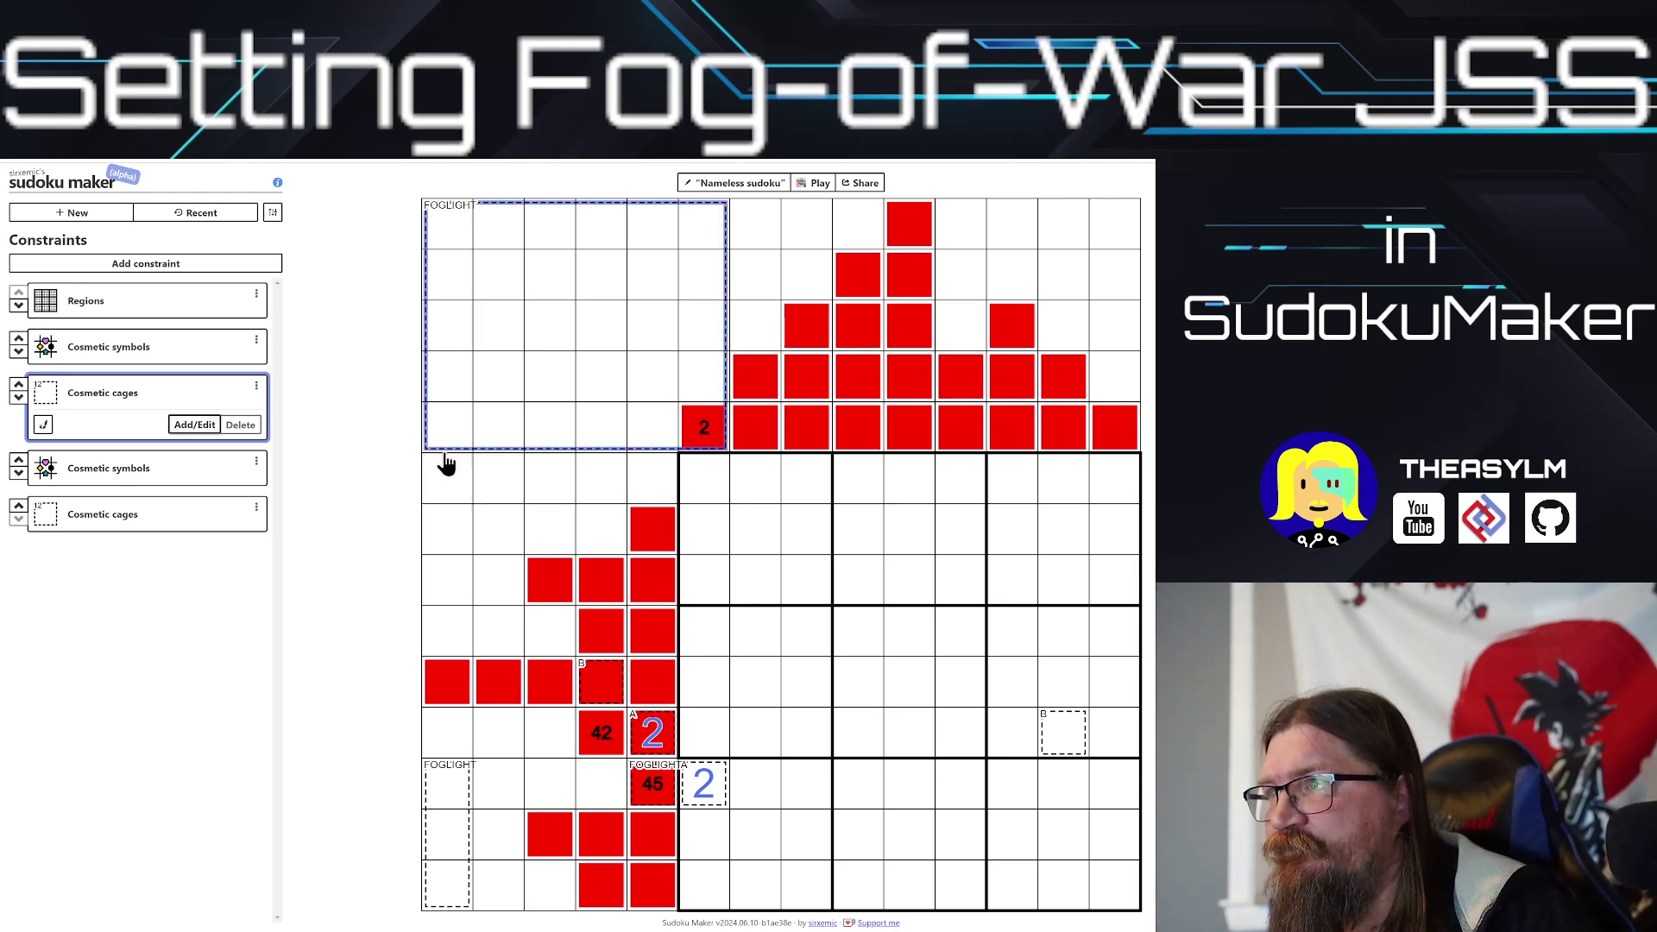
{"action": "left_click_drag", "start_coordinate": [444, 466], "coordinate": [547, 484]}
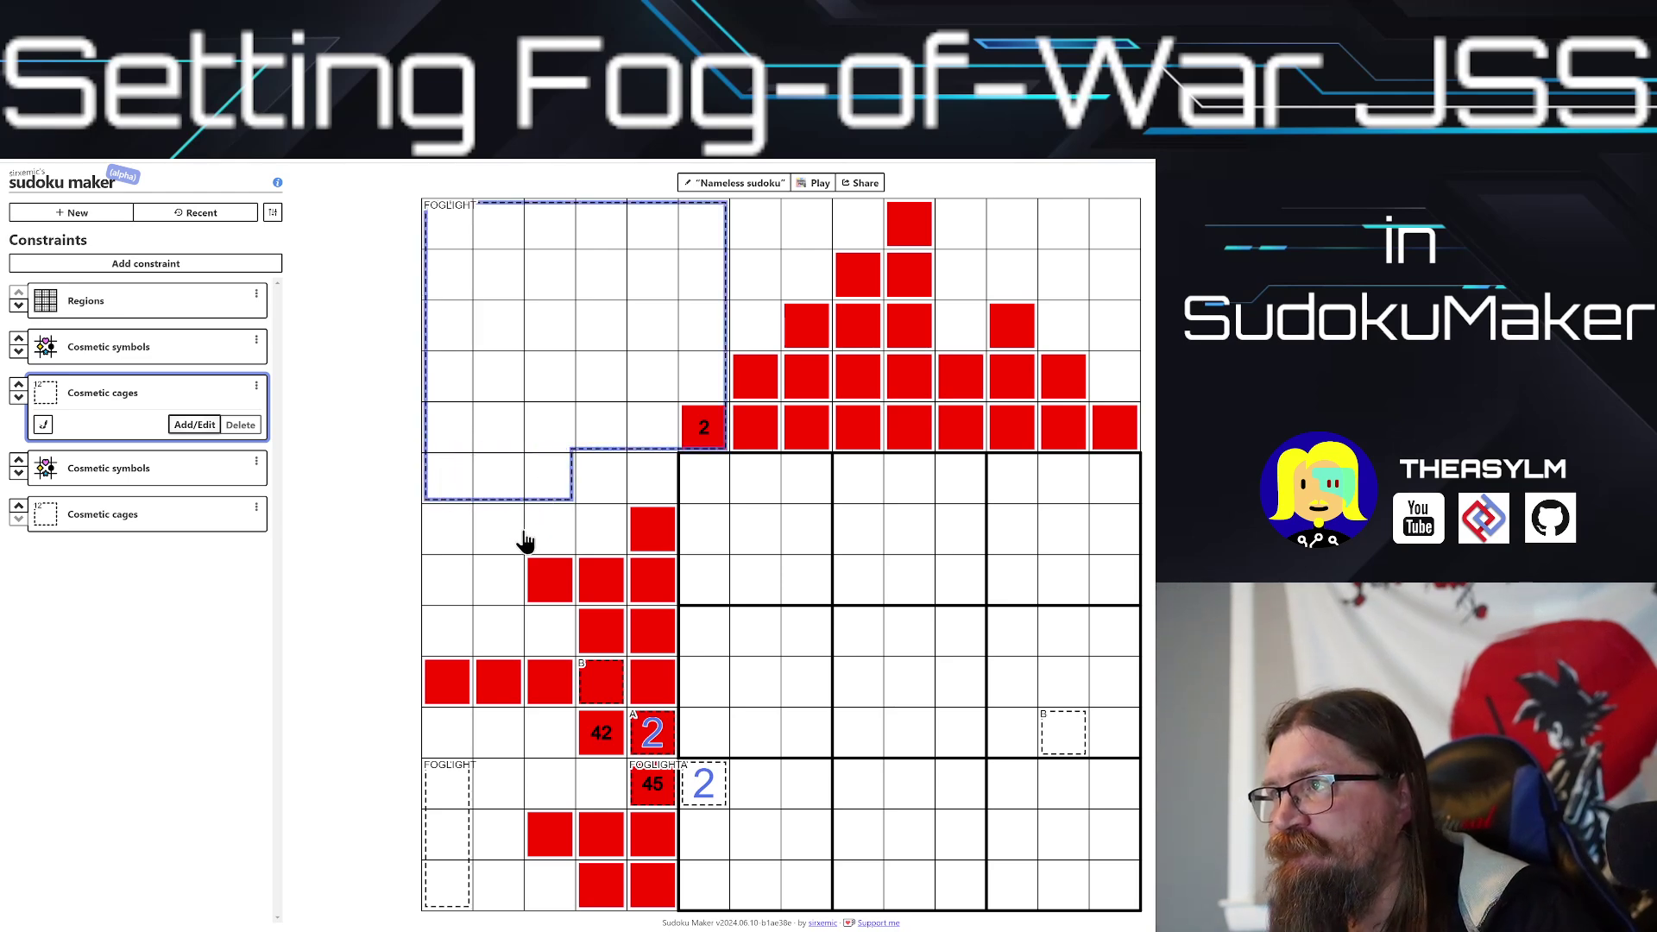
{"action": "left_click", "coordinate": [443, 537]}
{"action": "left_click", "coordinate": [449, 470]}
{"action": "left_click", "coordinate": [457, 528]}
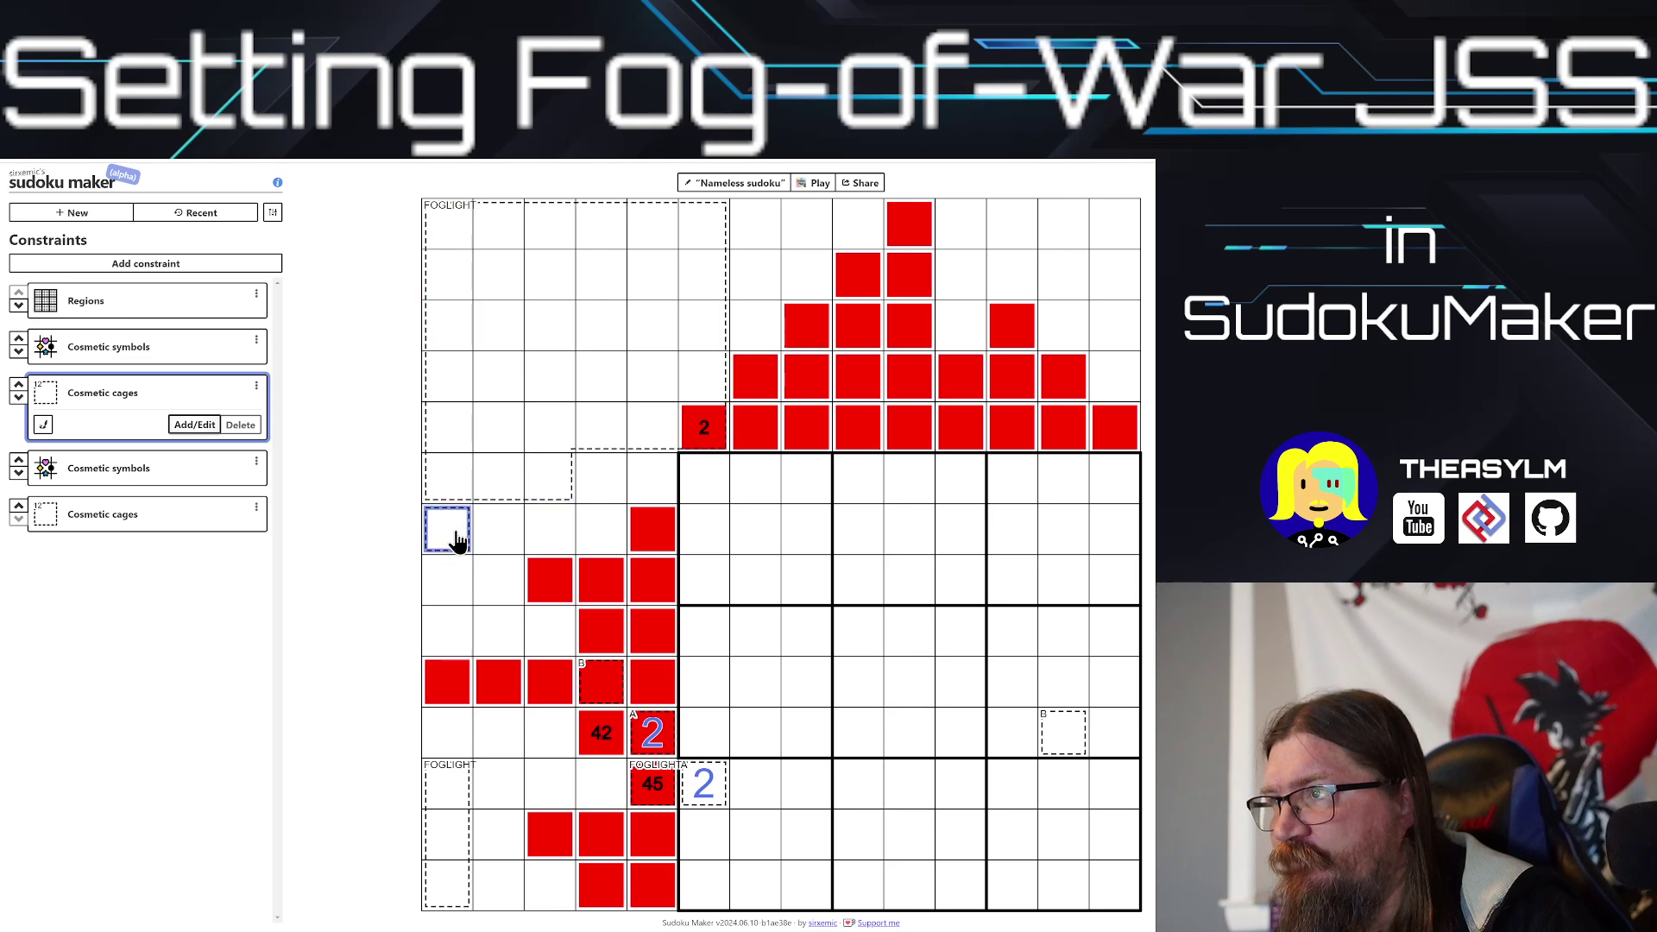
{"action": "left_click", "coordinate": [453, 495]}
{"action": "left_click_drag", "start_coordinate": [452, 494], "coordinate": [452, 531]}
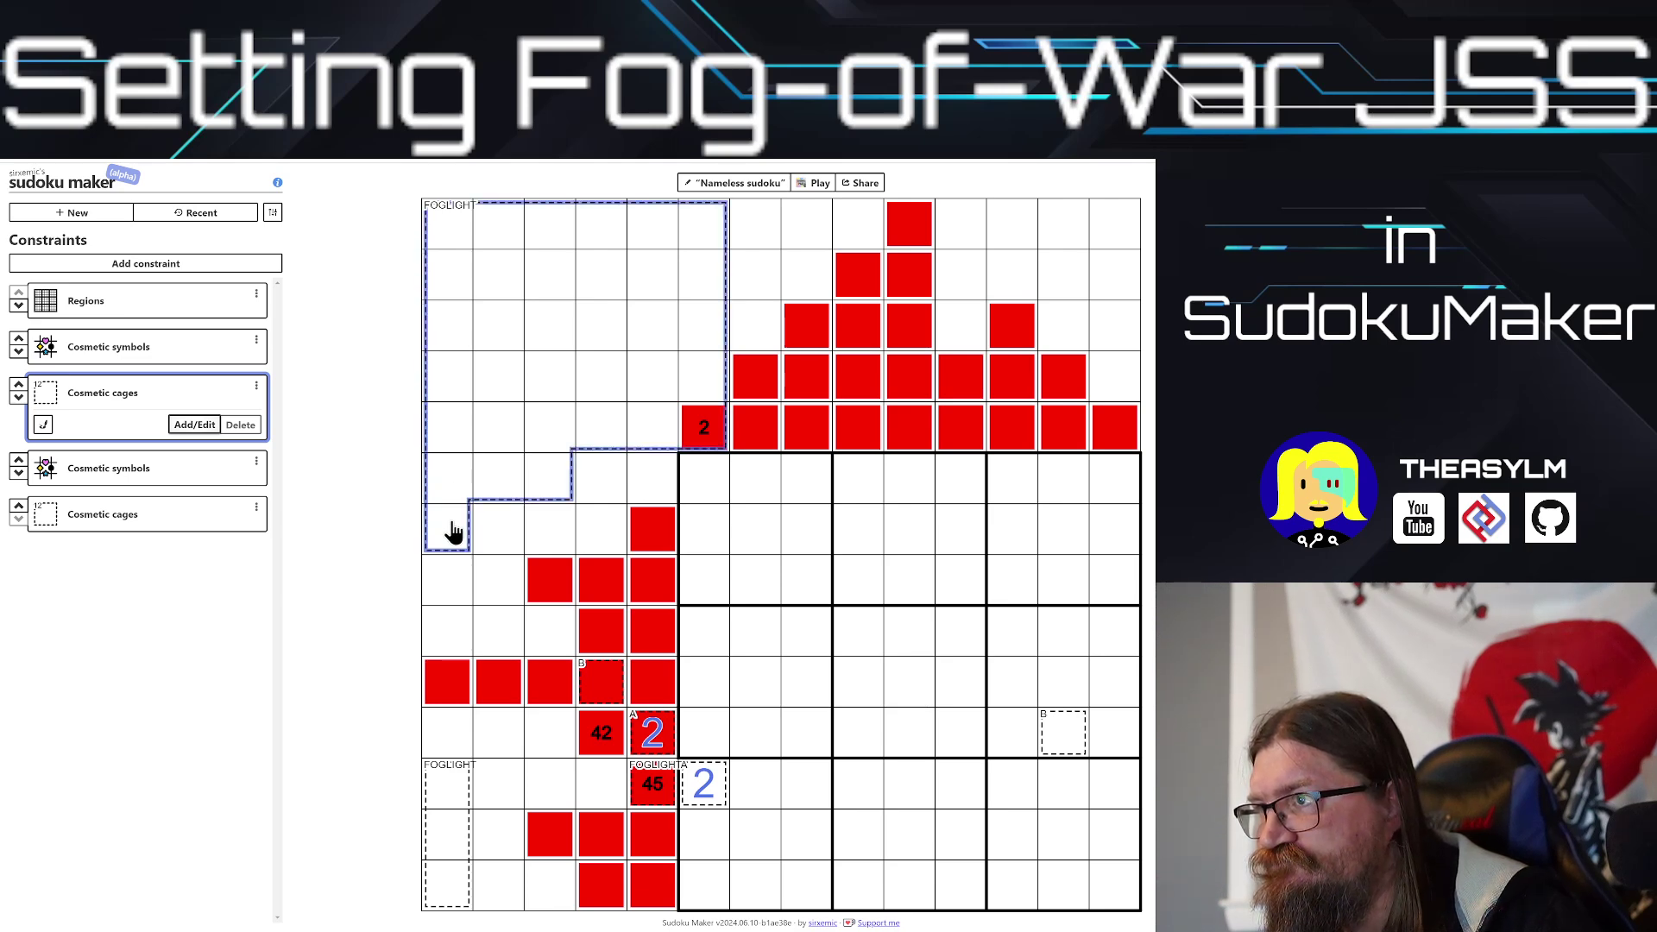
{"action": "left_click_drag", "start_coordinate": [454, 532], "coordinate": [454, 590]}
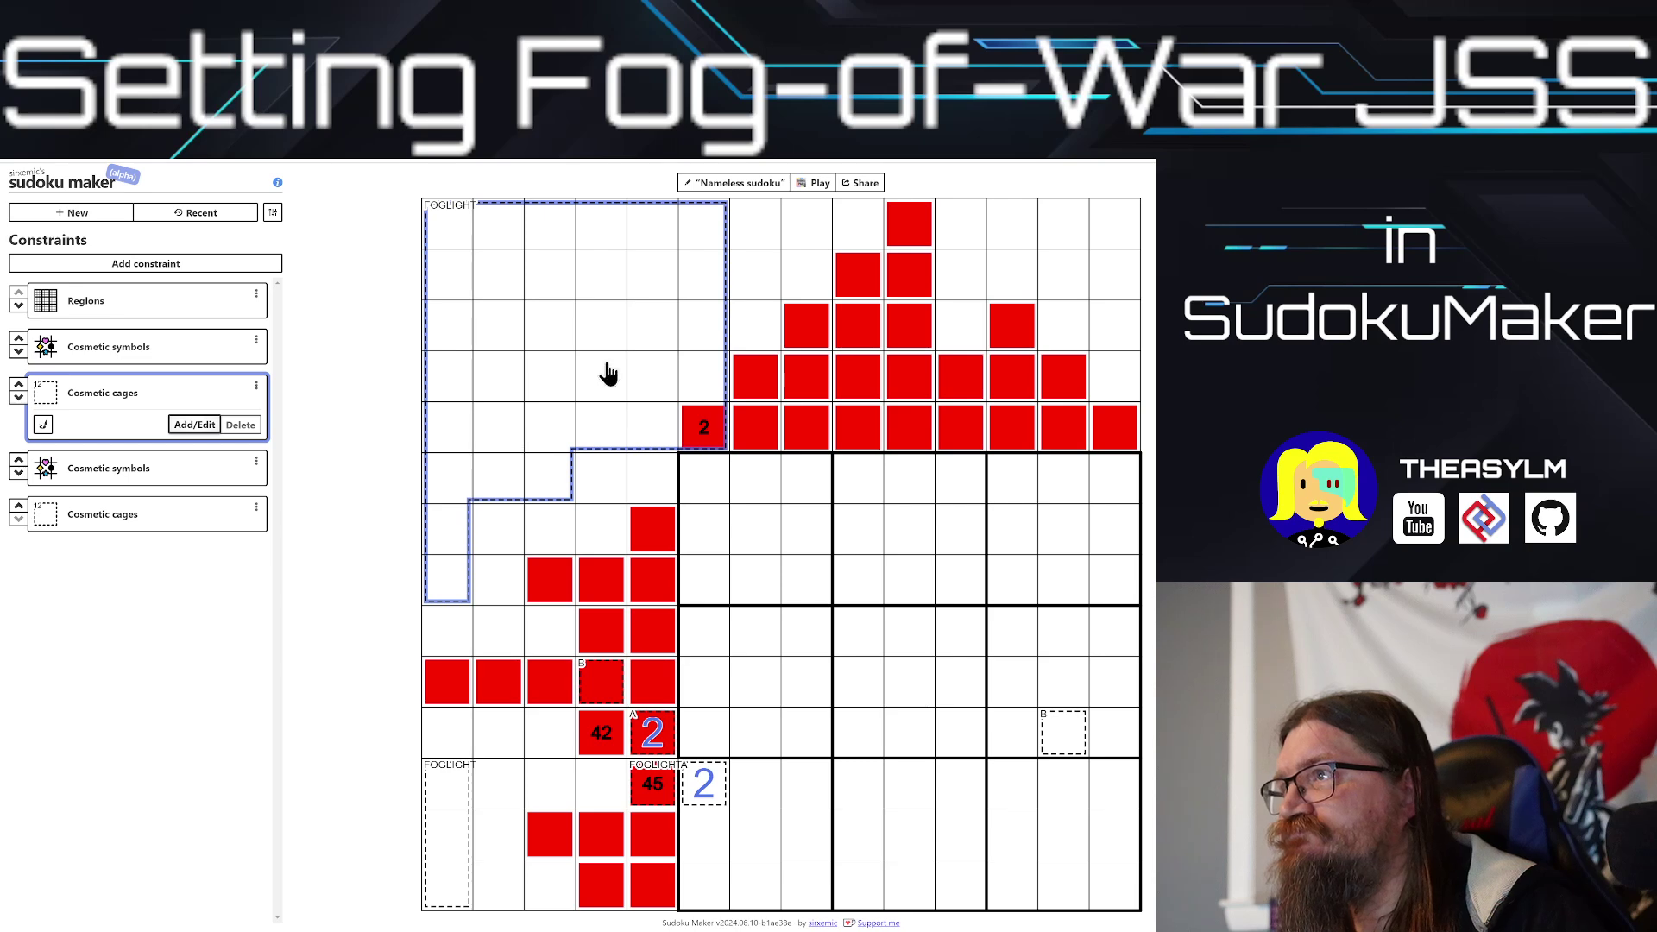
{"action": "mouse_move", "coordinate": [608, 373]}
{"action": "left_mouse_down"}
{"action": "mouse_move", "coordinate": [717, 241]}
{"action": "mouse_move", "coordinate": [743, 230]}
{"action": "mouse_move", "coordinate": [774, 259]}
{"action": "left_mouse_up"}
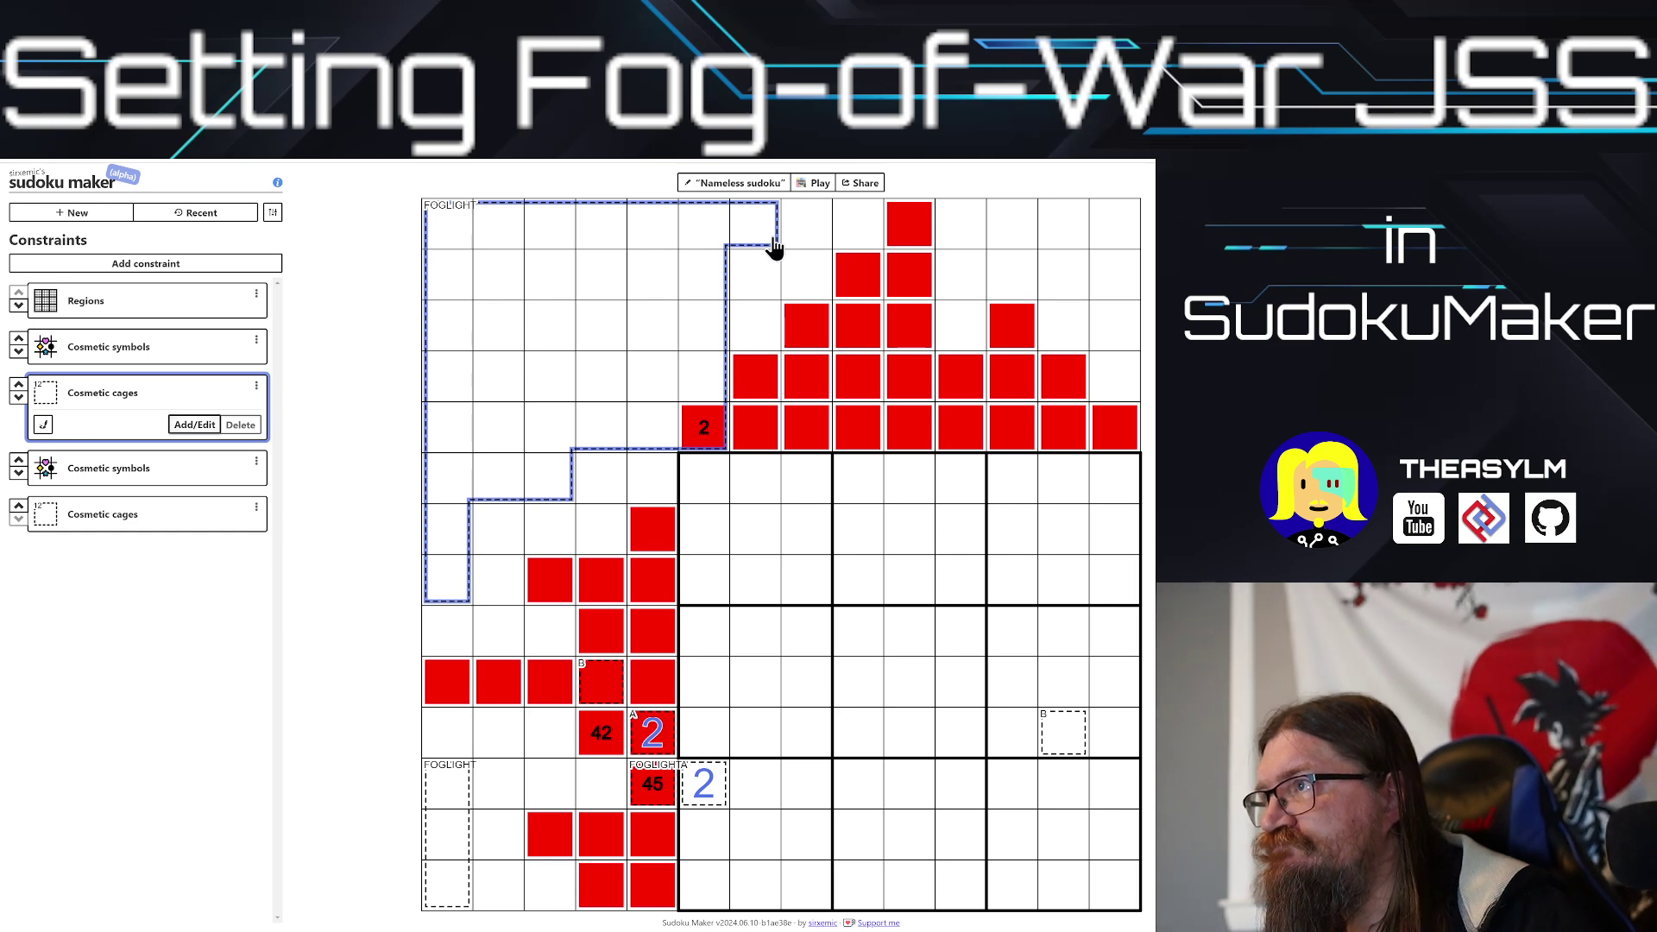
Step: Add a FOGLIGHT cage over the last three cells of row 1 and the last cell of row 2
{"action": "mouse_move", "coordinate": [1106, 228]}
{"action": "left_mouse_down"}
{"action": "mouse_move", "coordinate": [1113, 263]}
{"action": "mouse_move", "coordinate": [1061, 225]}
{"action": "left_mouse_up"}
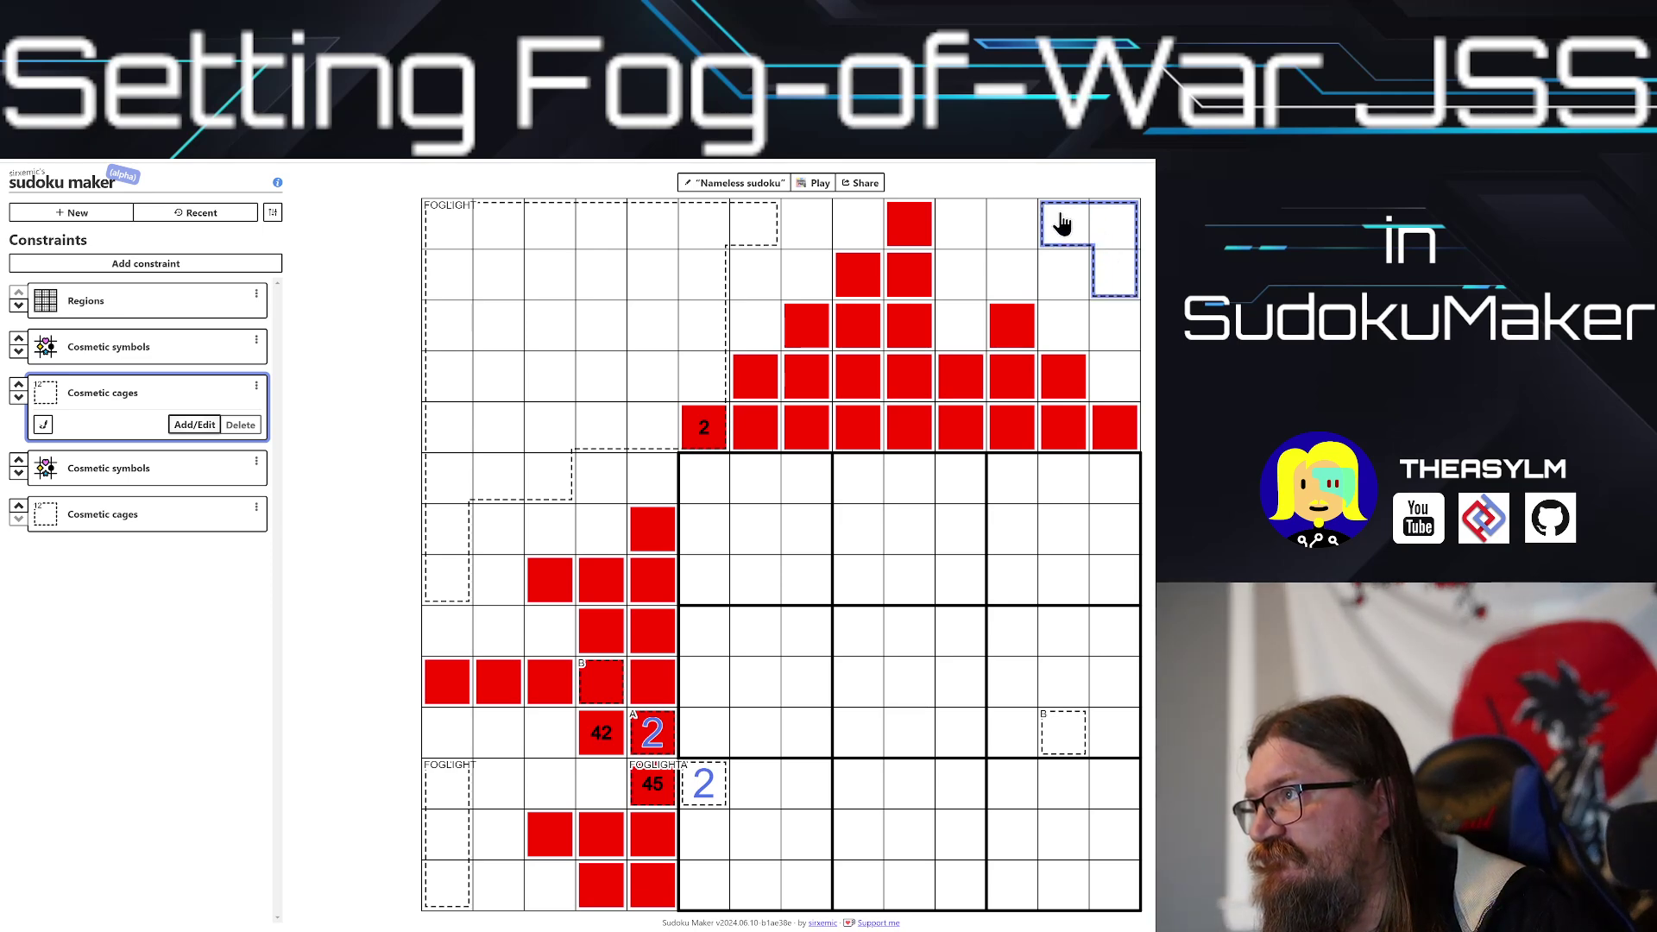
{"action": "mouse_move", "coordinate": [1061, 224]}
{"action": "left_mouse_down"}
{"action": "mouse_move", "coordinate": [1034, 226]}
{"action": "mouse_move", "coordinate": [1104, 249]}
{"action": "left_mouse_up"}
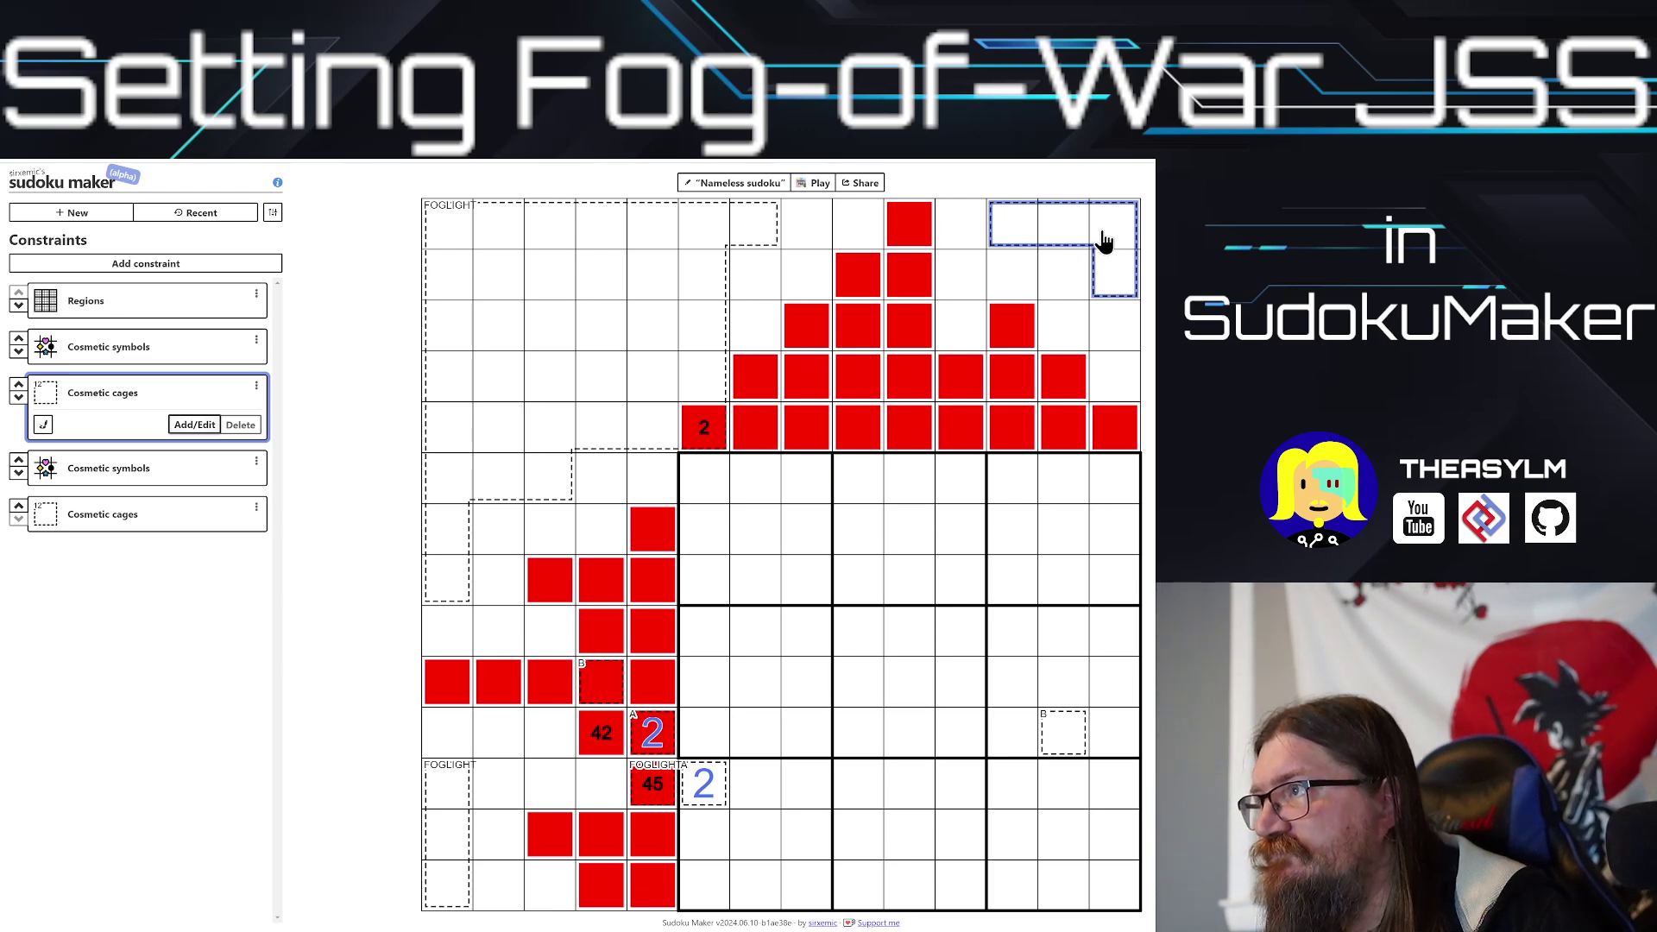
{"action": "type", "text": "FOGLIGHT"}
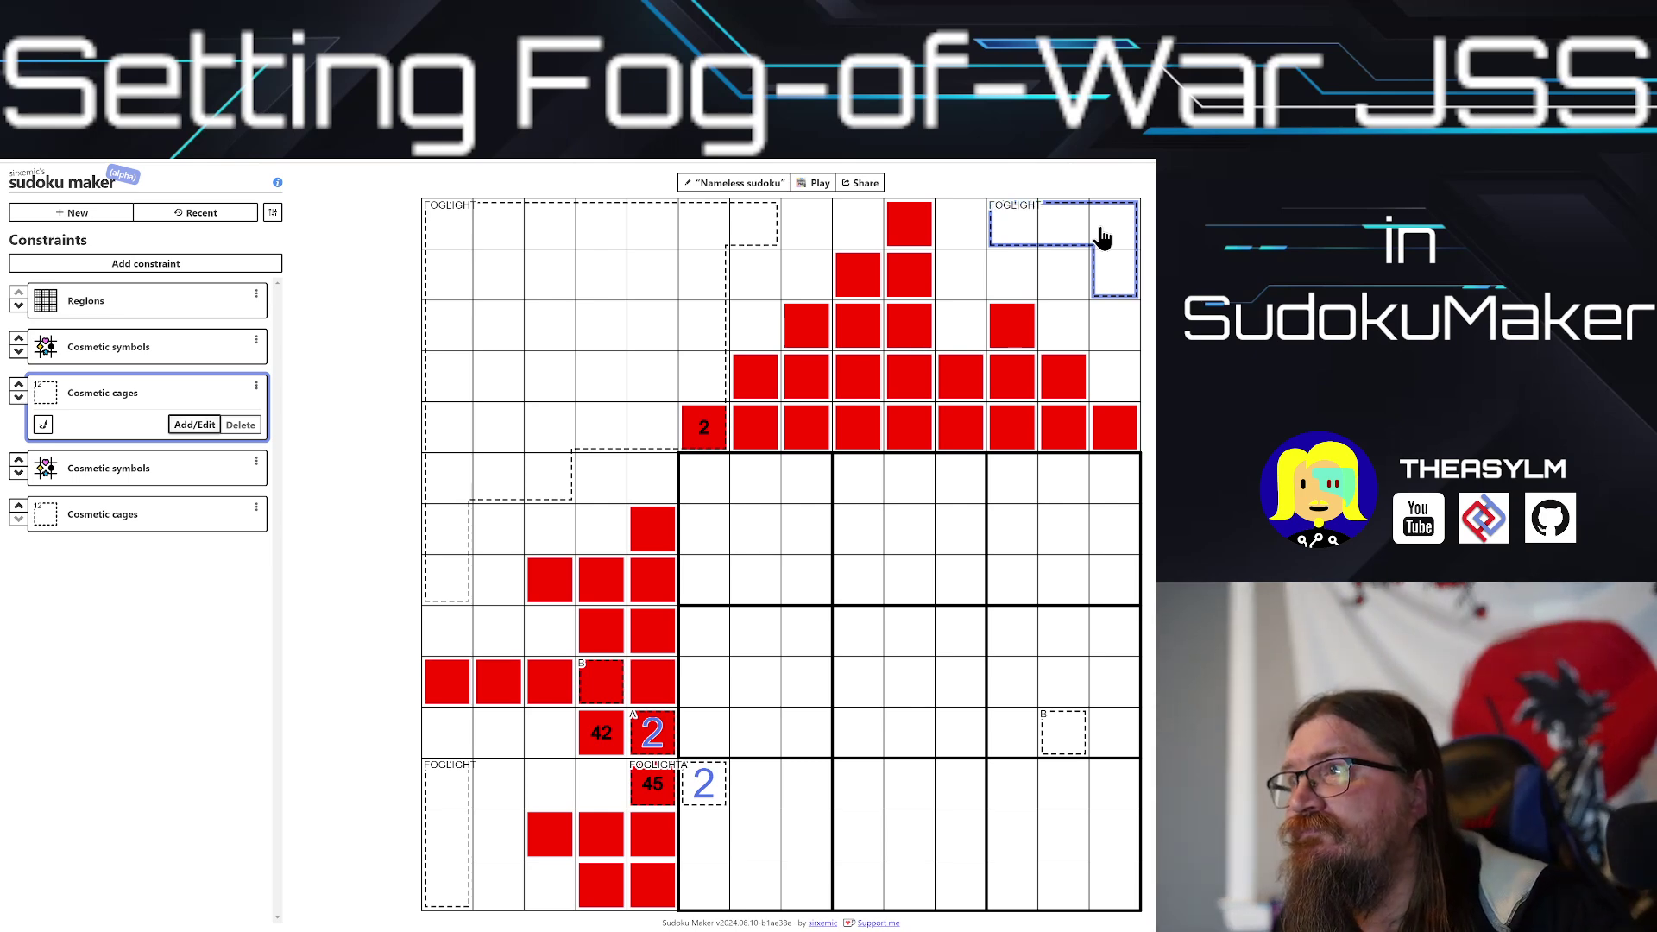
Step: Start a new playtest, enter 2 in the block cell beside 45 and the A clue square, and 1 in the B clue square above 42
{"action": "left_click", "coordinate": [818, 183]}
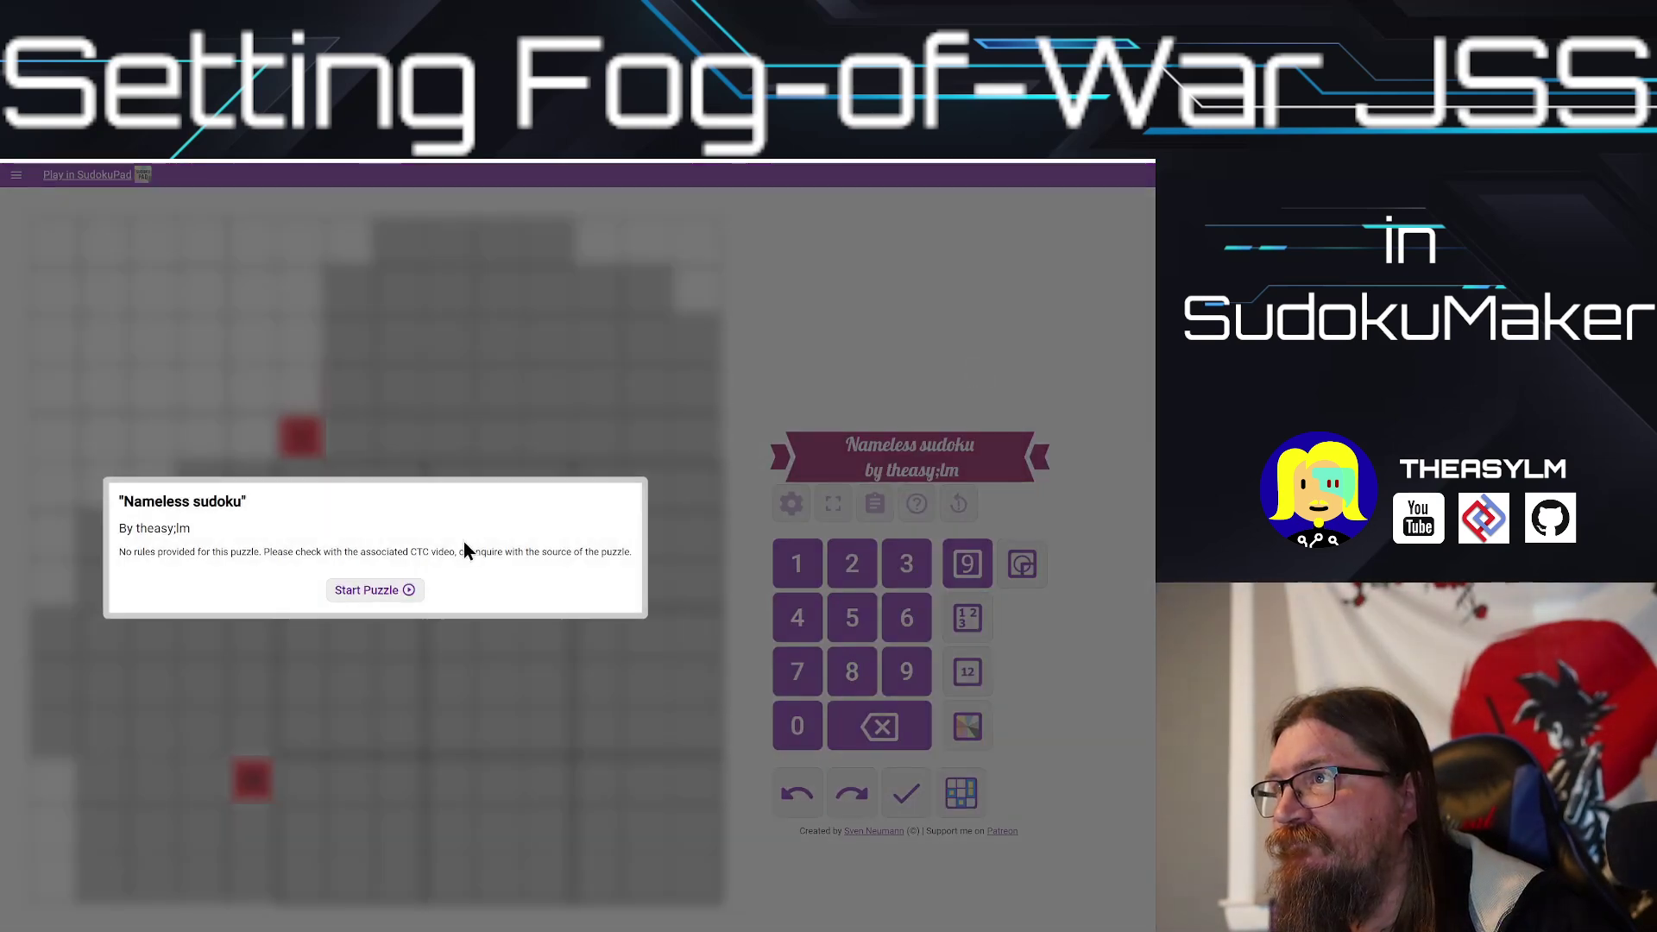
{"action": "left_click", "coordinate": [371, 590]}
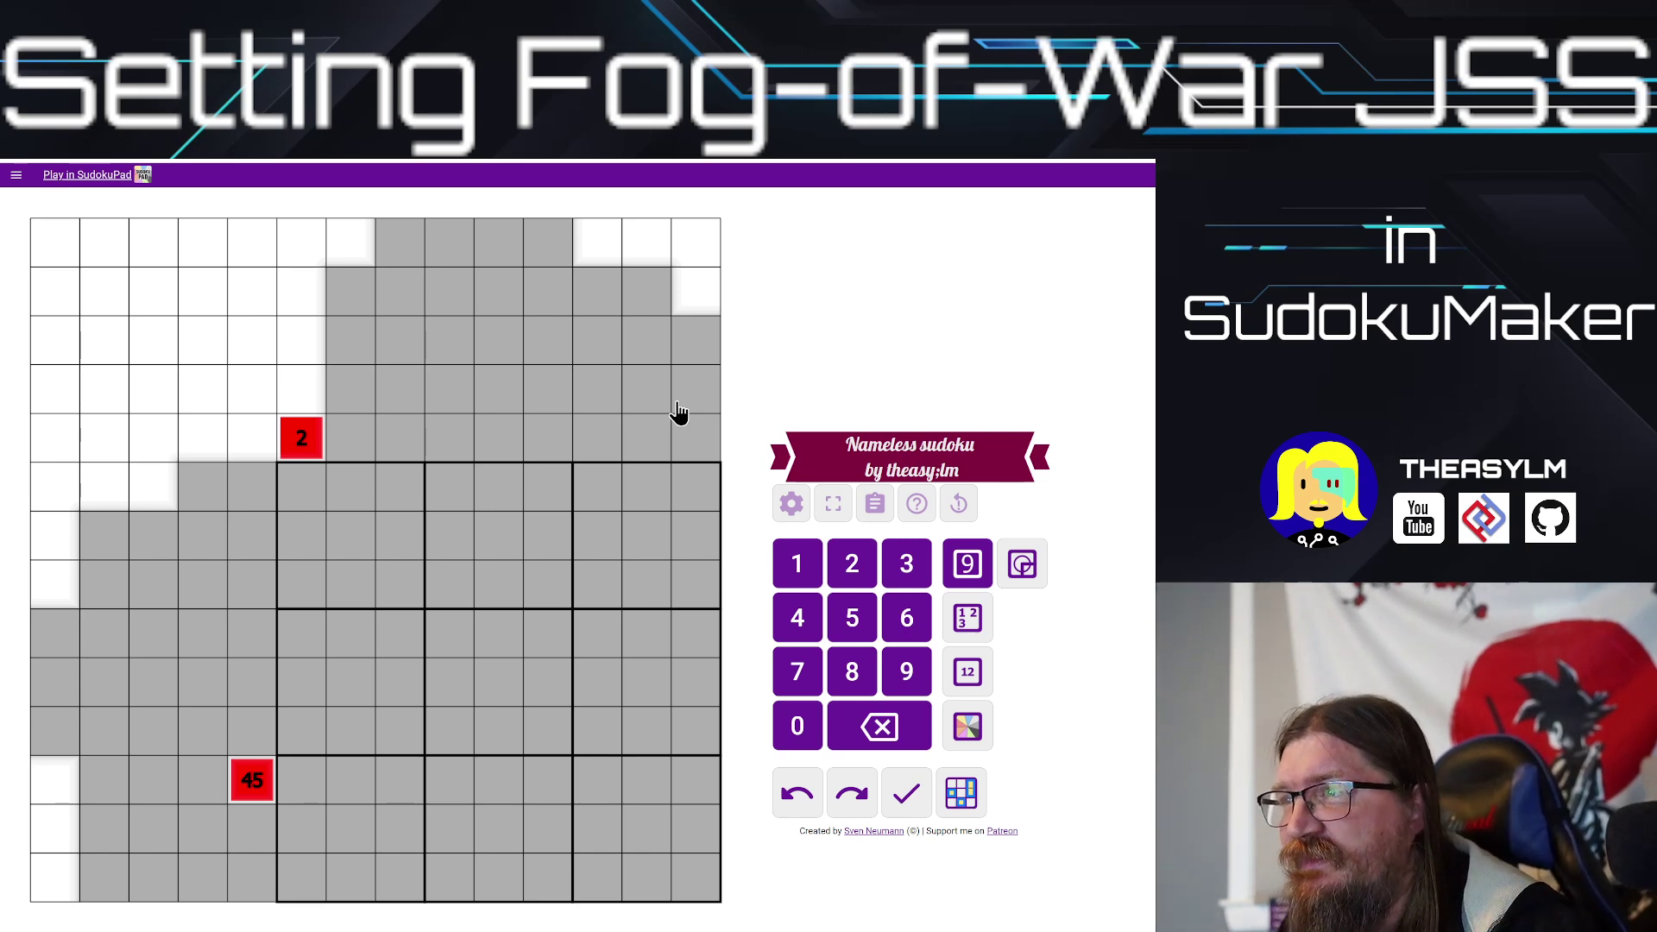
{"action": "left_click", "coordinate": [306, 785]}
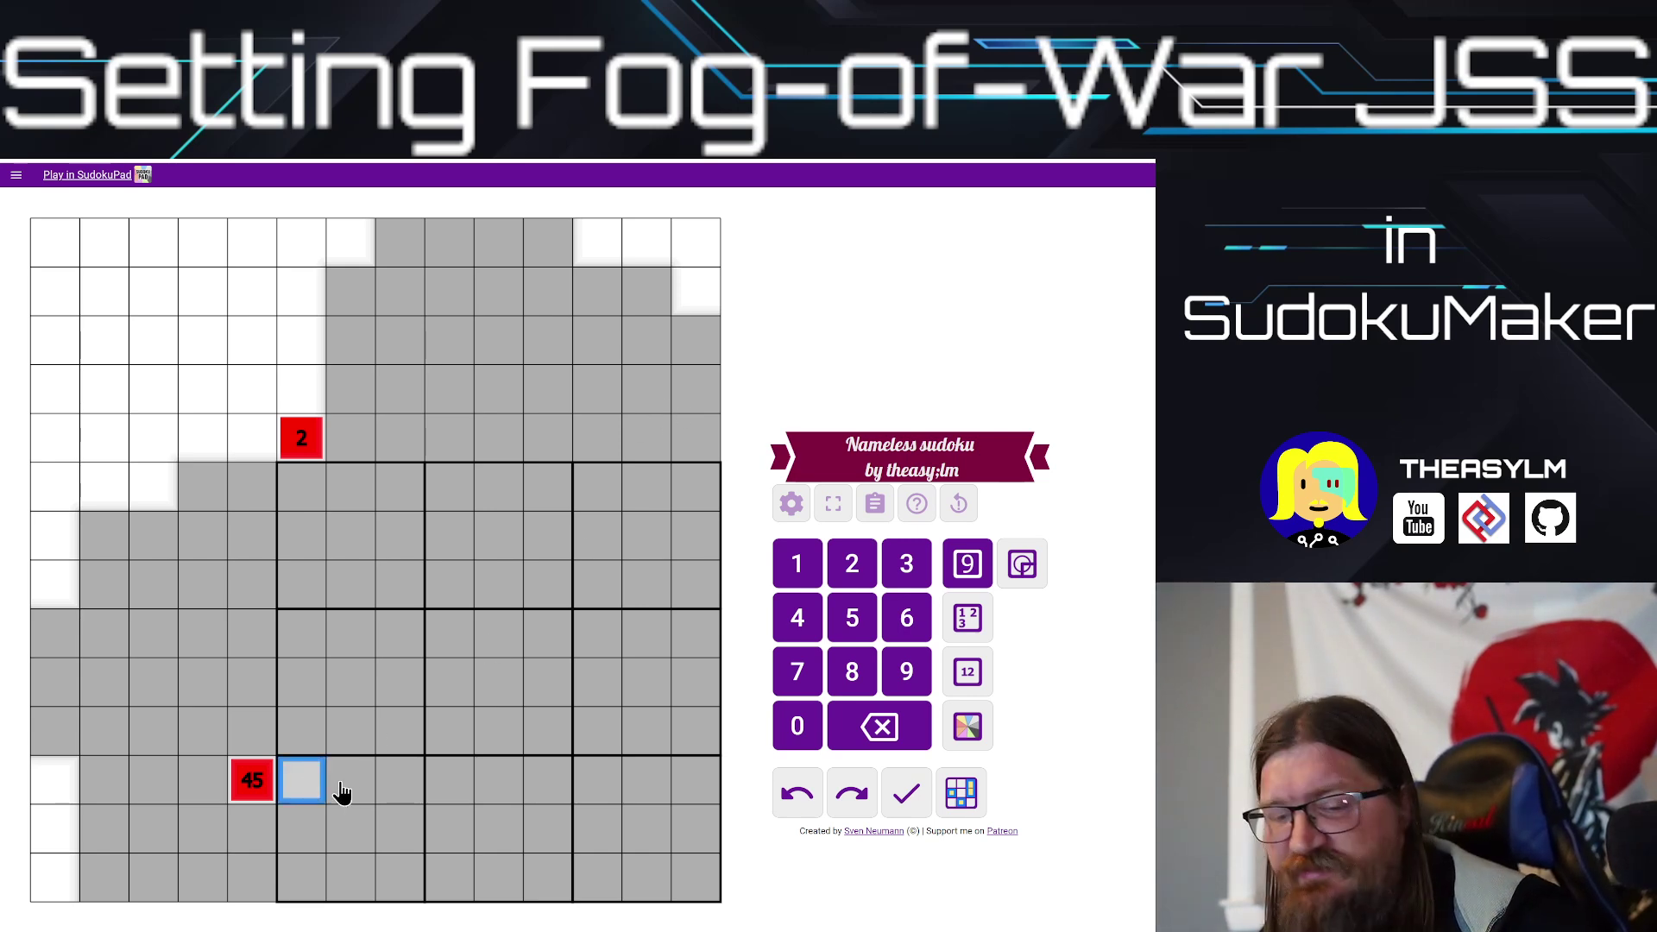
{"action": "key", "text": "2"}
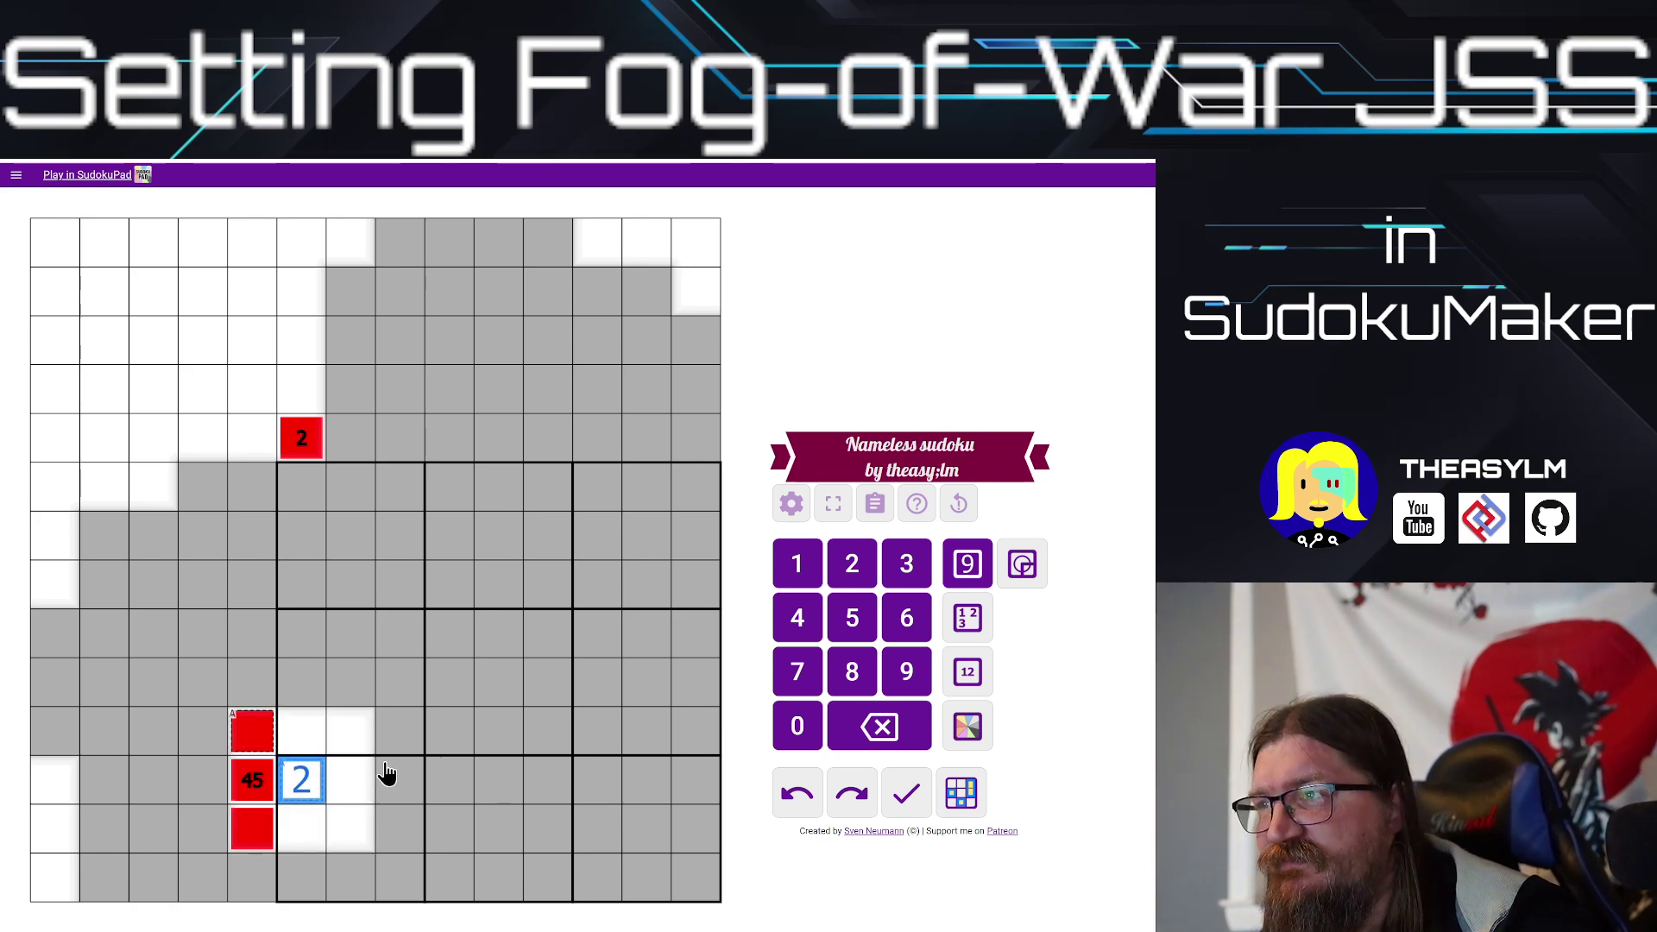
{"action": "left_click", "coordinate": [255, 735]}
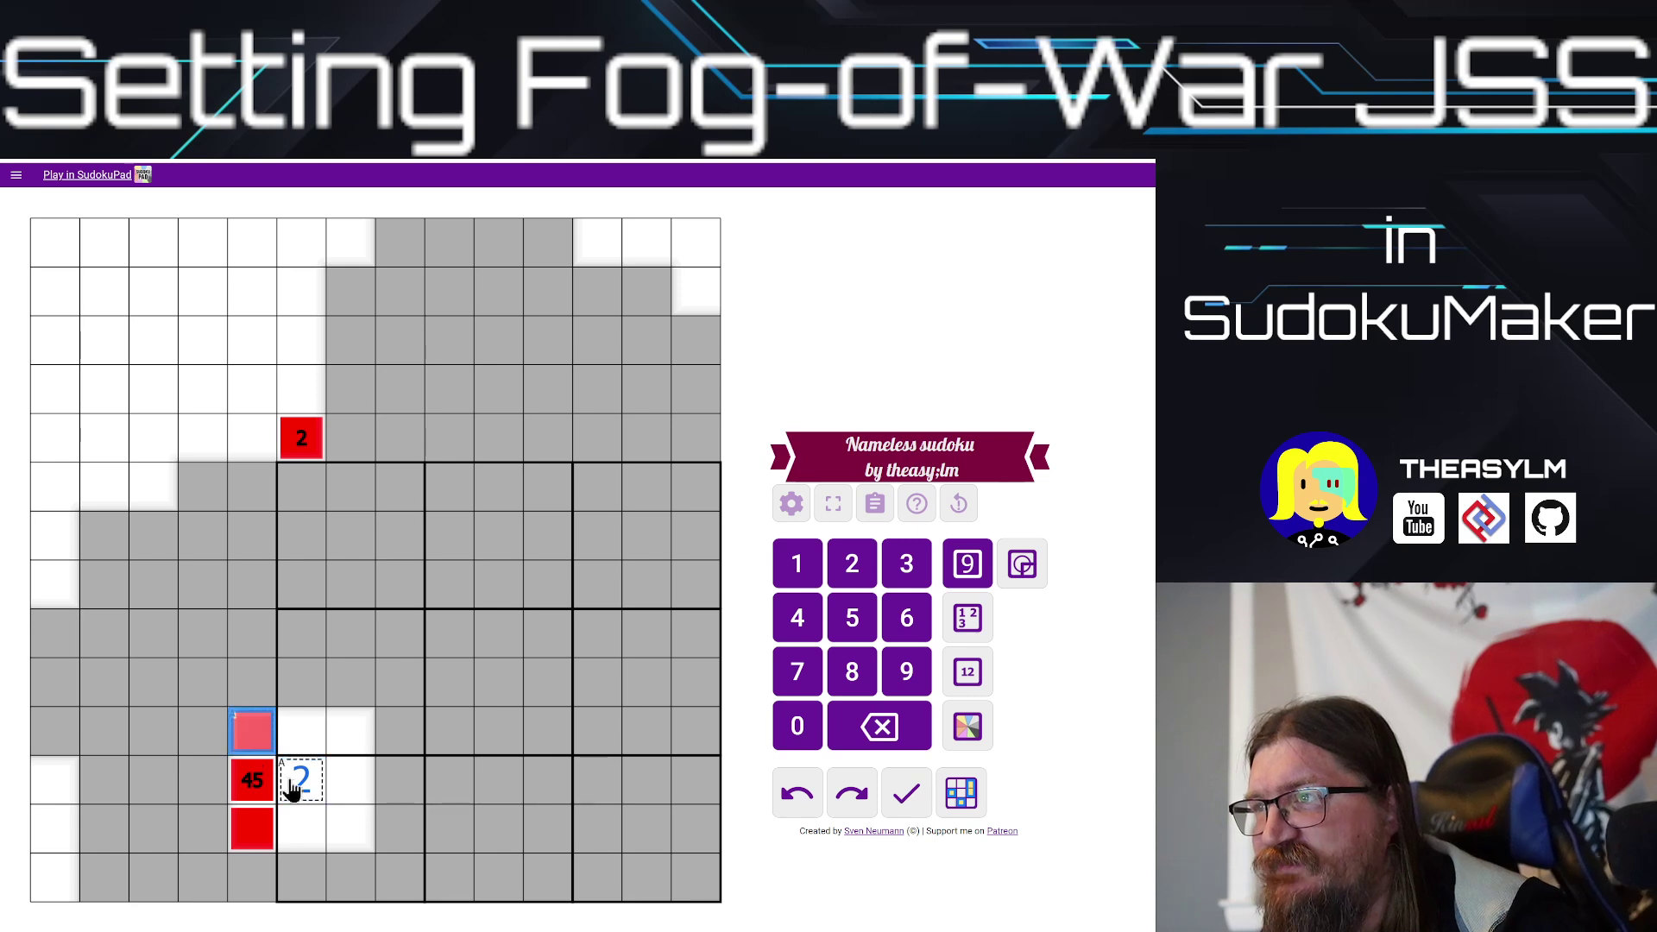
{"action": "key", "text": "2"}
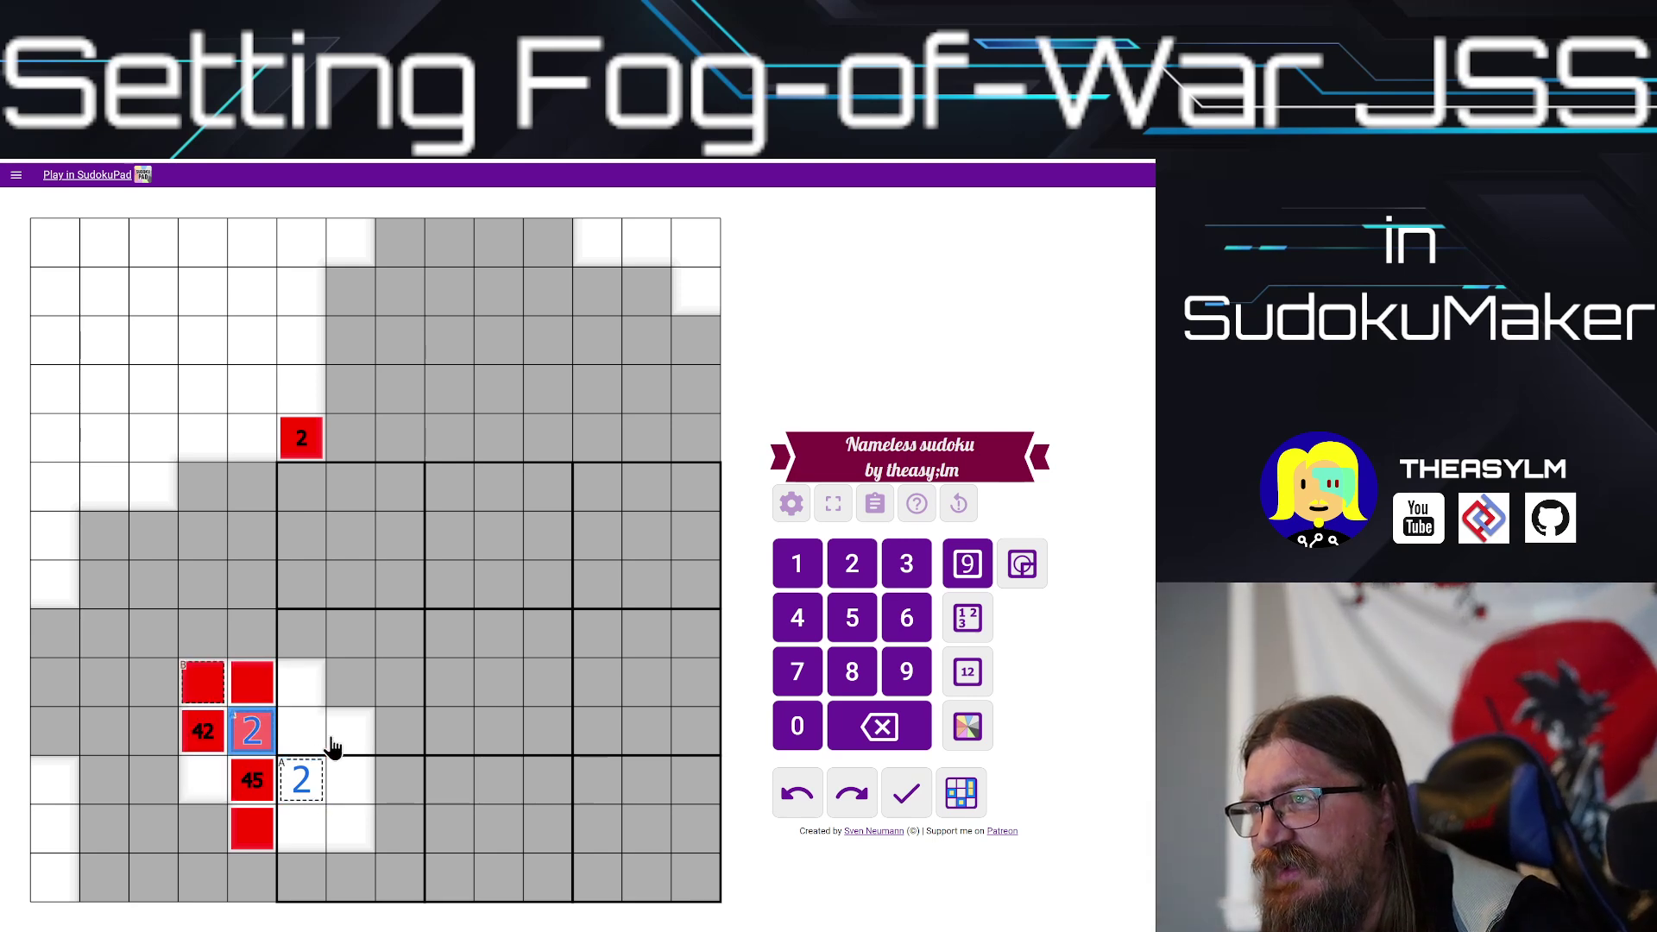
{"action": "left_click", "coordinate": [216, 699]}
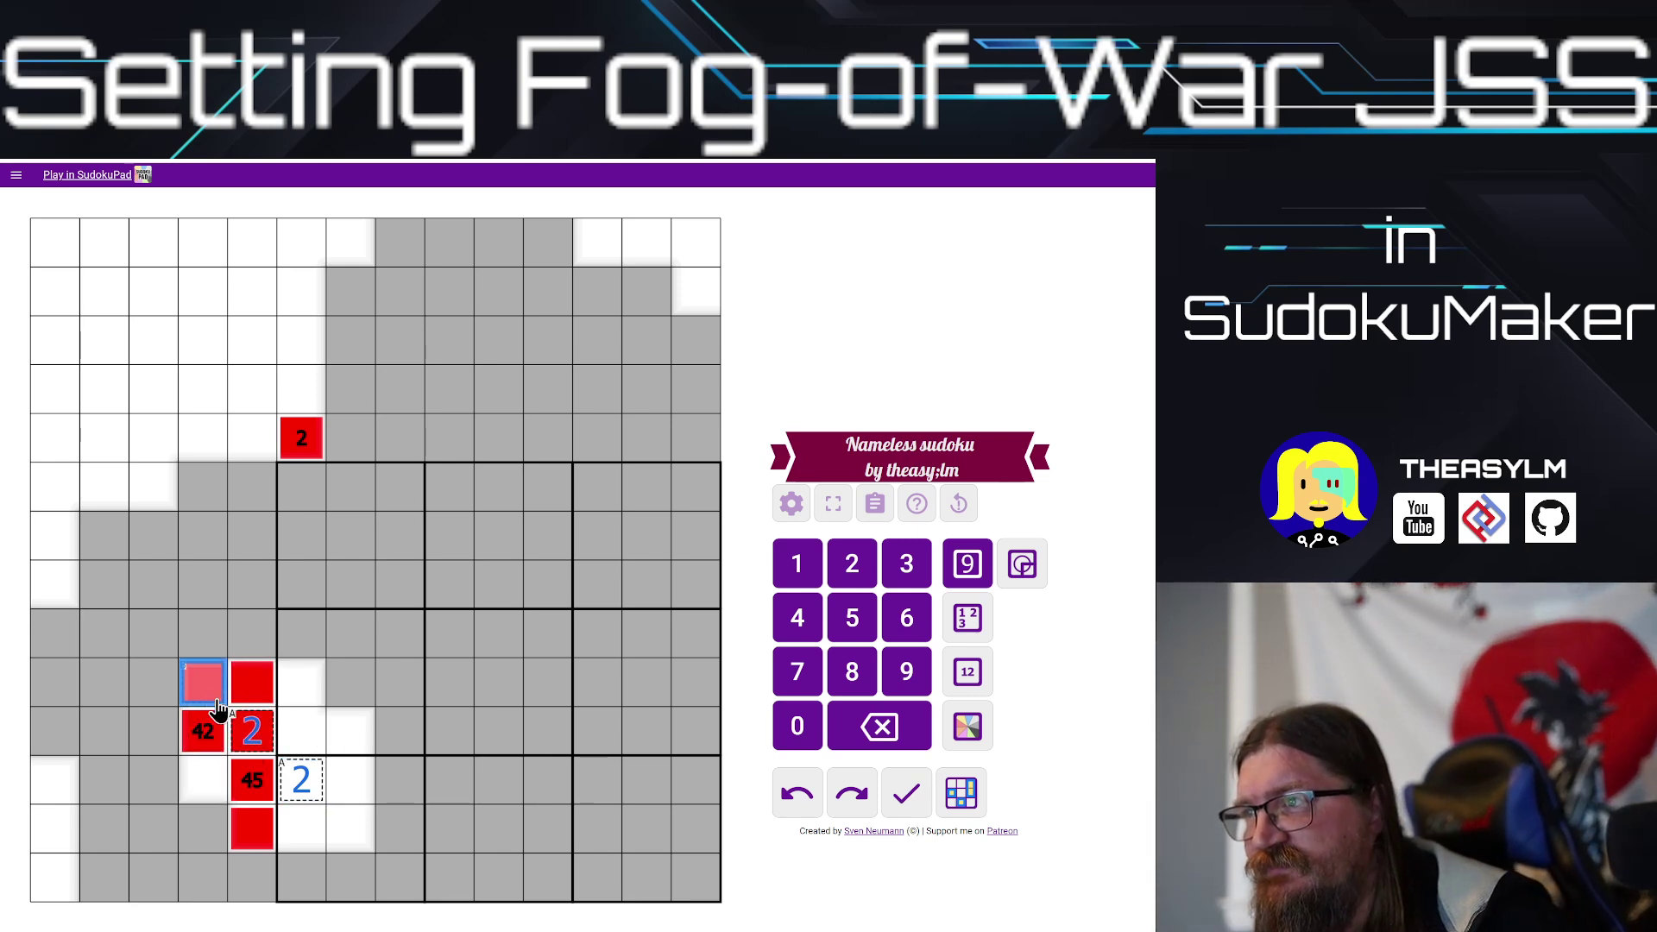
{"action": "key", "text": "1"}
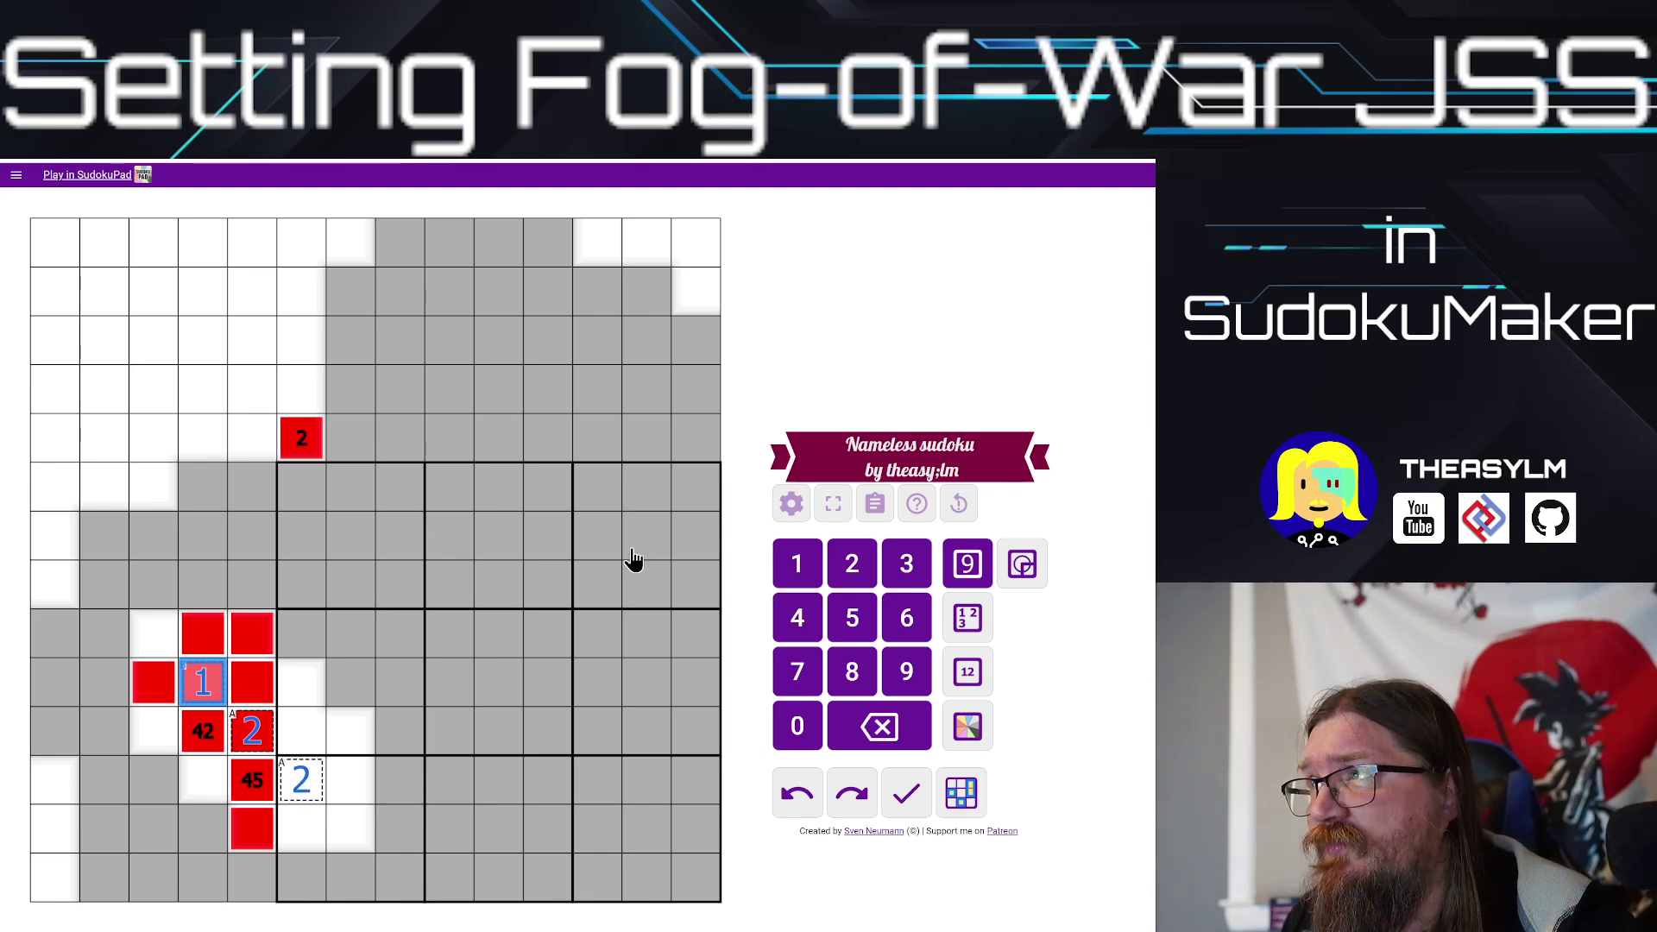
Step: Return to the puzzle editor and enter 1 in both B cage cells, above 42 and in the eighth block cell of its row
{"action": "left_click", "coordinate": [807, 107]}
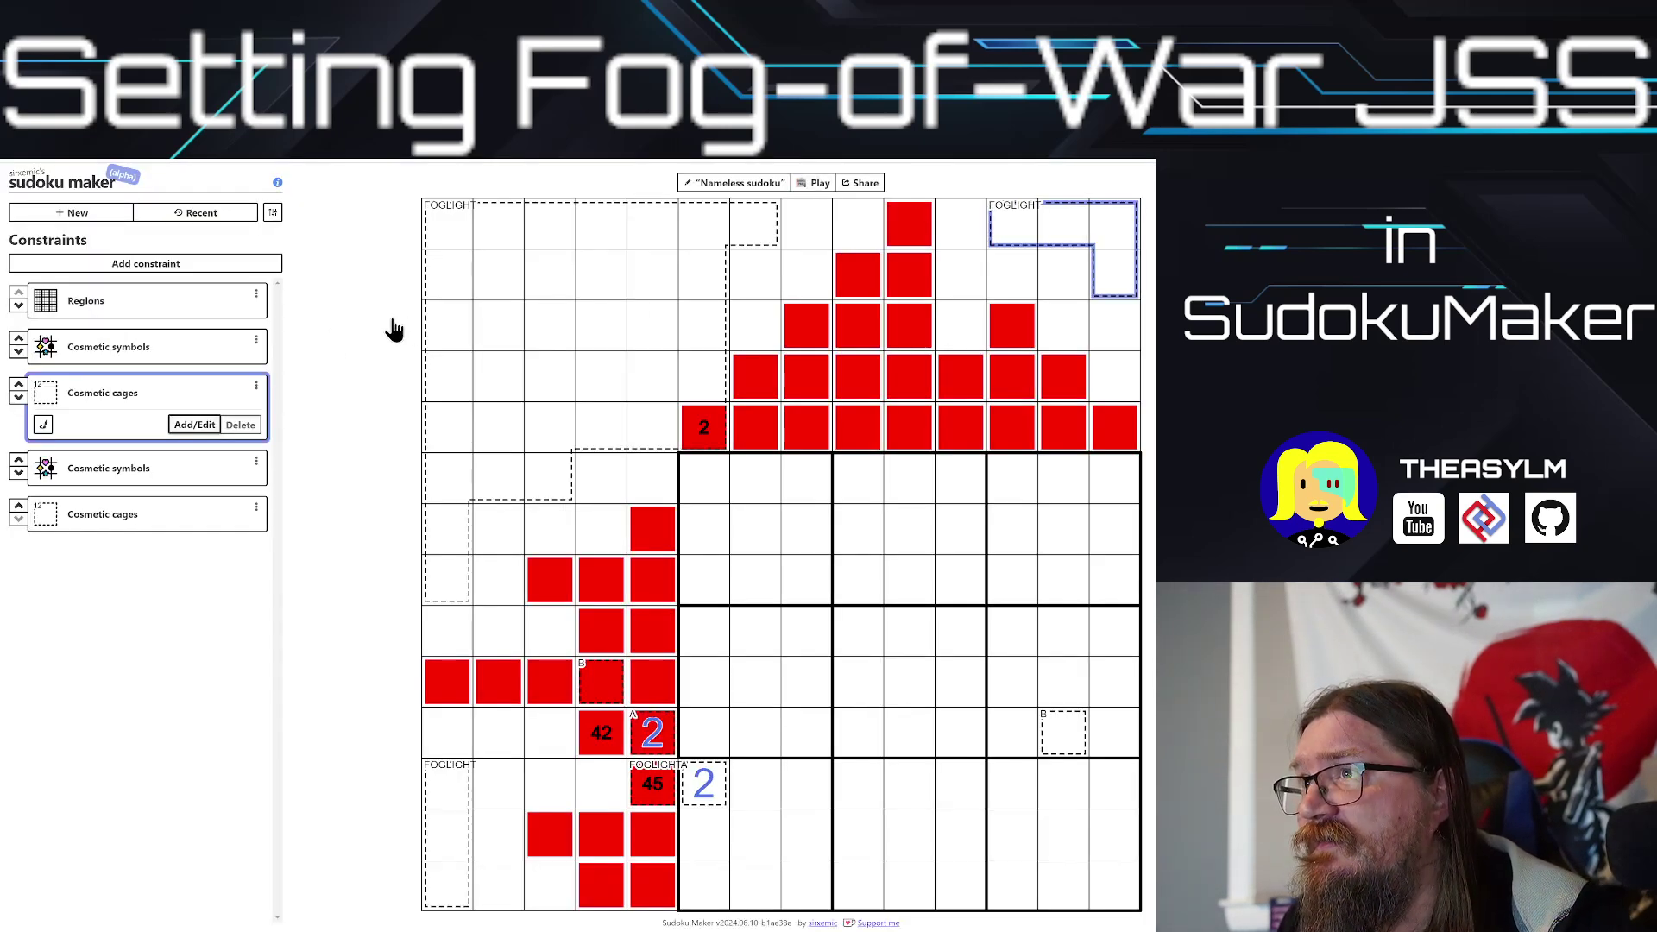
{"action": "left_click", "coordinate": [225, 390]}
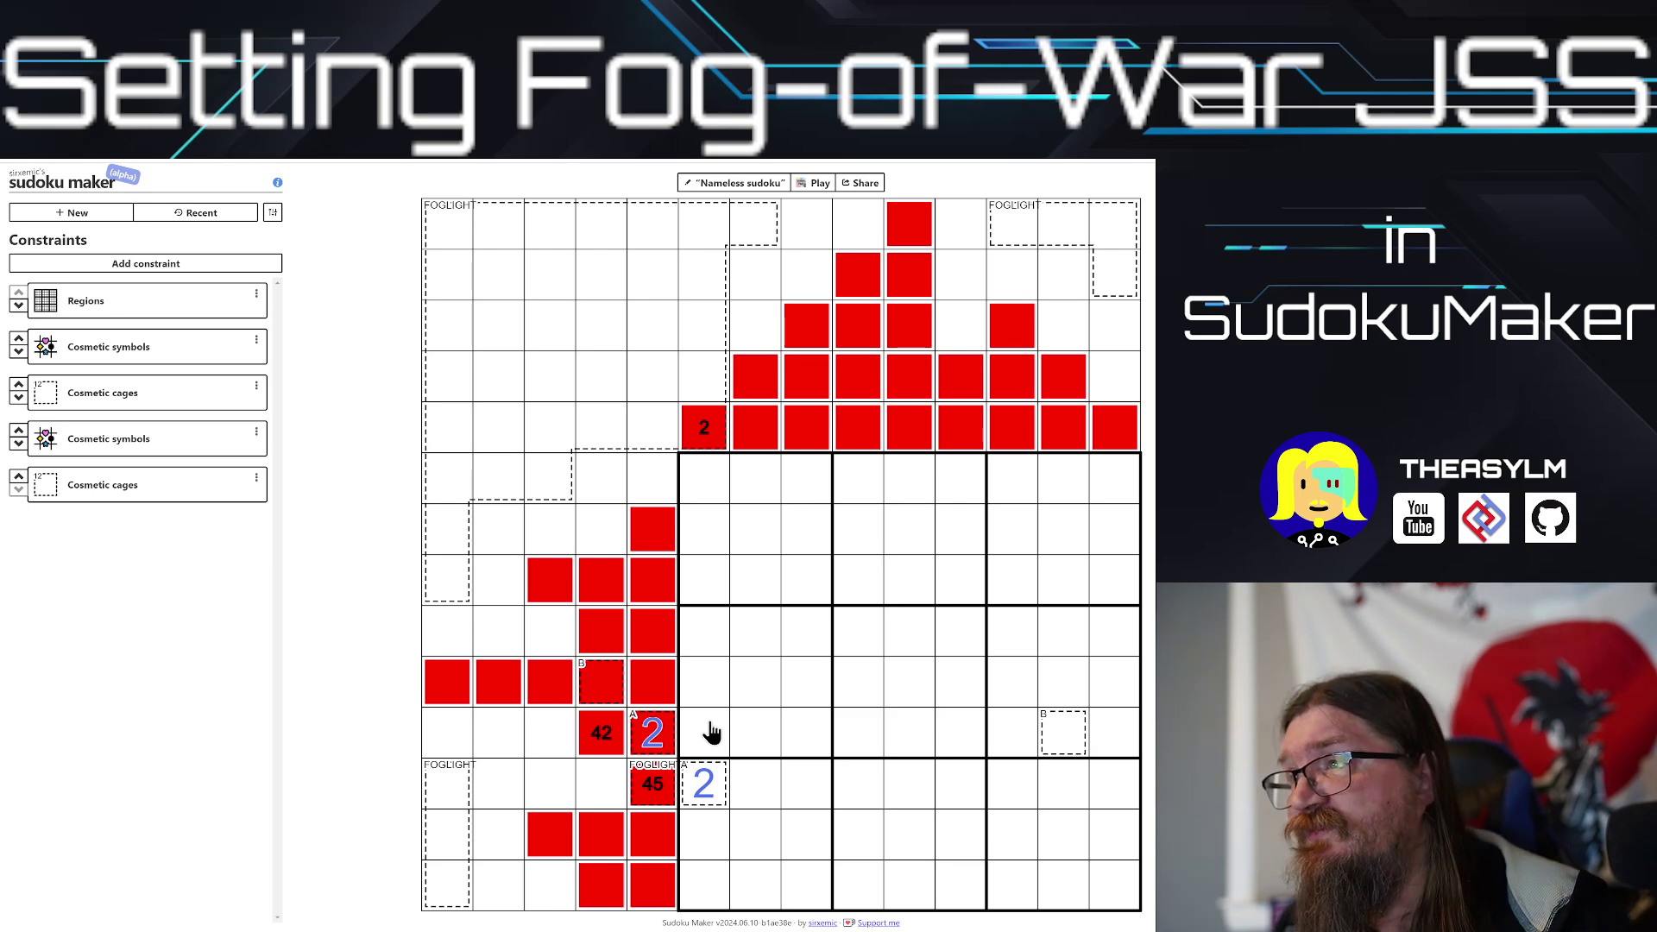
{"action": "left_click", "coordinate": [607, 690]}
{"action": "key", "text": "1"}
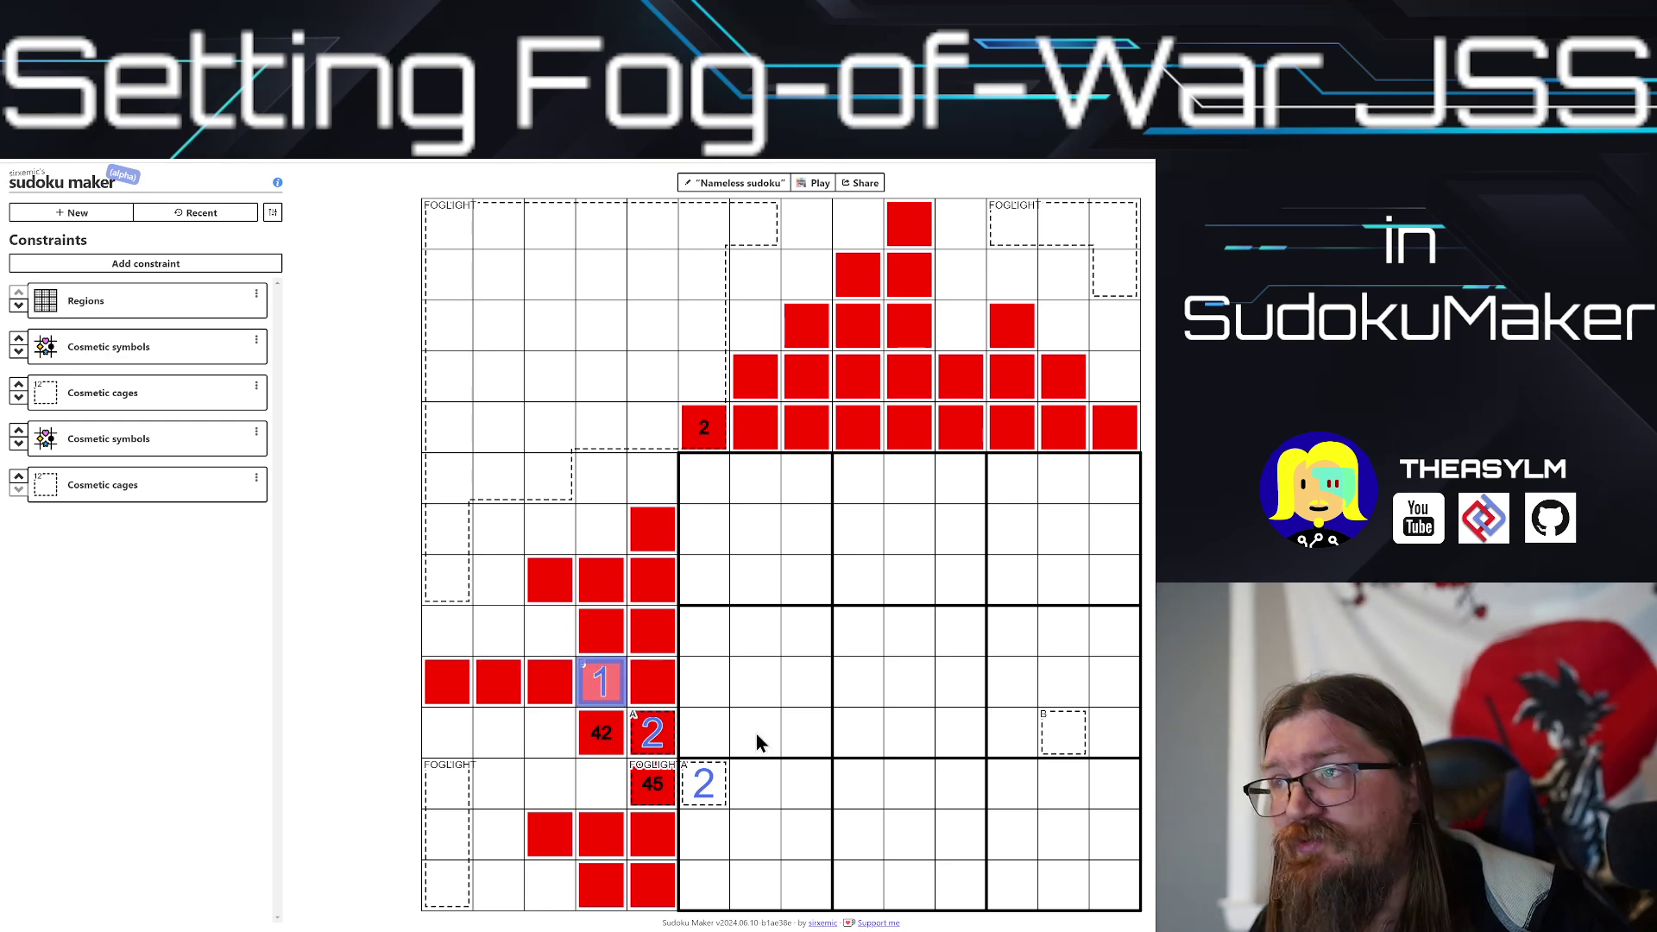
{"action": "left_click", "coordinate": [1062, 731]}
{"action": "key", "text": "1"}
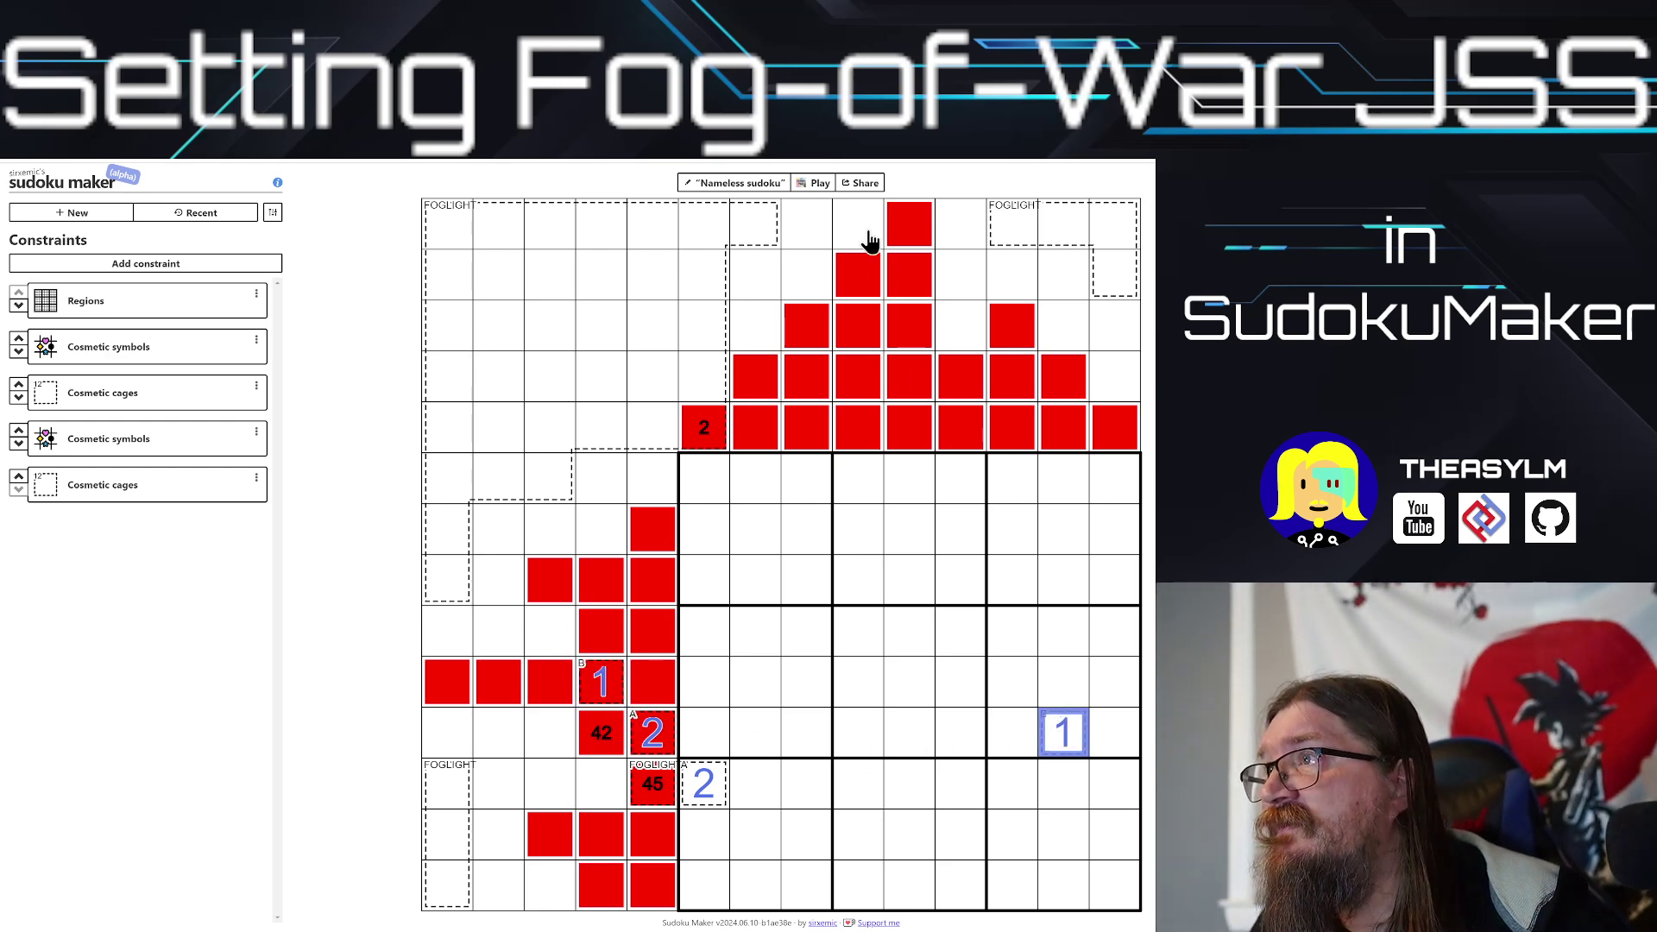
Step: Reopen the playtest, restart the puzzle, and enter 2 in the block cell beside 45 and the A clue square above 45
{"action": "left_click", "coordinate": [817, 183]}
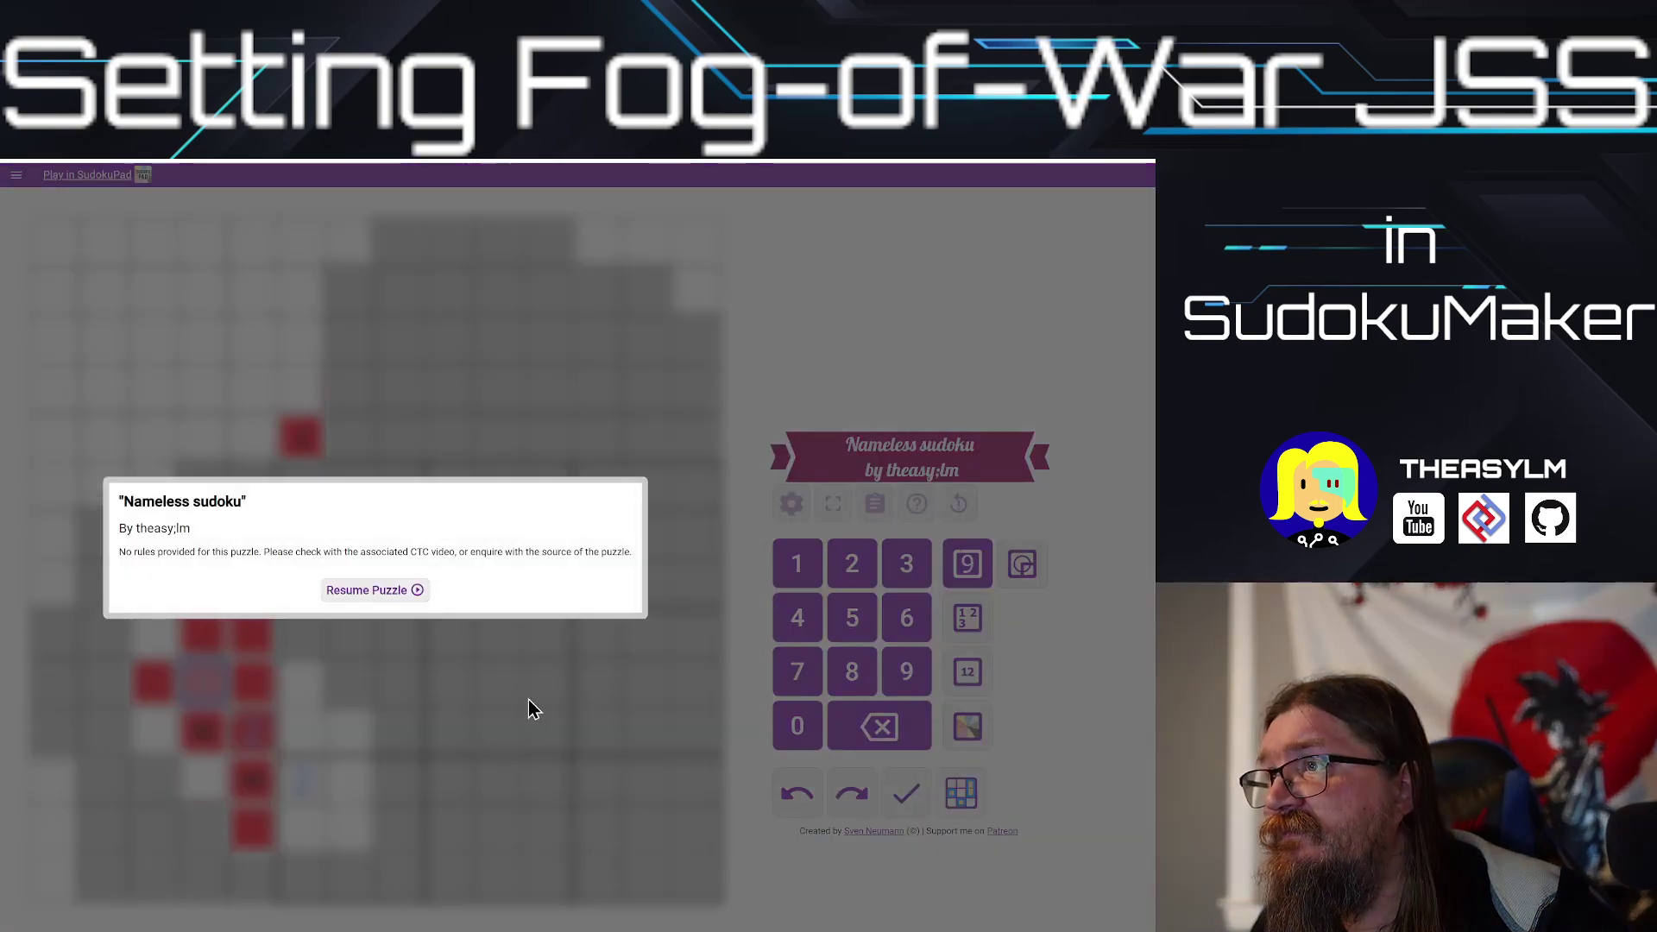
{"action": "left_click", "coordinate": [385, 609]}
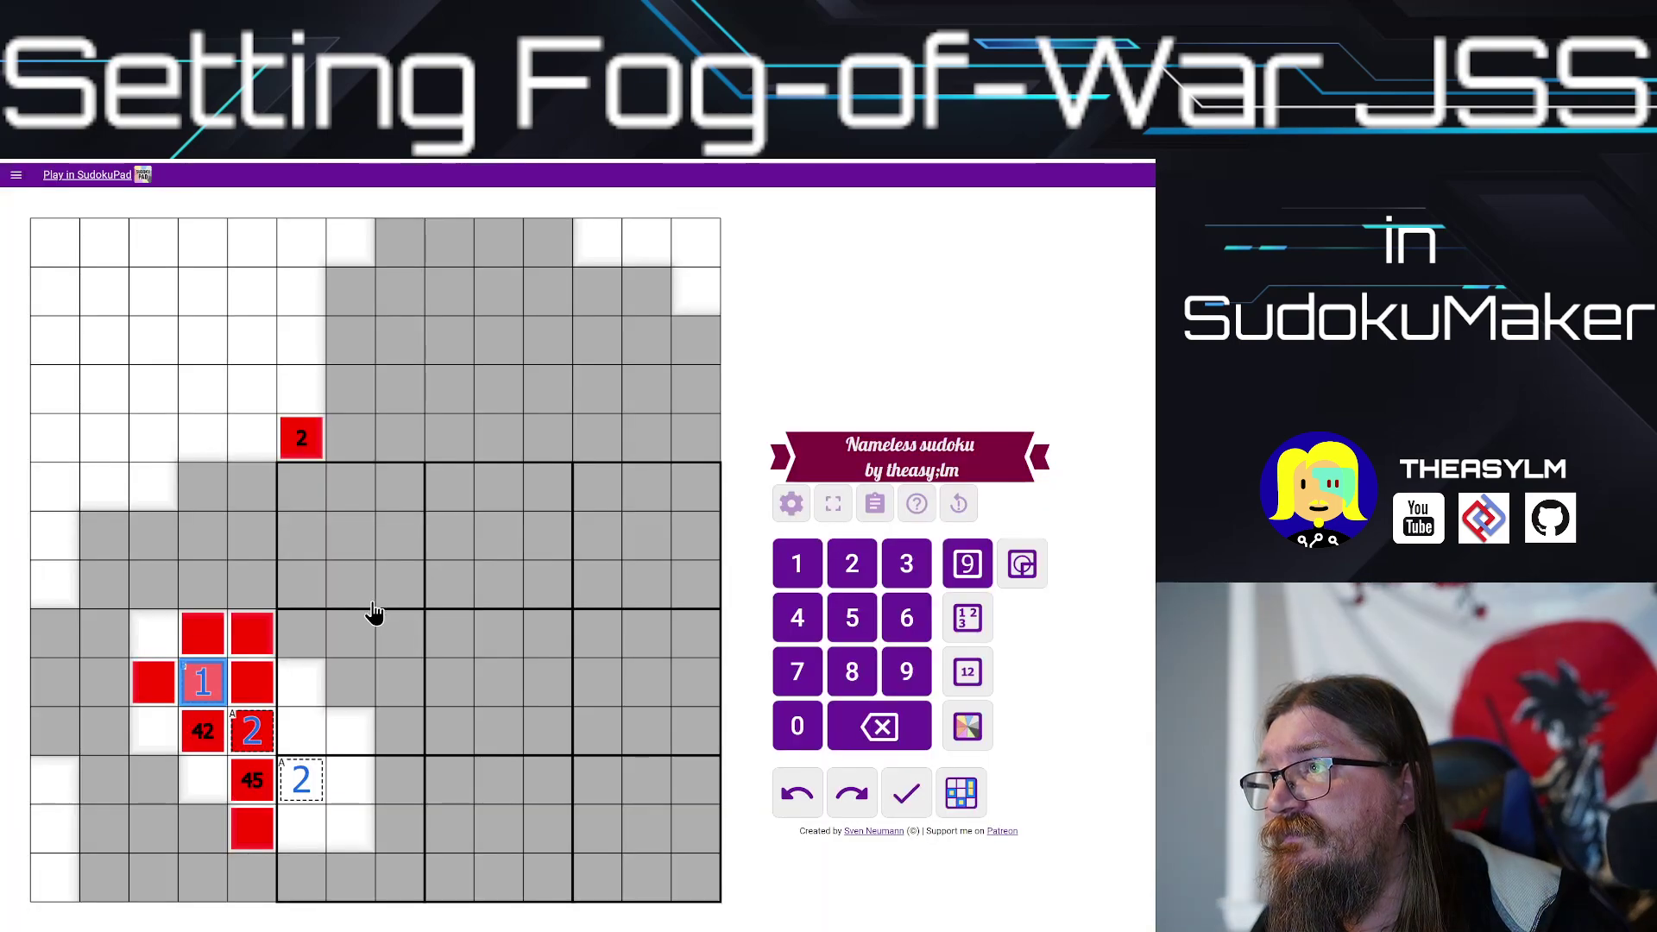
{"action": "left_click", "coordinate": [946, 510]}
{"action": "left_click", "coordinate": [382, 543]}
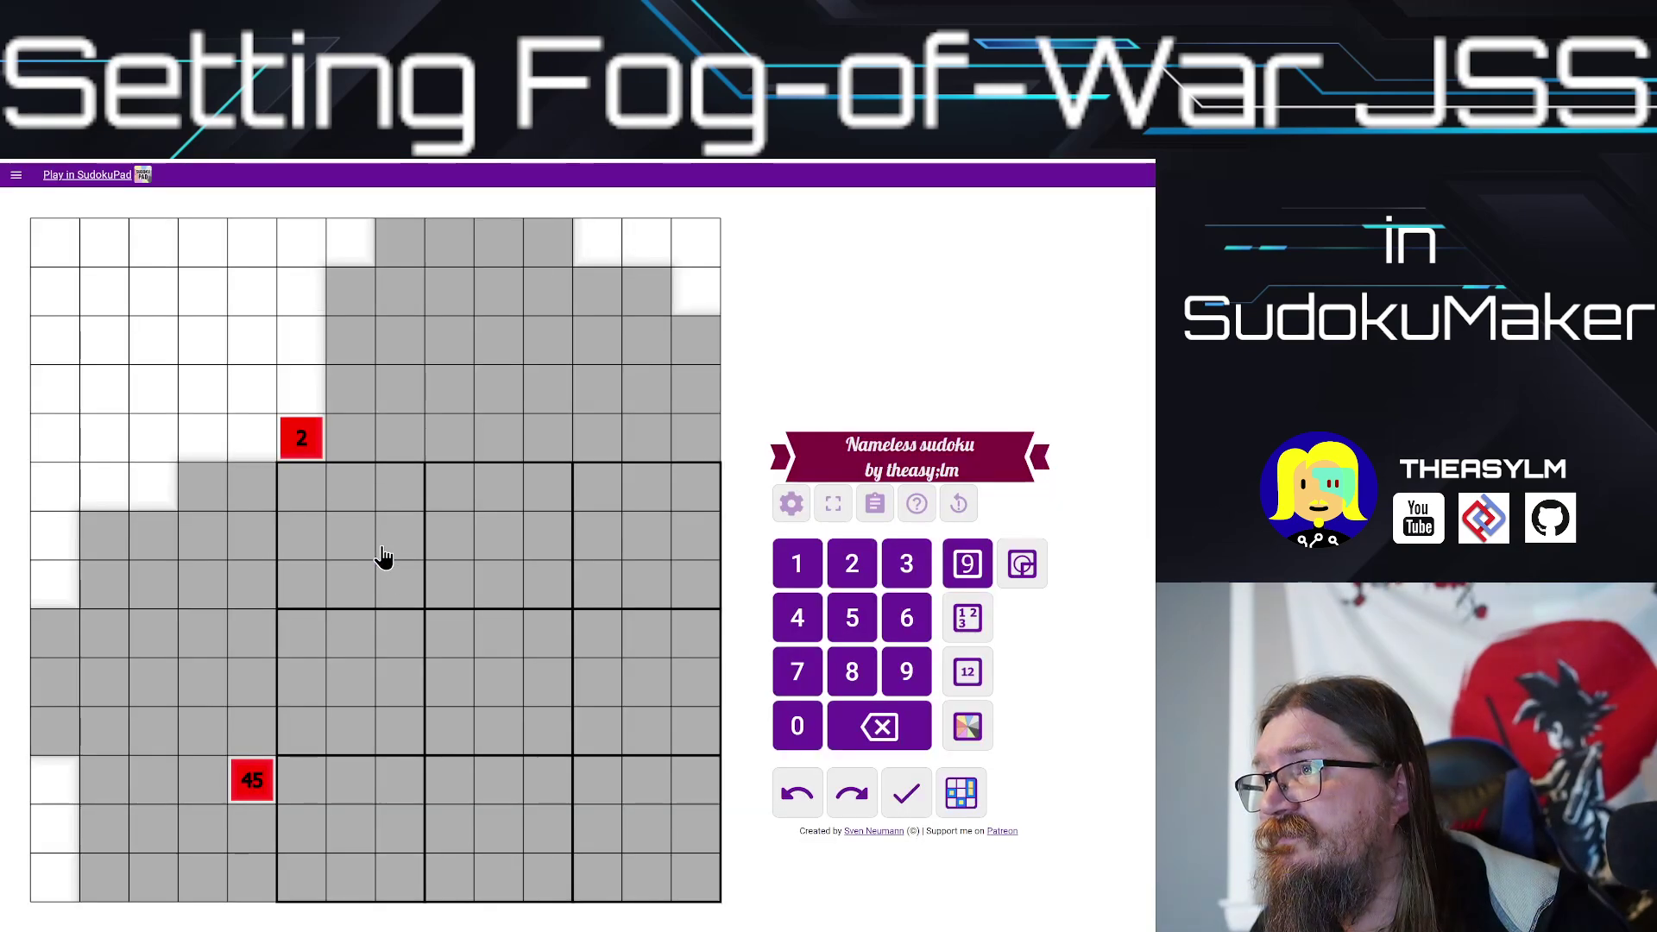
{"action": "left_click", "coordinate": [305, 779]}
{"action": "key", "text": "2"}
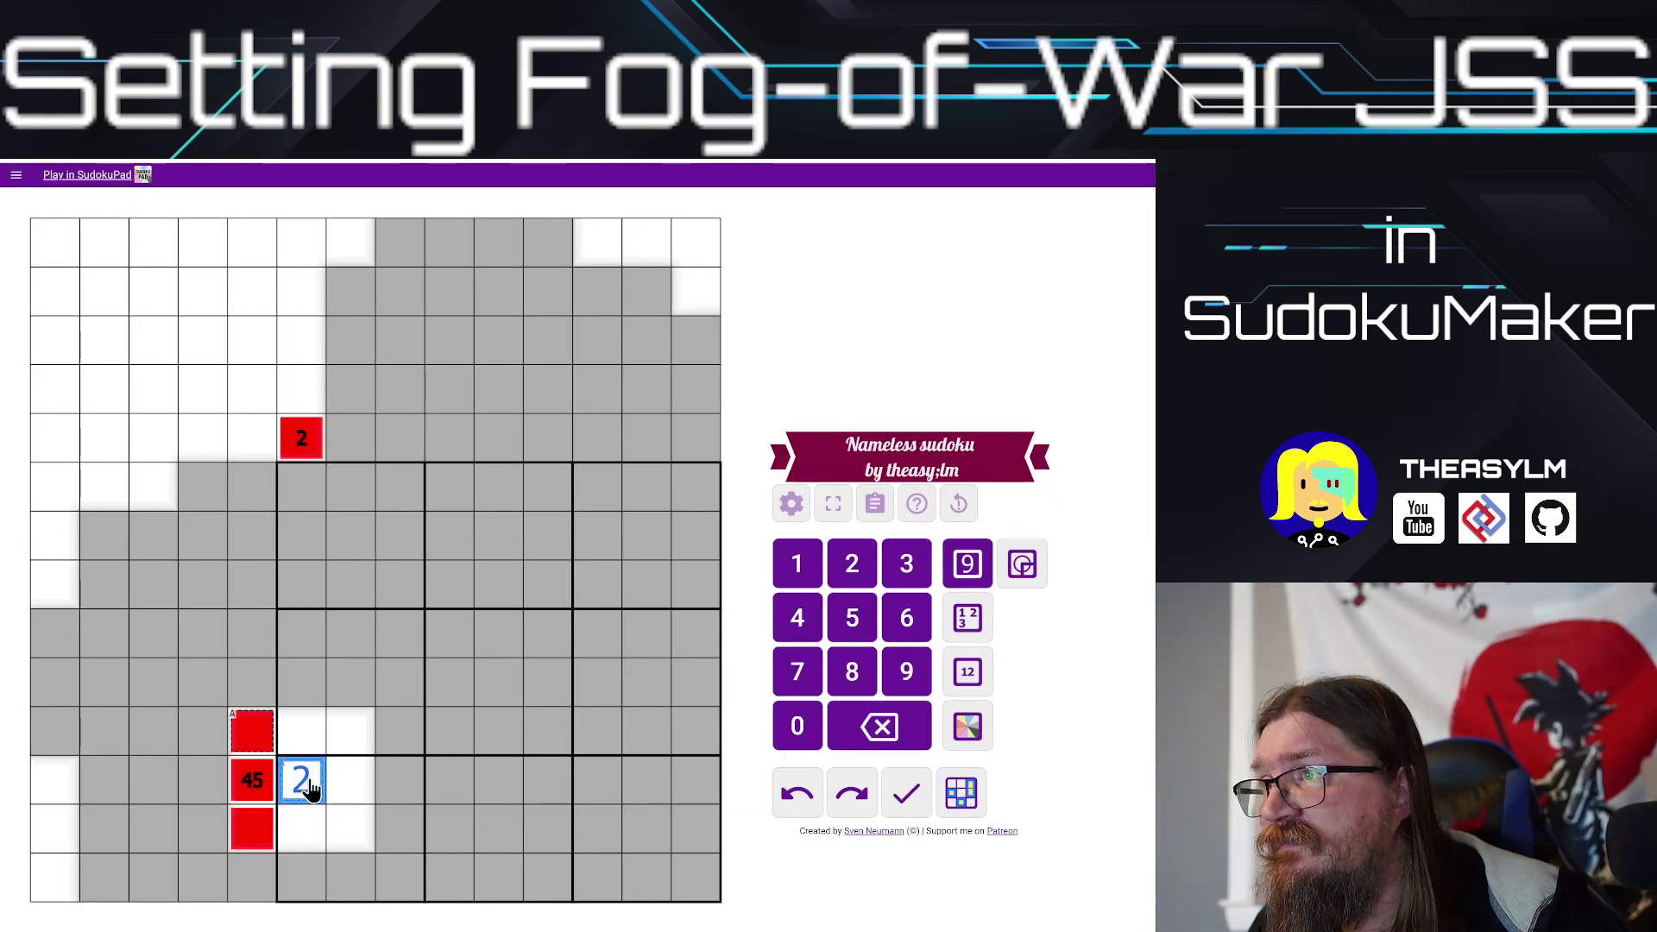
{"action": "left_click", "coordinate": [262, 744]}
{"action": "key", "text": "2"}
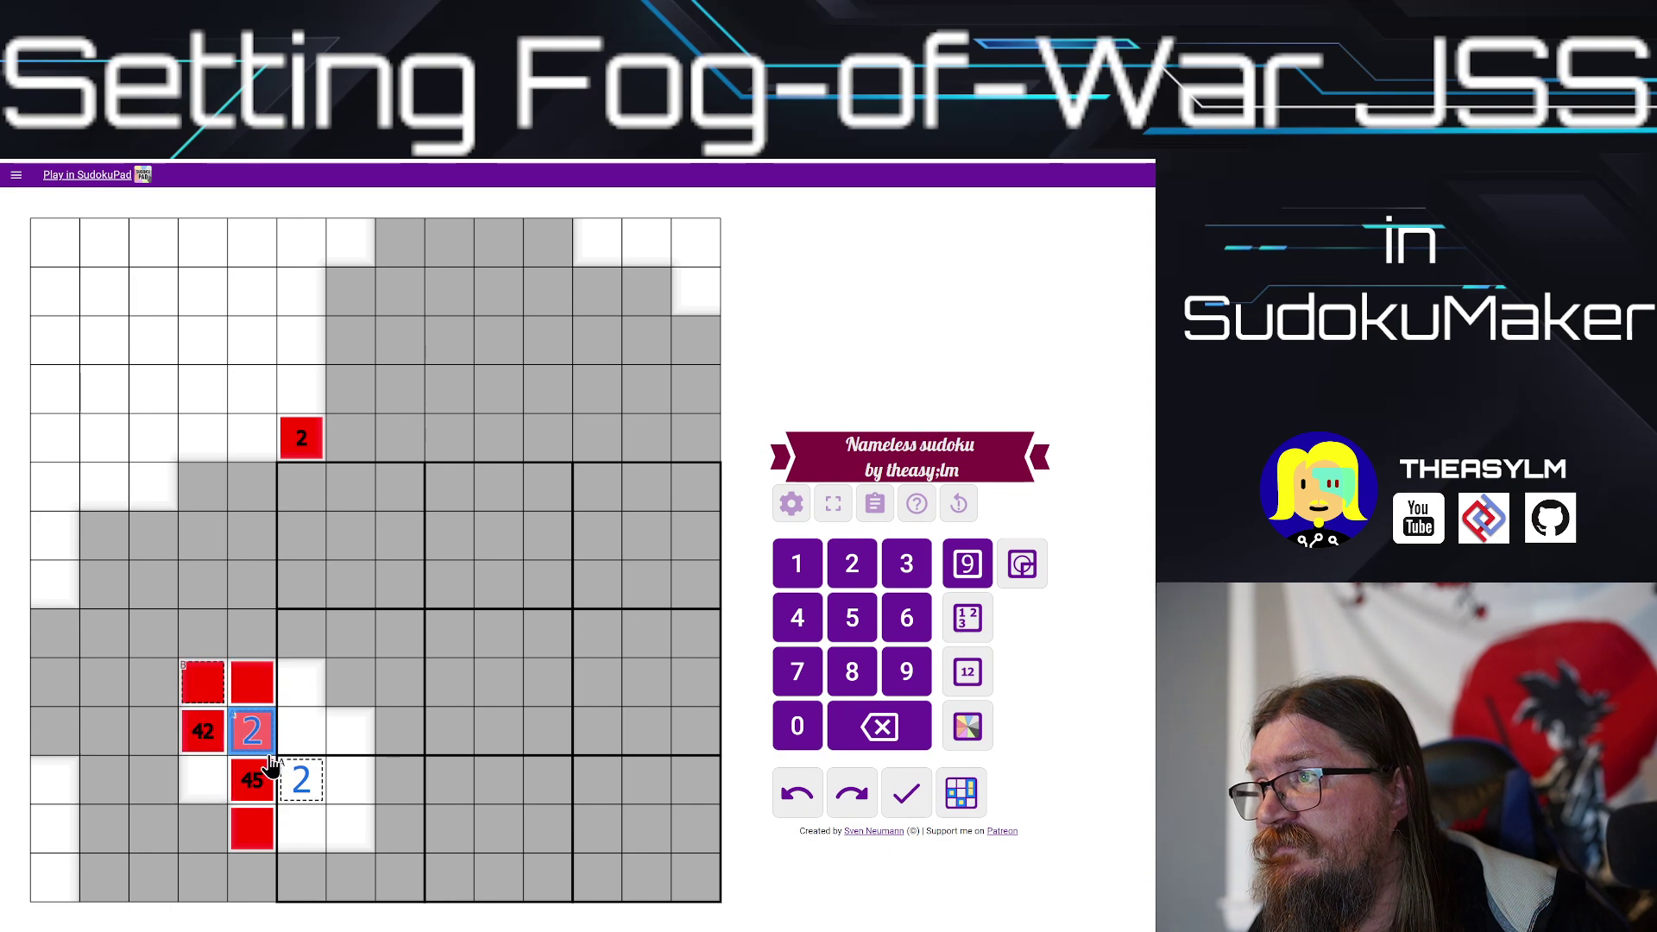
Step: Try 3 in the B clue square above 42 in the current playtest
{"action": "left_click", "coordinate": [211, 707]}
{"action": "key", "text": "3"}
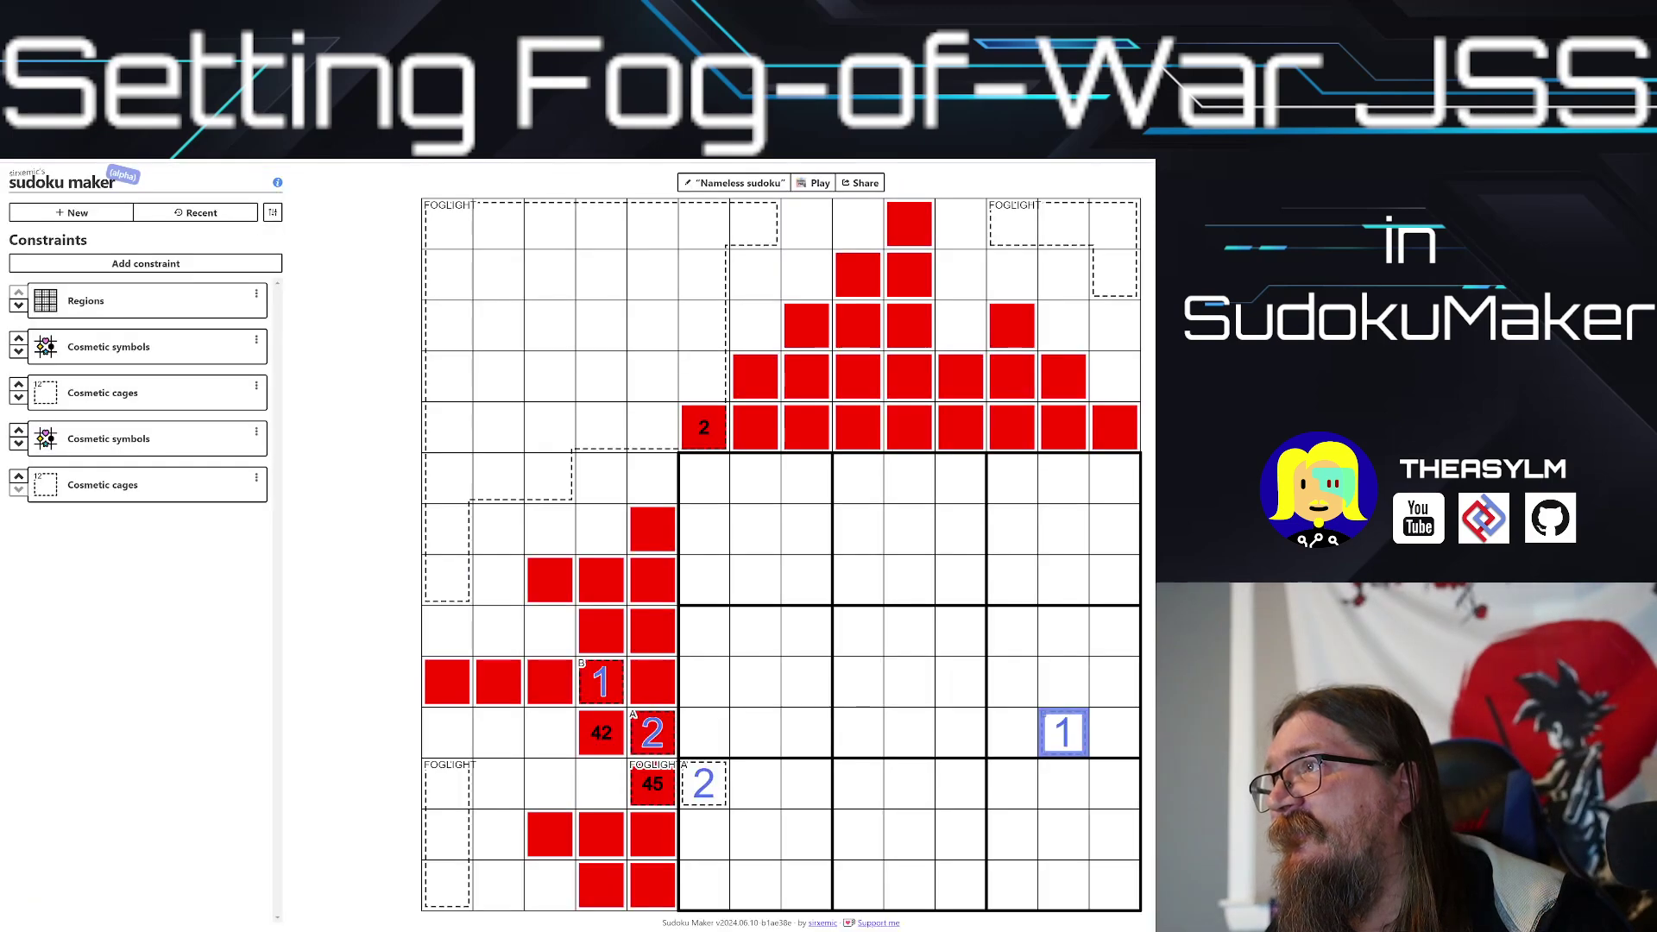
Step: Copy a SudokuPad share link that uses the filled-in values as the solution, open it in a new browser tab and start the puzzle
{"action": "left_click", "coordinate": [863, 183]}
{"action": "left_click", "coordinate": [861, 401]}
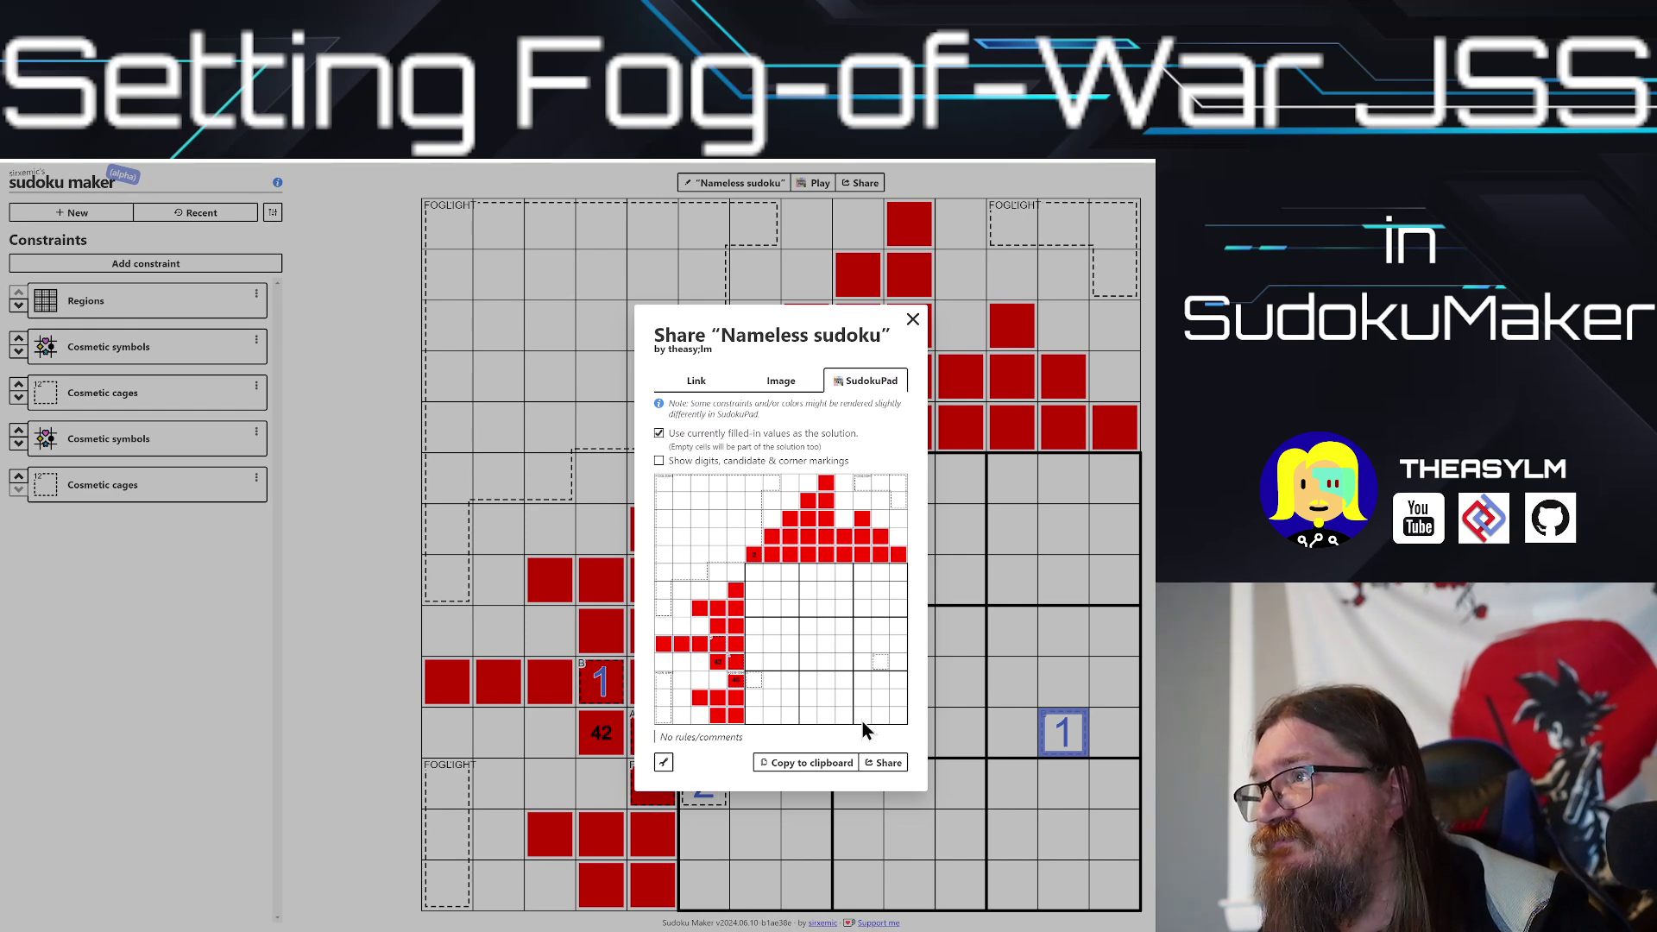
{"action": "left_click", "coordinate": [879, 765]}
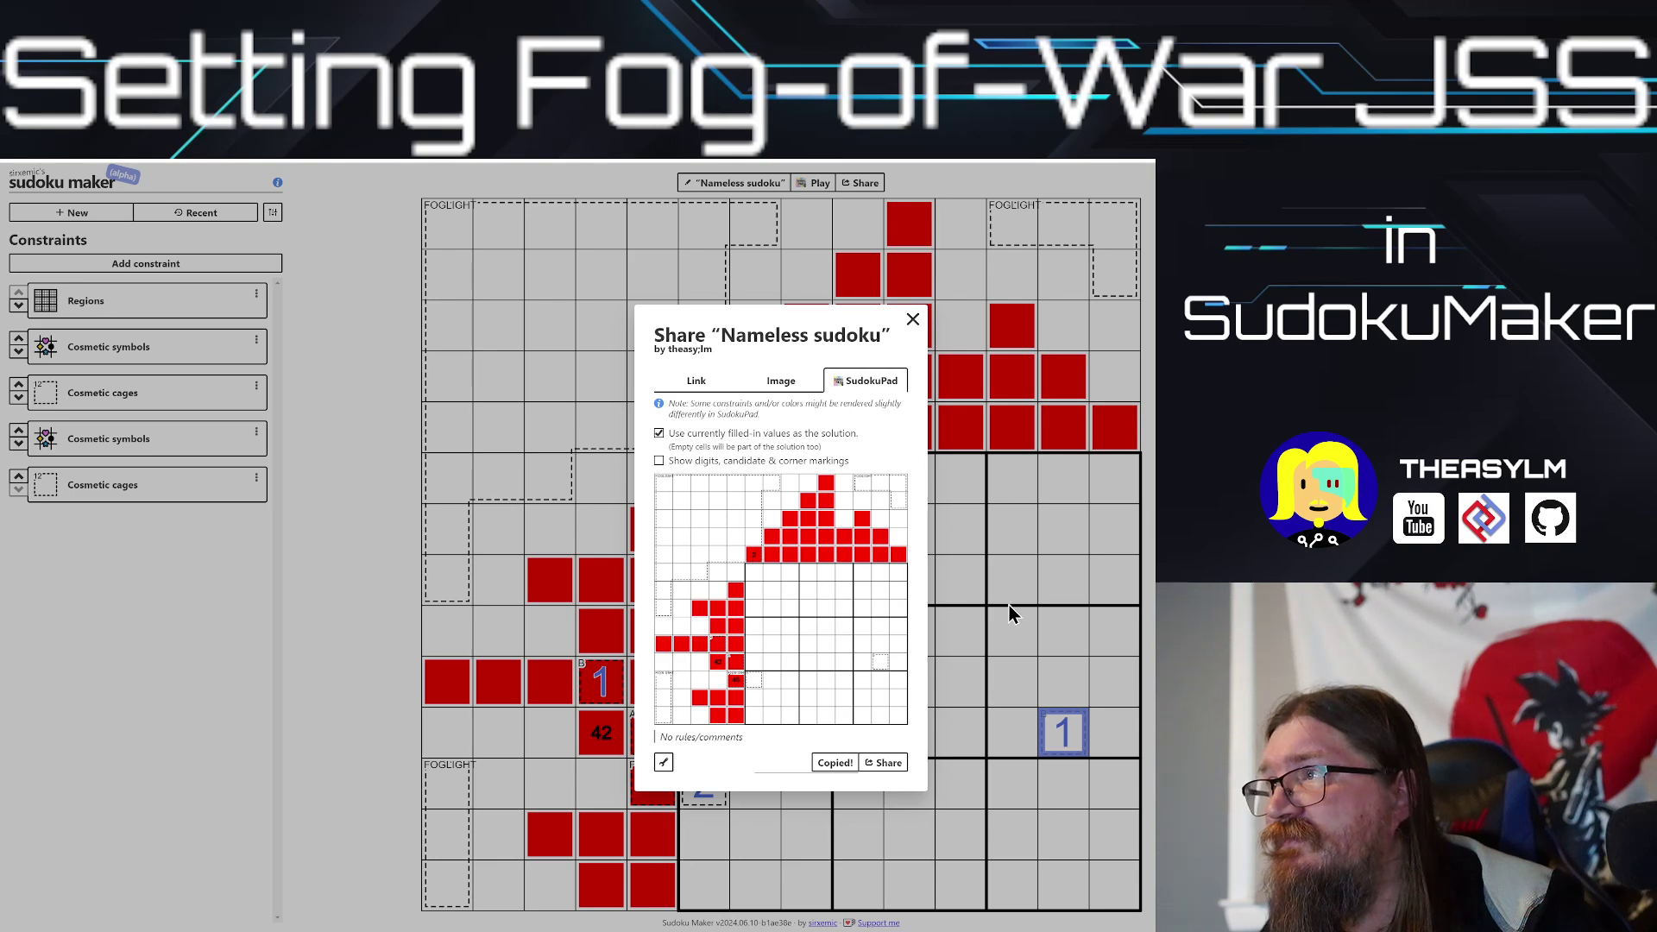
{"action": "key", "text": "ctrl+t"}
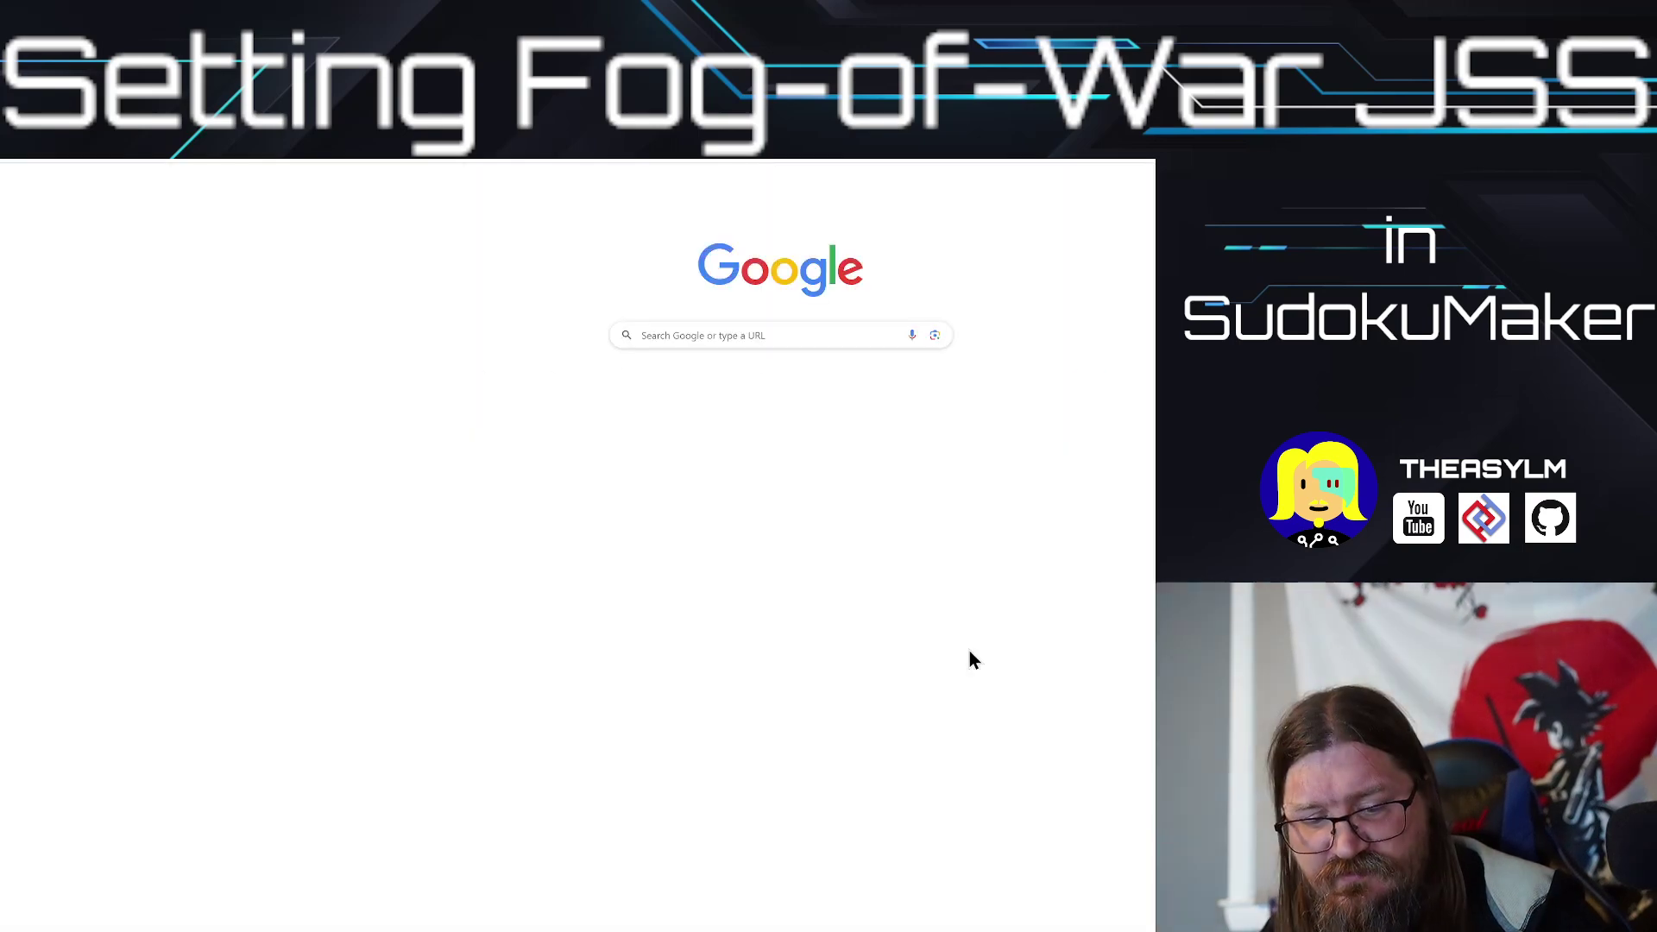
{"action": "key", "text": "ctrl+v"}
{"action": "key", "text": "Return"}
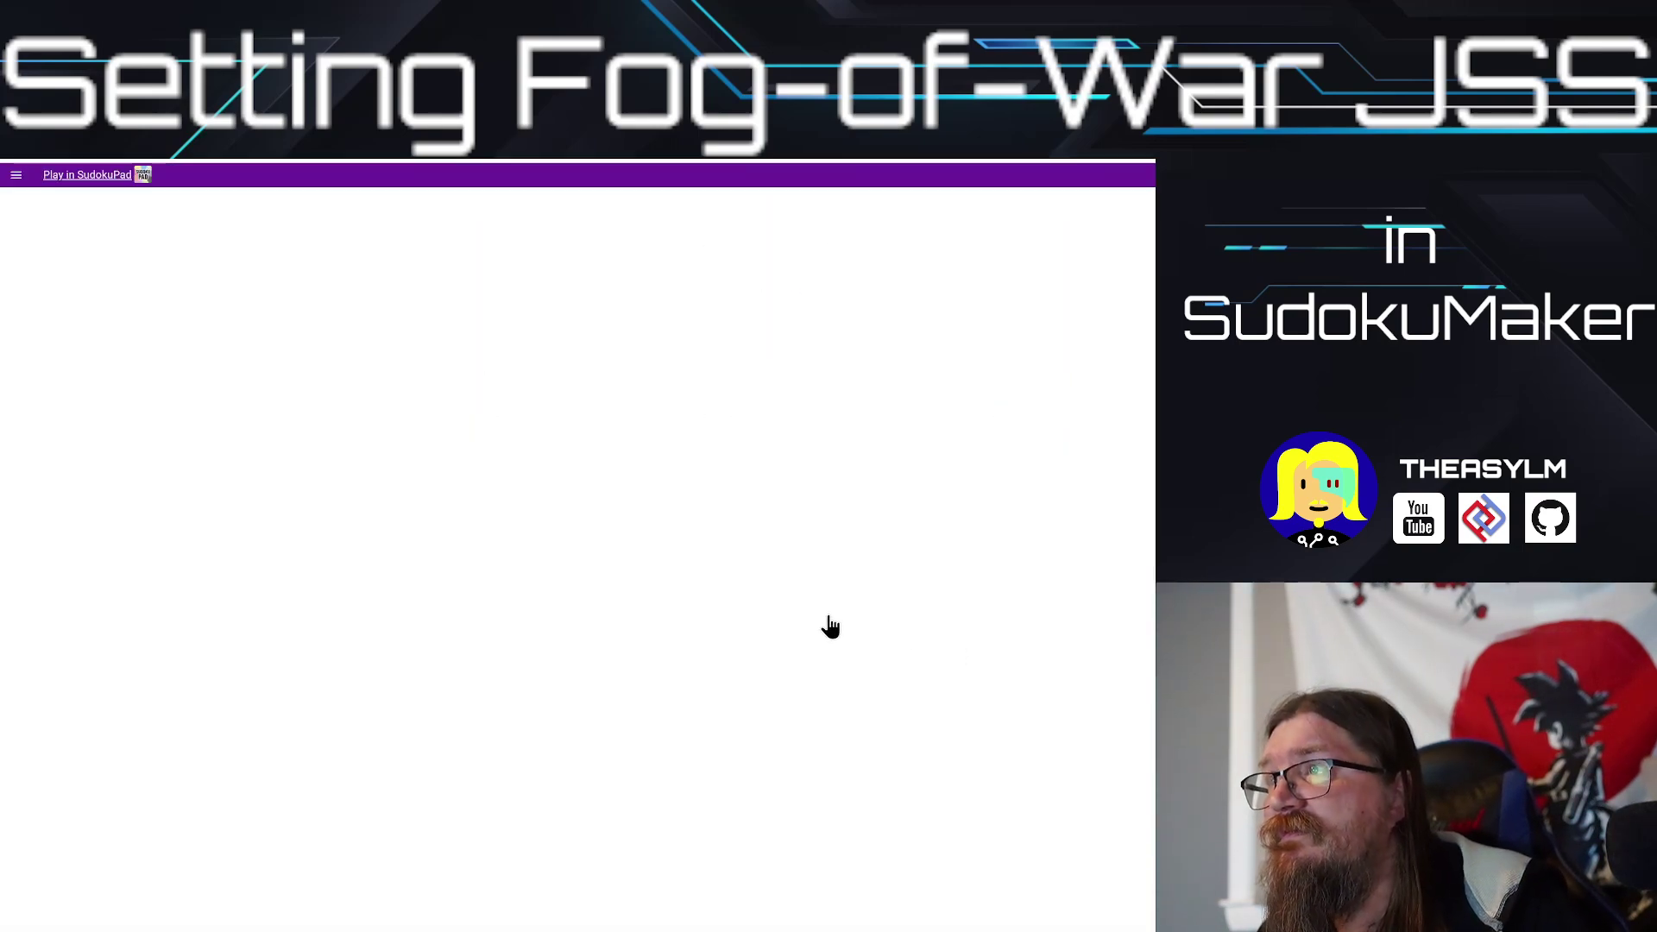
{"action": "left_click", "coordinate": [377, 586]}
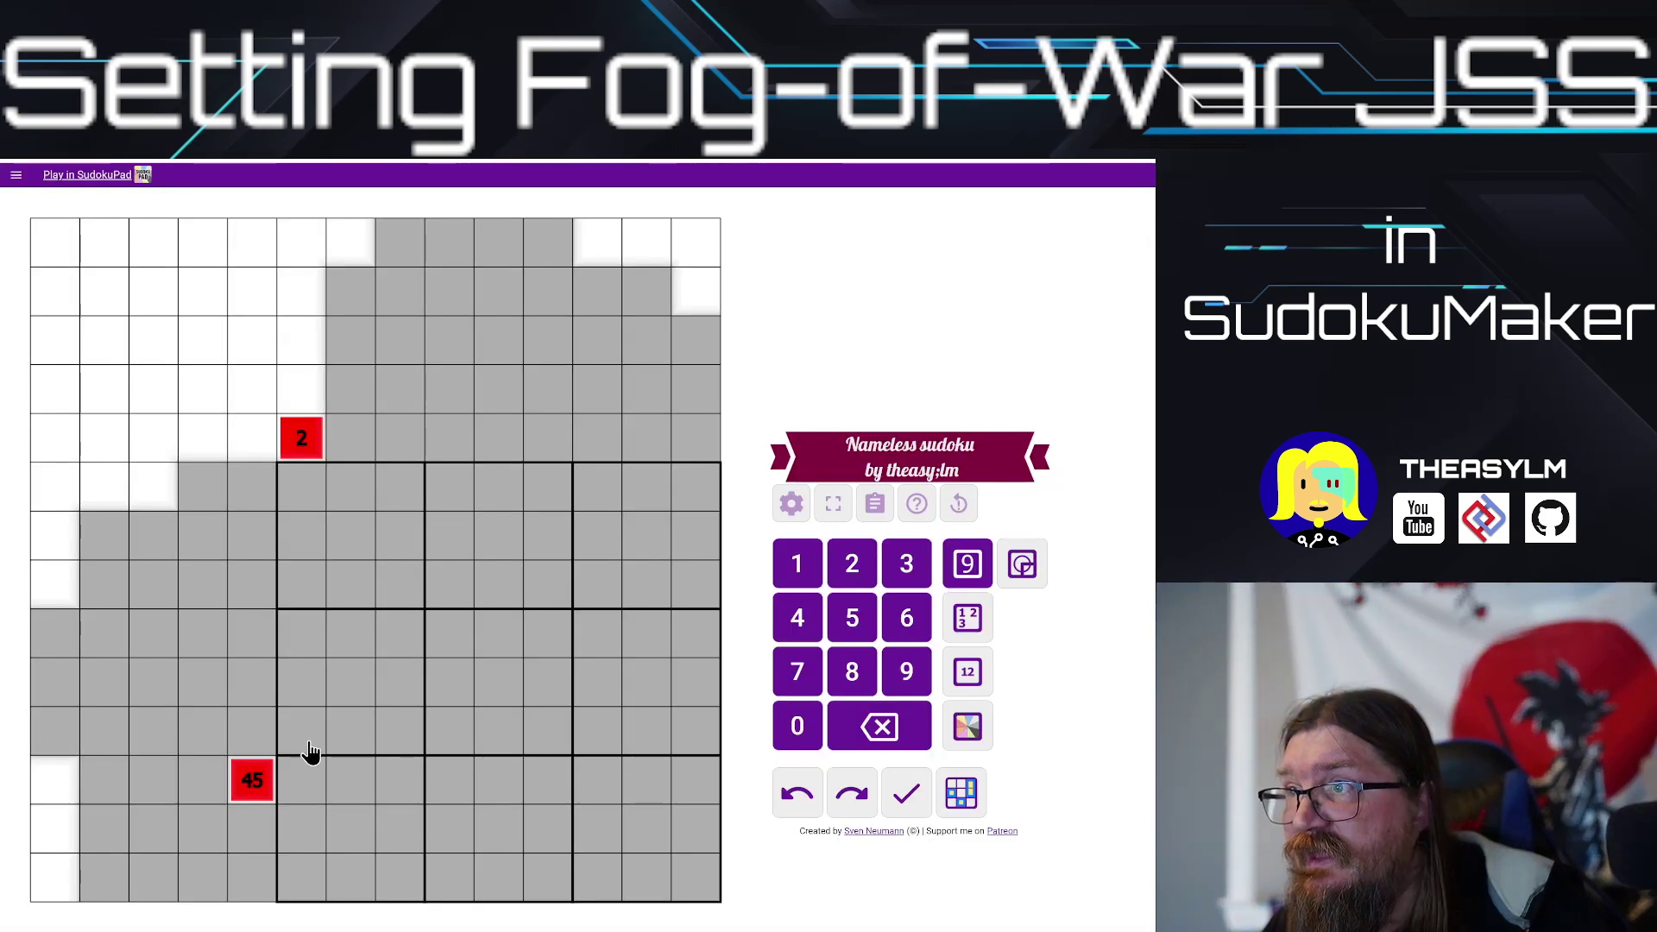
Step: Enter 2 in the block cell beside 45 and in the A clue square, then try 2 and 1 in the B clue square above 42
{"action": "left_click", "coordinate": [304, 779]}
{"action": "key", "text": "2"}
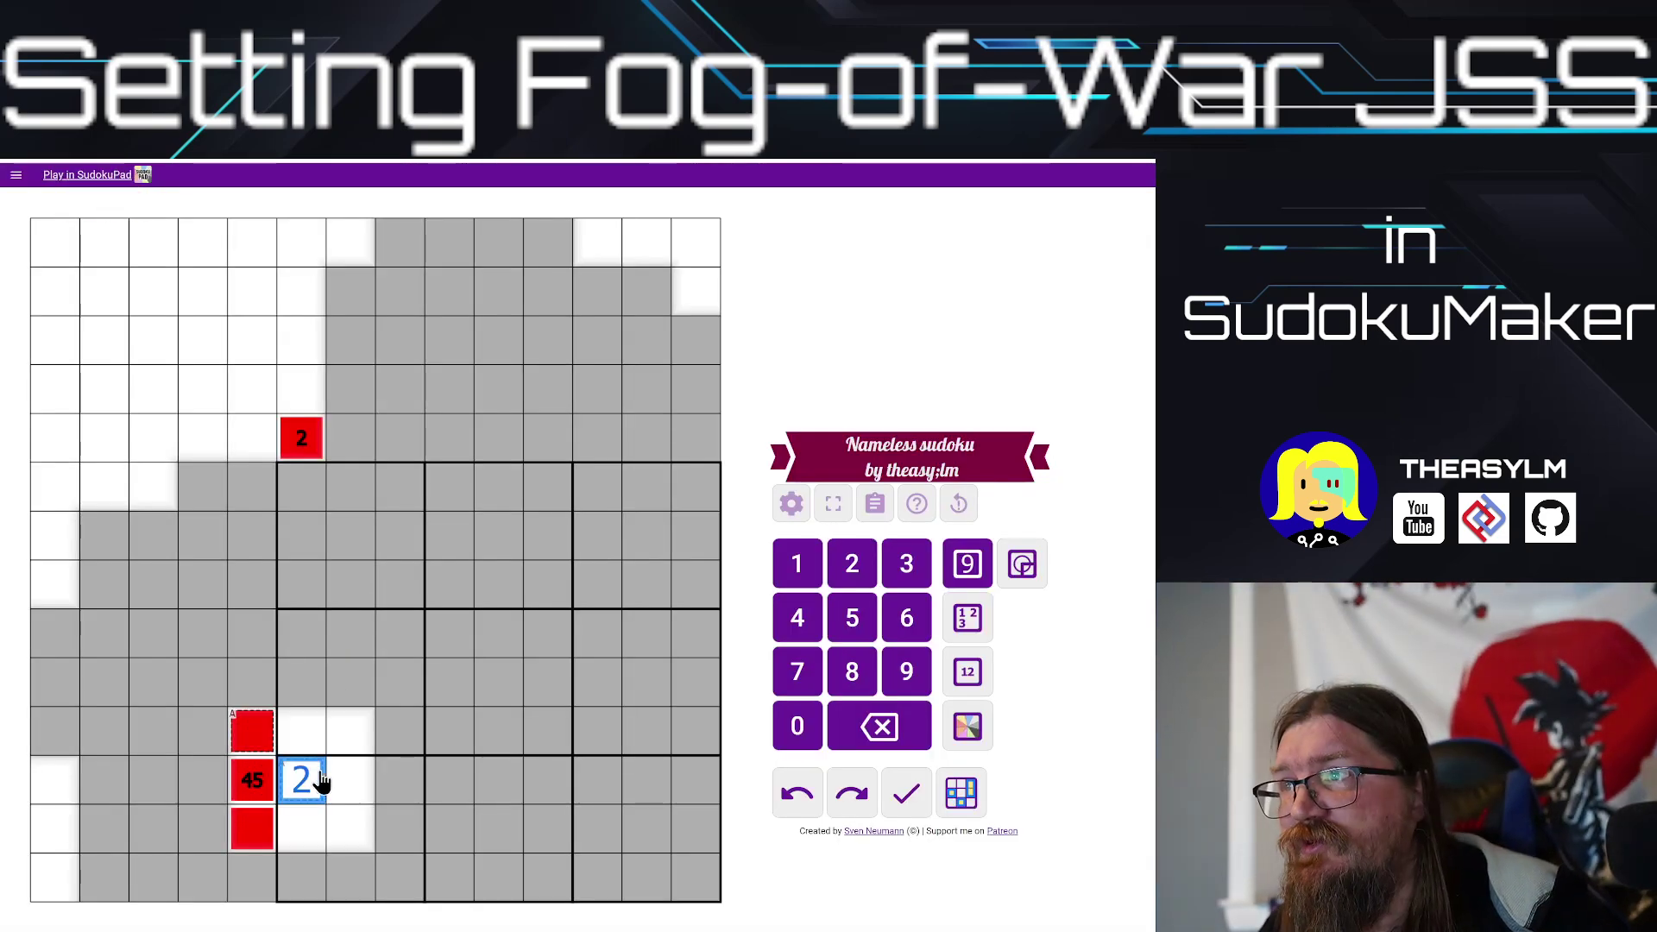
{"action": "left_click", "coordinate": [259, 738]}
{"action": "key", "text": "2"}
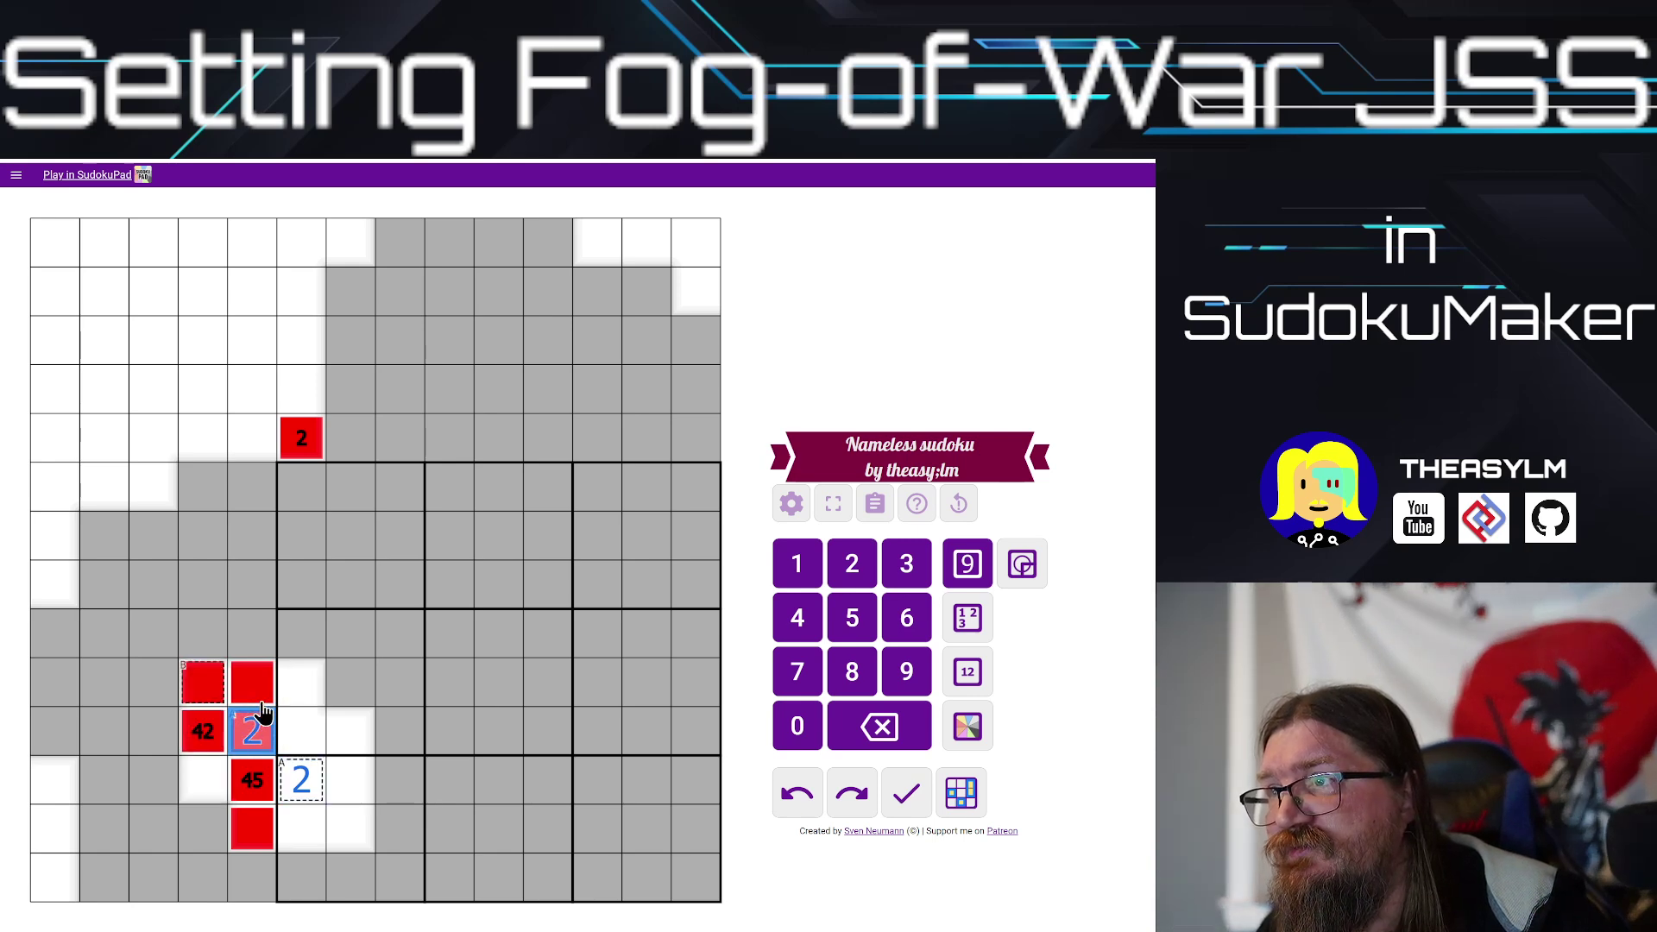
{"action": "left_click", "coordinate": [211, 681]}
{"action": "key", "text": "2"}
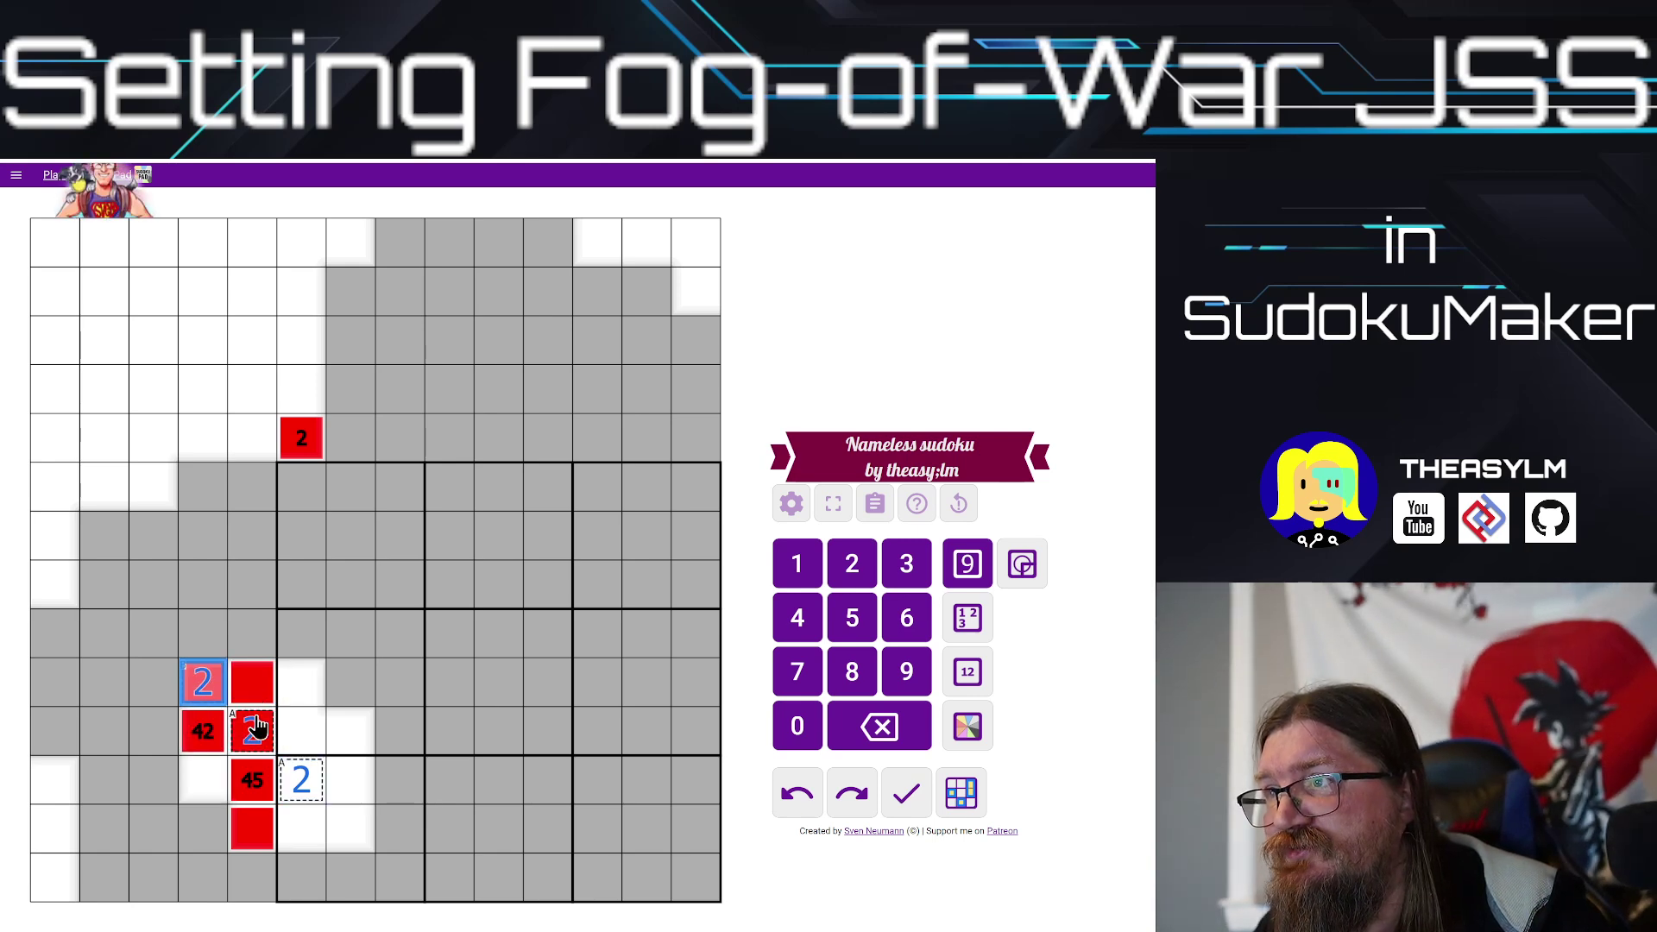
{"action": "key", "text": "1"}
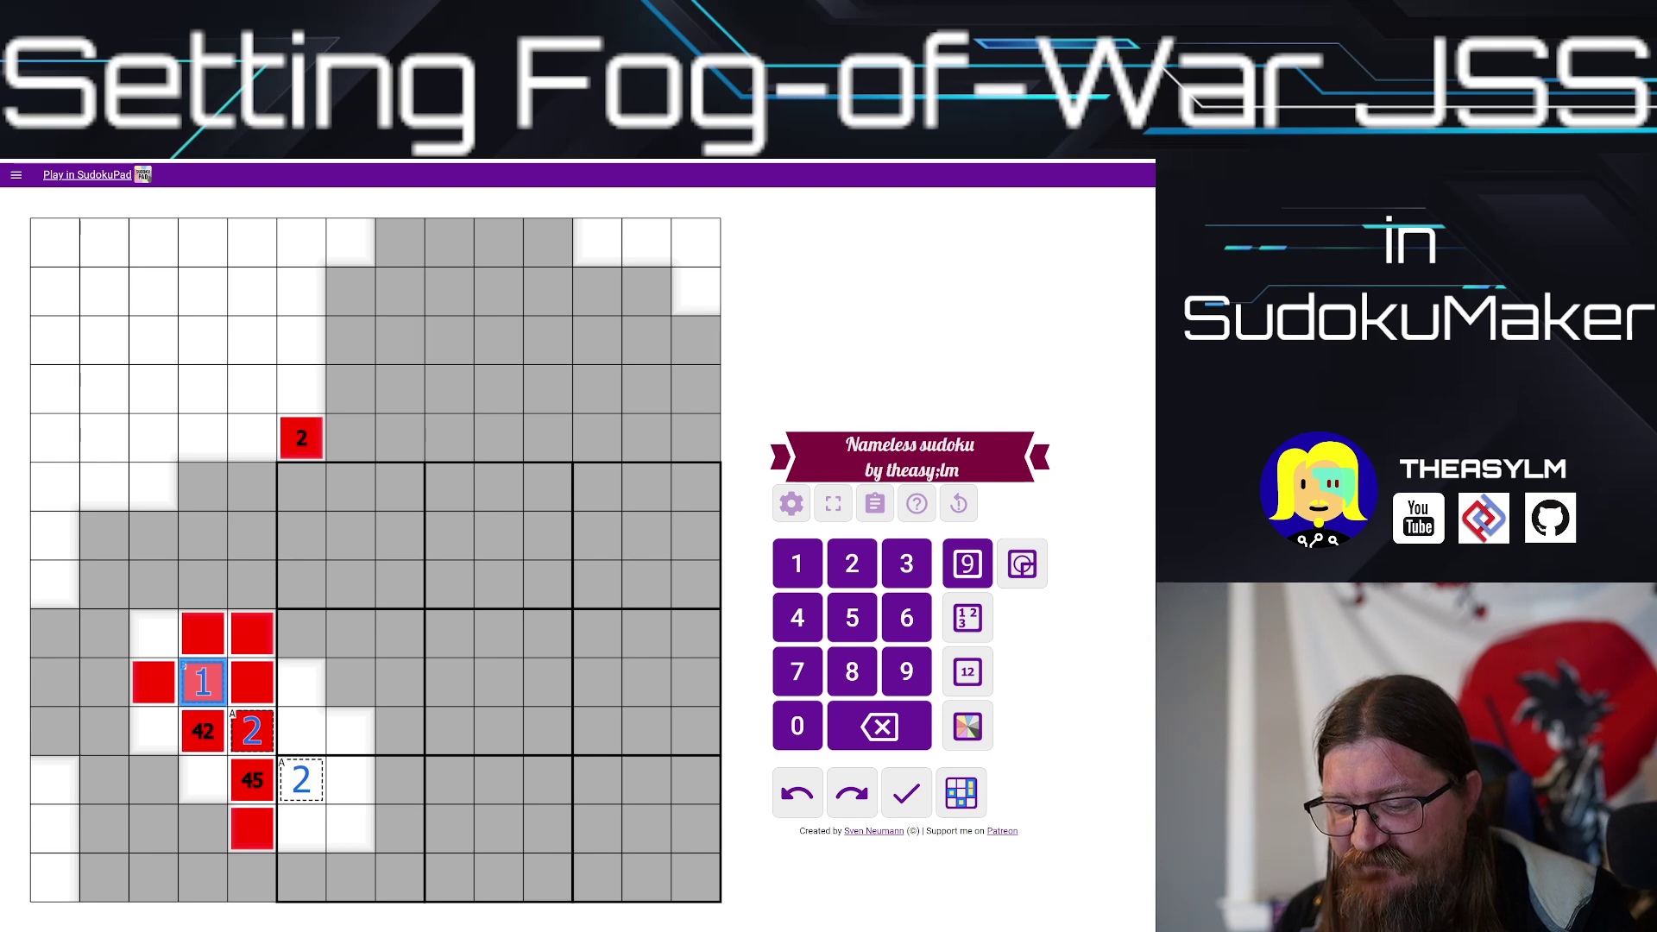
Step: Reload the puzzle with ?setting-nogrid=1 appended to its web address and resume it
{"action": "type", "text": "?"}
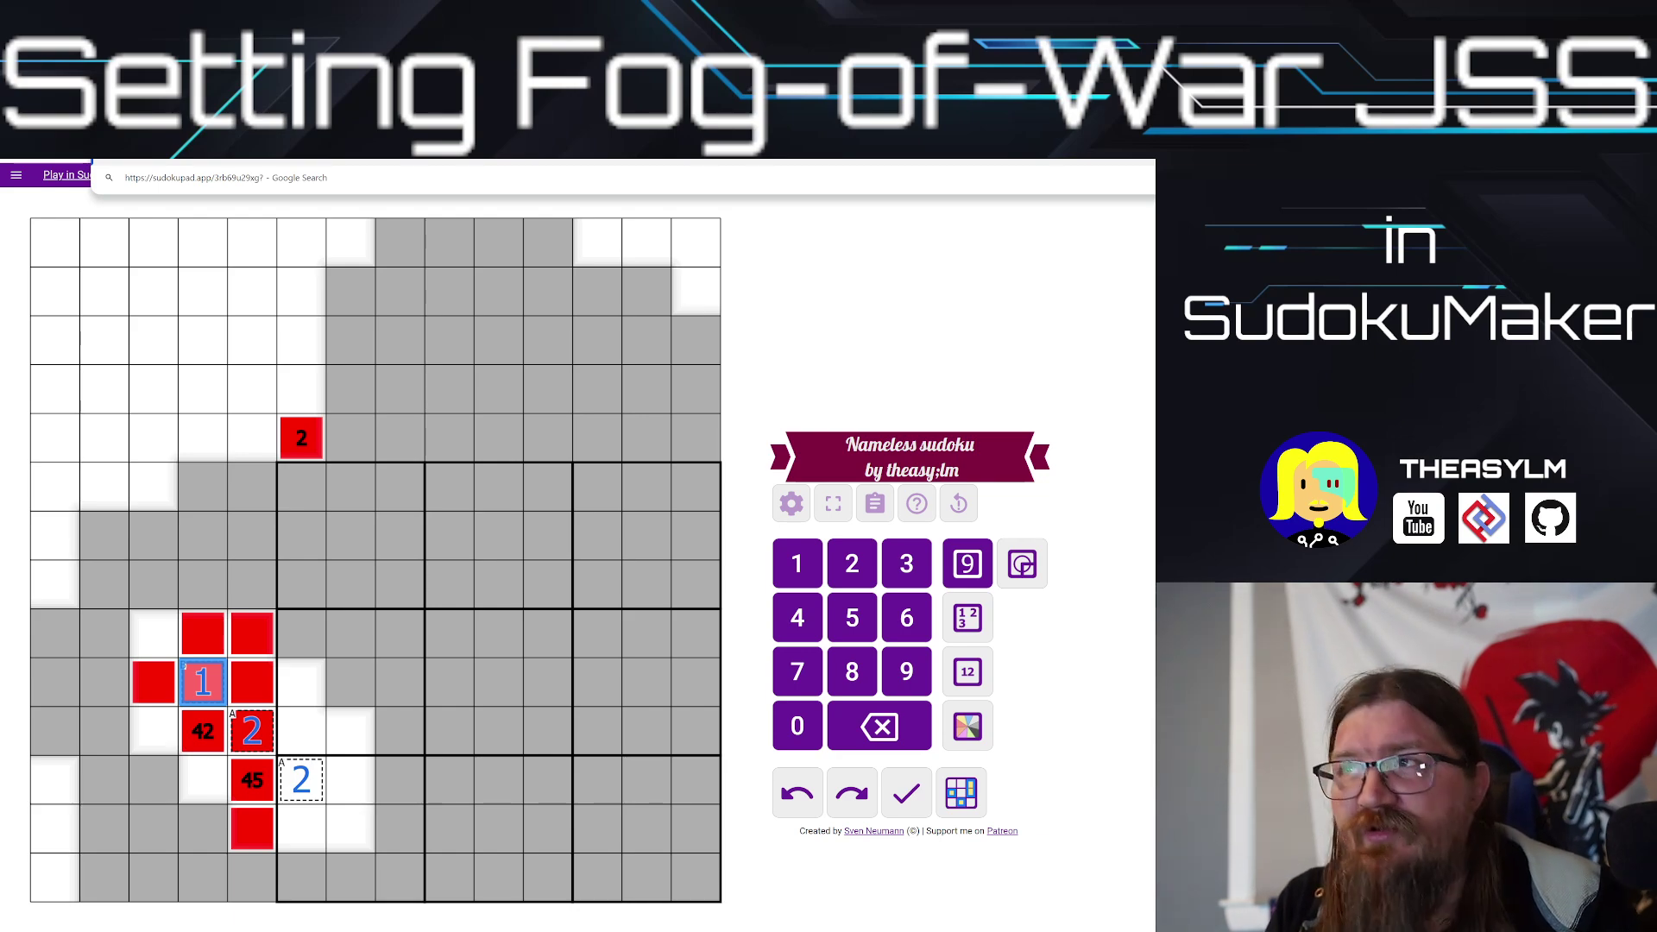
{"action": "type", "text": "S"}
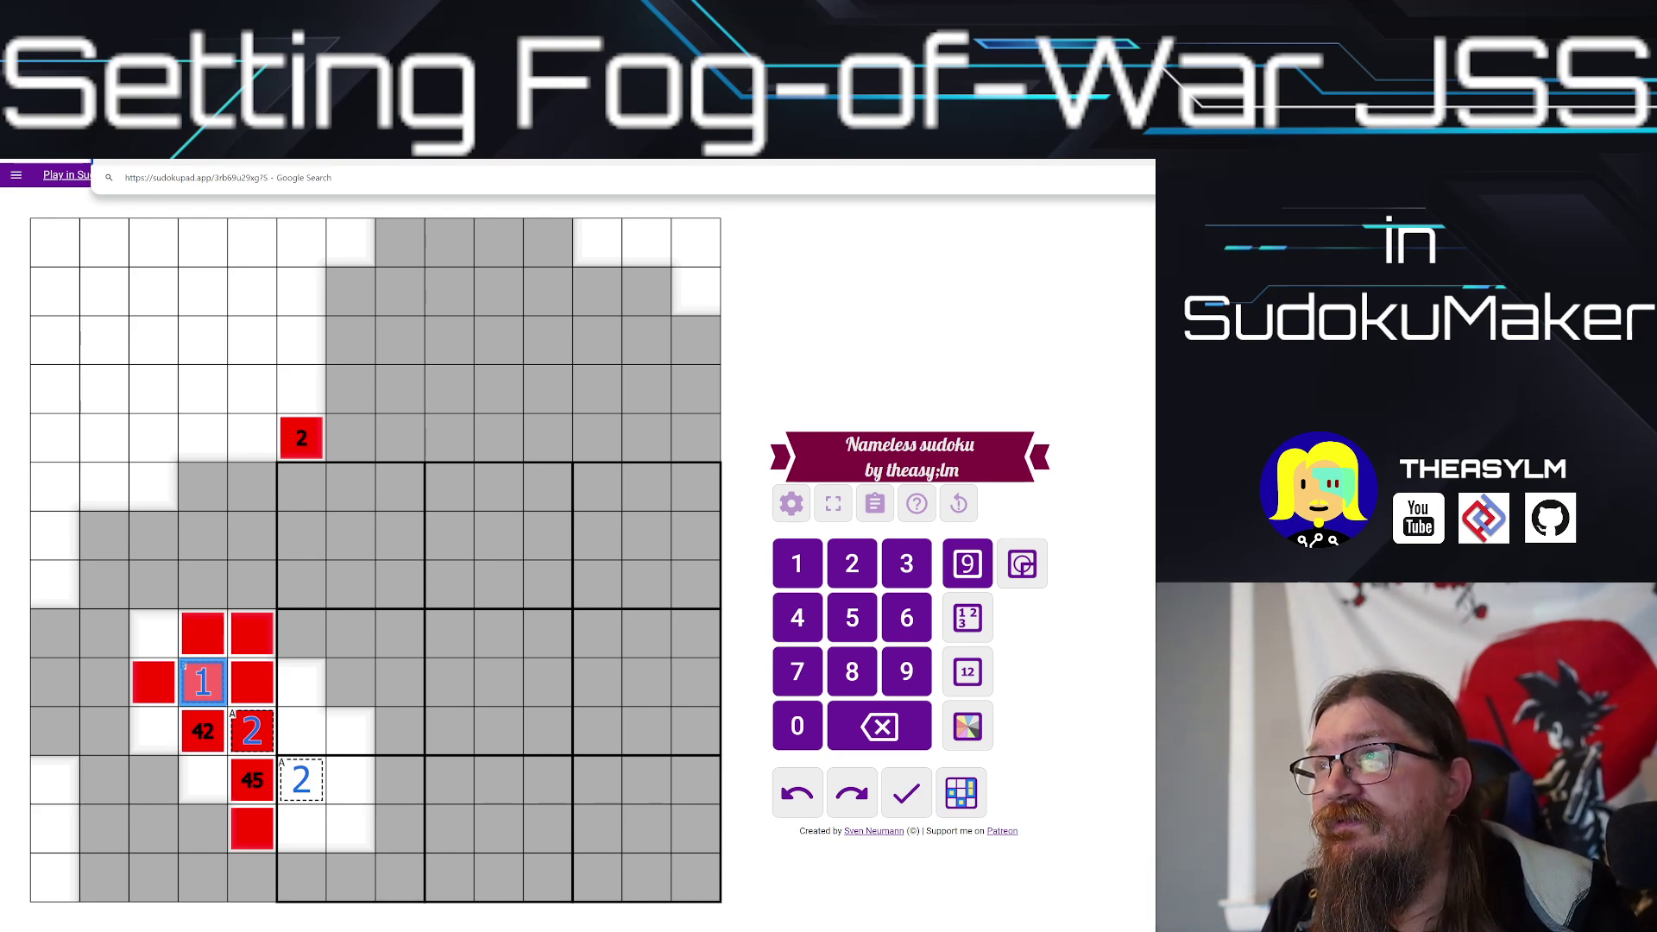
{"action": "type", "text": "etting"}
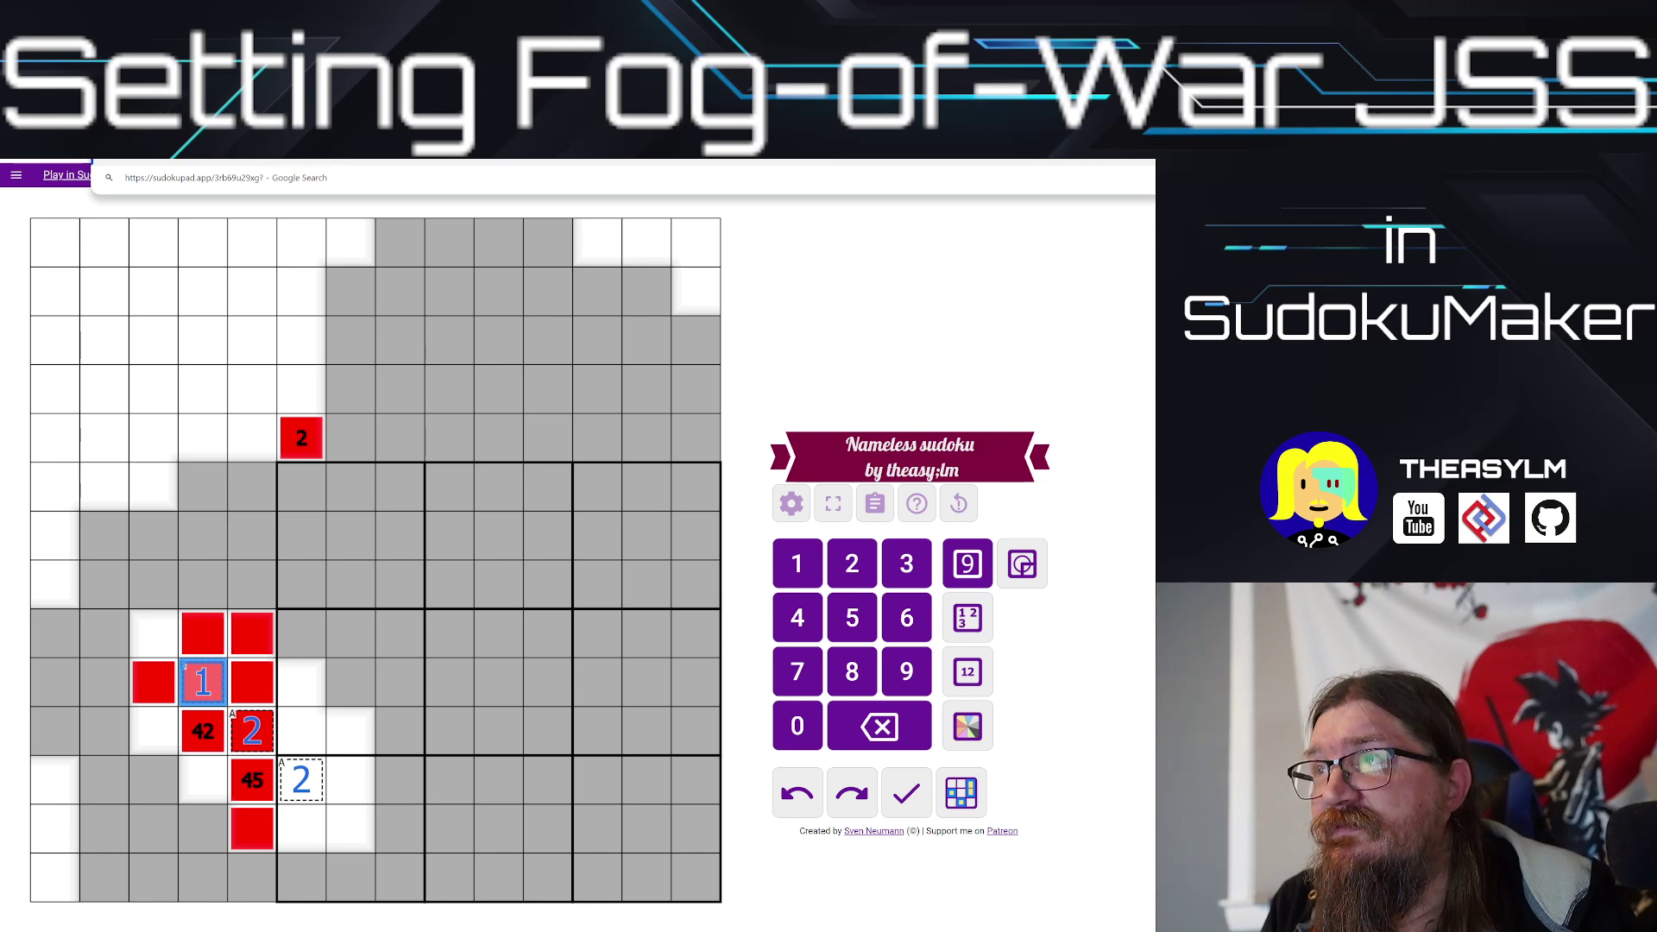
{"action": "type", "text": "-"}
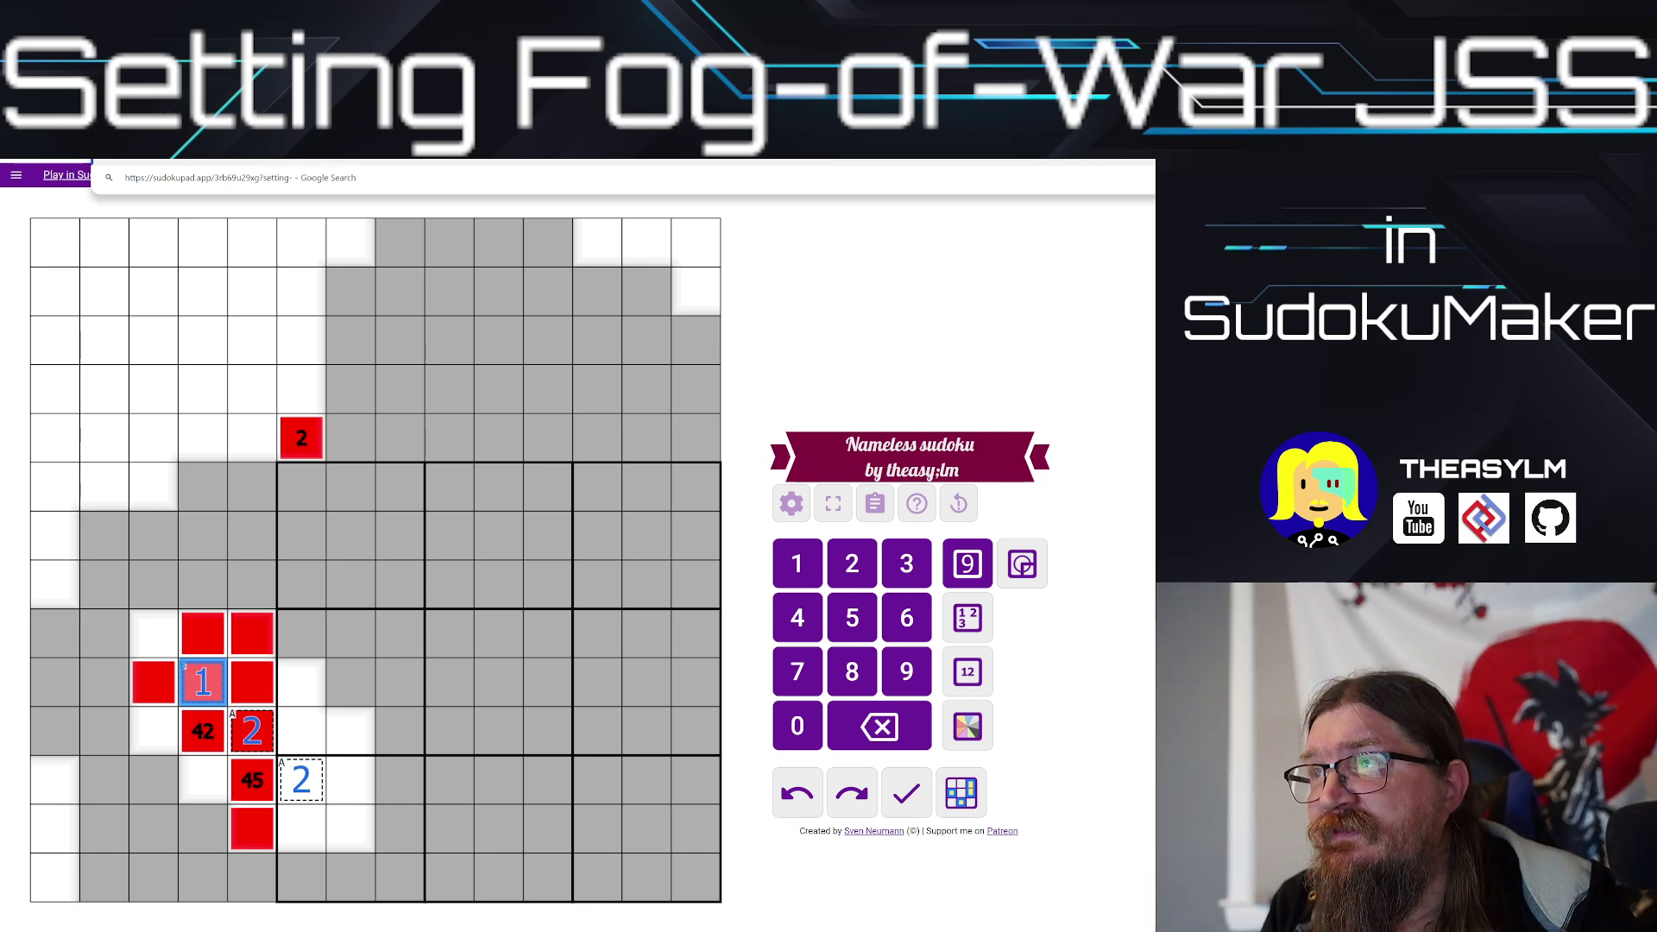
{"action": "type", "text": "nogrid=1"}
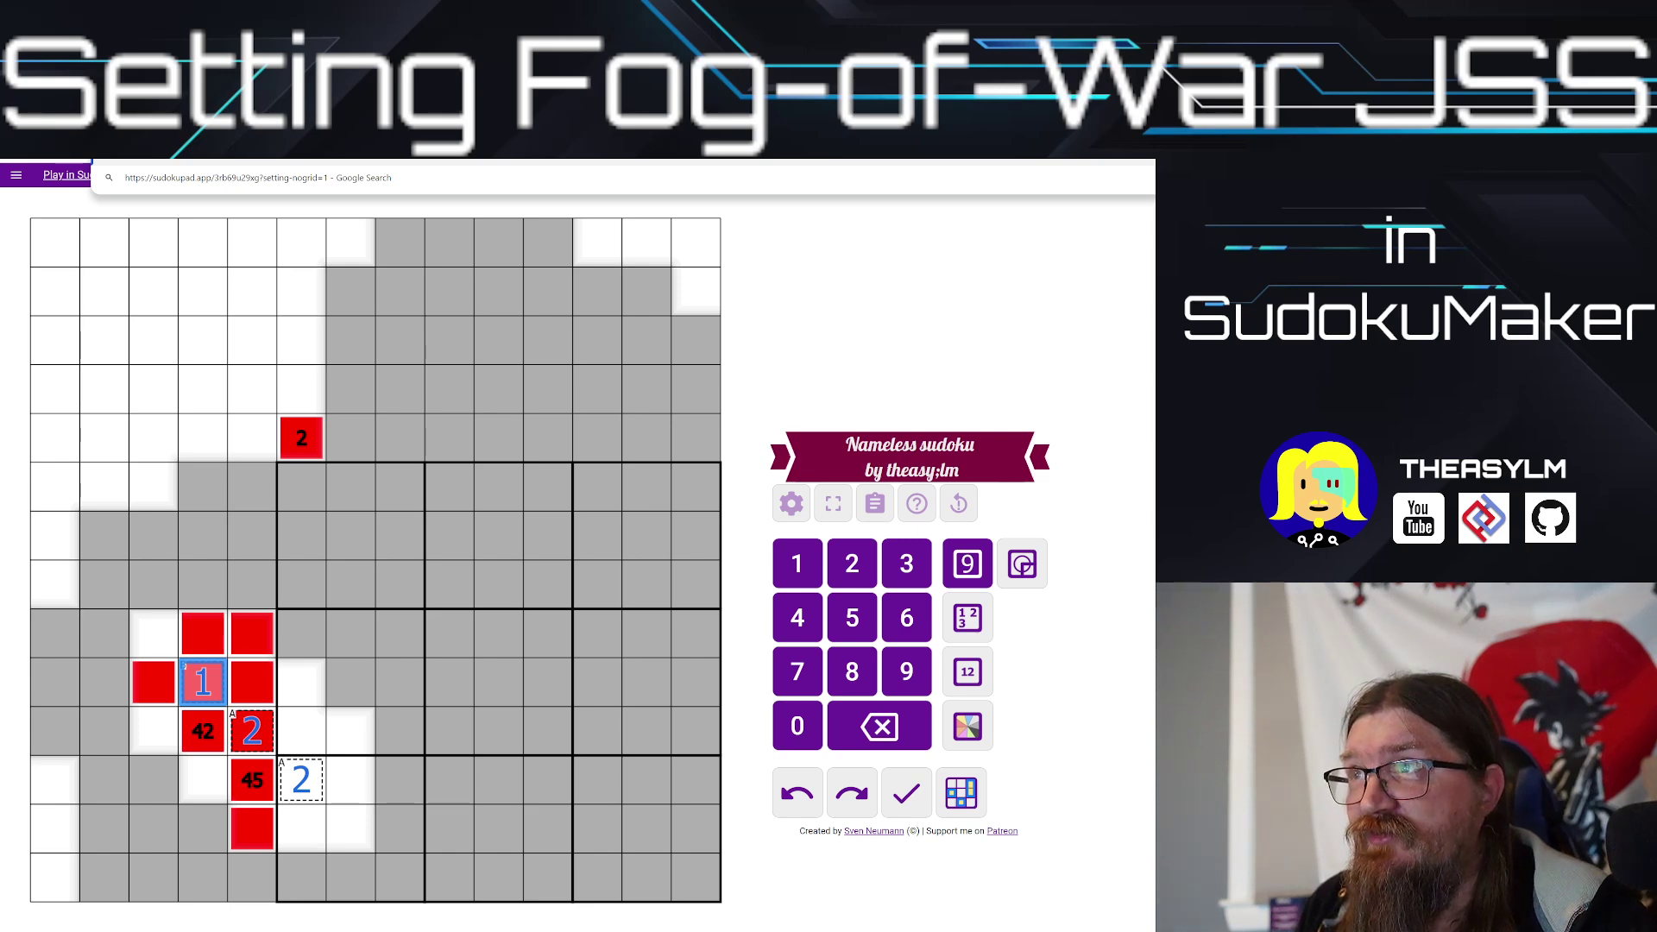
{"action": "key", "text": "Return"}
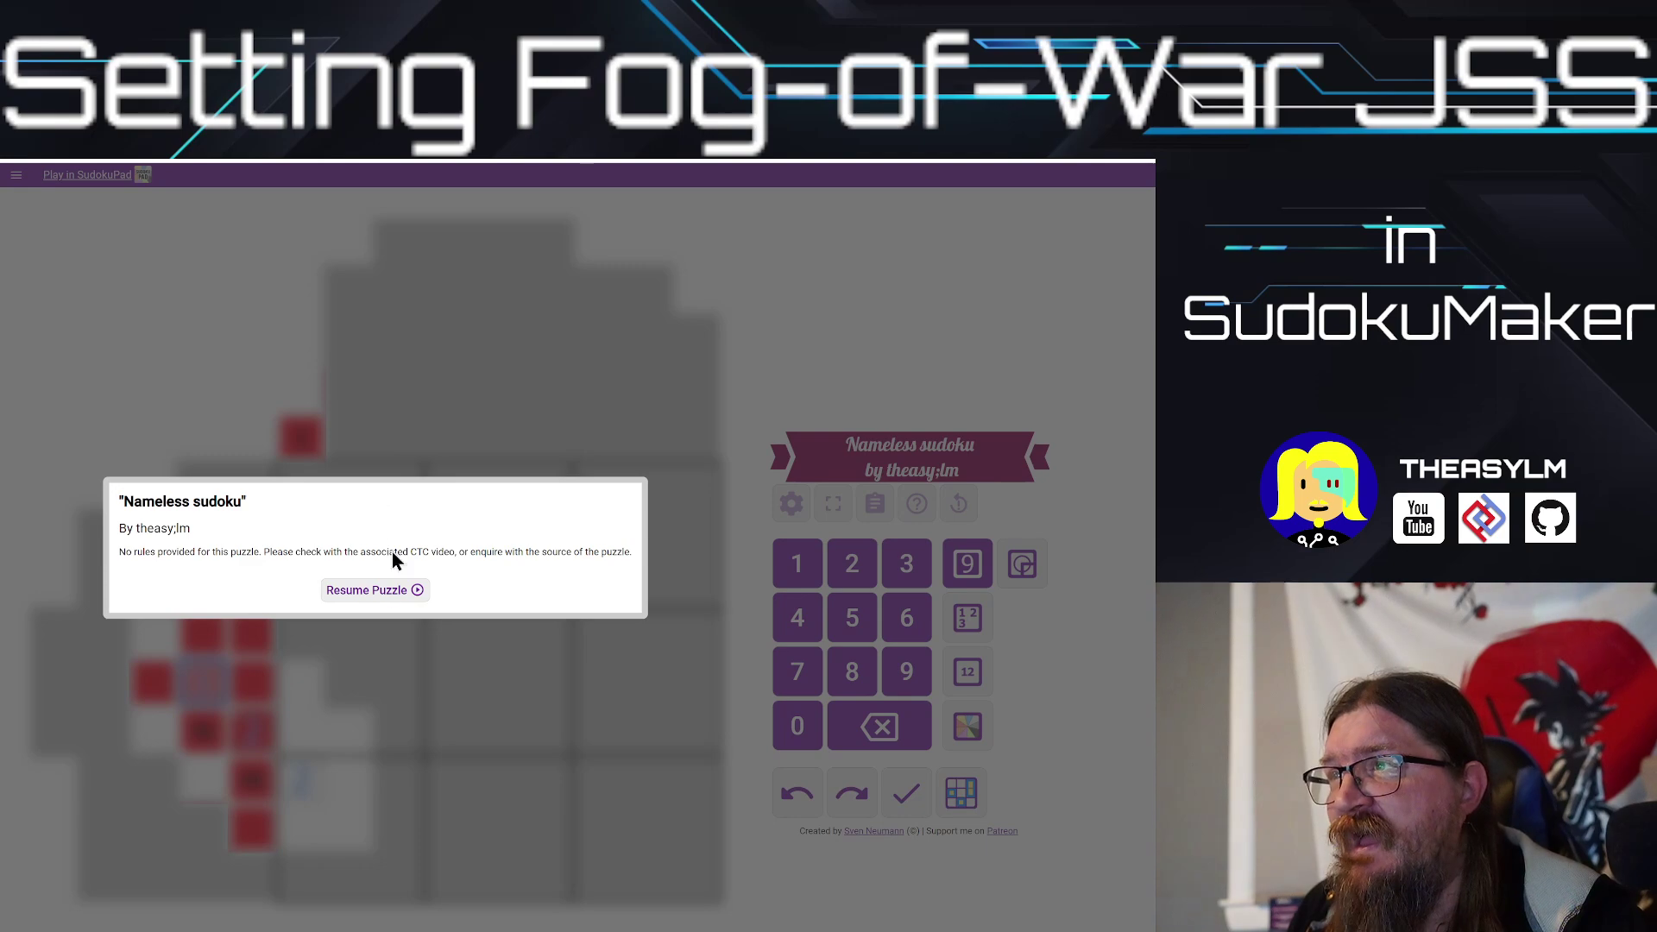
{"action": "left_click", "coordinate": [388, 590]}
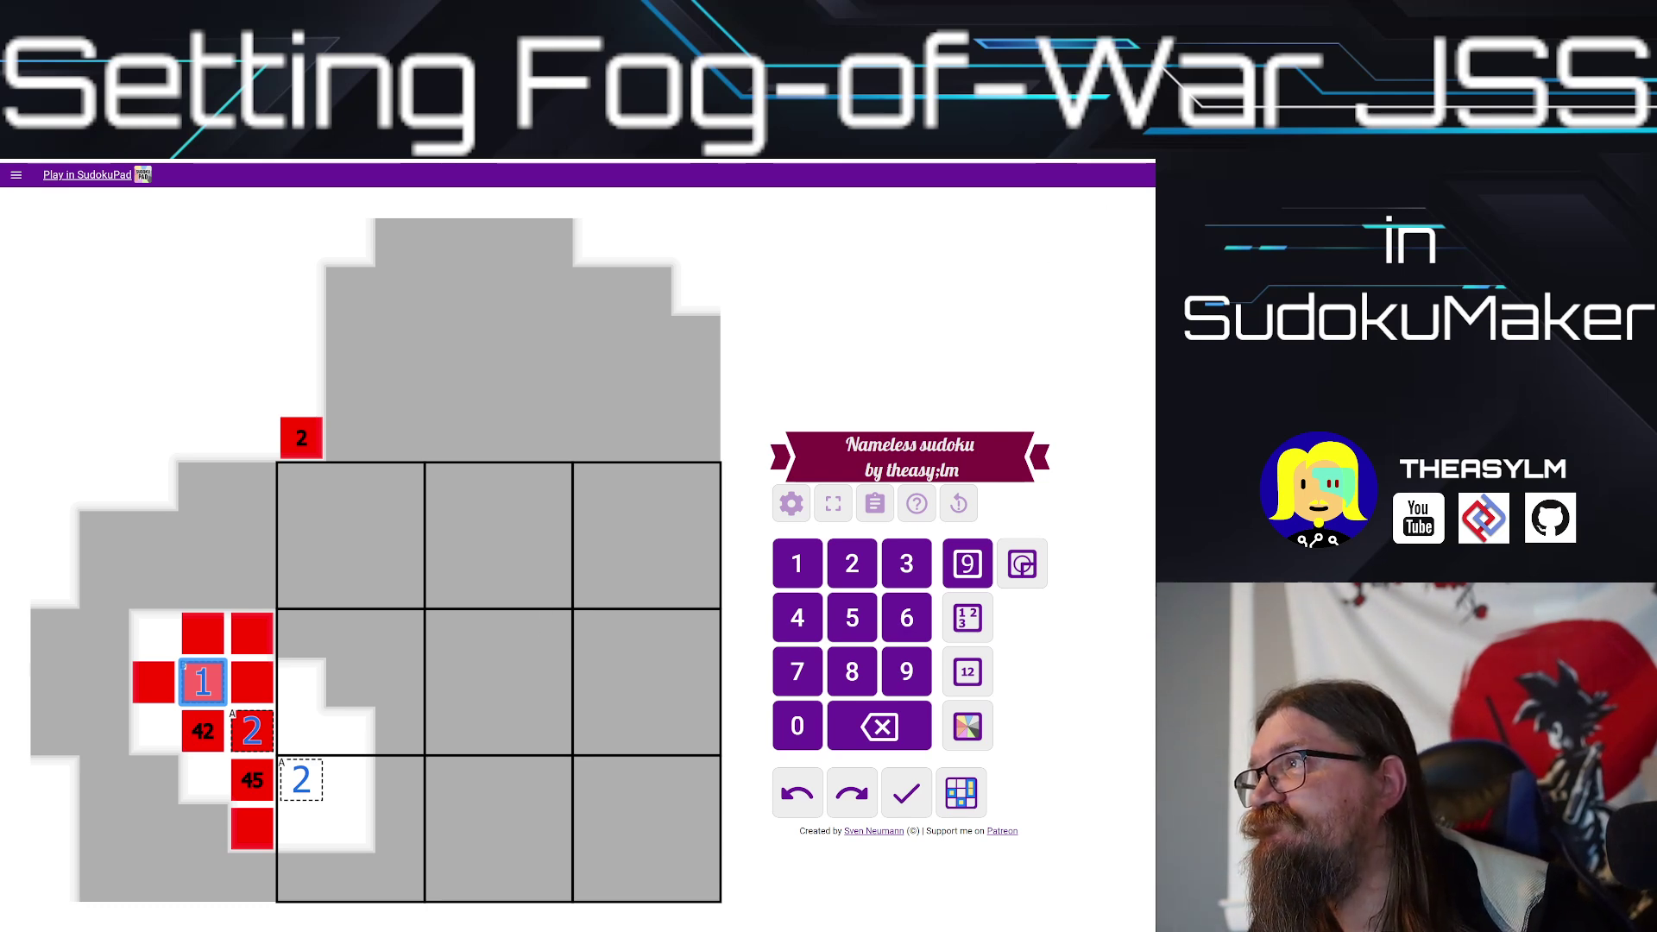
Step: Return to the puzzle editor, close the share dialog and add a Cosmetic lines constraint
{"action": "key", "text": "ctrl+shift+Tab"}
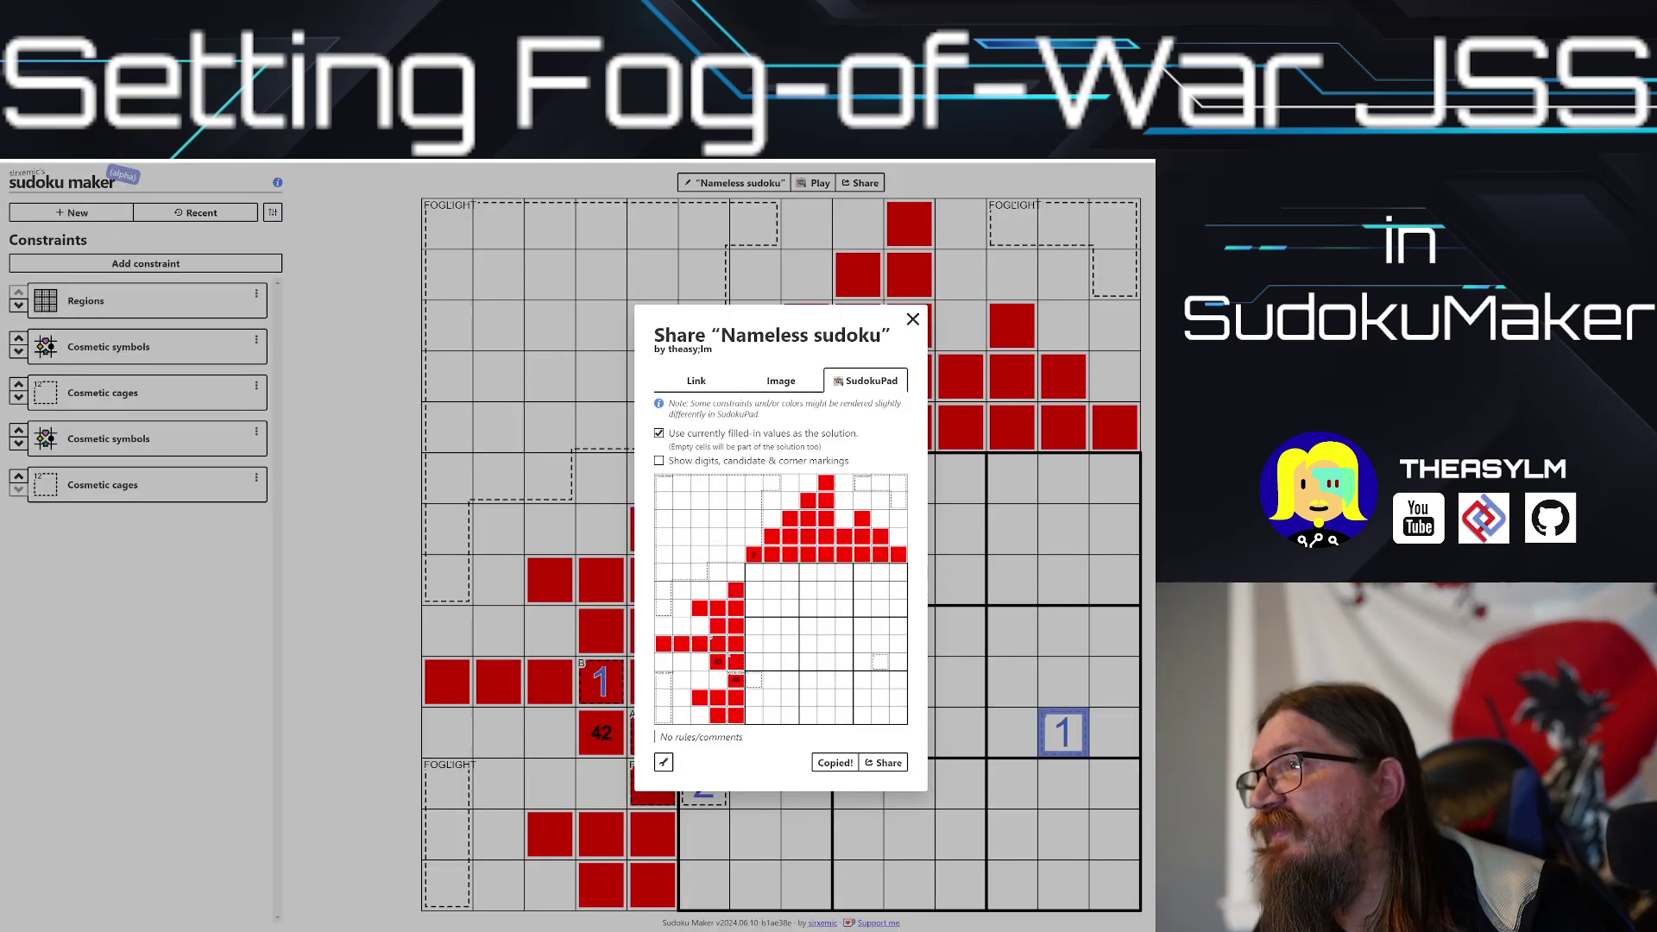
{"action": "left_click", "coordinate": [913, 320]}
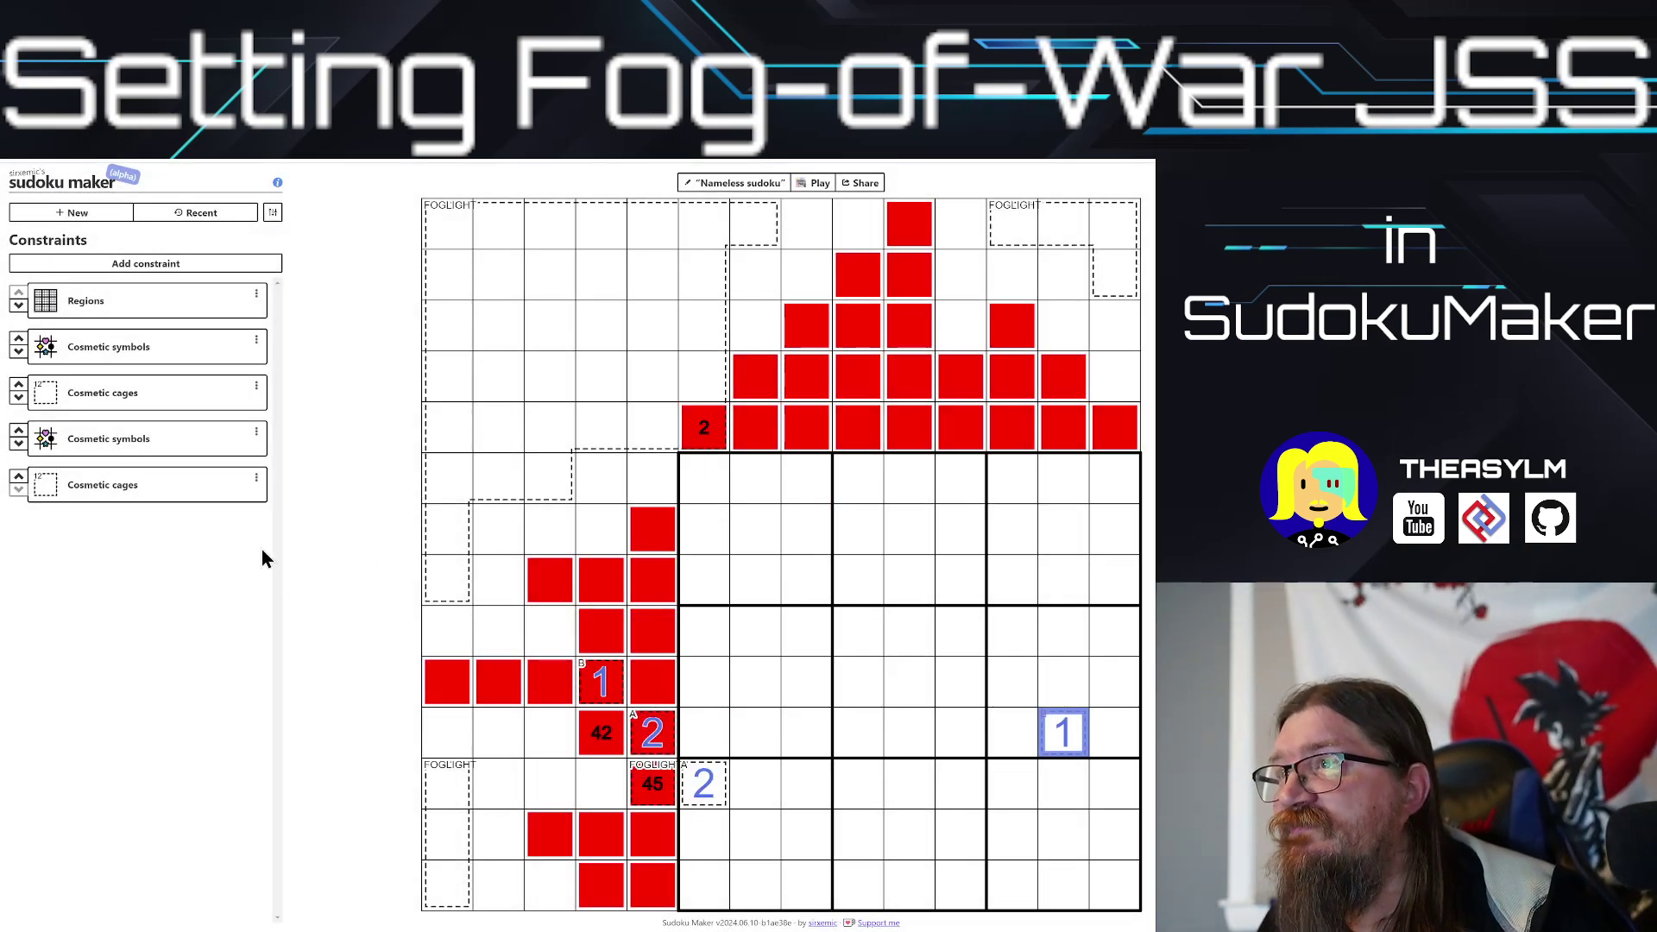
{"action": "left_click", "coordinate": [186, 278]}
{"action": "scroll", "coordinate": [175, 467], "scroll_direction": "down", "scroll_amount": 5}
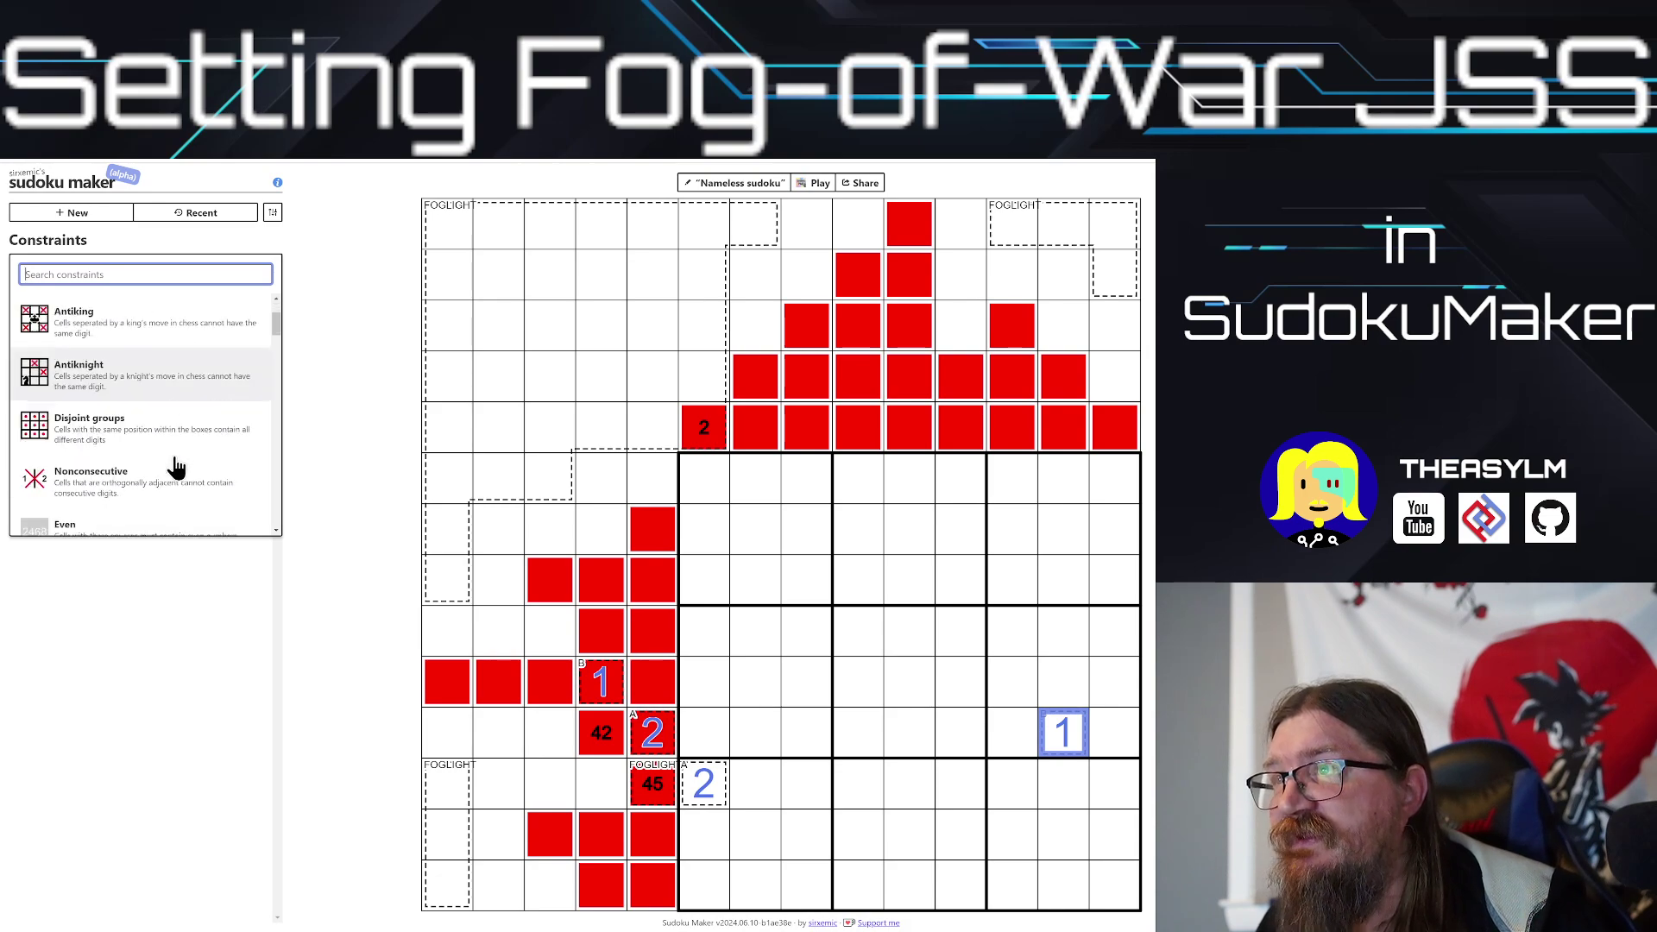
{"action": "scroll", "coordinate": [175, 467], "scroll_direction": "down", "scroll_amount": 8}
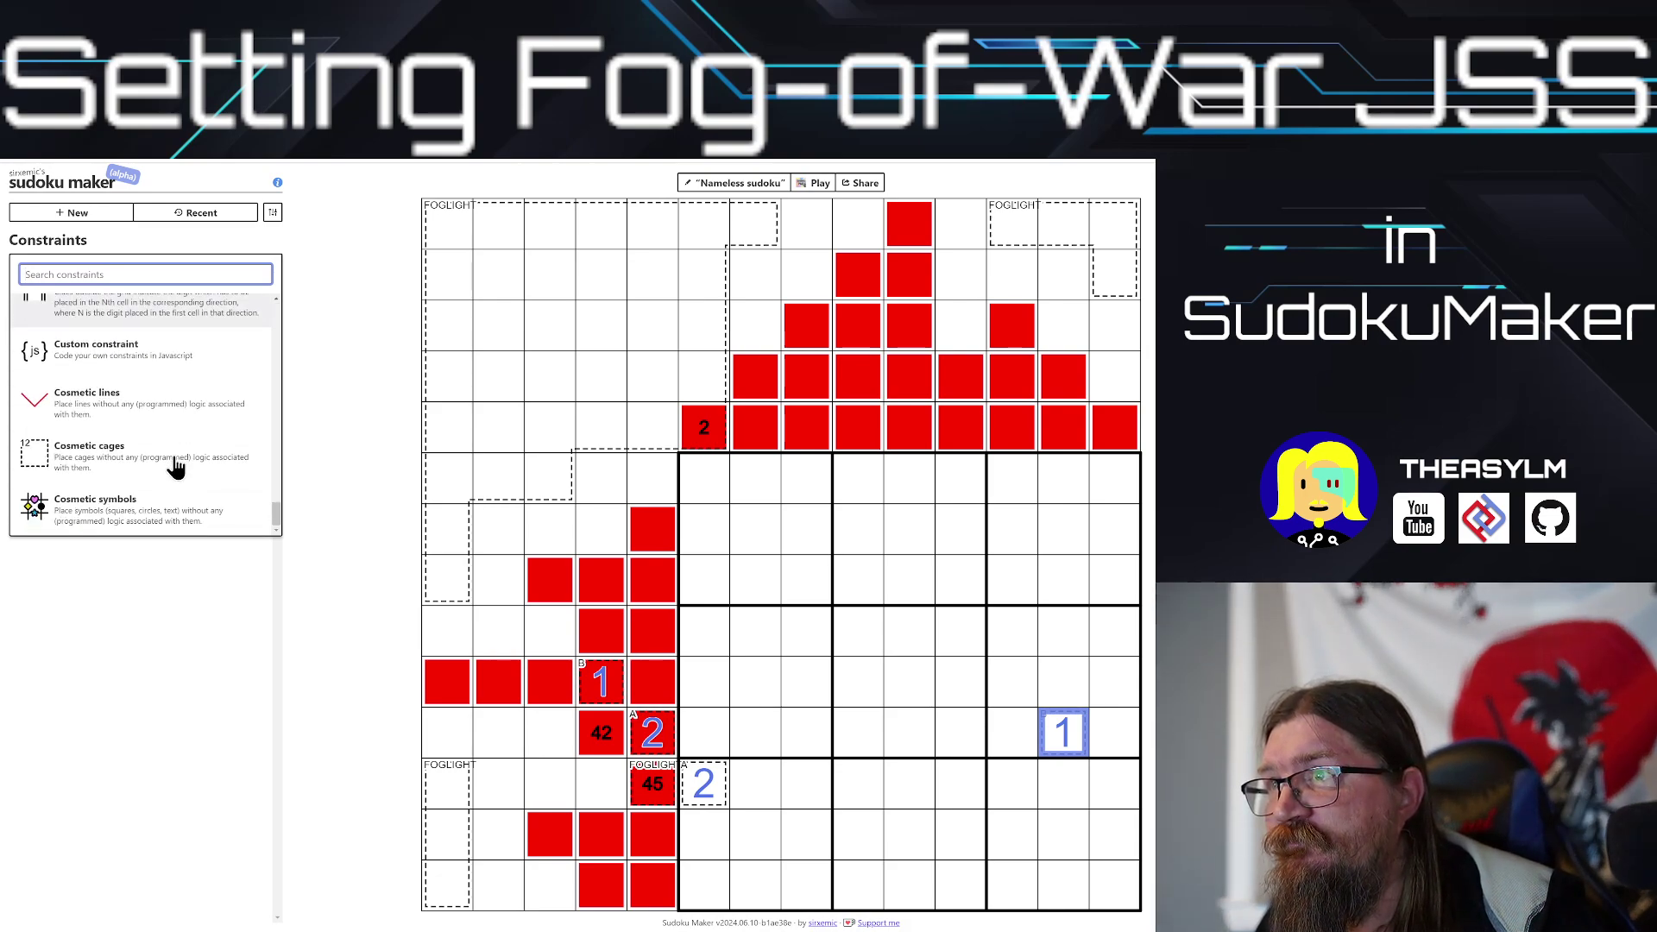
{"action": "left_click", "coordinate": [151, 416]}
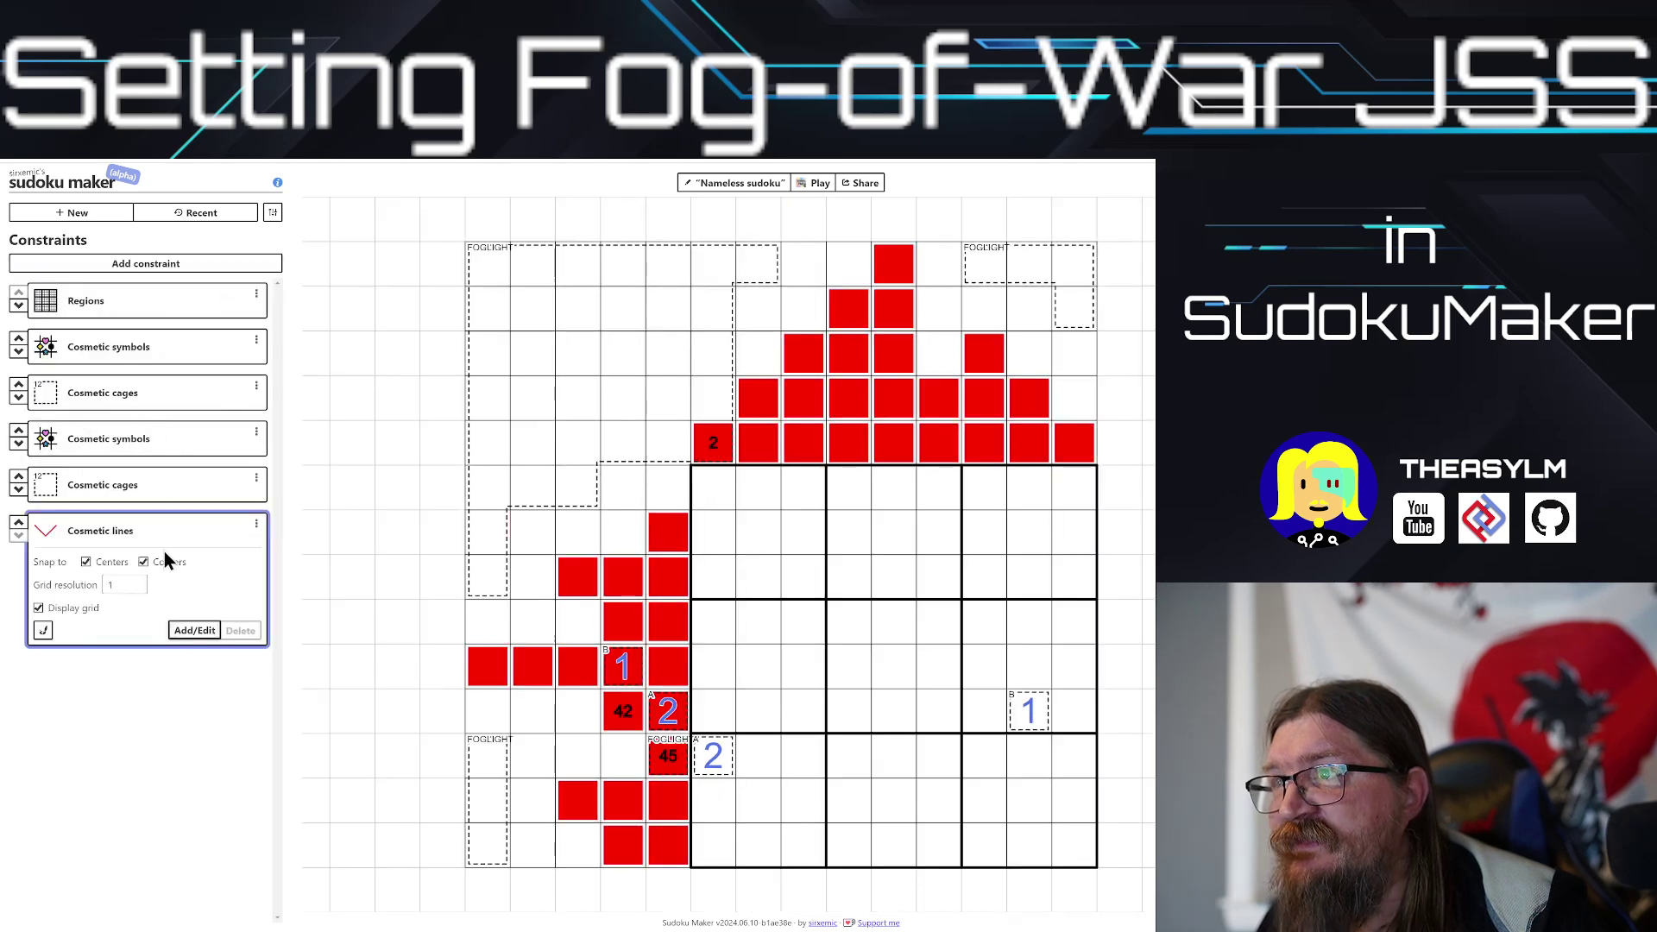
Step: Set the cosmetic line style to colour #000000 and thickness 1
{"action": "left_click", "coordinate": [43, 630]}
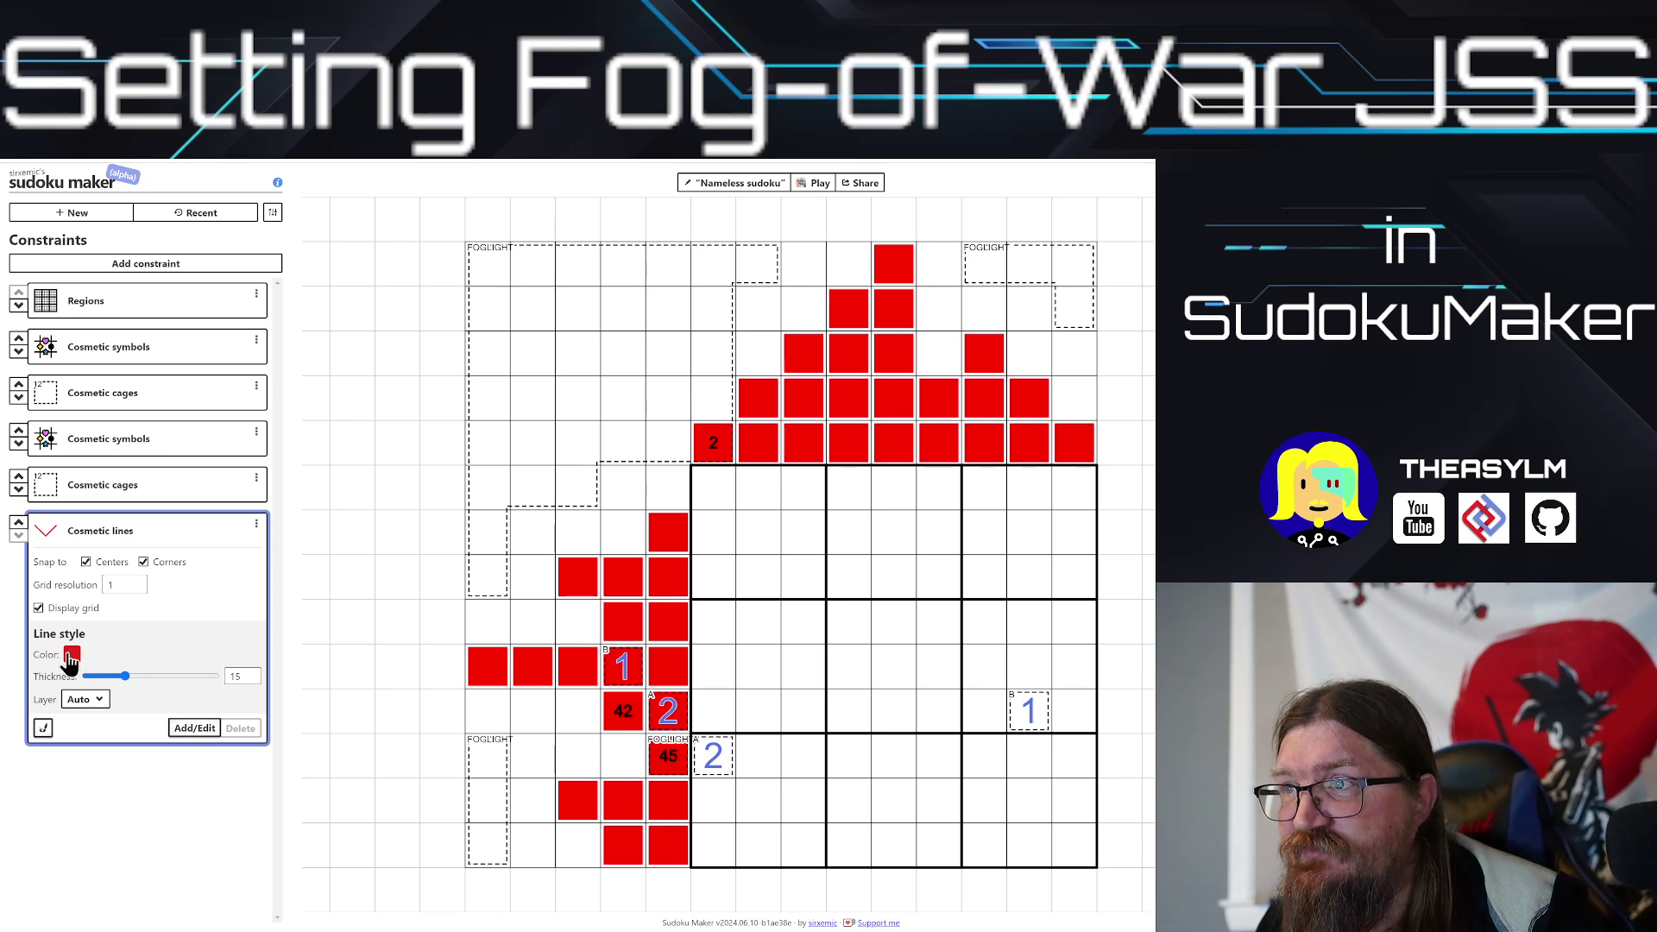
{"action": "left_click", "coordinate": [70, 656]}
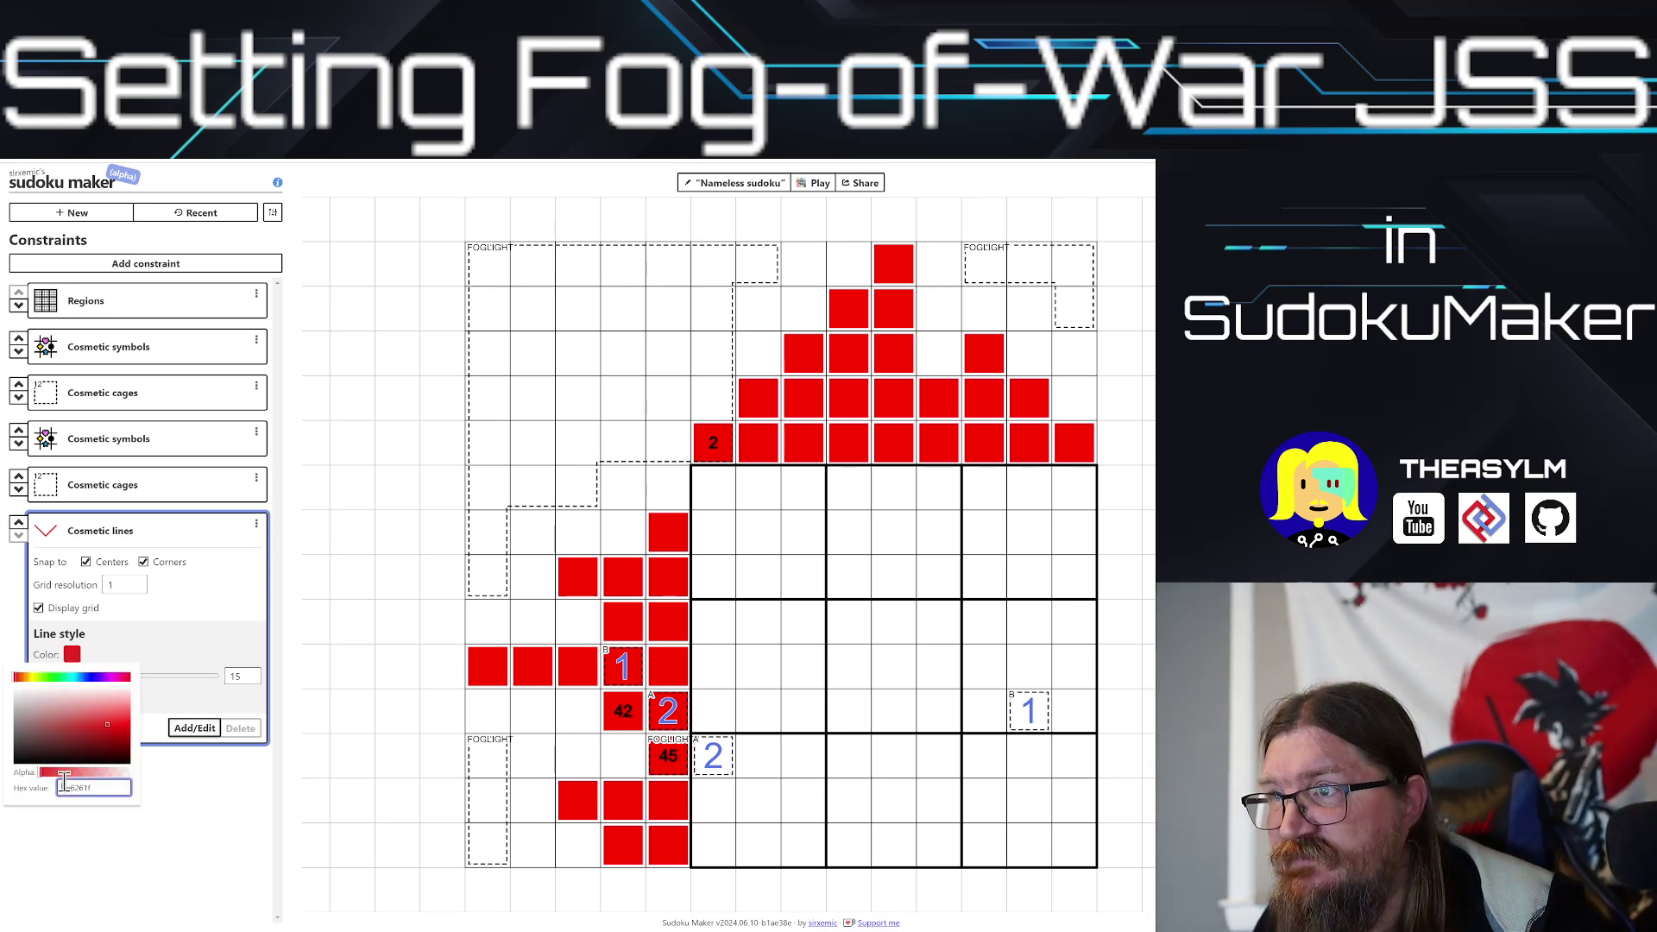
{"action": "type", "text": "#"}
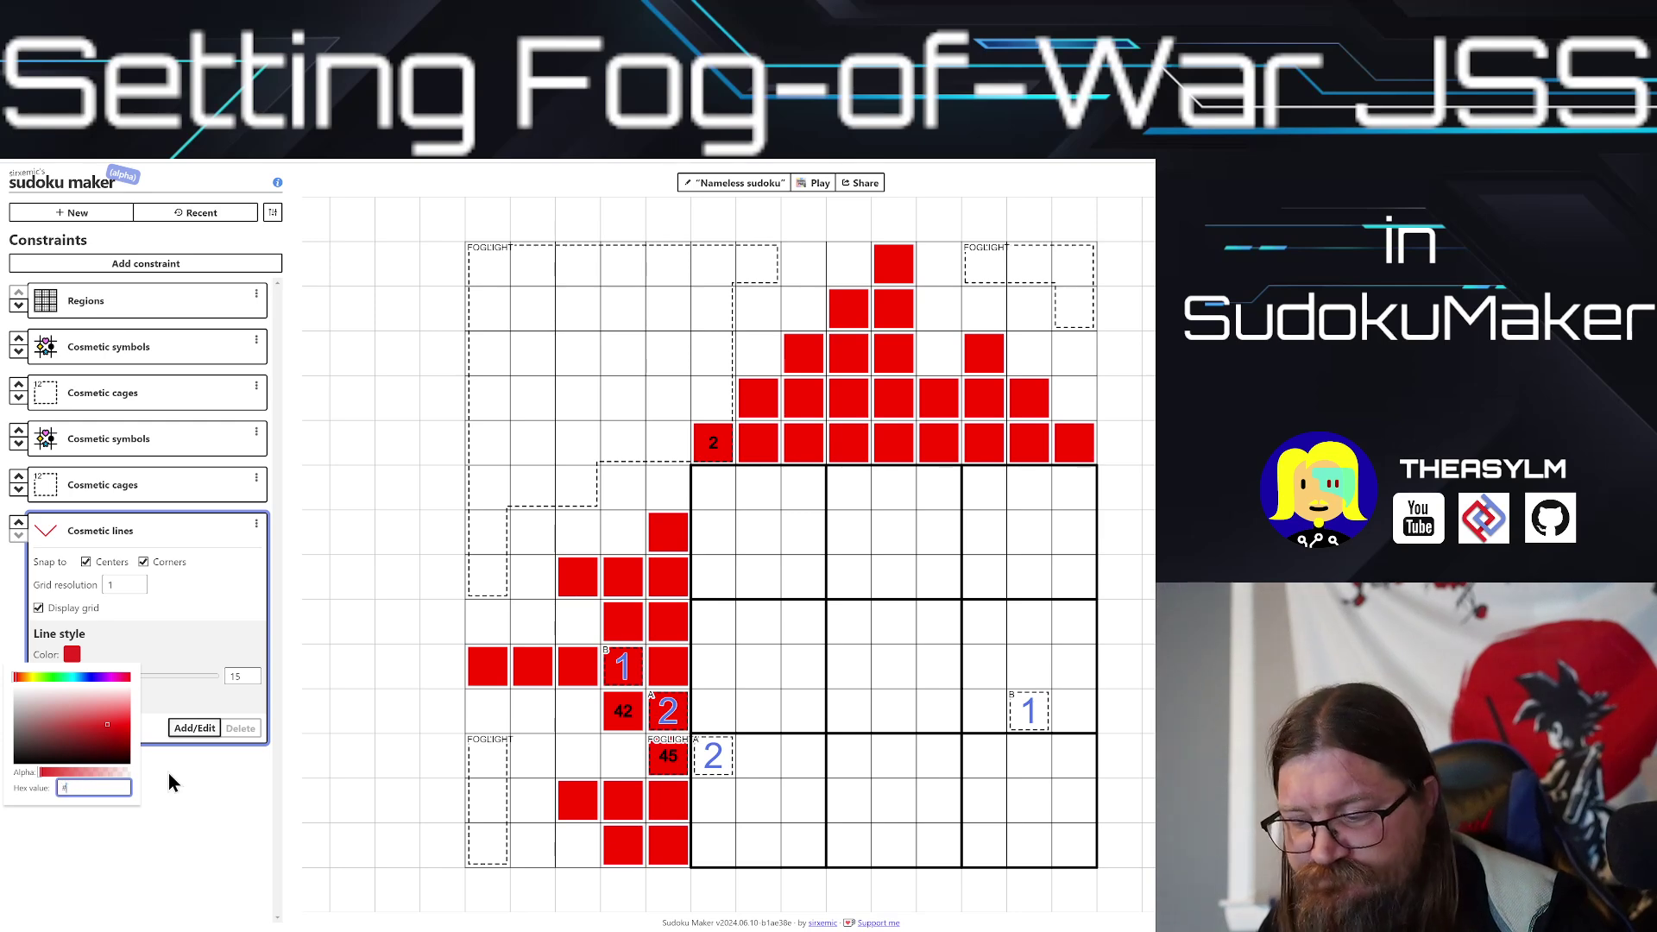
{"action": "type", "text": "000000"}
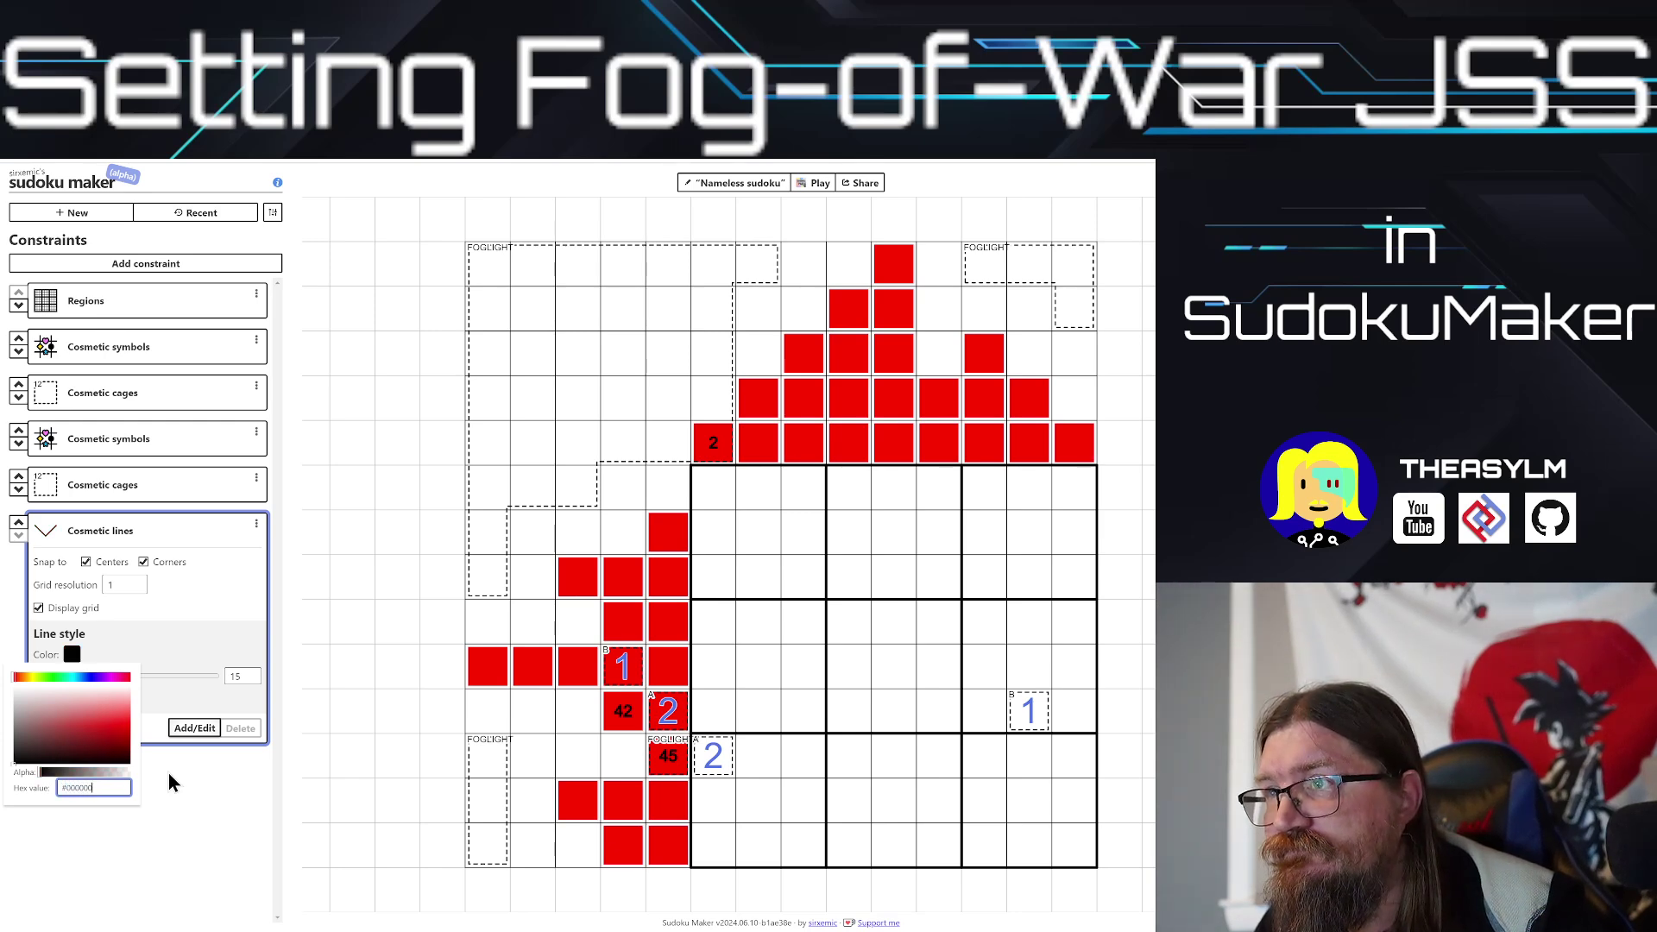
{"action": "left_click", "coordinate": [169, 696]}
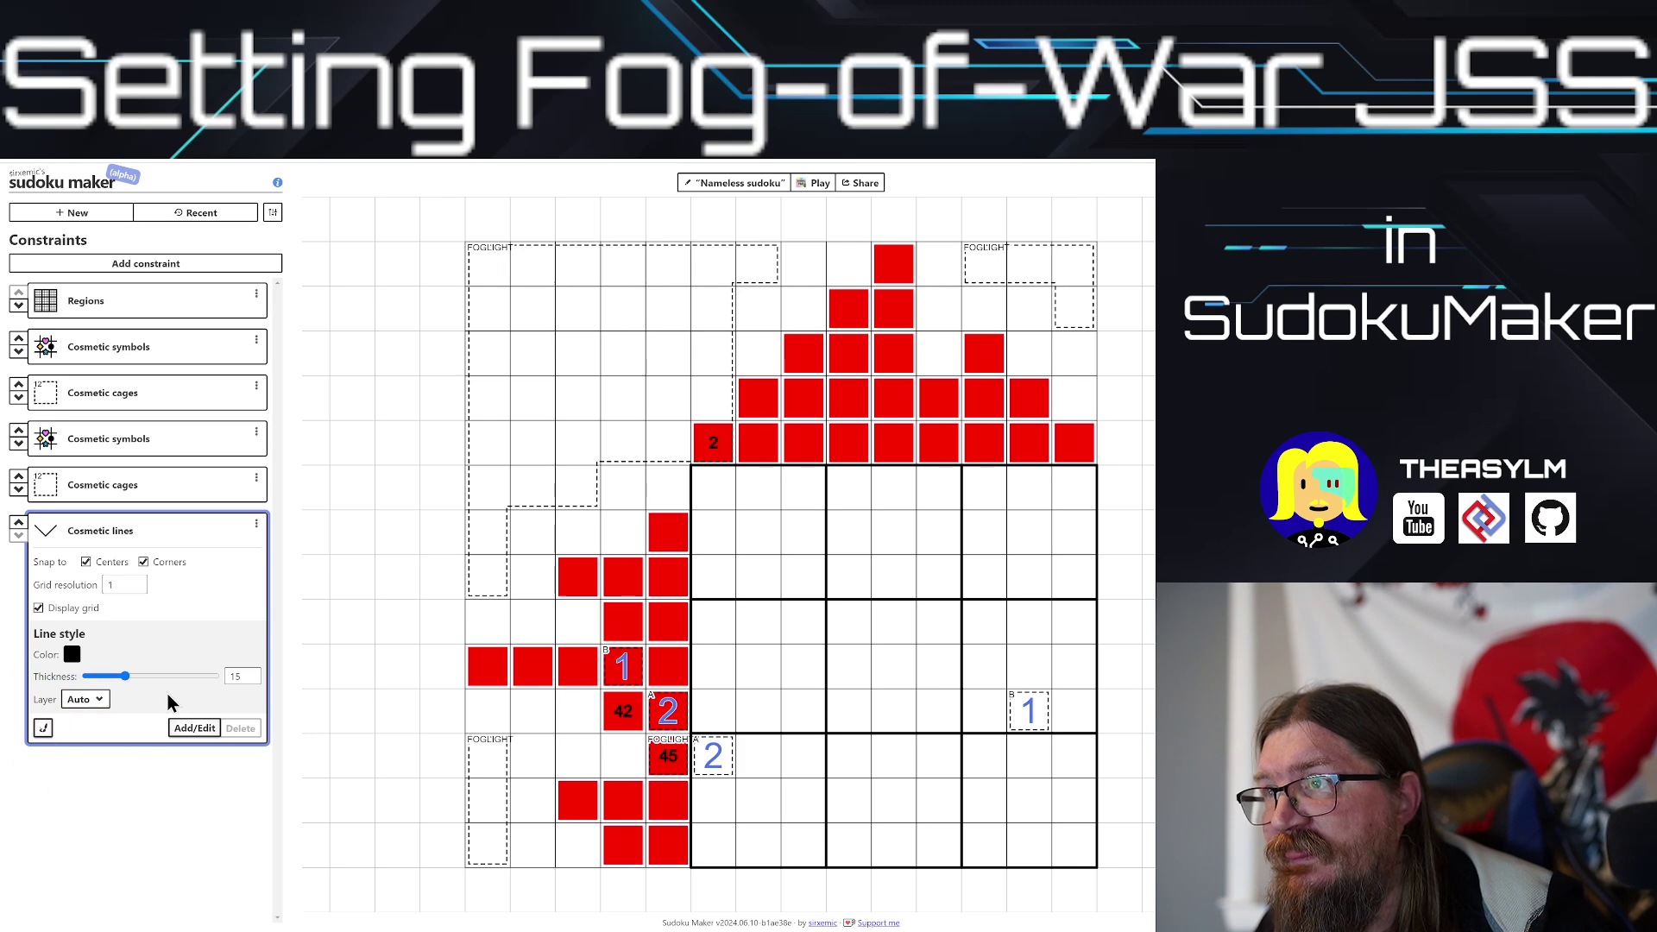
{"action": "left_click_drag", "start_coordinate": [126, 675], "coordinate": [89, 685]}
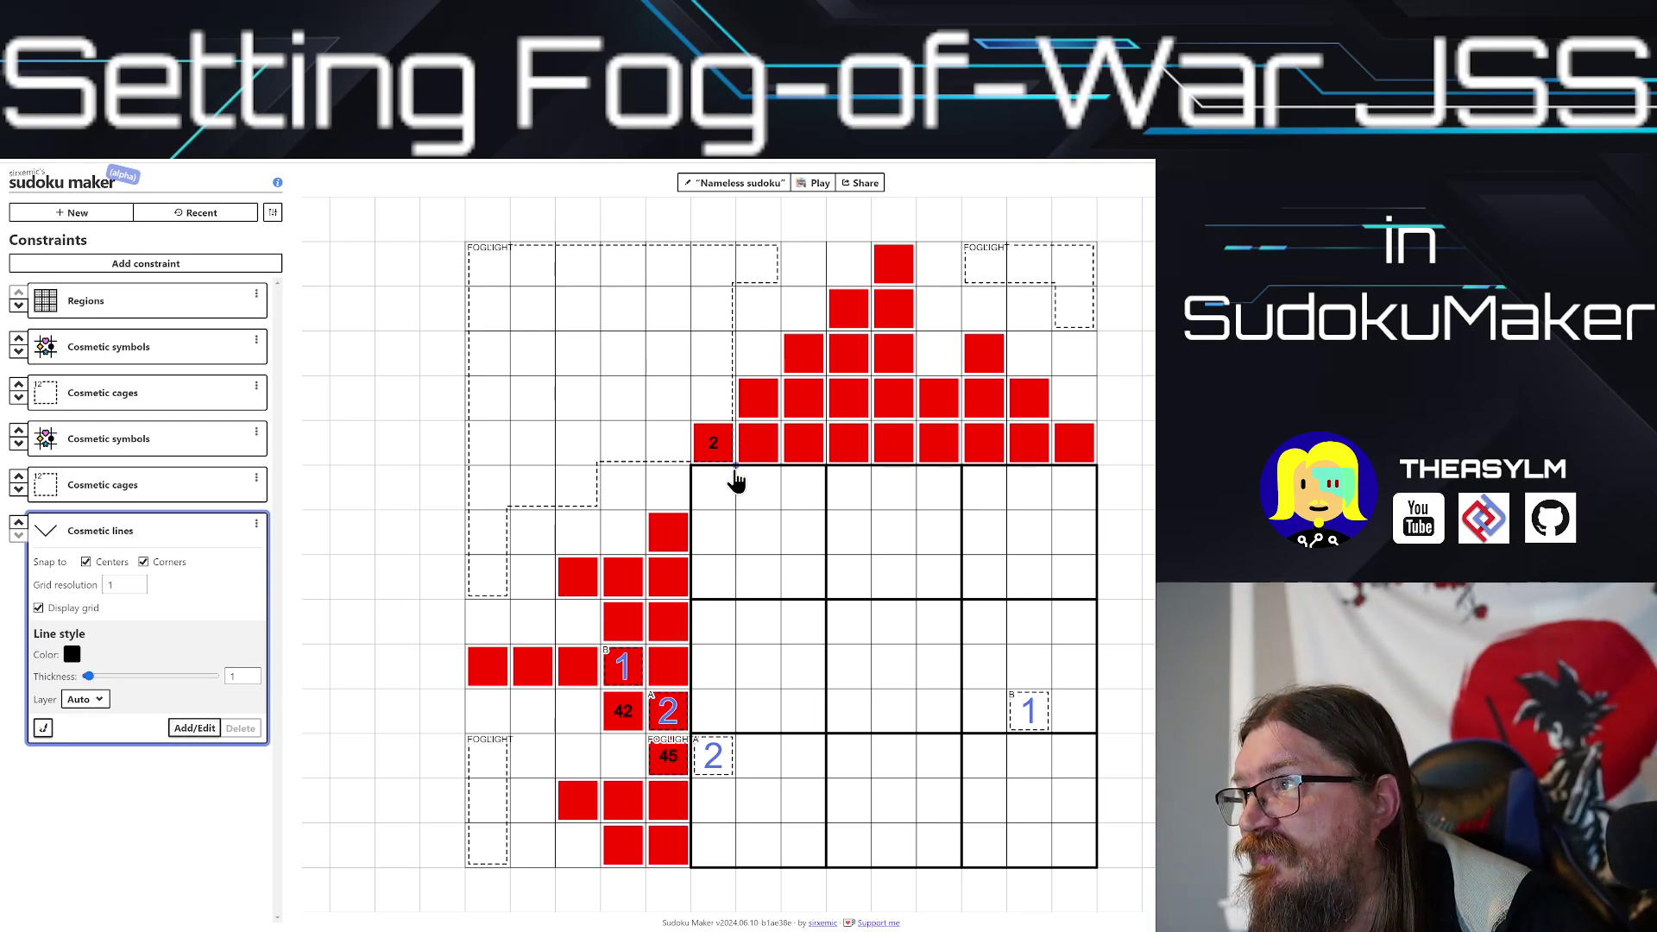
Step: Draw full-height vertical cosmetic lines along the six thin column borders inside the 9×9 block
{"action": "mouse_move", "coordinate": [735, 475]}
{"action": "left_mouse_down"}
{"action": "mouse_move", "coordinate": [714, 738]}
{"action": "mouse_move", "coordinate": [719, 756]}
{"action": "mouse_move", "coordinate": [735, 703]}
{"action": "mouse_move", "coordinate": [738, 863]}
{"action": "left_mouse_up"}
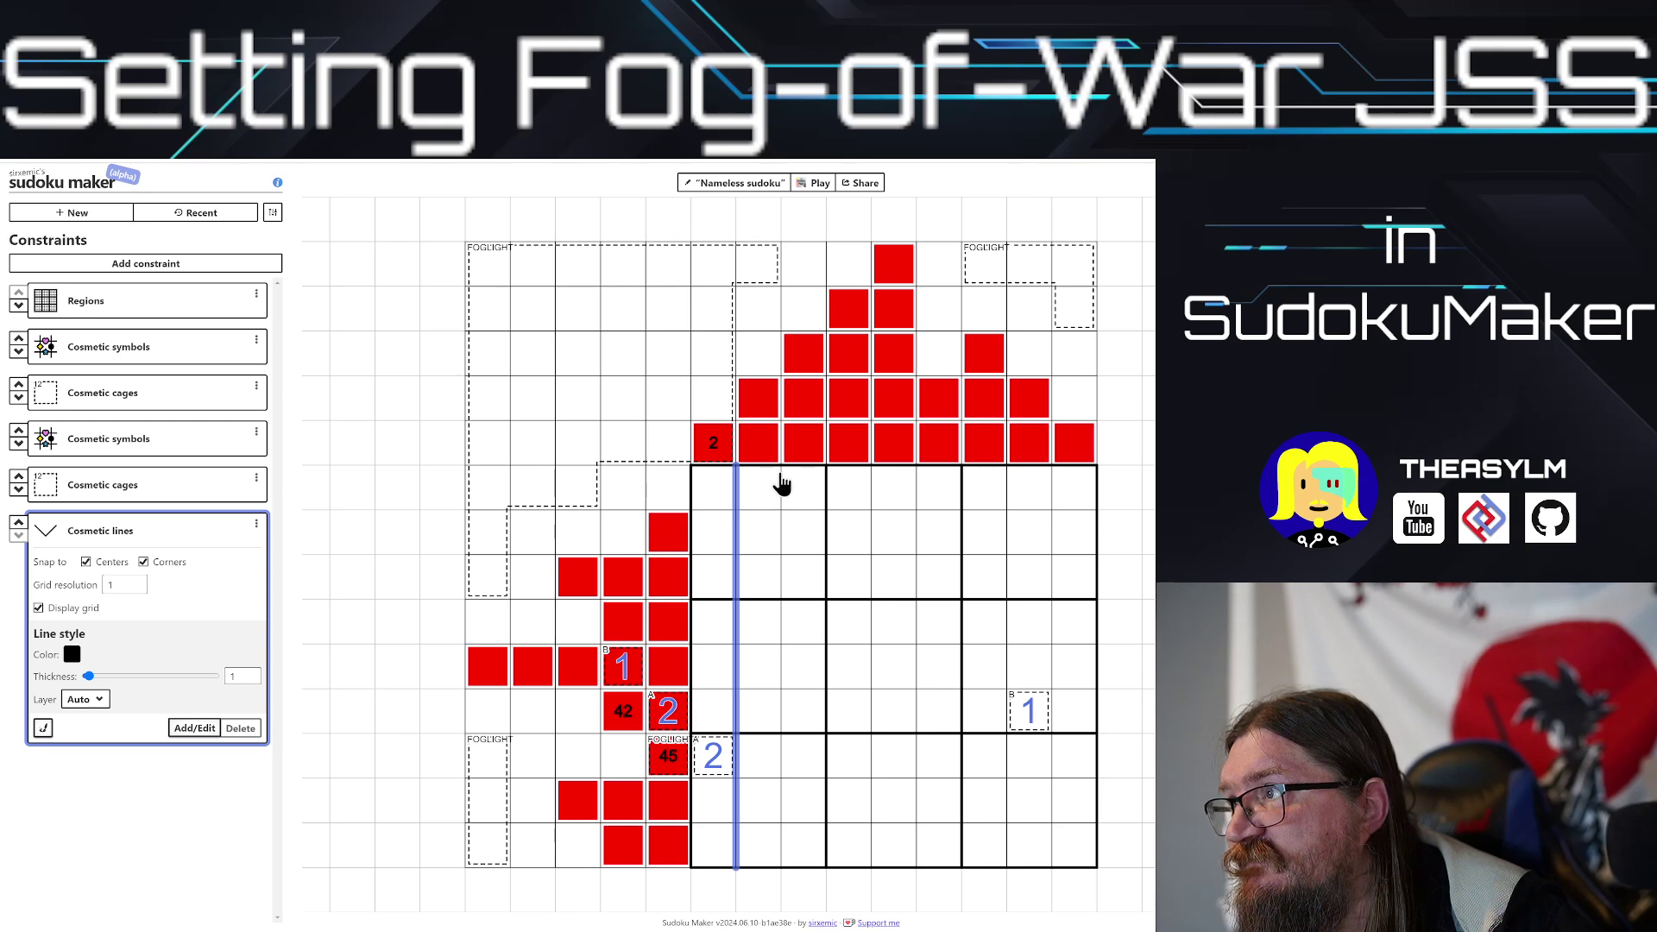
{"action": "left_click_drag", "start_coordinate": [780, 474], "coordinate": [789, 865]}
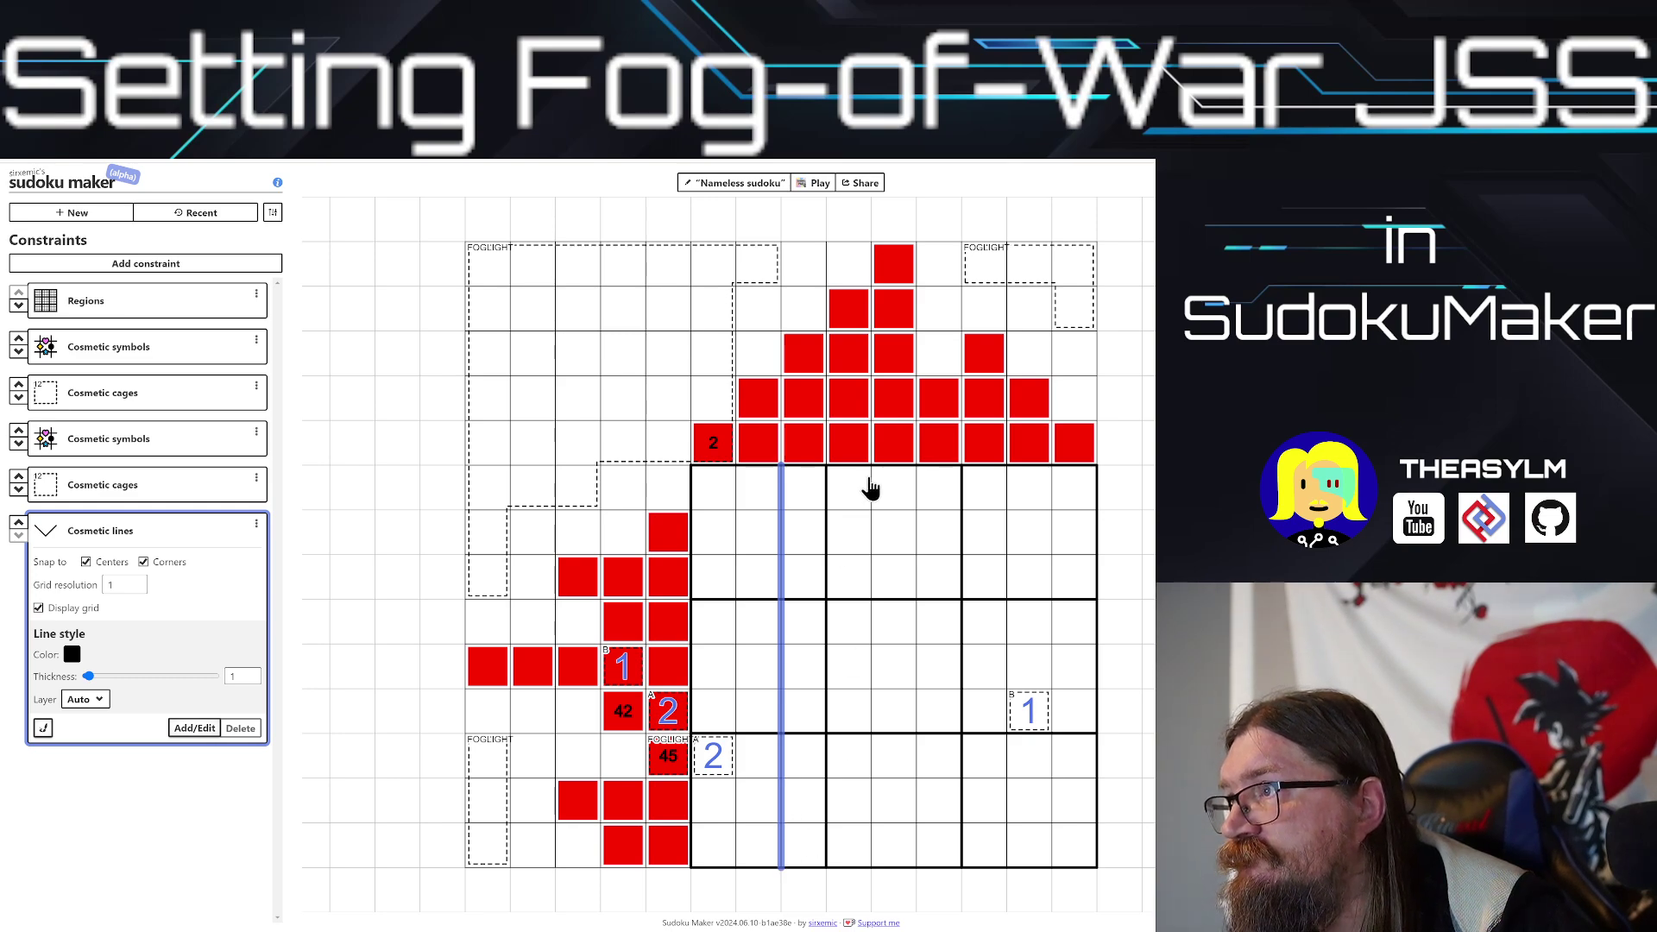
{"action": "left_click_drag", "start_coordinate": [873, 483], "coordinate": [875, 870]}
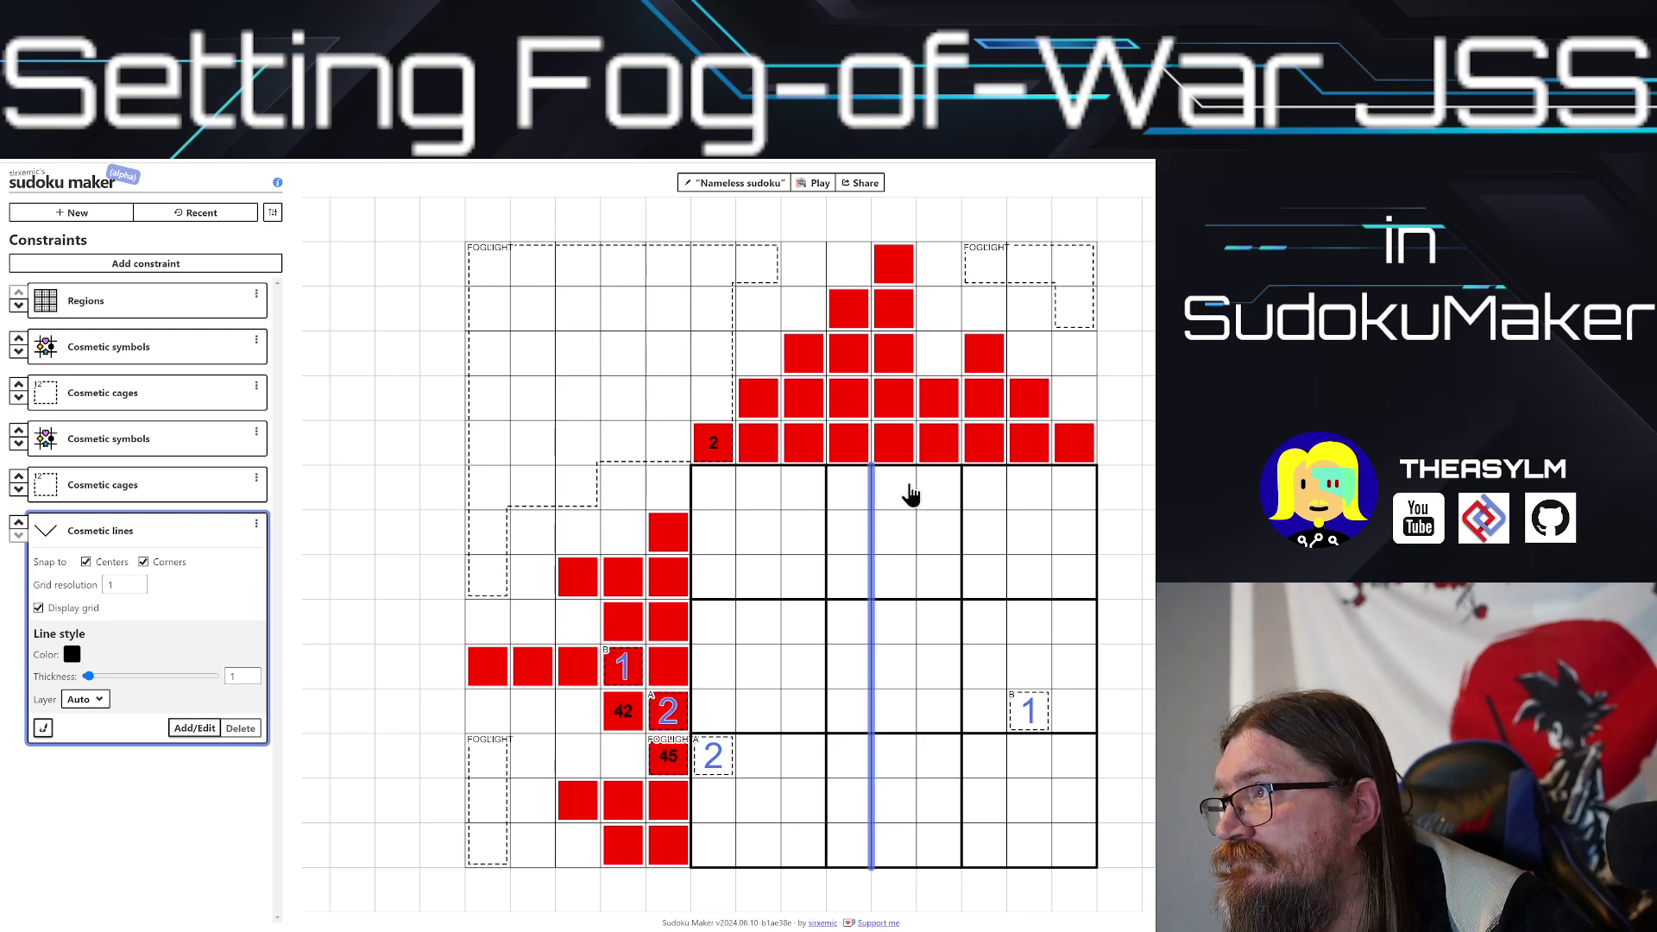
{"action": "left_click_drag", "start_coordinate": [917, 484], "coordinate": [917, 868]}
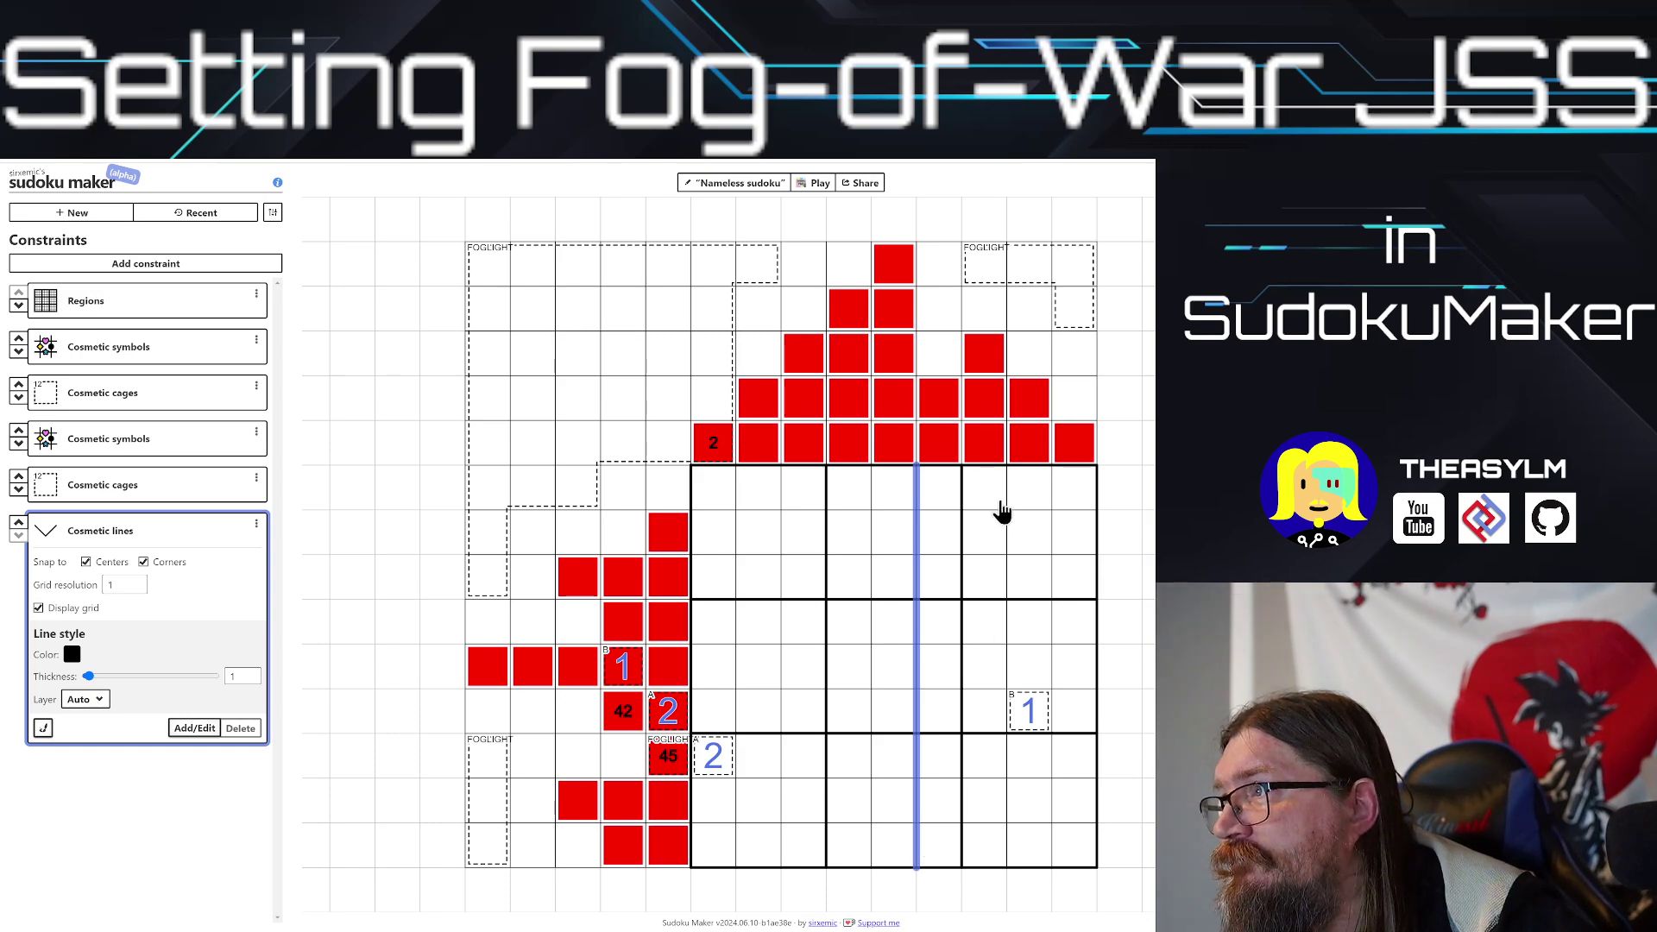
{"action": "left_click_drag", "start_coordinate": [1006, 485], "coordinate": [1013, 880]}
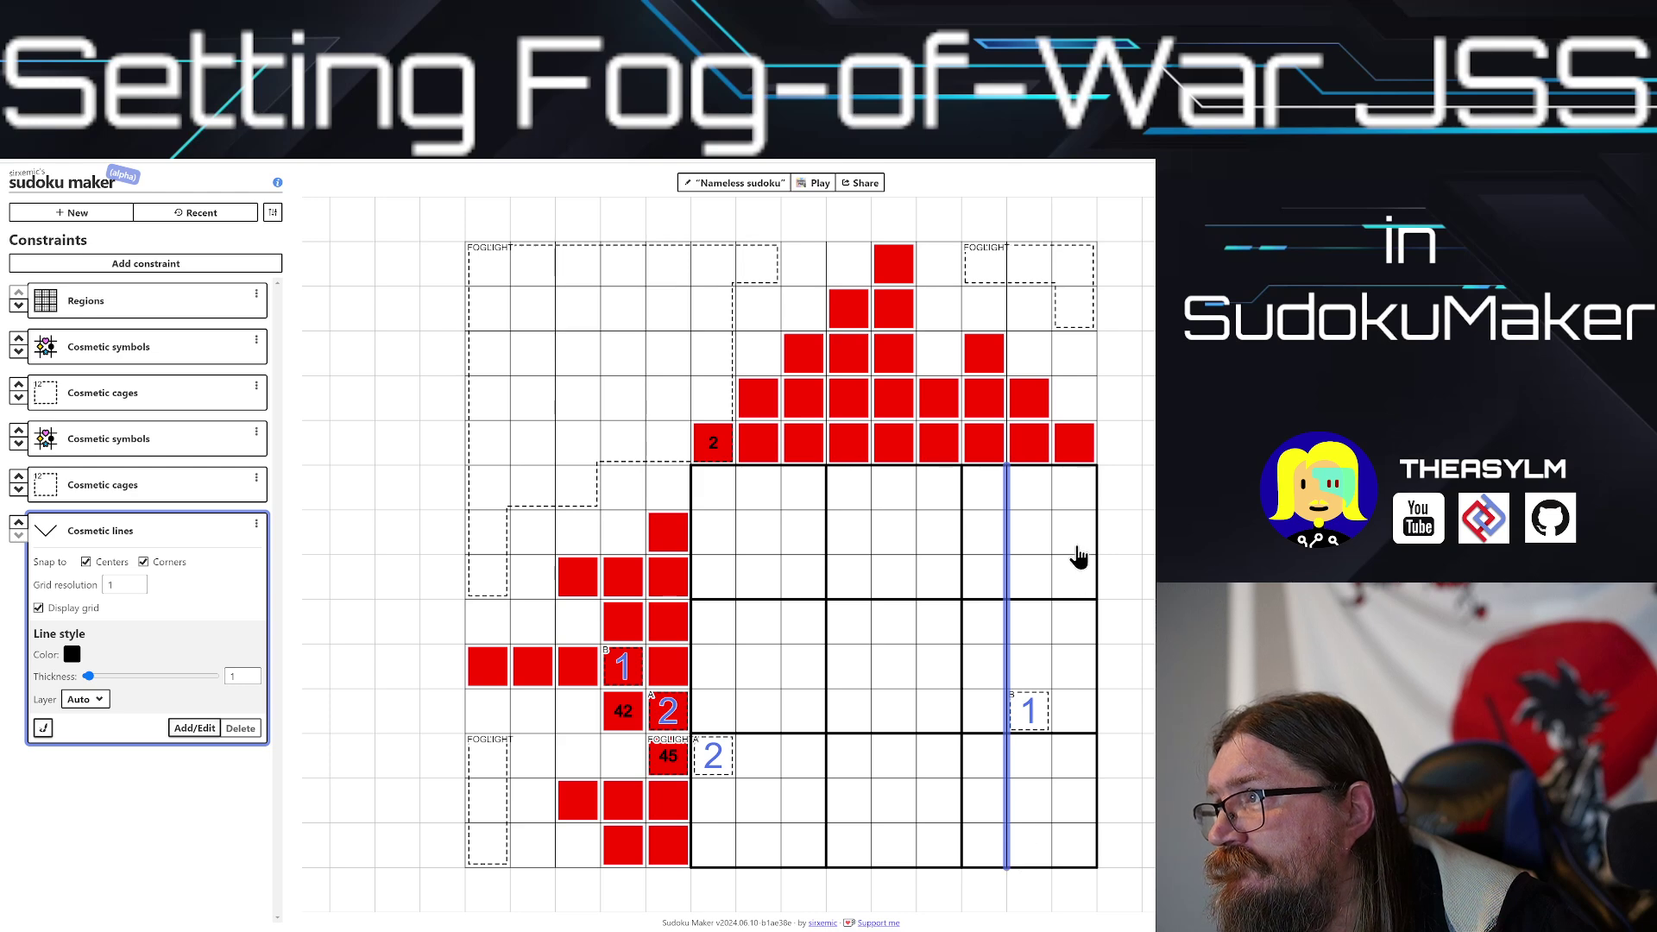
{"action": "left_click_drag", "start_coordinate": [1054, 483], "coordinate": [1055, 873]}
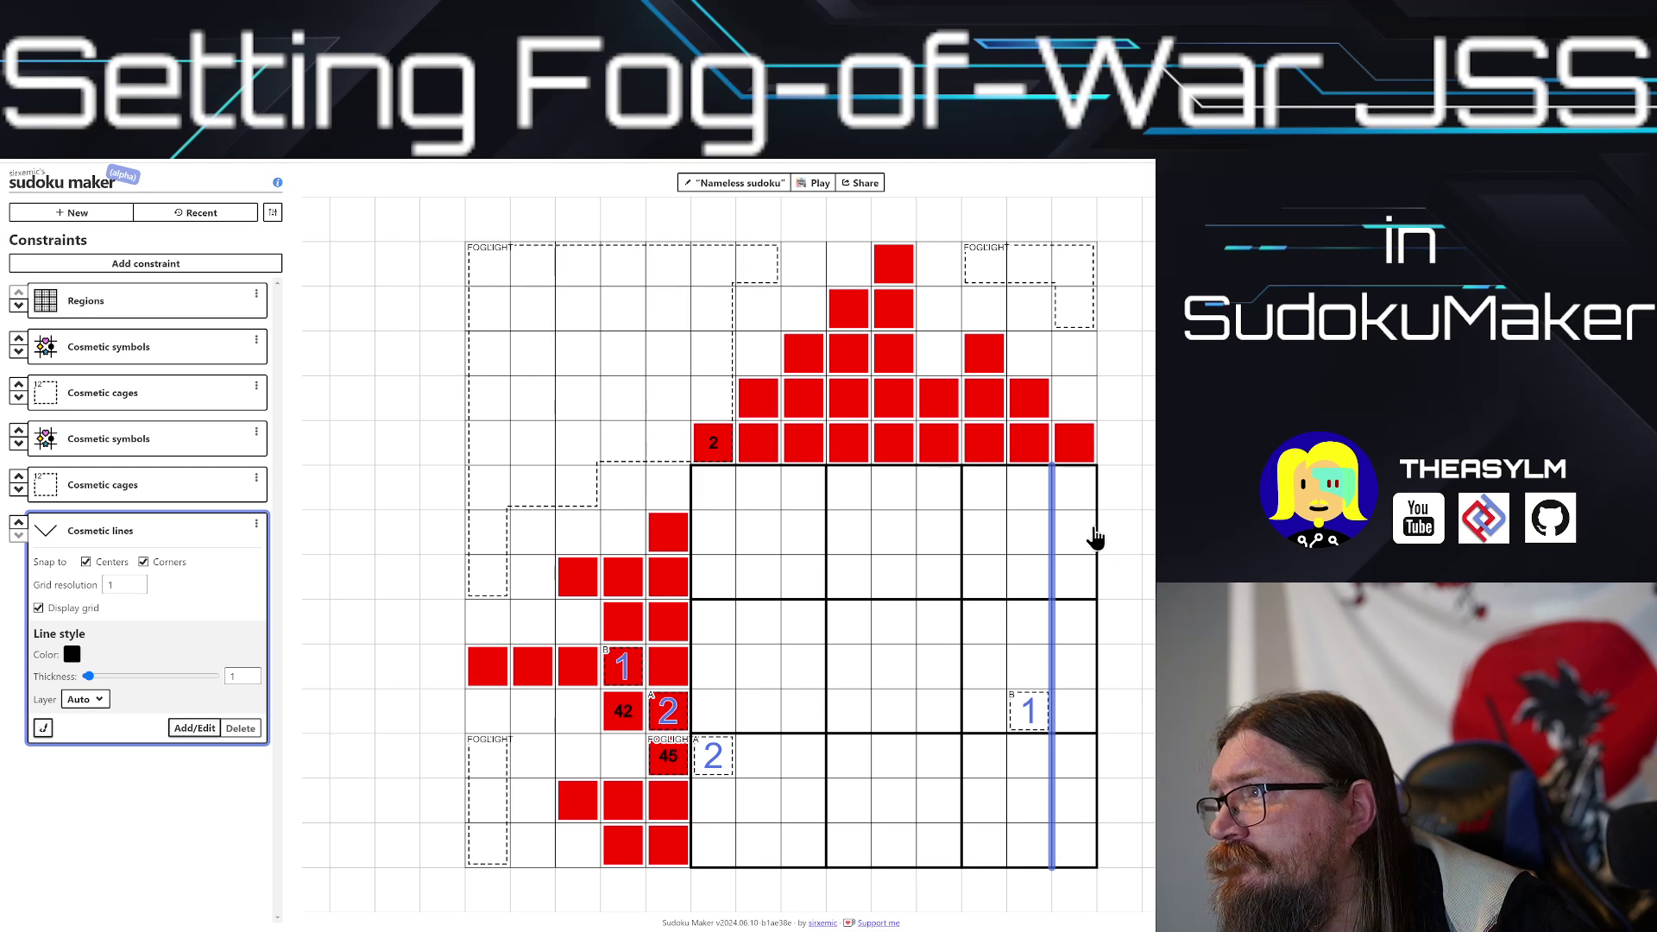
Step: Draw full-width horizontal cosmetic lines along the six thin row borders inside the 9×9 block
{"action": "mouse_move", "coordinate": [1094, 510]}
{"action": "left_mouse_down"}
{"action": "mouse_move", "coordinate": [1047, 528]}
{"action": "mouse_move", "coordinate": [693, 518]}
{"action": "mouse_move", "coordinate": [777, 573]}
{"action": "mouse_move", "coordinate": [1090, 567]}
{"action": "left_mouse_up"}
{"action": "mouse_move", "coordinate": [1094, 641]}
{"action": "left_mouse_down"}
{"action": "mouse_move", "coordinate": [696, 648]}
{"action": "mouse_move", "coordinate": [695, 700]}
{"action": "mouse_move", "coordinate": [1089, 695]}
{"action": "left_mouse_up"}
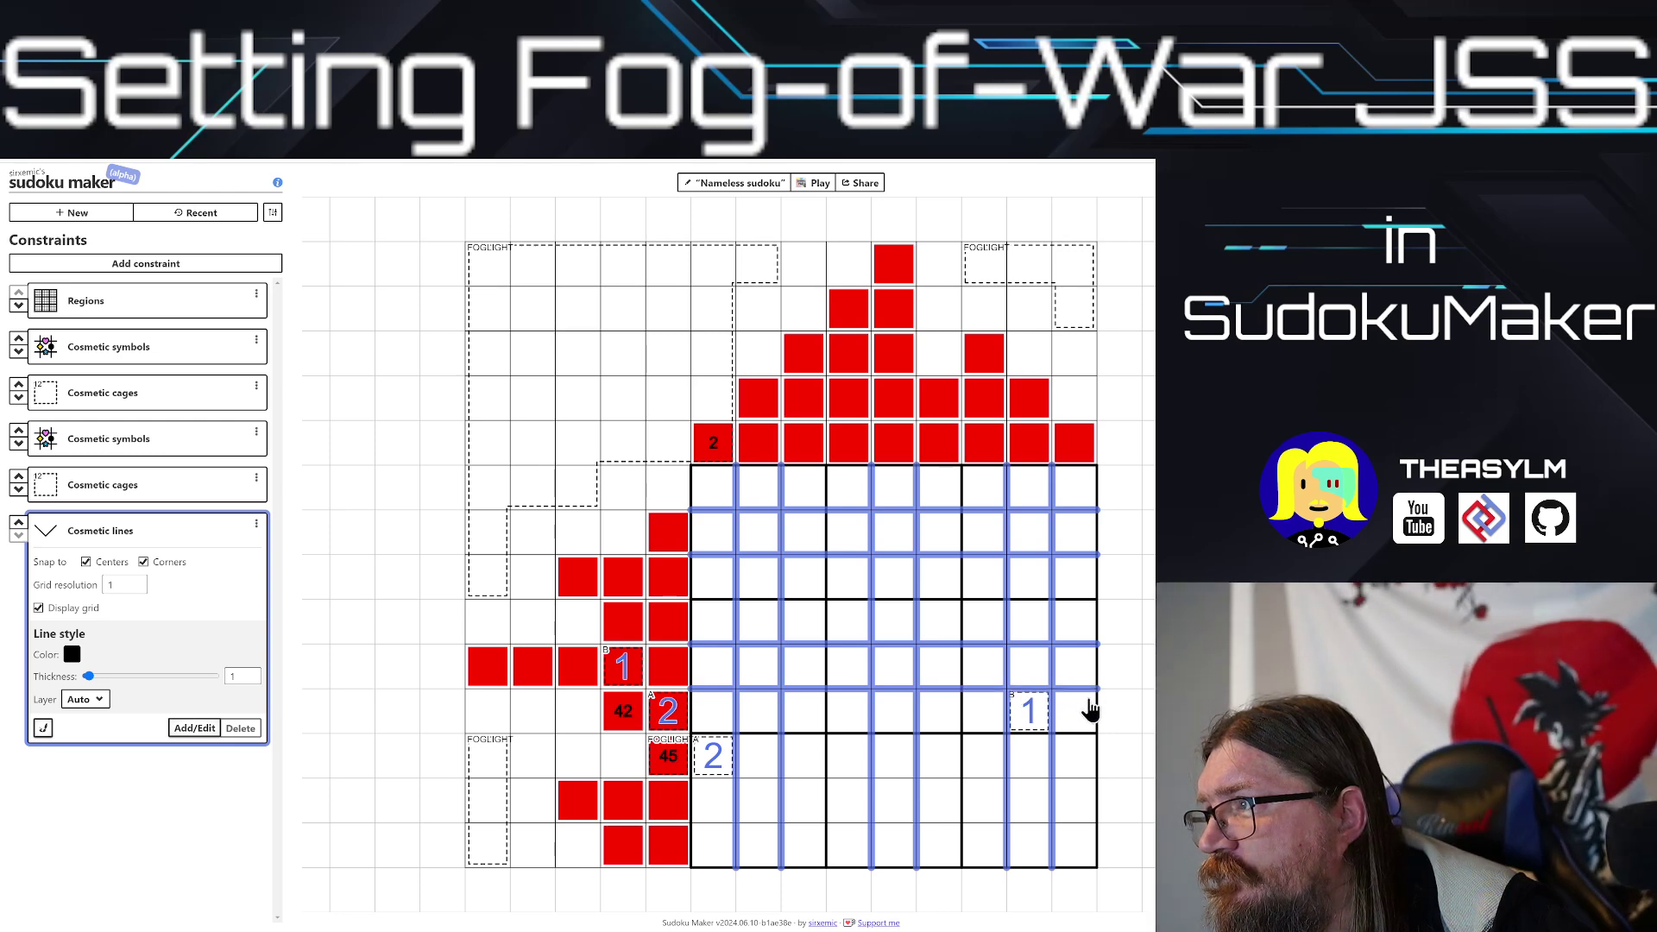
{"action": "mouse_move", "coordinate": [1092, 774]}
{"action": "left_mouse_down"}
{"action": "mouse_move", "coordinate": [721, 783]}
{"action": "mouse_move", "coordinate": [702, 791]}
{"action": "mouse_move", "coordinate": [699, 830]}
{"action": "mouse_move", "coordinate": [1097, 827]}
{"action": "left_mouse_up"}
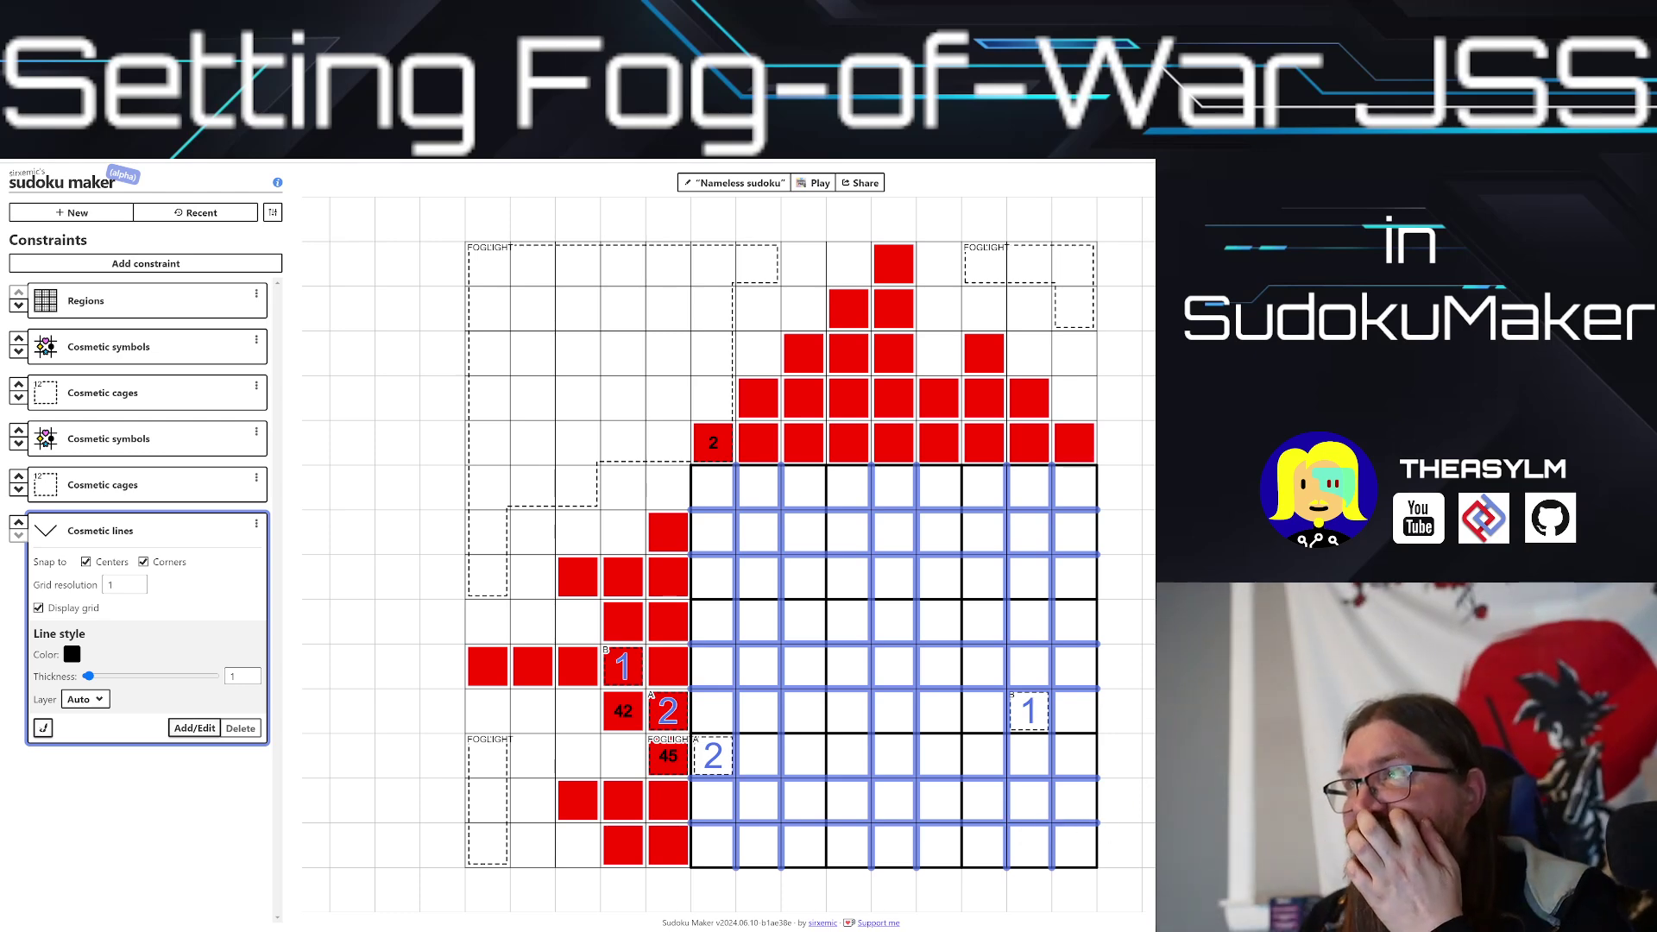
Step: Copy the puzzle's SudokuPad share link and start the puzzle from it in a new browser tab
{"action": "left_click", "coordinate": [861, 183]}
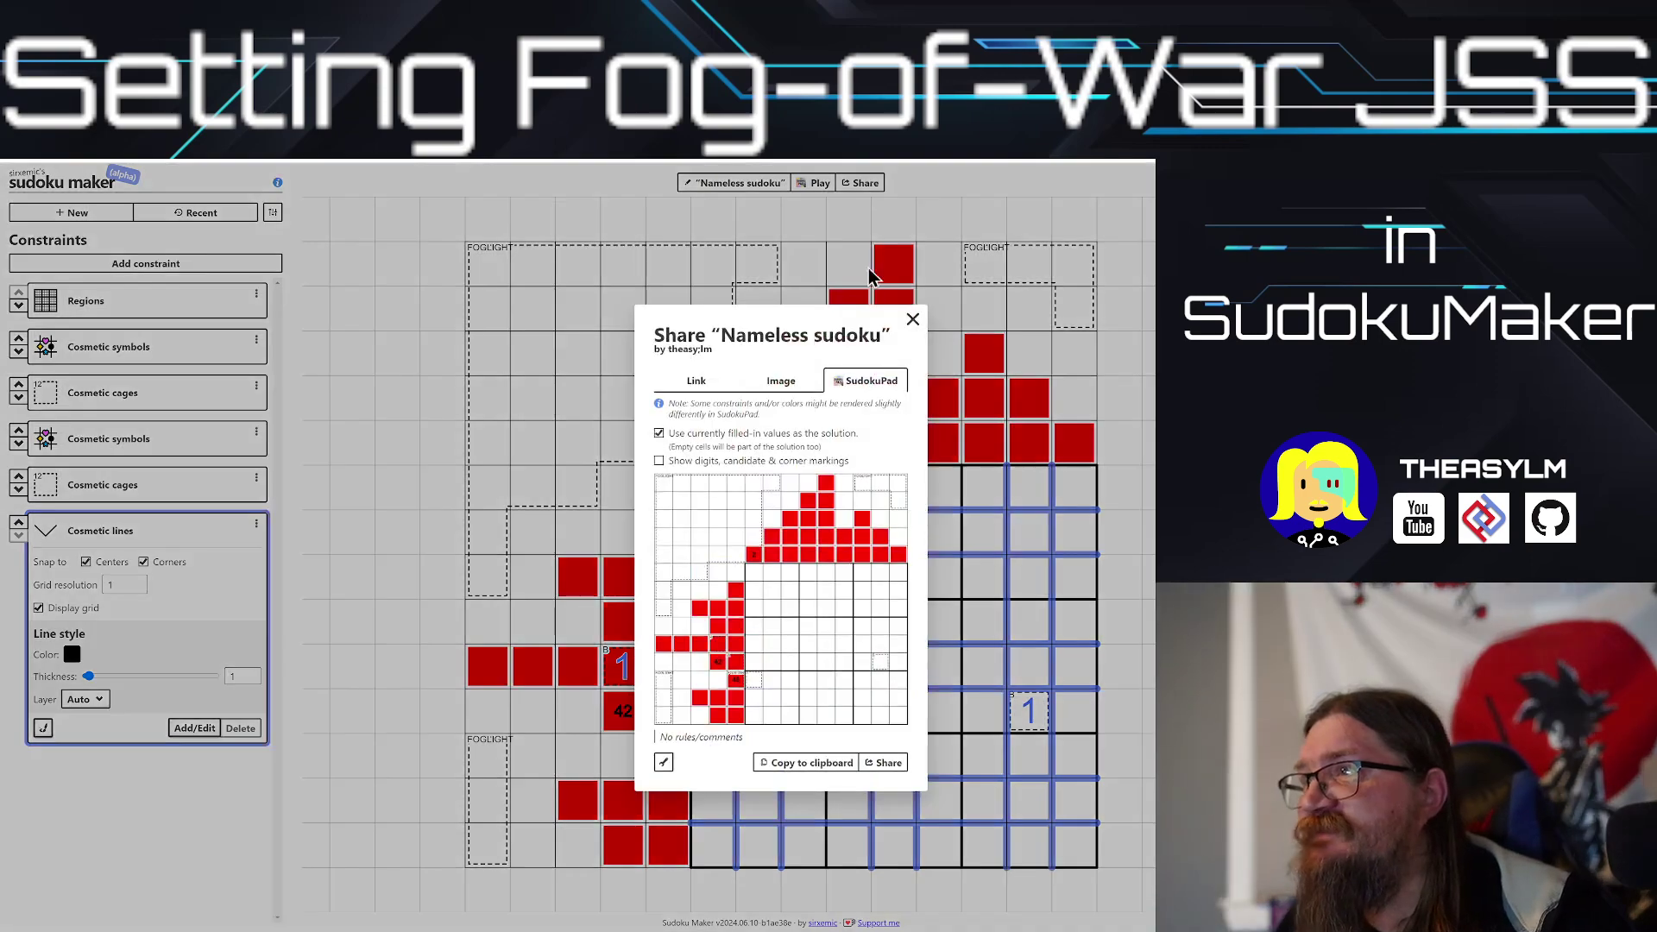
{"action": "left_click", "coordinate": [820, 766]}
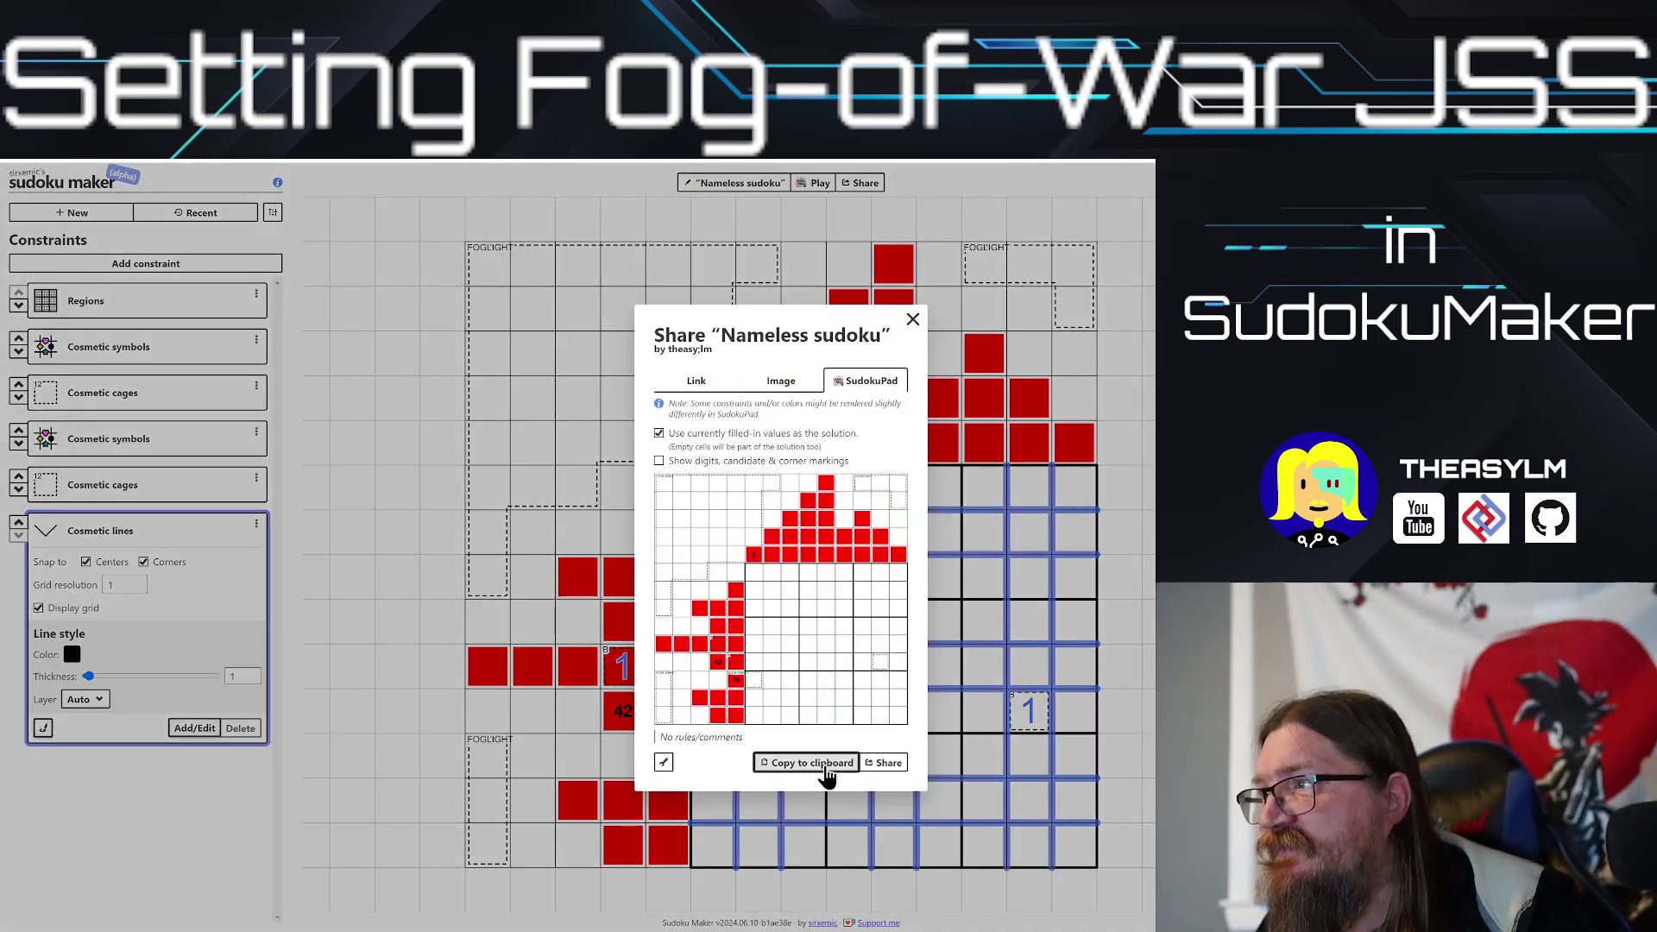
{"action": "key", "text": "ctrl+t"}
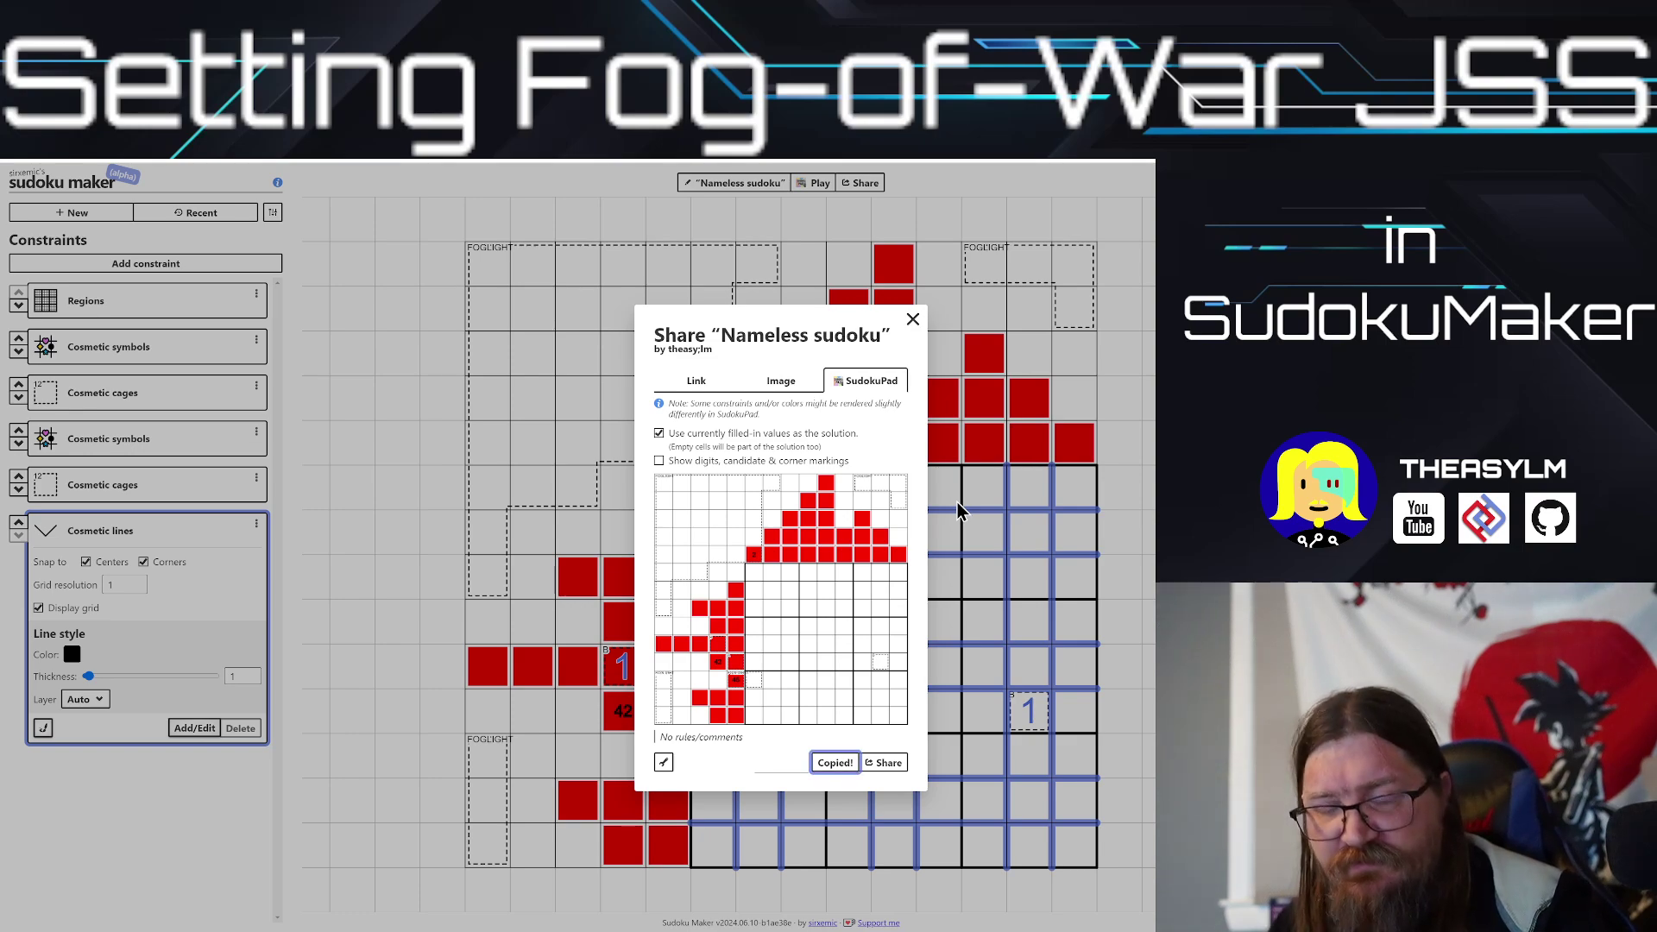
{"action": "left_click", "coordinate": [1113, 466]}
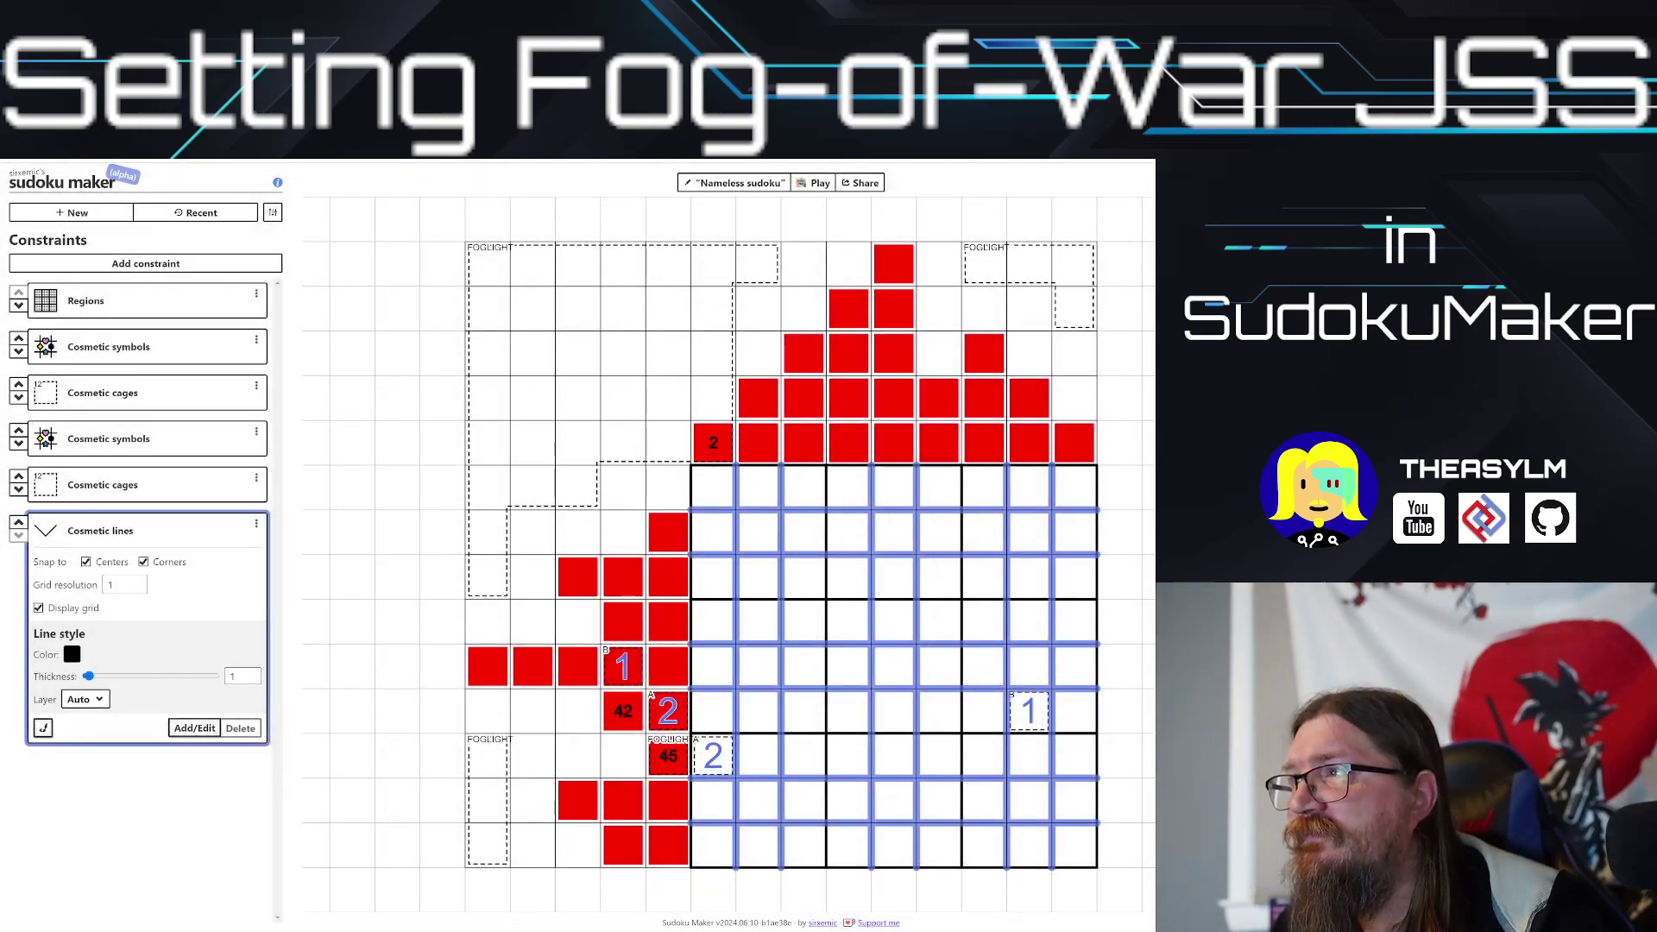
{"action": "key", "text": "ctrl+t"}
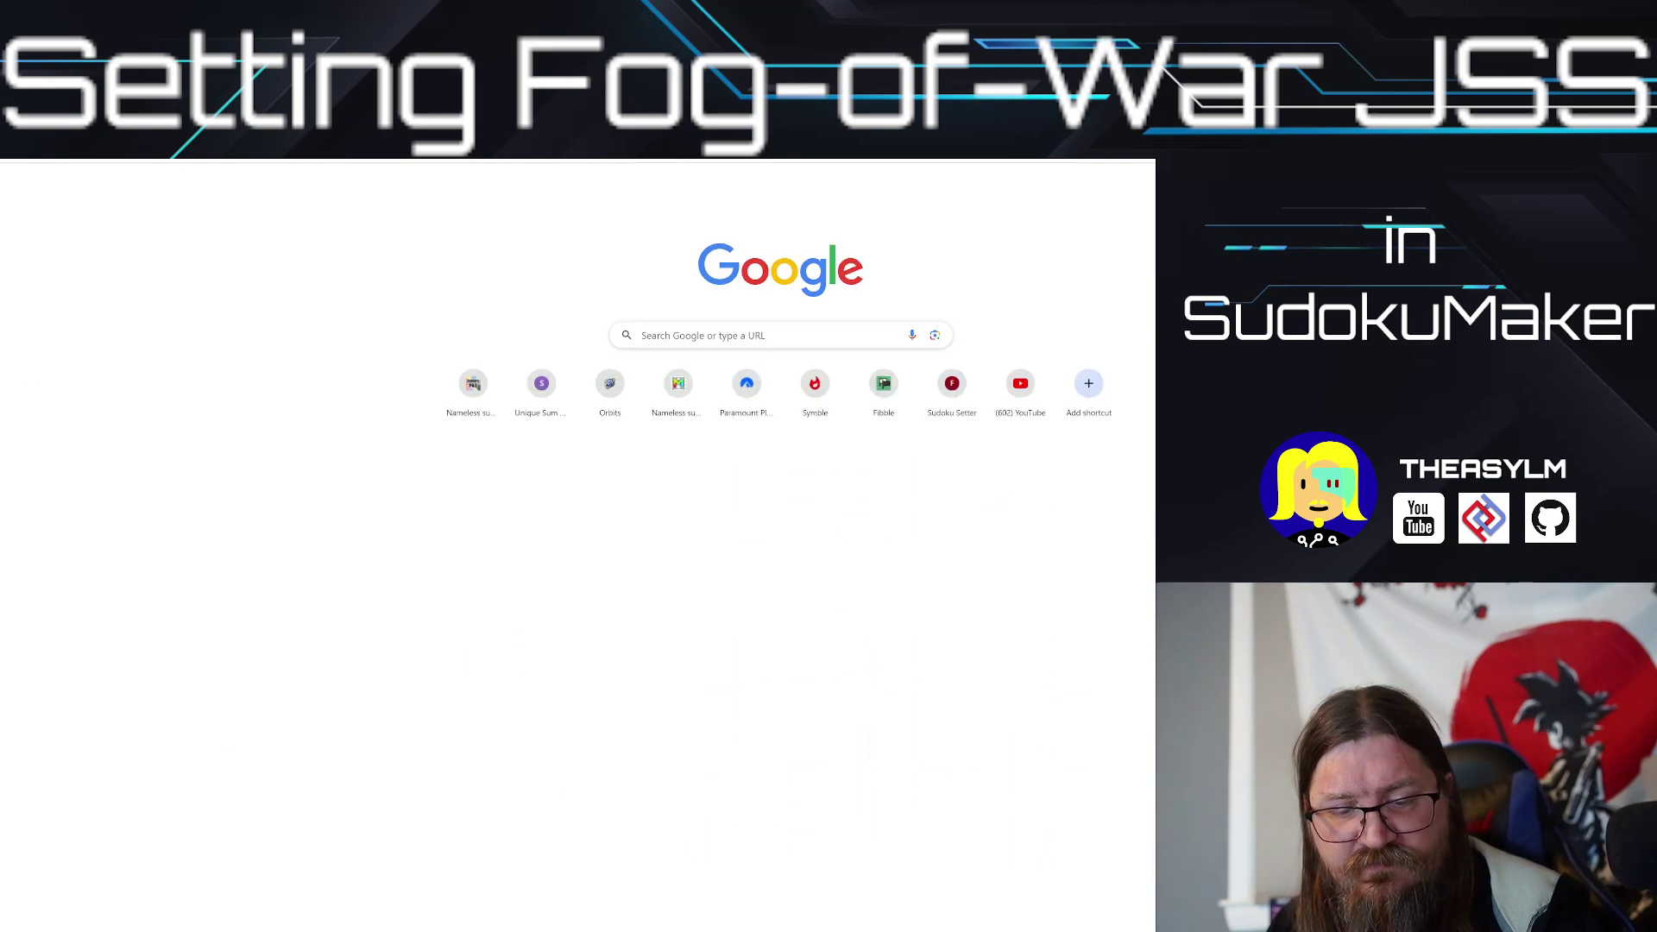
{"action": "key", "text": "ctrl+v"}
{"action": "key", "text": "Return"}
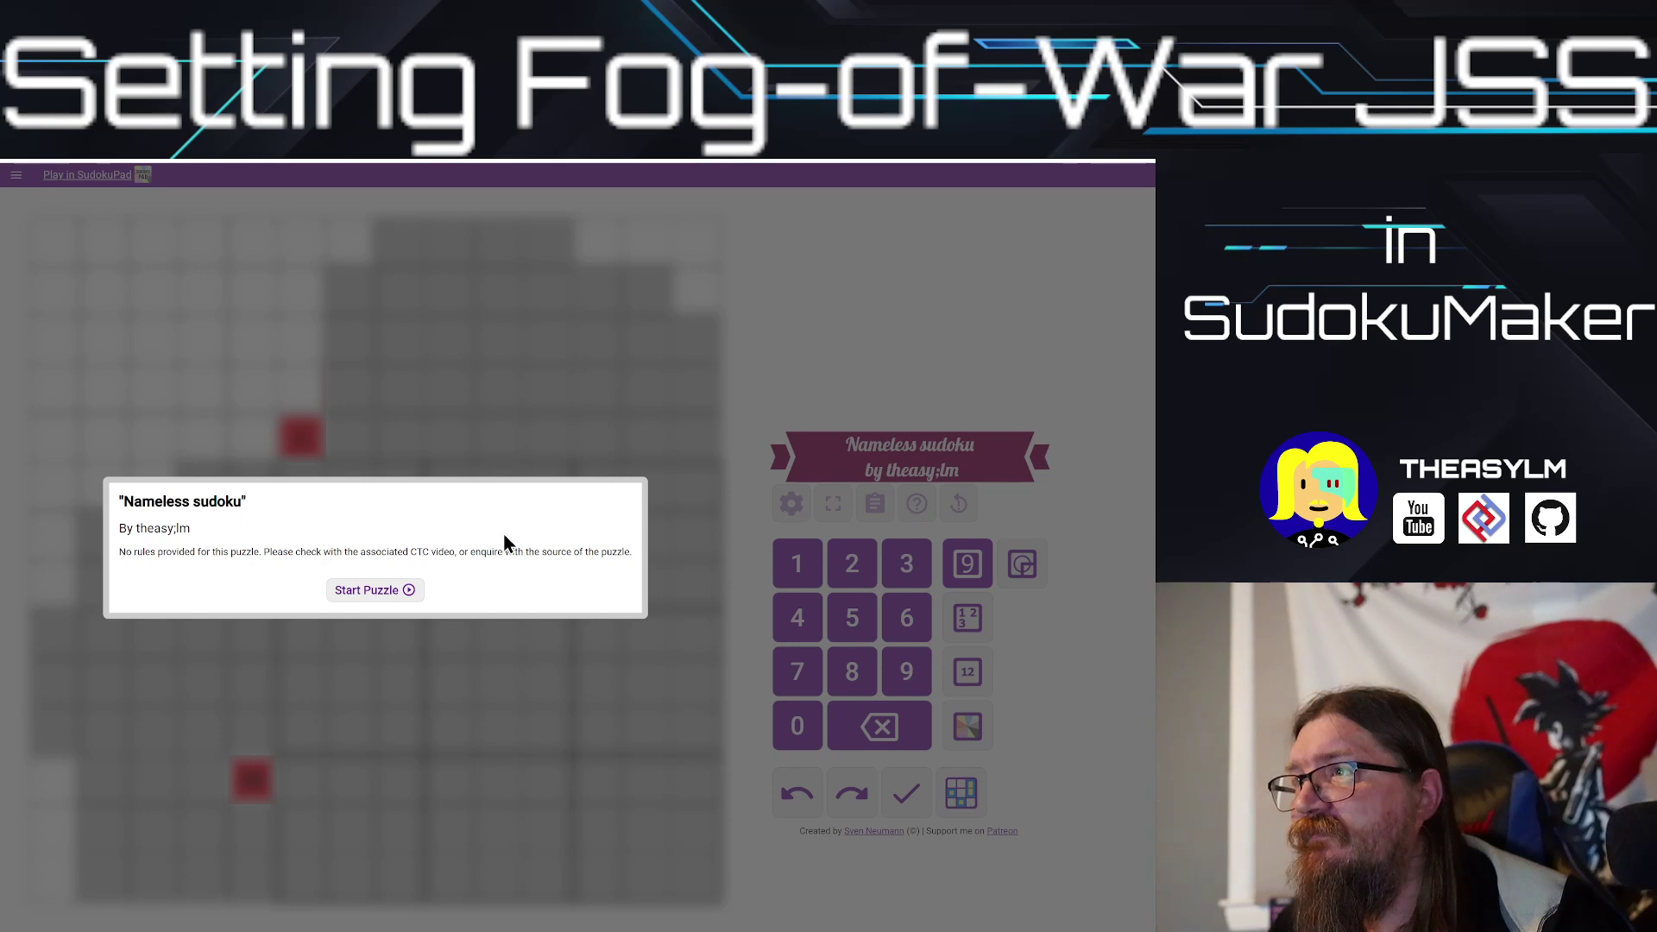
{"action": "left_click", "coordinate": [385, 590]}
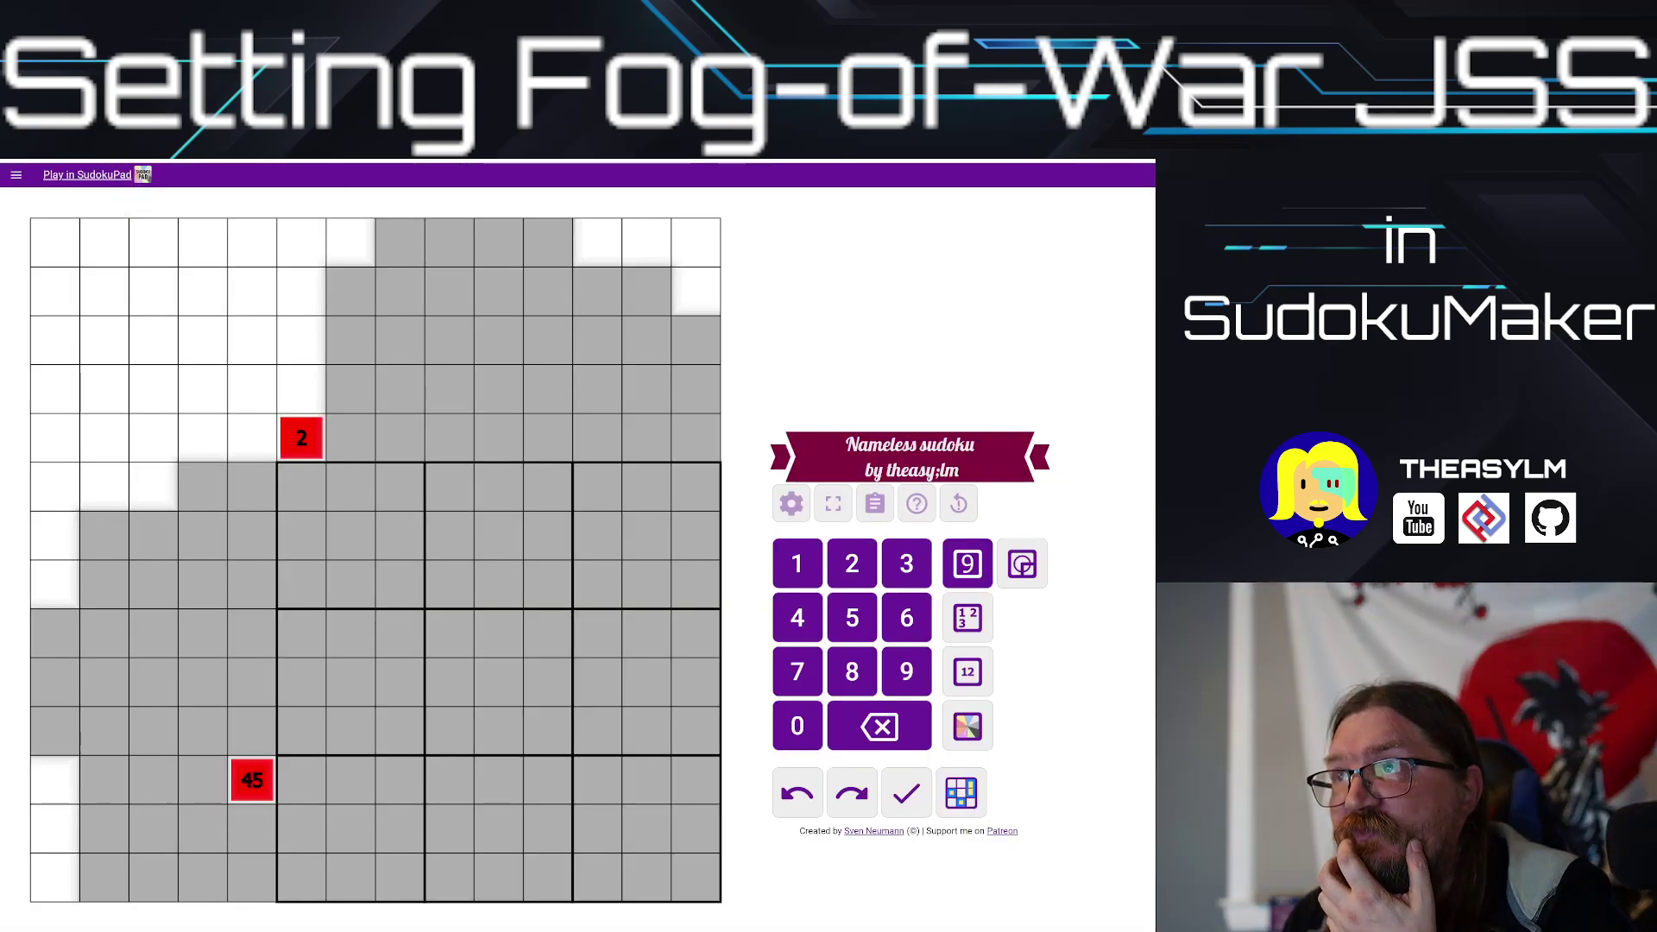
Step: Reload the puzzle with ?setting-nogrid=1 appended to its web address and start it
{"action": "key", "text": "ctrl+l"}
{"action": "type", "text": "https://sudokupad.app/1c01hoabha?"}
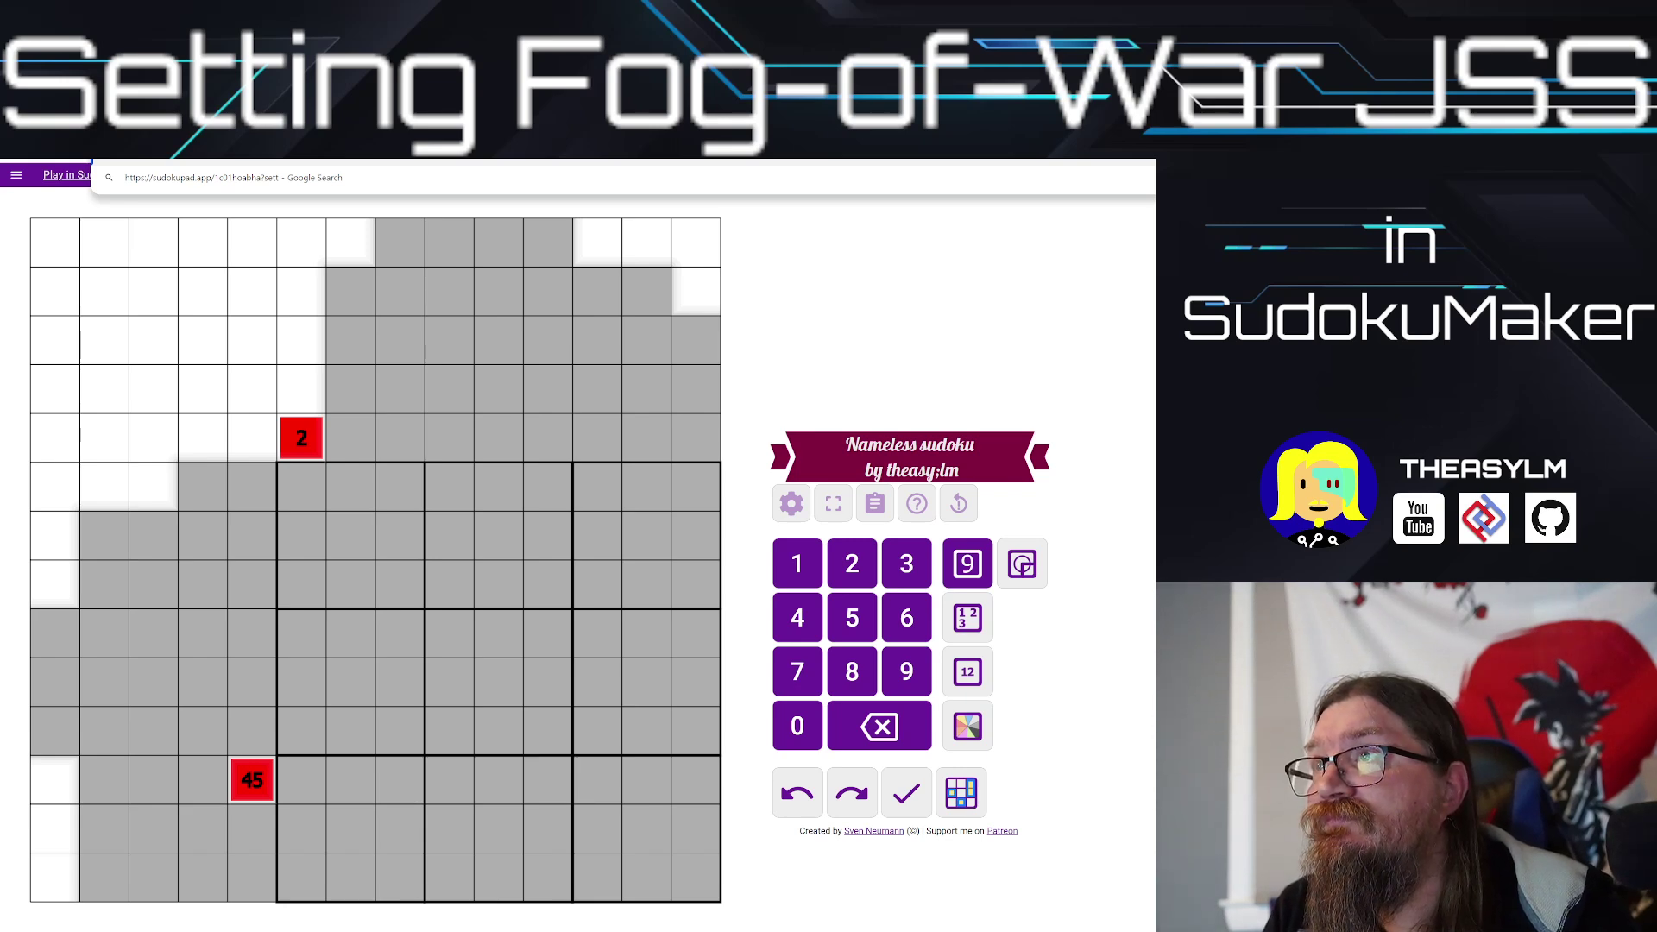
{"action": "type", "text": "setting-"}
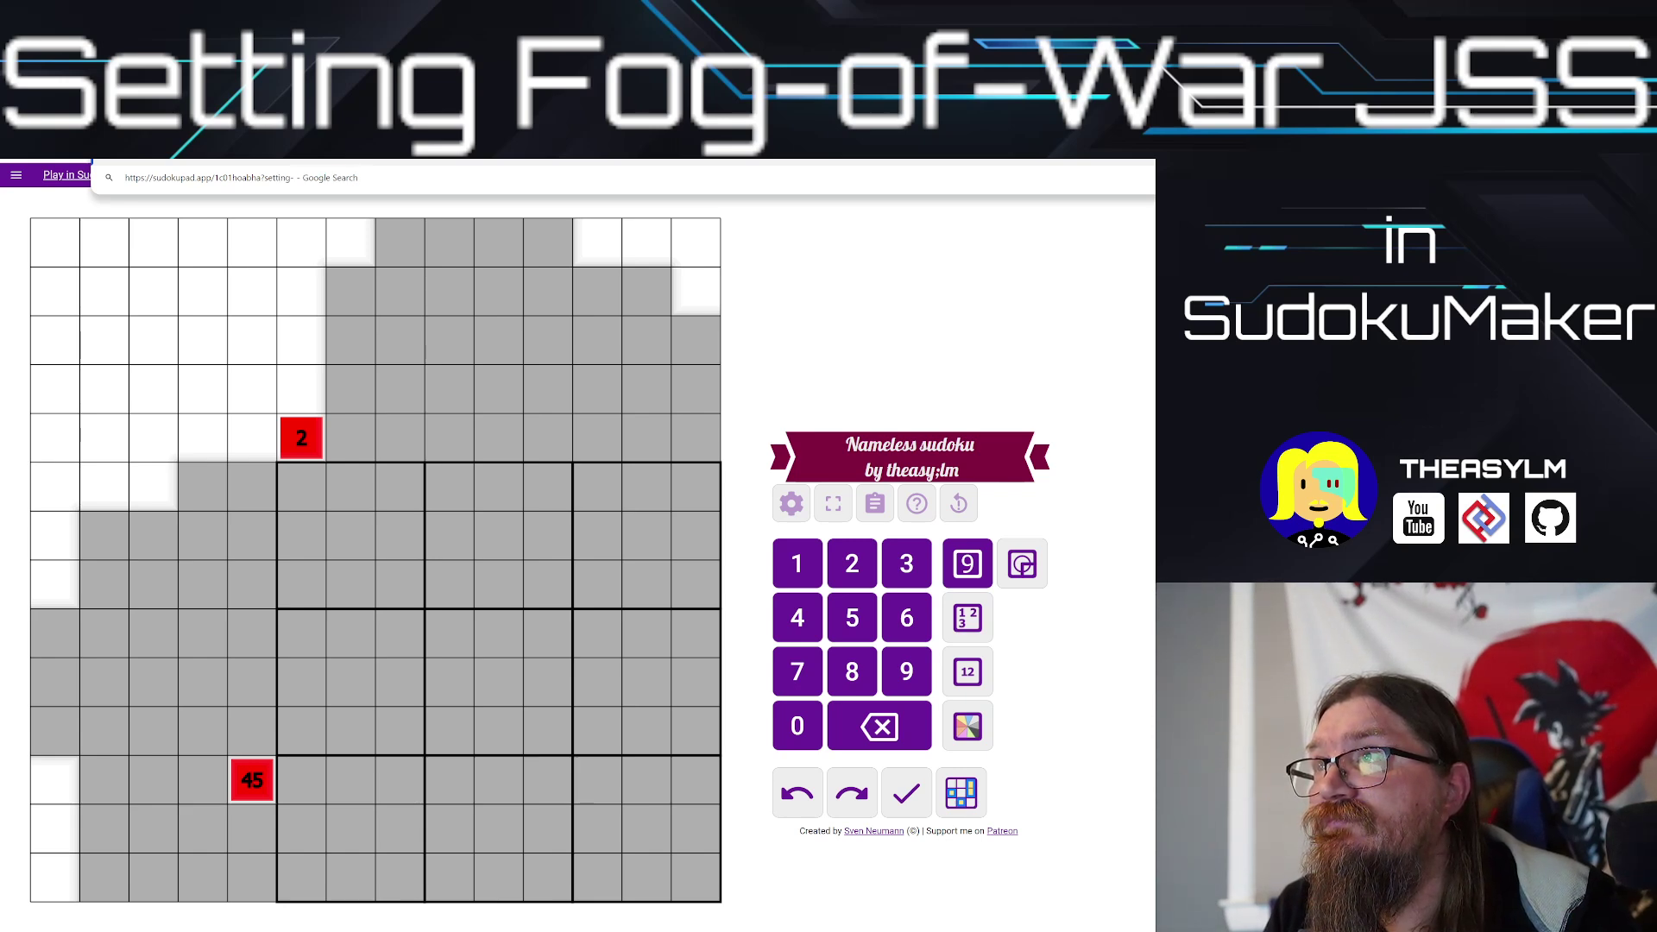
{"action": "type", "text": "nogrid=1"}
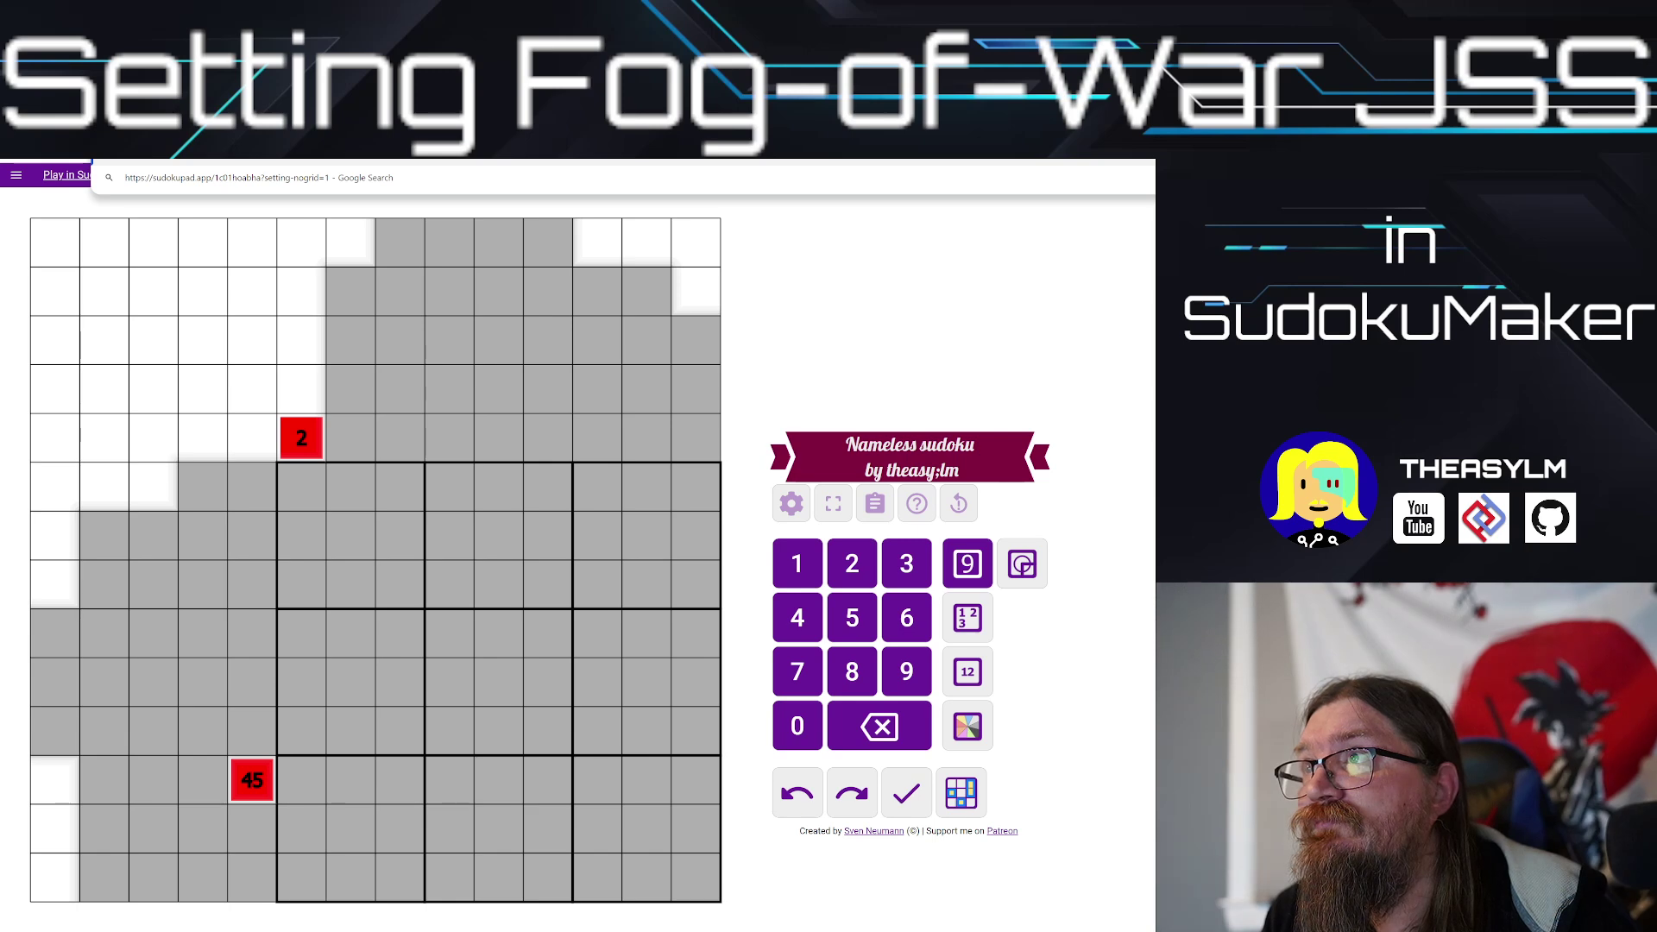
{"action": "key", "text": "Return"}
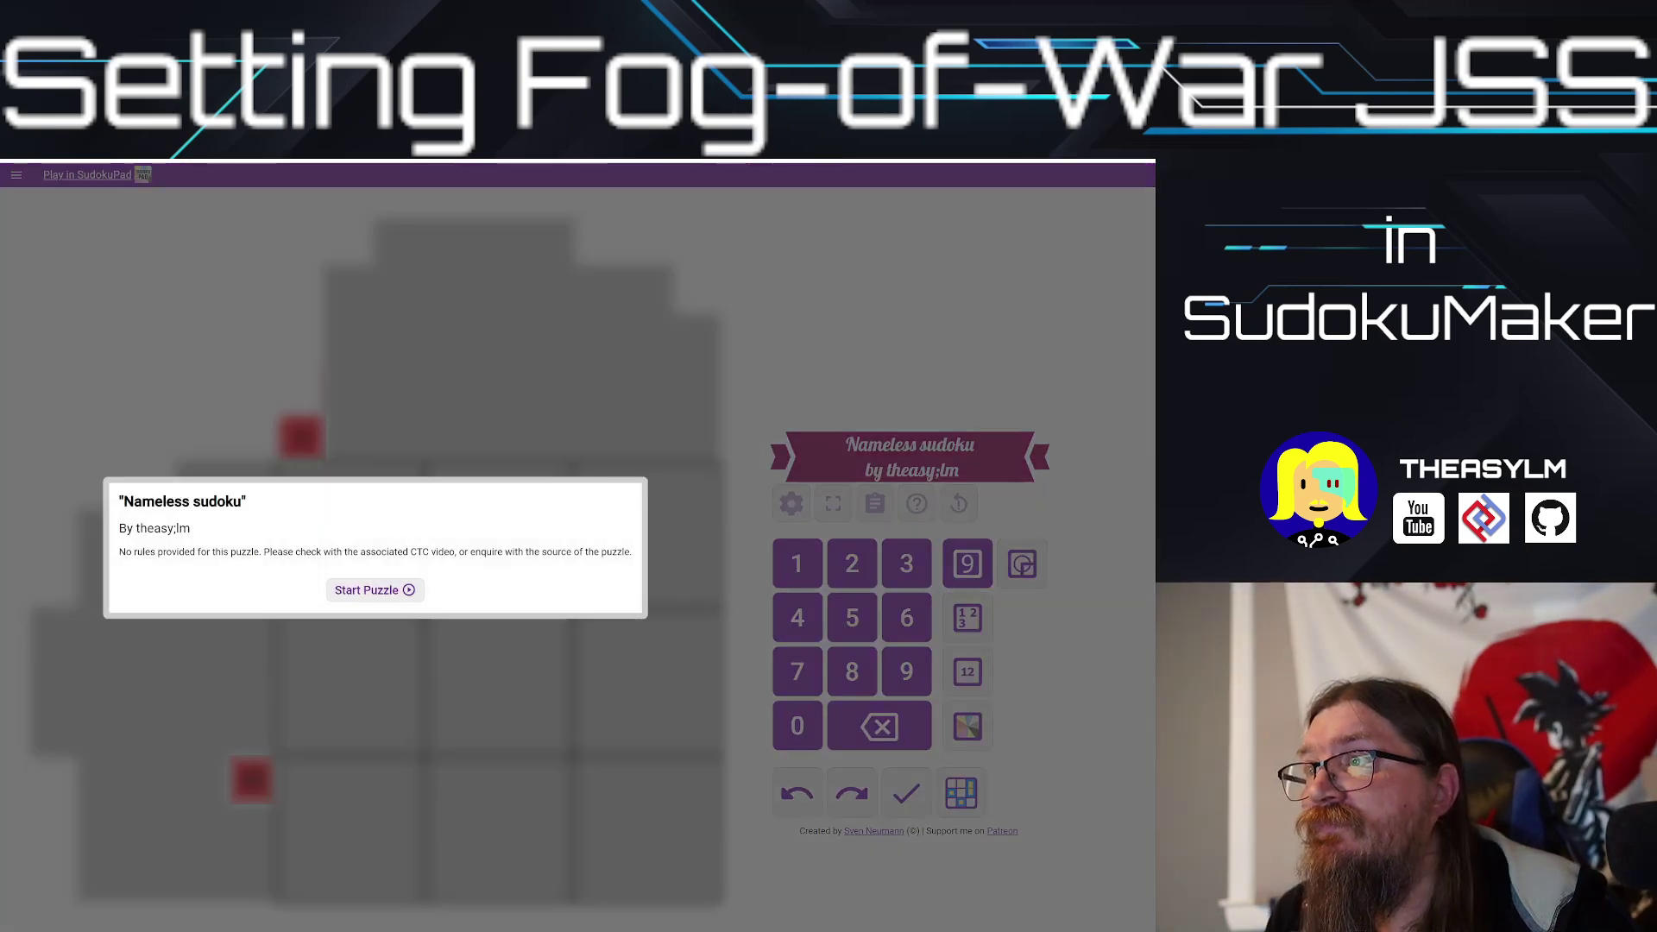
{"action": "left_click", "coordinate": [402, 590]}
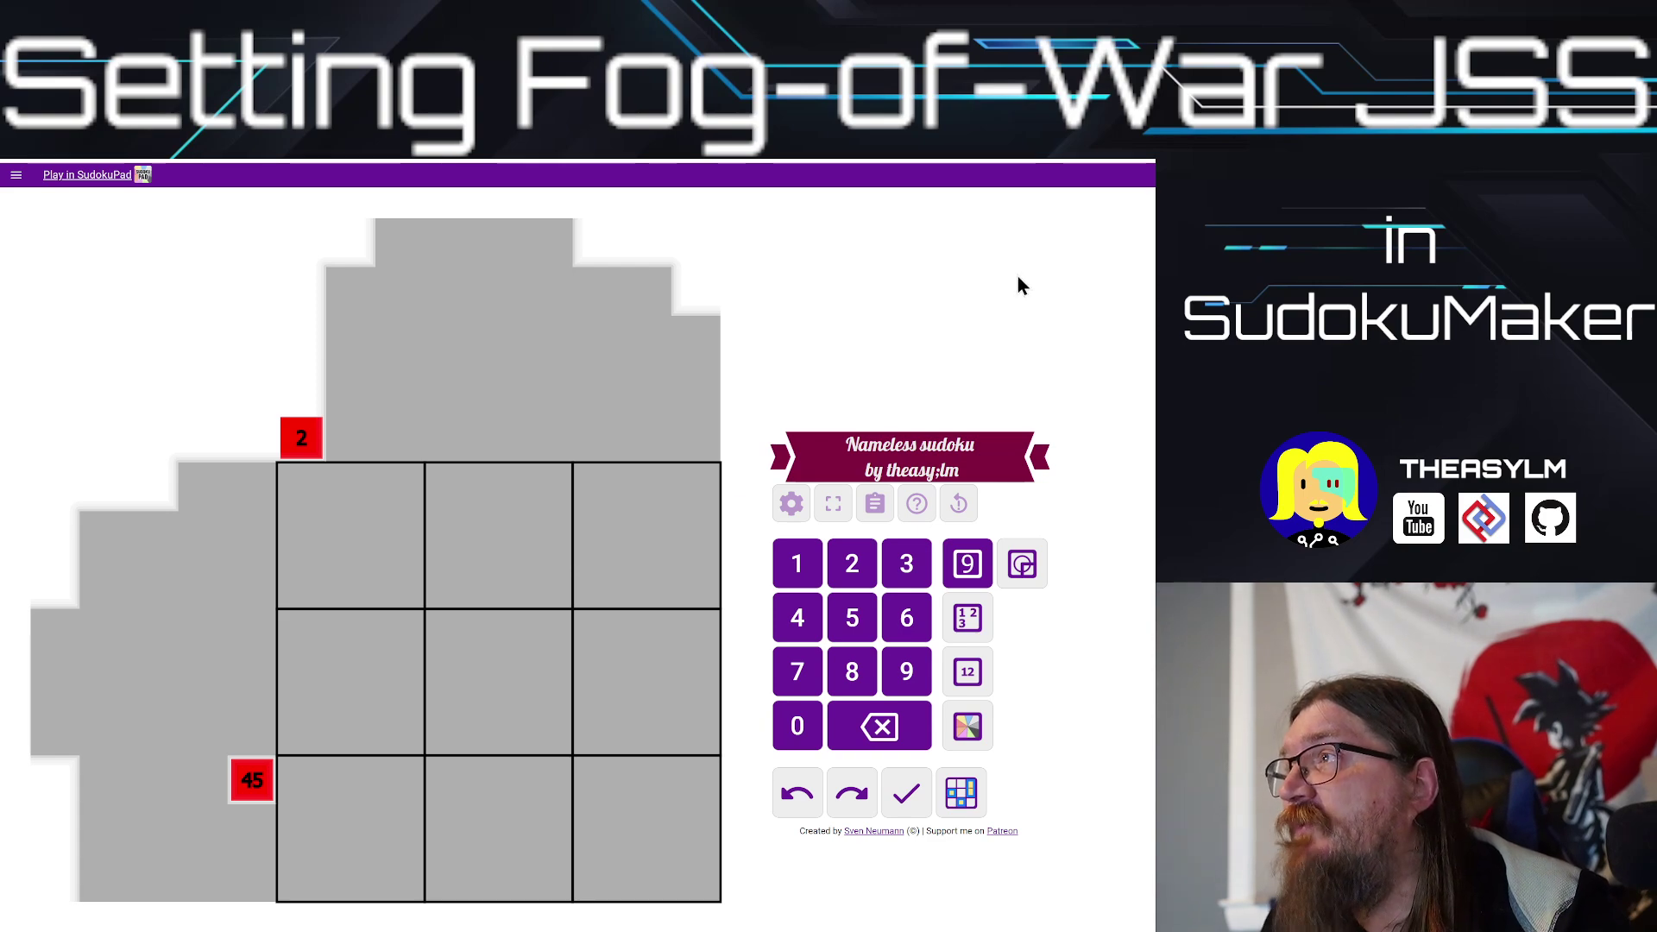
Step: Open the SudokuPad Penpa Converter site in a new browser tab
{"action": "key", "text": "ctrl+t"}
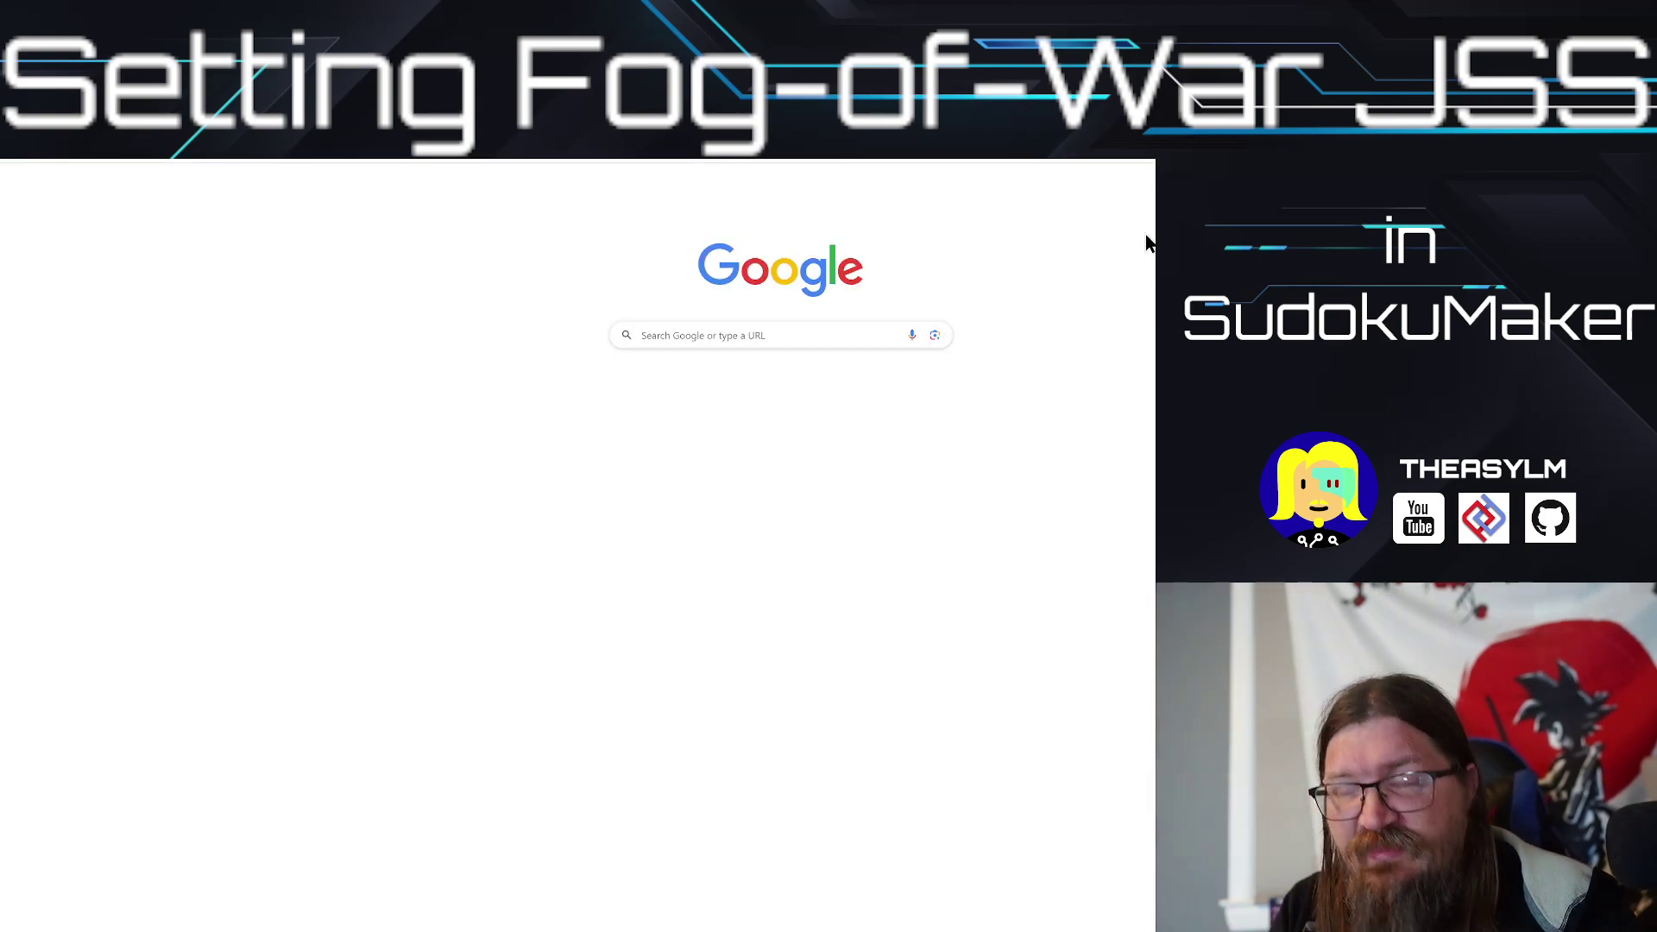
{"action": "type", "text": "ma"}
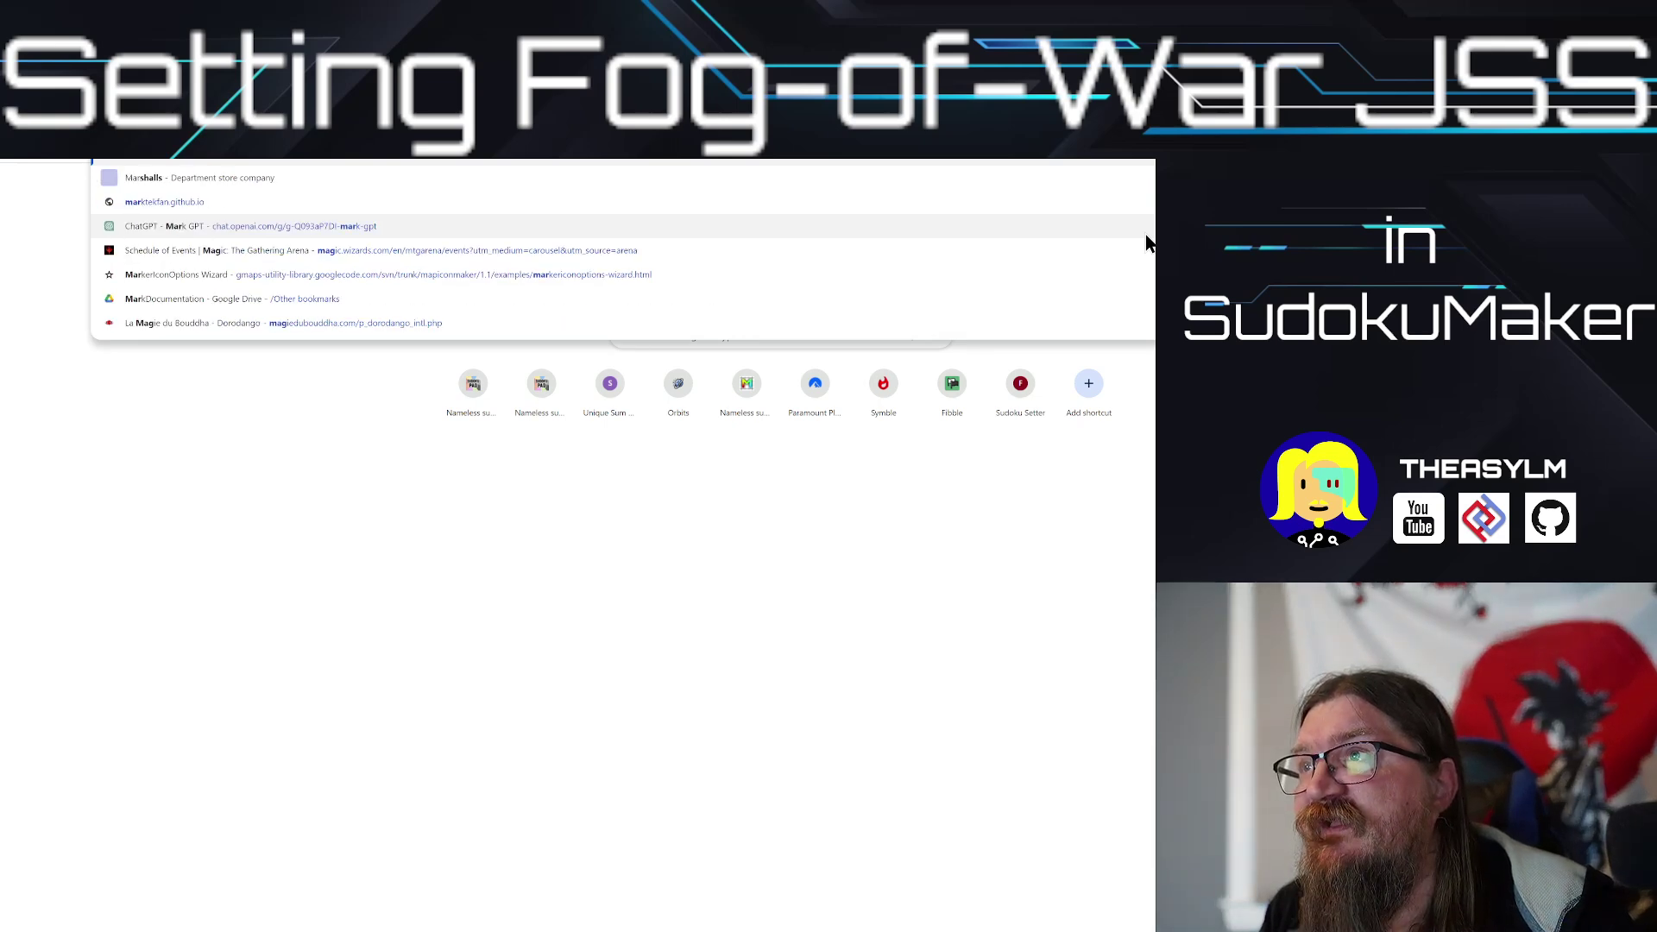
{"action": "key", "text": "Up"}
{"action": "key", "text": "Up"}
{"action": "key", "text": "Up"}
{"action": "key", "text": "Up"}
{"action": "key", "text": "Up"}
{"action": "key", "text": "Up"}
{"action": "key", "text": "Up"}
{"action": "key", "text": "Up"}
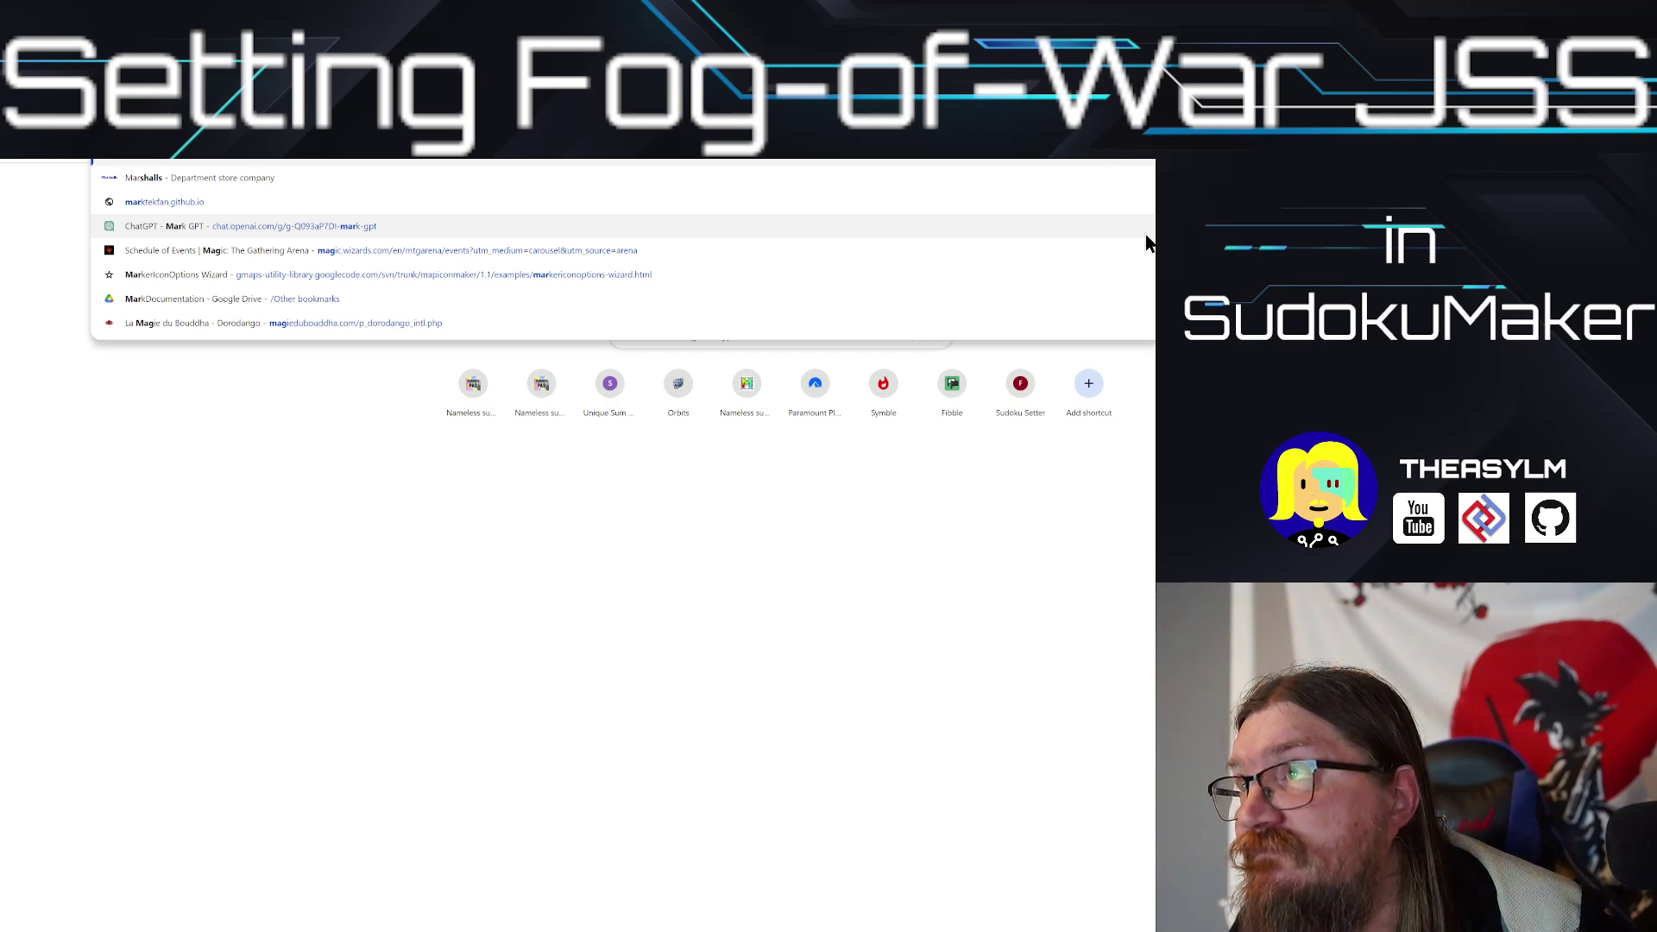
{"action": "key", "text": "Return"}
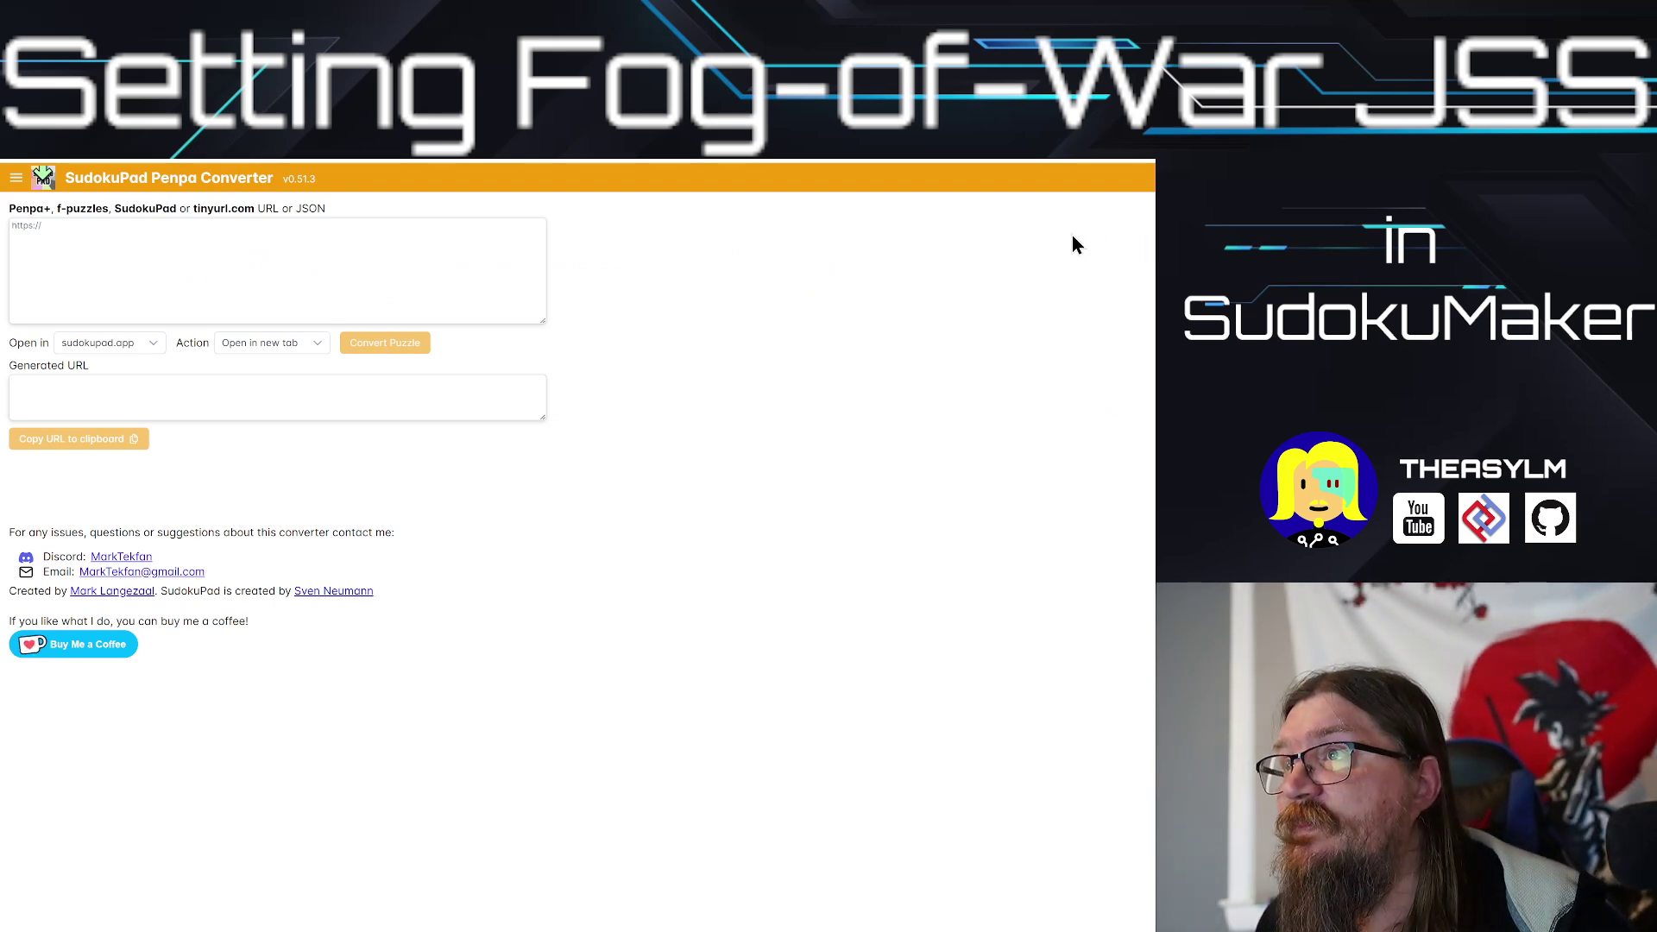
Step: Convert the puzzle's SudokuPad link to JSON in the converter
{"action": "left_click", "coordinate": [194, 257]}
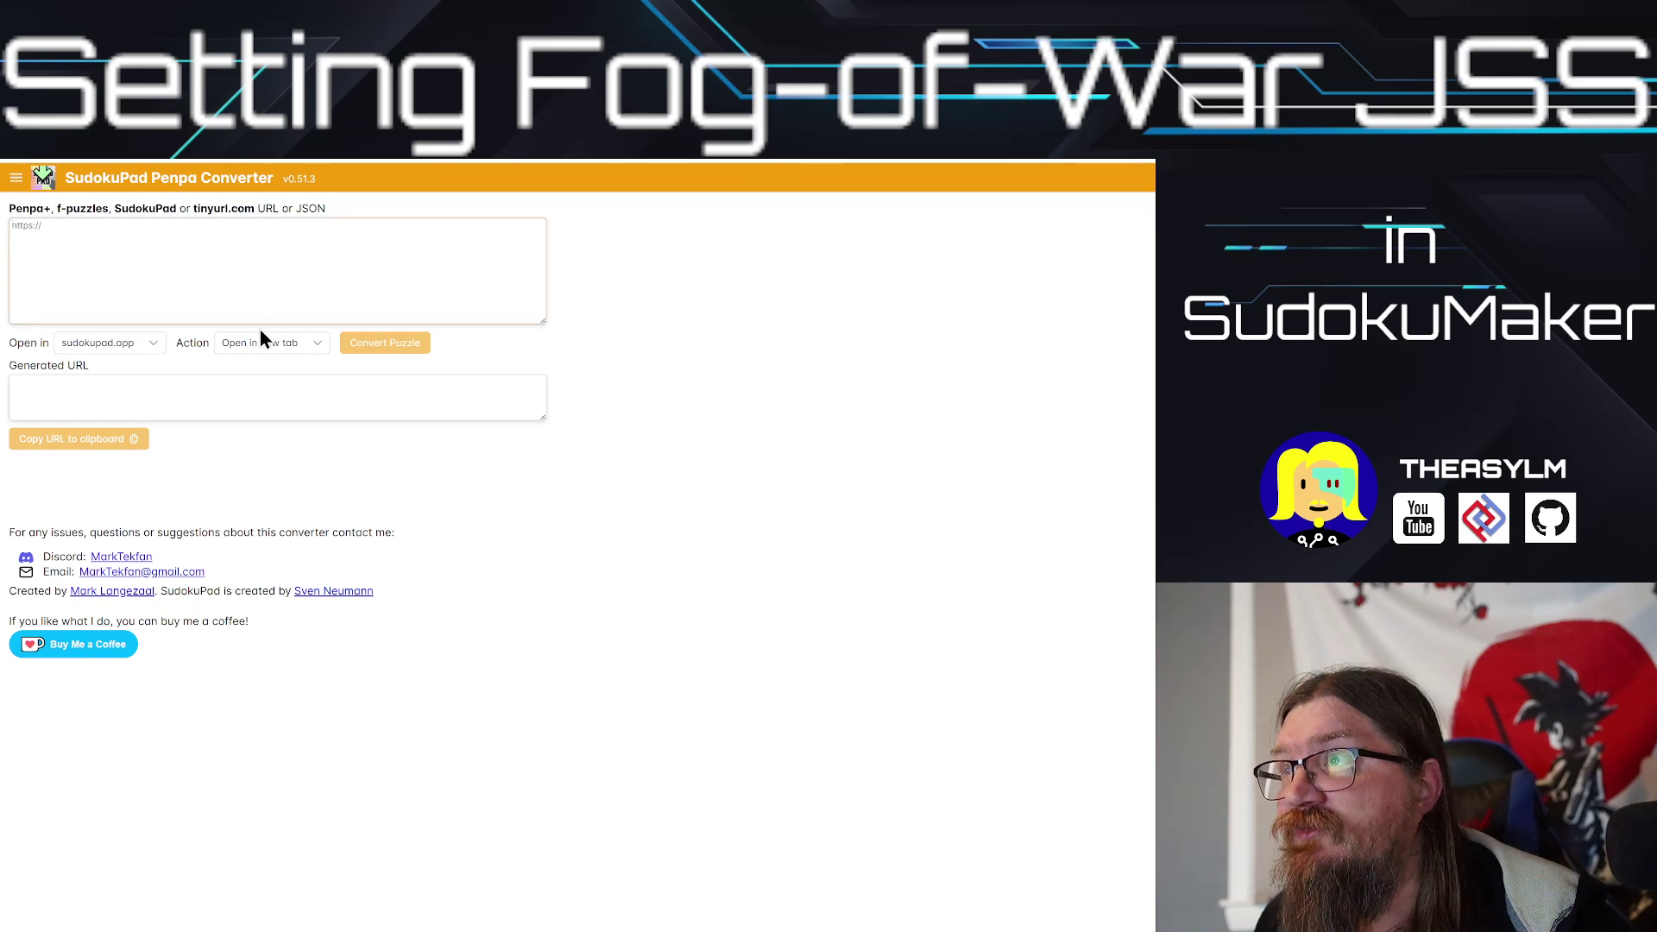
{"action": "type", "text": "https://sudokupad.app/1c01hoabho"}
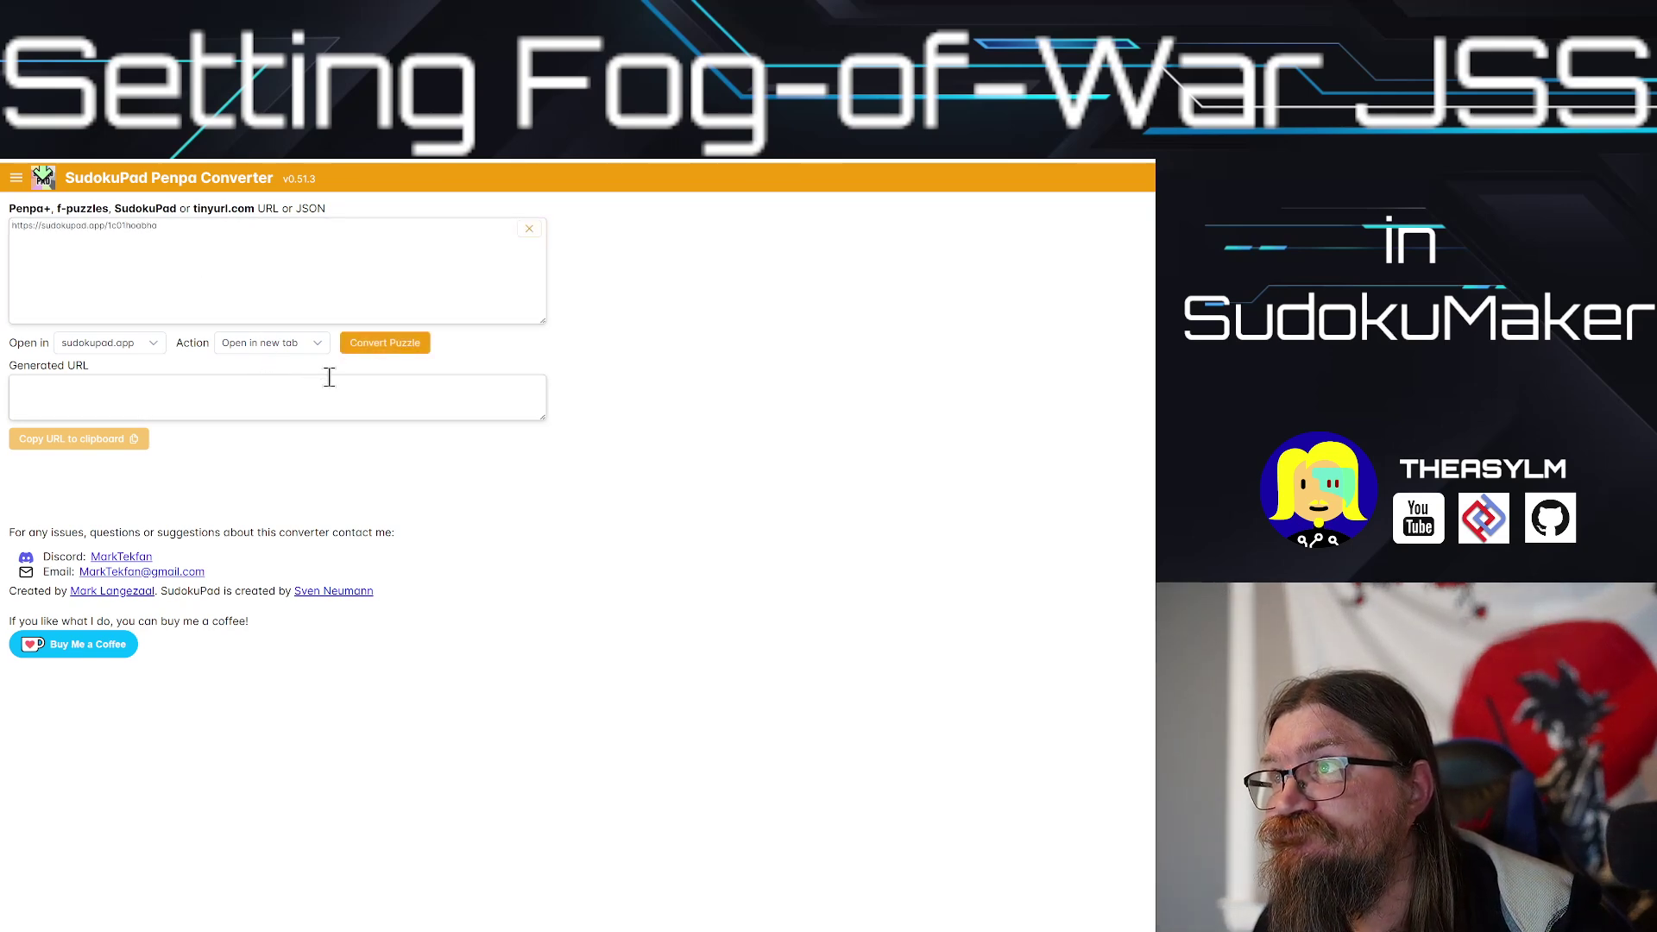
{"action": "left_click", "coordinate": [309, 345]}
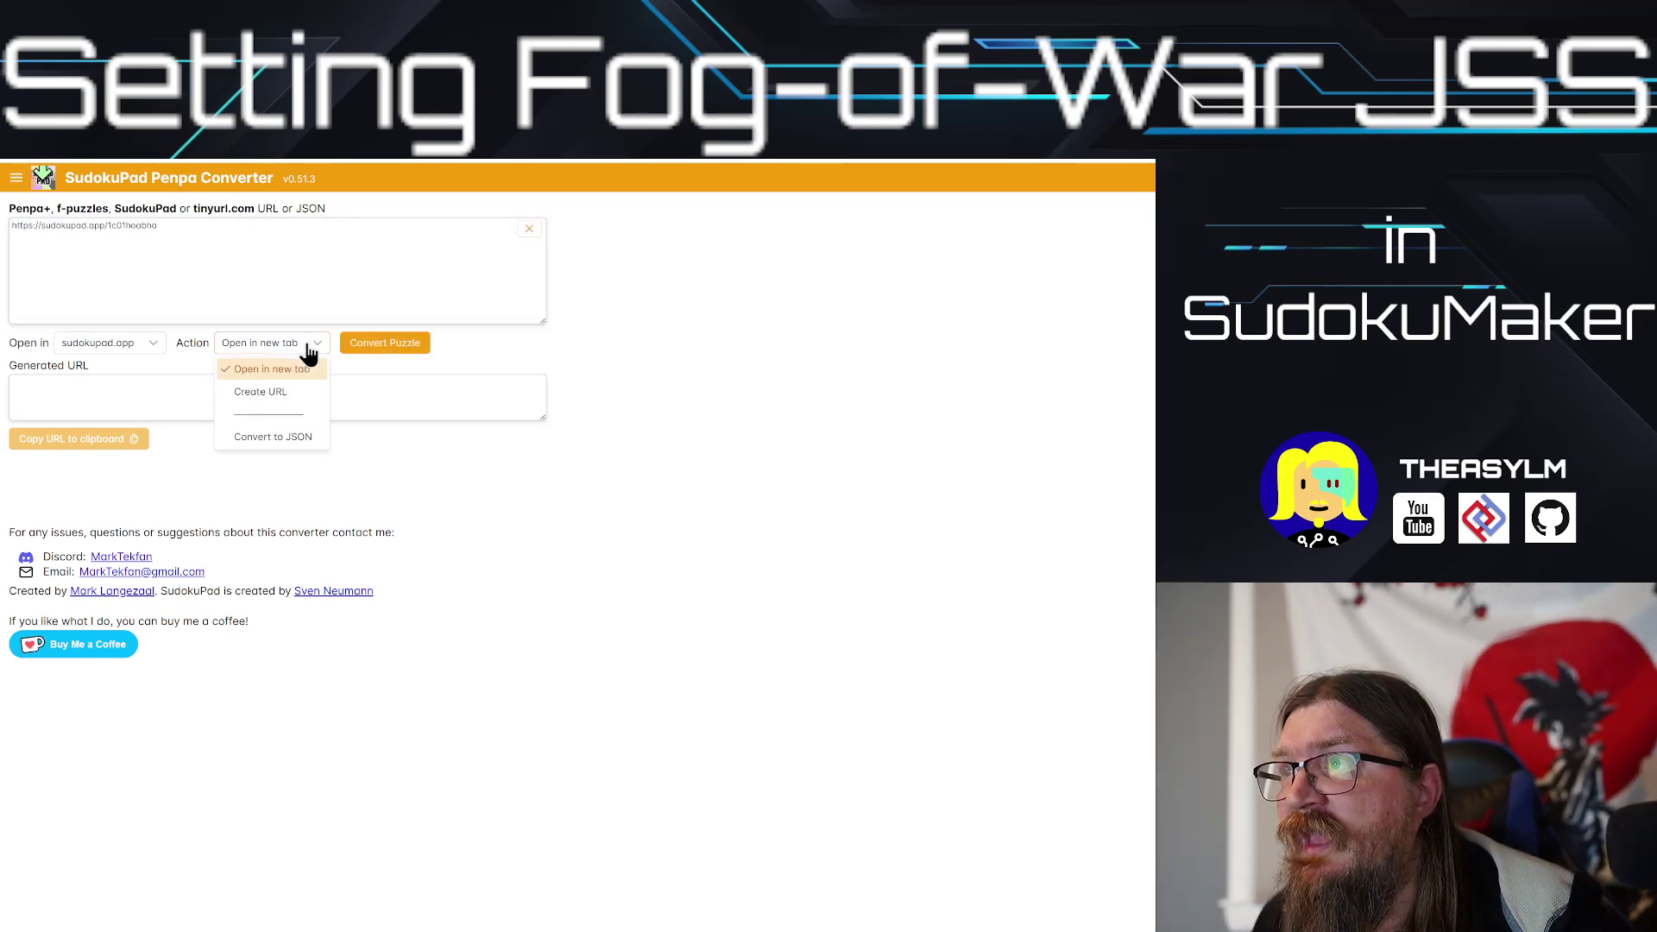
{"action": "left_click", "coordinate": [275, 437]}
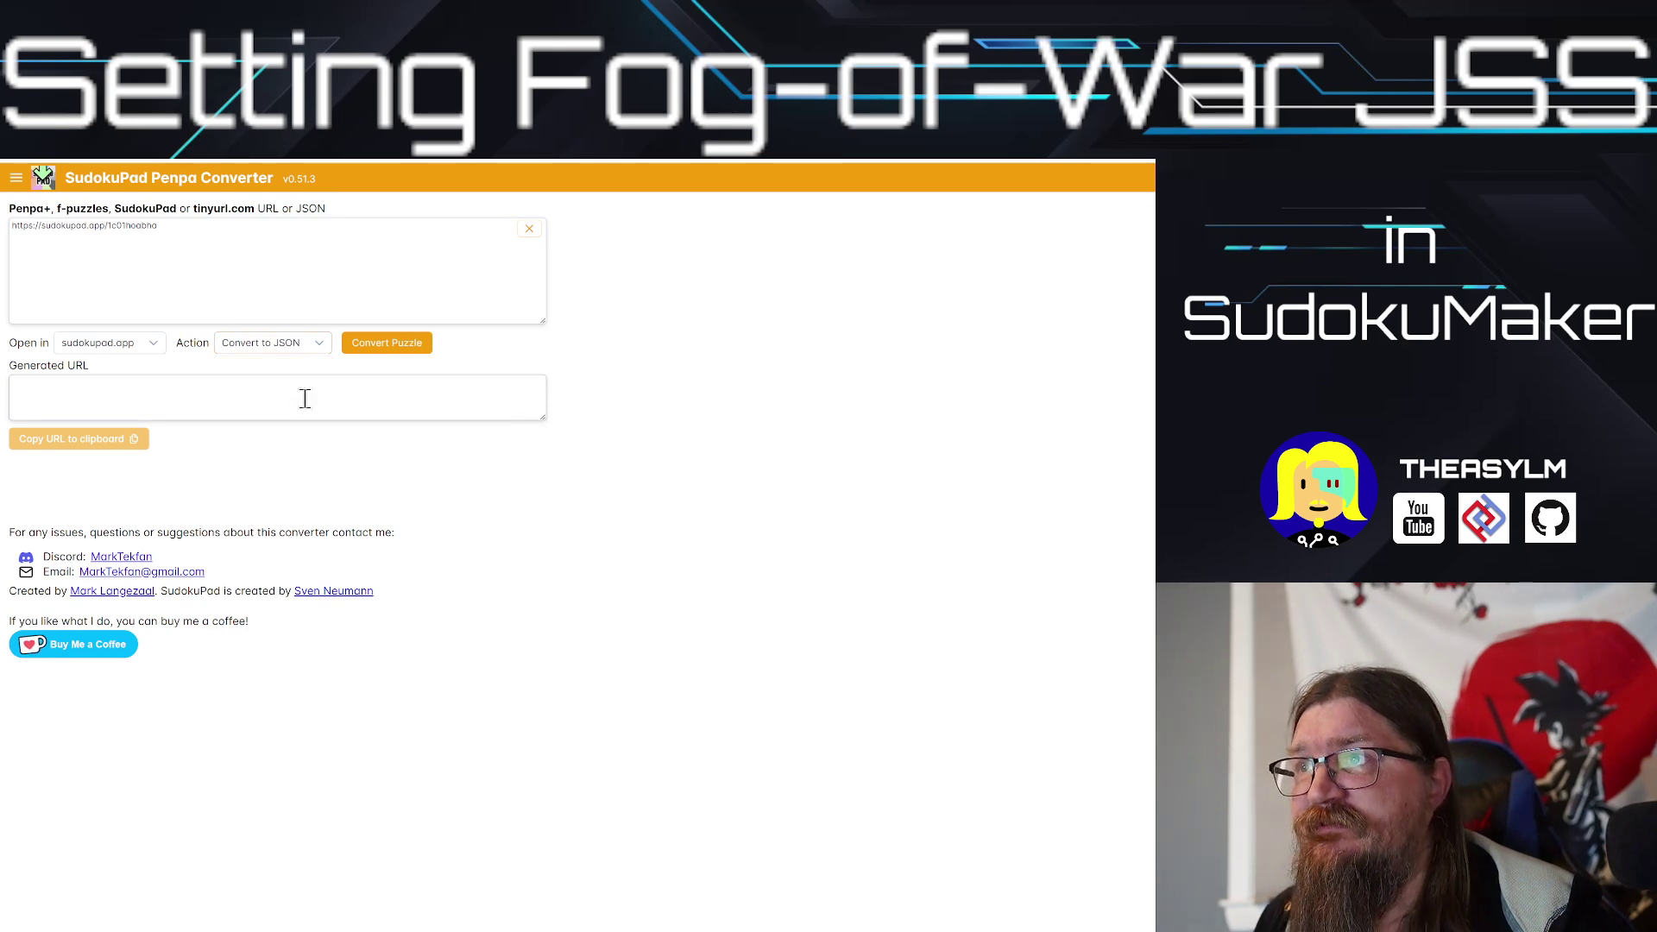
{"action": "left_click", "coordinate": [377, 345]}
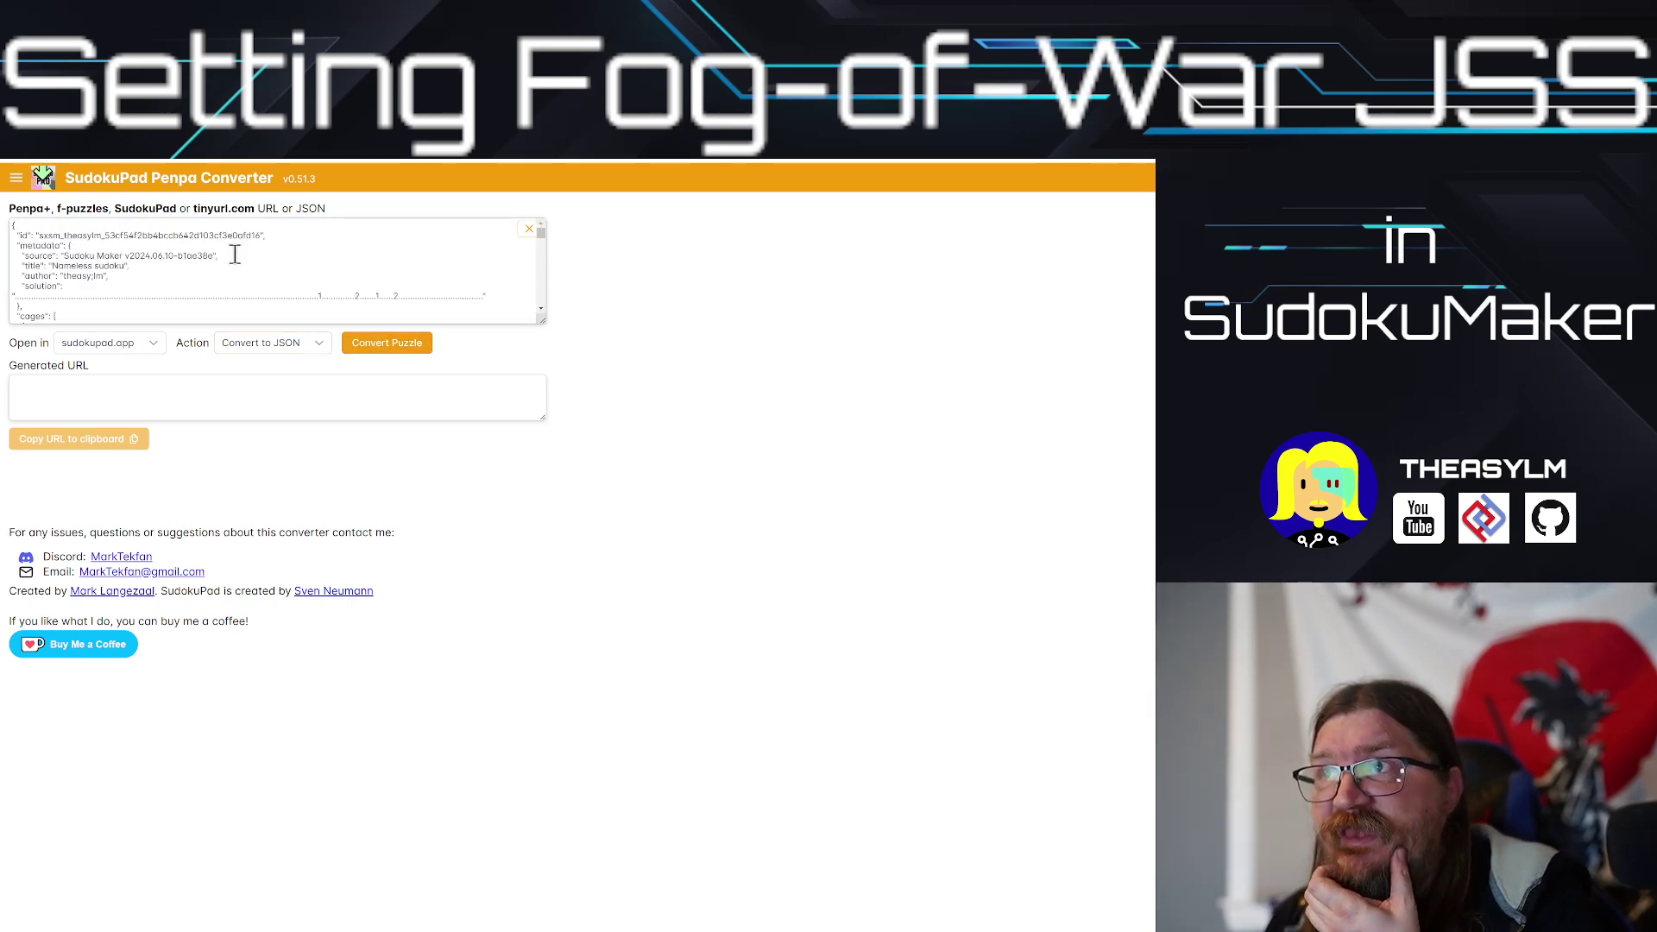
Step: Remove the semicolon inside the author value of the JSON metadata
{"action": "left_click", "coordinate": [385, 260]}
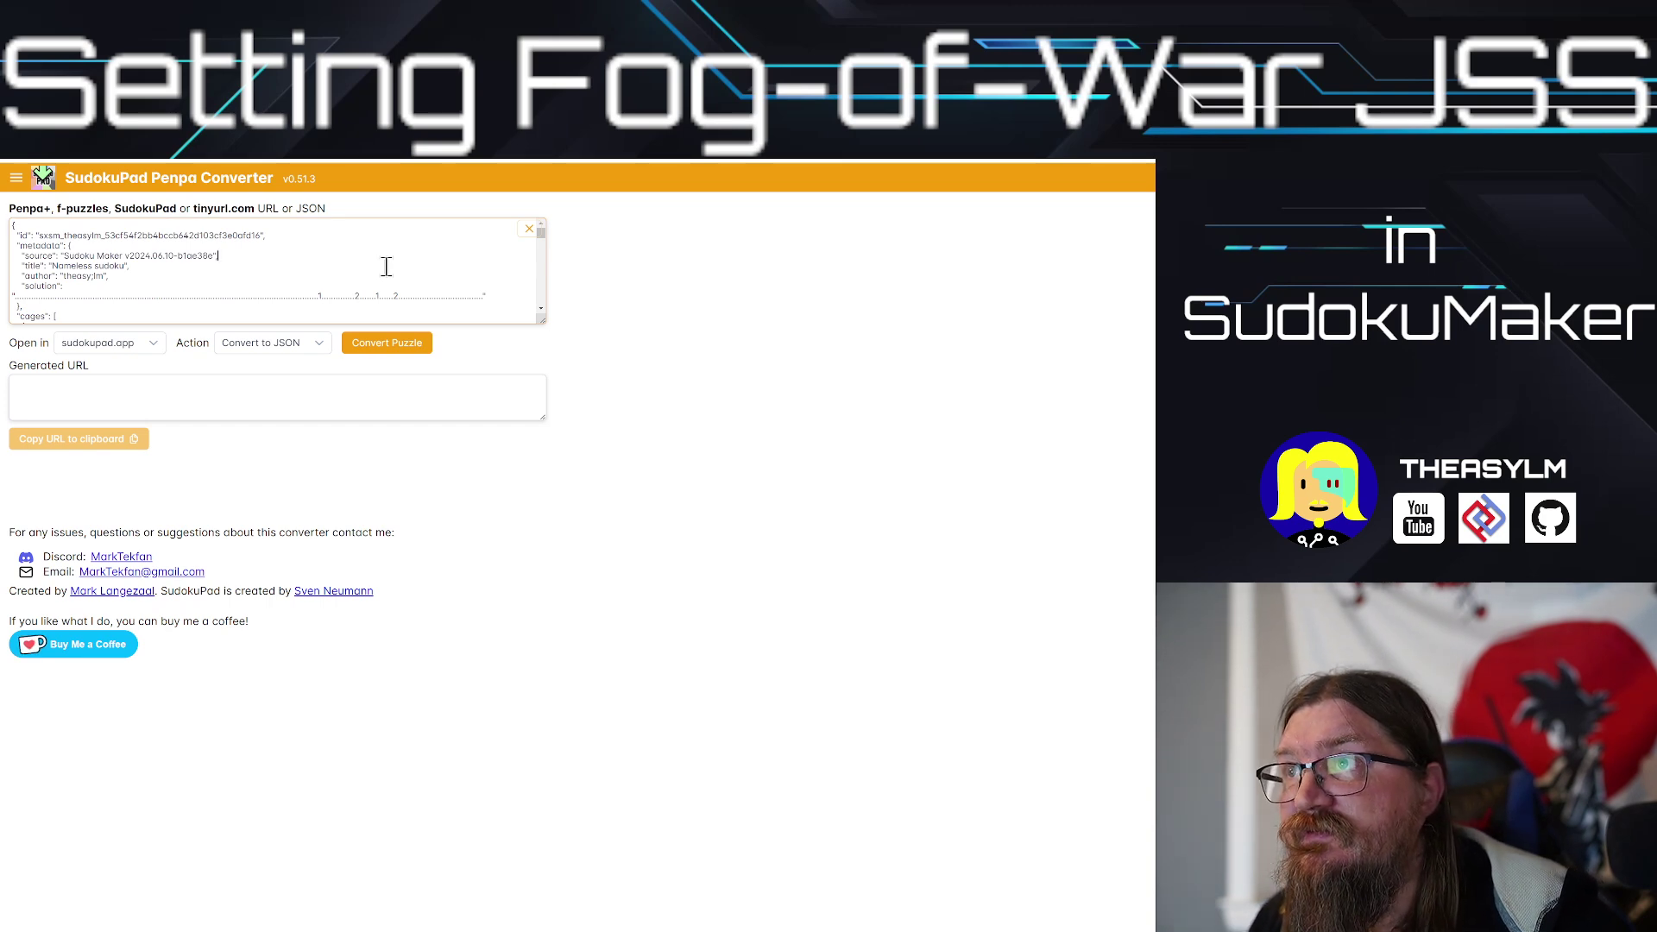
{"action": "key", "text": "Down"}
{"action": "key", "text": "Down"}
{"action": "key", "text": "Left"}
{"action": "key", "text": "Left"}
{"action": "key", "text": "BackSpace"}
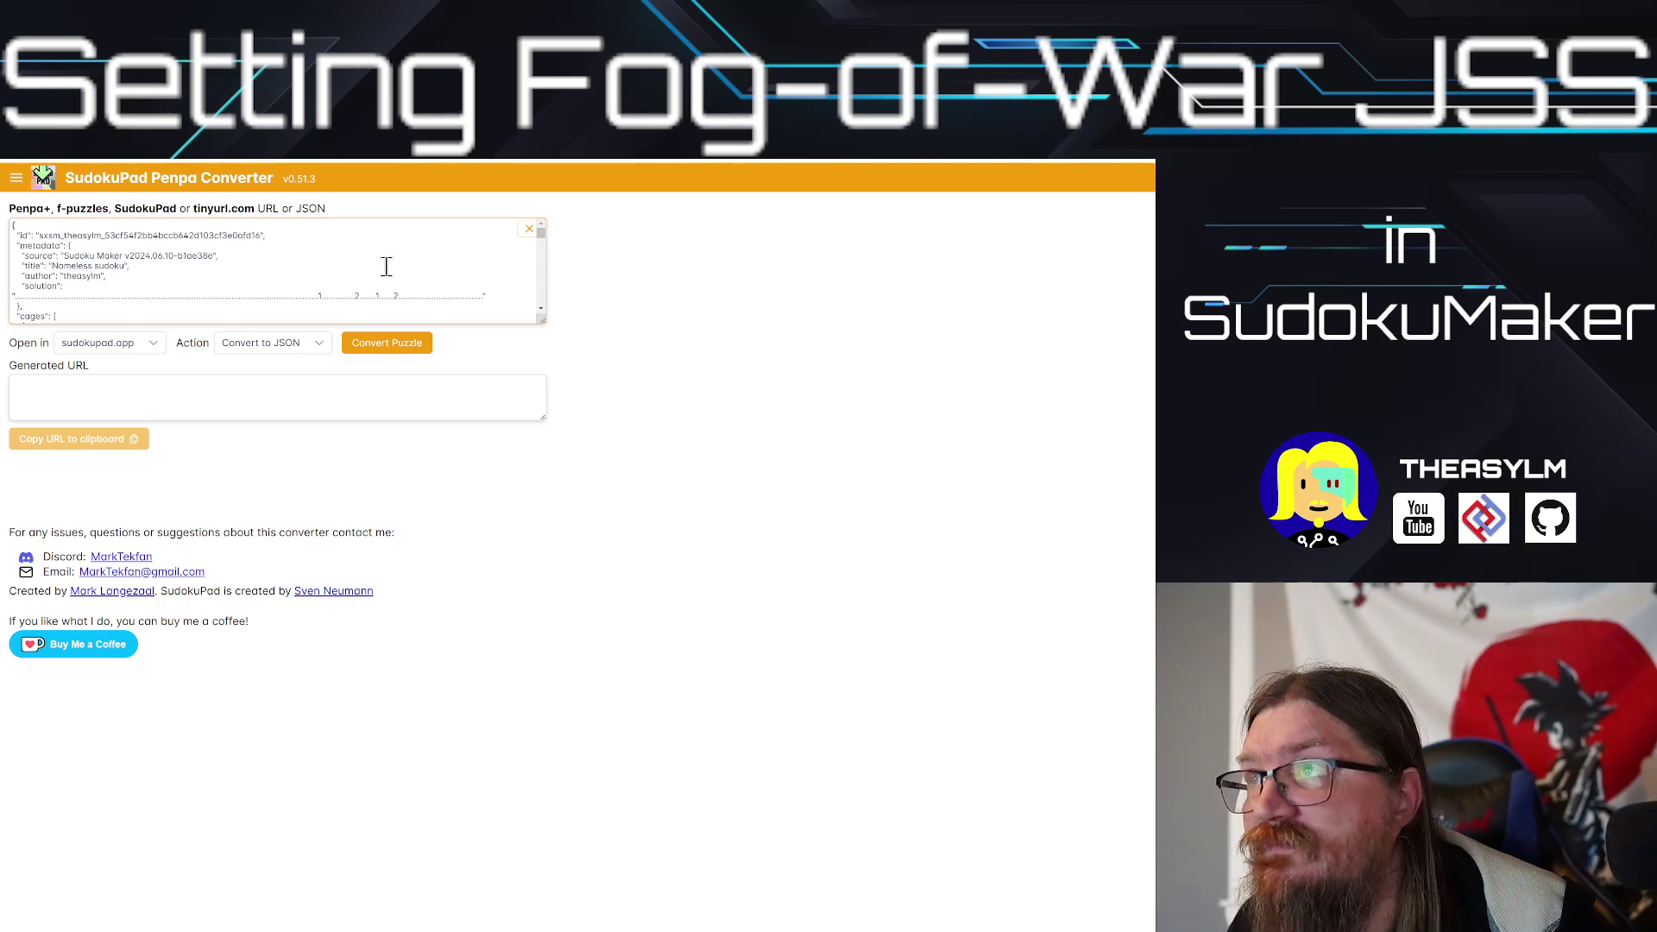
Step: Change the target of the first entry in the JSON's "lines" list to "cells"
{"action": "key", "text": "Down"}
{"action": "key", "text": "Down"}
{"action": "key", "text": "Down"}
{"action": "key", "text": "Down"}
{"action": "key", "text": "Down"}
{"action": "key", "text": "Down"}
{"action": "key", "text": "Down"}
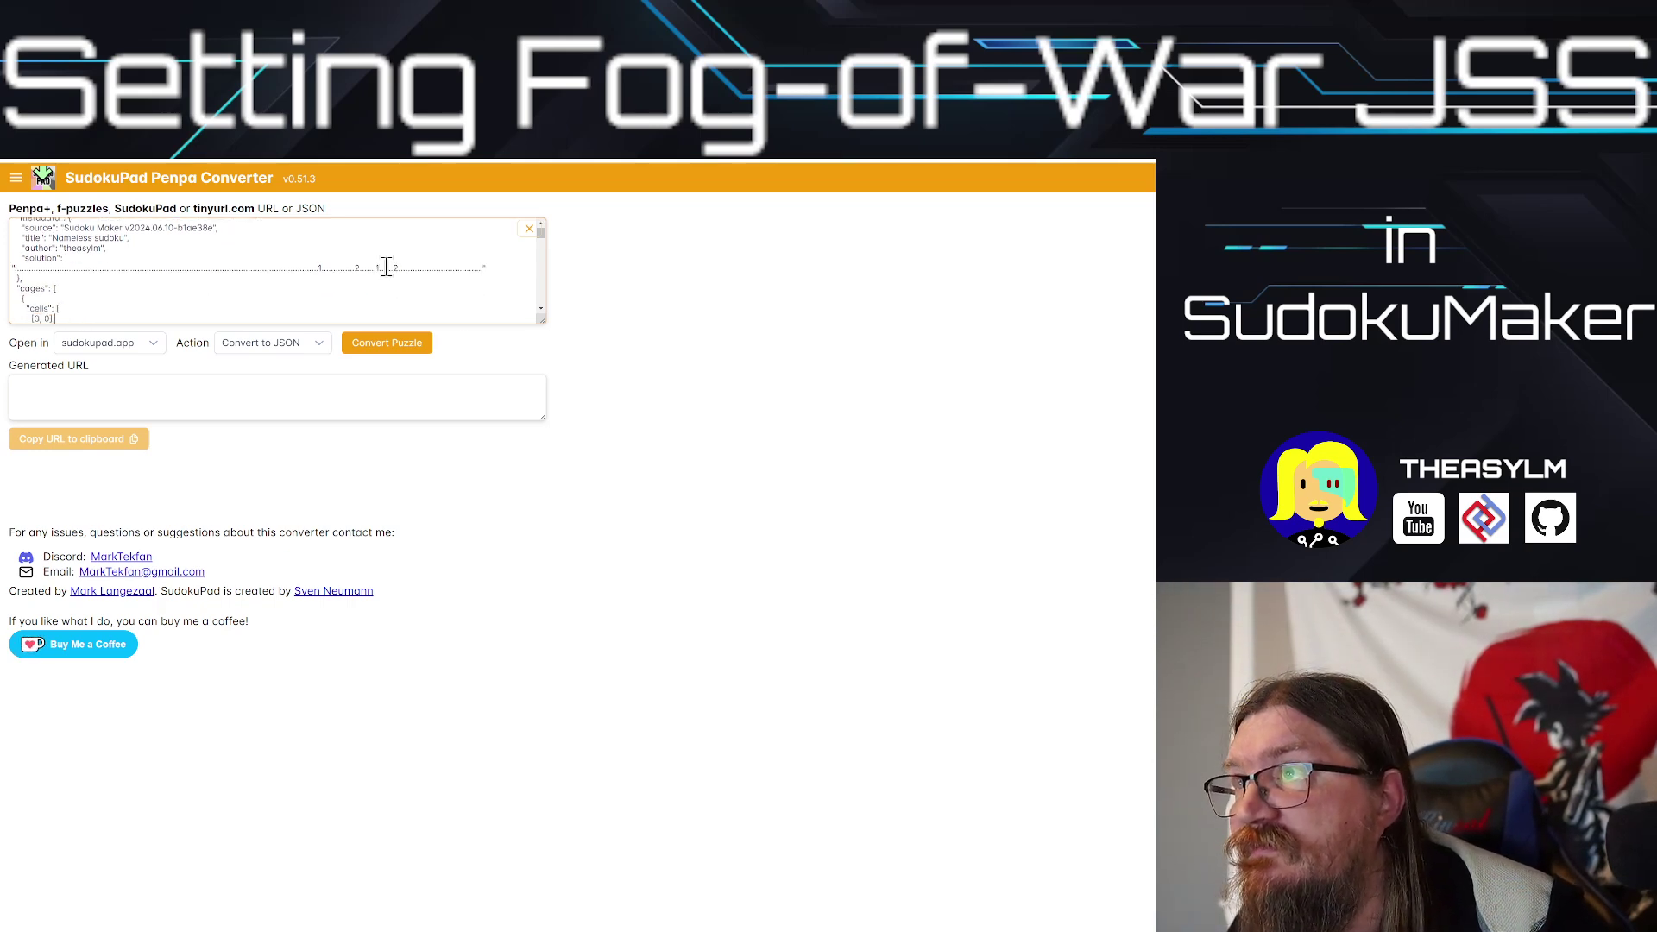
{"action": "key", "text": "Down"}
{"action": "key", "text": "Down"}
{"action": "key", "text": "Down"}
{"action": "key", "text": "Down"}
{"action": "key", "text": "Down"}
{"action": "key", "text": "Down"}
{"action": "key", "text": "Down"}
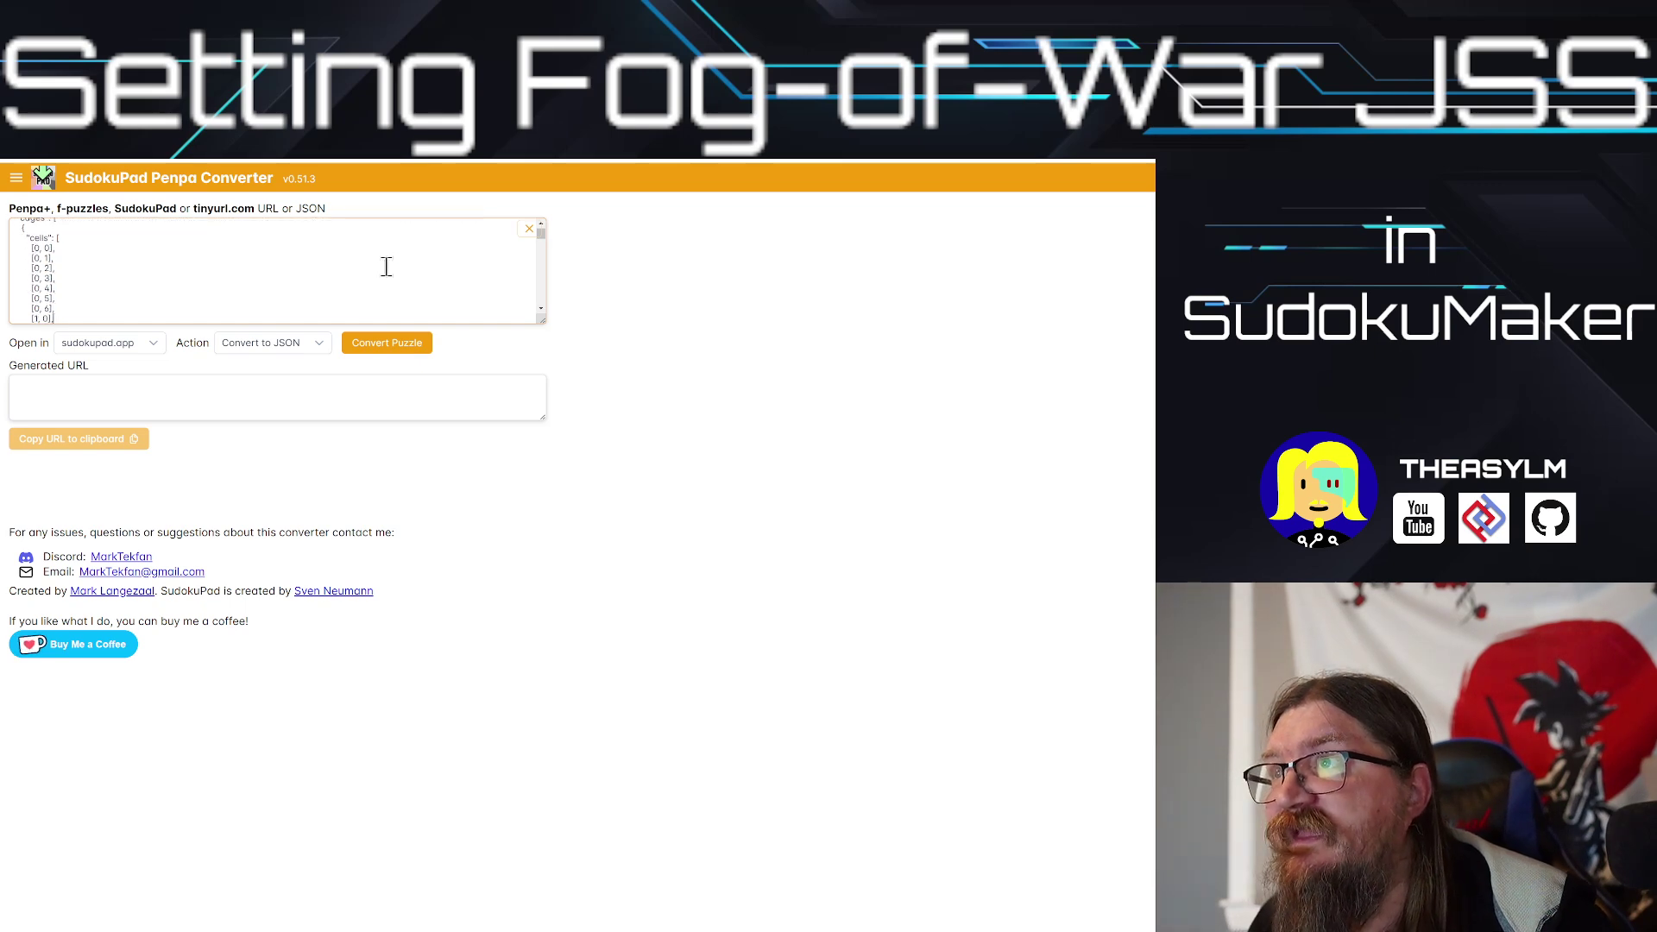
{"action": "key", "text": "Down"}
{"action": "key", "text": "Down"}
{"action": "key", "text": "Down"}
{"action": "key", "text": "Down"}
{"action": "key", "text": "Down"}
{"action": "key", "text": "Down"}
{"action": "key", "text": "Down"}
{"action": "key", "text": "Down"}
{"action": "key", "text": "Down"}
{"action": "key", "text": "Down"}
{"action": "key", "text": "Down"}
{"action": "key", "text": "Down"}
{"action": "key", "text": "Down"}
{"action": "key", "text": "Down"}
{"action": "key", "text": "Down"}
{"action": "key", "text": "Down"}
{"action": "key", "text": "Down"}
{"action": "key", "text": "Down"}
{"action": "key", "text": "Down"}
{"action": "key", "text": "Down"}
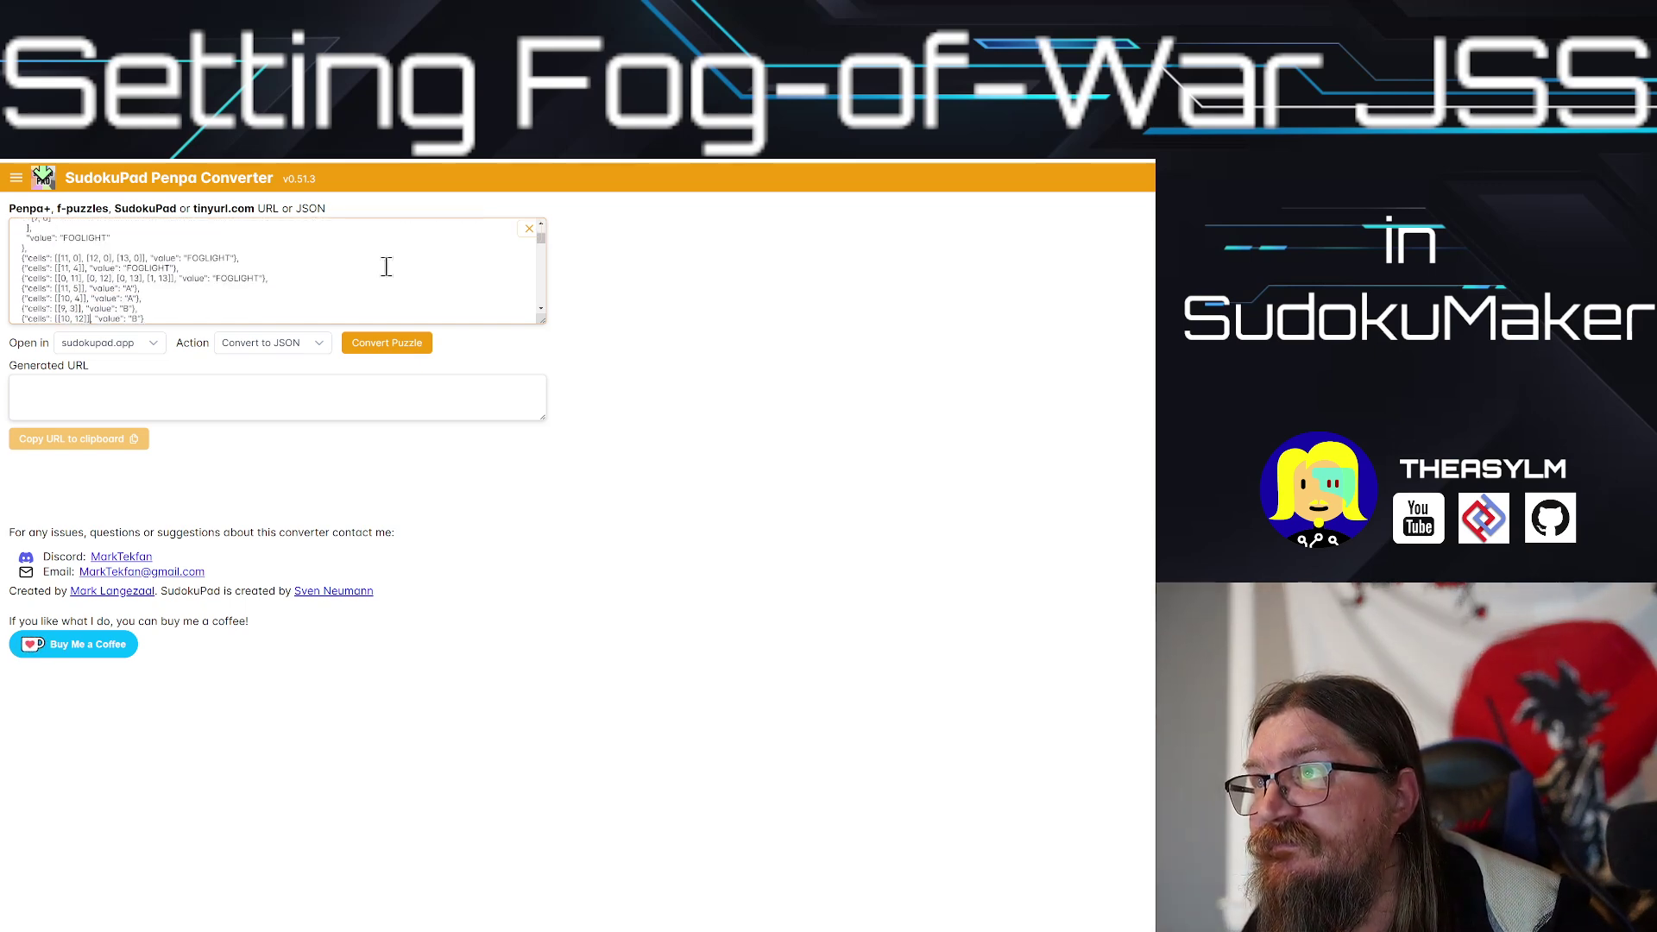
{"action": "key", "text": "Down"}
{"action": "key", "text": "Down"}
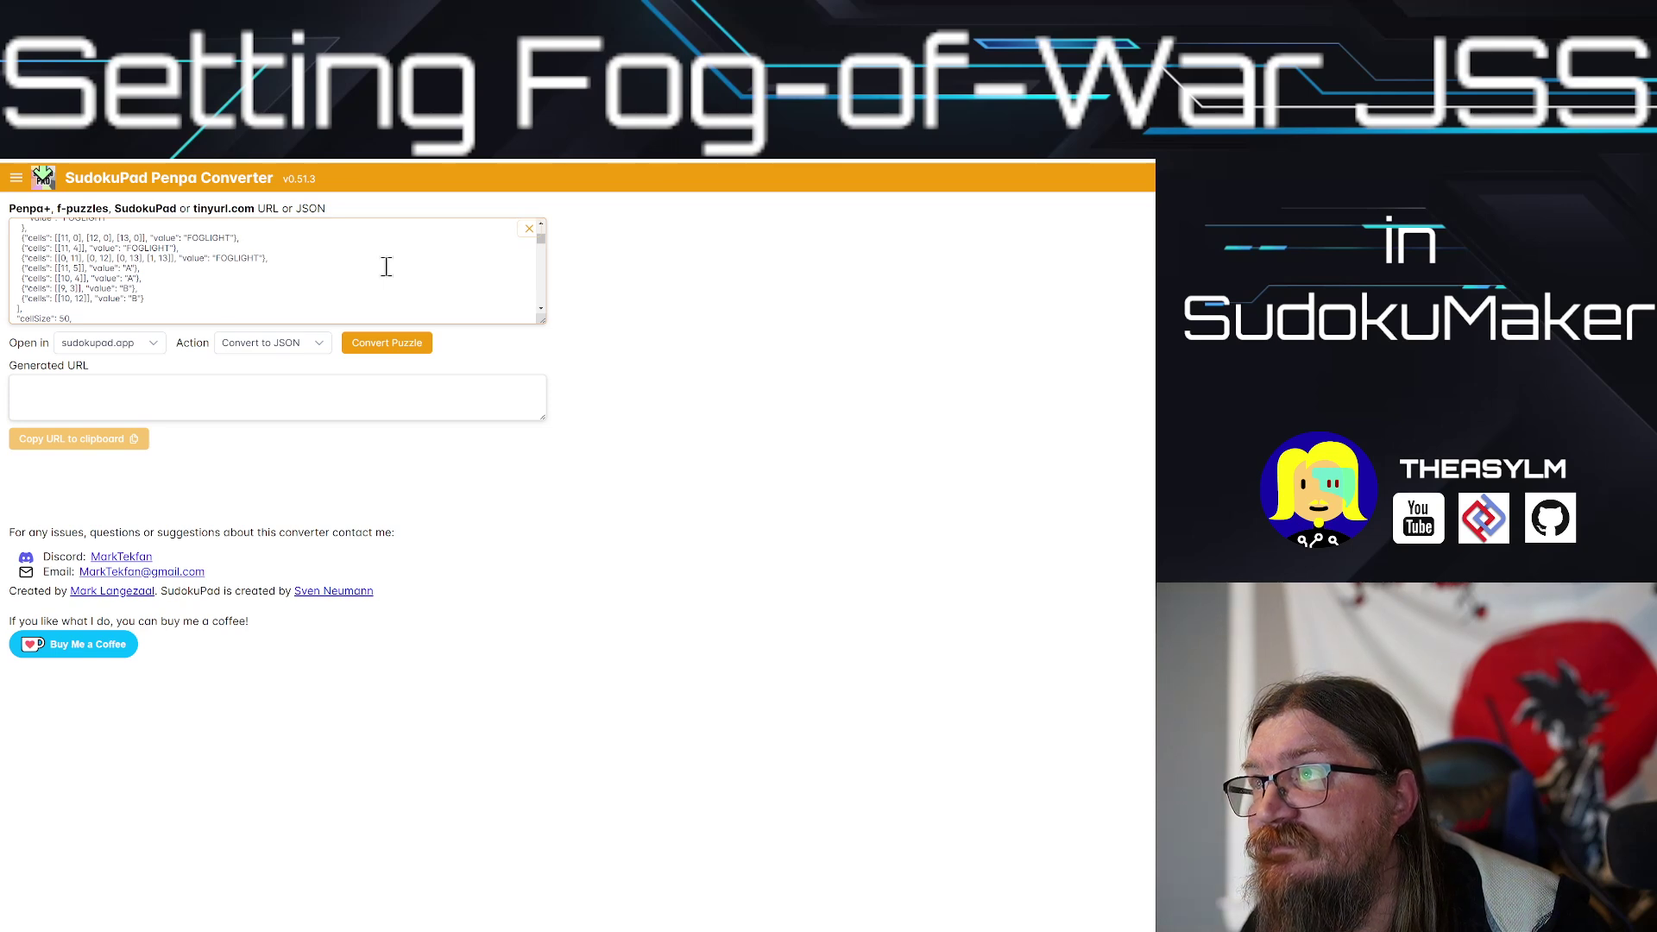
{"action": "key", "text": "Down"}
{"action": "key", "text": "Down"}
{"action": "key", "text": "Down"}
{"action": "key", "text": "Down"}
{"action": "key", "text": "Down"}
{"action": "key", "text": "Down"}
{"action": "key", "text": "Down"}
{"action": "key", "text": "Down"}
{"action": "key", "text": "Down"}
{"action": "key", "text": "Down"}
{"action": "key", "text": "Down"}
{"action": "key", "text": "Down"}
{"action": "key", "text": "Down"}
{"action": "key", "text": "Down"}
{"action": "key", "text": "Down"}
{"action": "key", "text": "Down"}
{"action": "key", "text": "Down"}
{"action": "key", "text": "Down"}
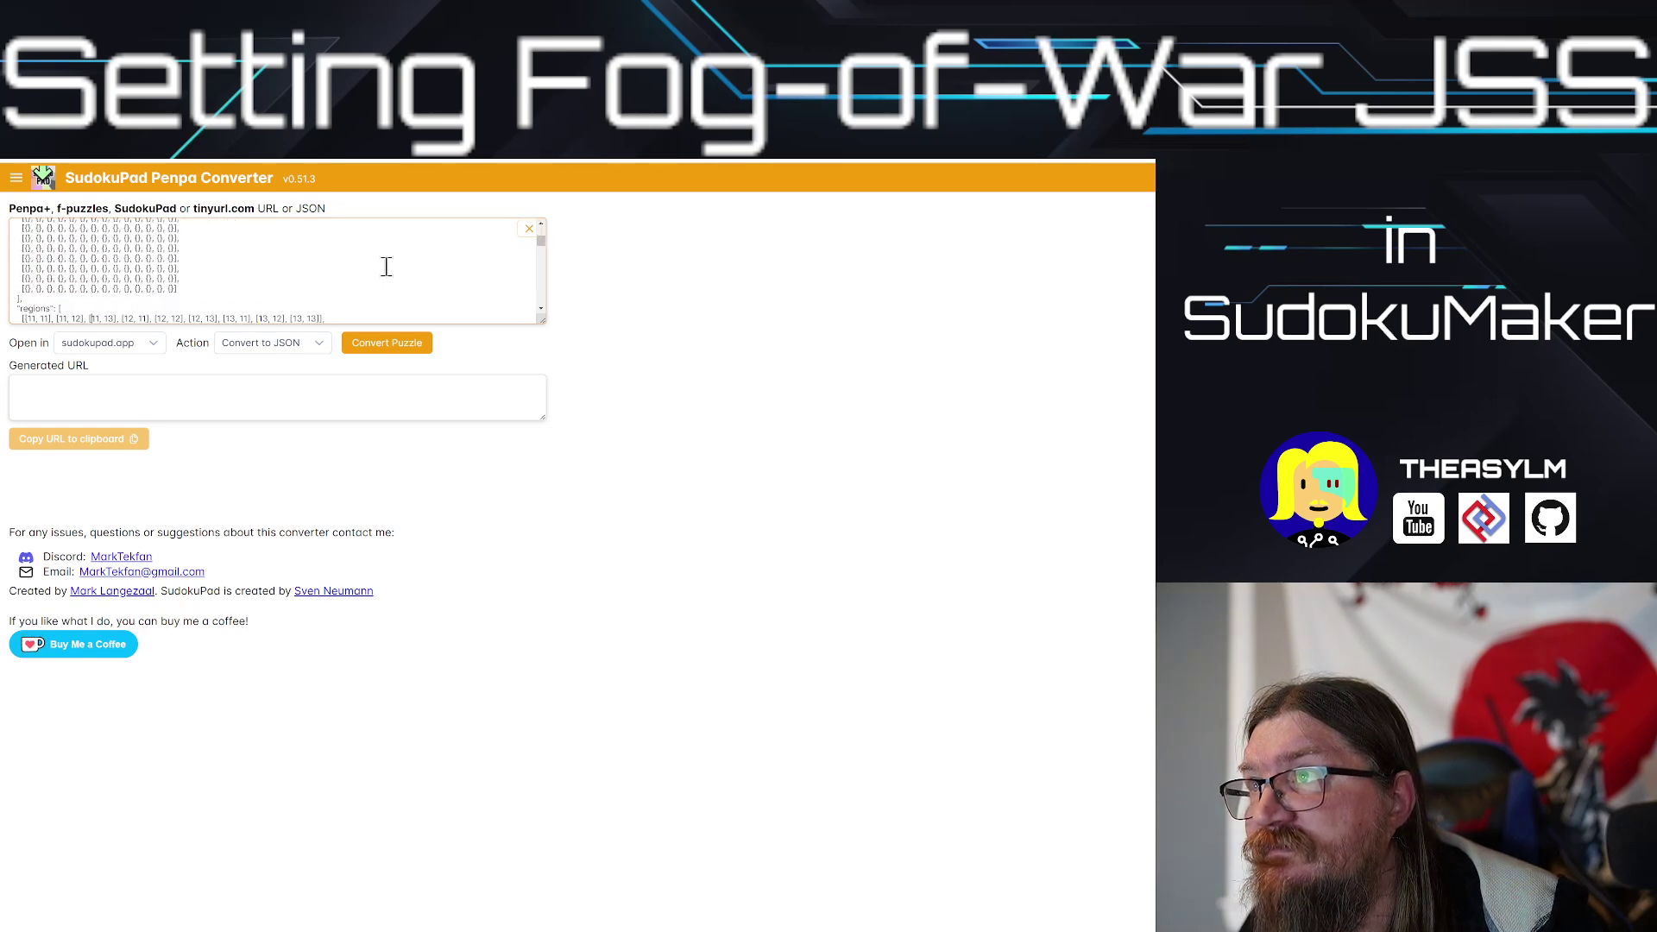
{"action": "key", "text": "Down"}
{"action": "key", "text": "Down"}
{"action": "key", "text": "Down"}
{"action": "key", "text": "Down"}
{"action": "key", "text": "Down"}
{"action": "key", "text": "Down"}
{"action": "key", "text": "Down"}
{"action": "key", "text": "Down"}
{"action": "key", "text": "Down"}
{"action": "key", "text": "Down"}
{"action": "key", "text": "Down"}
{"action": "key", "text": "Down"}
{"action": "key", "text": "Down"}
{"action": "key", "text": "Down"}
{"action": "key", "text": "Down"}
{"action": "key", "text": "Down"}
{"action": "key", "text": "Down"}
{"action": "key", "text": "Down"}
{"action": "key", "text": "Down"}
{"action": "key", "text": "Down"}
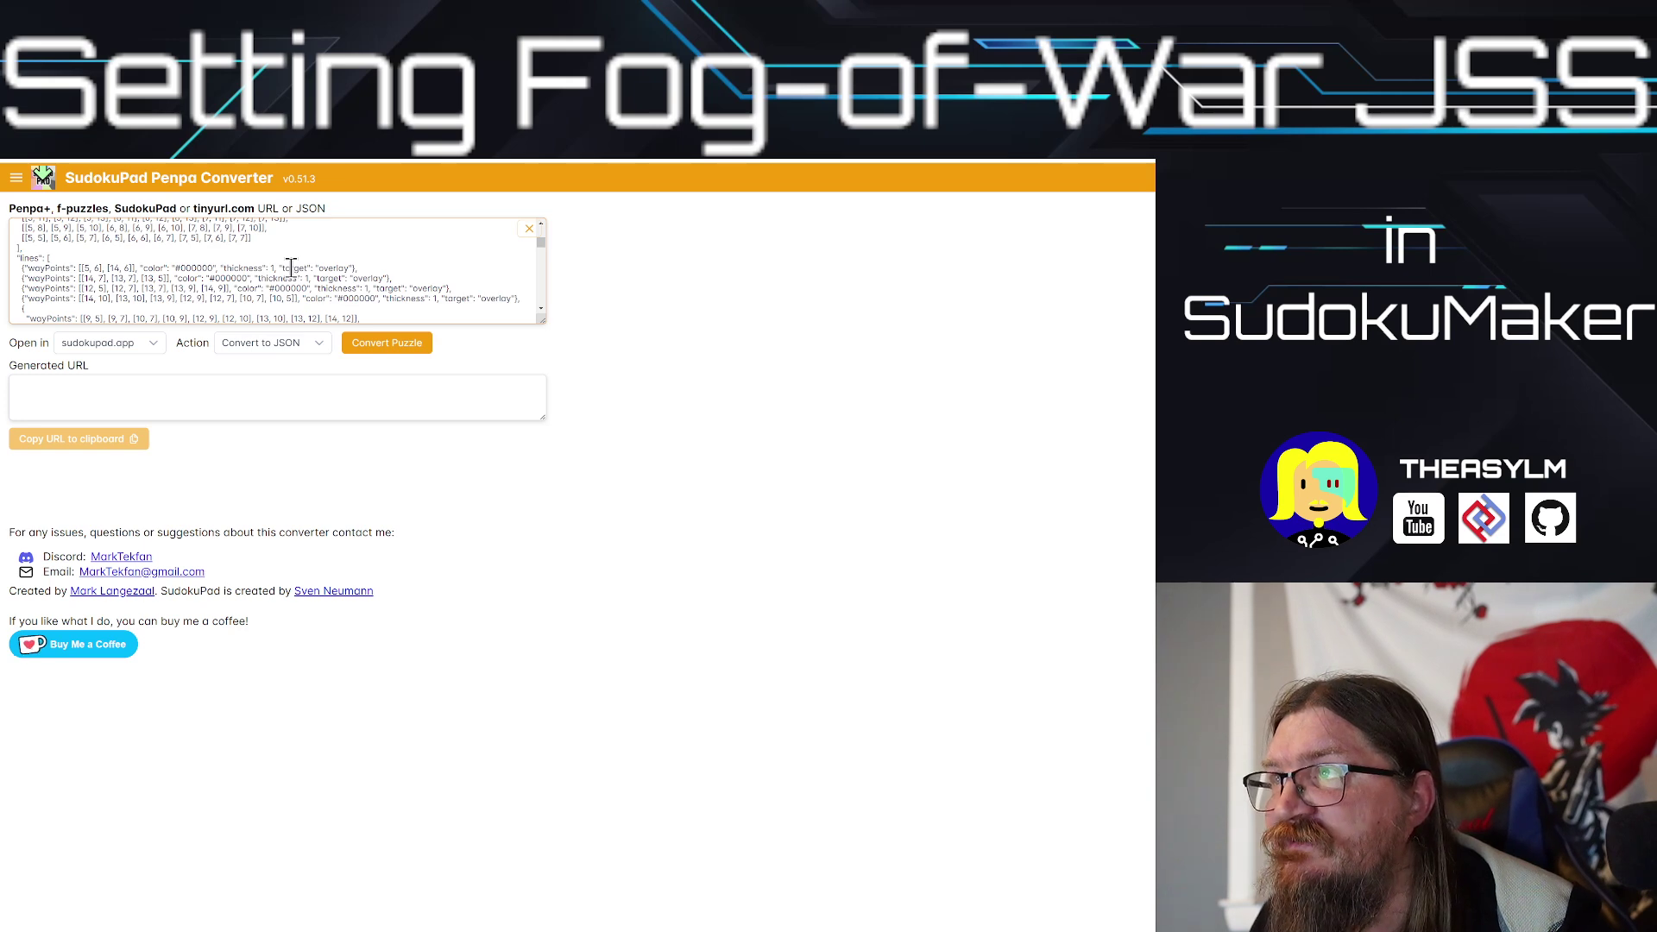
{"action": "double_click", "coordinate": [339, 268]}
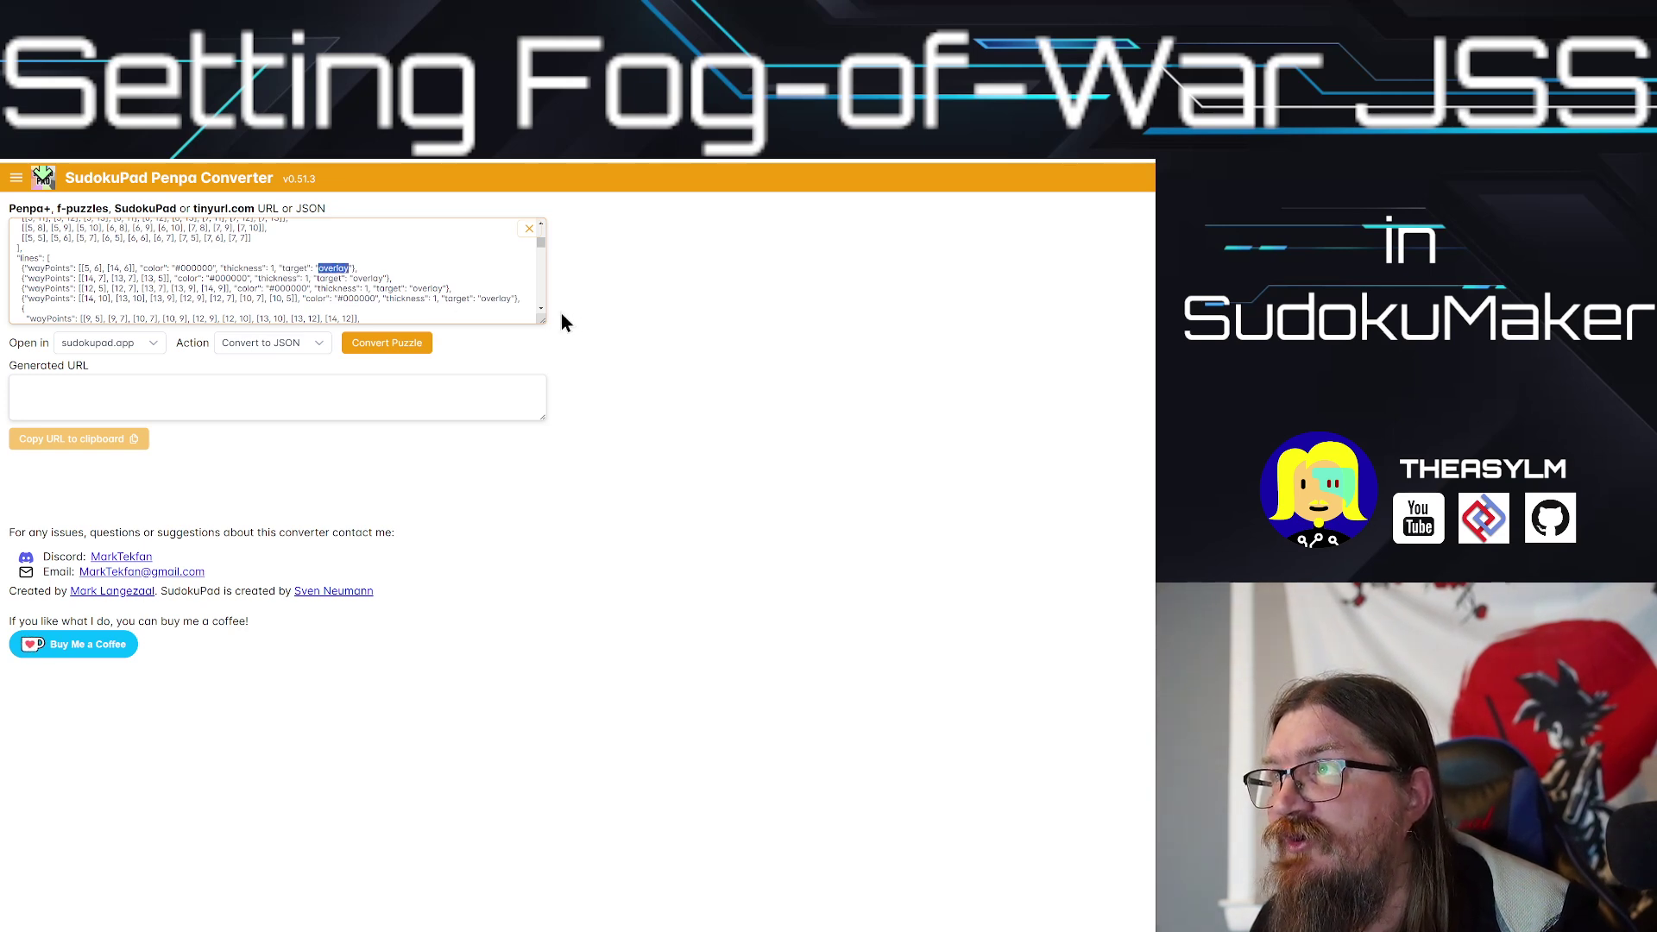
{"action": "type", "text": "ce"}
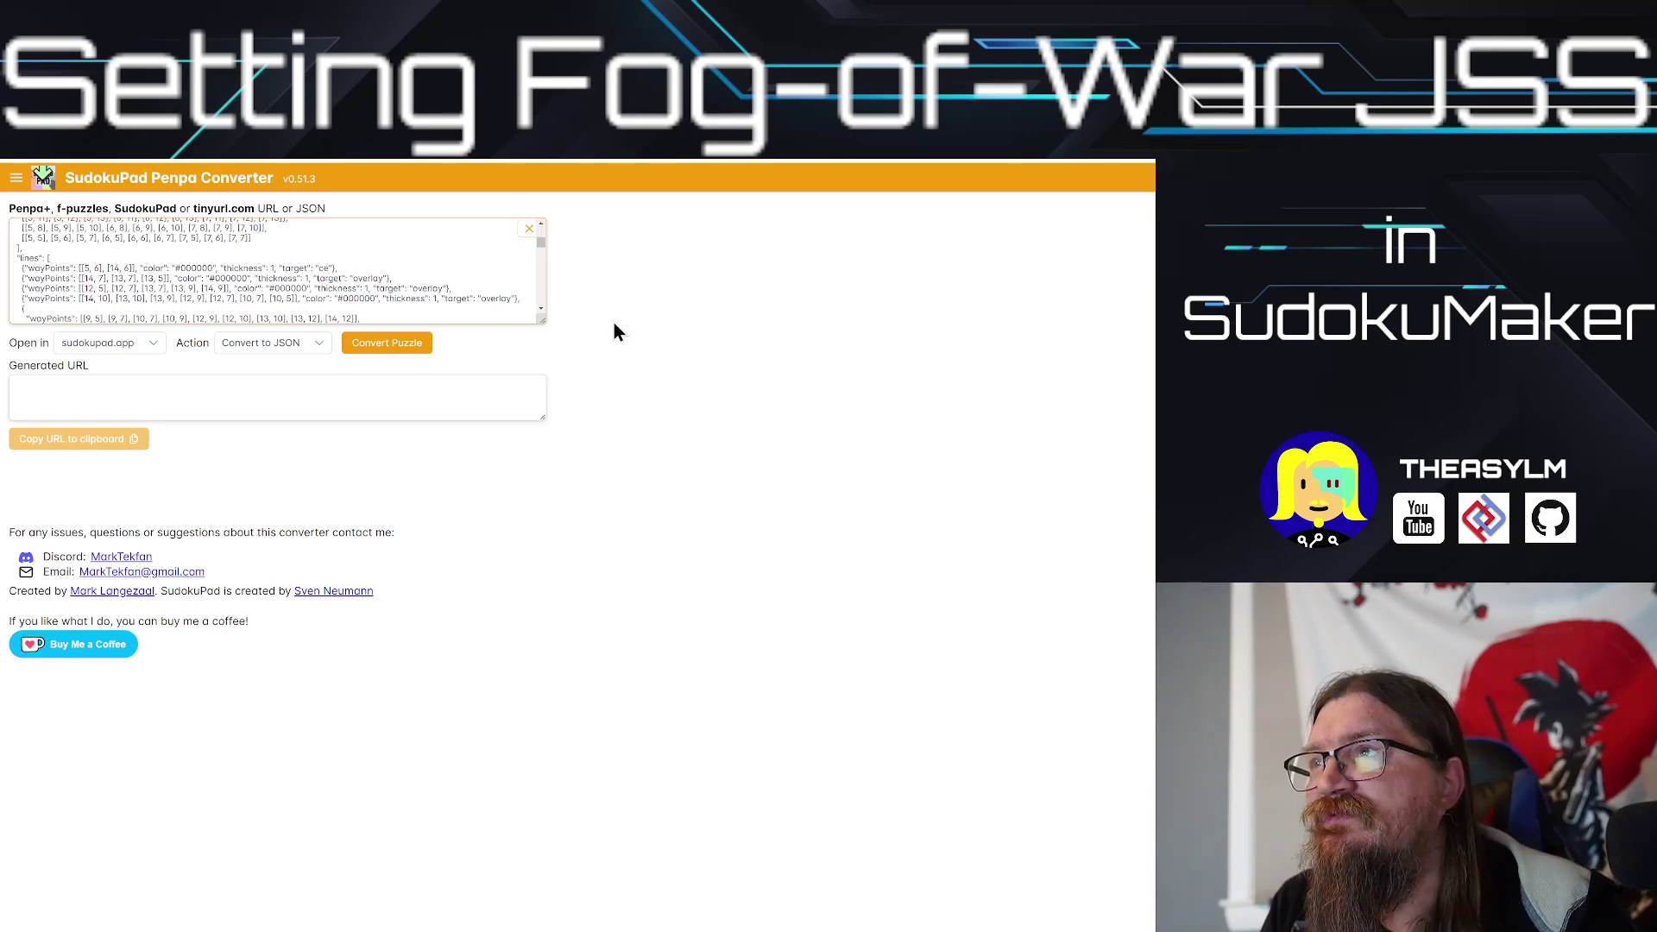
{"action": "type", "text": "lls"}
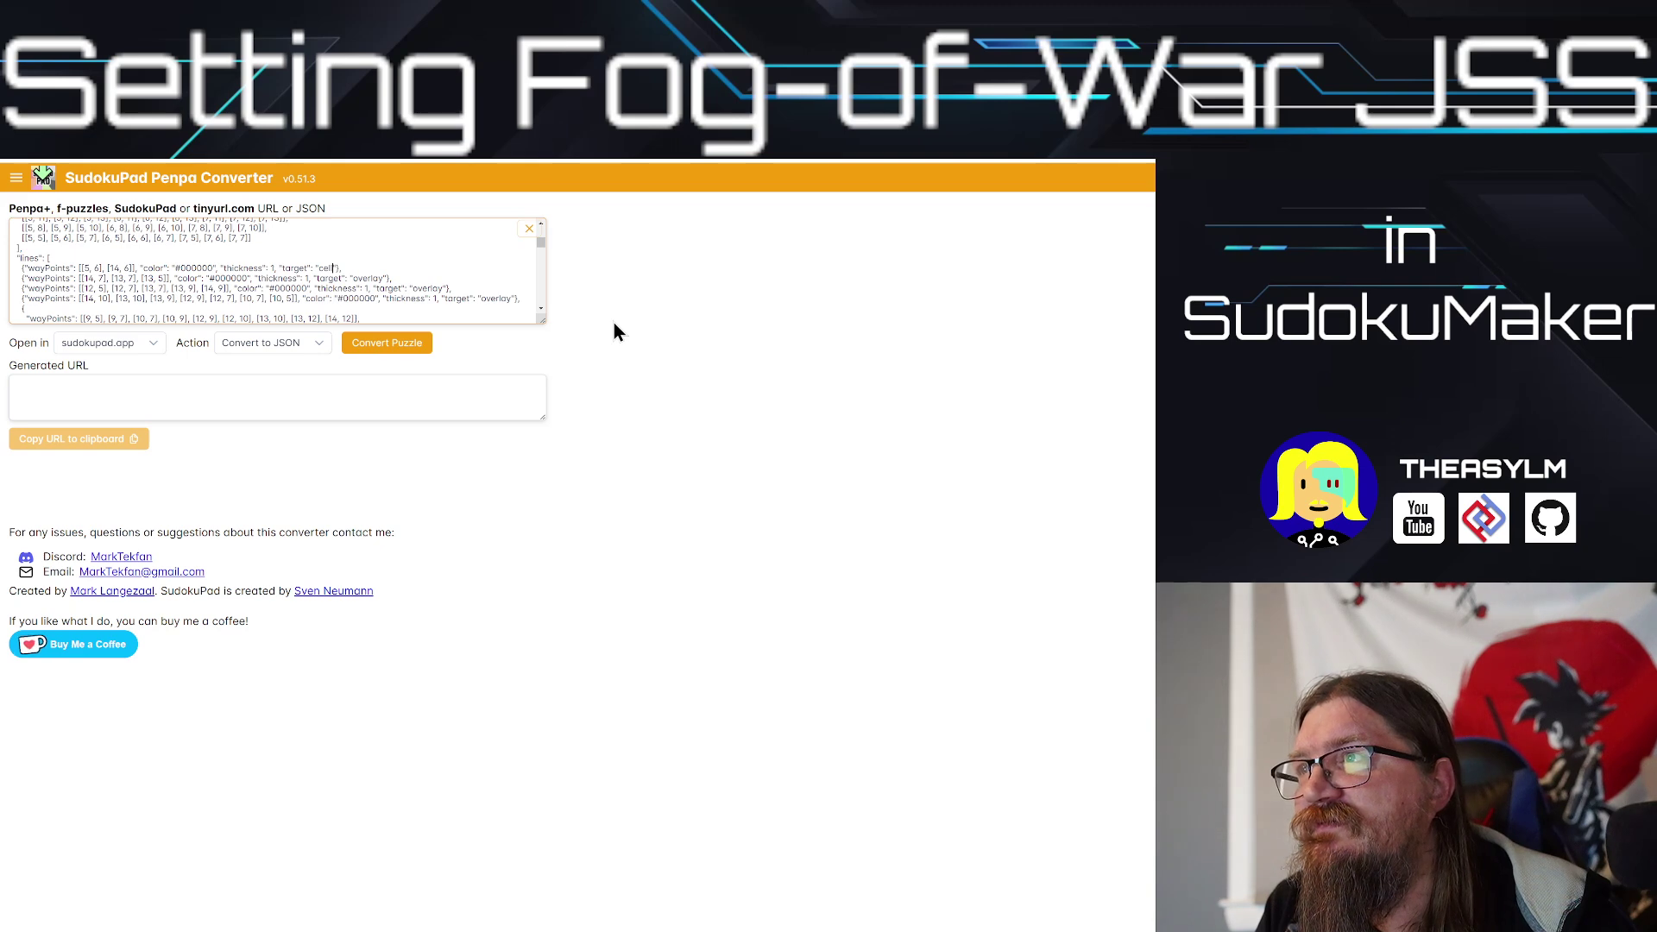
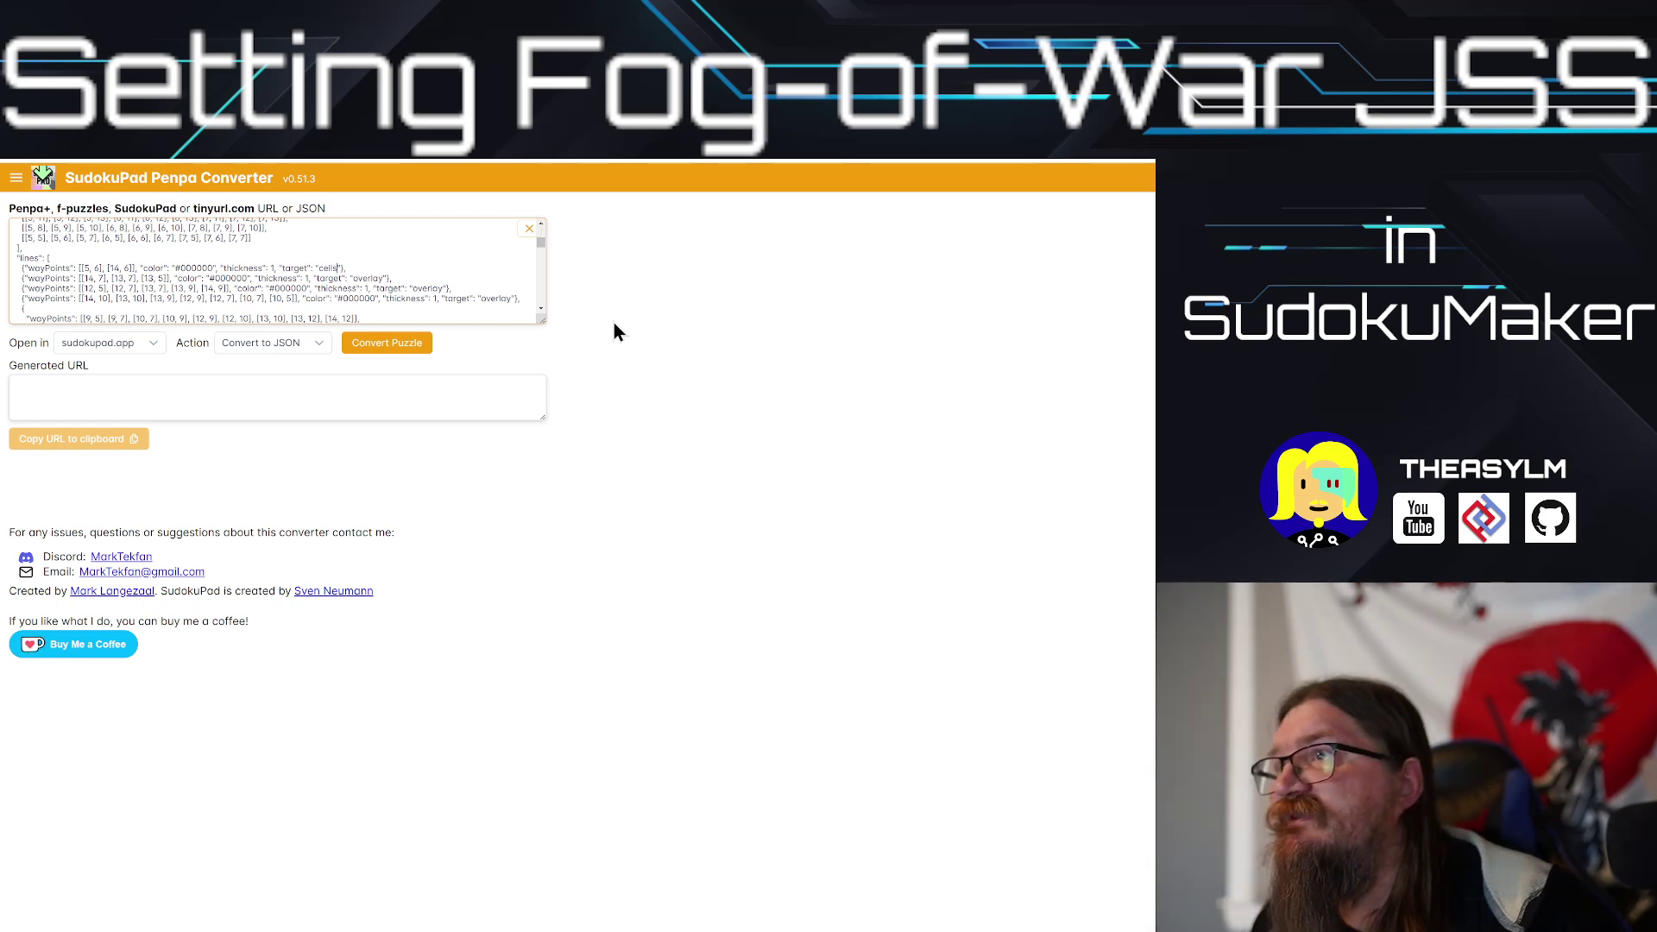
Step: Set the target of the first four entries in the JSON's "lines" list to "cell-grids"
{"action": "key", "text": "BackSpace"}
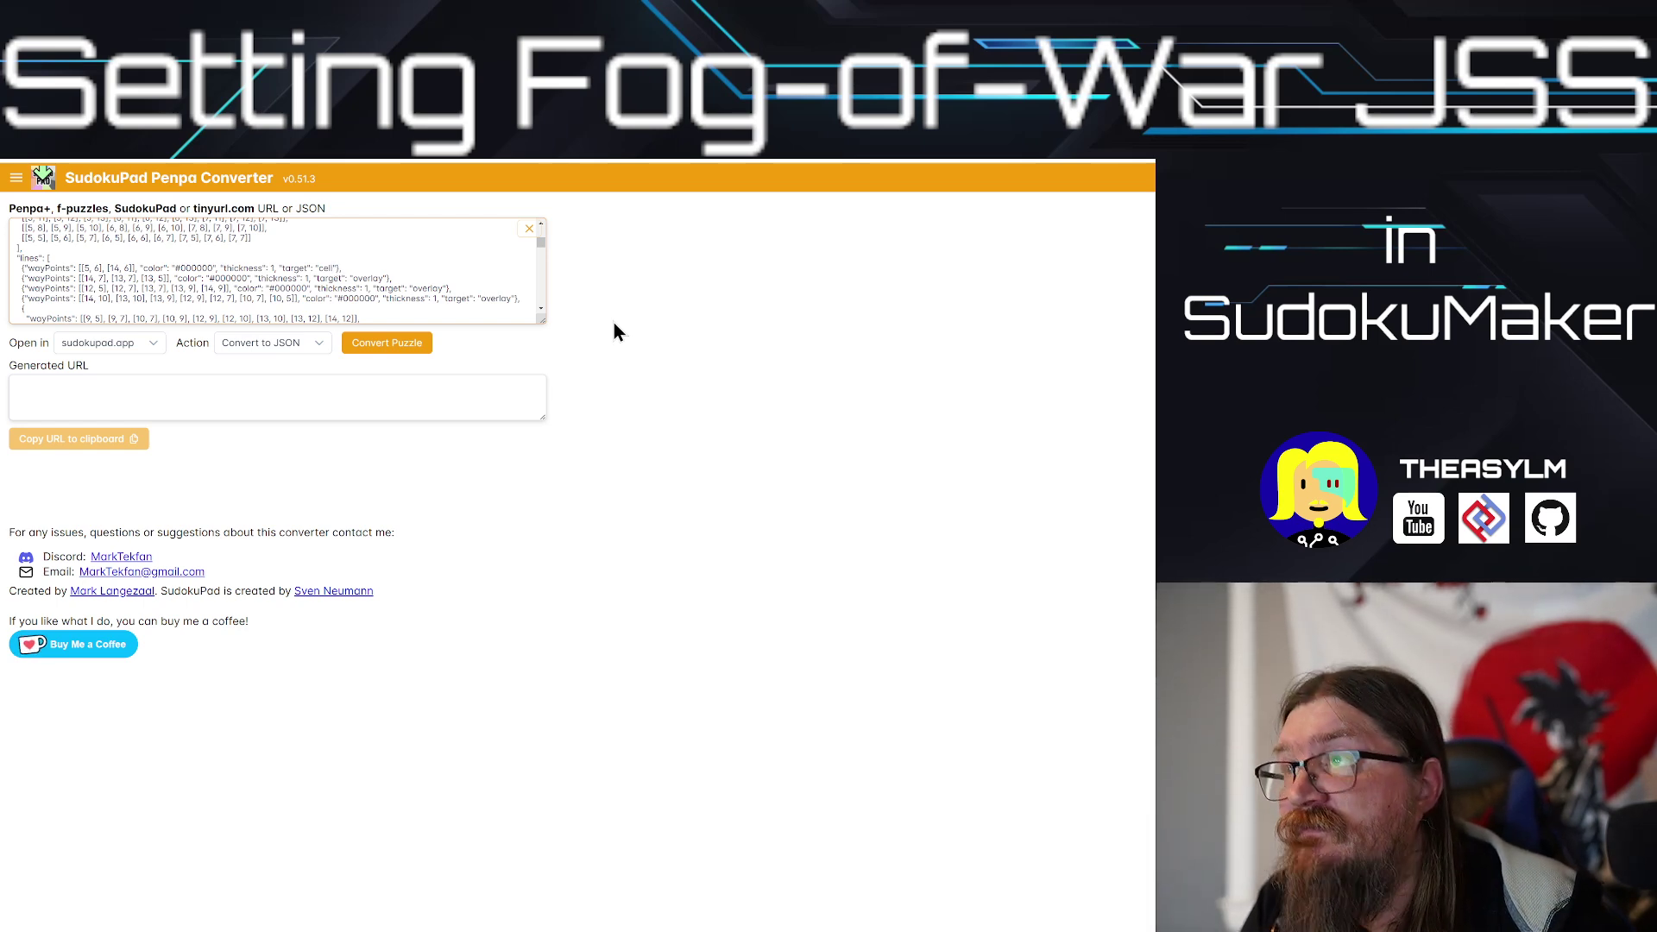
{"action": "type", "text": "-grids"}
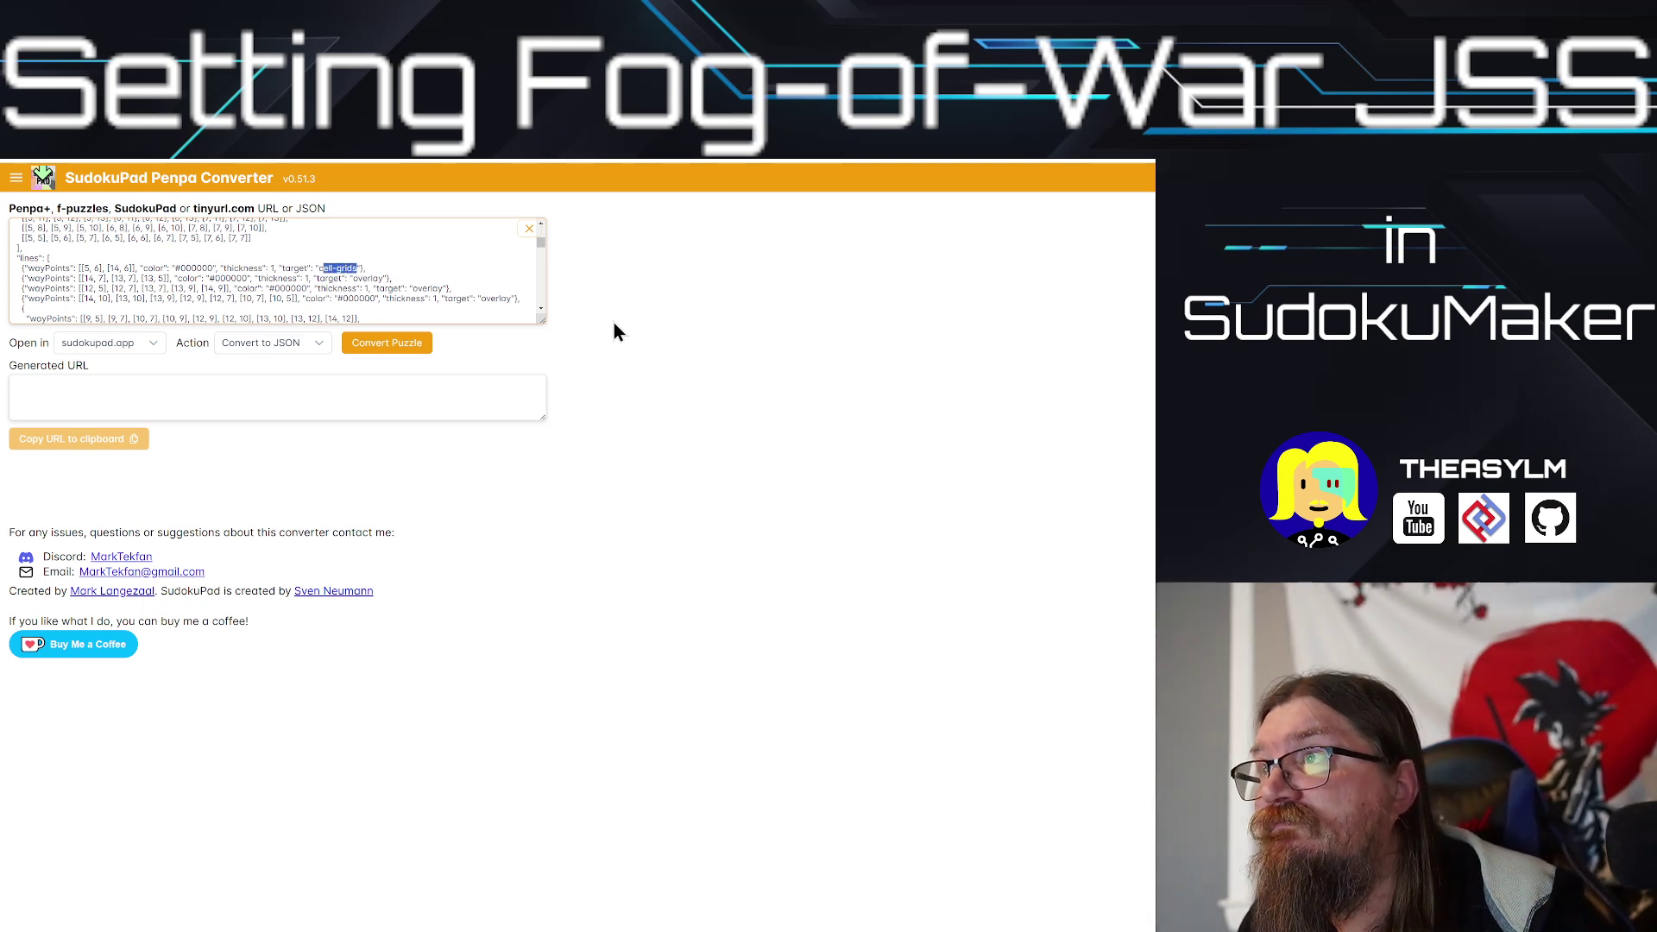
{"action": "key", "text": "shift+Left"}
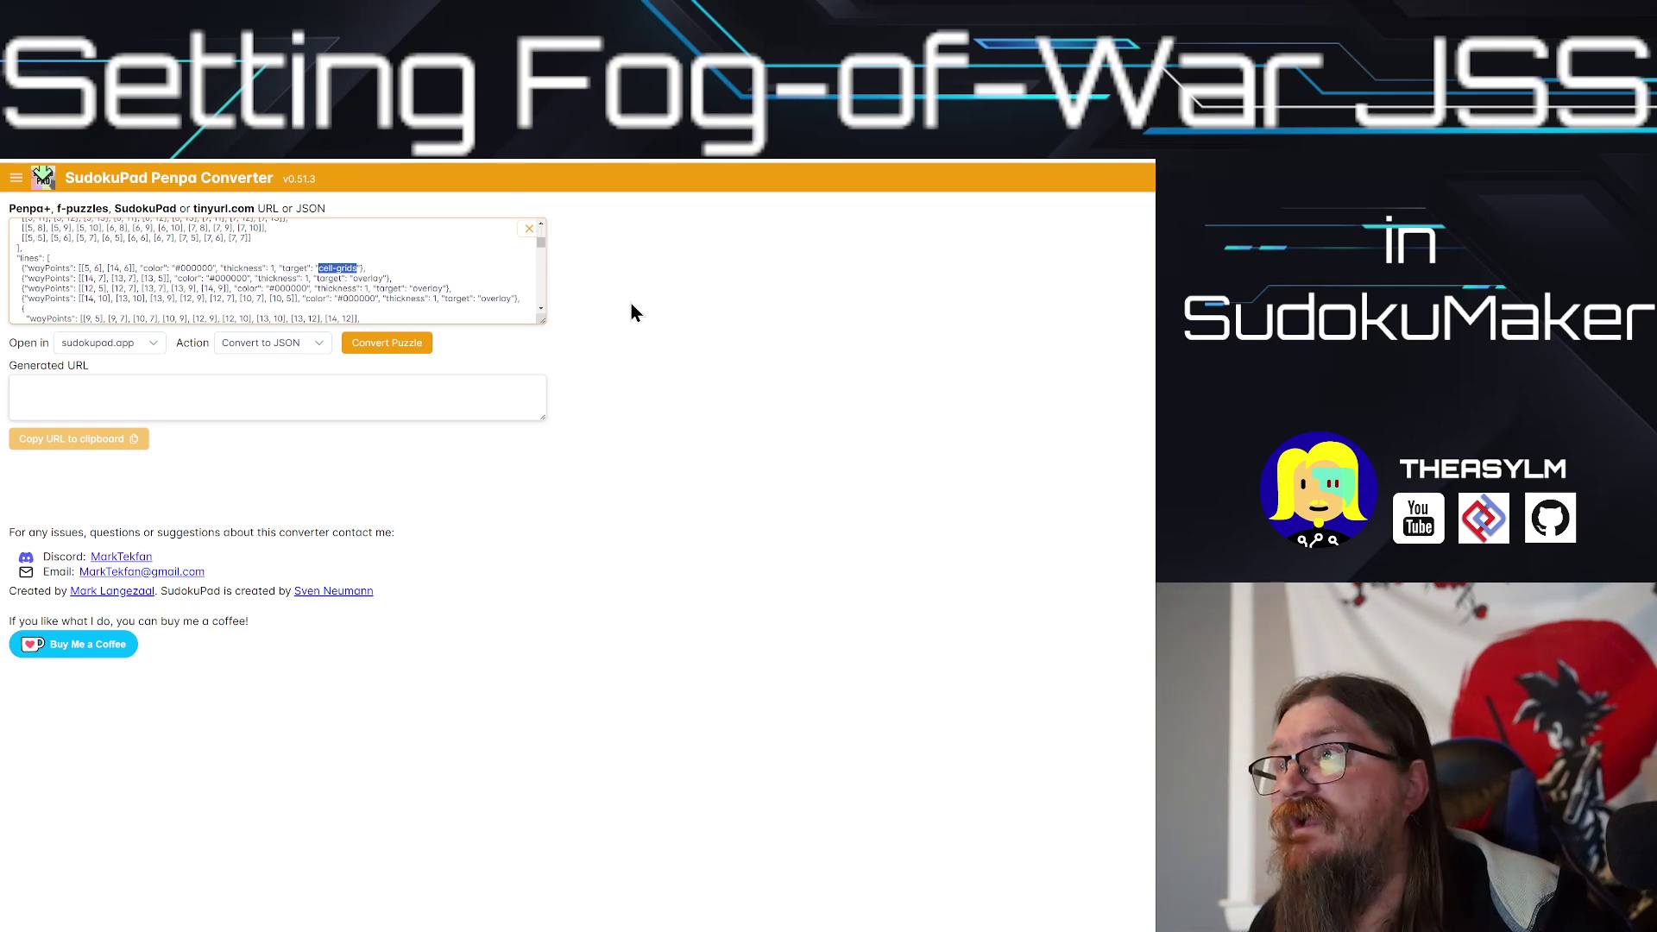
{"action": "key", "text": "ctrl+c"}
{"action": "double_click", "coordinate": [371, 278]}
{"action": "key", "text": "ctrl+v"}
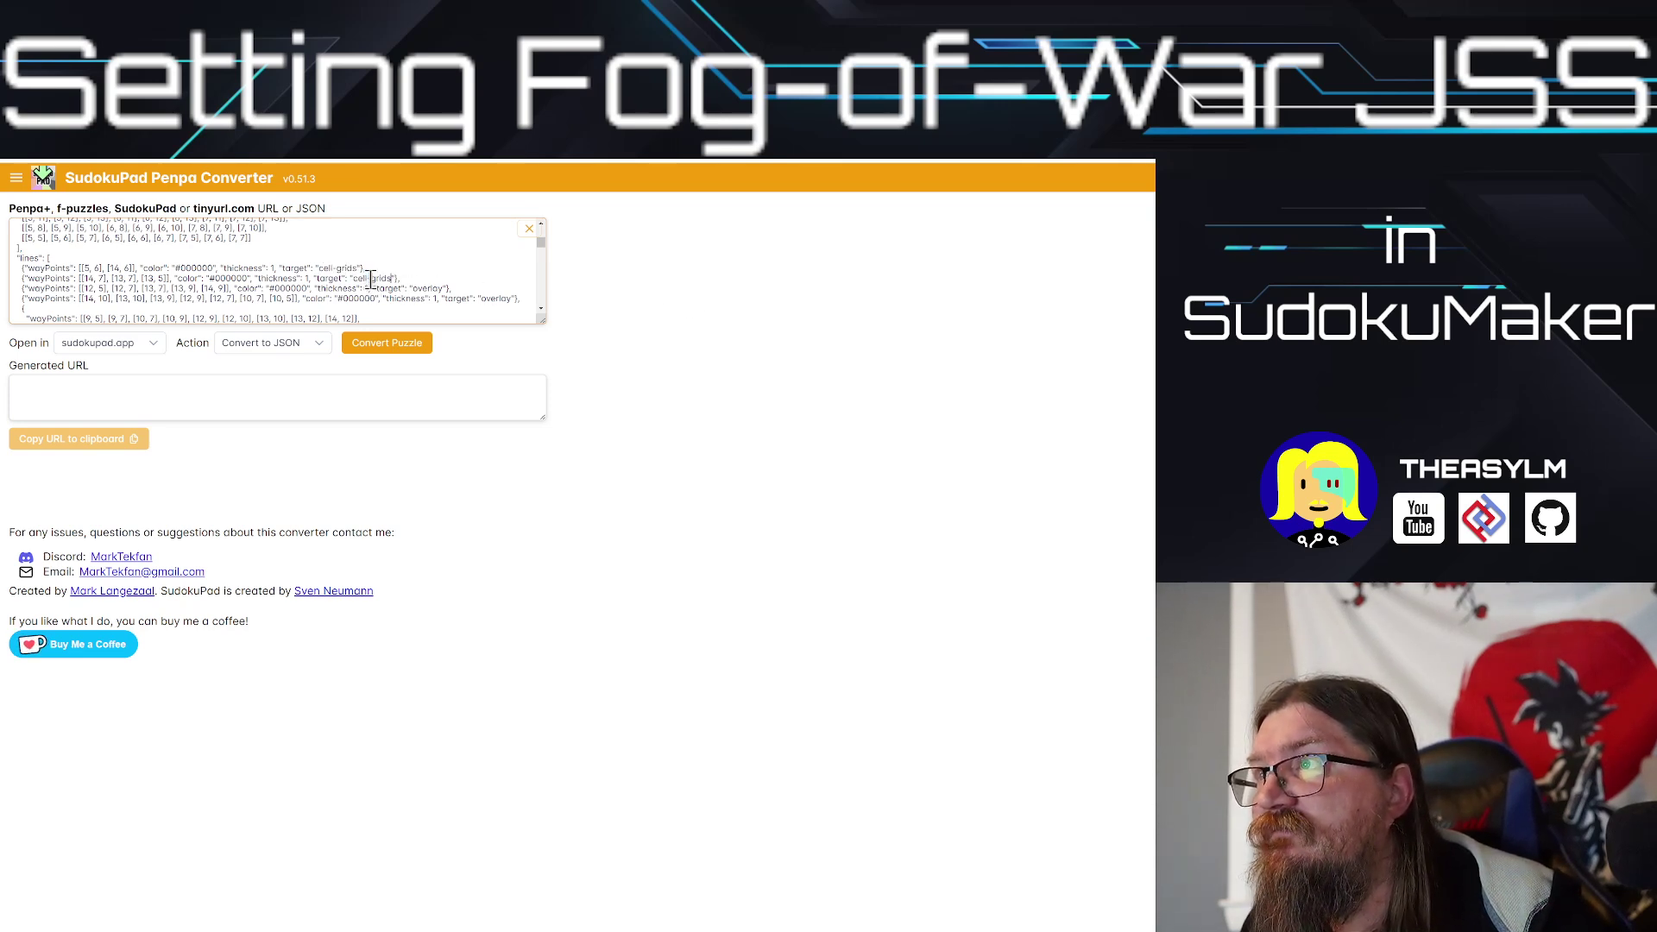
{"action": "double_click", "coordinate": [429, 289]}
{"action": "key", "text": "ctrl+v"}
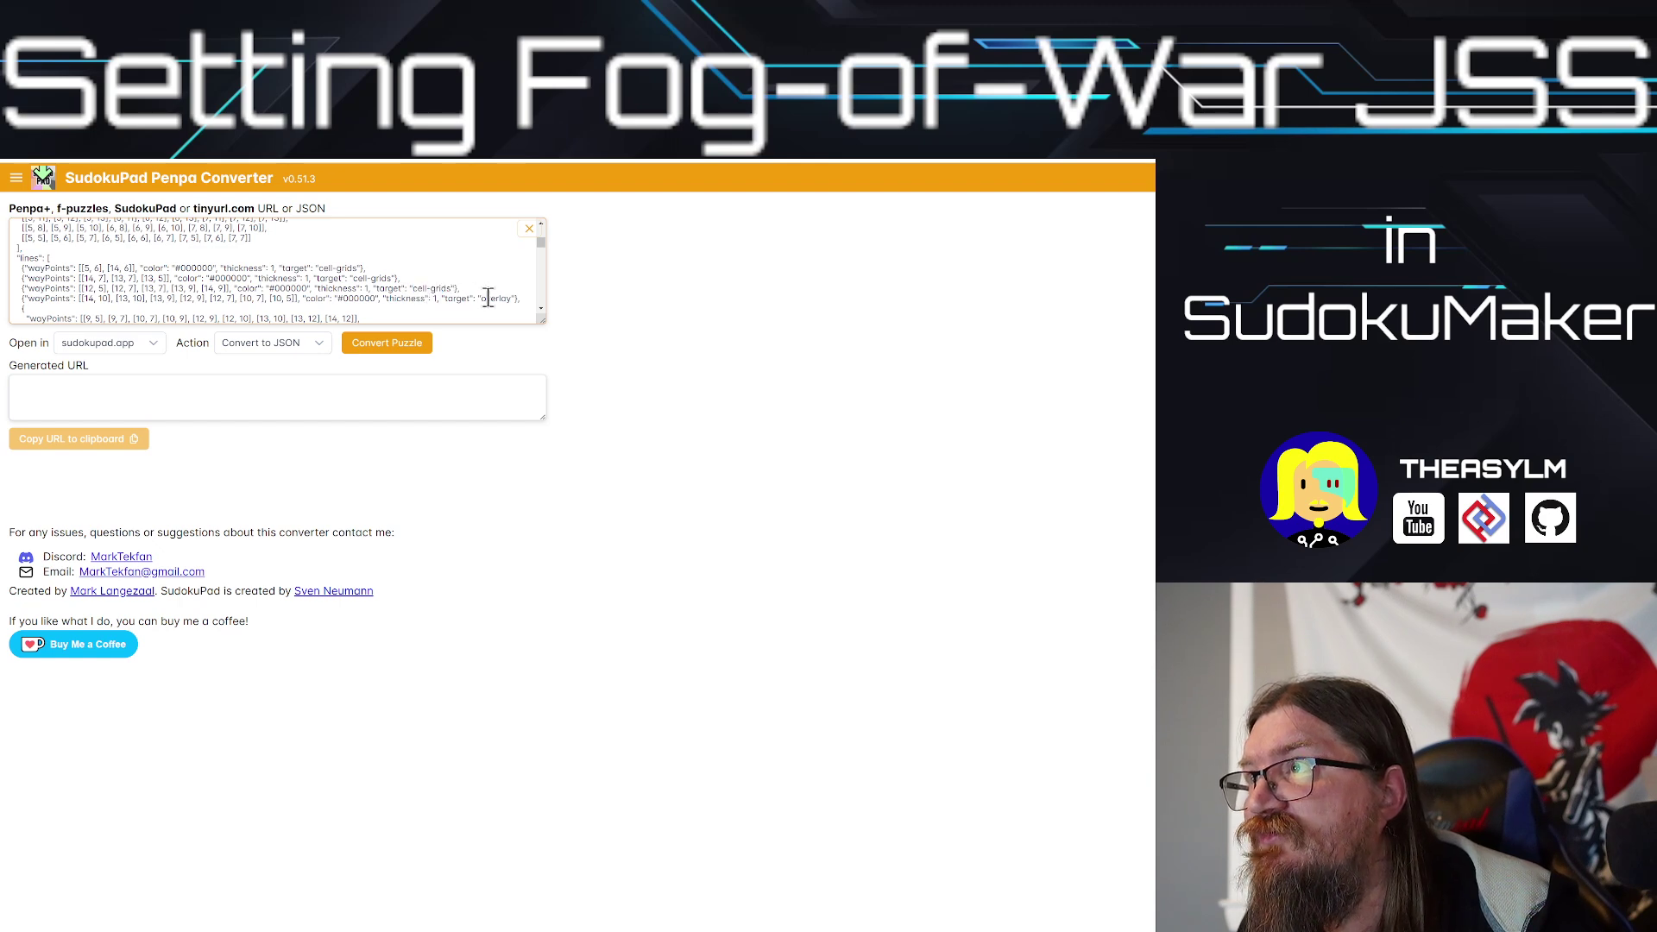
{"action": "double_click", "coordinate": [489, 297]}
{"action": "key", "text": "ctrl+v"}
Step: Change the target to "cell-grids" in the fifth and sixth "lines" entries, whose waypoints start at [9, 5] and [14, 13]
{"action": "scroll", "coordinate": [311, 285], "scroll_direction": "down", "scroll_amount": 1}
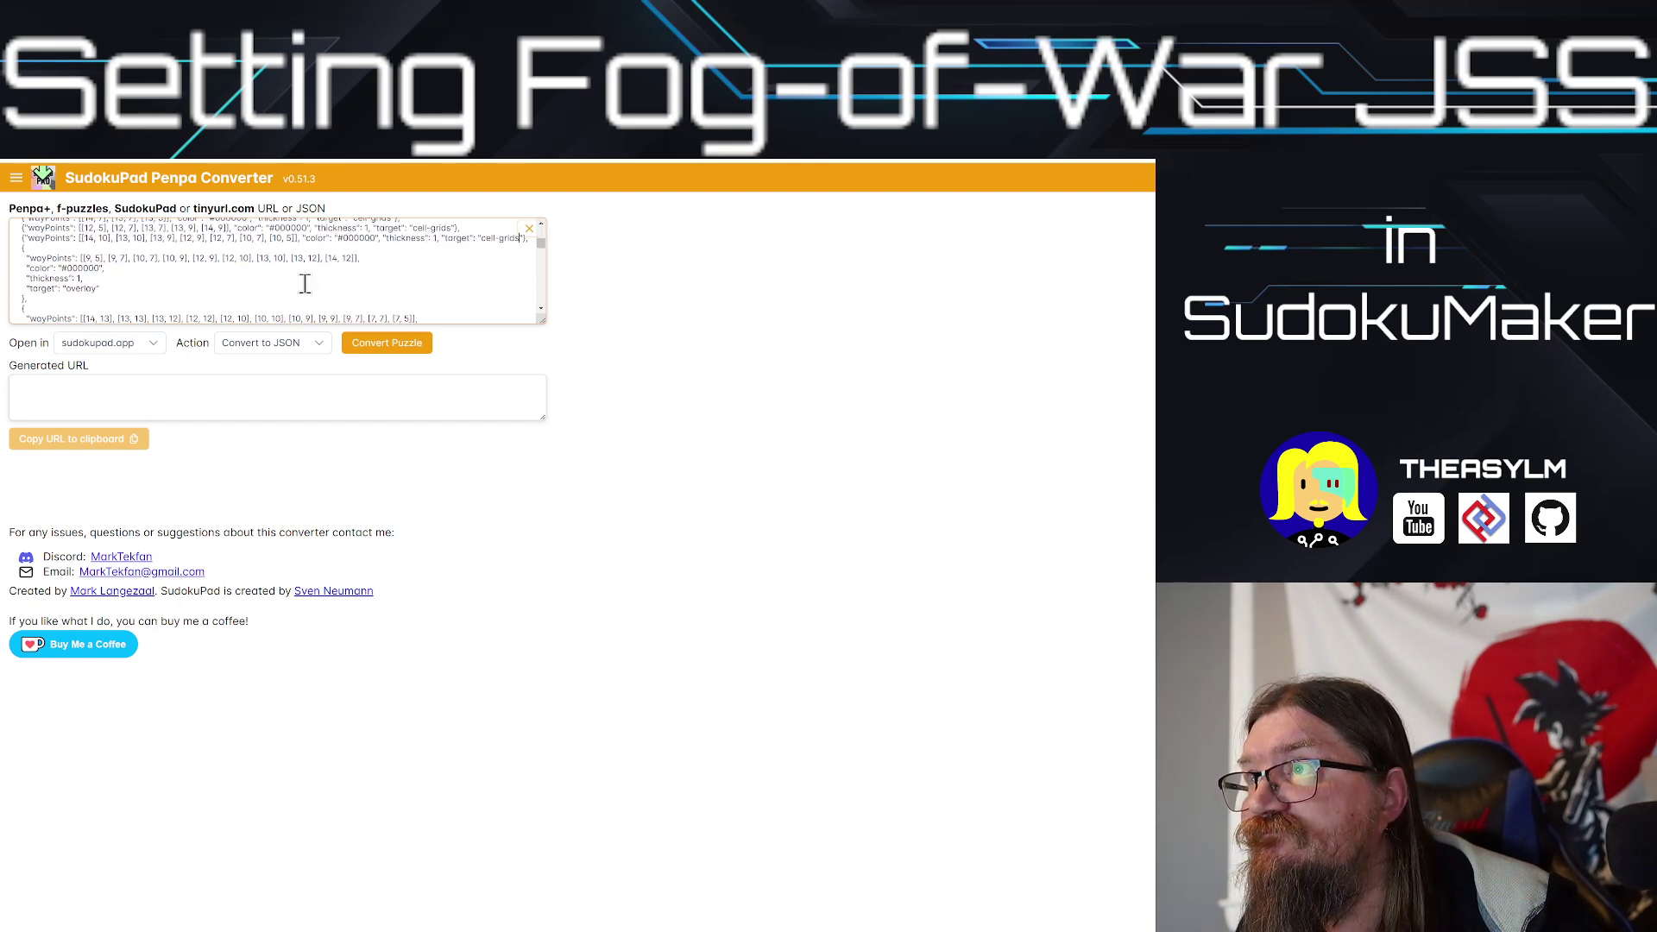
{"action": "double_click", "coordinate": [88, 288]}
{"action": "key", "text": "ctrl+v"}
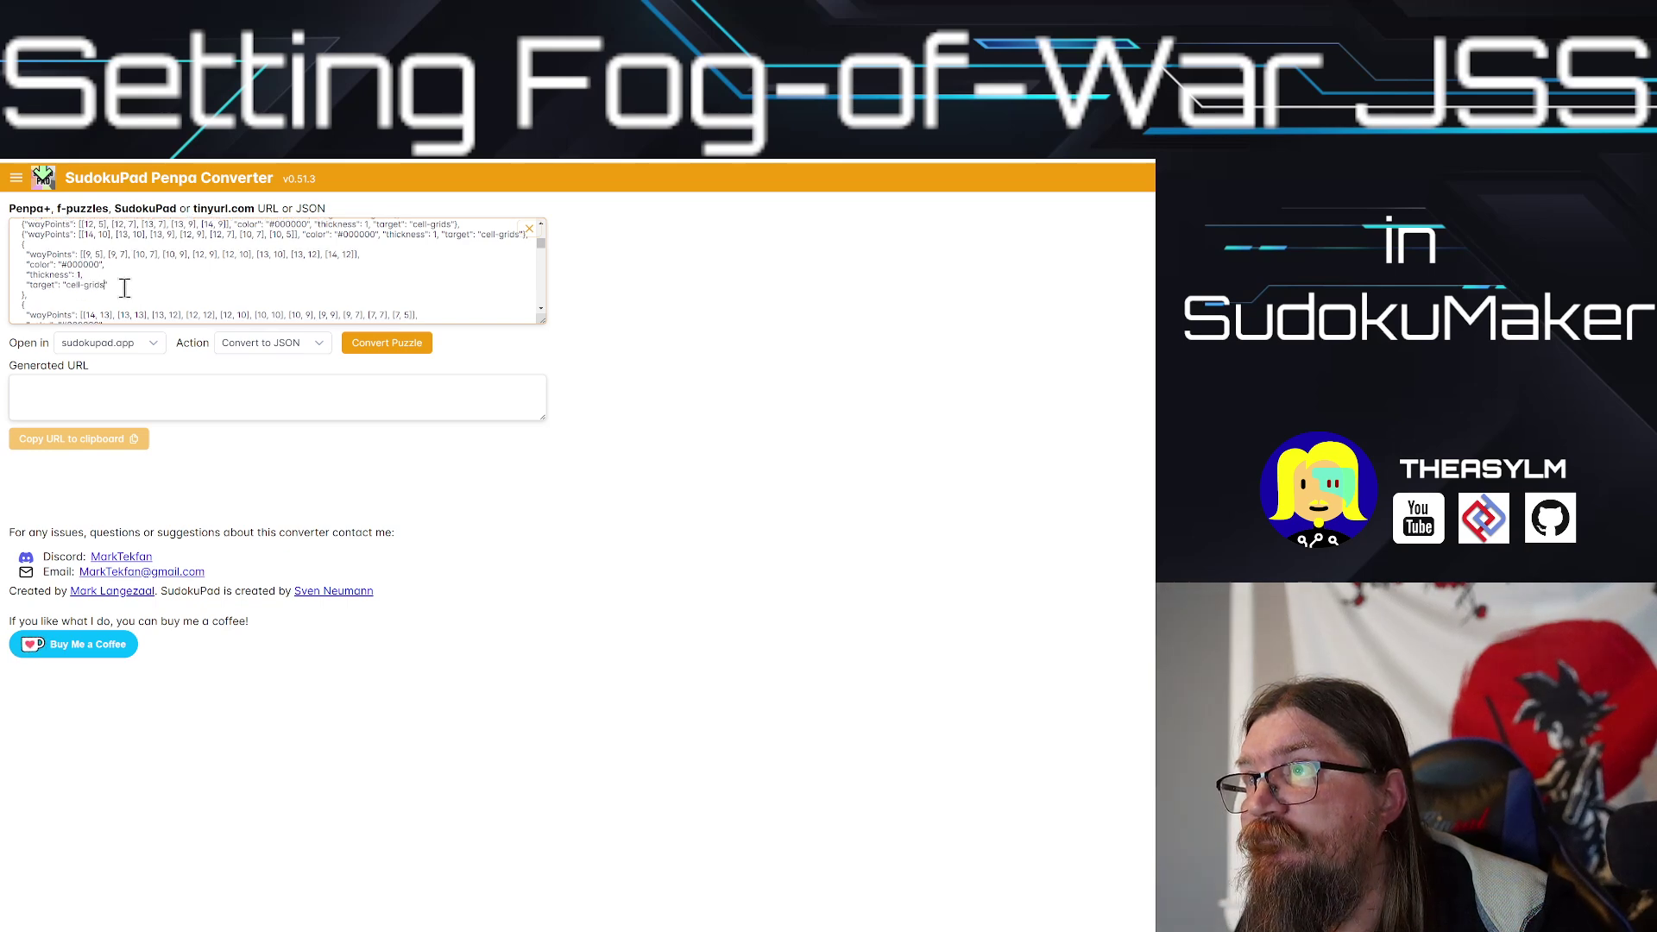
{"action": "scroll", "coordinate": [125, 288], "scroll_direction": "down", "scroll_amount": 1}
{"action": "double_click", "coordinate": [83, 286]}
{"action": "key", "text": "ctrl+v"}
Step: Change the target to "cell-grids" in the "lines" entries whose waypoints start at [13, 14] and [10, 14]
{"action": "scroll", "coordinate": [125, 274], "scroll_direction": "down", "scroll_amount": 1}
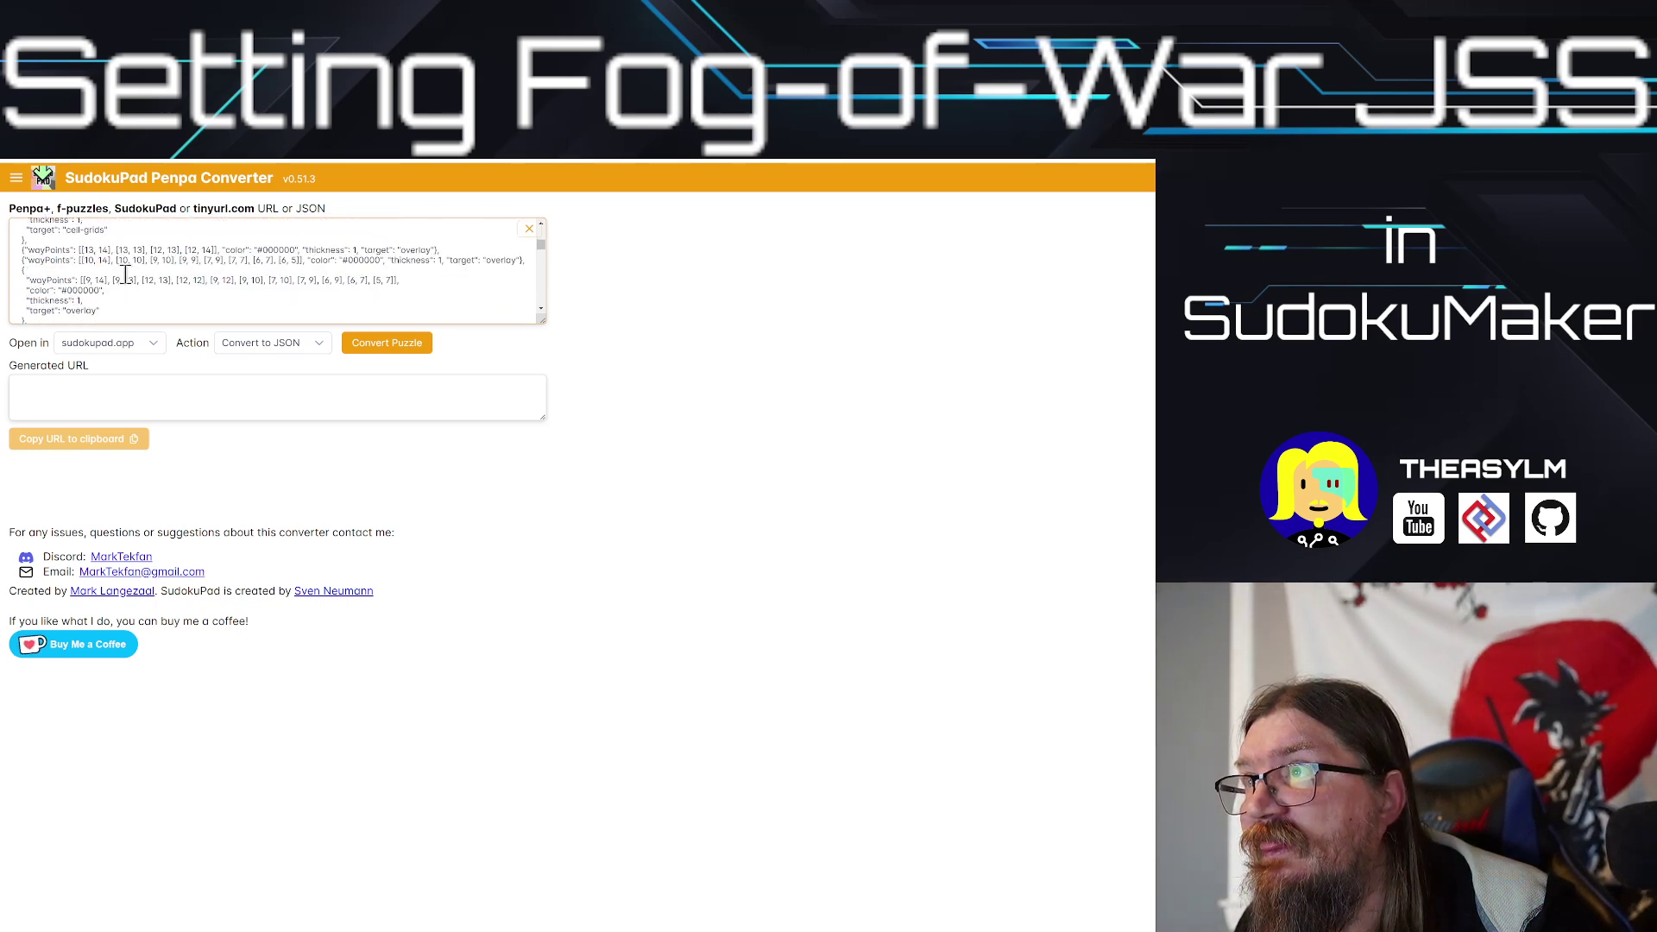
{"action": "double_click", "coordinate": [410, 248]}
{"action": "key", "text": "ctrl+v"}
{"action": "double_click", "coordinate": [492, 252]}
{"action": "key", "text": "ctrl+v"}
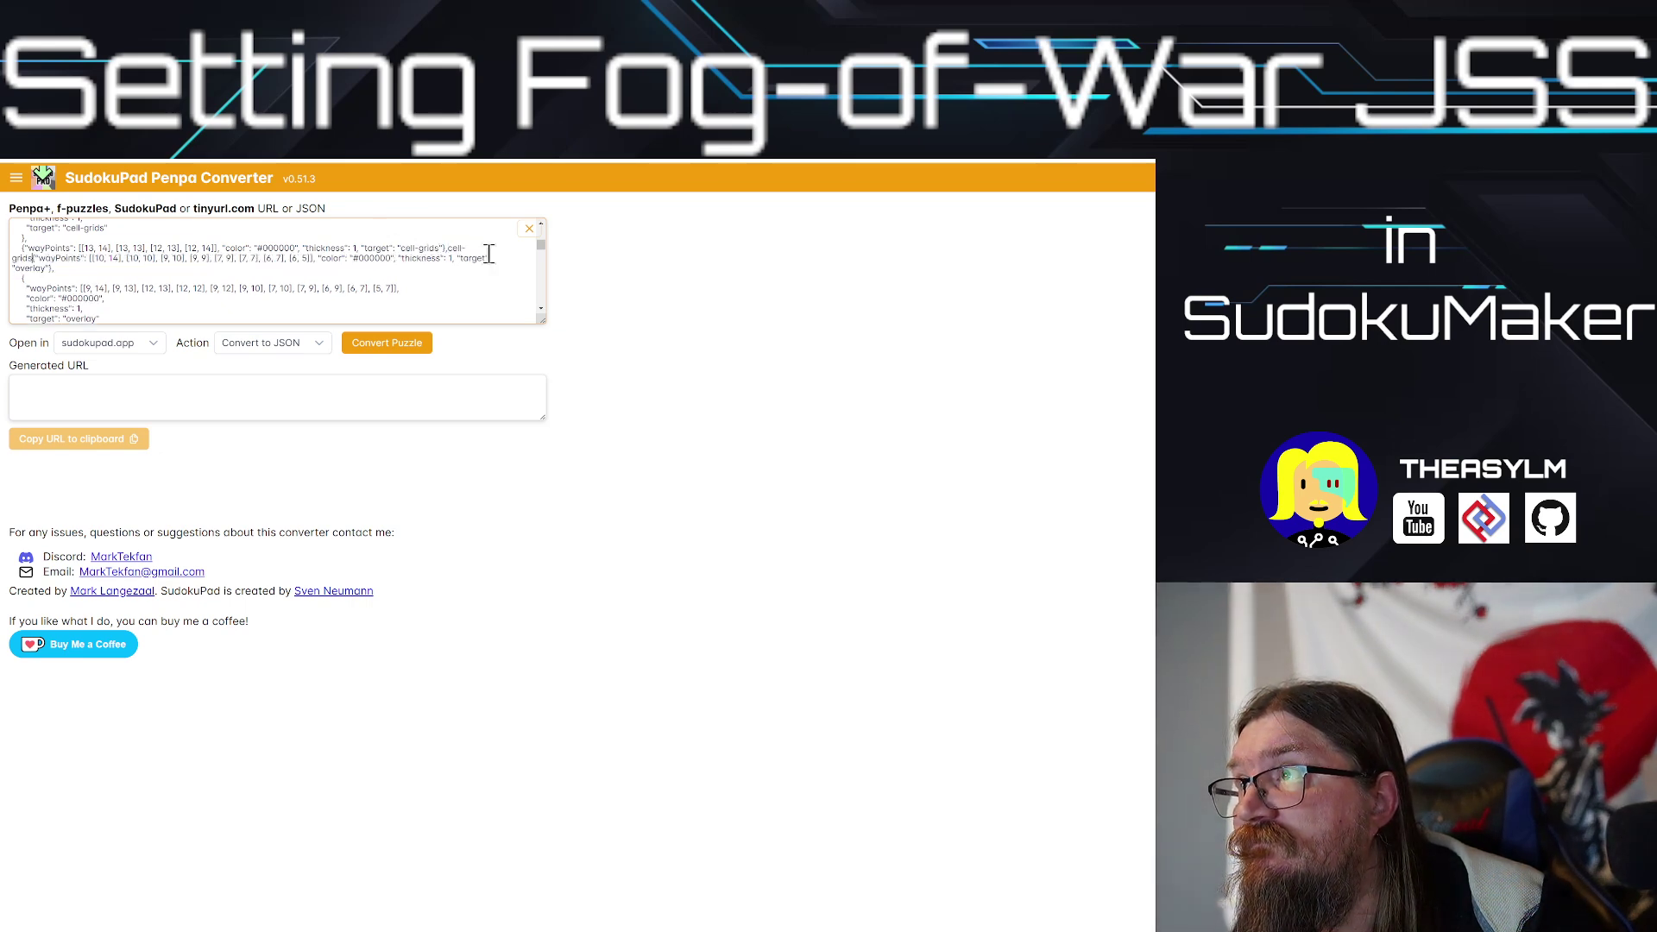
{"action": "key", "text": "ctrl+z"}
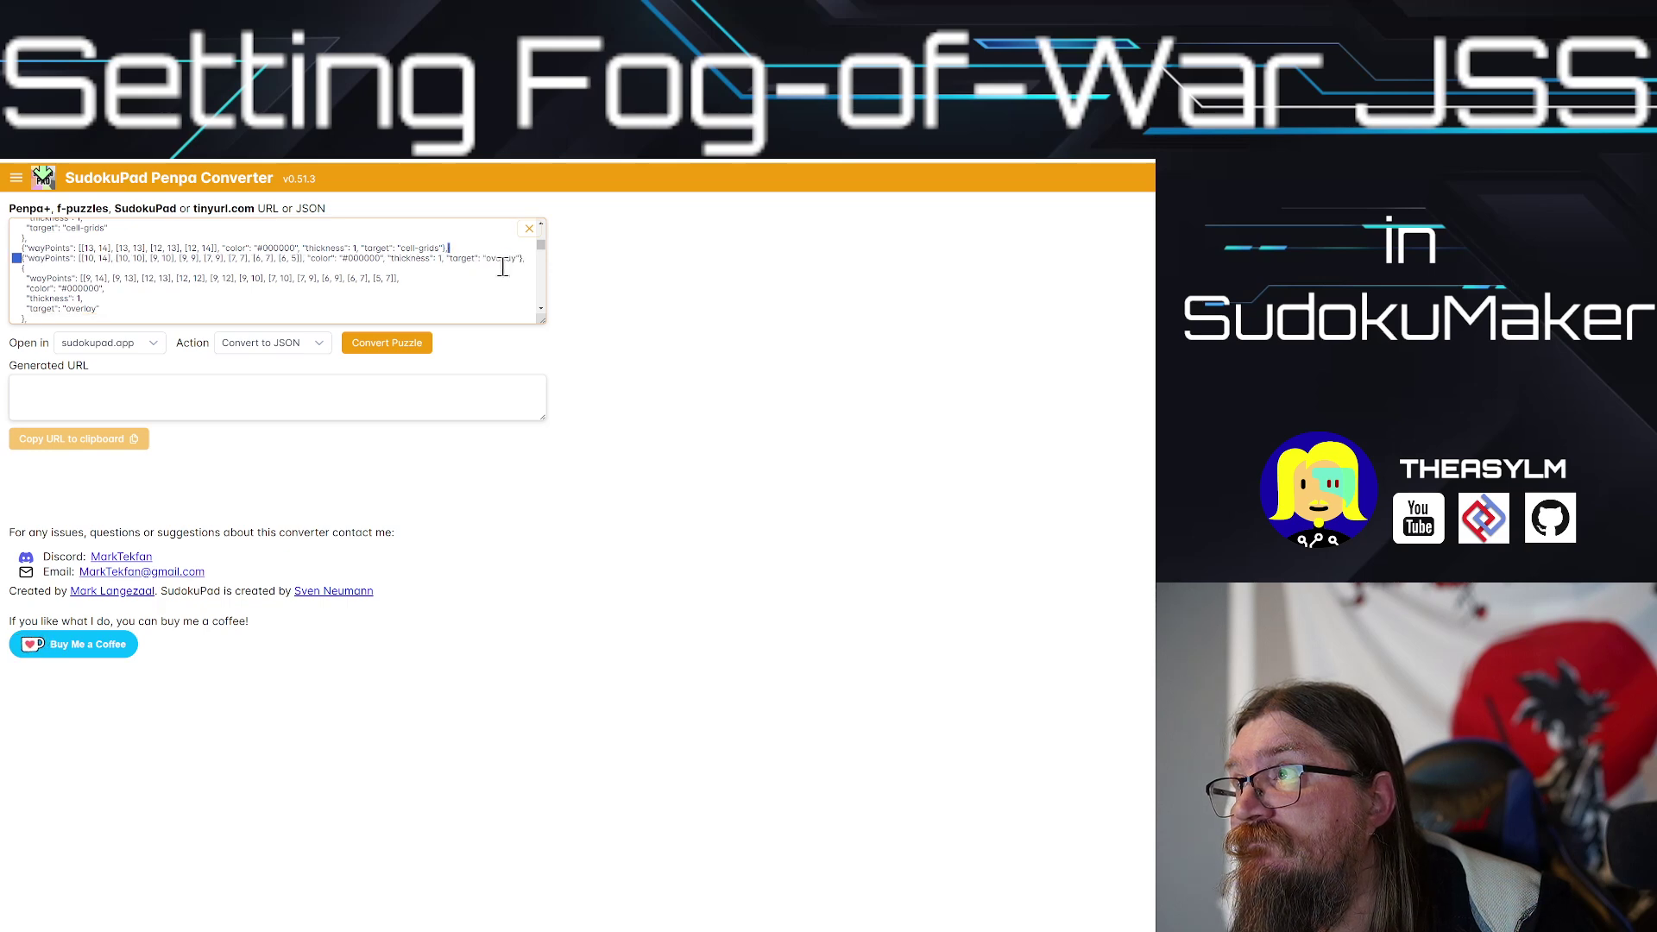
{"action": "double_click", "coordinate": [500, 258]}
{"action": "type", "text": "cell-grids"}
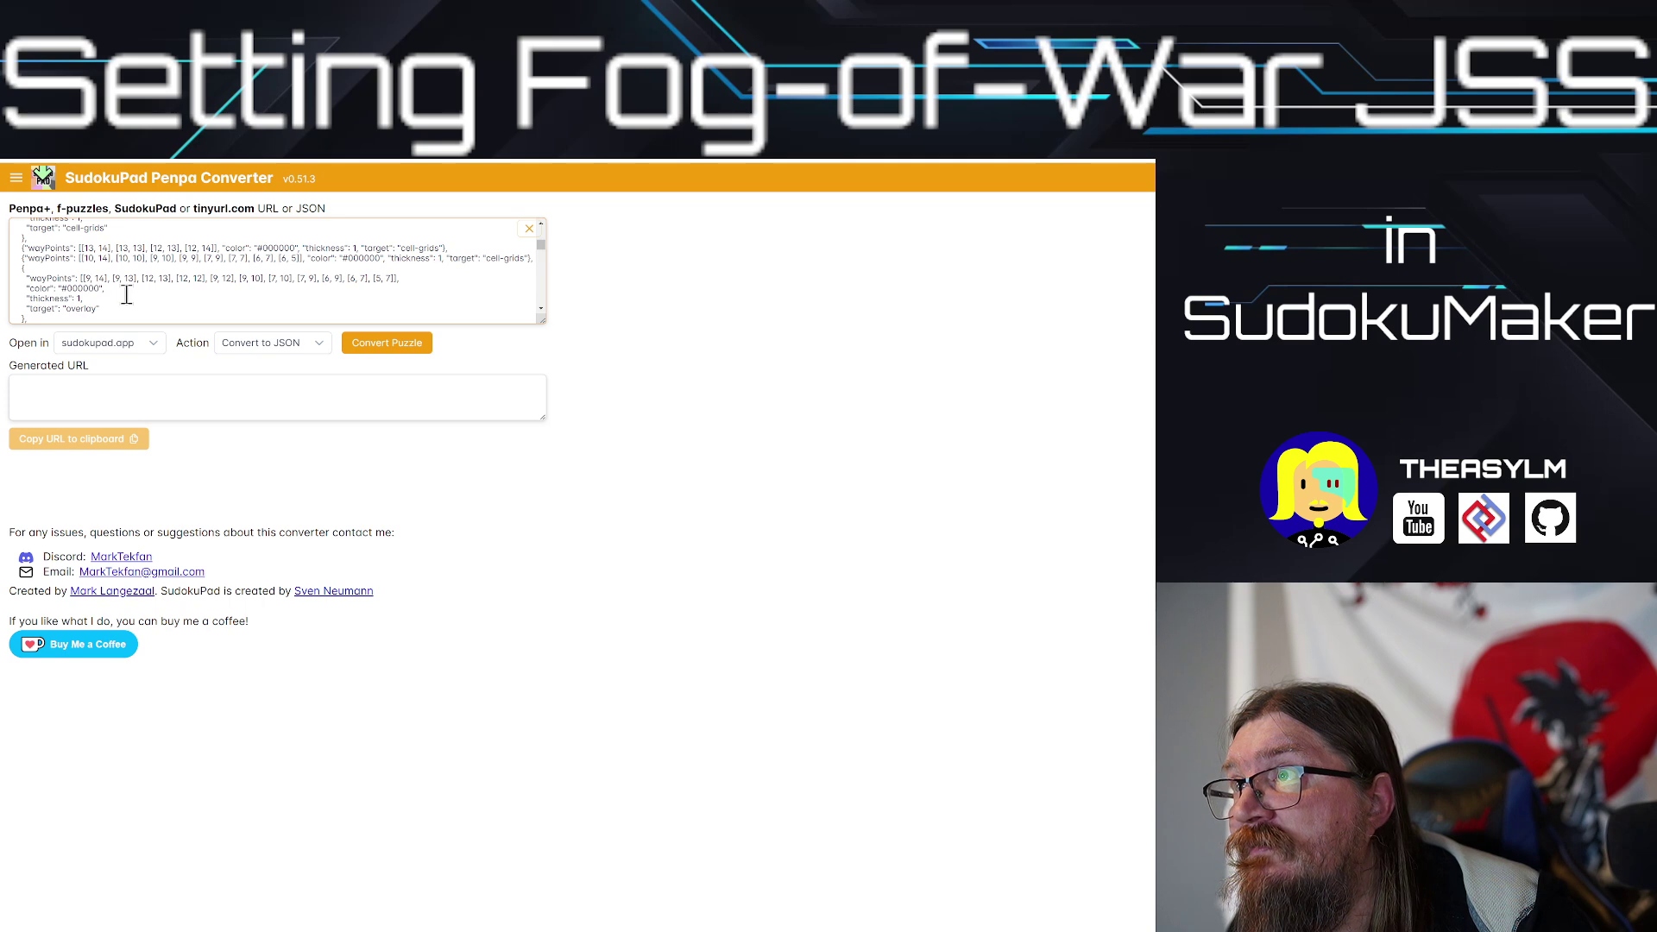
Step: Replace the overlay target with "cell-grids" in the "lines" entries whose waypoints start at [9, 14] and [7, 14]
{"action": "double_click", "coordinate": [82, 308]}
{"action": "type", "text": "cell-grids"}
{"action": "scroll", "coordinate": [138, 297], "scroll_direction": "down", "scroll_amount": 1}
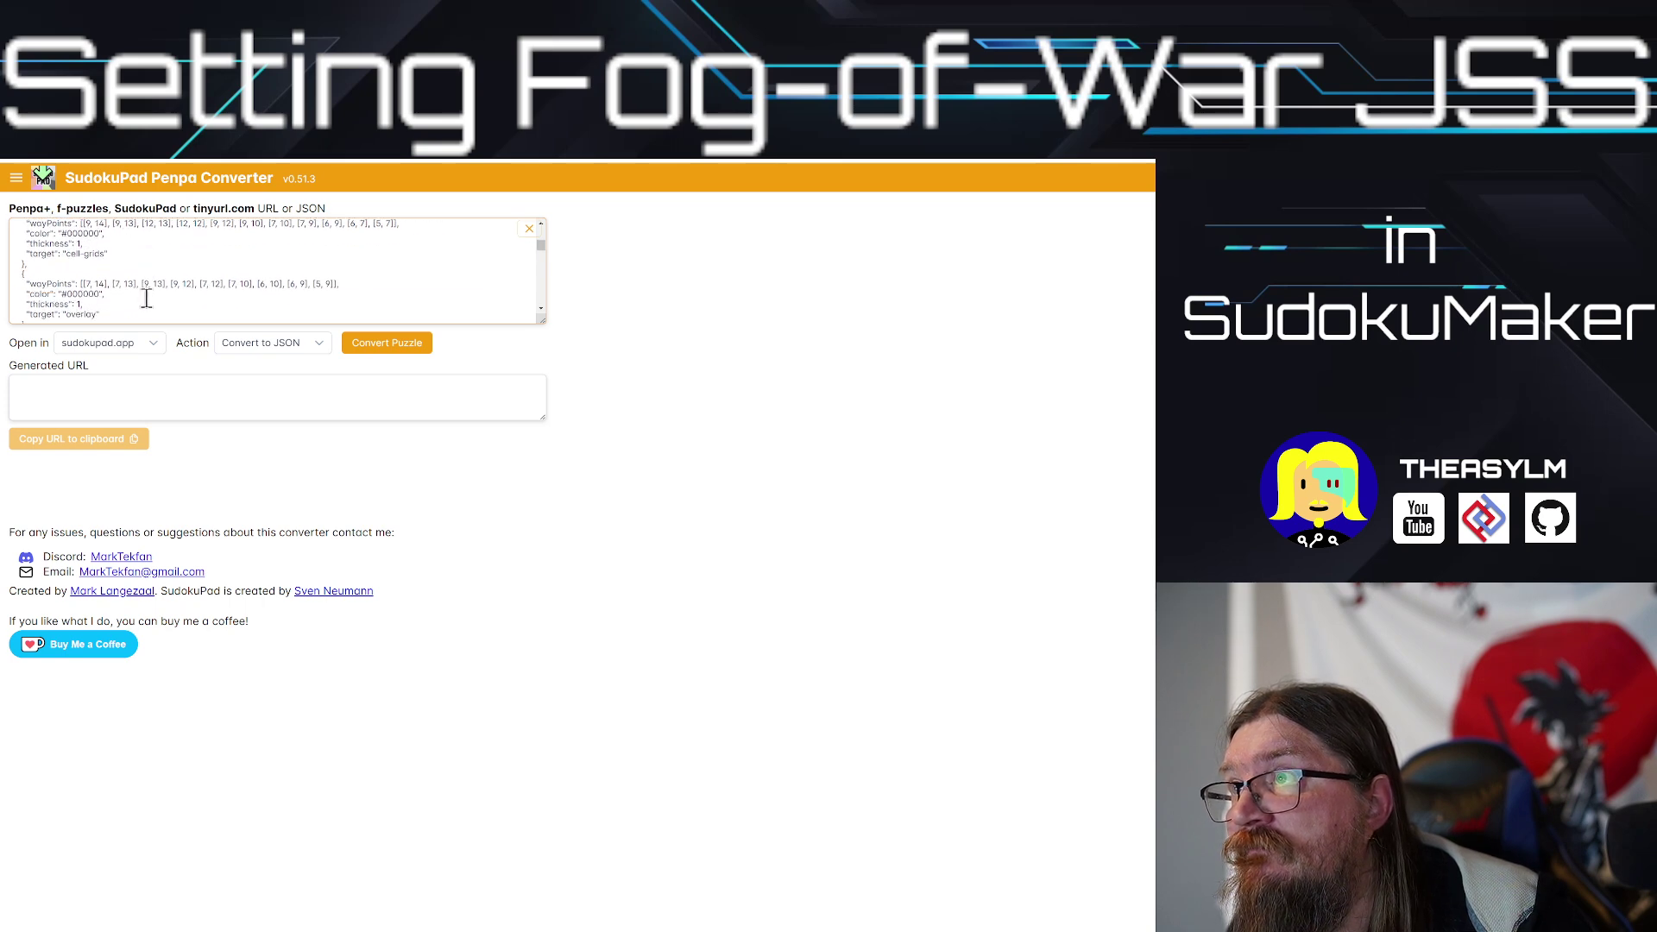
{"action": "scroll", "coordinate": [147, 298], "scroll_direction": "down", "scroll_amount": 2}
{"action": "double_click", "coordinate": [82, 249]}
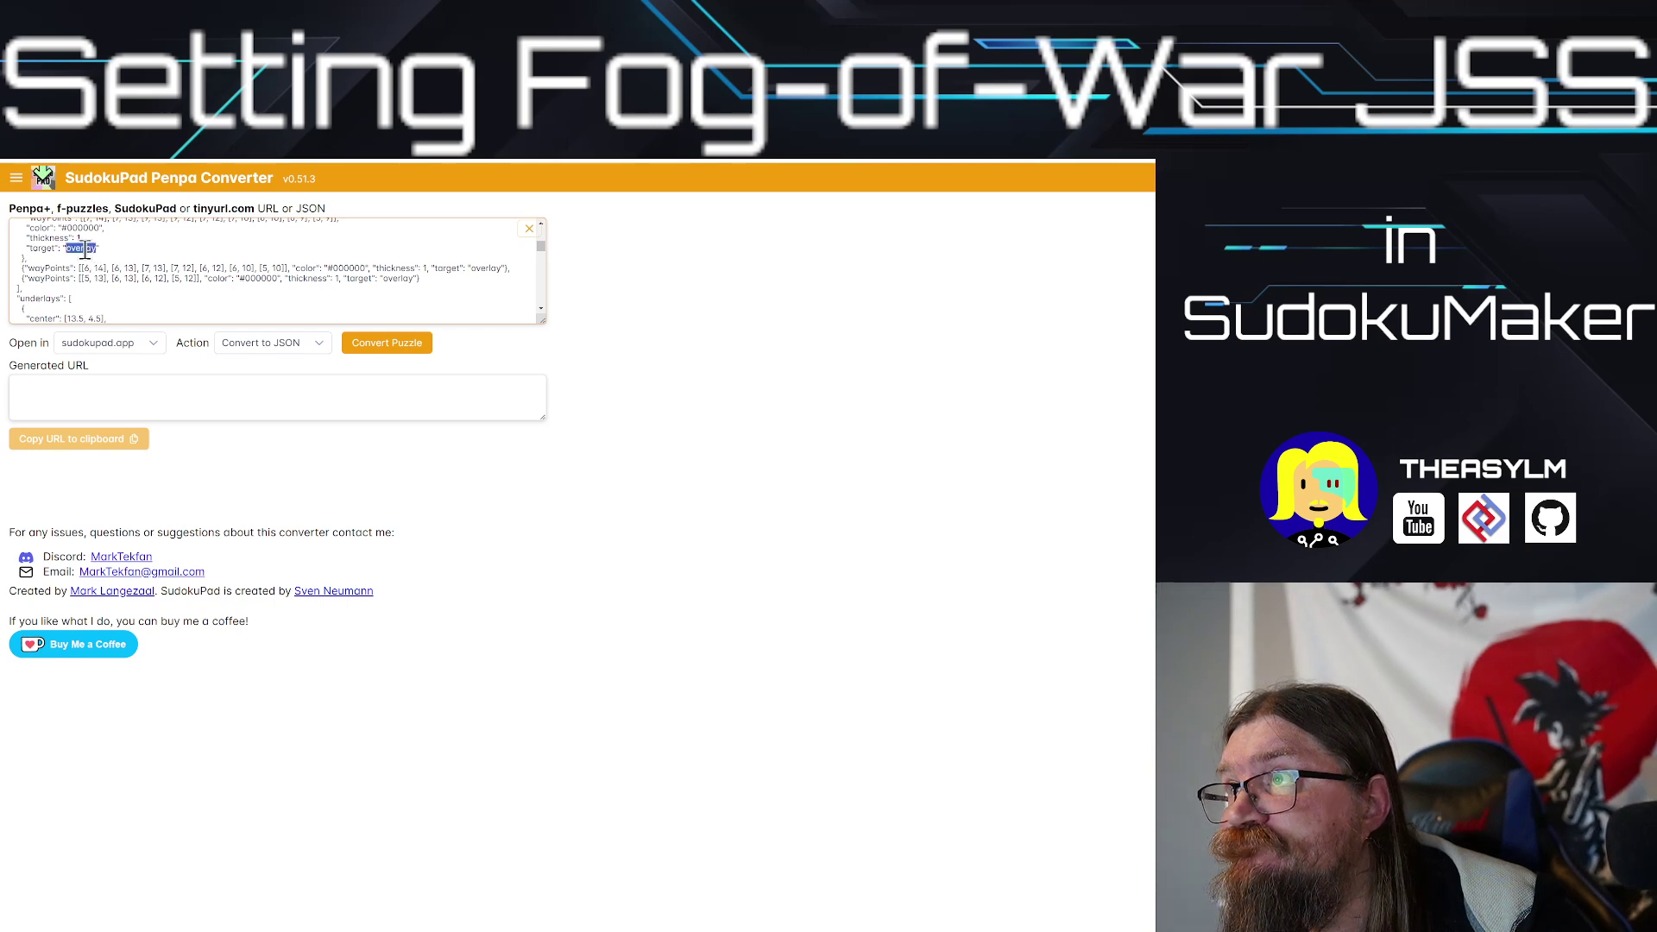
{"action": "type", "text": "cell-grids"}
Step: Set the target of the last two "lines" entries, just before the "underlays" list, to "cell-grids"
{"action": "double_click", "coordinate": [487, 268]}
{"action": "type", "text": "cell-grids"}
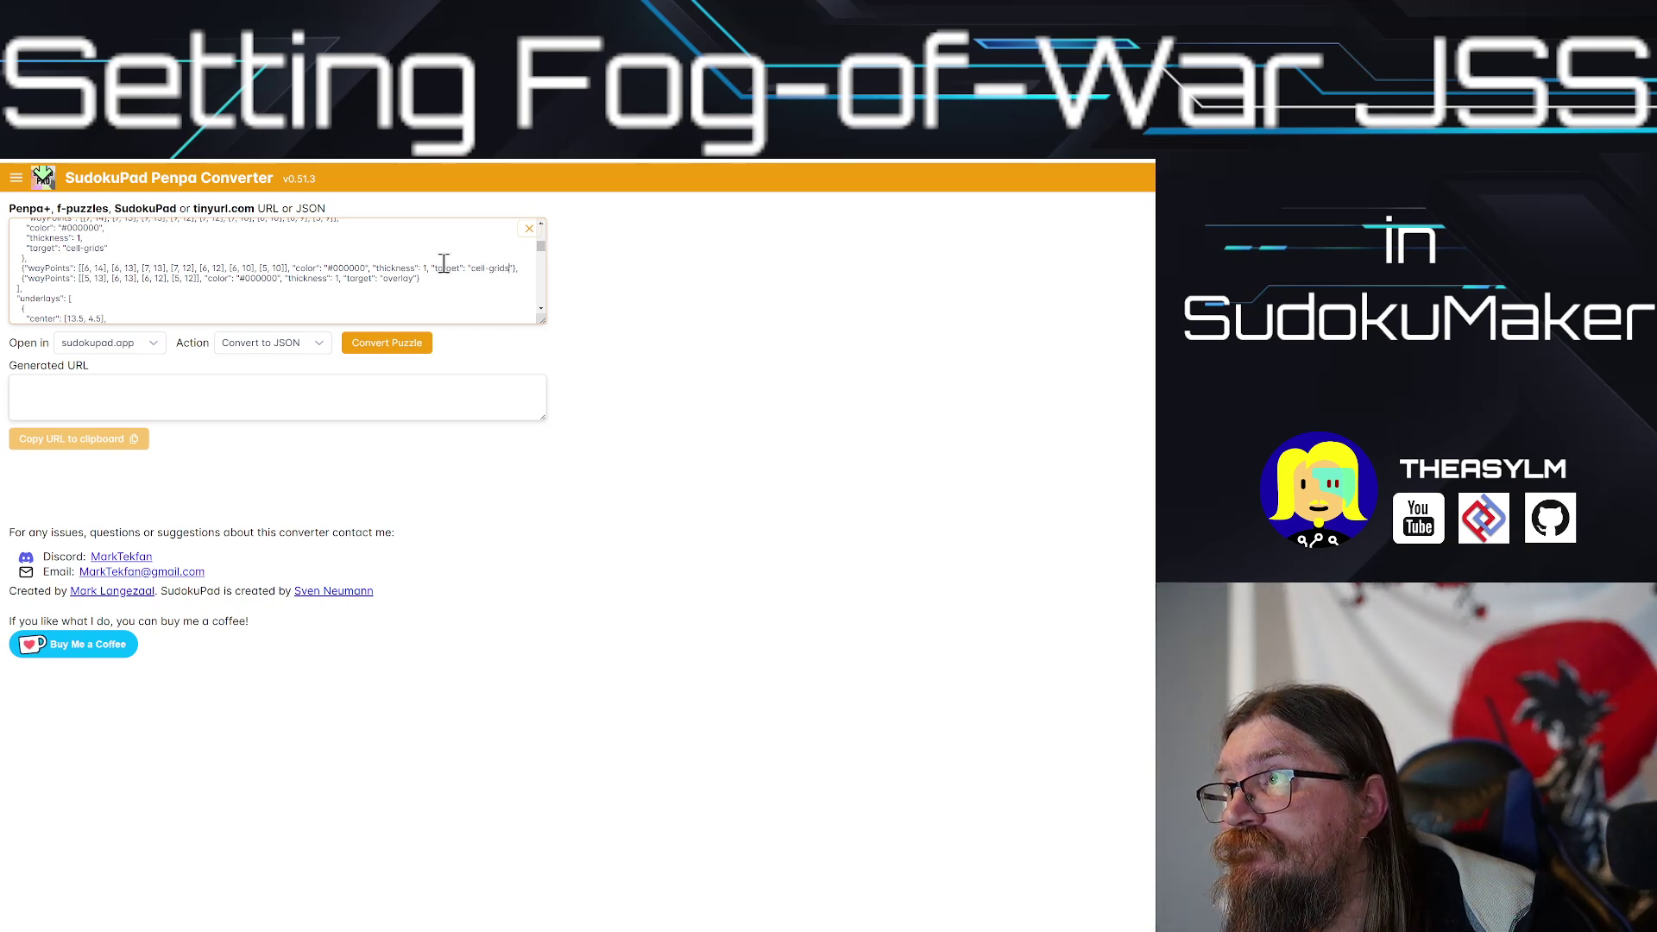
{"action": "left_click", "coordinate": [393, 279]}
{"action": "type", "text": "cell-grids"}
{"action": "type", "text": "cell-grids"}
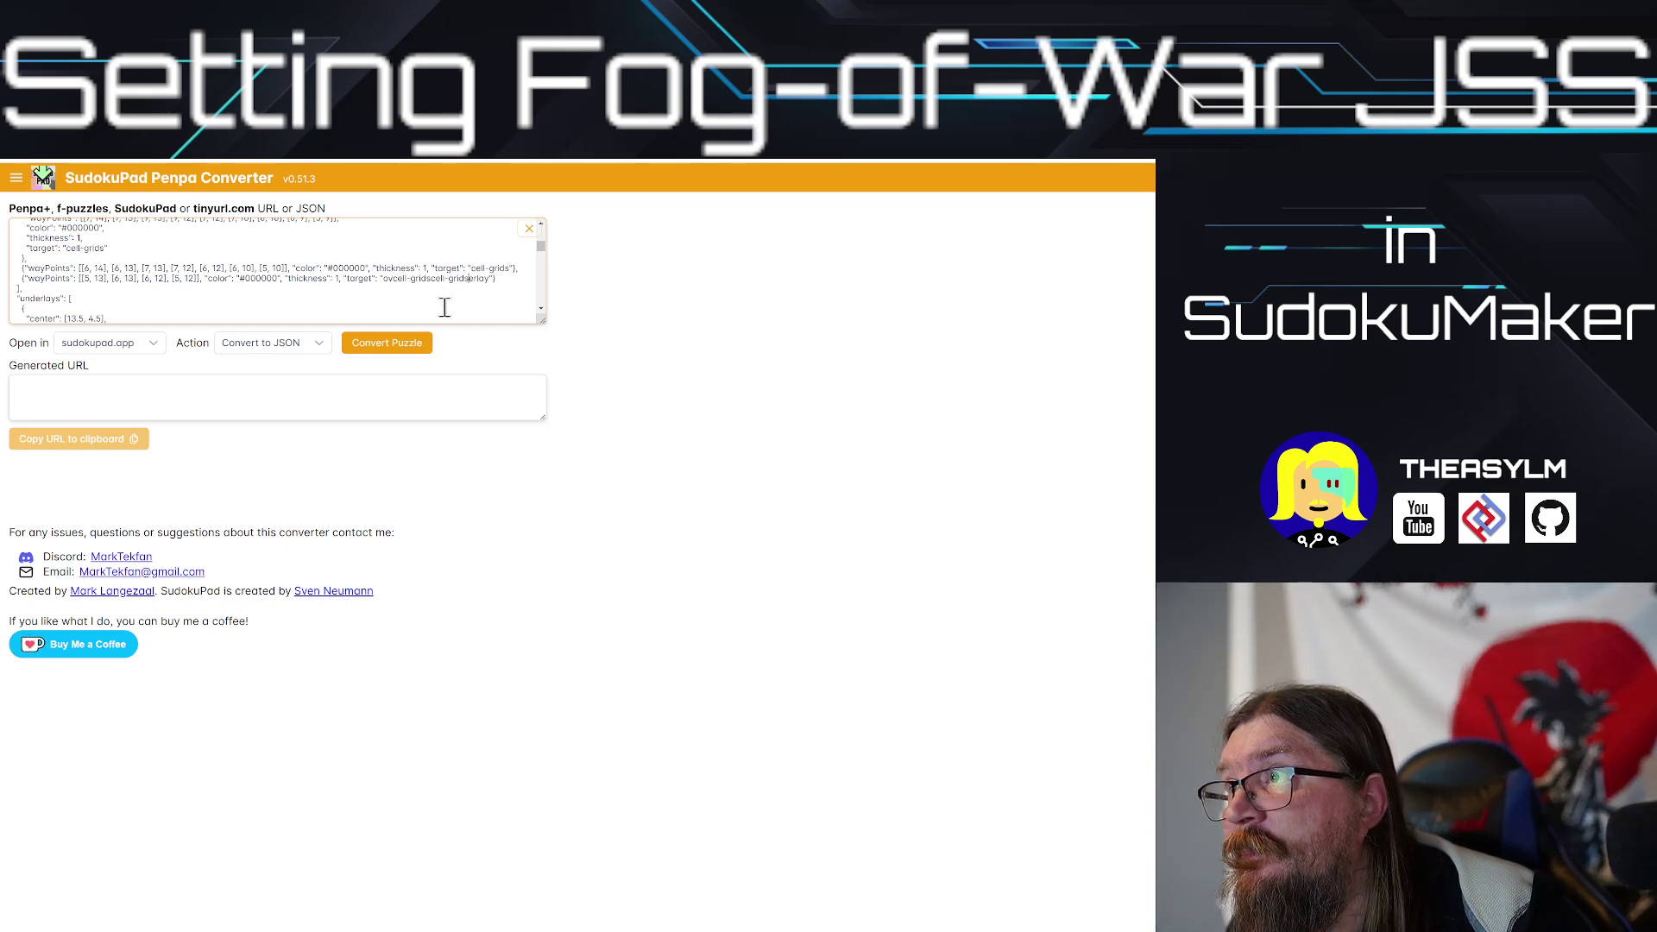
{"action": "key", "text": "ctrl+z"}
{"action": "key", "text": "ctrl+z"}
{"action": "double_click", "coordinate": [399, 278]}
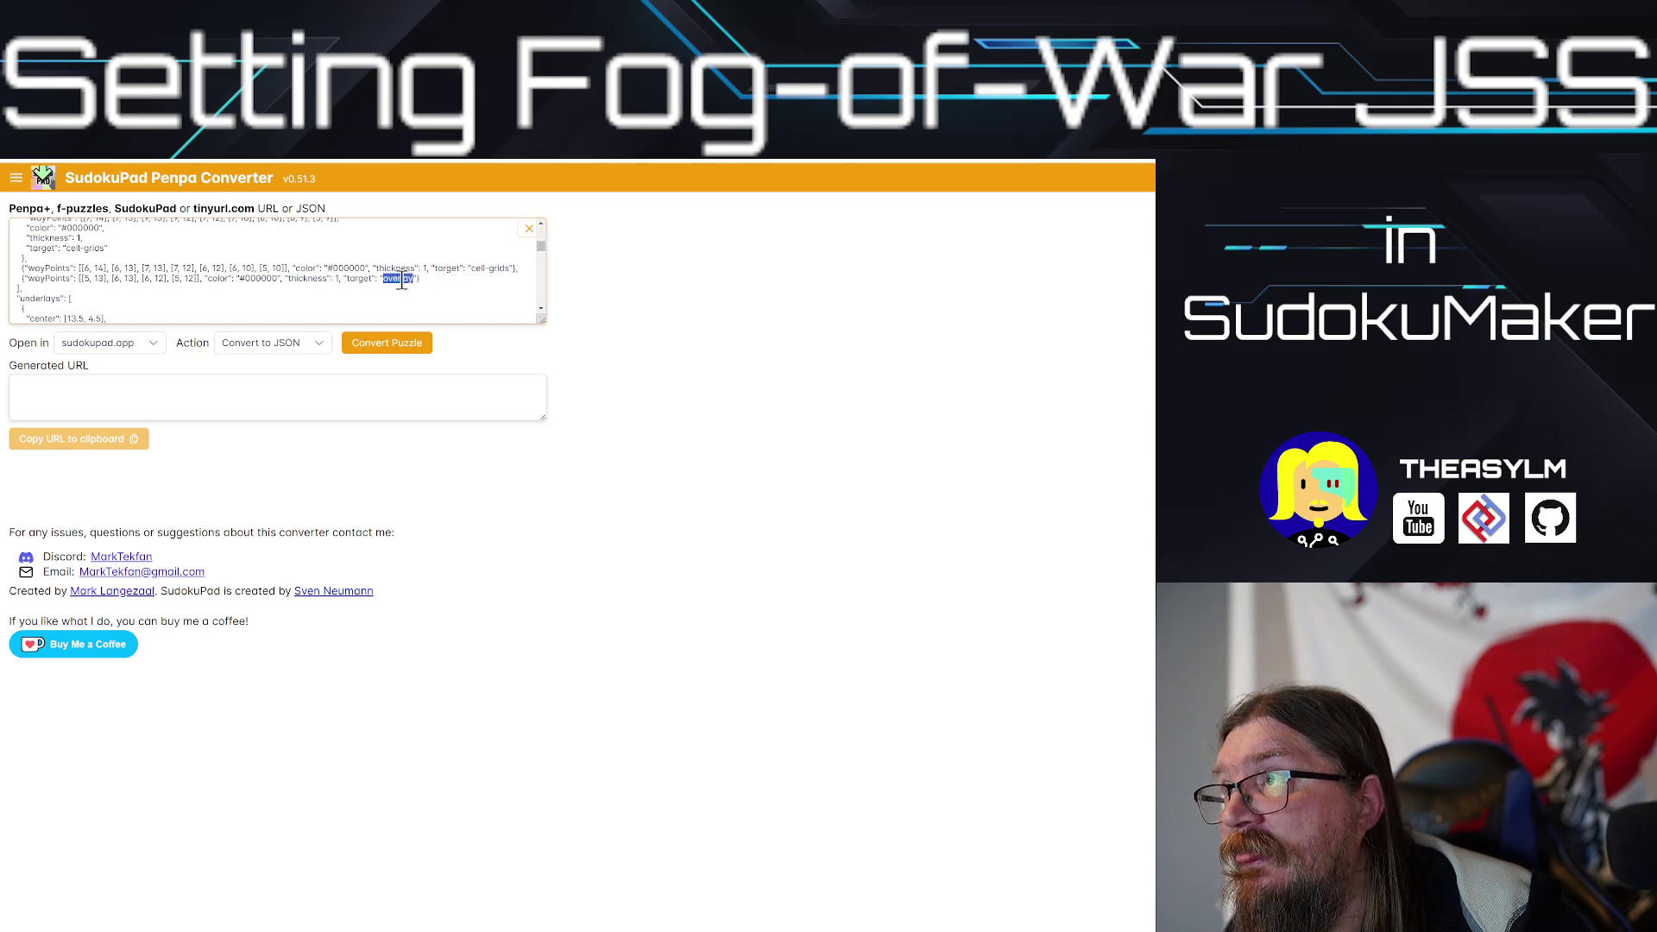
{"action": "type", "text": "cell-grids"}
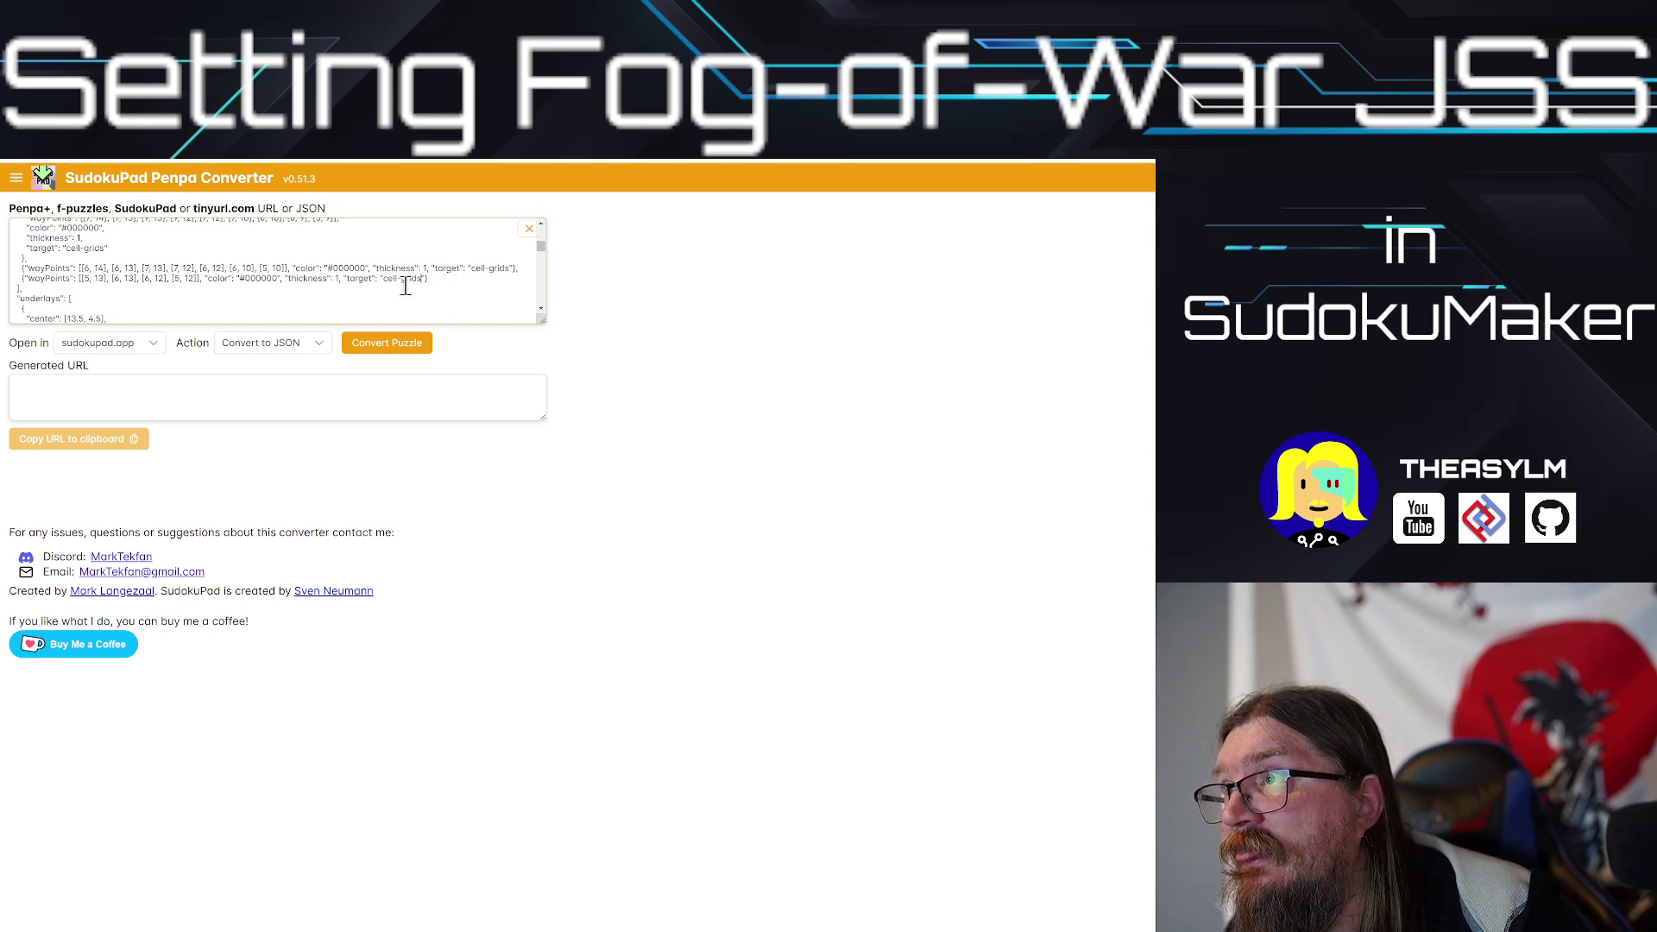
Step: Convert the edited JSON with the action set to open in a new tab, and start the resulting puzzle
{"action": "left_click", "coordinate": [307, 344]}
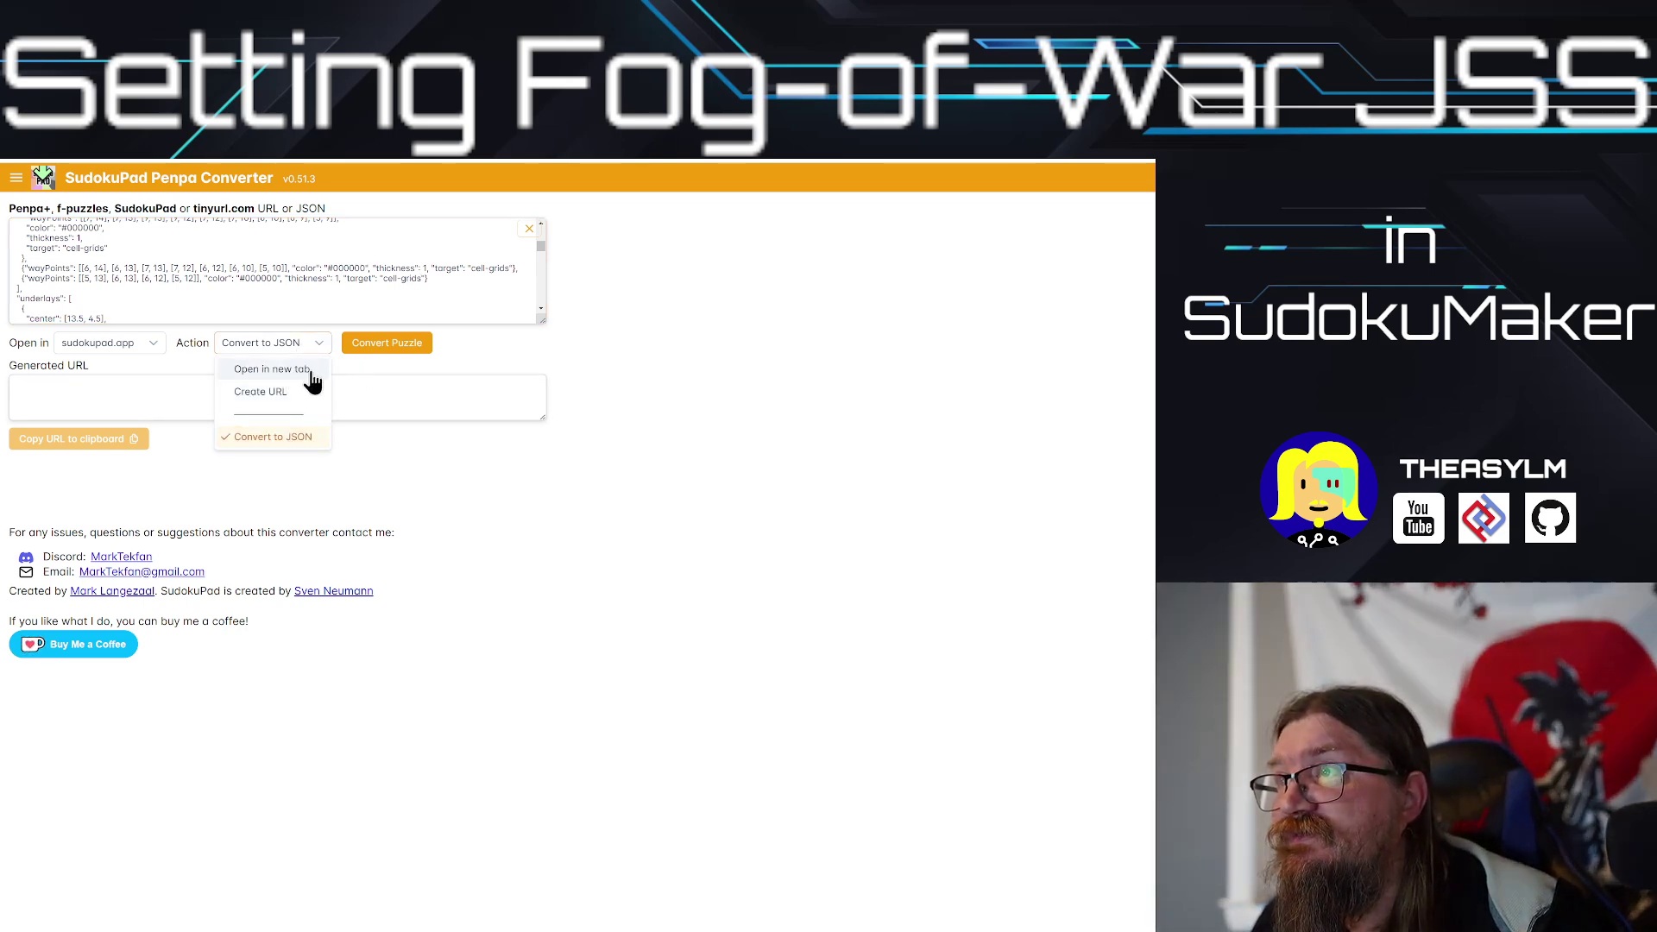
{"action": "left_click", "coordinate": [309, 375]}
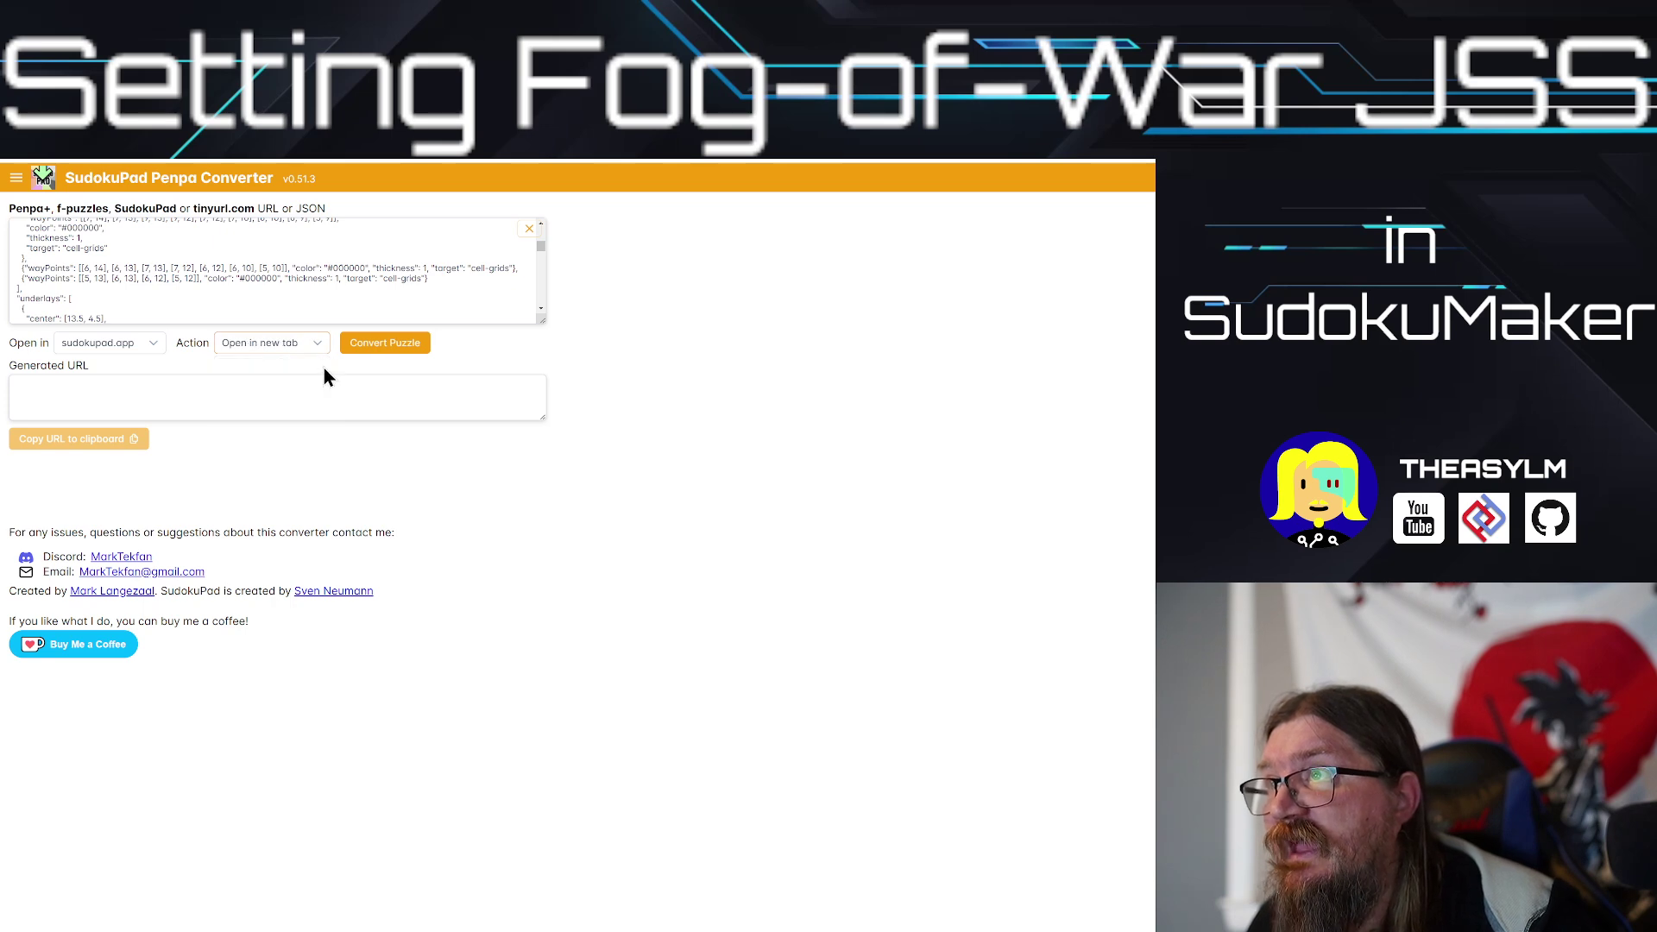
{"action": "left_click", "coordinate": [370, 345]}
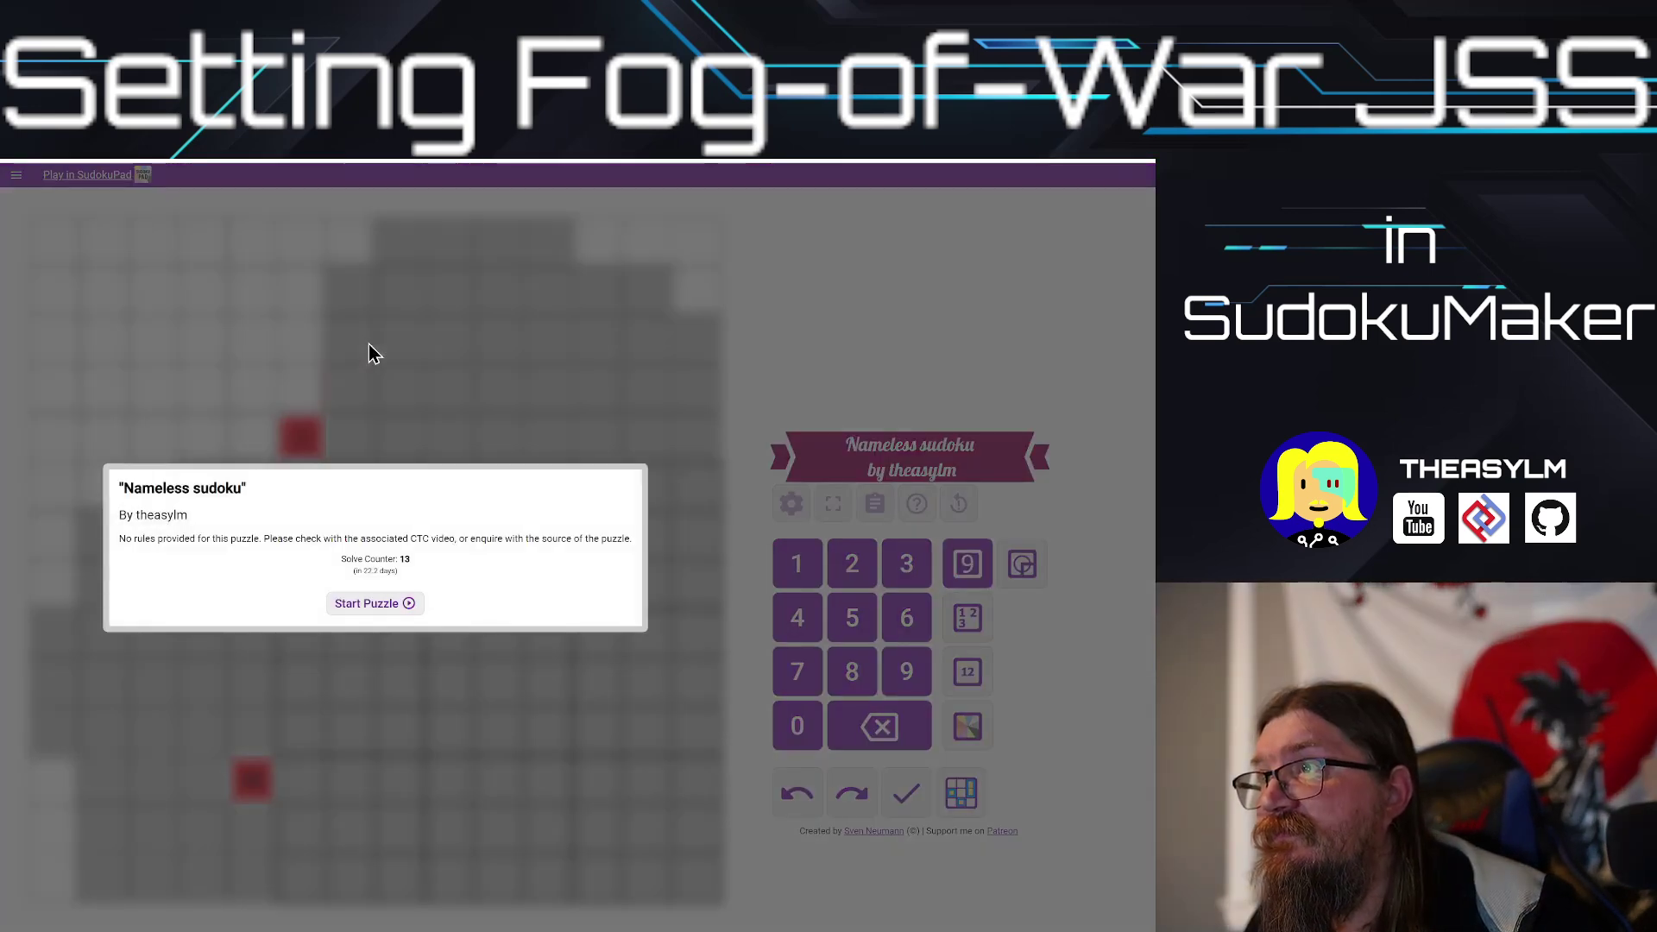
{"action": "left_click", "coordinate": [395, 598]}
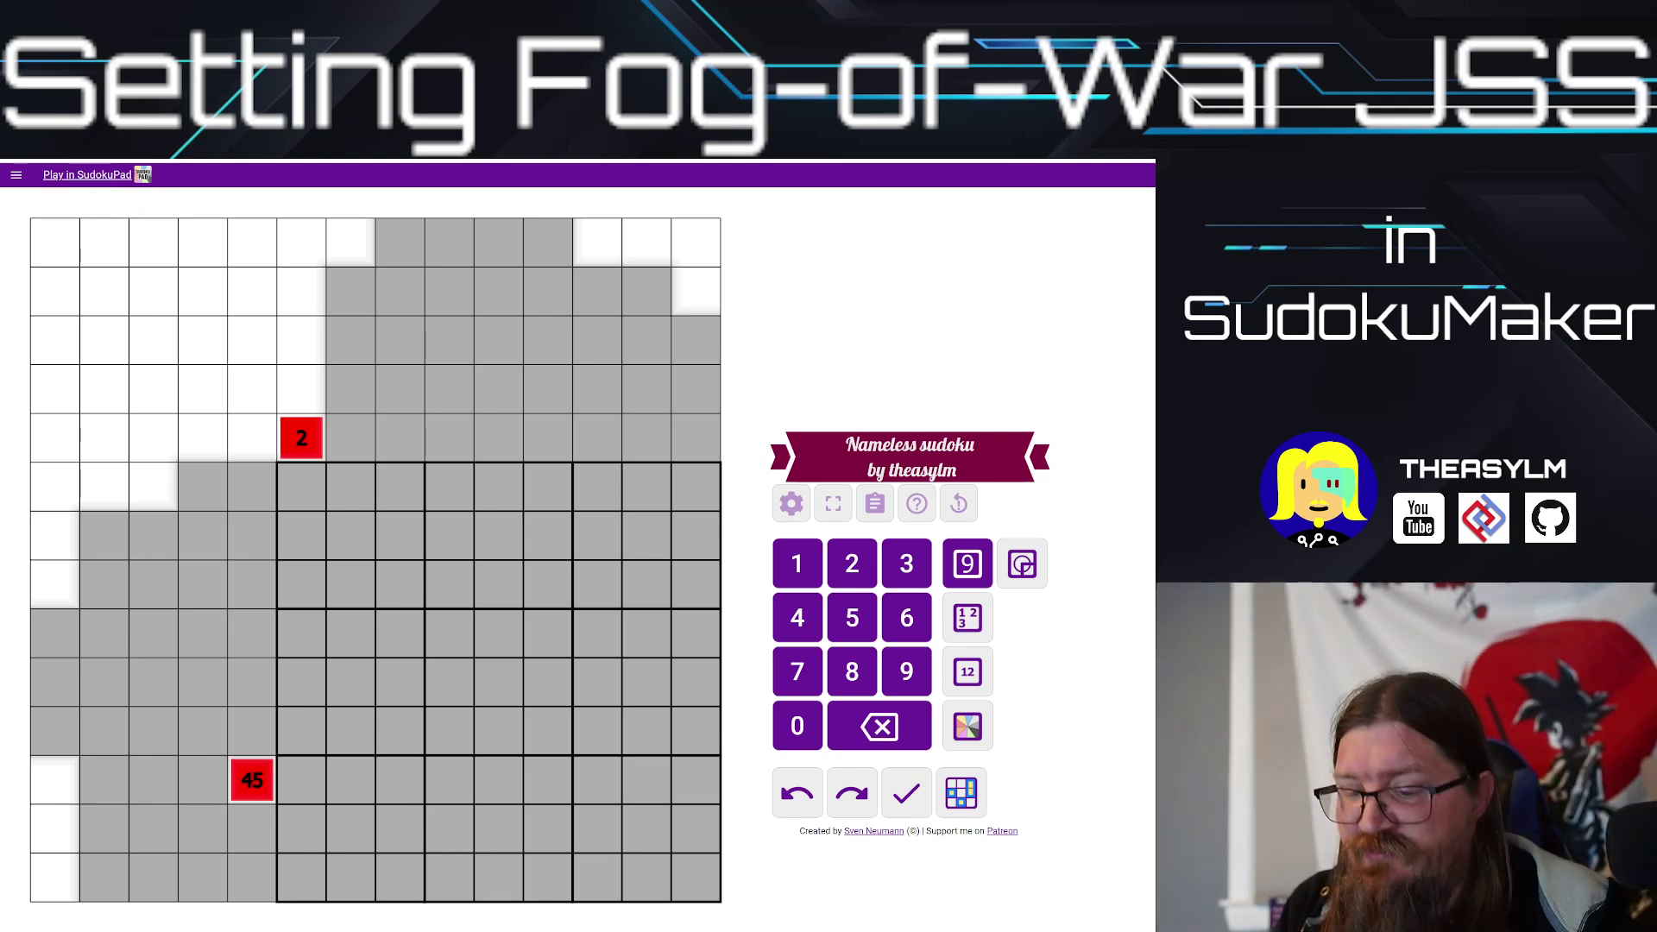
Step: Reload the puzzle with "?setting-nogrid=1" appended to its URL and start it
{"action": "type", "text": "?"}
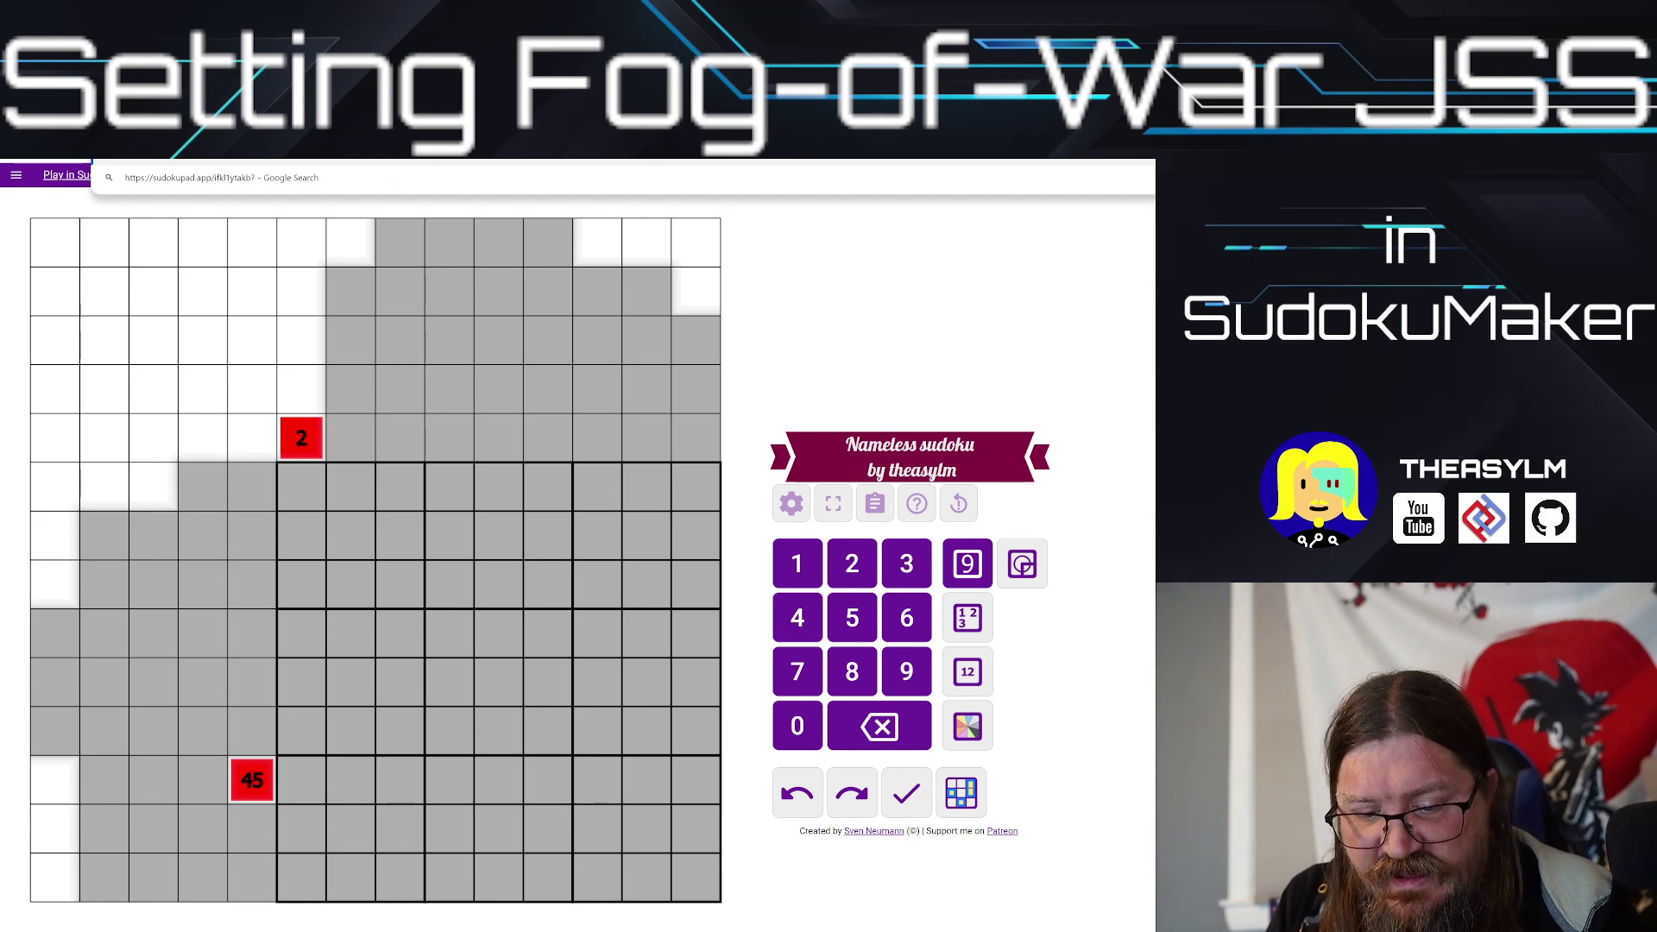
{"action": "type", "text": "set"}
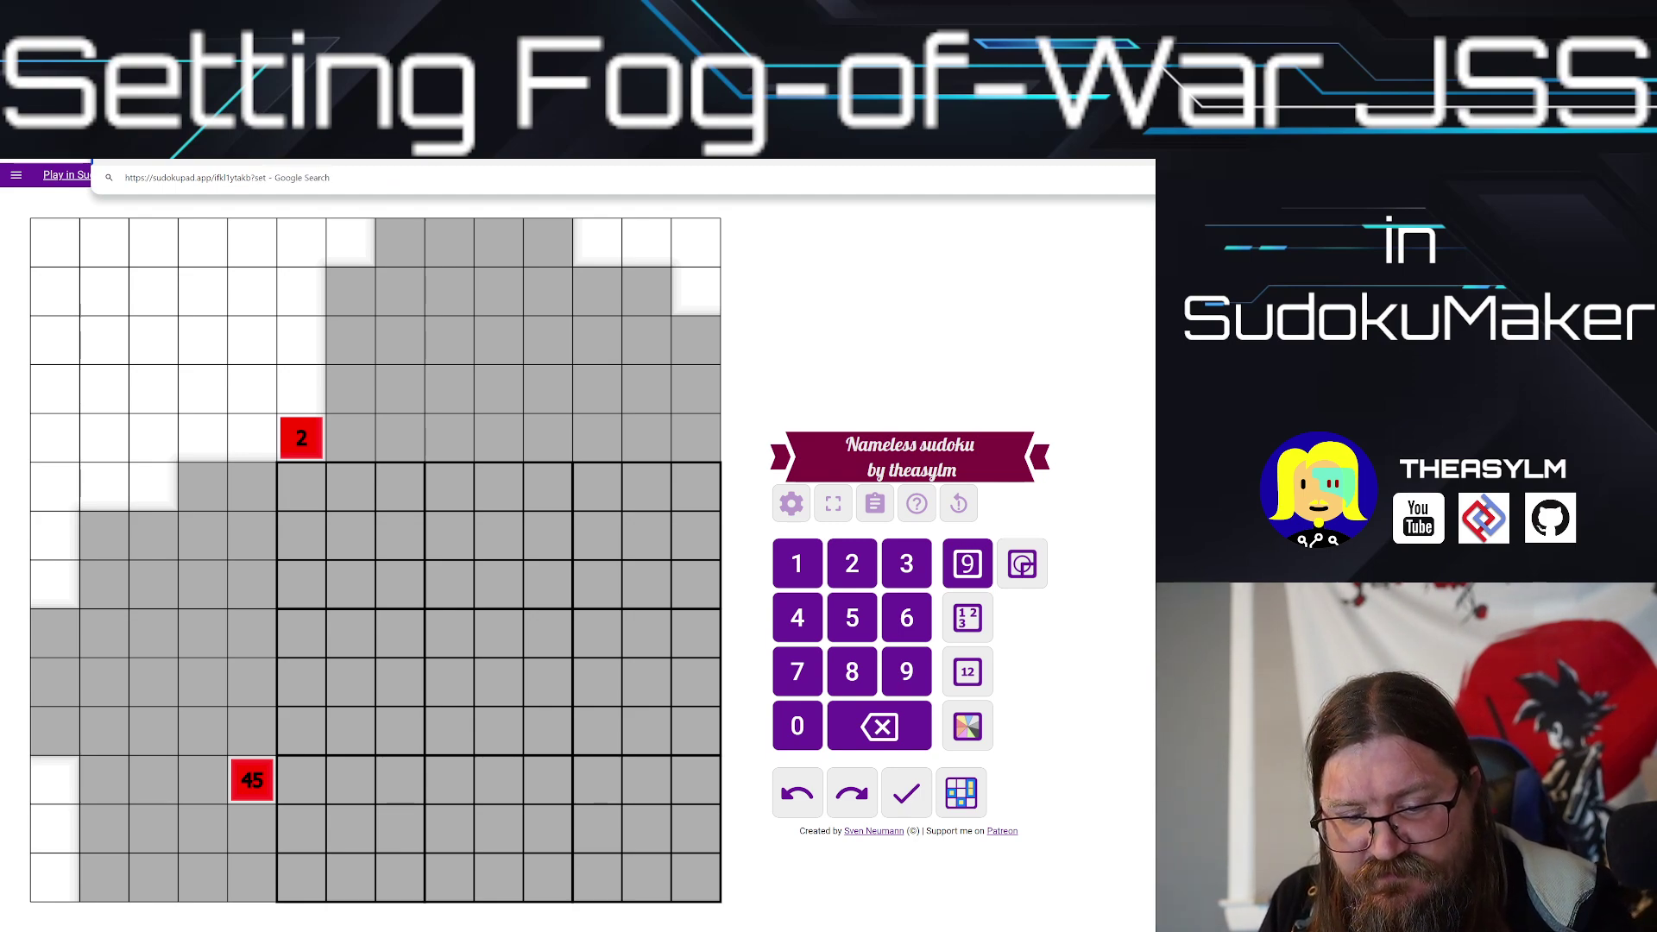
{"action": "type", "text": "ting-"}
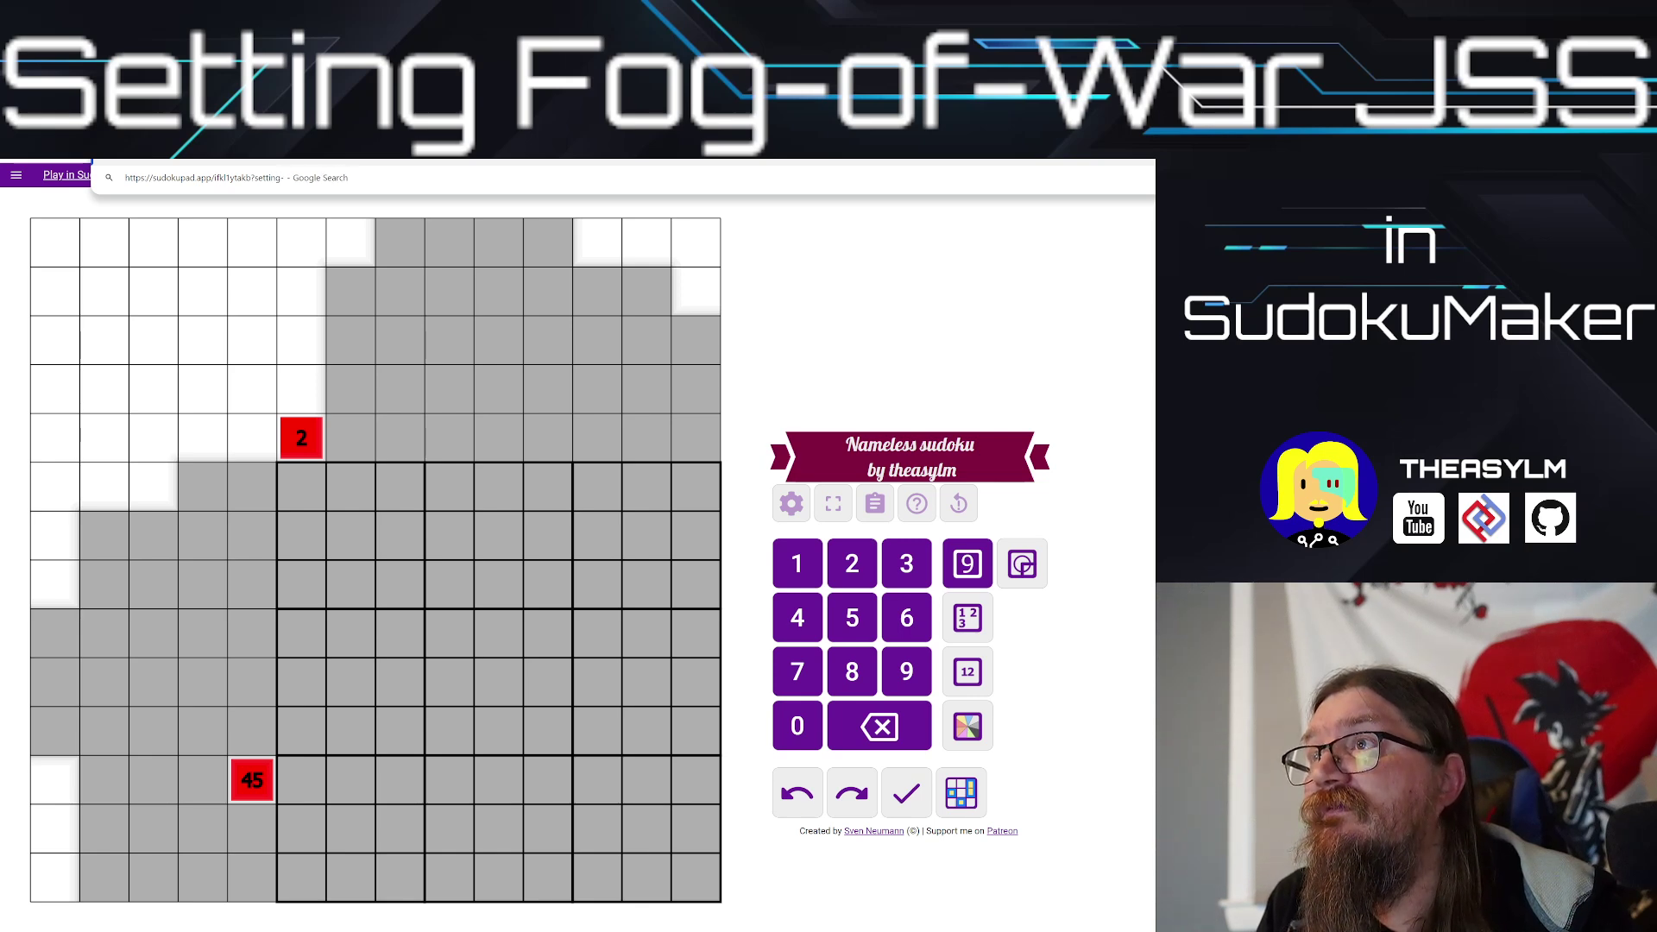
{"action": "type", "text": "n"}
{"action": "key", "text": "BackSpace"}
{"action": "key", "text": "BackSpace"}
{"action": "key", "text": "BackSpace"}
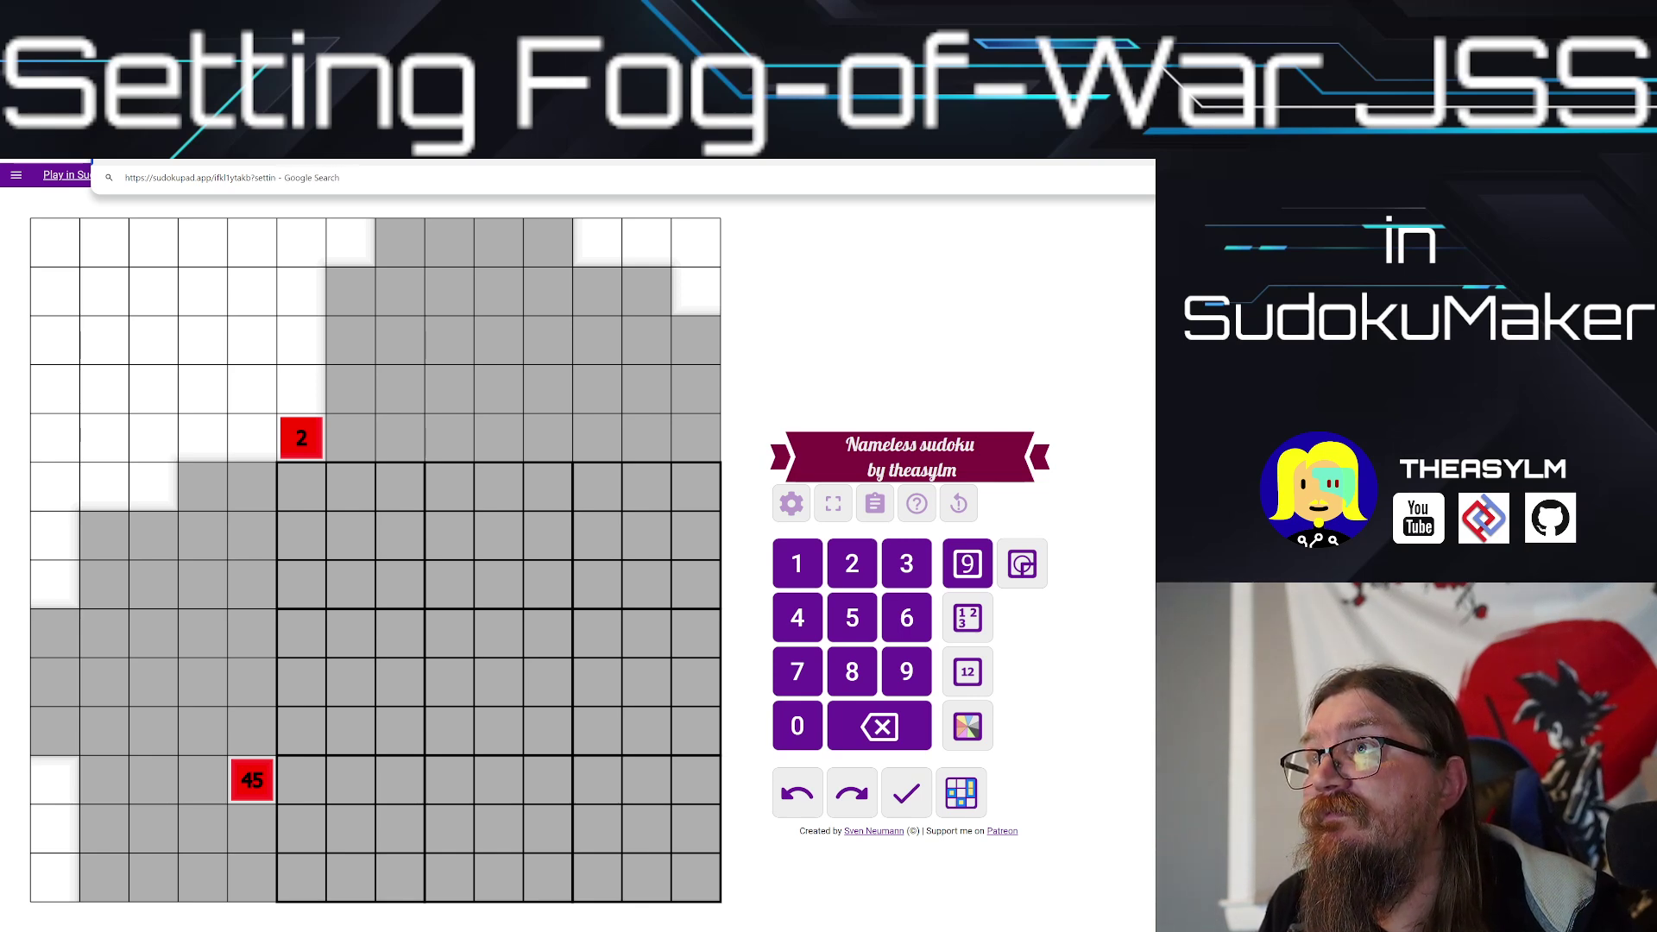
{"action": "type", "text": "g-no"}
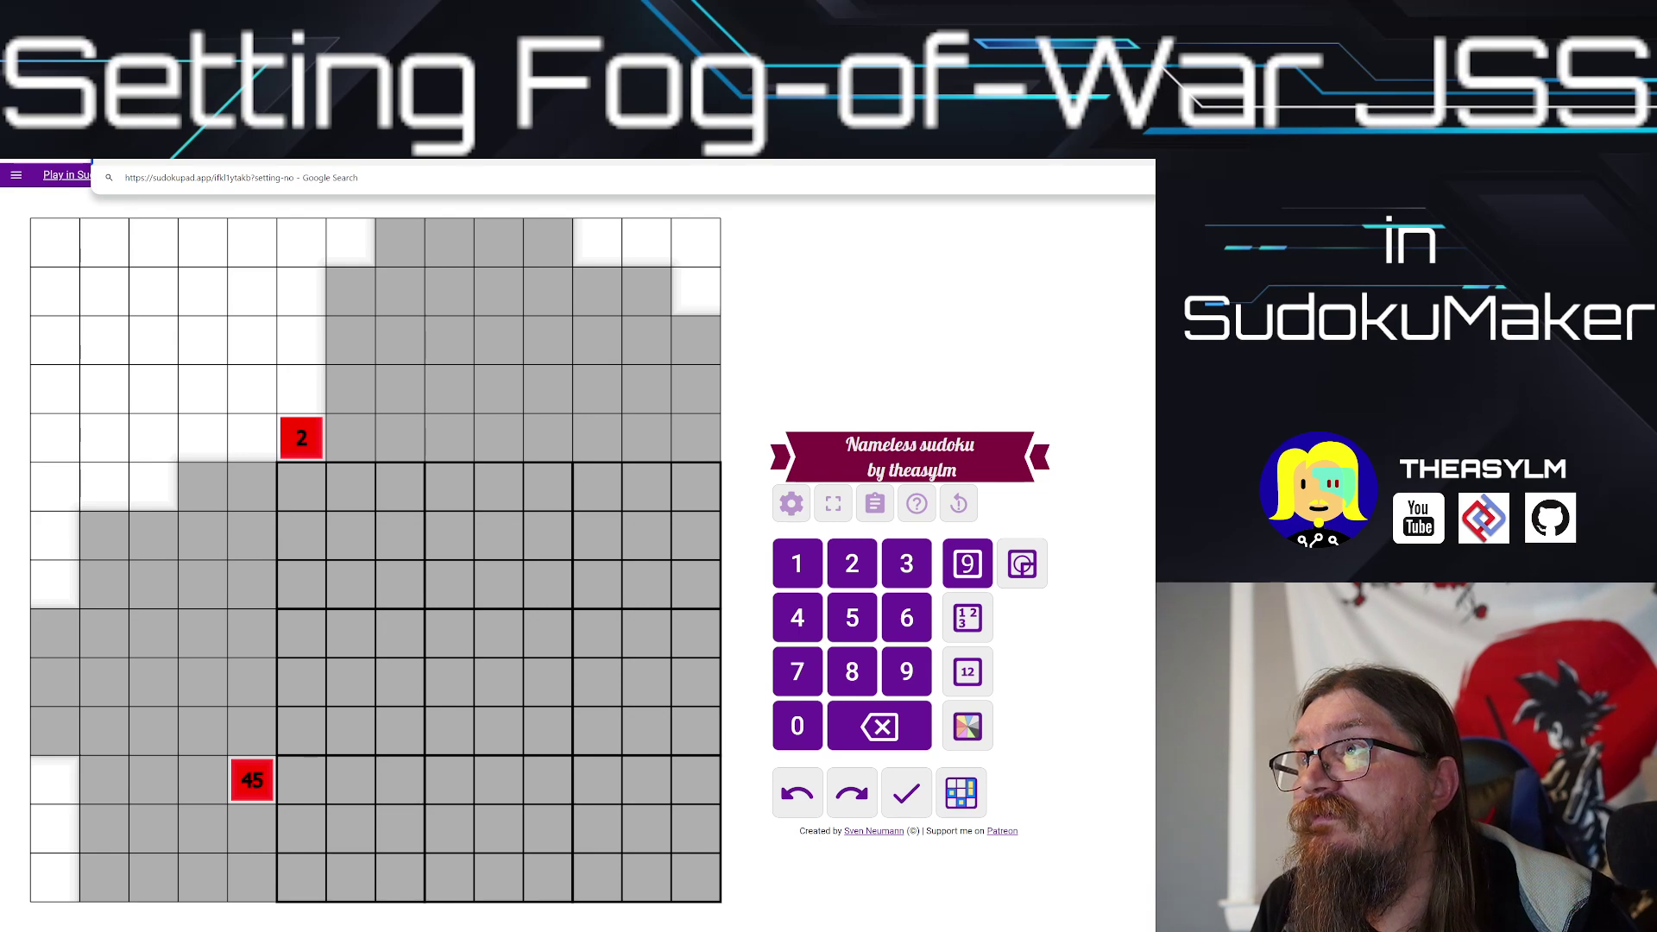
{"action": "type", "text": "gri"}
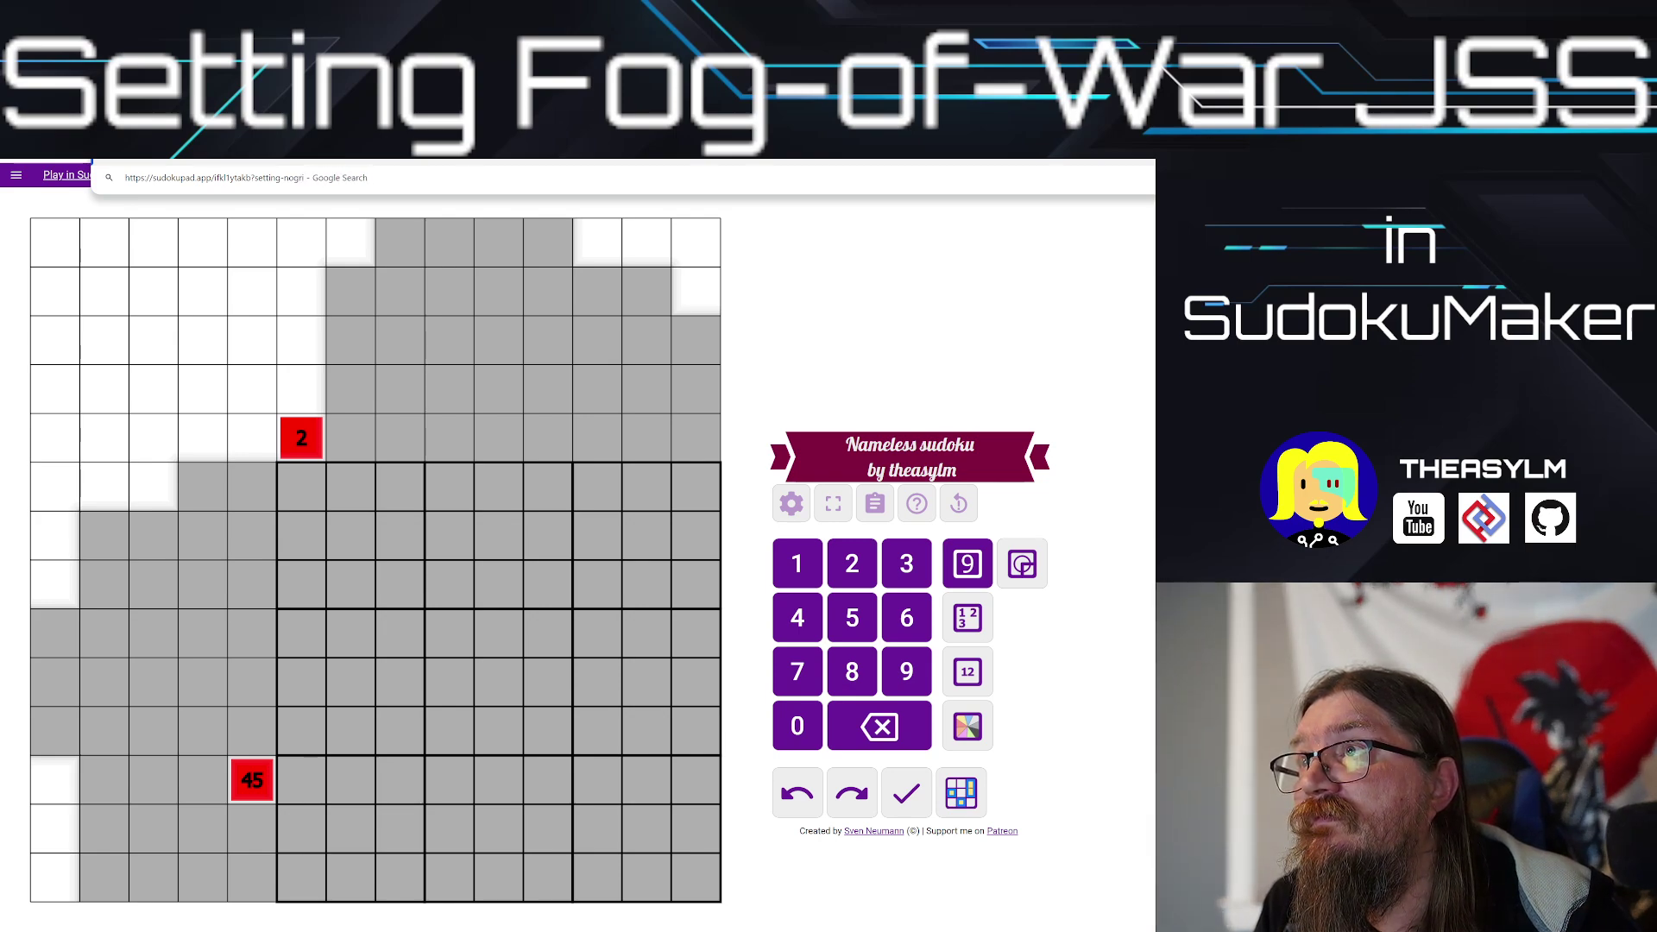
{"action": "type", "text": "d-1"}
{"action": "key", "text": "BackSpace"}
{"action": "key", "text": "BackSpace"}
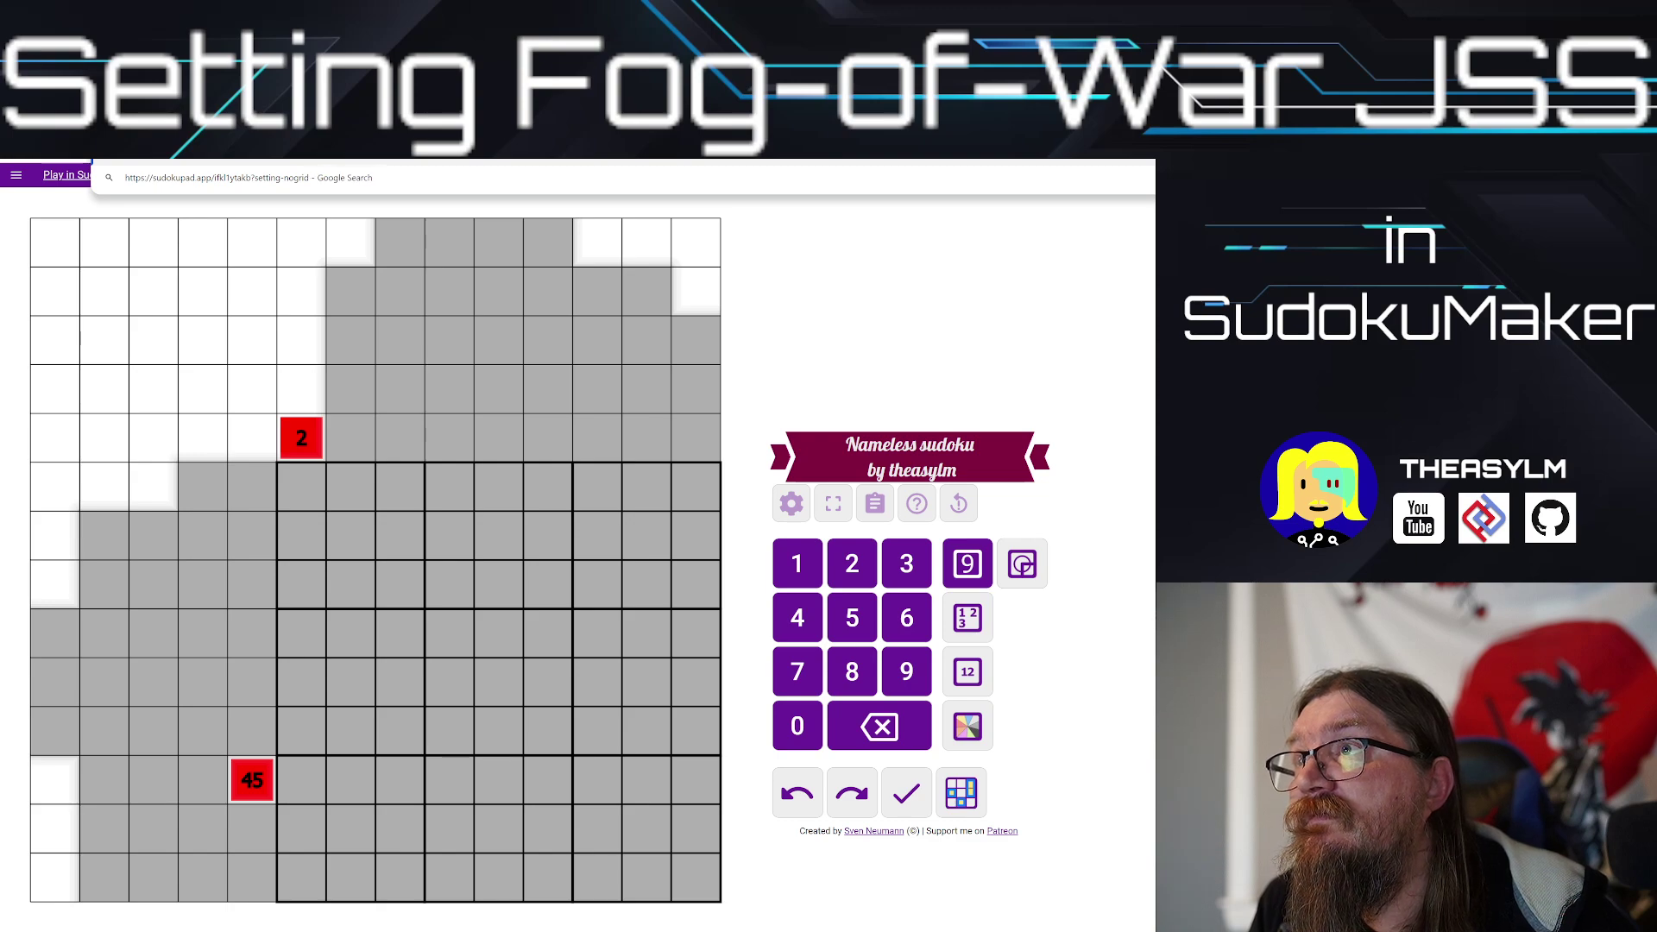
{"action": "type", "text": "=1"}
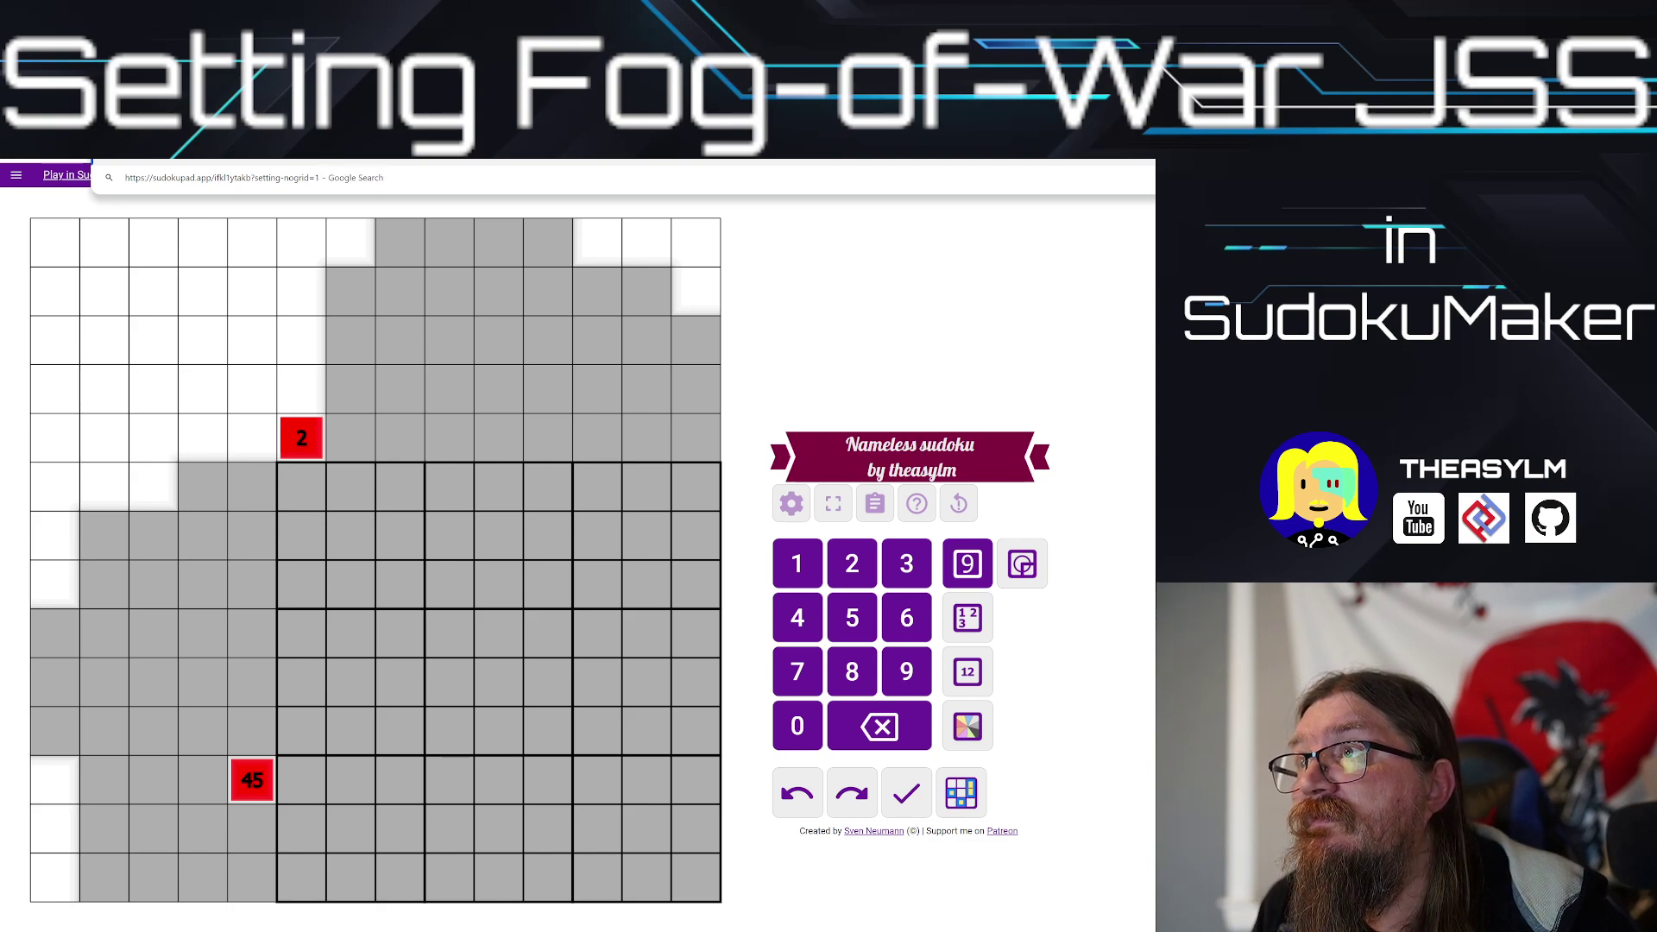
{"action": "key", "text": "Return"}
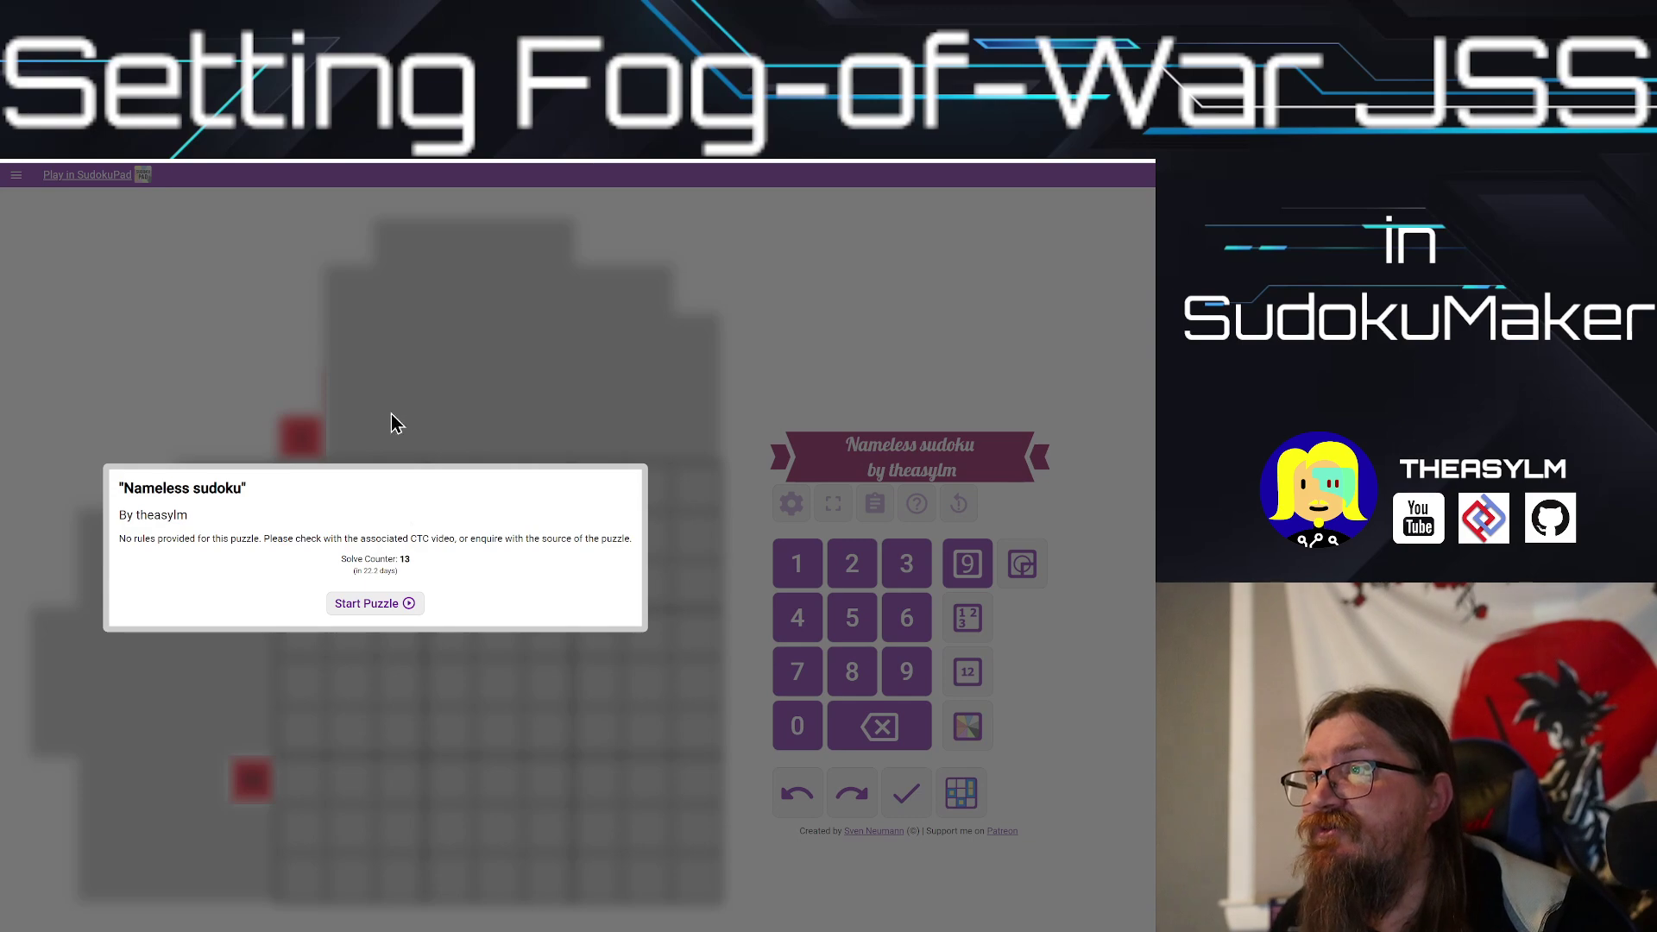
{"action": "left_click", "coordinate": [388, 603]}
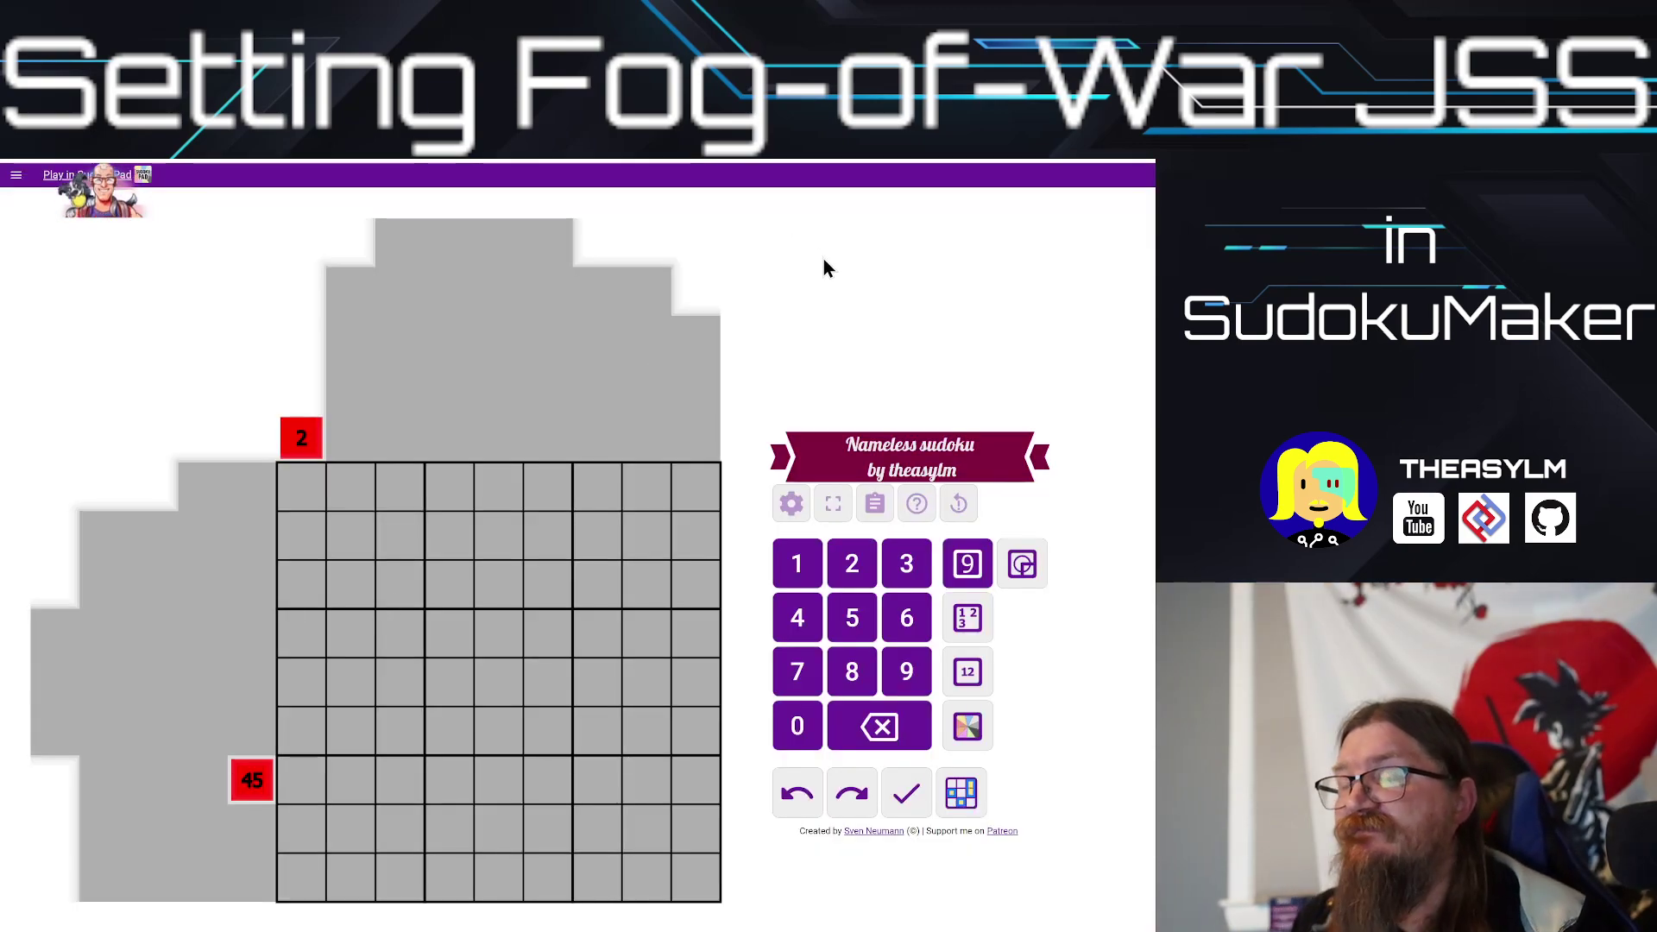